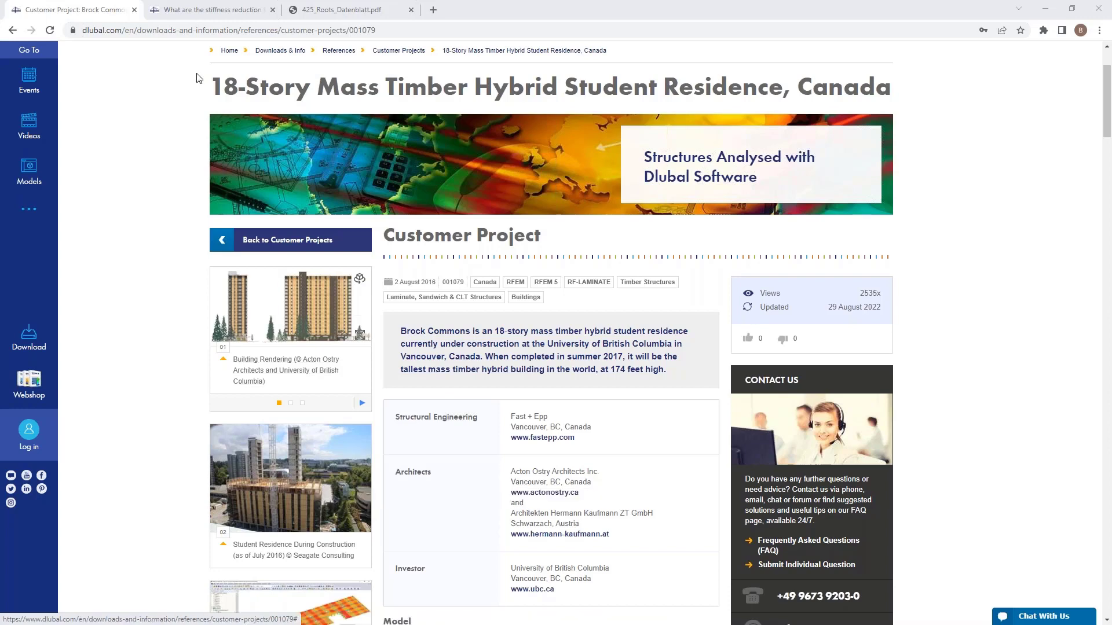
Step: Review the FAQ on the k33 and k88 stiffness reduction factors and page 3 of the Roots project data sheet
left_click(204, 11)
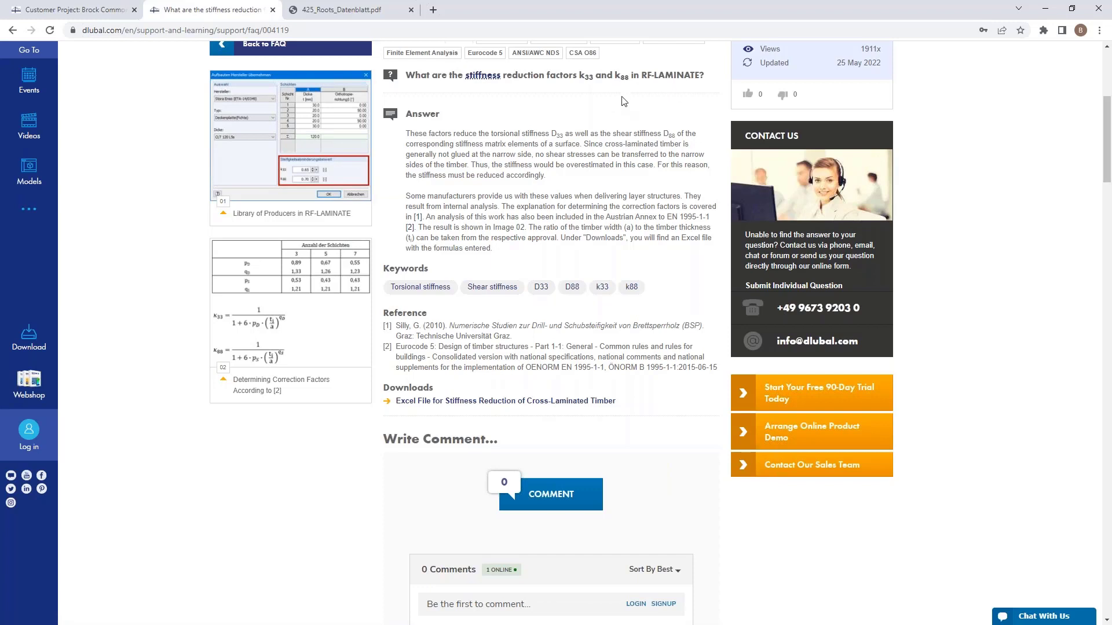
scroll(344, 292, "up", 1)
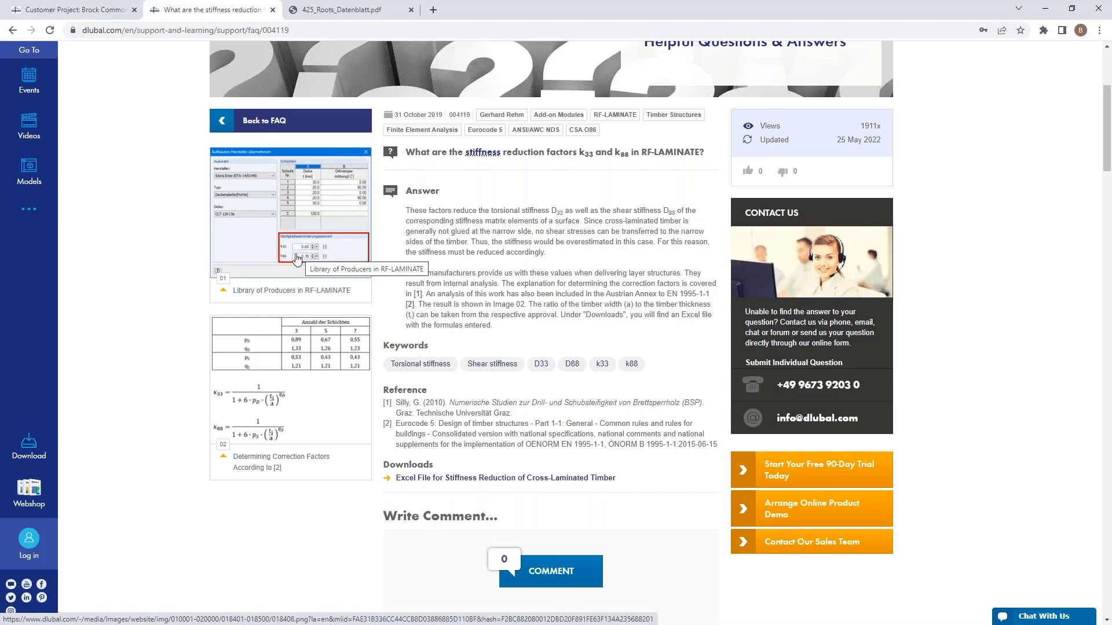
left_click(342, 10)
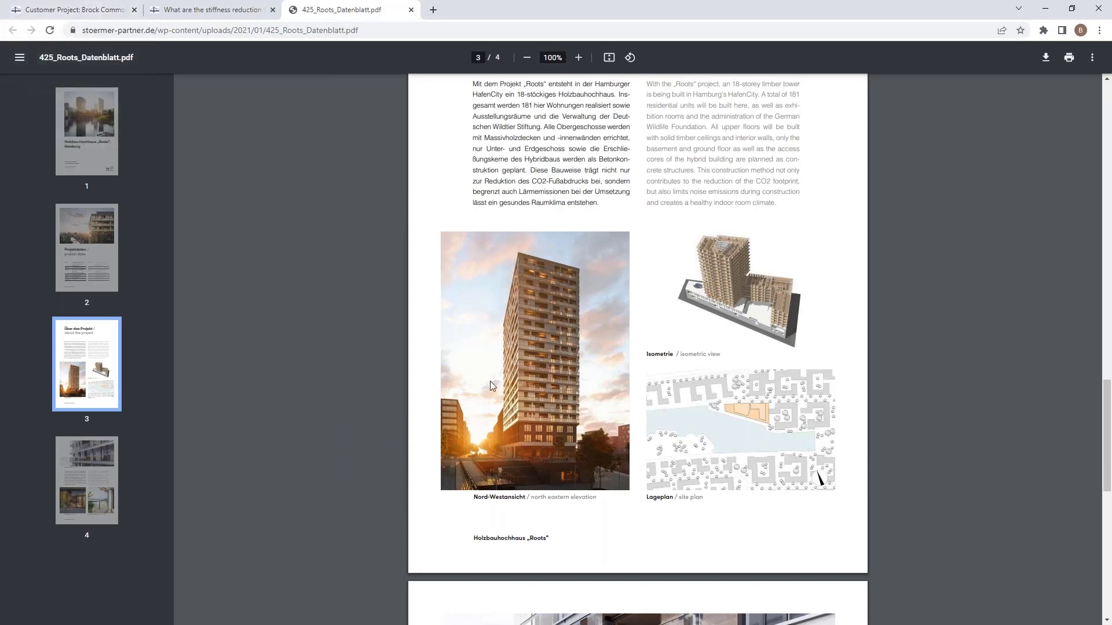
scroll(490, 381, "up", 3)
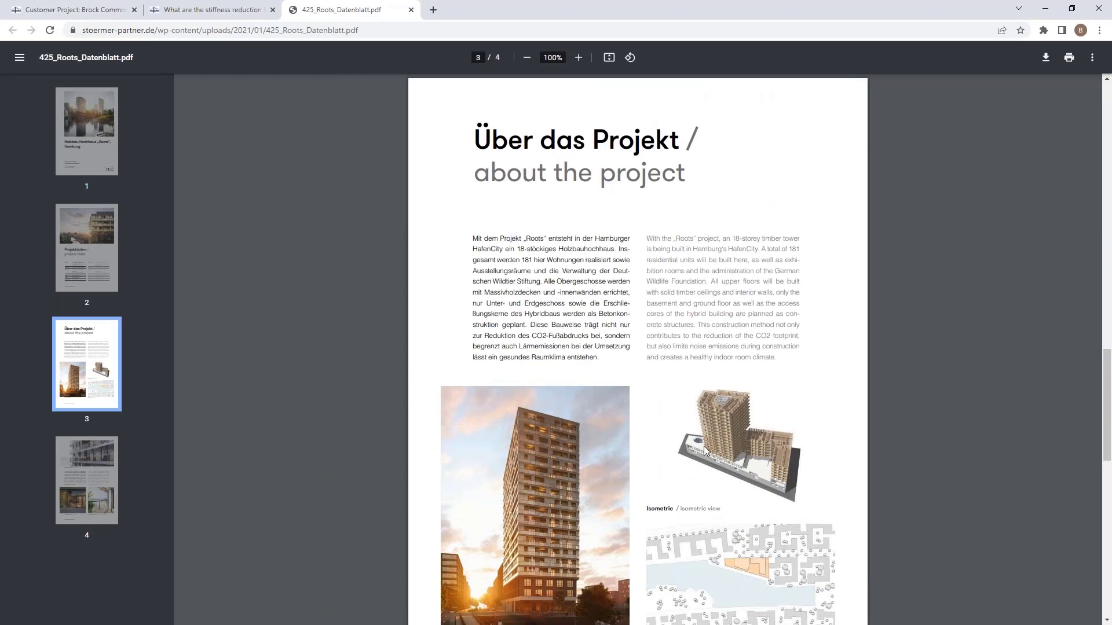
scroll(704, 445, "down", 2)
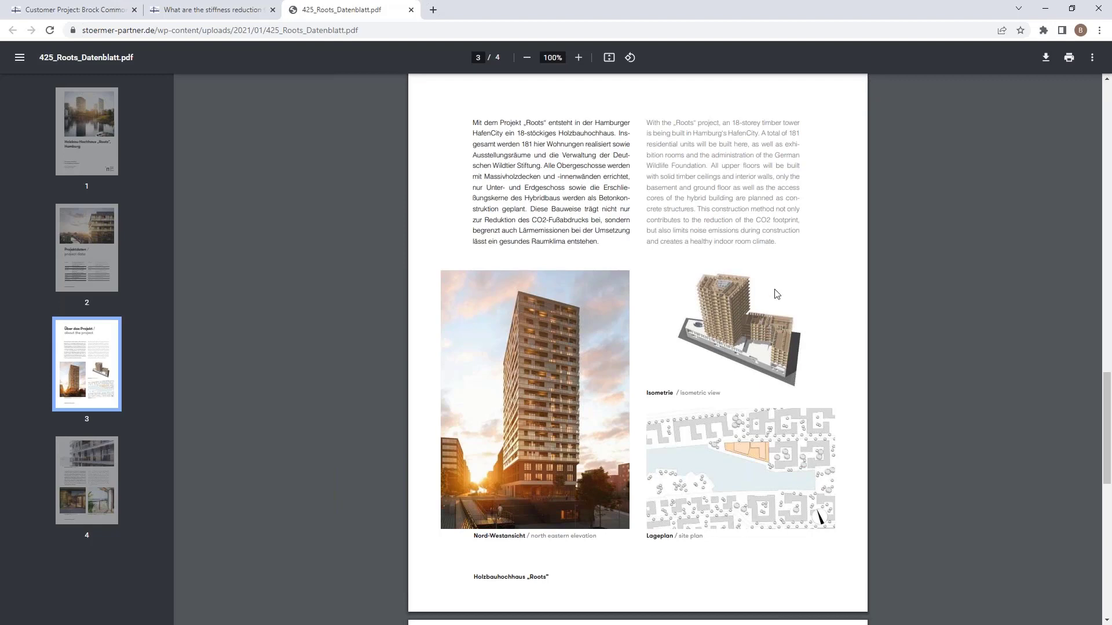
left_click(1045, 8)
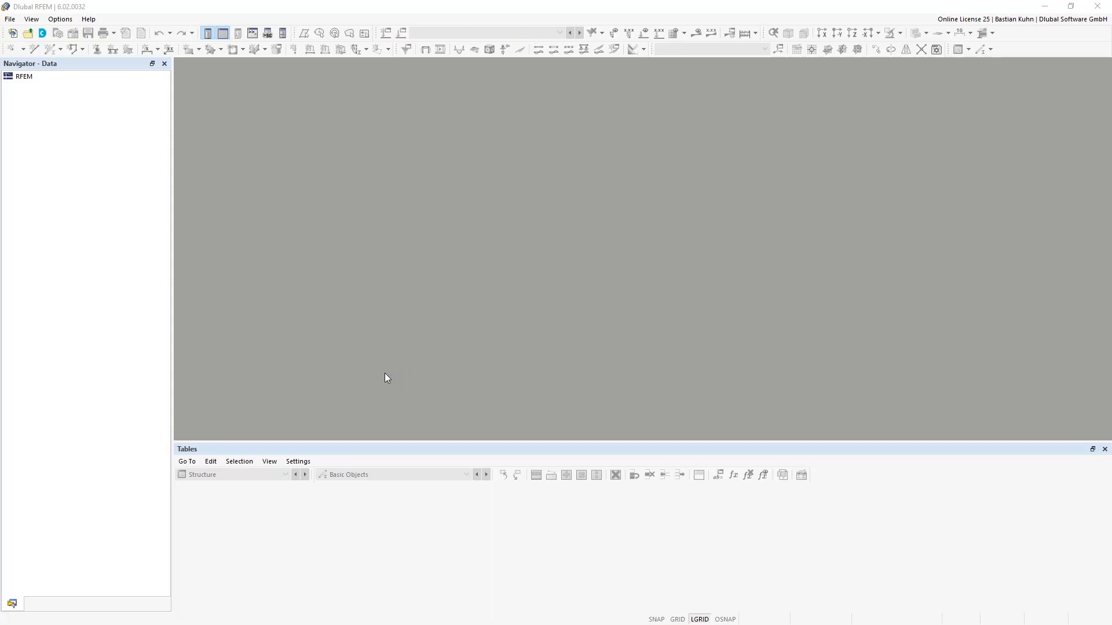
Step: Start a new model named 2D, activating the Multilayer Surfaces add-on and disabling the load wizards
left_click(13, 33)
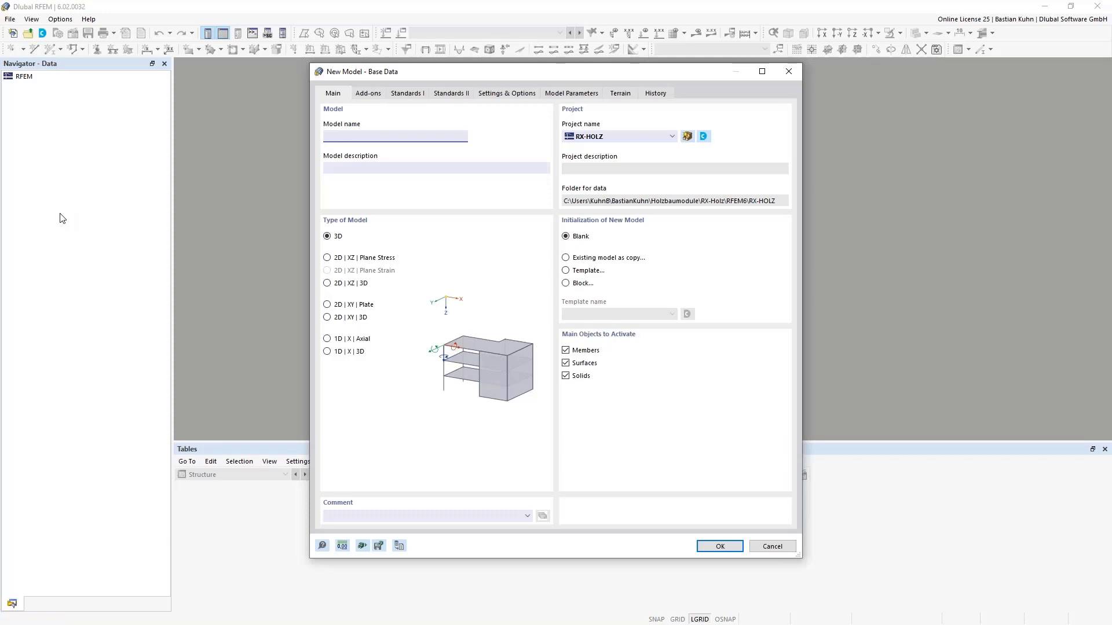
type("2D")
left_click(371, 99)
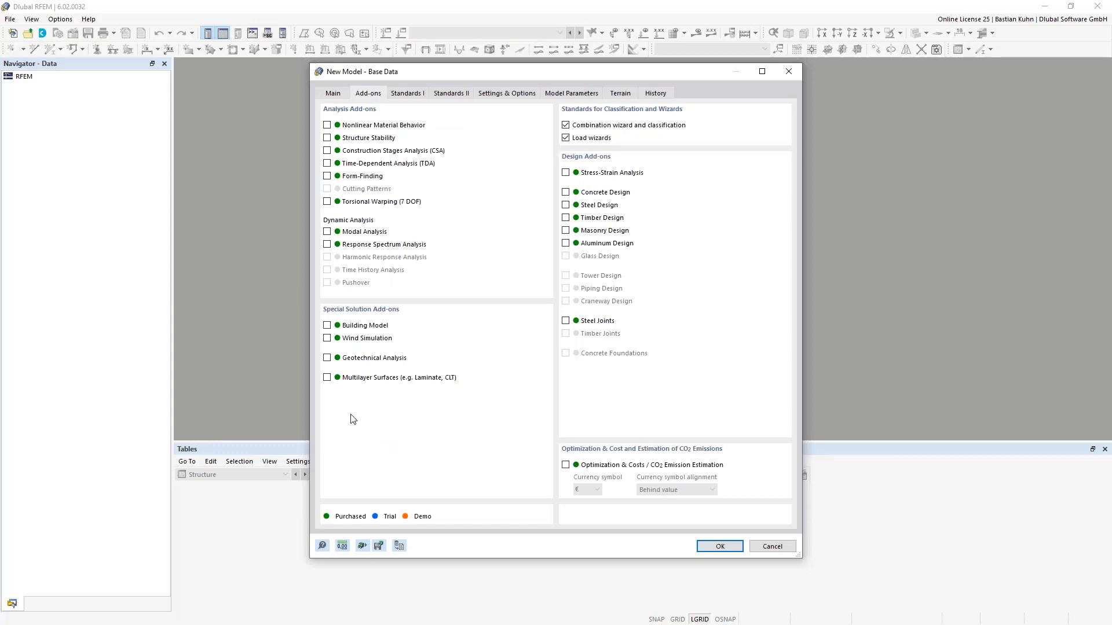
left_click(327, 377)
left_click(566, 140)
Step: Set the load case classification and combination standard group to EN 1990 | Timber
left_click(413, 95)
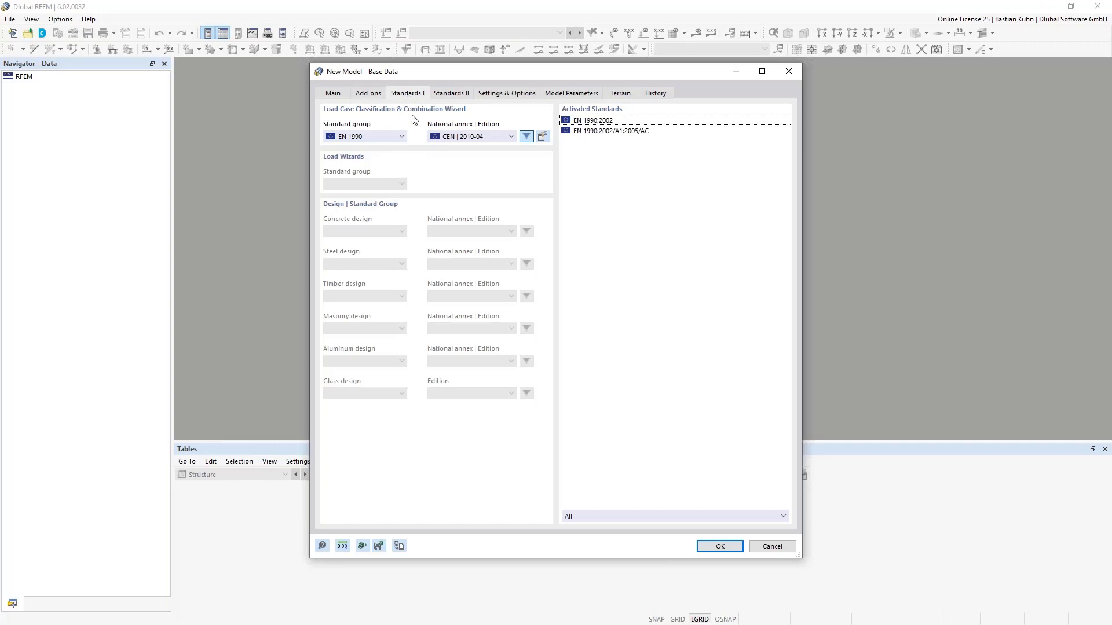
left_click(399, 138)
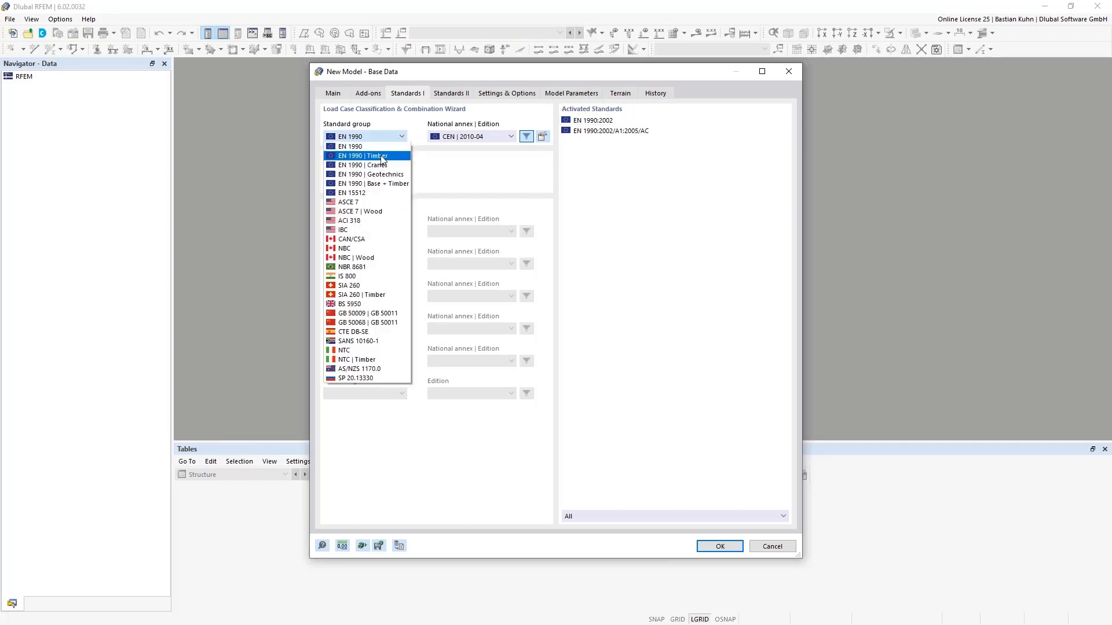
left_click(381, 156)
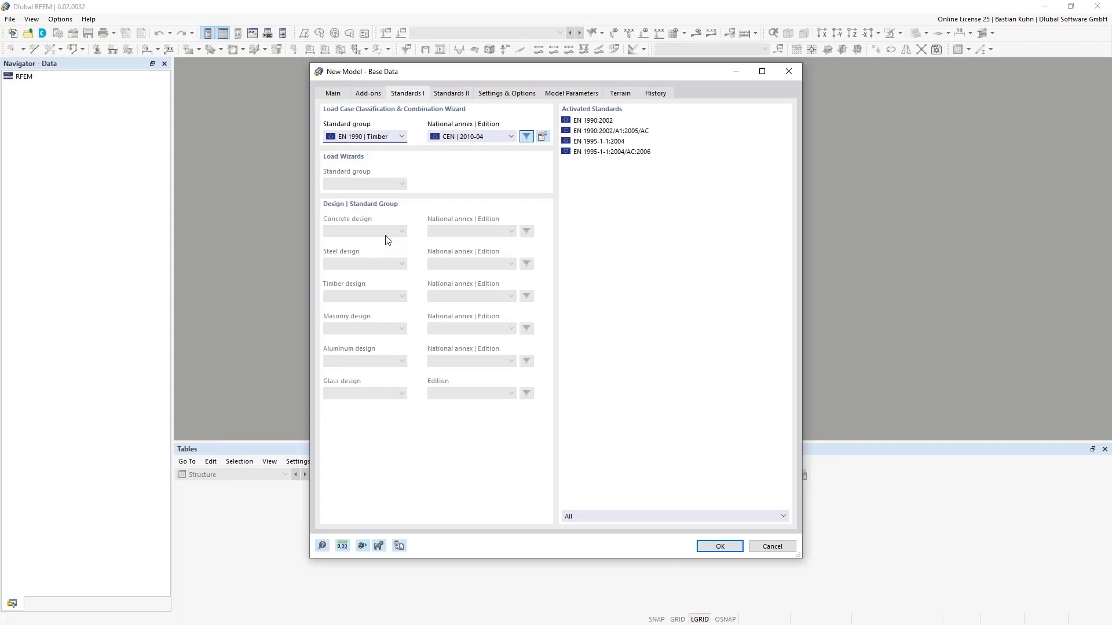
Step: Look through the standard groups available for load case classification and combinations
left_click(375, 139)
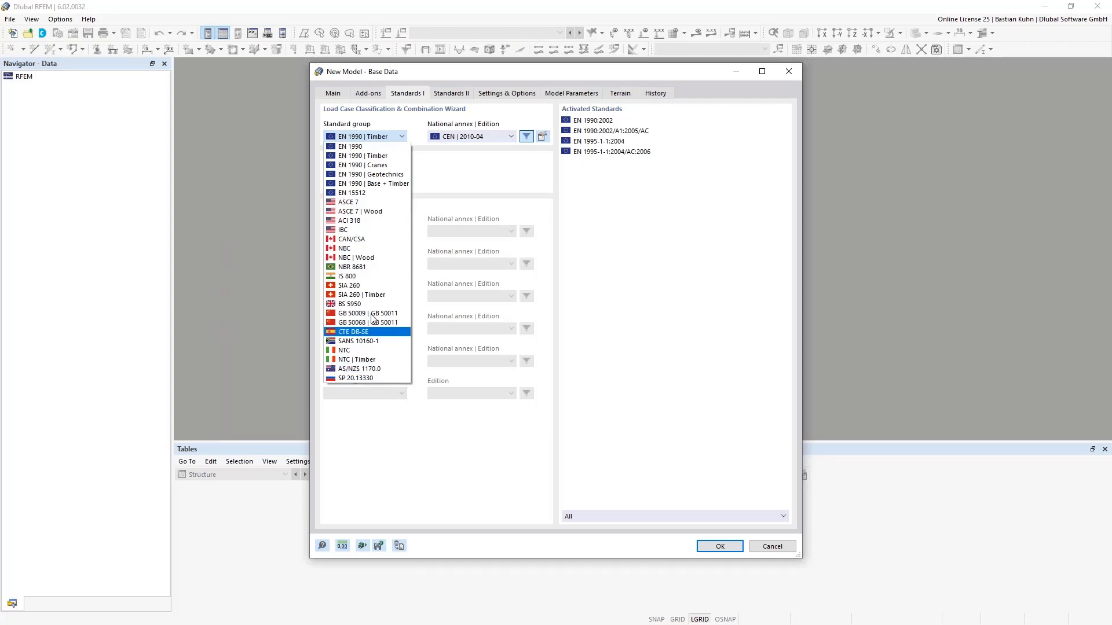
left_click(462, 176)
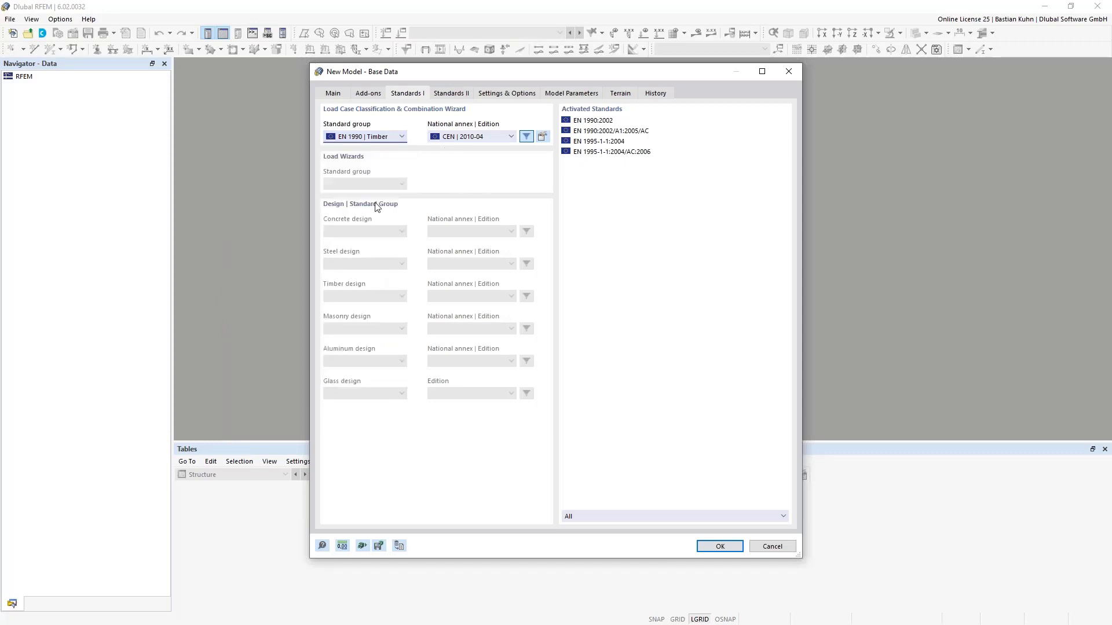
left_click(387, 137)
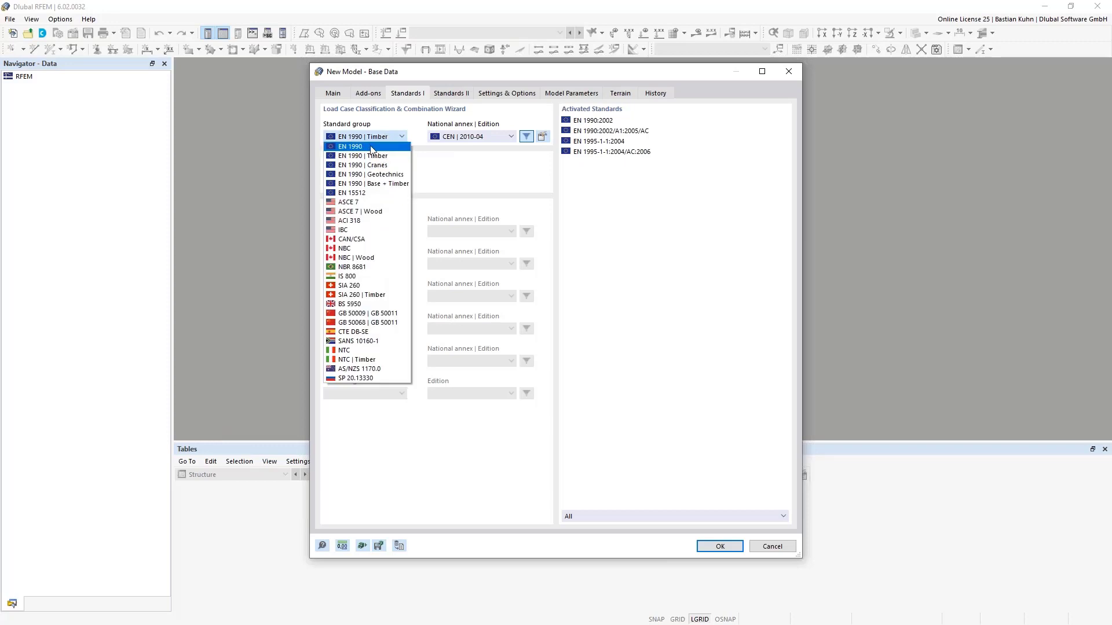
left_click(473, 161)
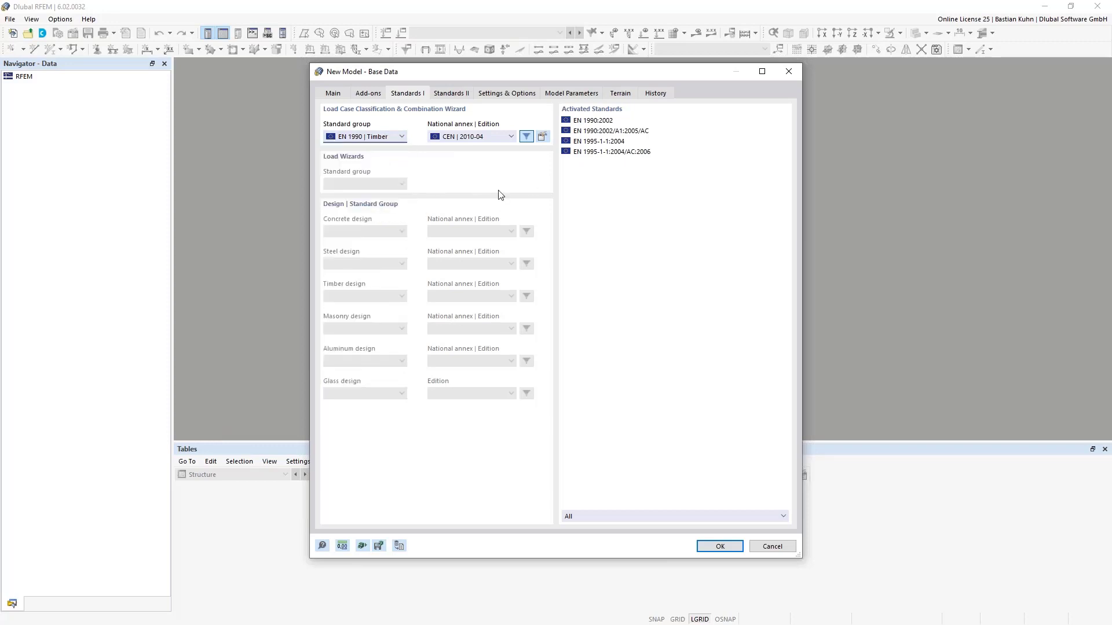
Step: Check the partial factors and deformation coefficient of the selected timber standard and create the model
left_click(543, 138)
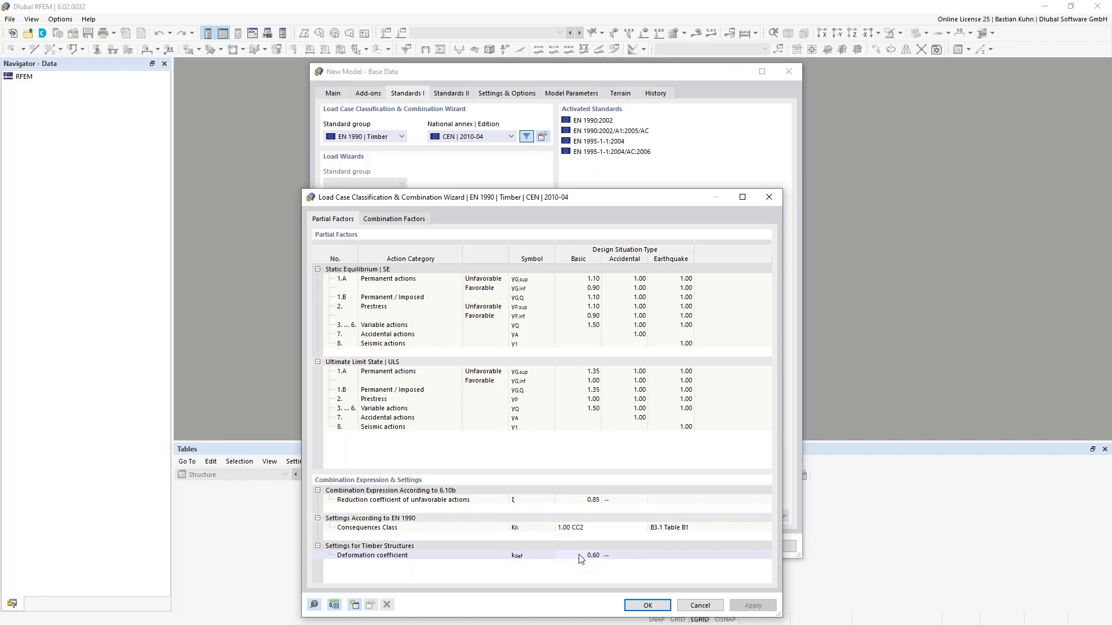
left_click(769, 199)
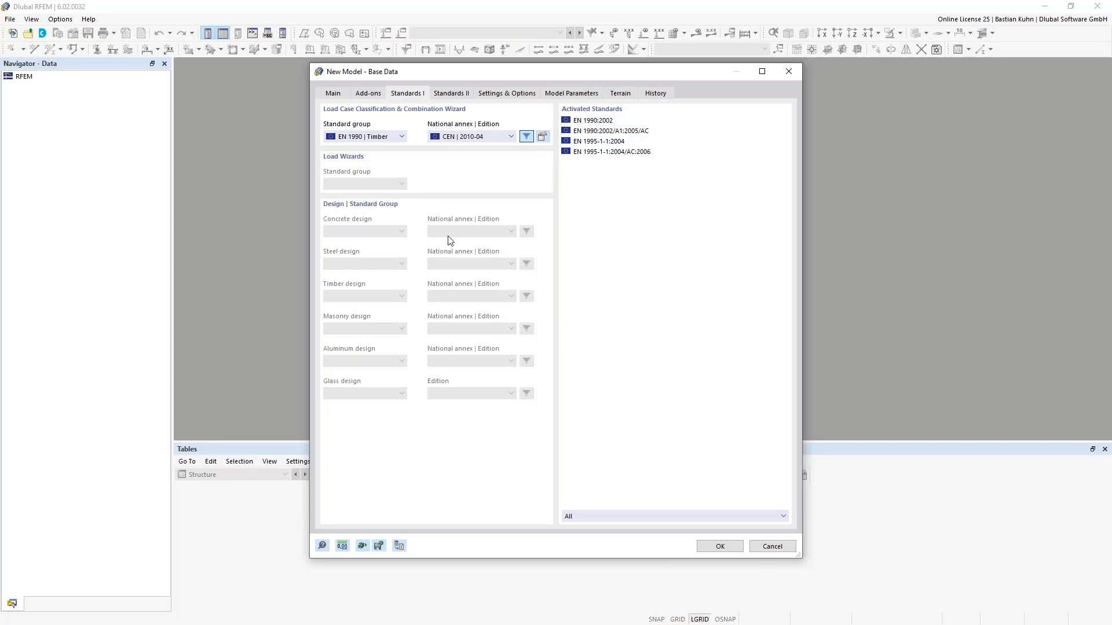
left_click(718, 547)
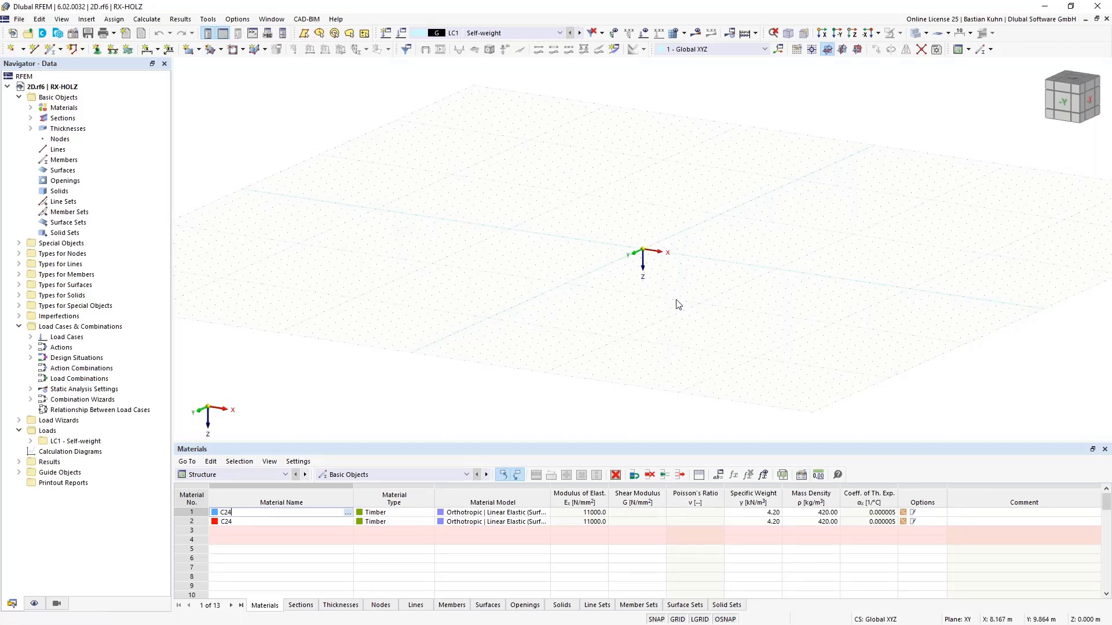
left_click(191, 52)
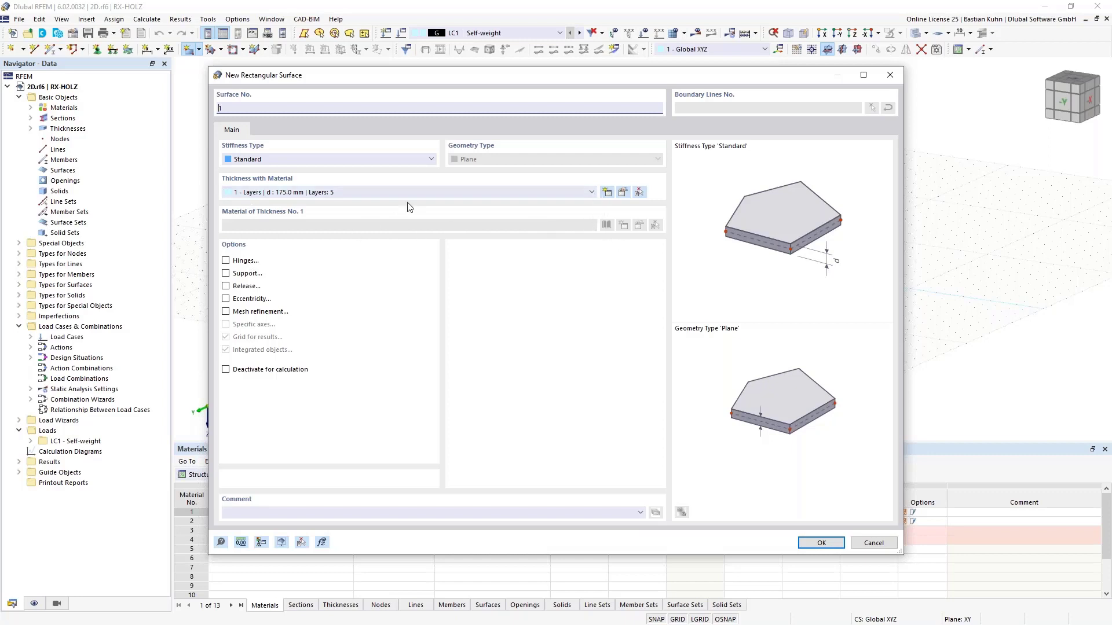
left_click(607, 193)
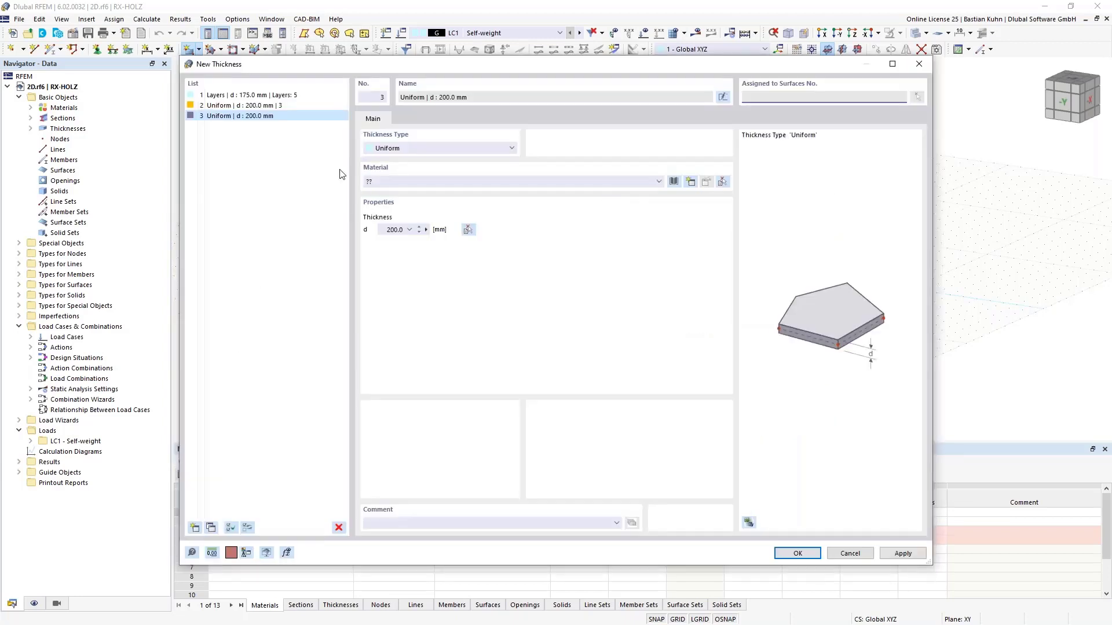
left_click(282, 96)
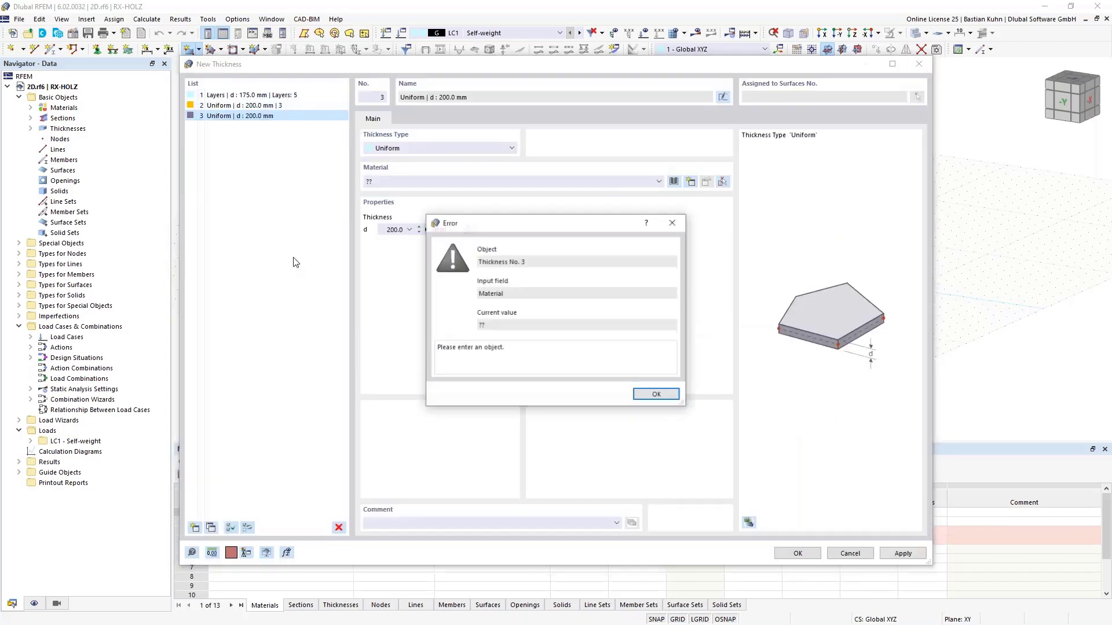
left_click(643, 396)
left_click(841, 555)
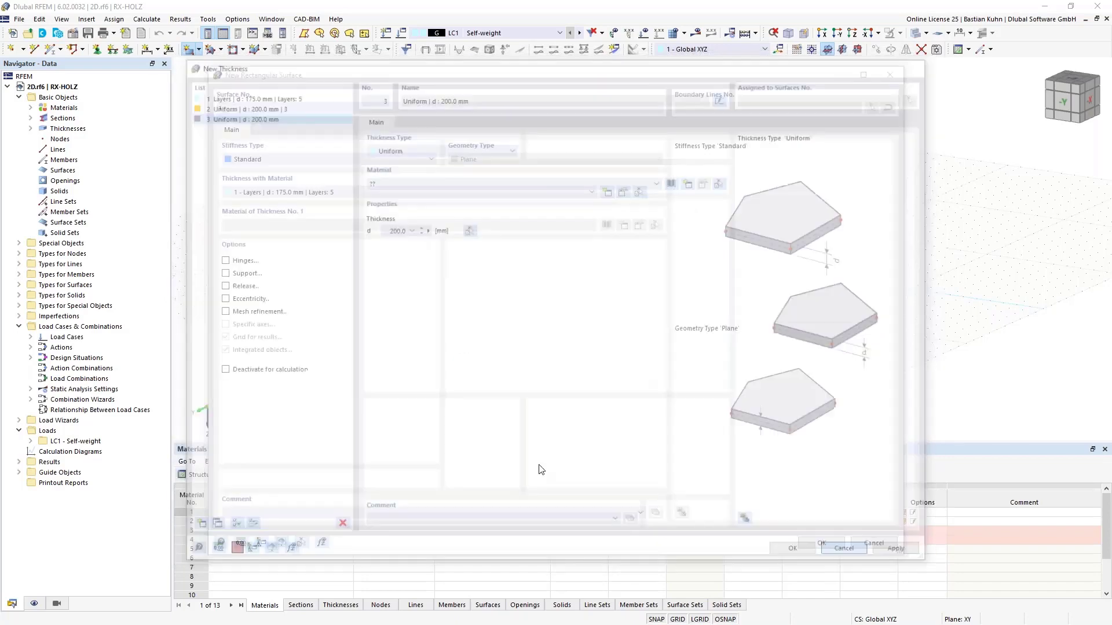
left_click(873, 543)
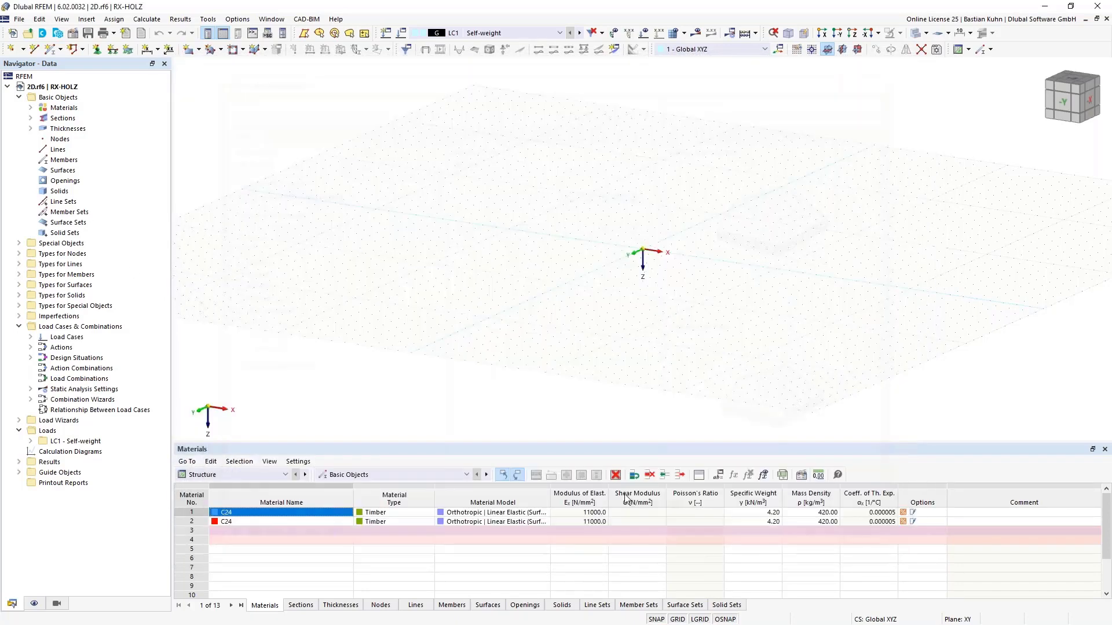
Step: Delete all unassigned thicknesses from the model
right_click(63, 129)
left_click(97, 194)
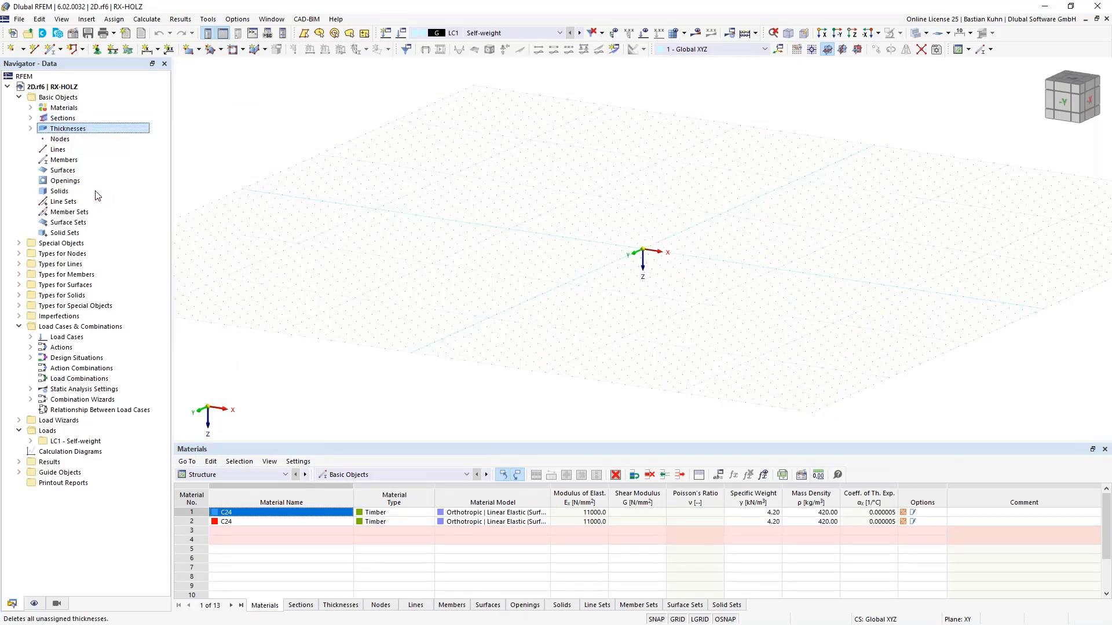
left_click(598, 370)
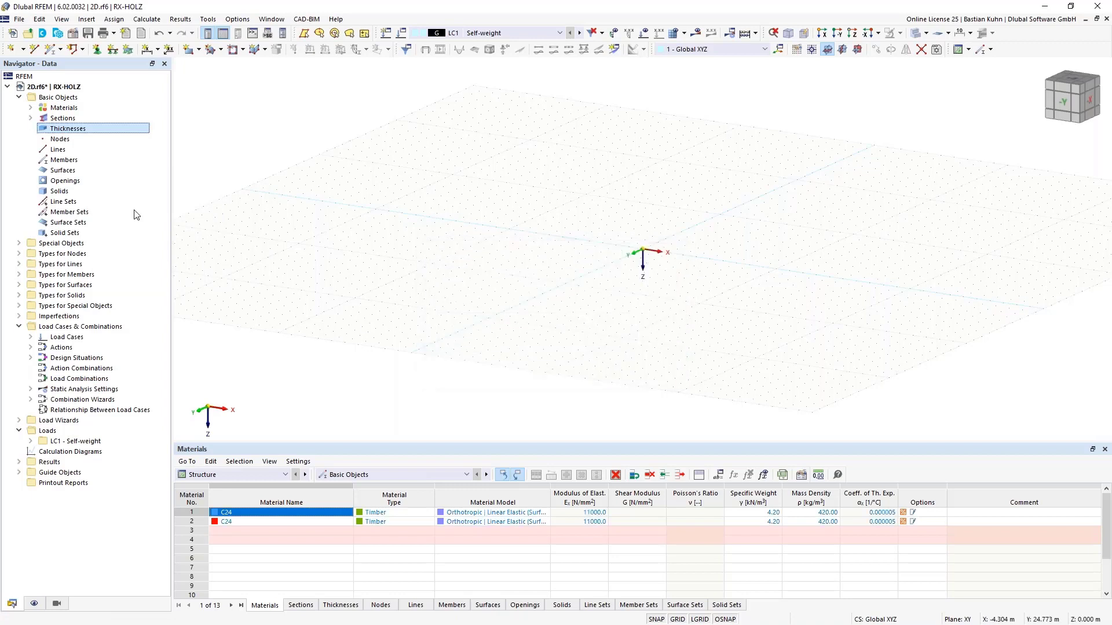
Step: Delete all unassigned sections from the model
left_click(59, 119)
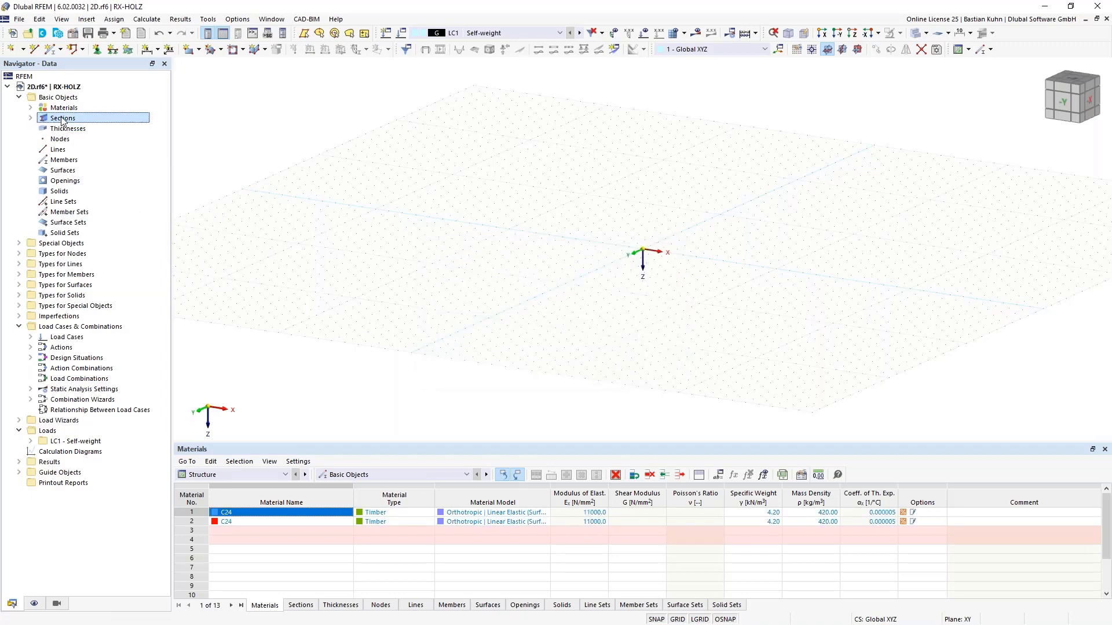
right_click(62, 120)
left_click(136, 181)
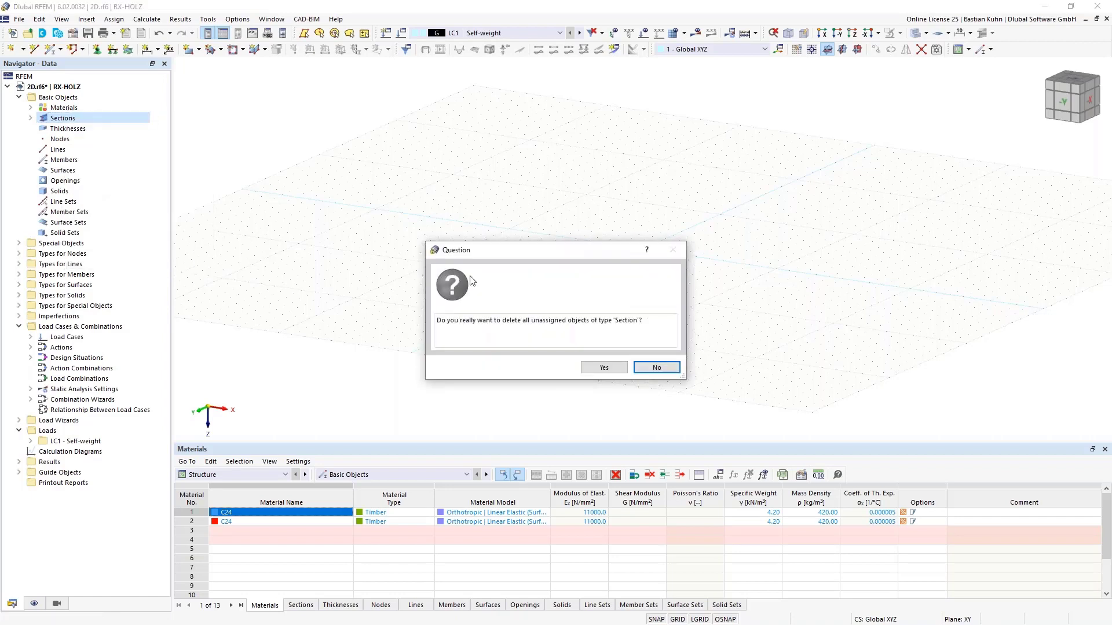
left_click(600, 368)
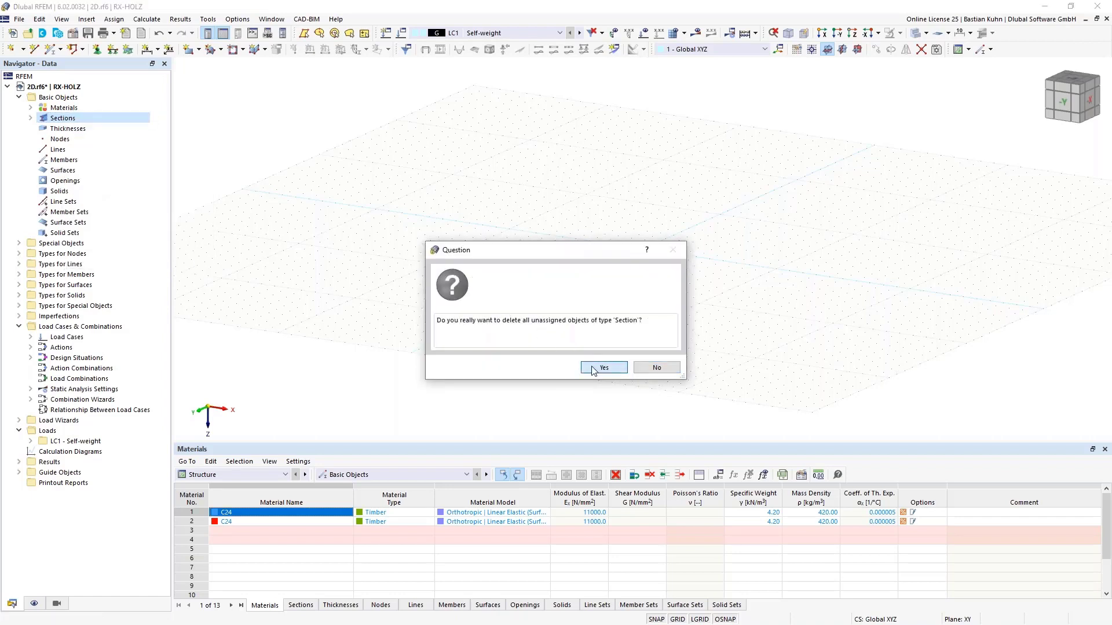
Step: Delete all unassigned materials from the model
left_click(63, 109)
right_click(63, 109)
left_click(106, 169)
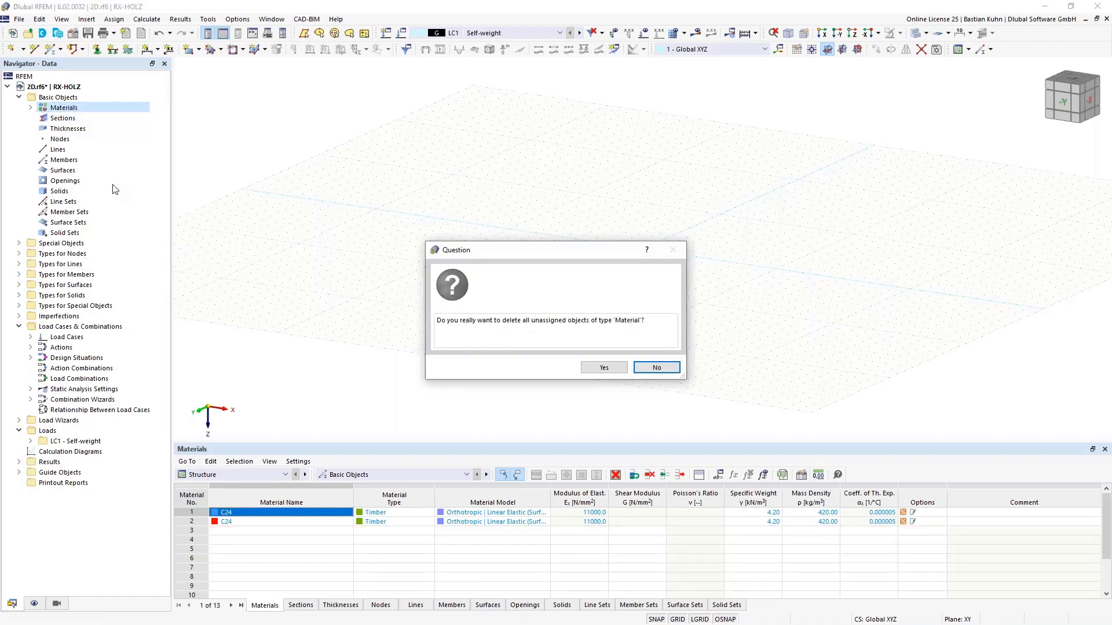
left_click(600, 368)
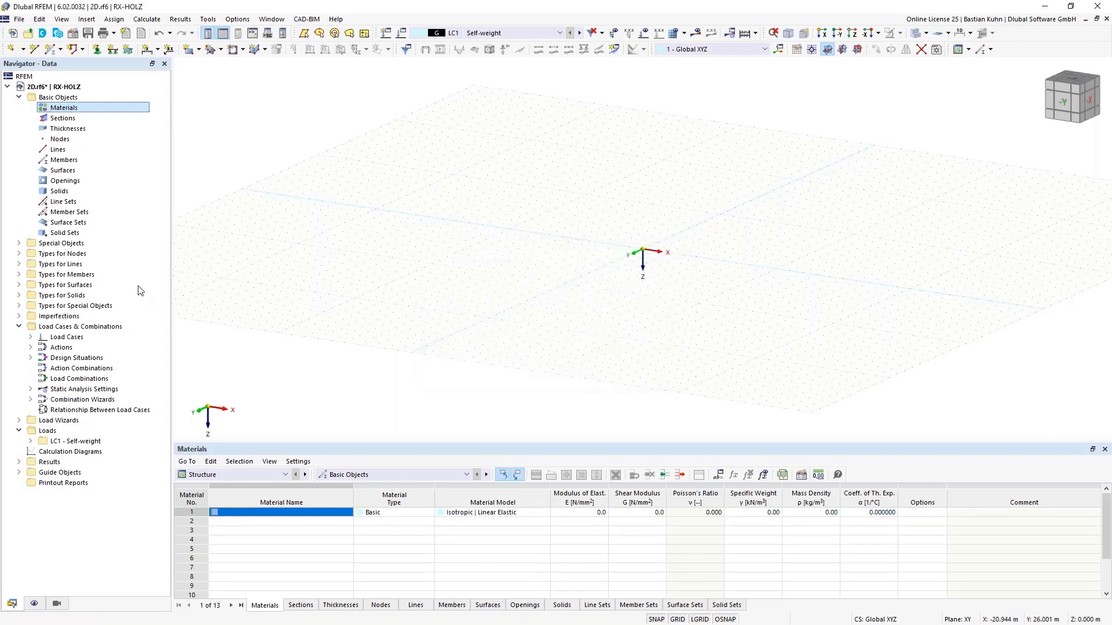
Step: Begin a new rectangular surface, create a thickness of type Layers for it and open the layer table
left_click(188, 49)
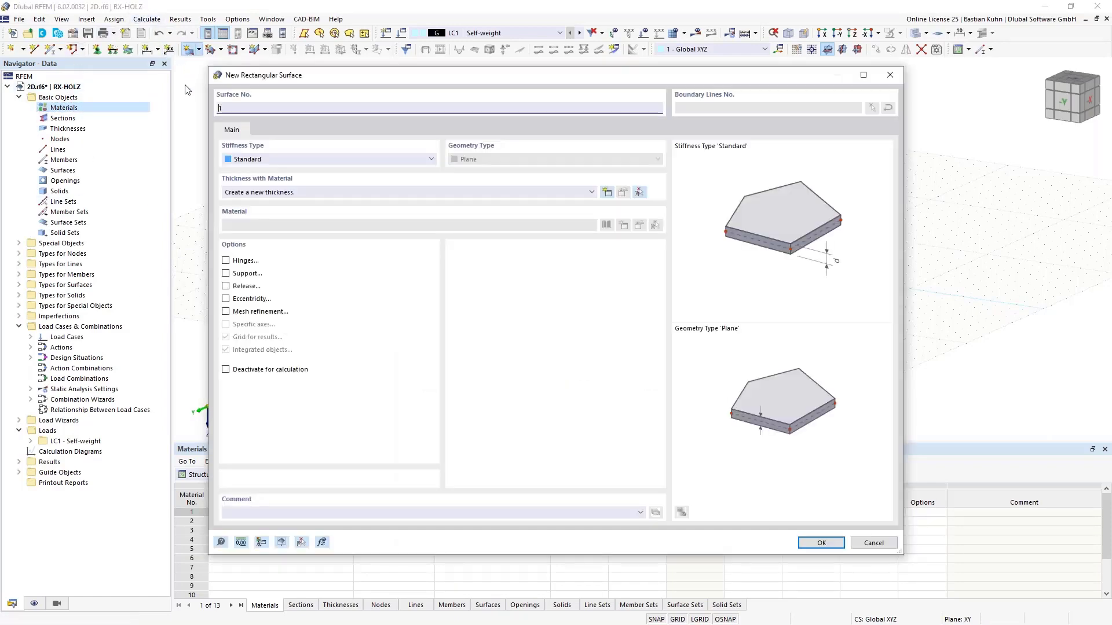
left_click(606, 192)
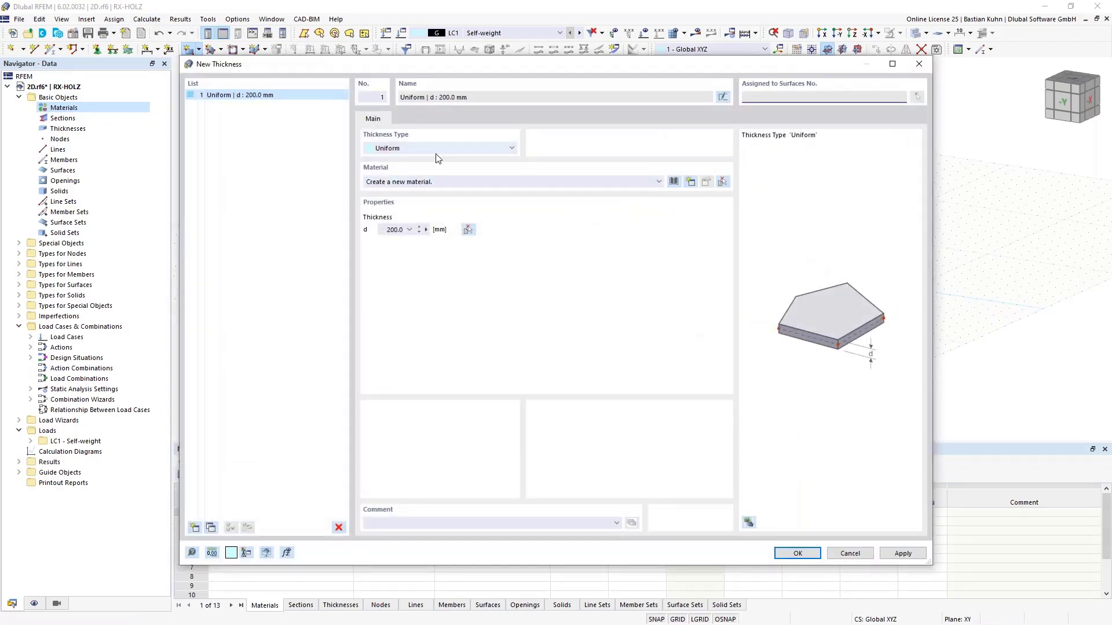
left_click(475, 148)
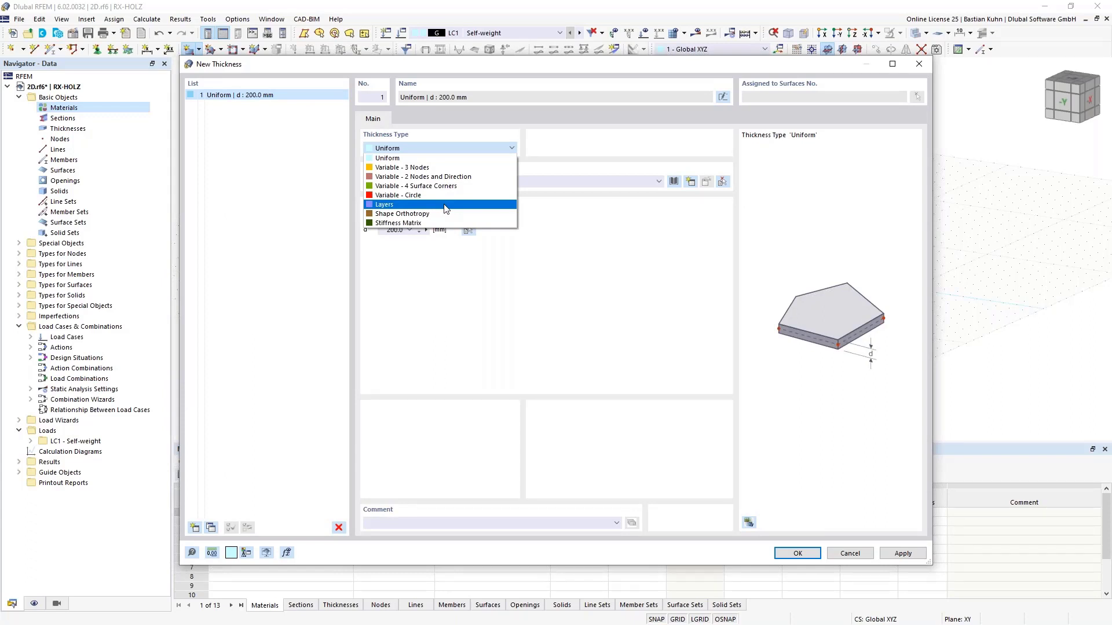
left_click(385, 206)
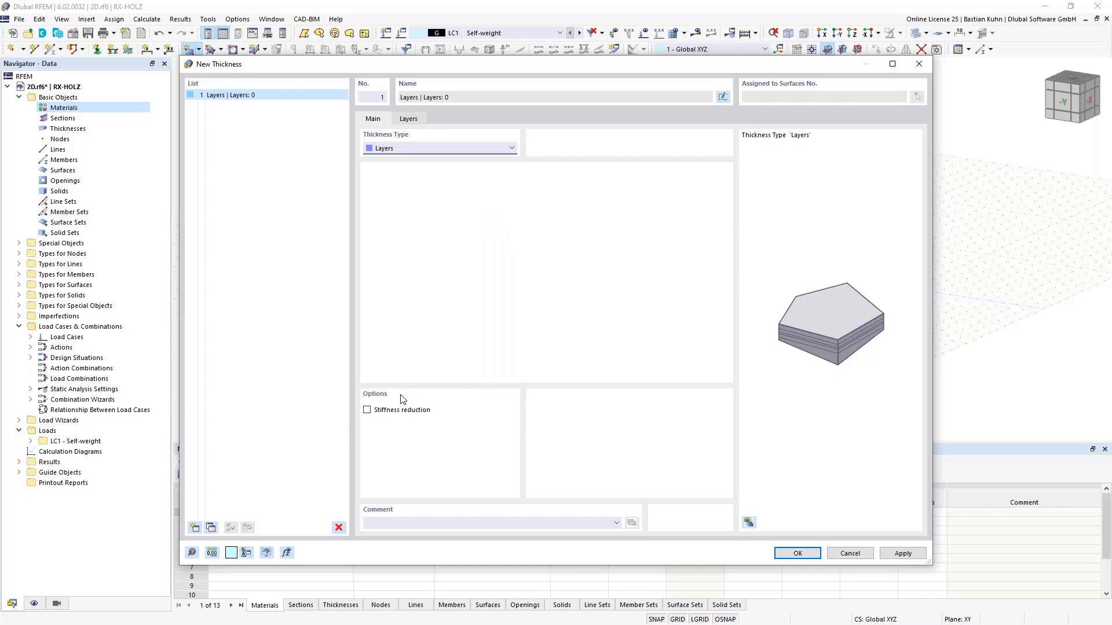
left_click(415, 120)
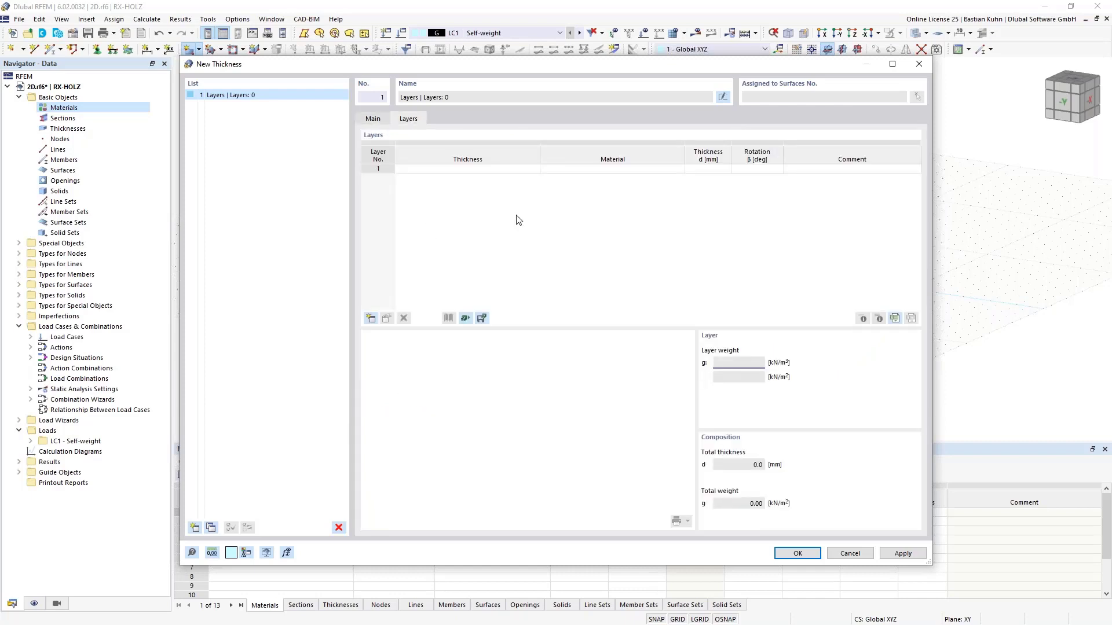
Step: Define the first layer's thickness with the option Directly
left_click(500, 172)
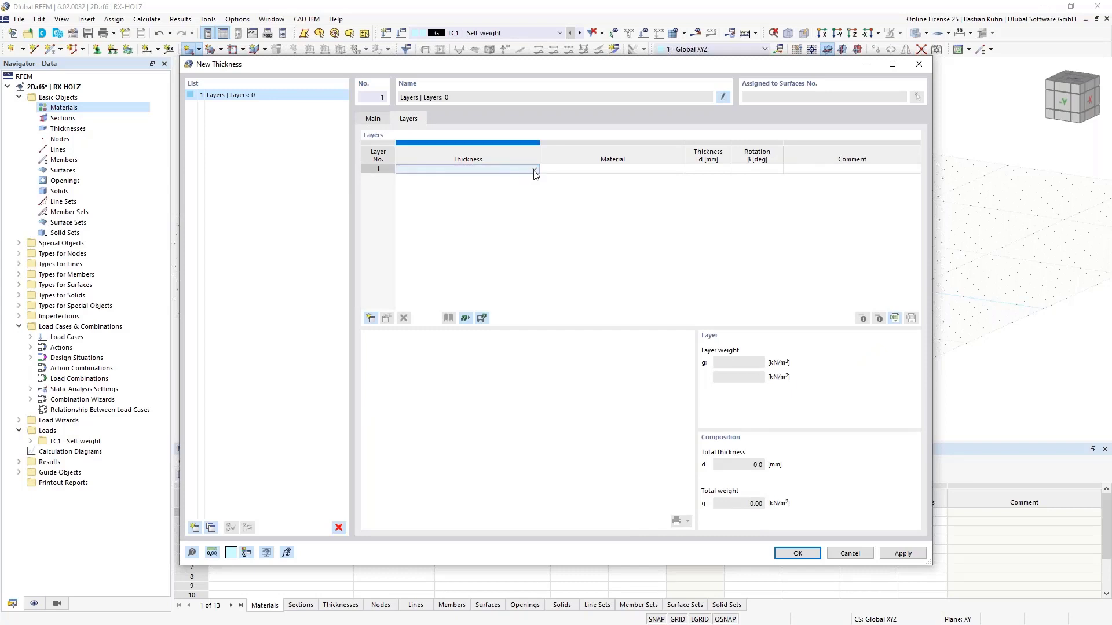
left_click(533, 170)
left_click(525, 178)
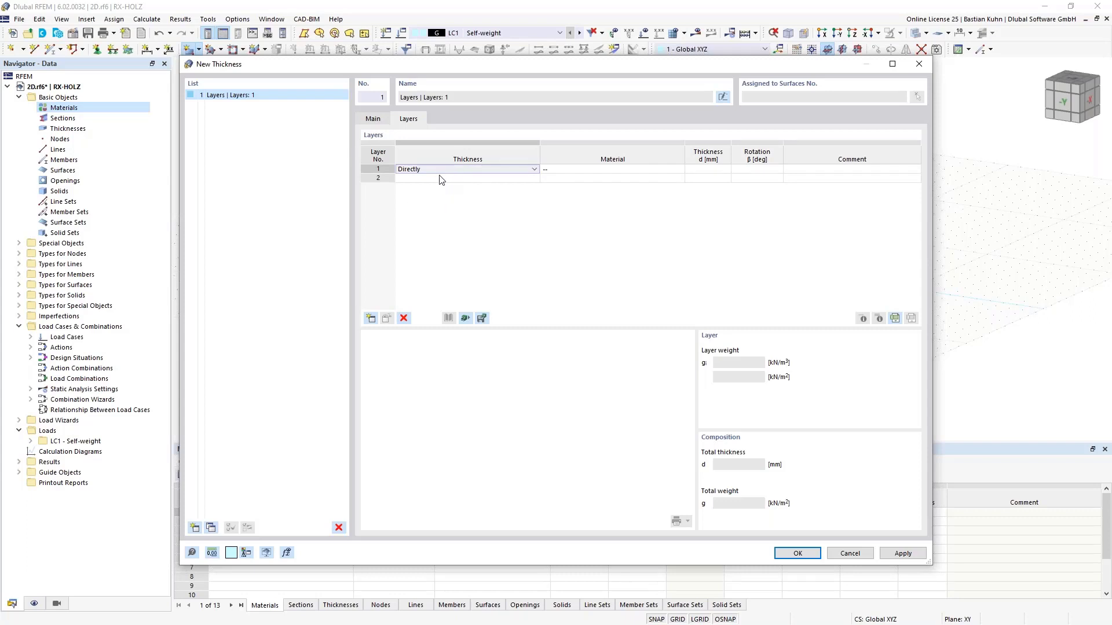
Step: Create a new material for layer 1 with the material model Orthotropic | Linear Elastic (Surfaces)
left_click(568, 169)
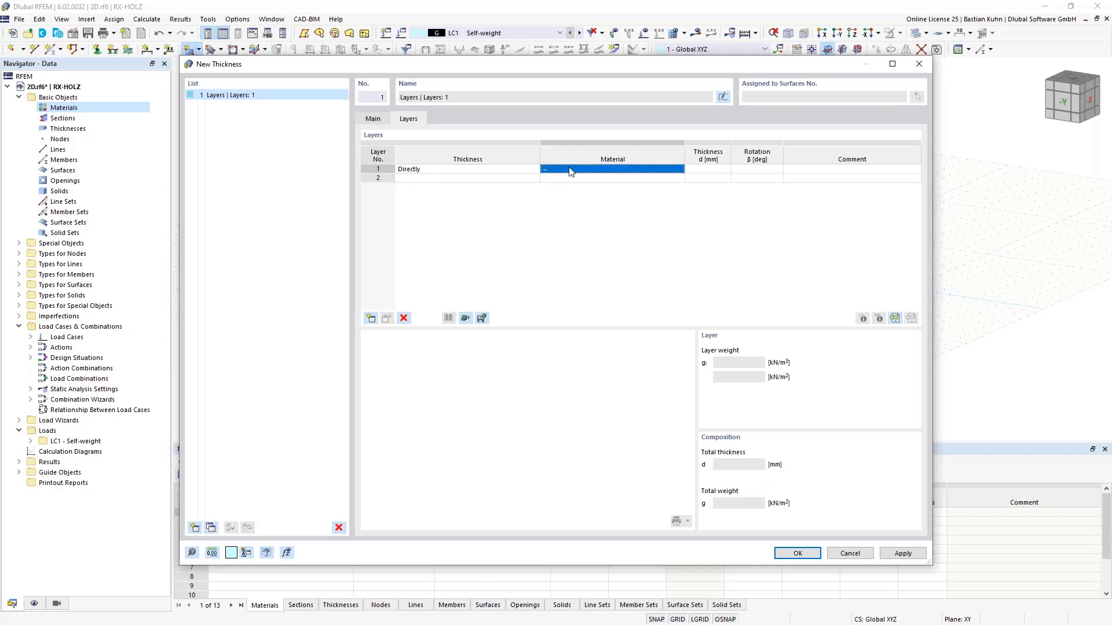
left_click(663, 172)
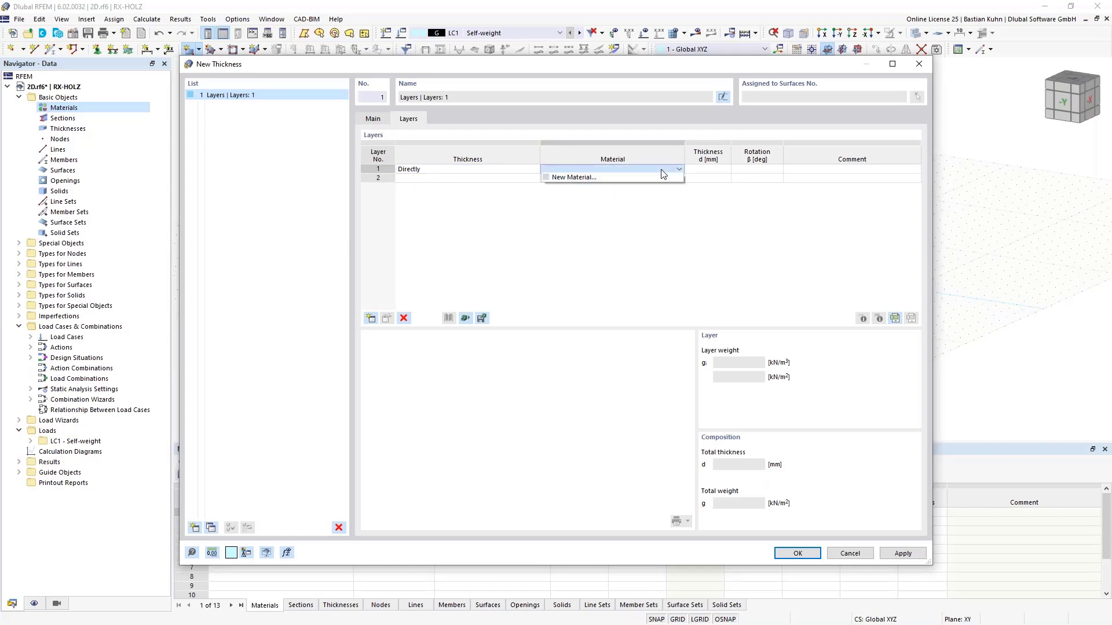
left_click(640, 182)
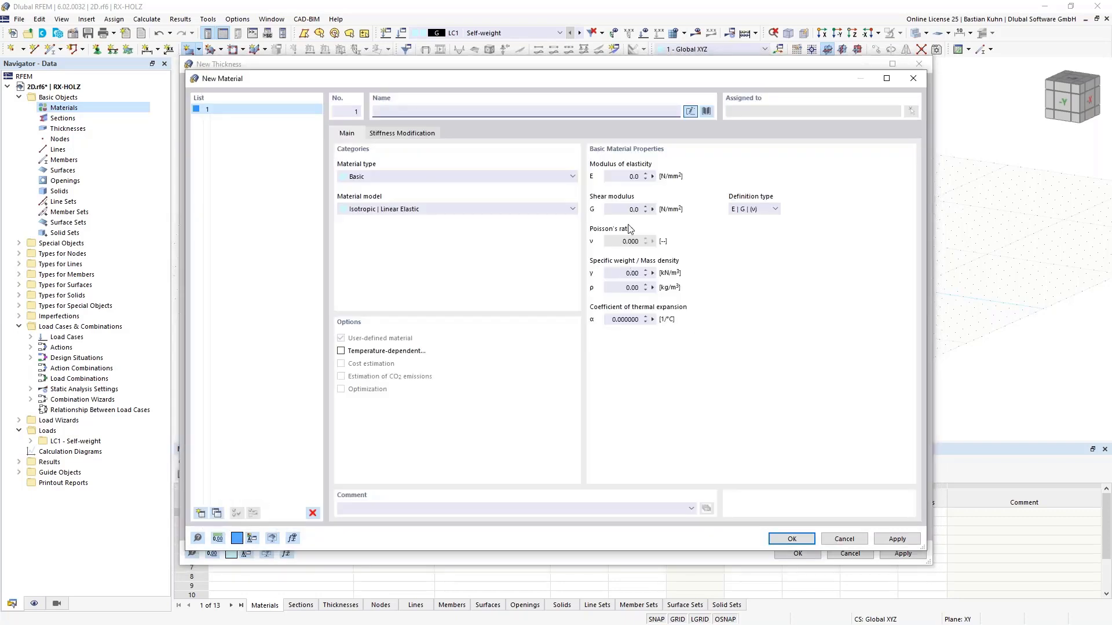
left_click(536, 209)
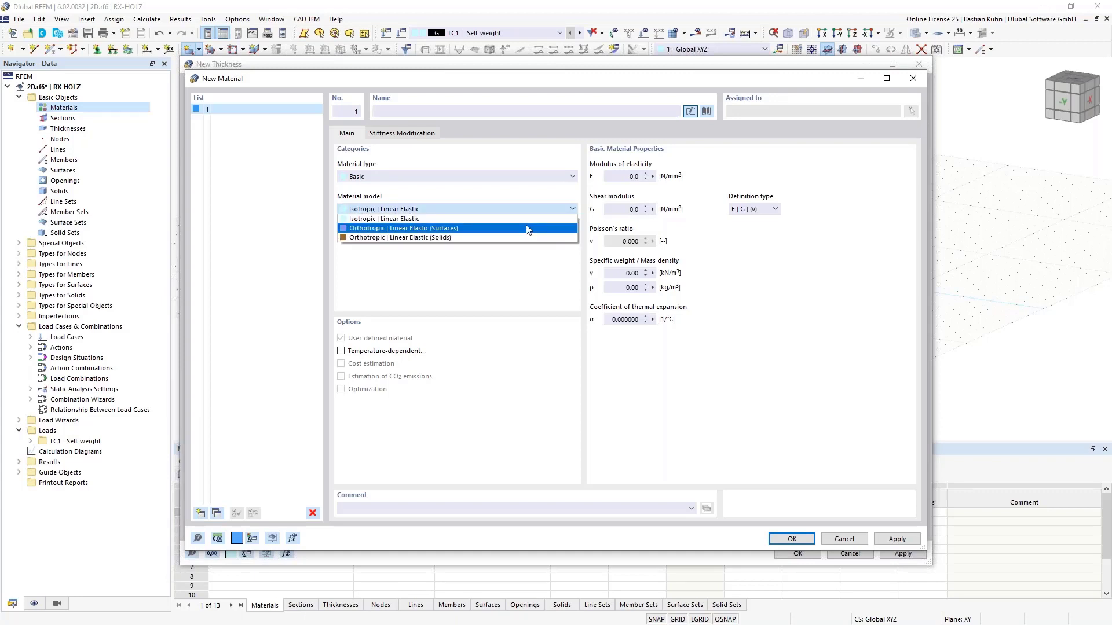
left_click(527, 228)
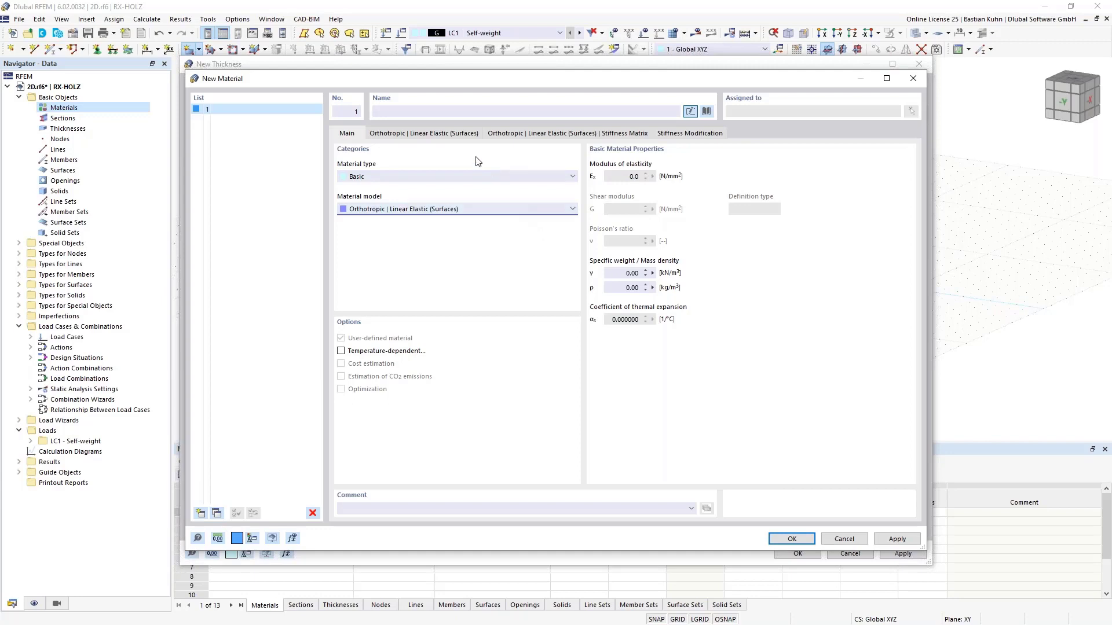
left_click(449, 135)
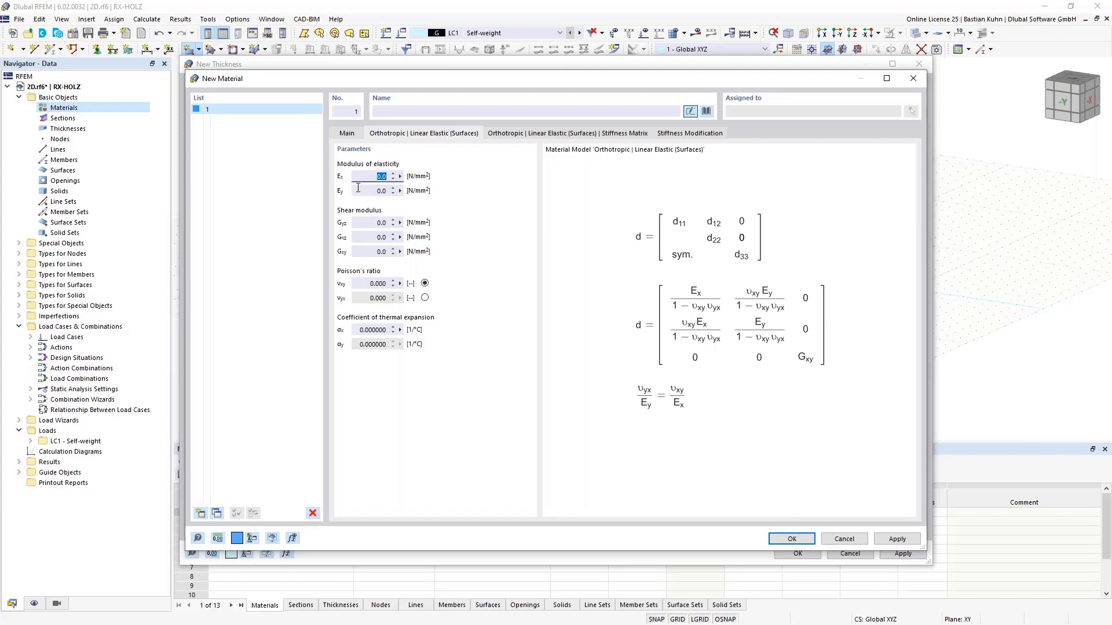
left_click(347, 133)
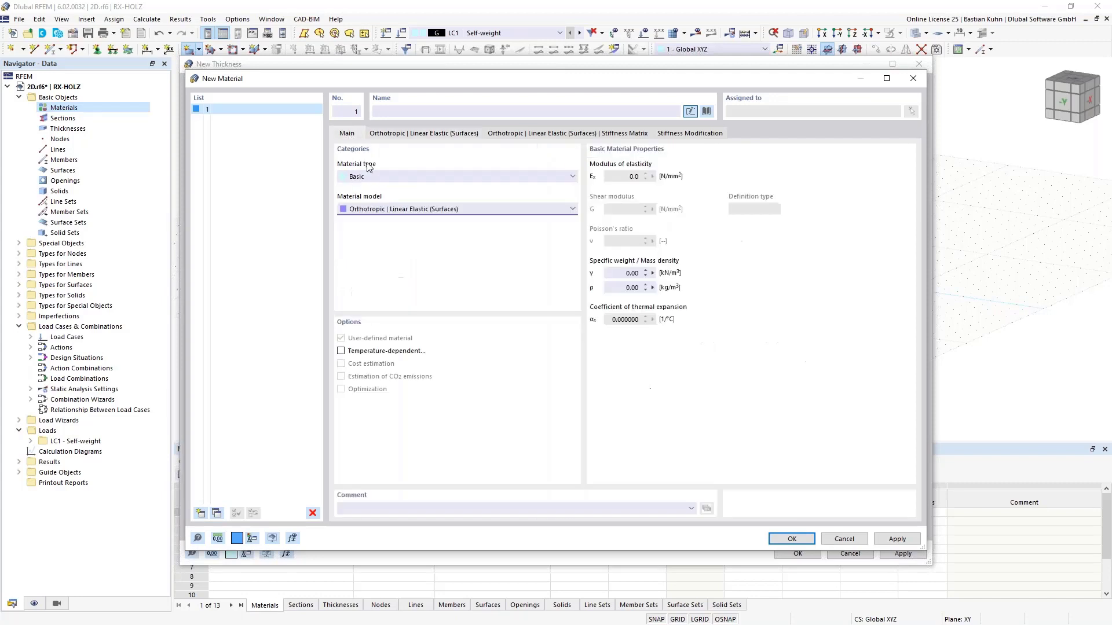
Step: Load the Binderholz cross laminated timber BBS 125 from the material library and review its strengths and moduli
left_click(706, 110)
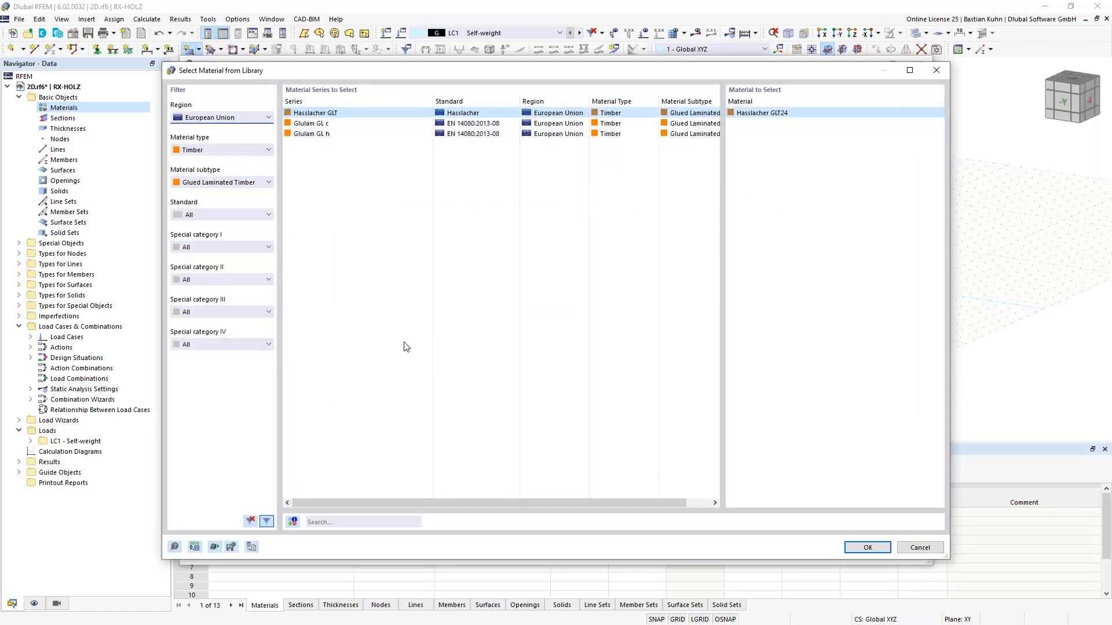
left_click(218, 119)
left_click(217, 120)
left_click(232, 183)
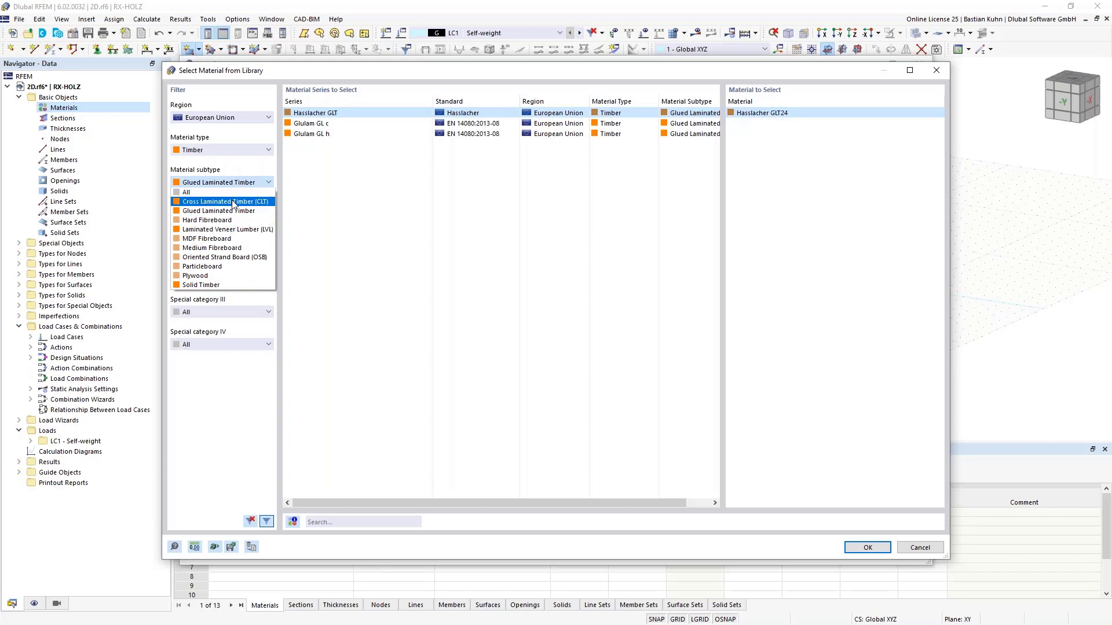
left_click(234, 202)
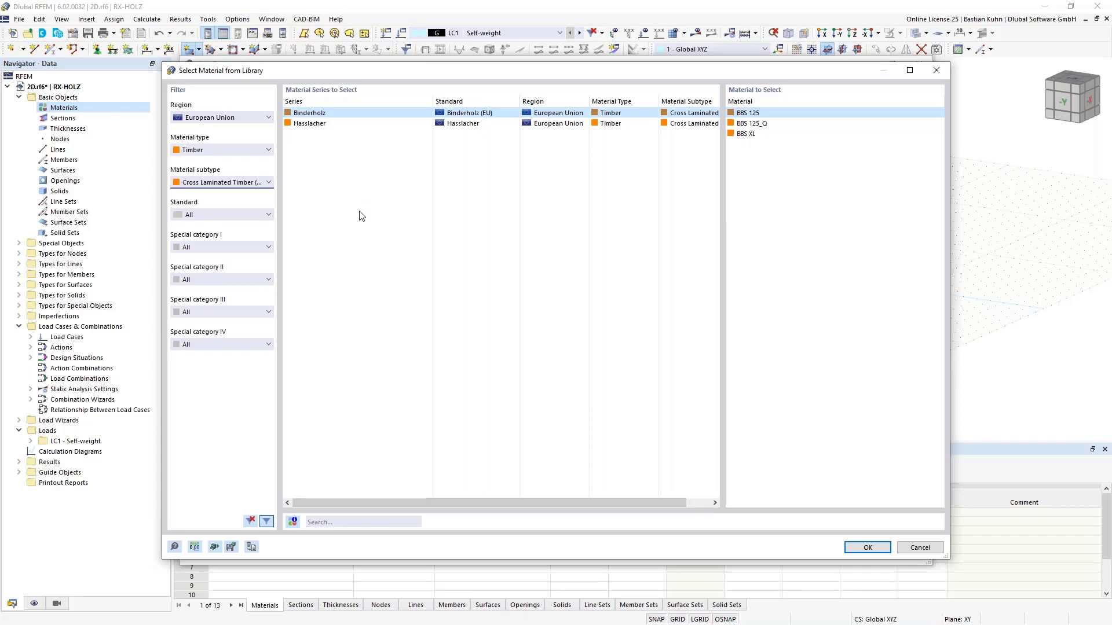
left_click(859, 546)
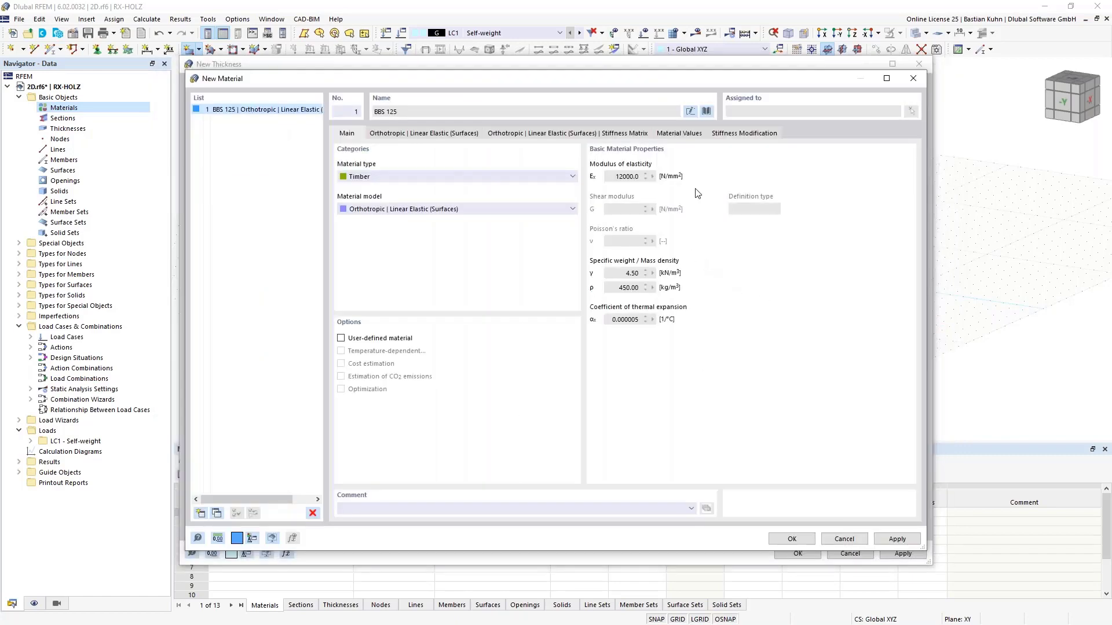
left_click(682, 134)
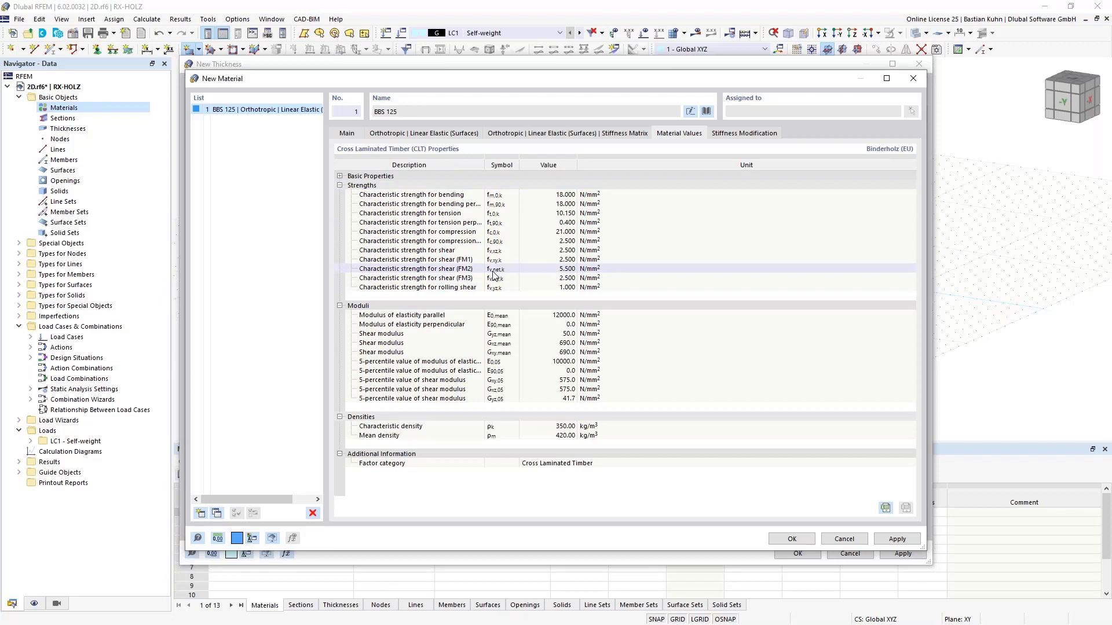
left_click_drag(493, 262, 498, 289)
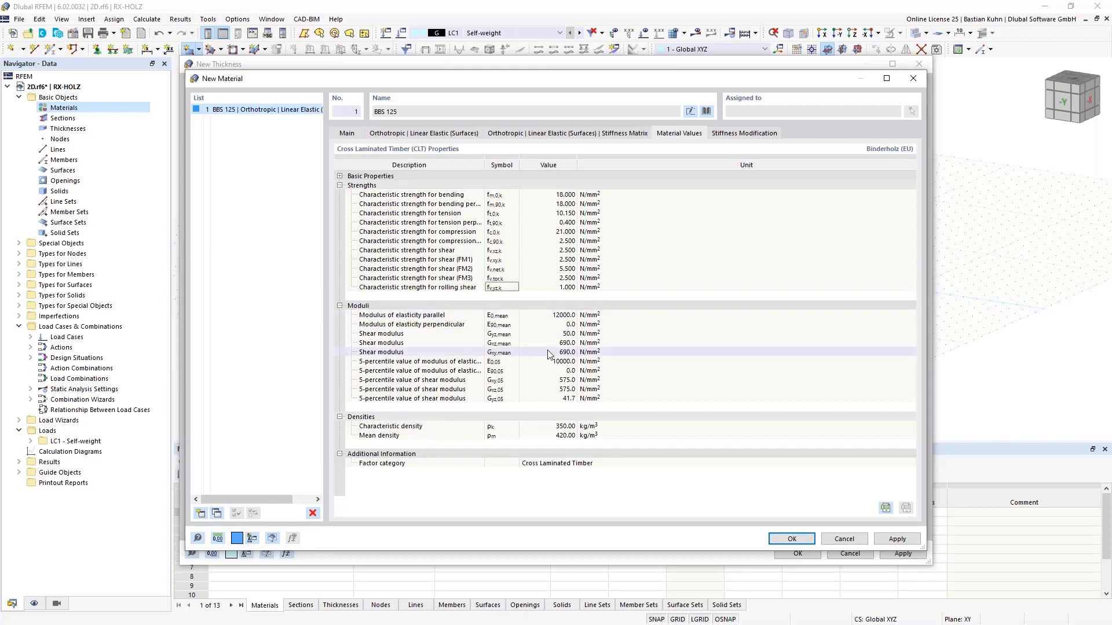
Step: Replace the material with the solid timber C24 from the Softwood C series in the library
left_click(706, 111)
left_click(228, 185)
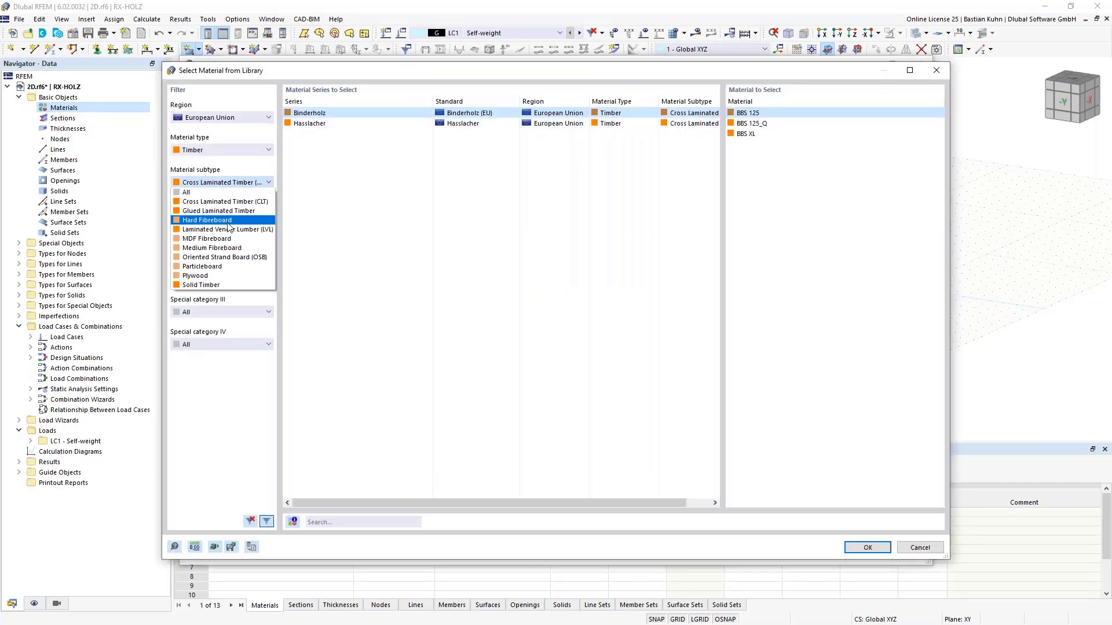
left_click(232, 288)
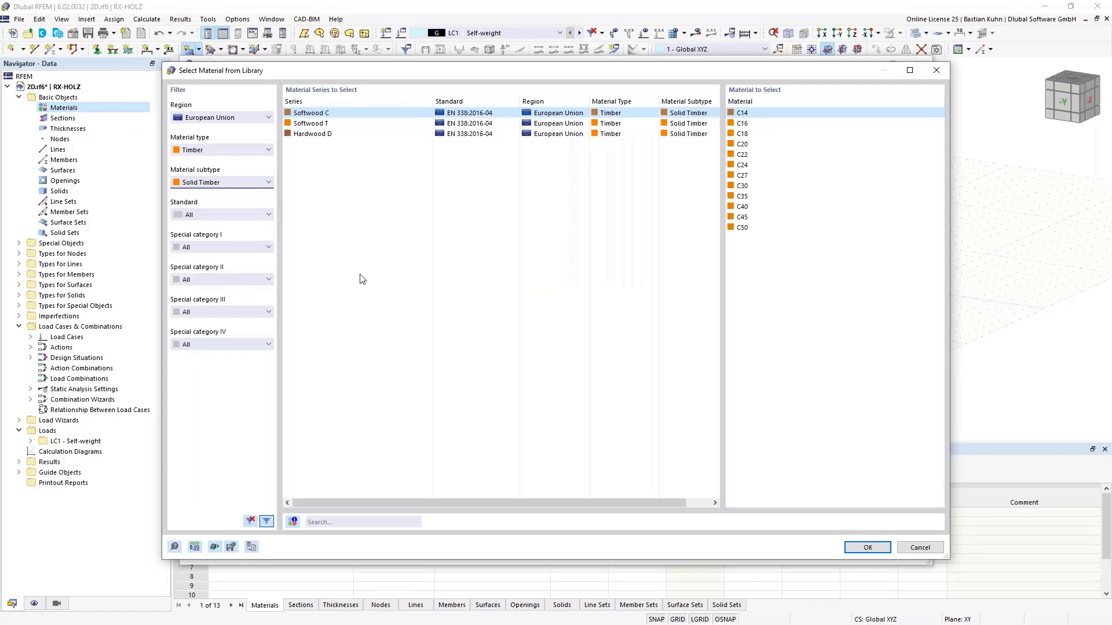
left_click(743, 165)
left_click(867, 548)
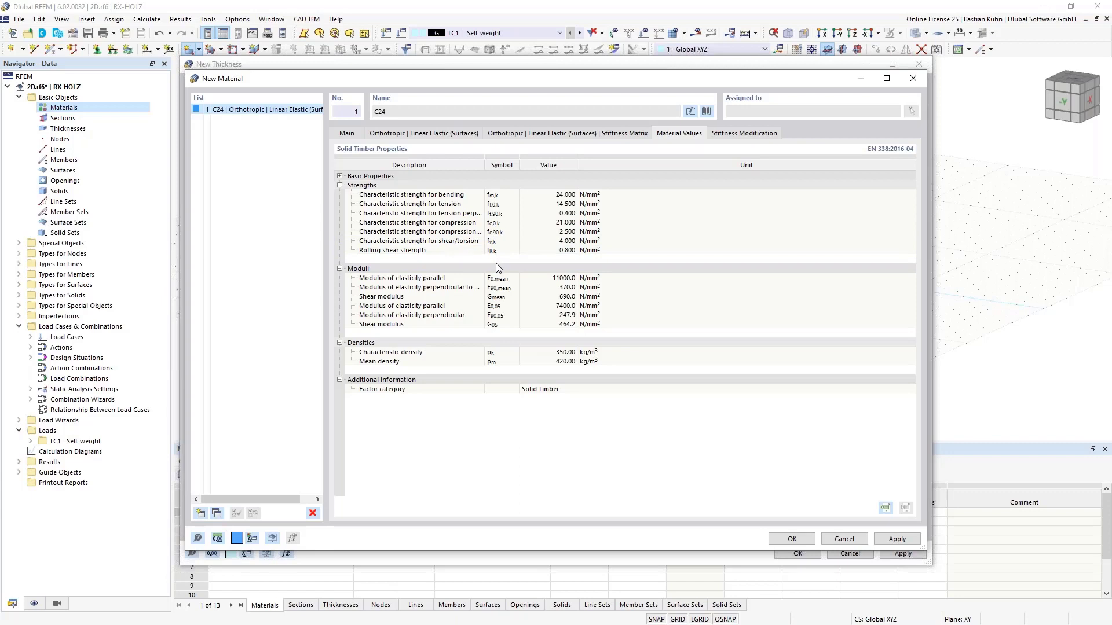
Step: Make the C24 material user-defined, set its modulus of elasticity Ey to 0.1 N/mm² and accept it for layer 1
left_click(348, 134)
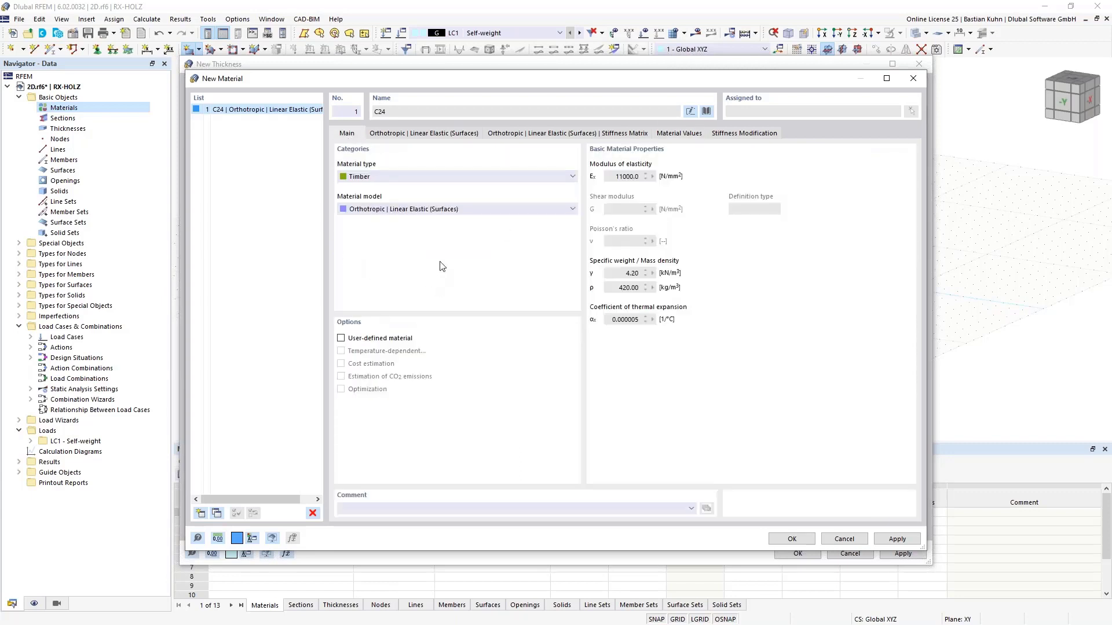
left_click(341, 338)
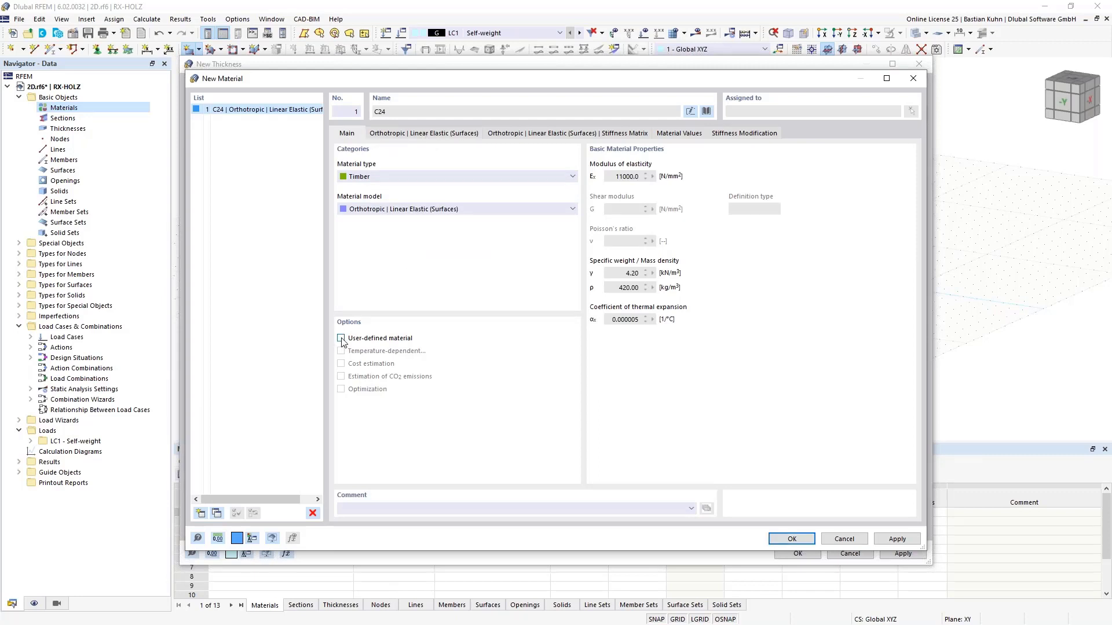
left_click(412, 134)
left_click(364, 191)
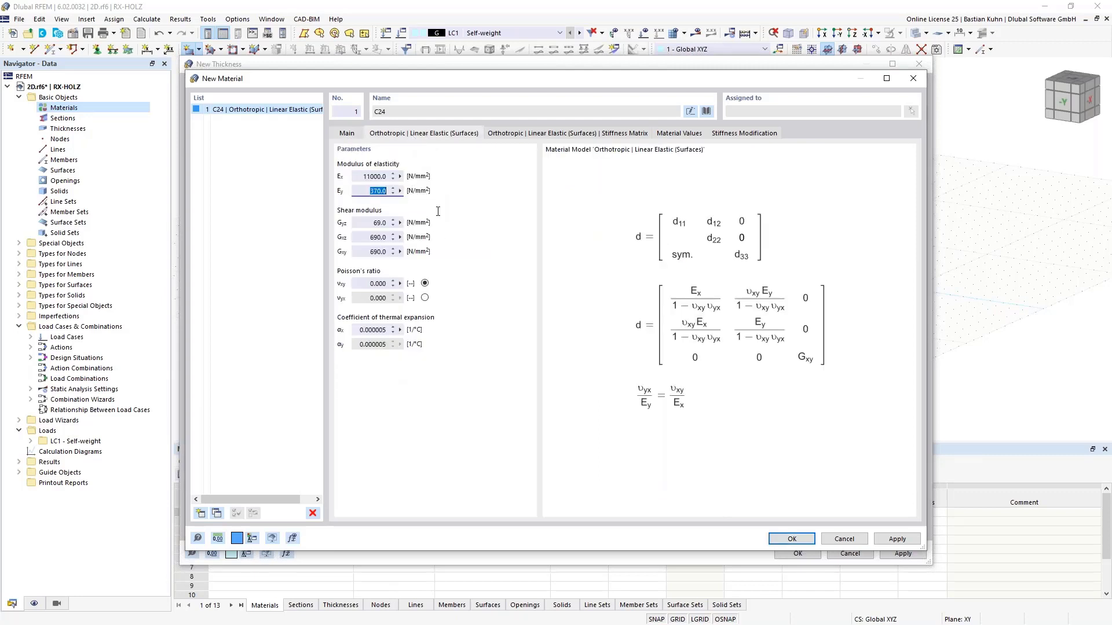
type("0,1")
left_click(370, 226)
left_click(790, 539)
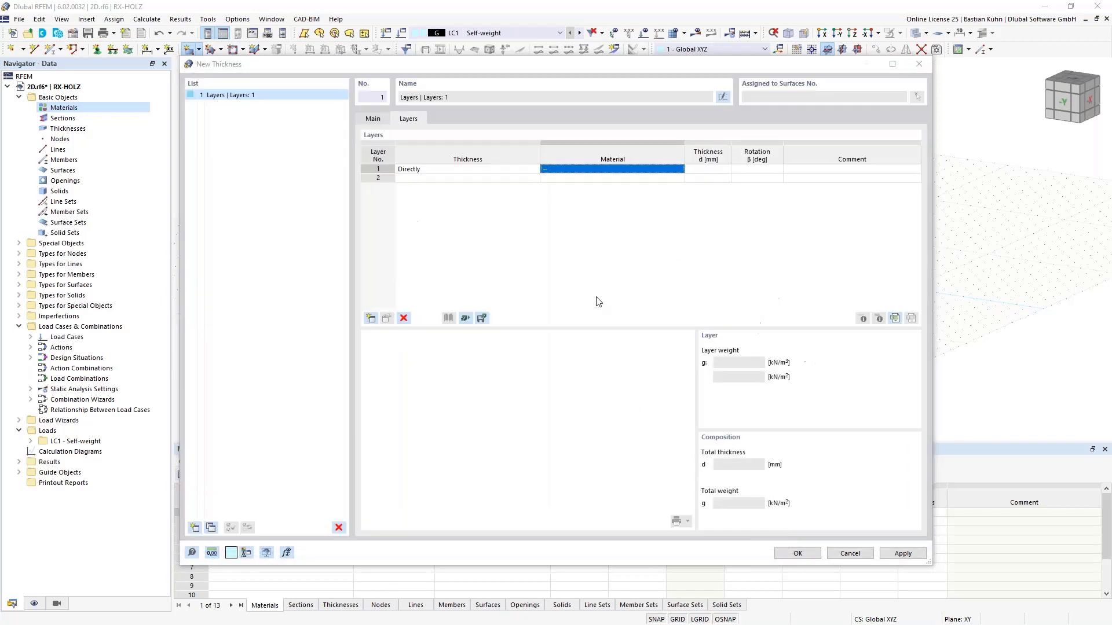
Step: Set layer 1 to a thickness of 35 mm with a rotation of 0.00 degrees
left_click(698, 170)
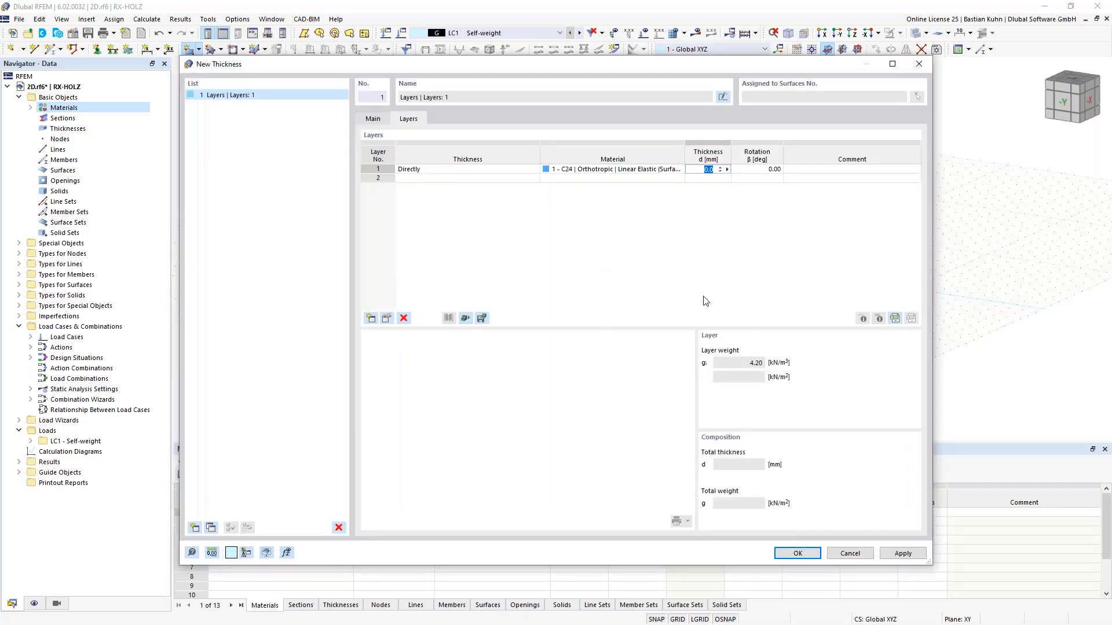
type("35")
key("Tab")
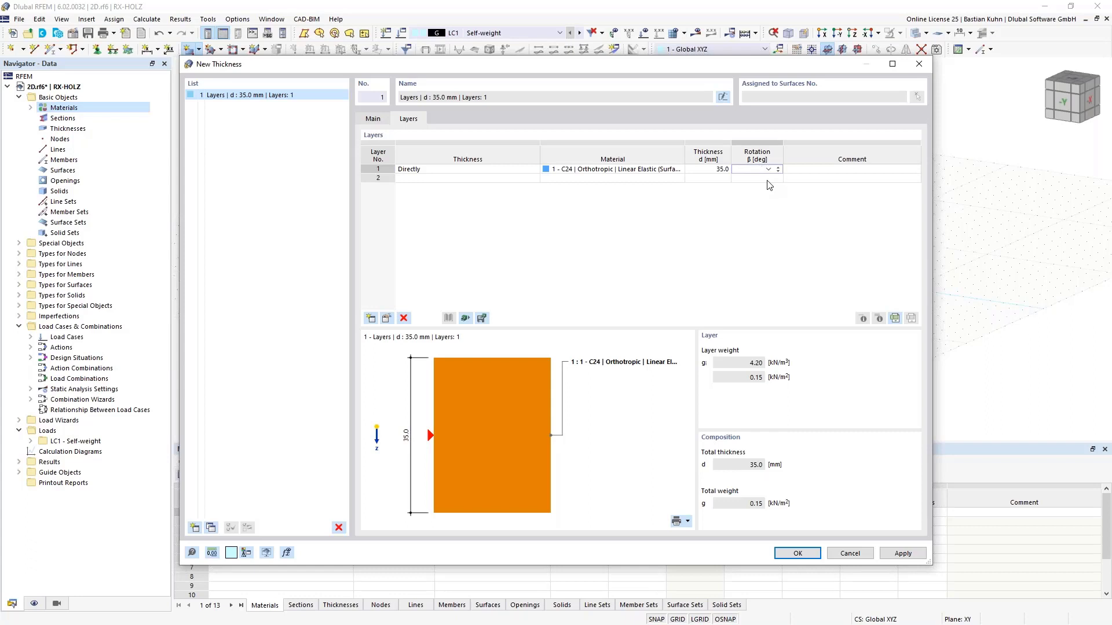
left_click(768, 169)
left_click(762, 179)
Step: Add layers 2 to 5 to the composition, each with its thickness defined as Directly
left_click(484, 179)
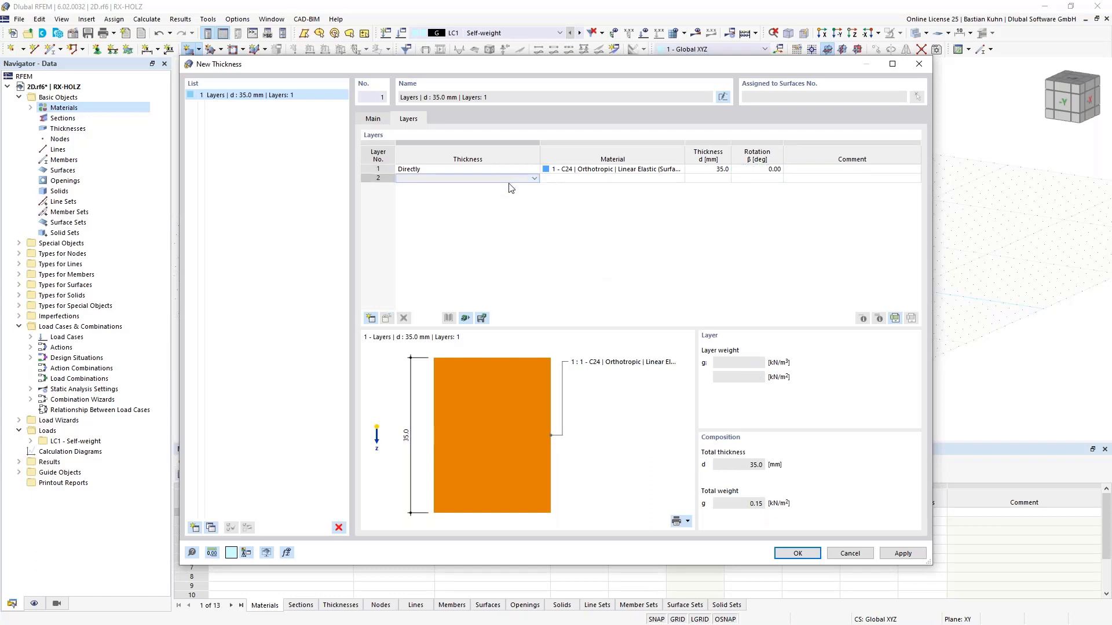
key("Return")
key("Return")
key("Return")
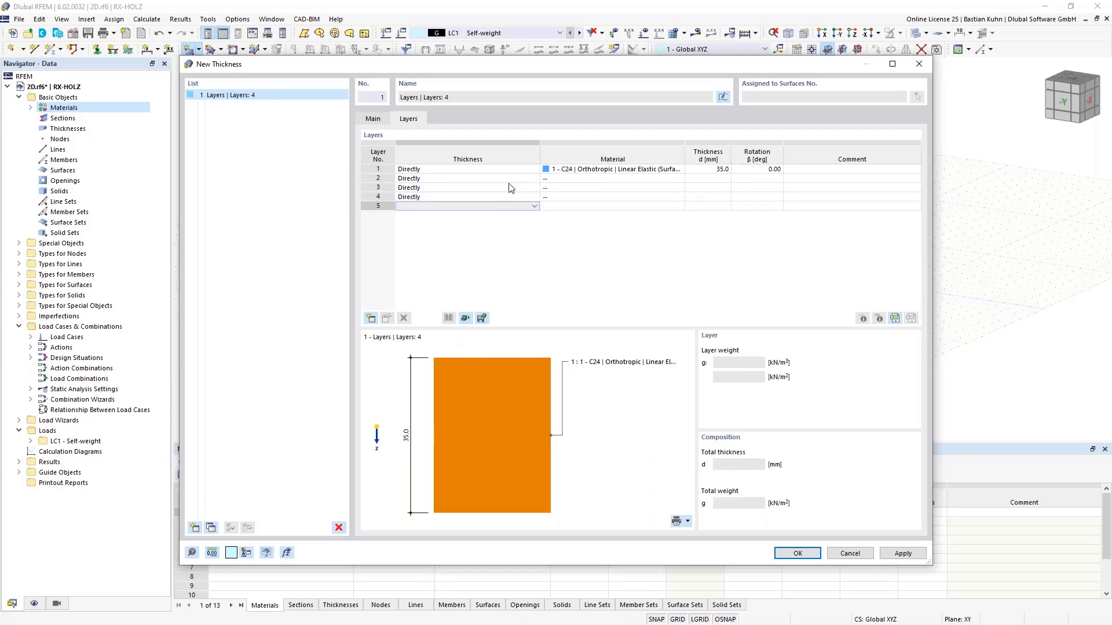
key("Return")
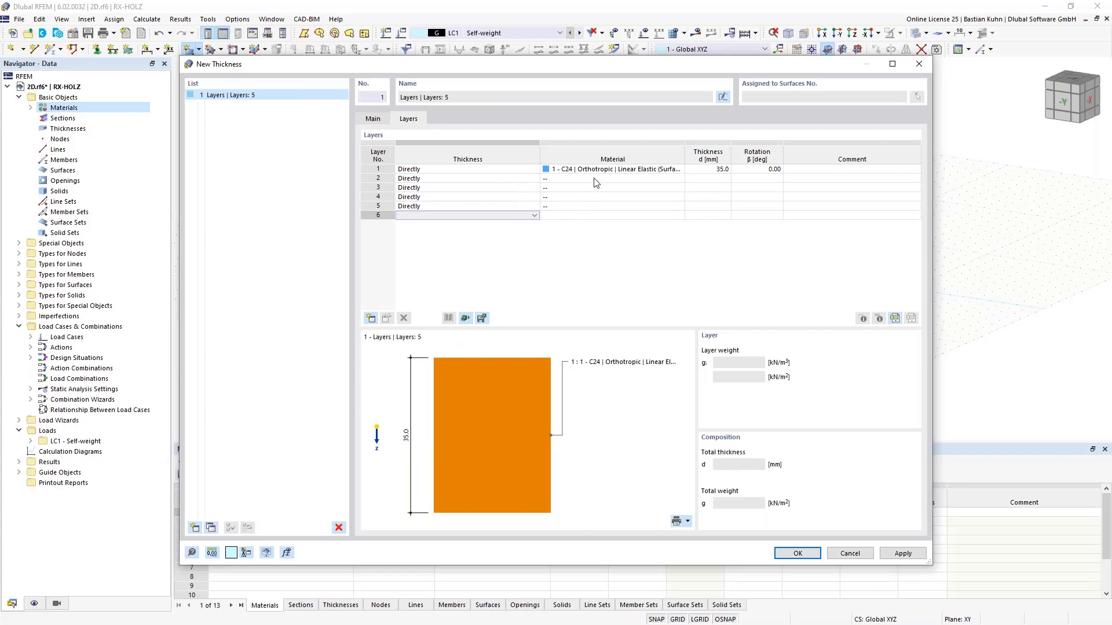
Step: Create a second material for layer 2 with the Orthotropic | Linear Elastic (Surfaces) model, loading solid timber C24 from the library
left_click(597, 179)
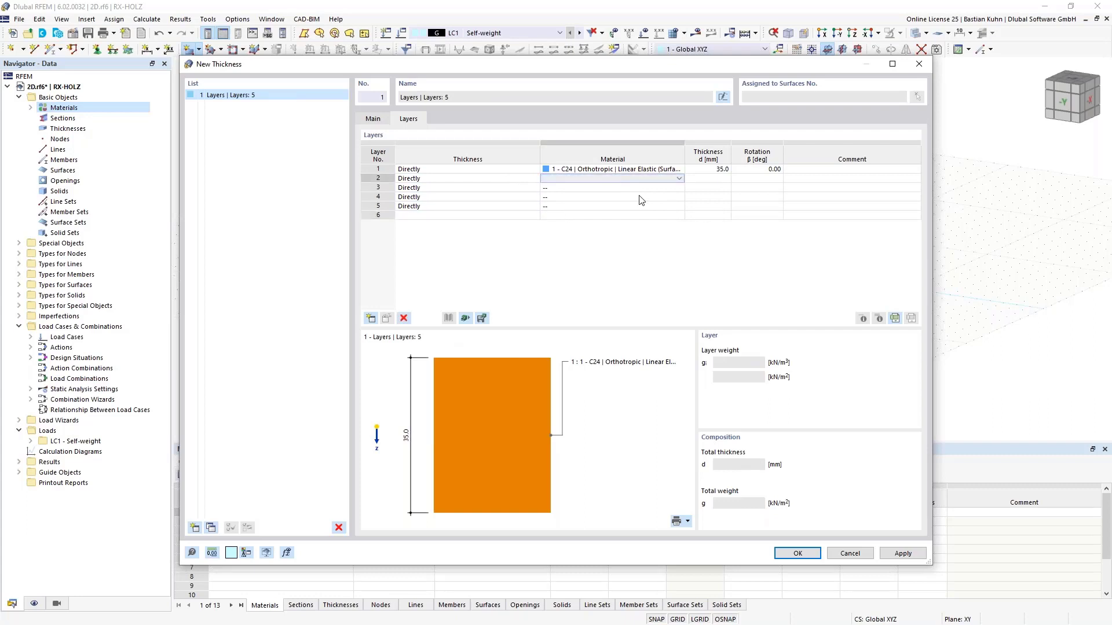
left_click(680, 179)
left_click(676, 194)
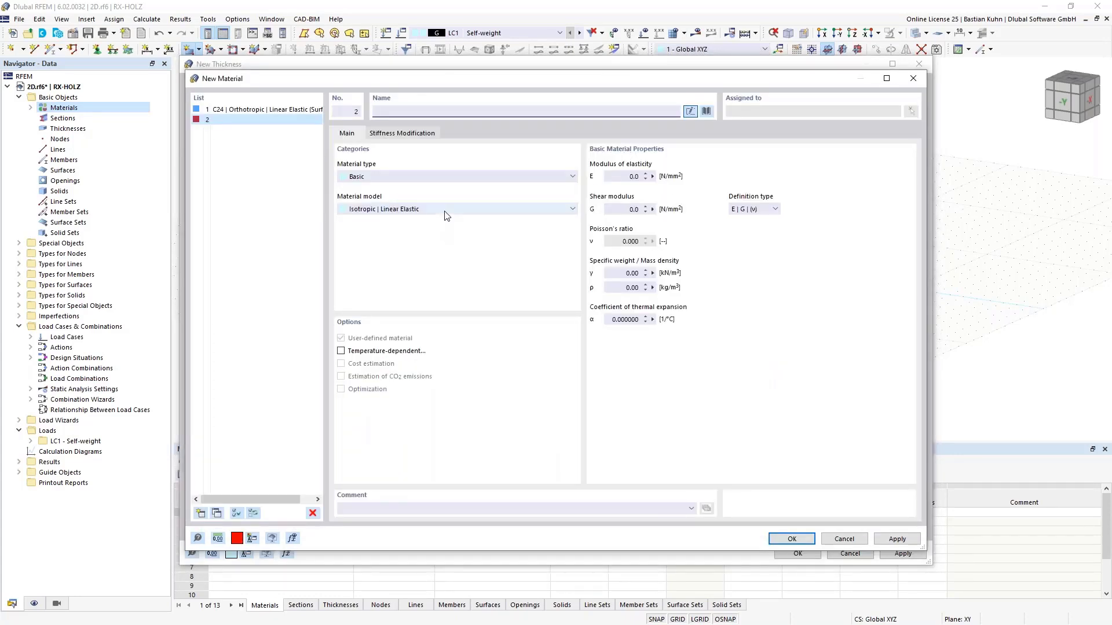
left_click(446, 215)
left_click(444, 232)
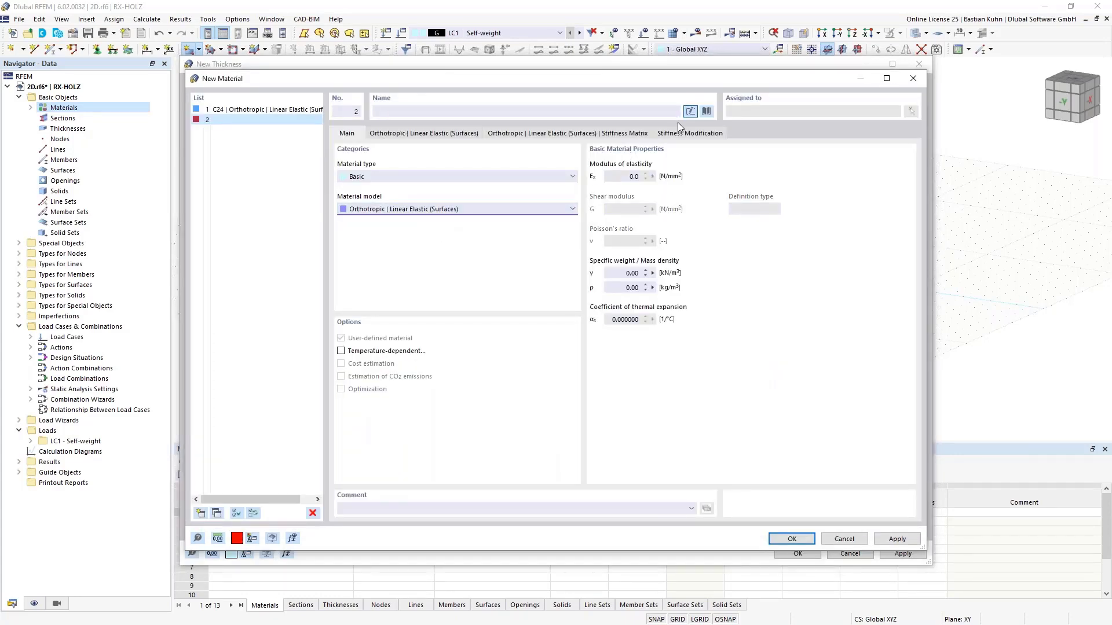
left_click(706, 112)
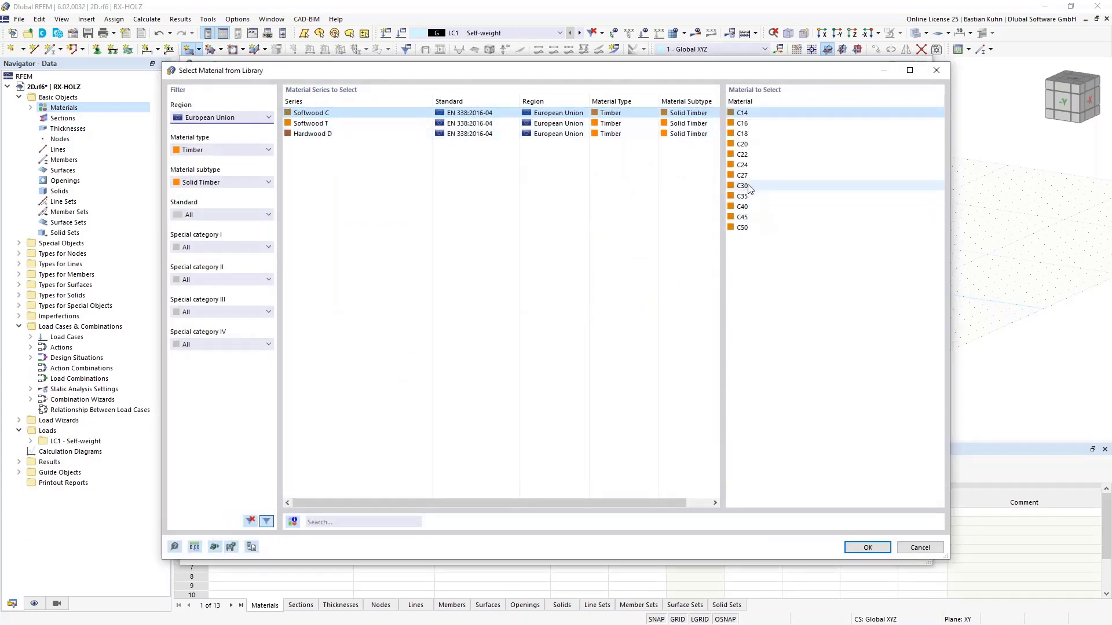
left_click(742, 167)
left_click(856, 548)
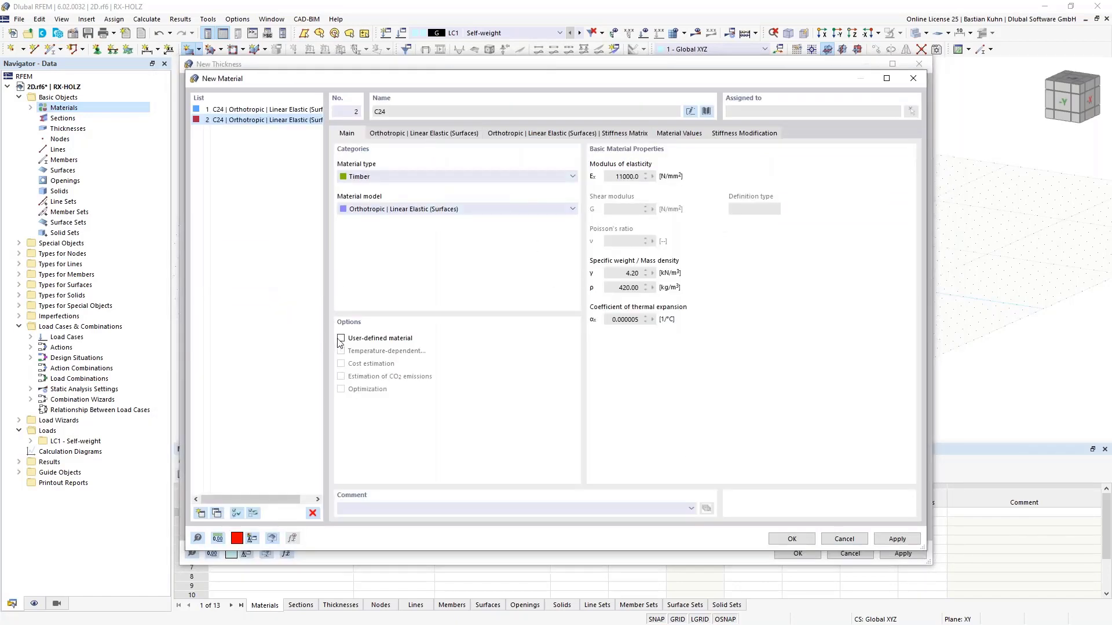
Step: Set the second C24 material's modulus of elasticity Ey to 0.1 N/mm² and accept it for layer 2
left_click(415, 133)
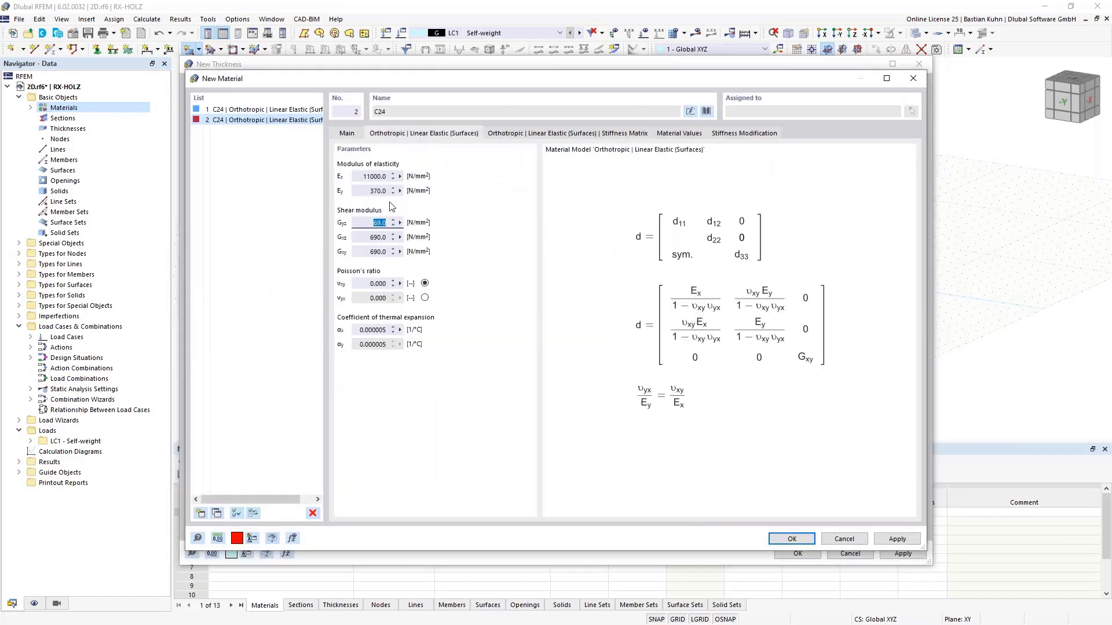
left_click(370, 190)
type("0,1")
left_click(791, 539)
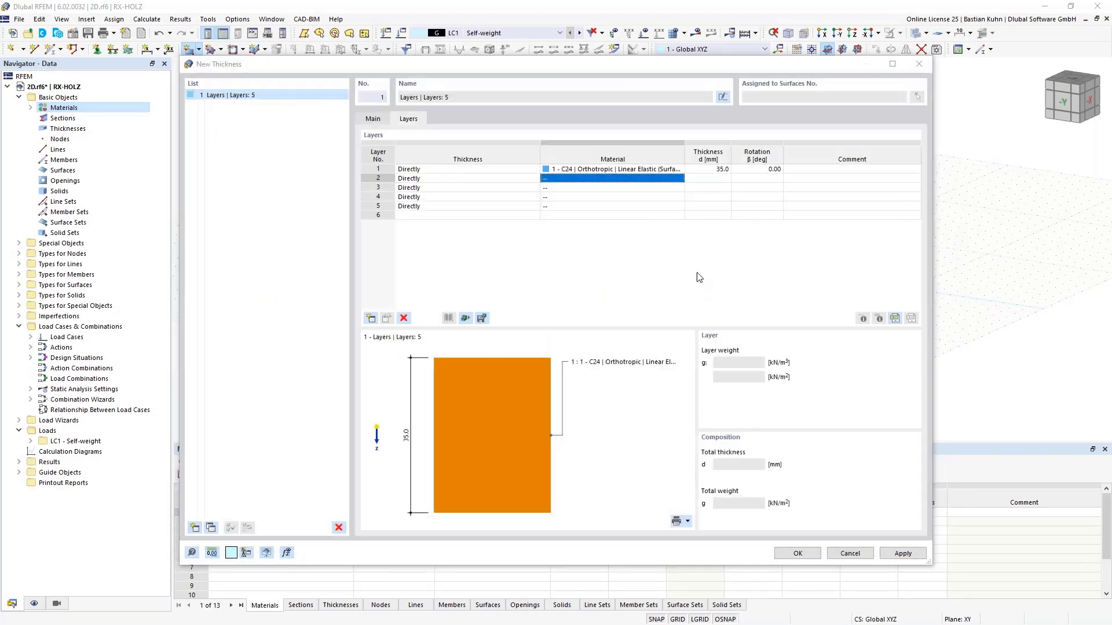
Step: Set the thickness of layers 2 to 5 to 35 mm each
left_click(707, 178)
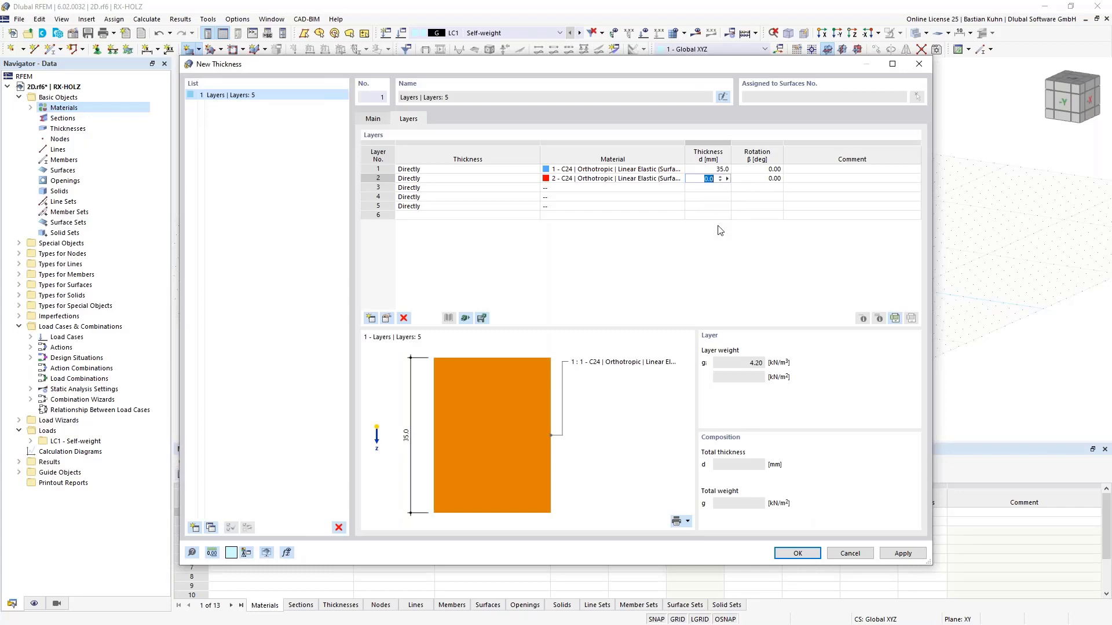
type("35")
key("Return")
key("Return")
key("Return")
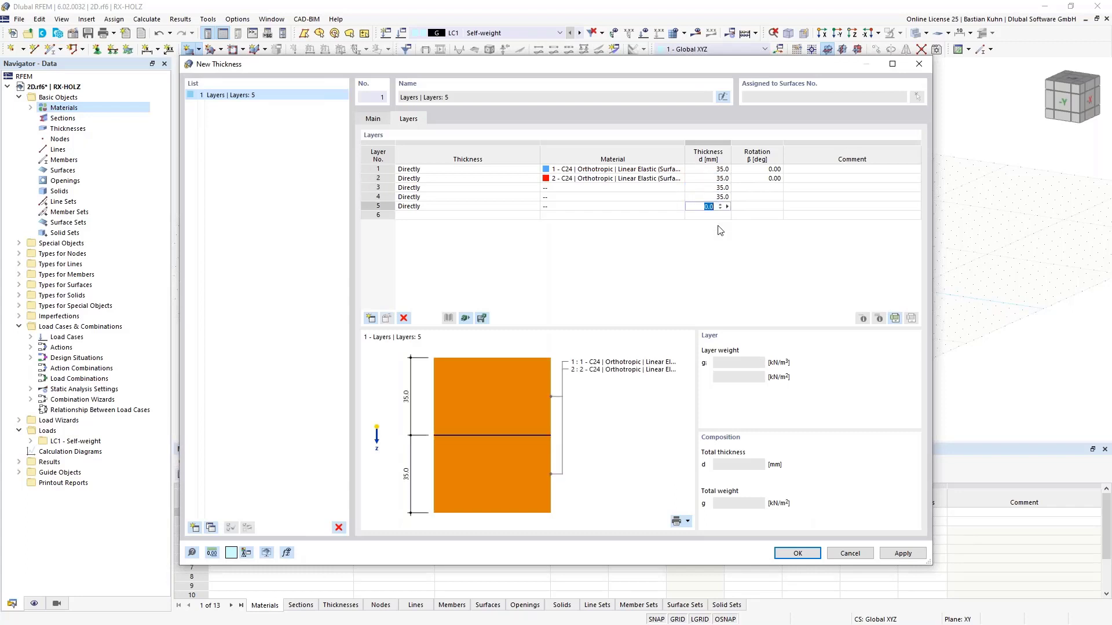
type("35")
key("Return")
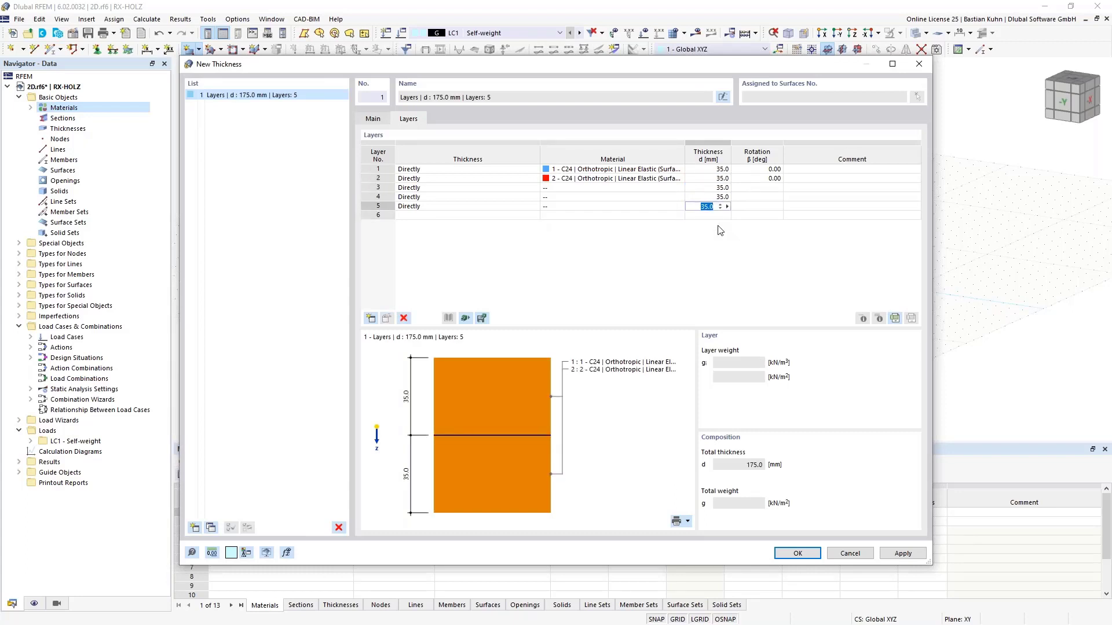
Step: Assign the first orthotropic C24 material to layers 3, 4 and 5
left_click(653, 187)
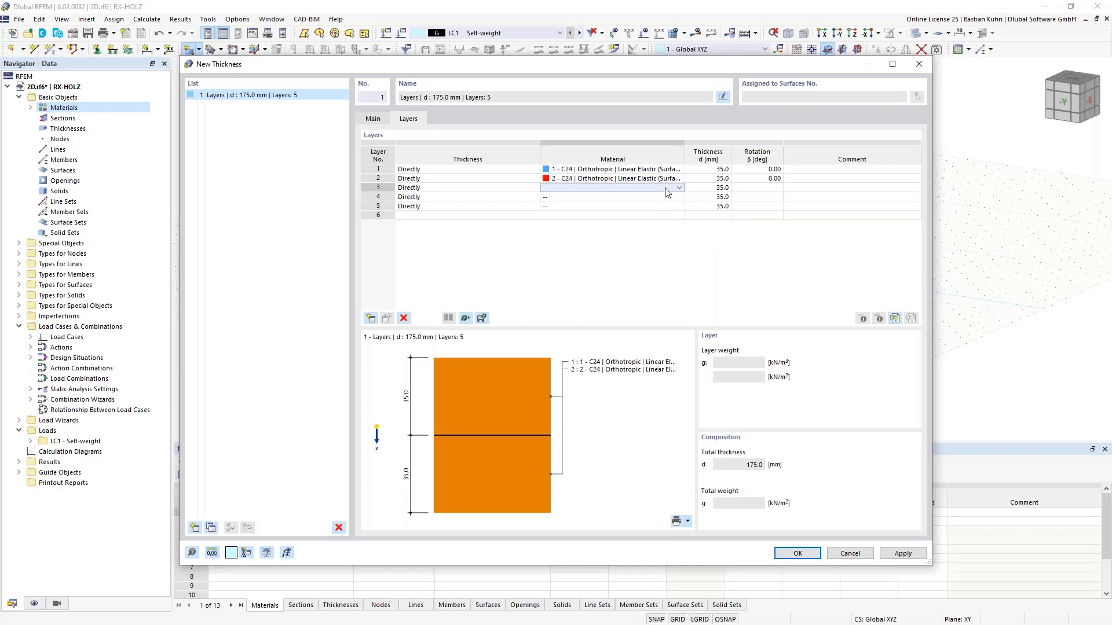
left_click(679, 192)
left_click(663, 196)
left_click(663, 198)
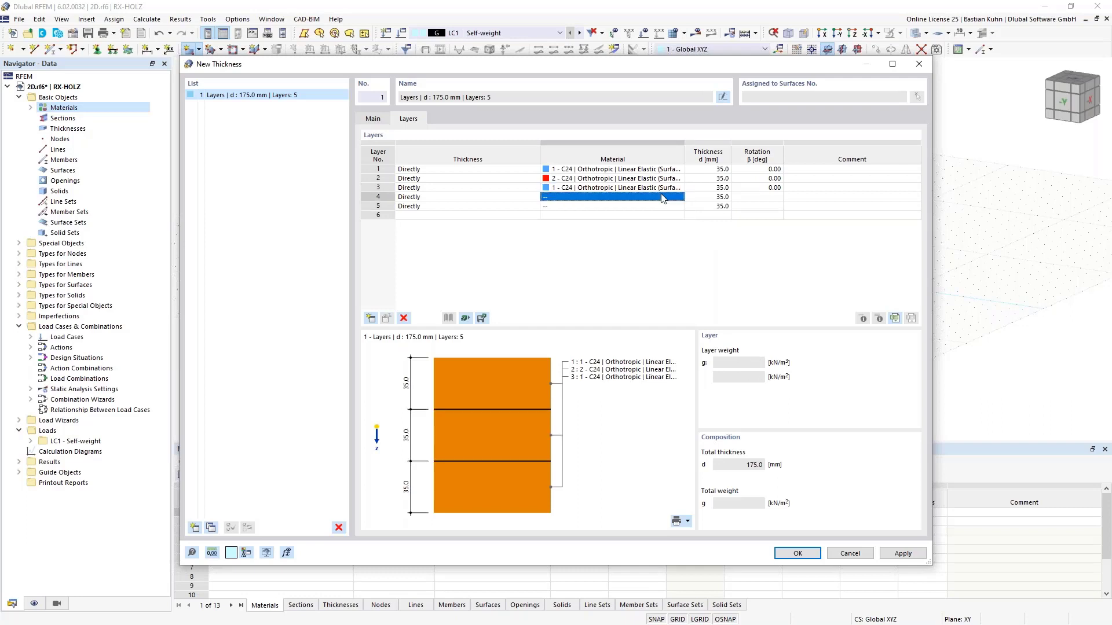
type("1")
key("Return")
type("1")
key("Return")
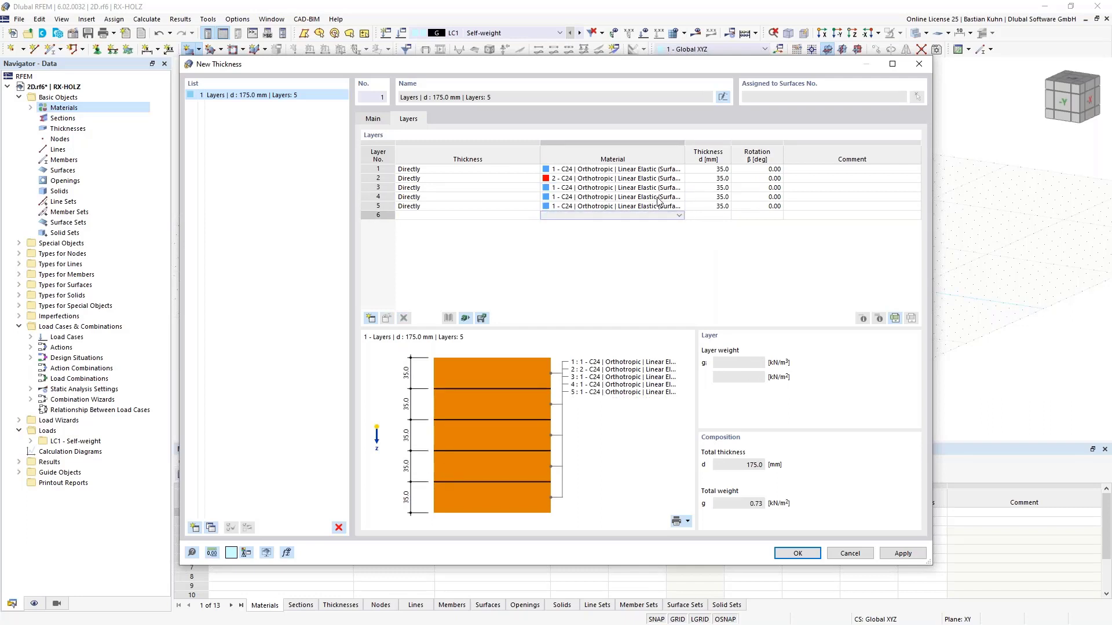
Step: Change the material of layer 4 to the second orthotropic C24 material
left_click(657, 197)
left_click(679, 197)
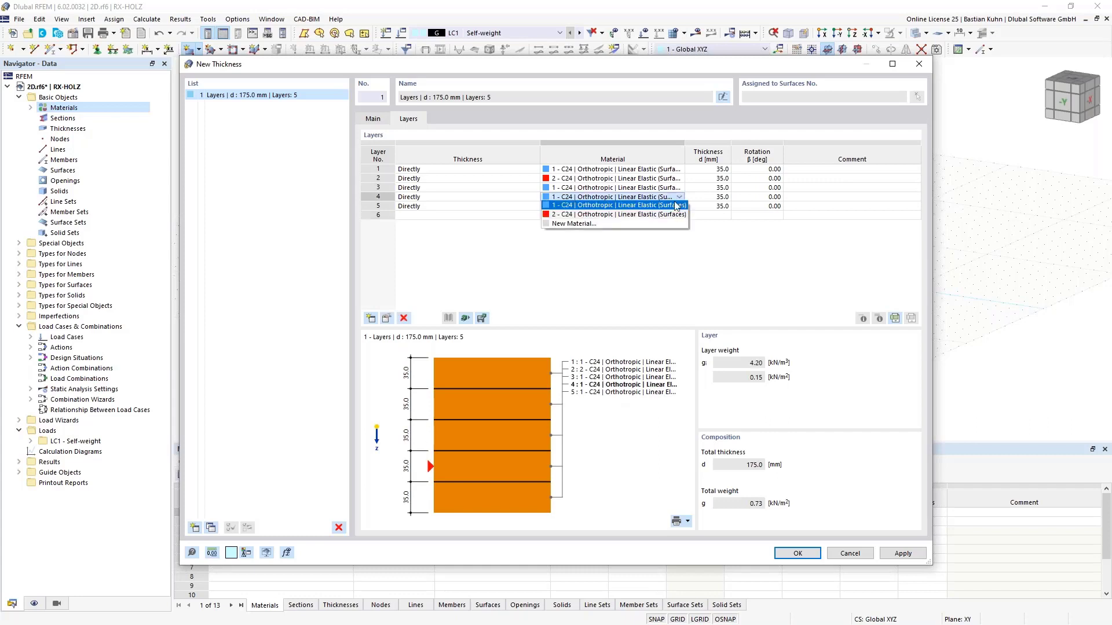
left_click(674, 215)
Step: Set the rotation of layers 2 and 4 to 90.00 degrees
left_click(772, 180)
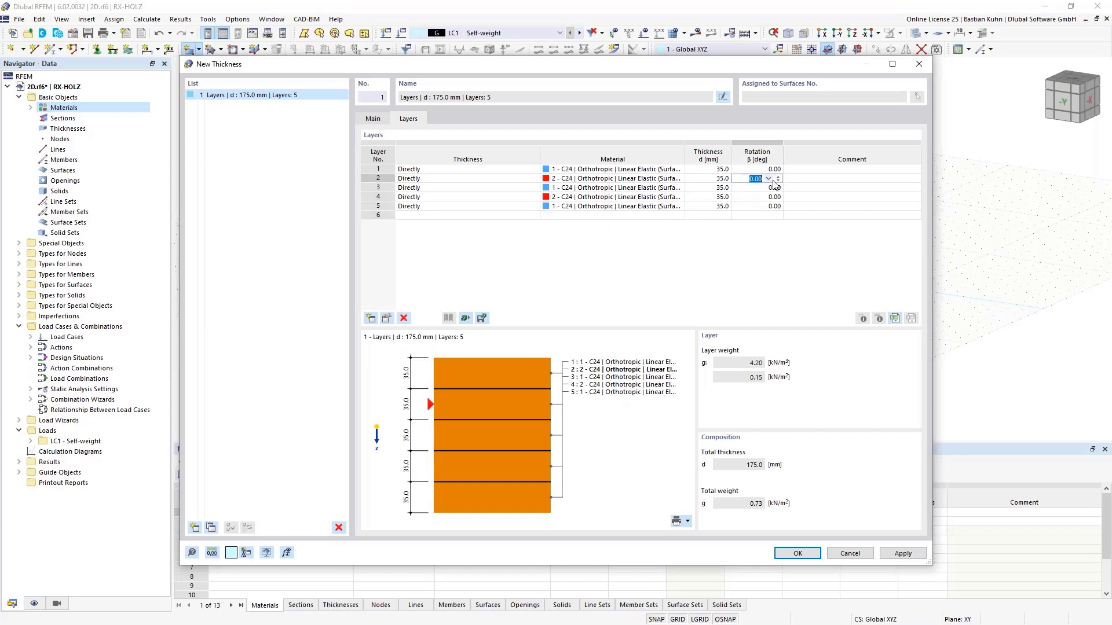
left_click(769, 179)
left_click(765, 198)
left_click(768, 197)
left_click(769, 198)
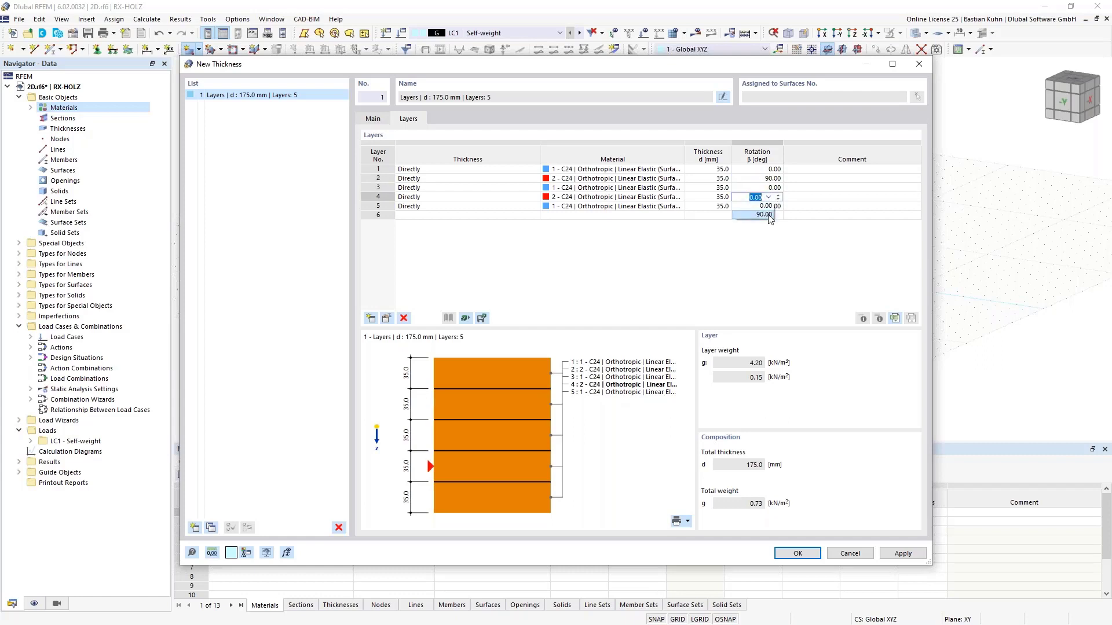
left_click(765, 215)
left_click(751, 181)
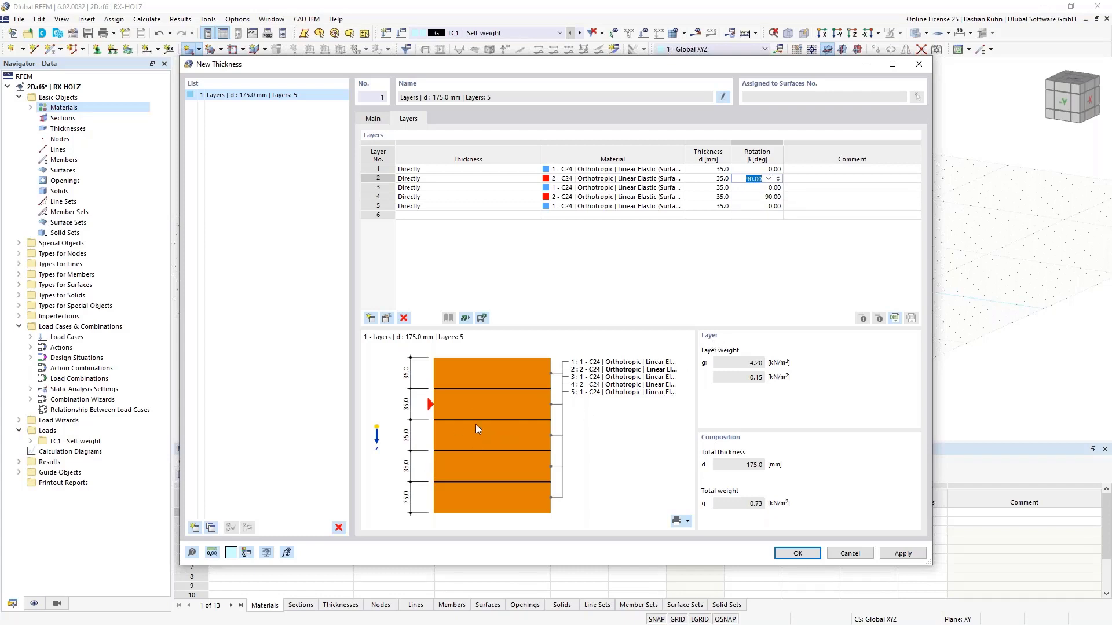
Step: Enable stiffness reduction for the thickness with multipliers k33 of 0.67 and k88 of 0.60, and accept the thickness
left_click(373, 119)
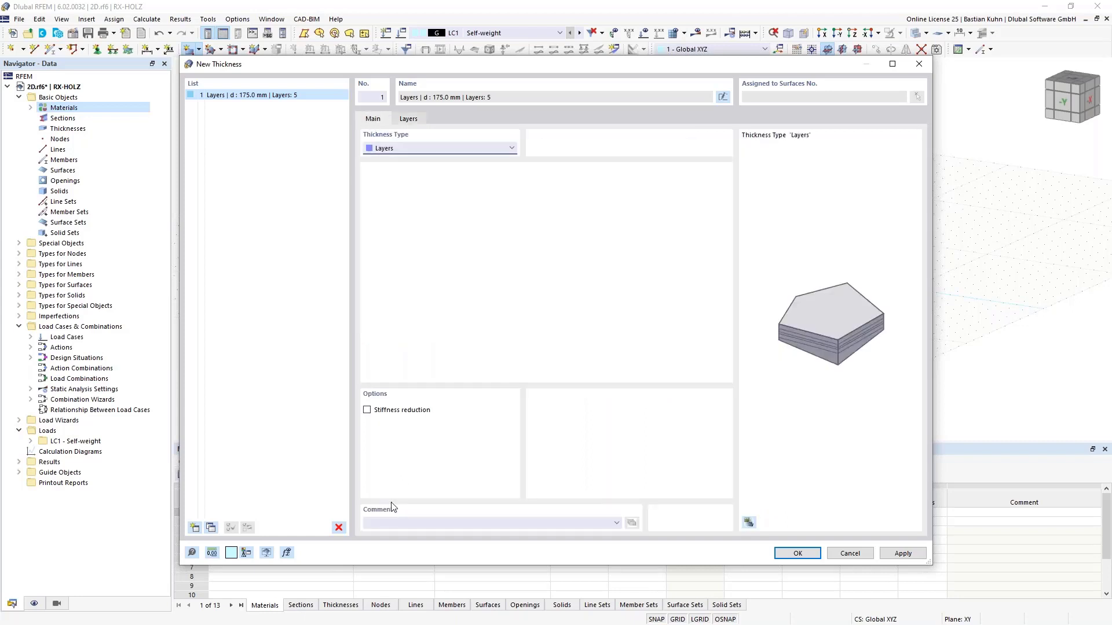
left_click(367, 411)
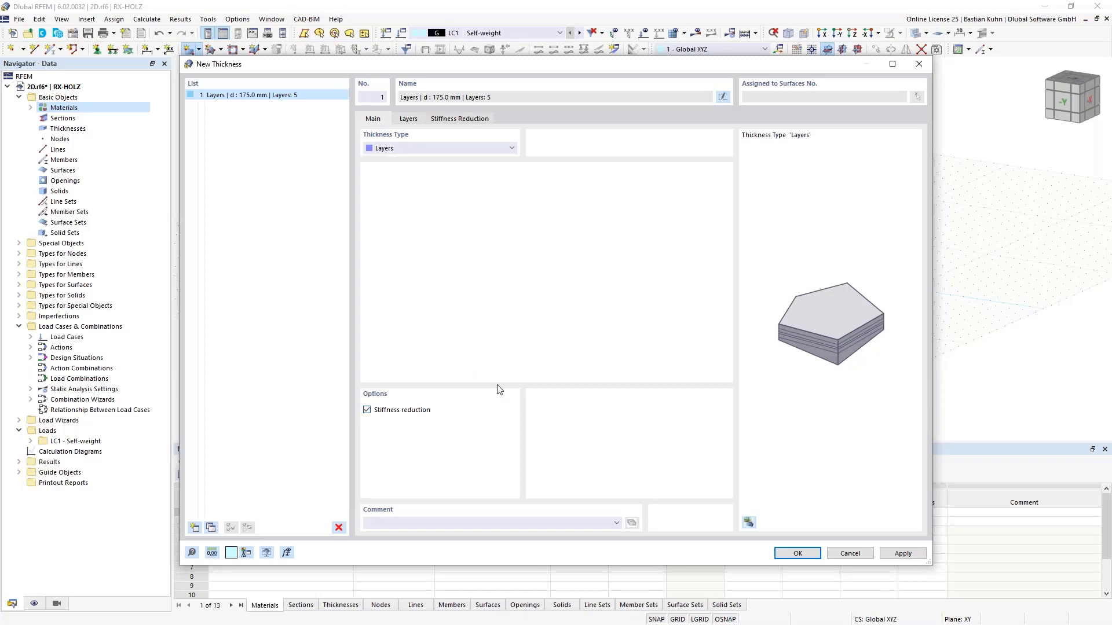
left_click(460, 119)
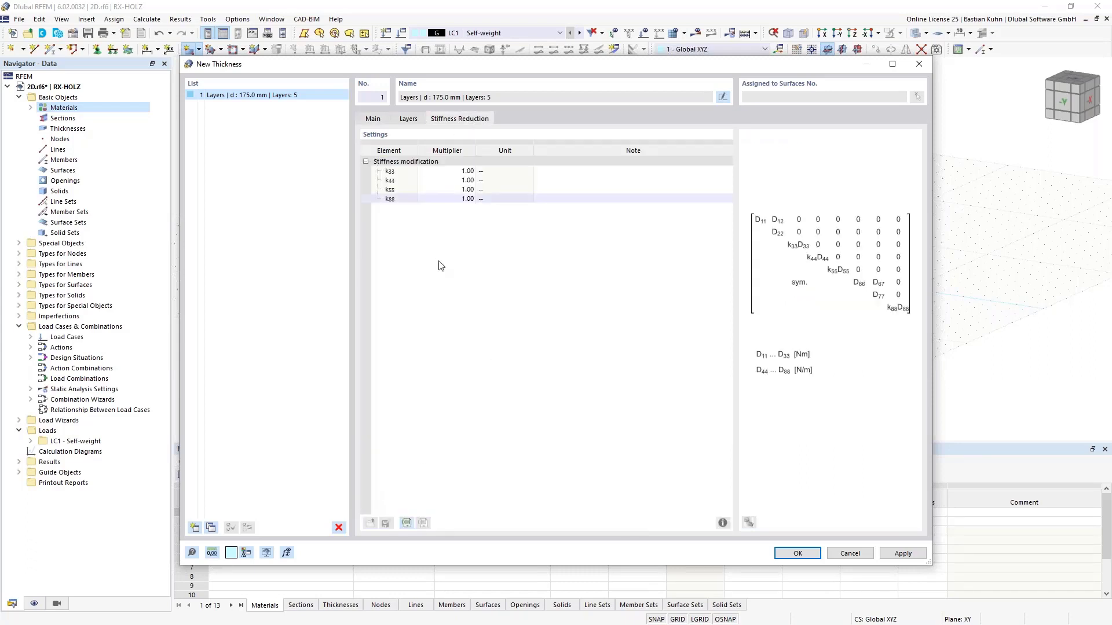
left_click(447, 171)
type("0,67")
left_click(435, 200)
type("0")
left_click(427, 172)
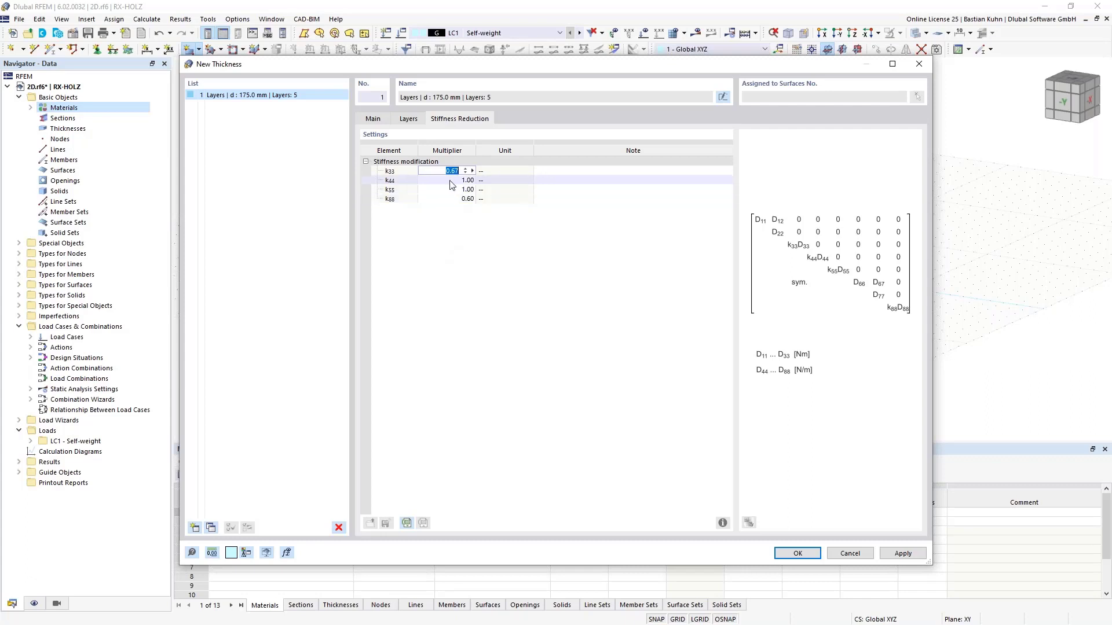
key("Return")
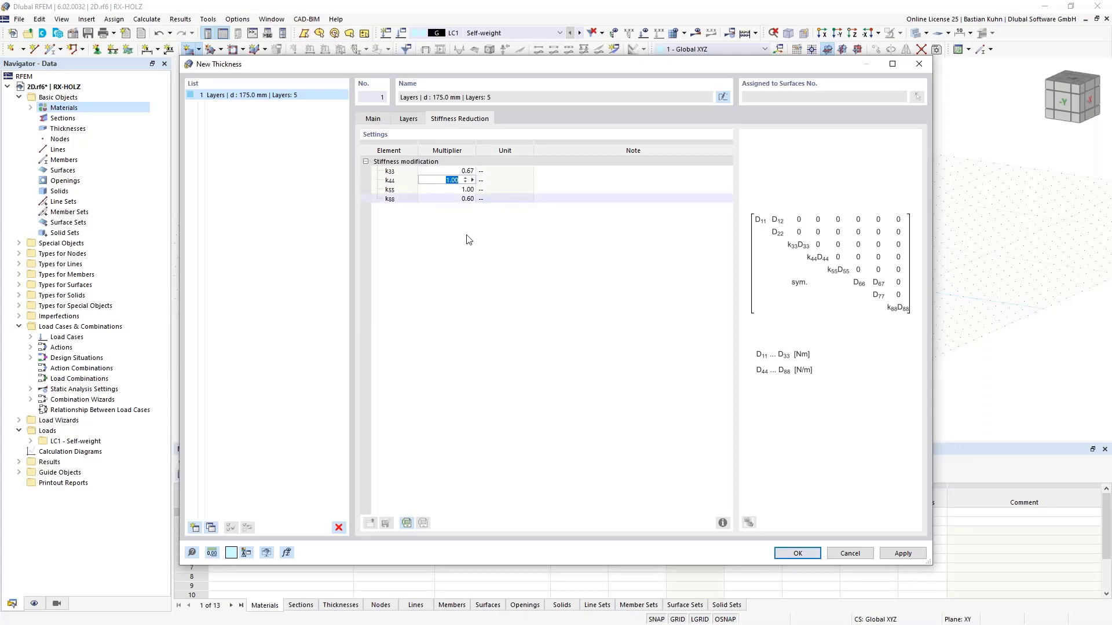
left_click(788, 554)
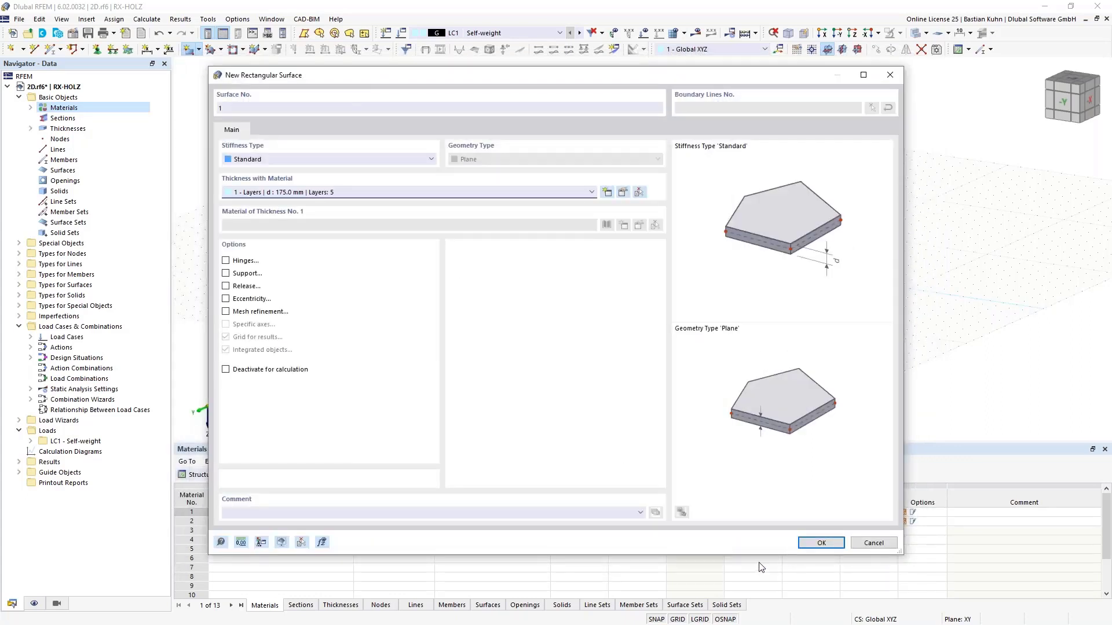
Step: Accept the surface settings and draw the rectangular surface in the Z-direction view from the origin to X 55.000 m, Y 3.000 m
left_click(815, 542)
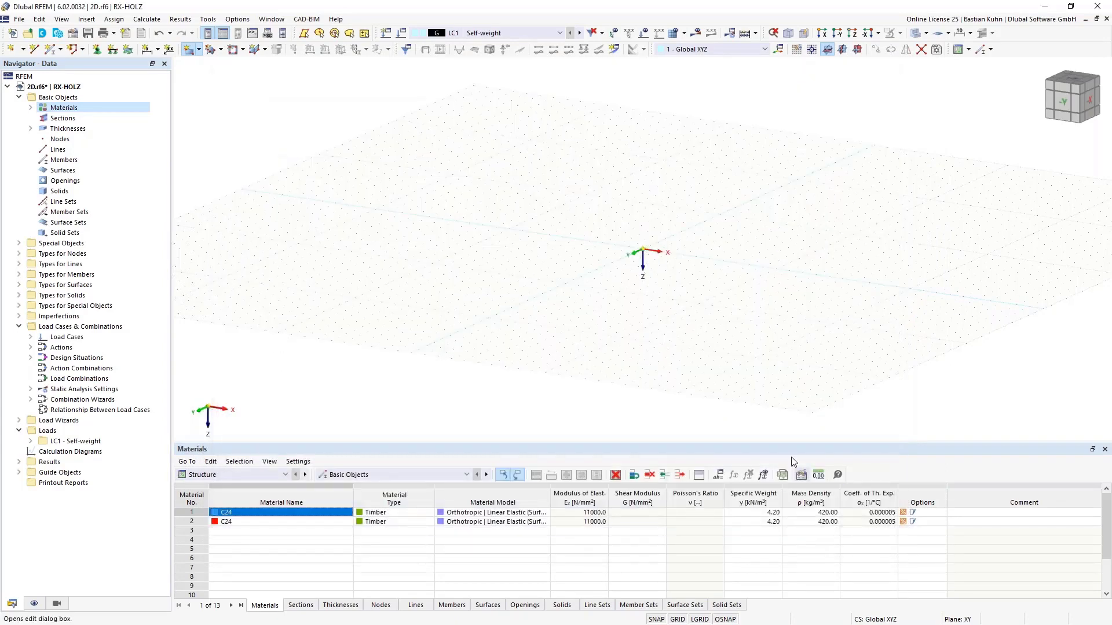
left_click(852, 33)
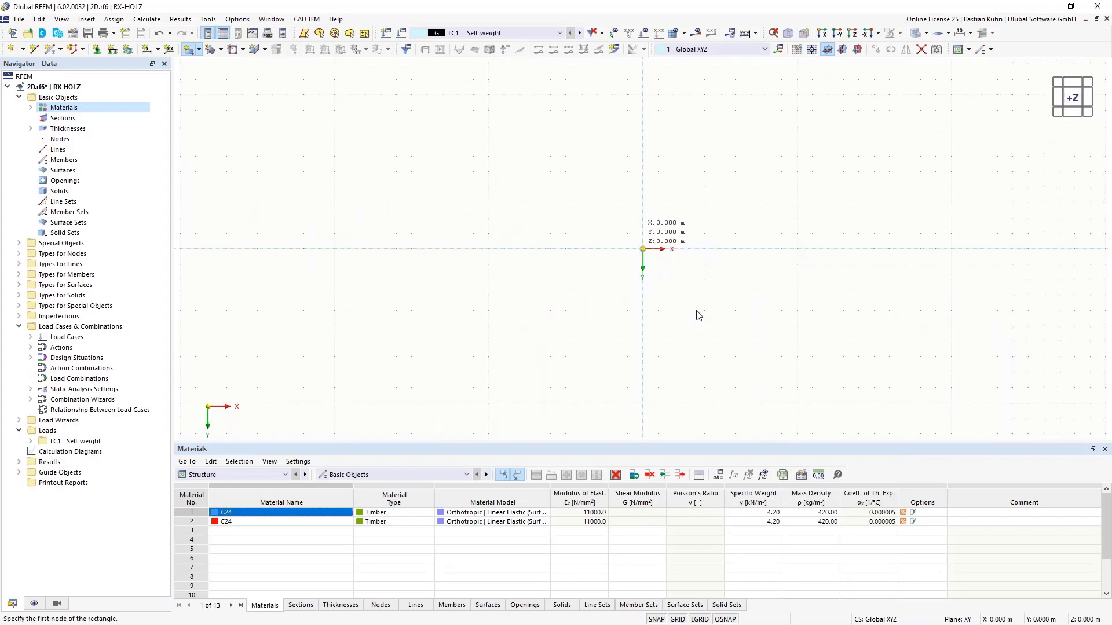
left_click(643, 249)
middle_click_drag(615, 315, 205, 355)
scroll(405, 335, "down", 2)
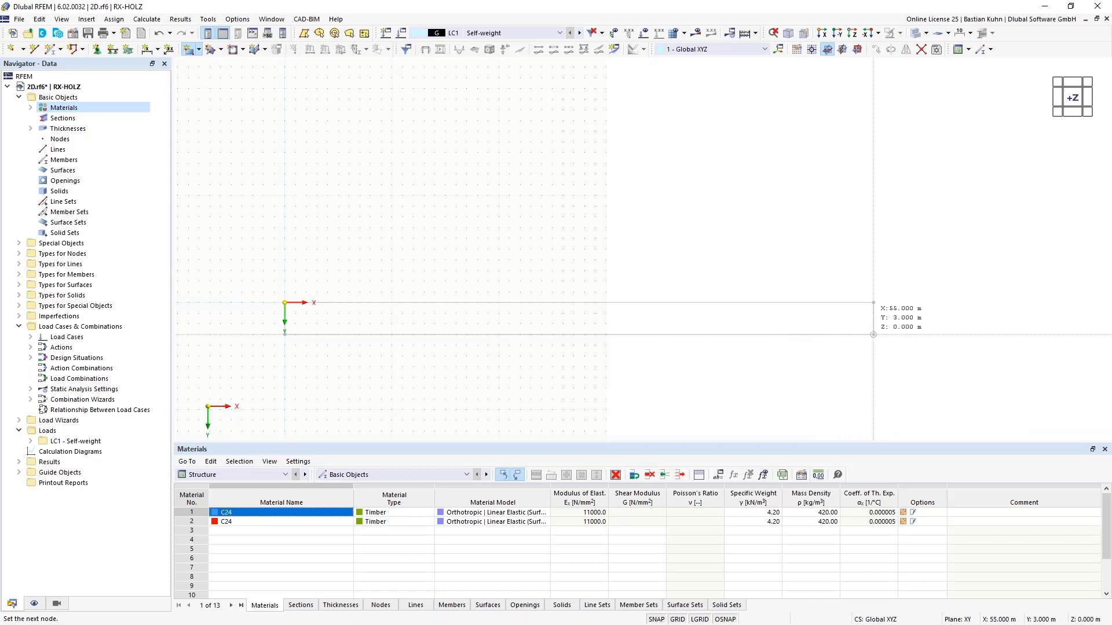
left_click(873, 335)
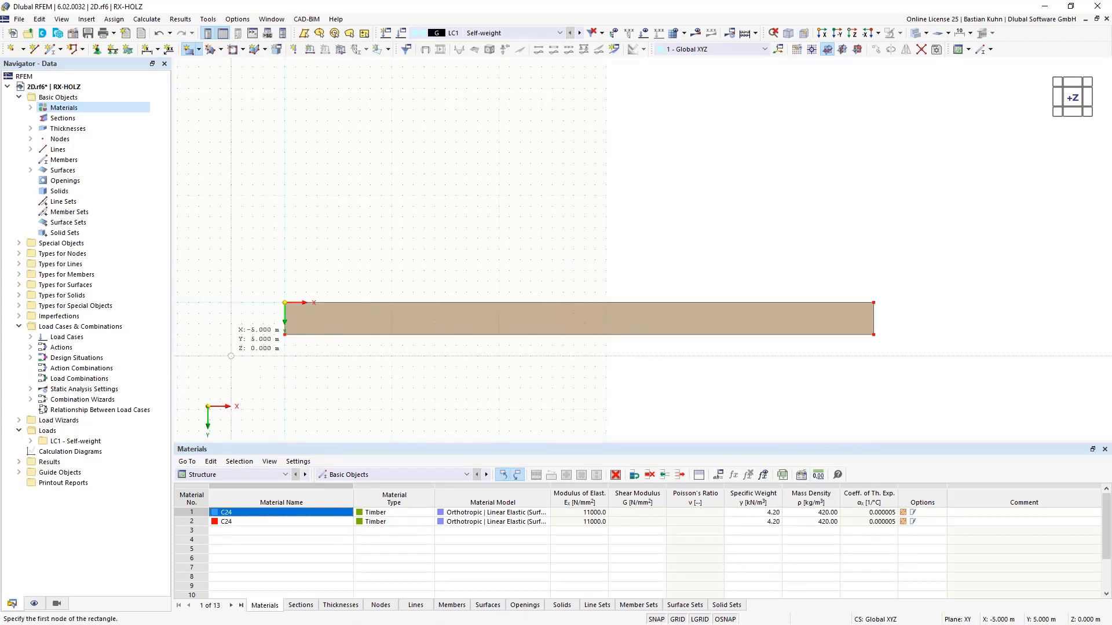
key("Escape")
Step: Set the Y coordinate of the surface's two corner nodes away from the X-axis (nodes 2 and 3) to 3.5 m
left_click_drag(257, 325, 886, 352)
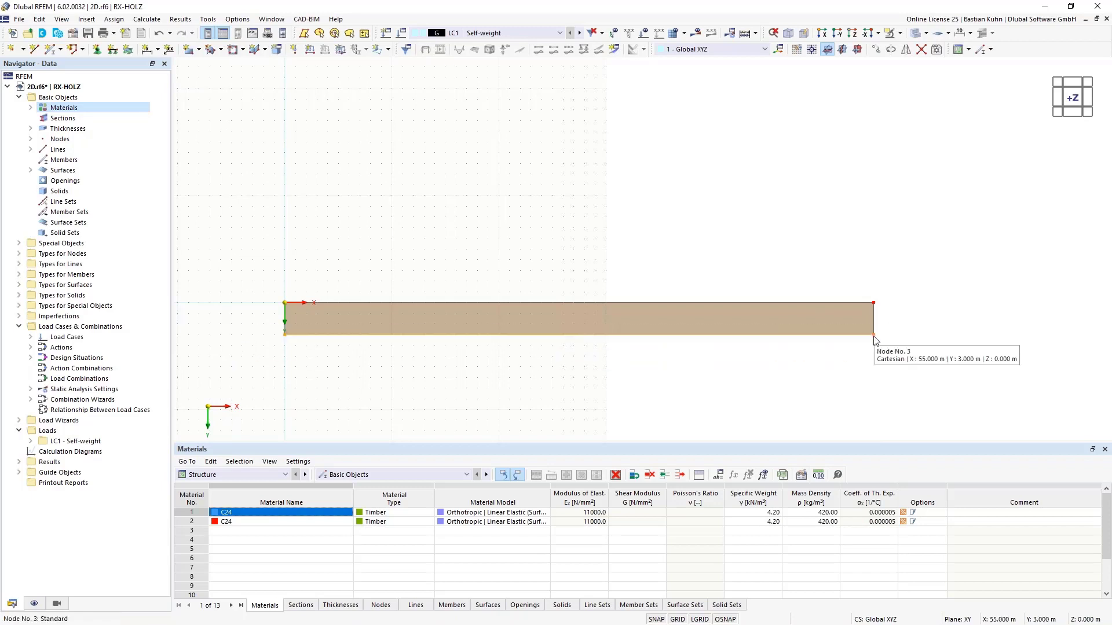
right_click(875, 339)
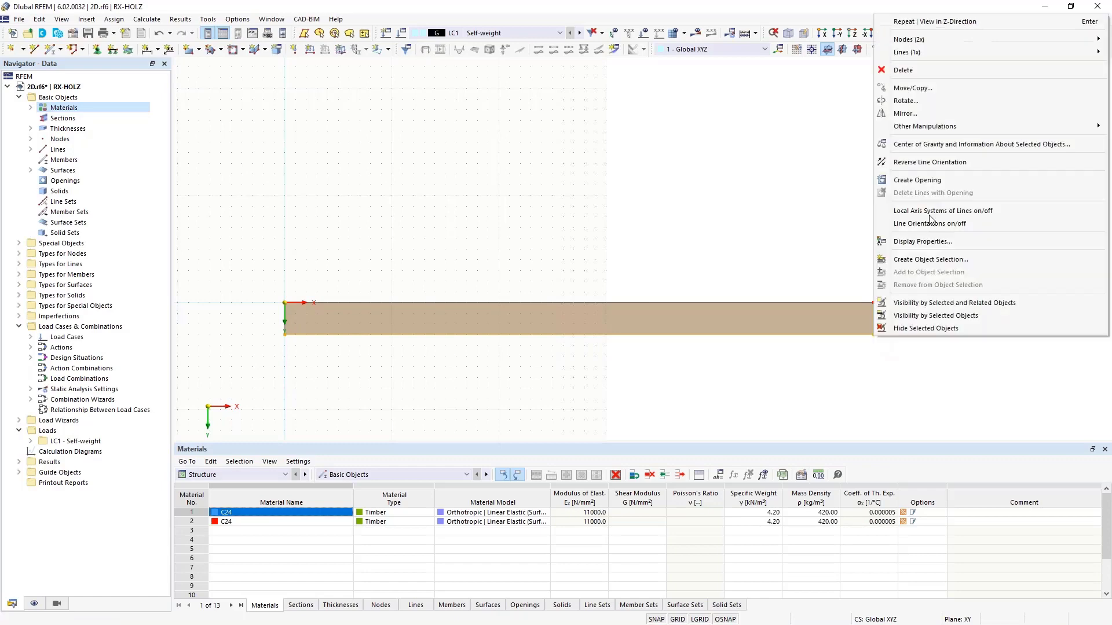
mouse_move(916, 42)
left_click(837, 42)
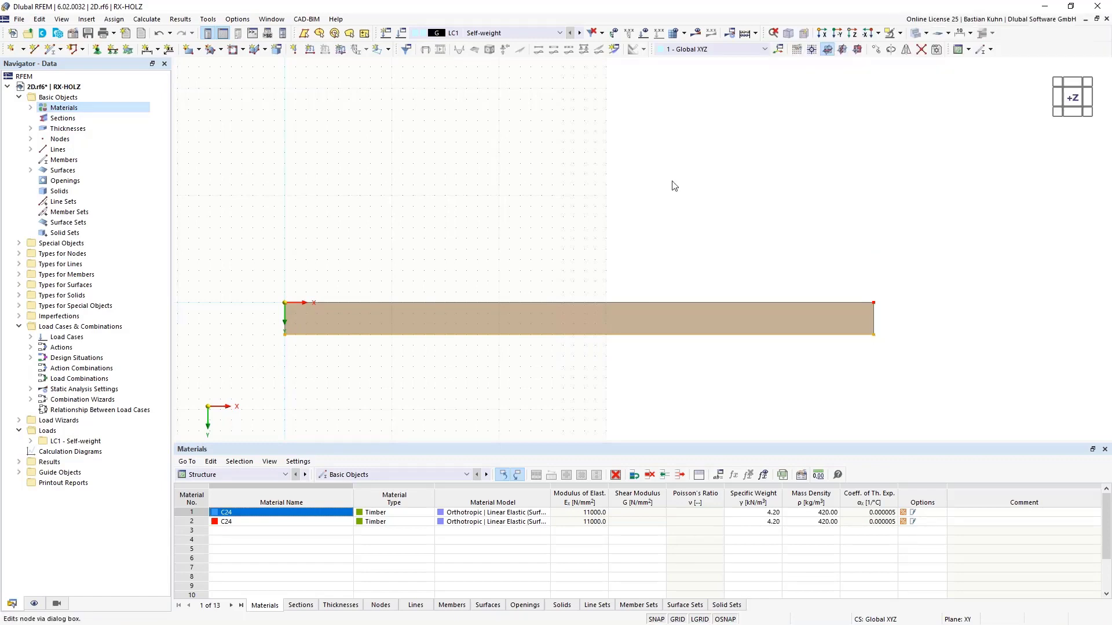
left_click_drag(458, 291, 496, 290)
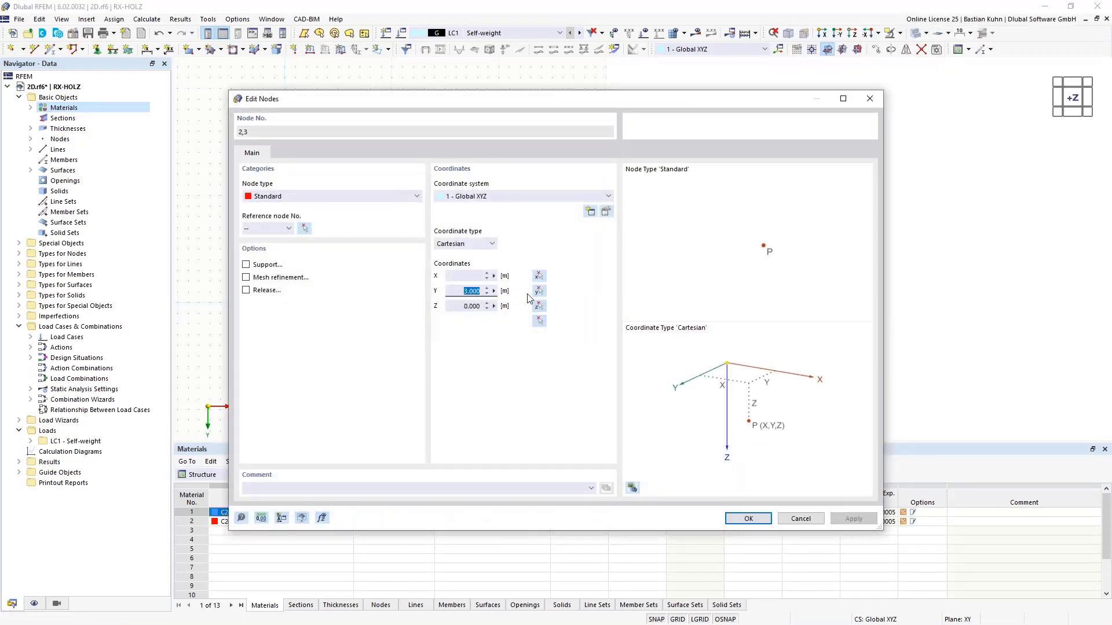
type("3,5")
key("Return")
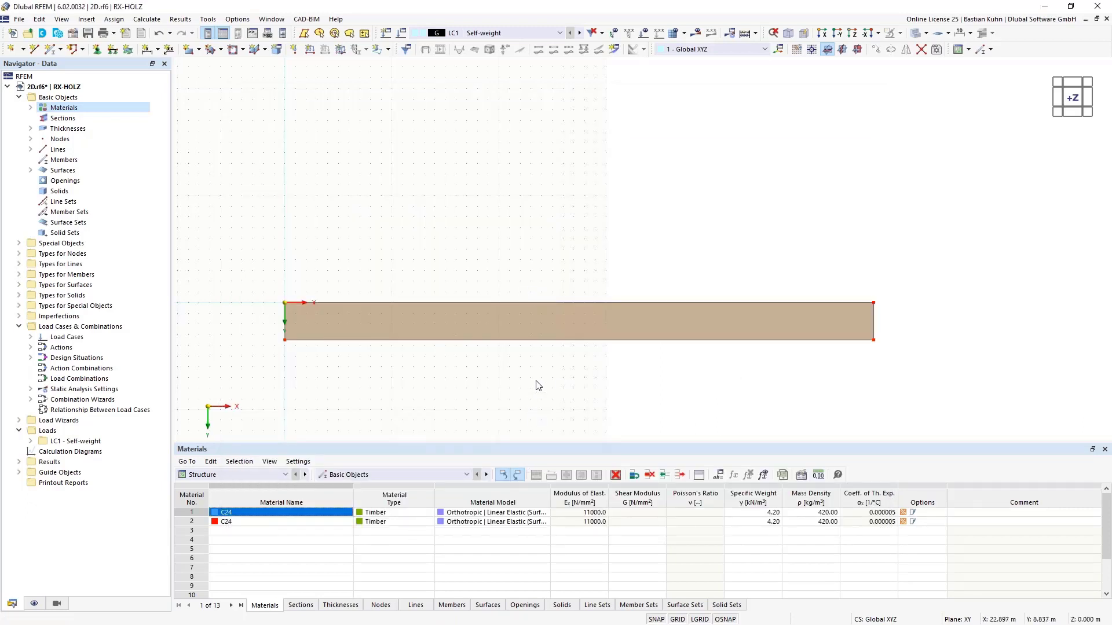
Step: Turn on the display of the surface axis systems x, y, z in the model
middle_click_drag(575, 375, 518, 295)
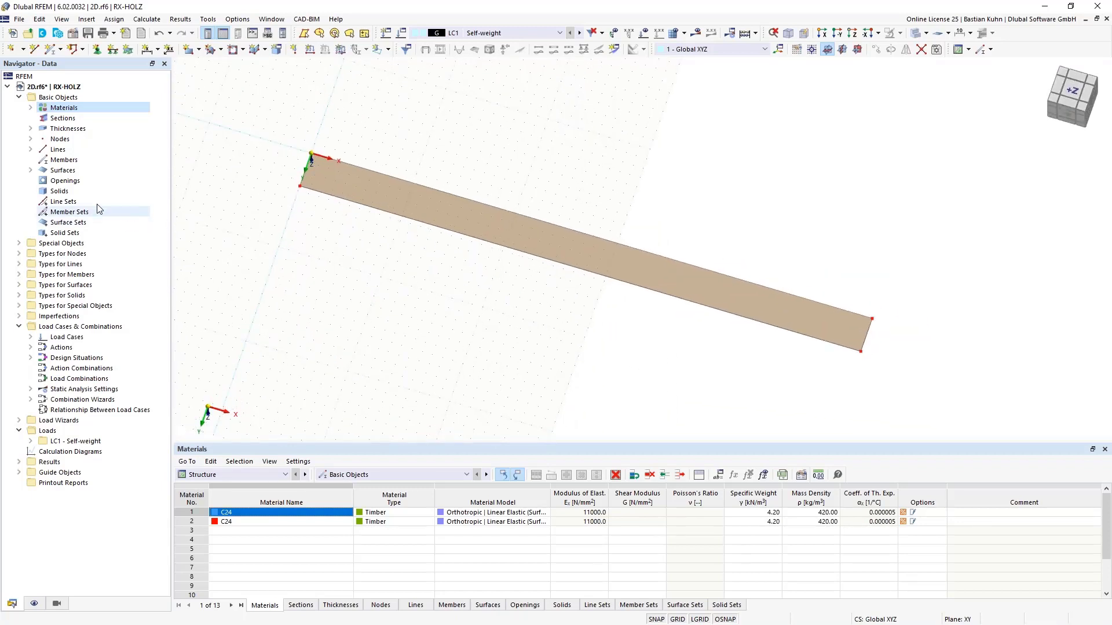
left_click(34, 604)
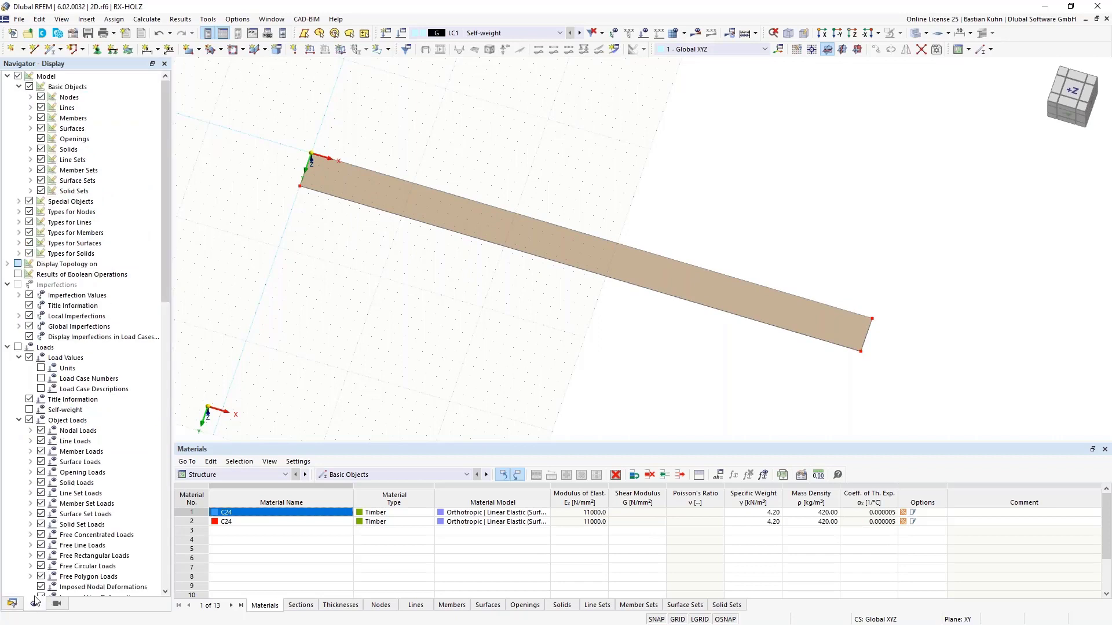
left_click(31, 129)
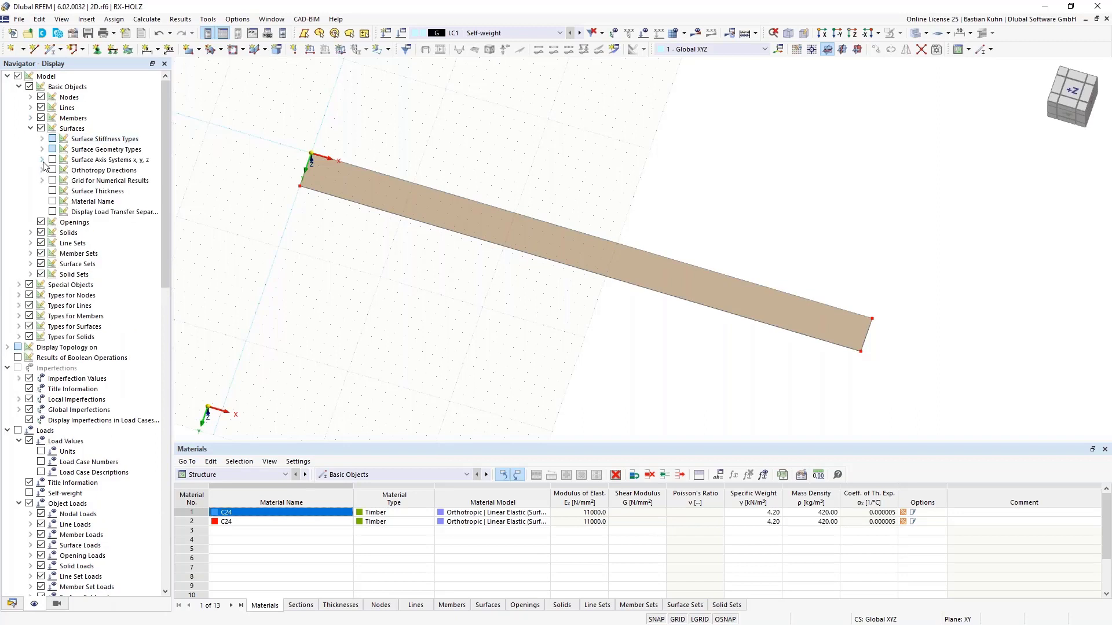
left_click(52, 160)
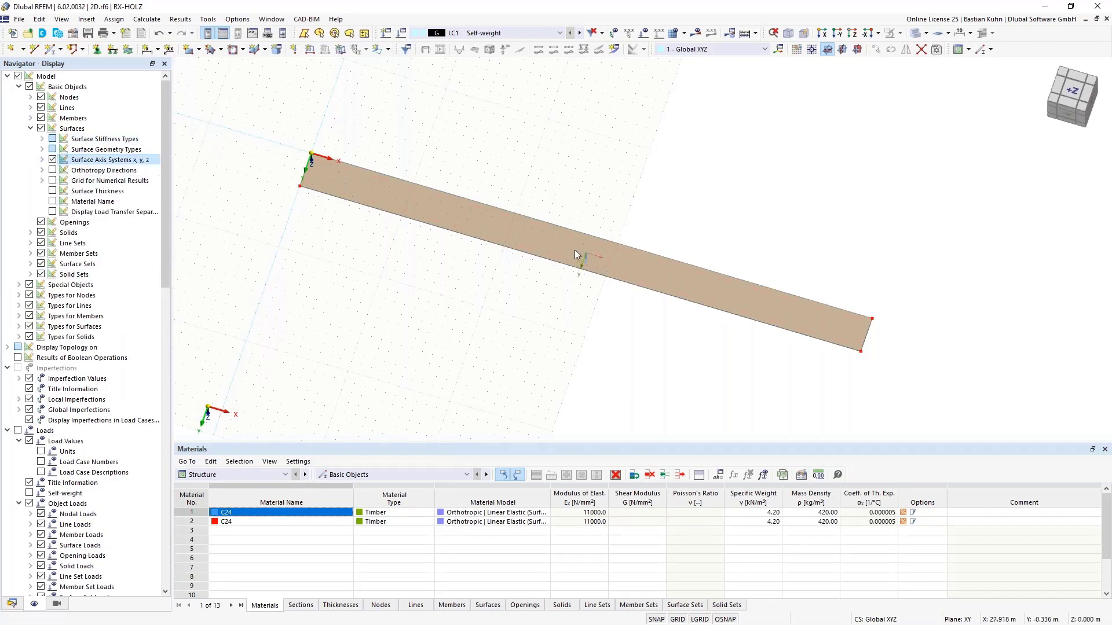
middle_click_drag(588, 372, 545, 301)
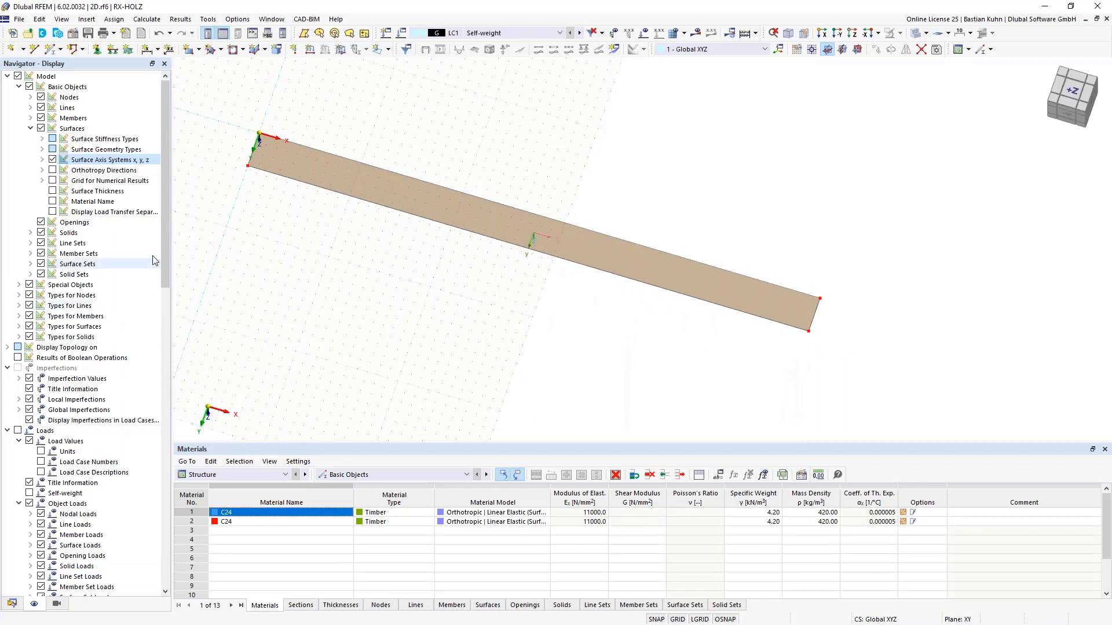
Step: Set the solid model's surface rendering to the "Filled incl. Thickness wit..." option
left_click_drag(166, 244, 166, 545)
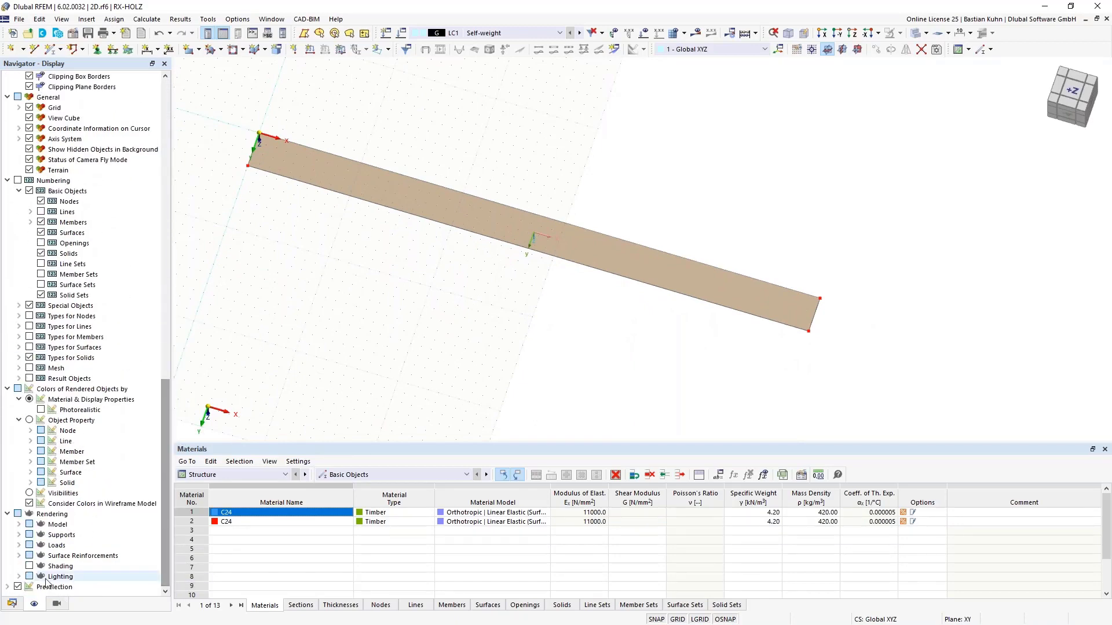
left_click(19, 524)
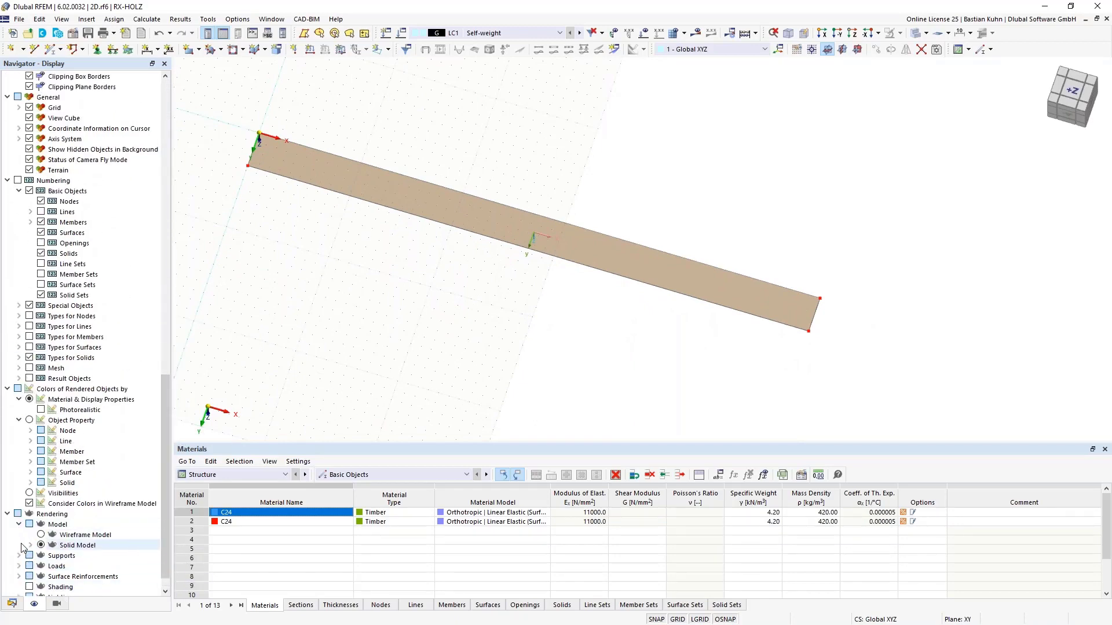
left_click(31, 545)
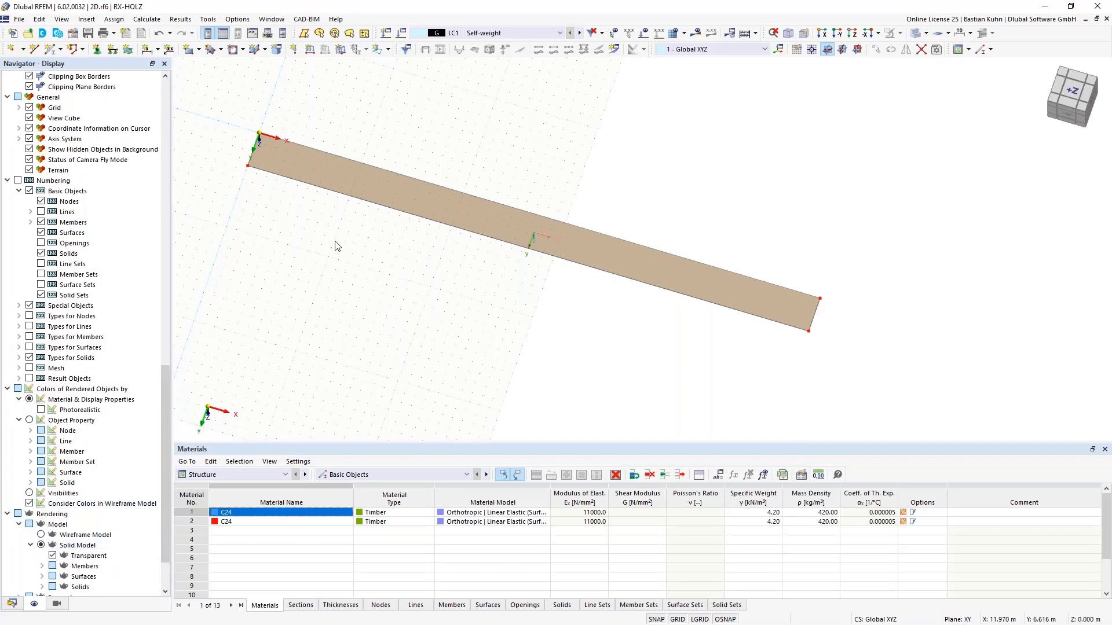
left_click(43, 577)
scroll(57, 550, "down", 4)
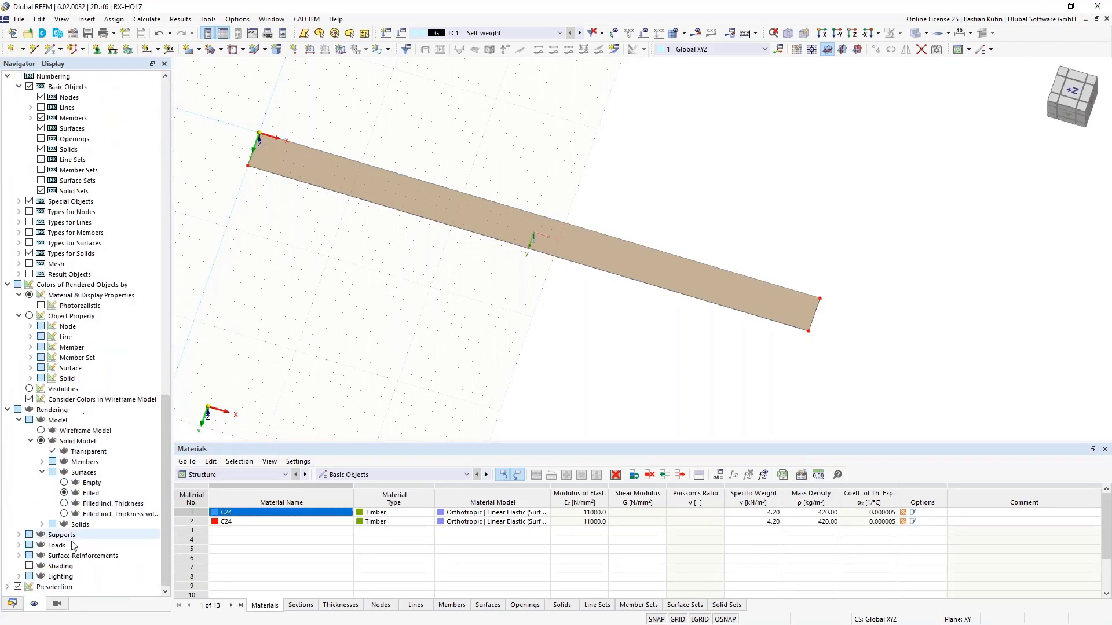
left_click(64, 514)
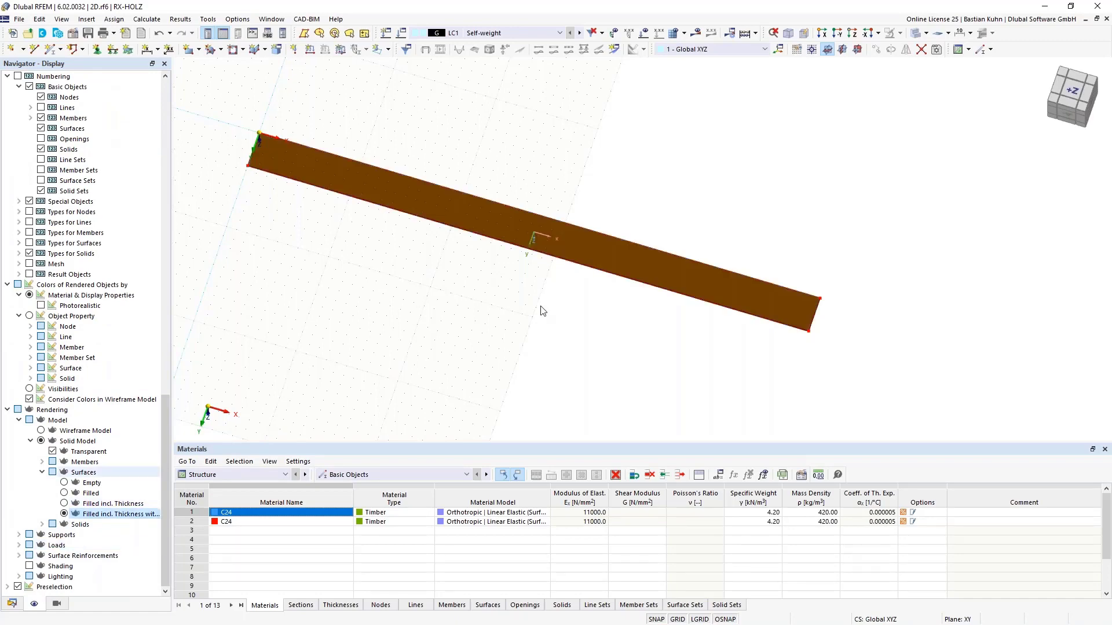
Step: Color the rendered surfaces by the object property Material
scroll(689, 375, "down", 1)
middle_click_drag(700, 357, 658, 278)
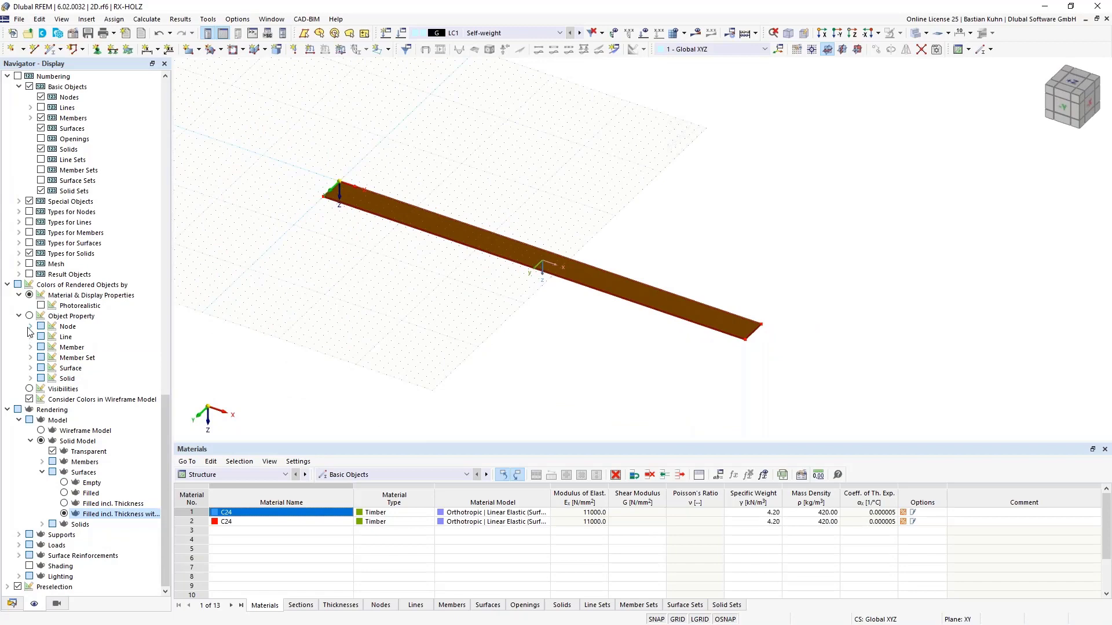
left_click(32, 369)
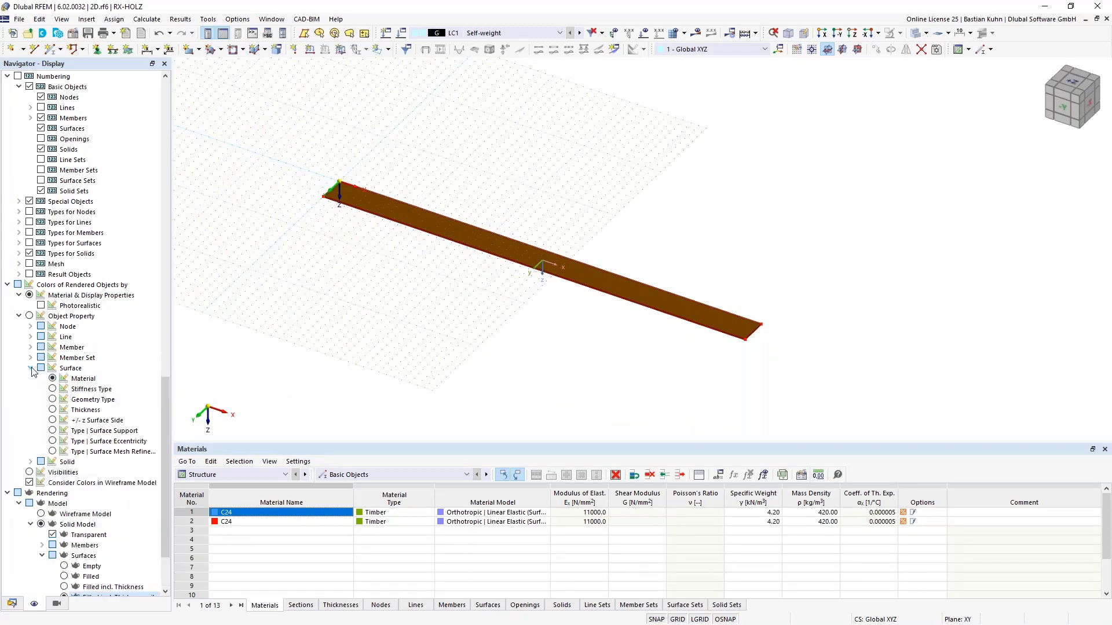
left_click(53, 390)
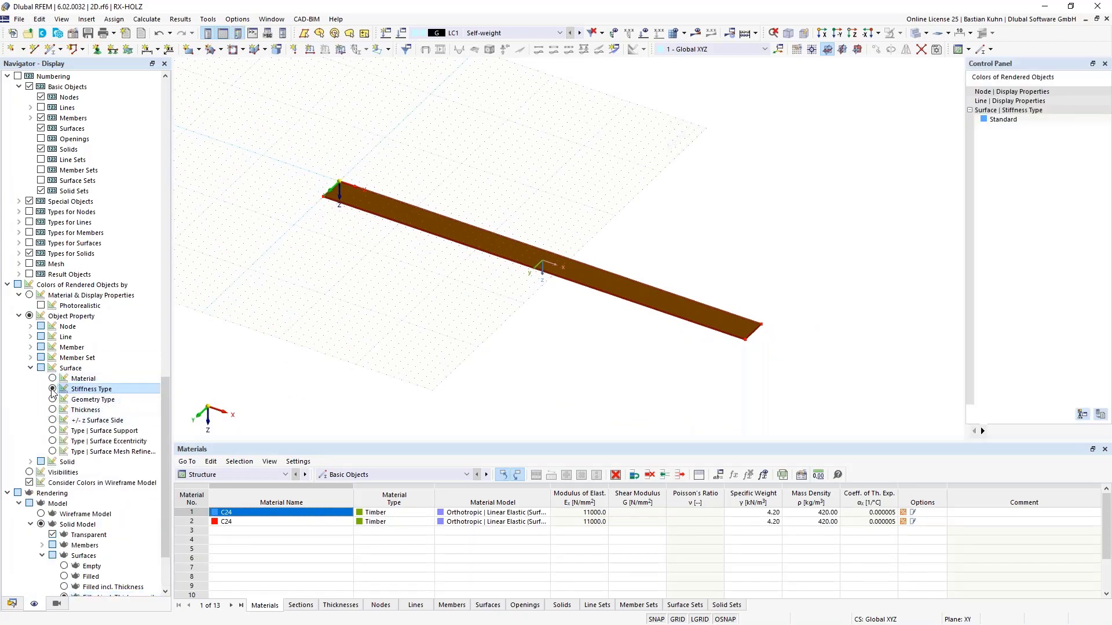
scroll(679, 336, "up", 3)
scroll(679, 336, "up", 3)
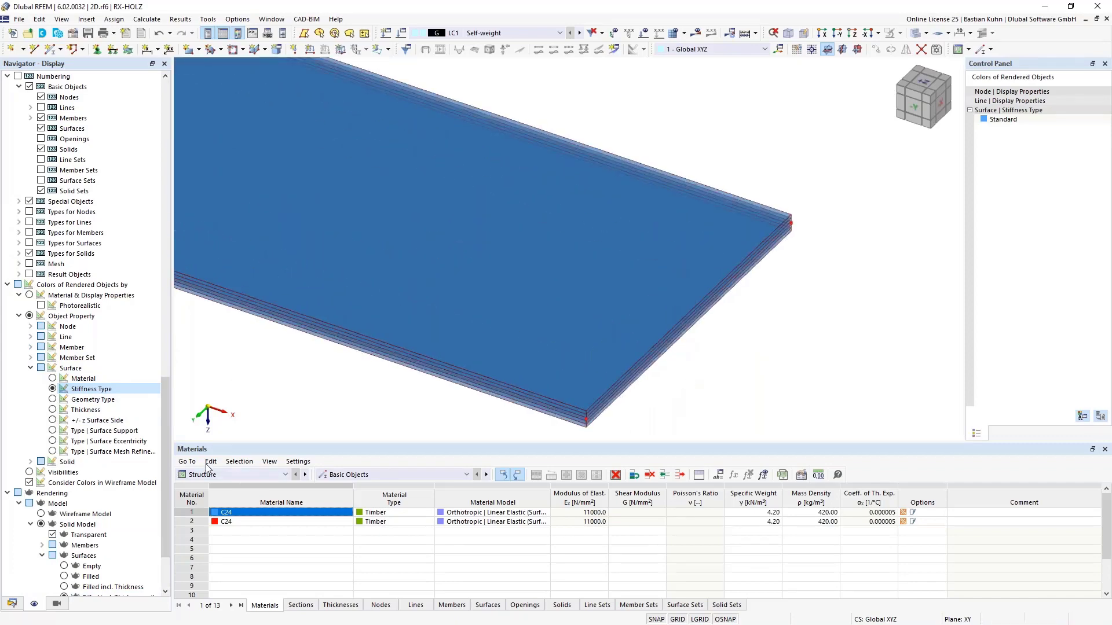
left_click(52, 379)
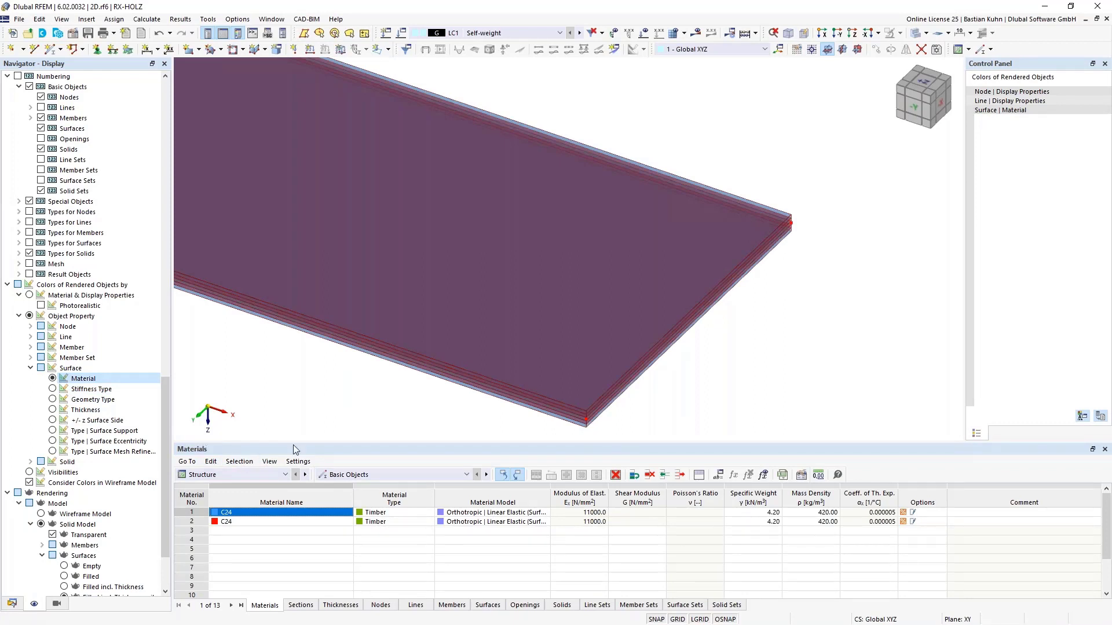
scroll(507, 433, "down", 2)
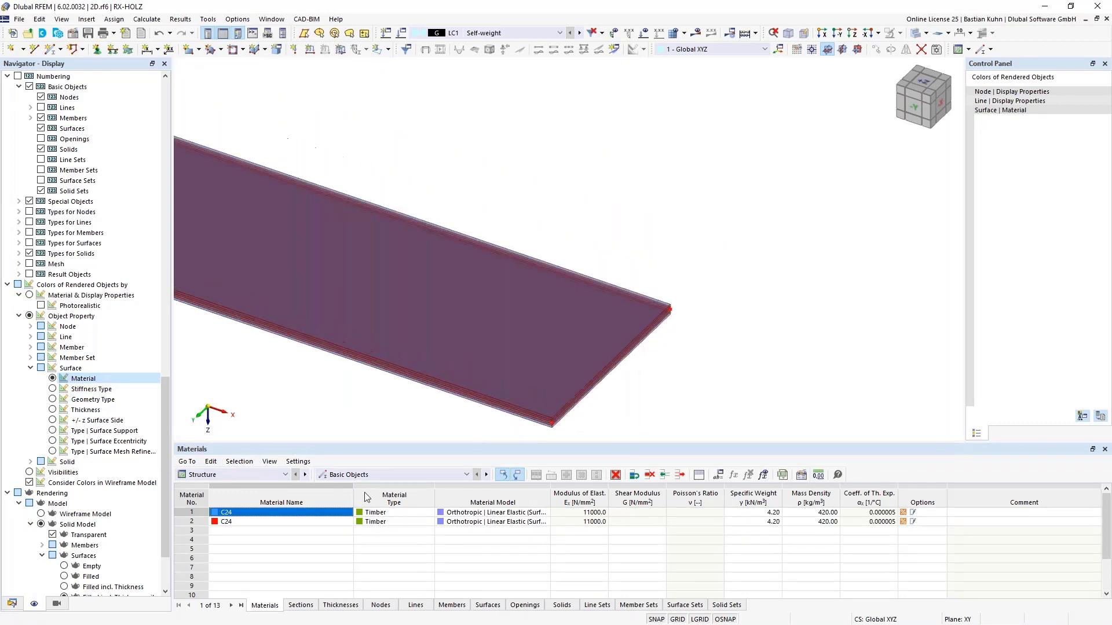
scroll(139, 542, "down", 2)
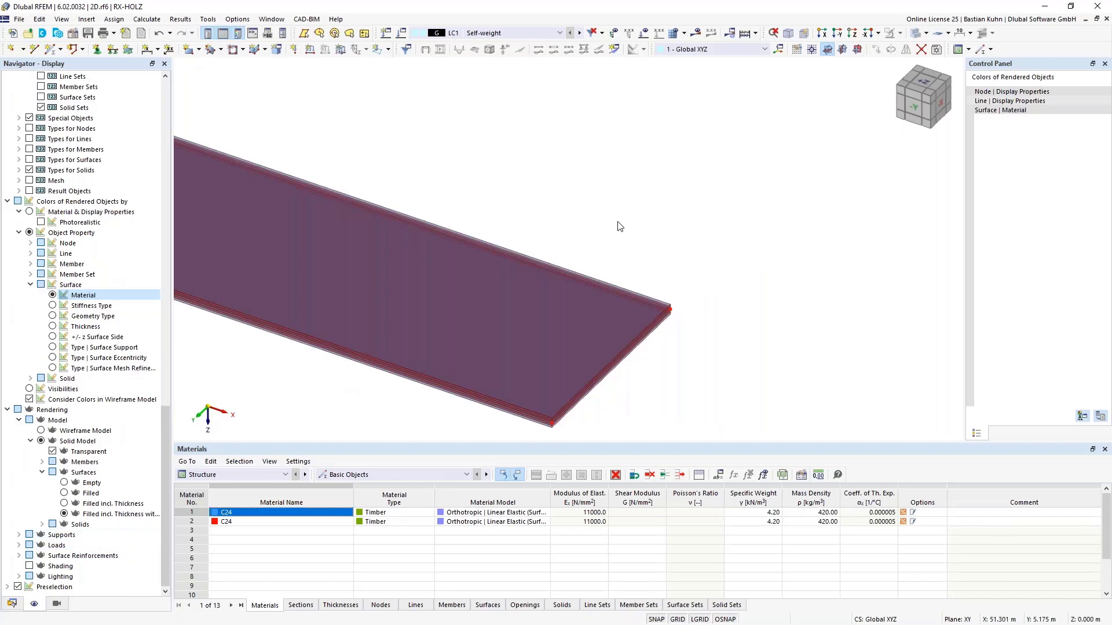
Step: Check the layered surface with transparency switched off, and set the model display to wireframe
left_click(915, 33)
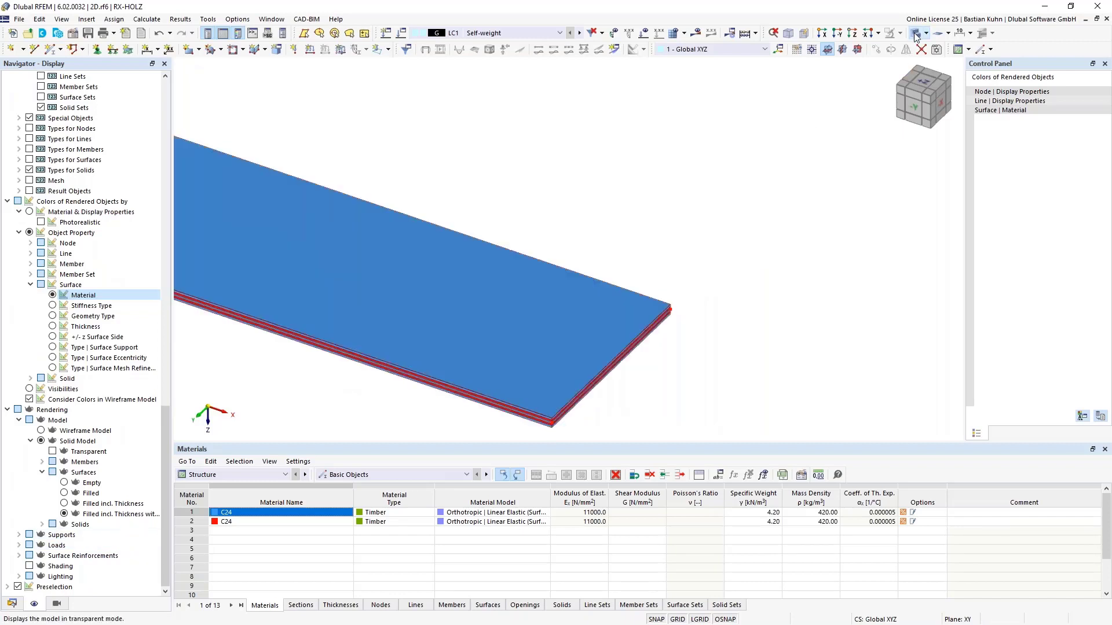
middle_click_drag(576, 363, 700, 355)
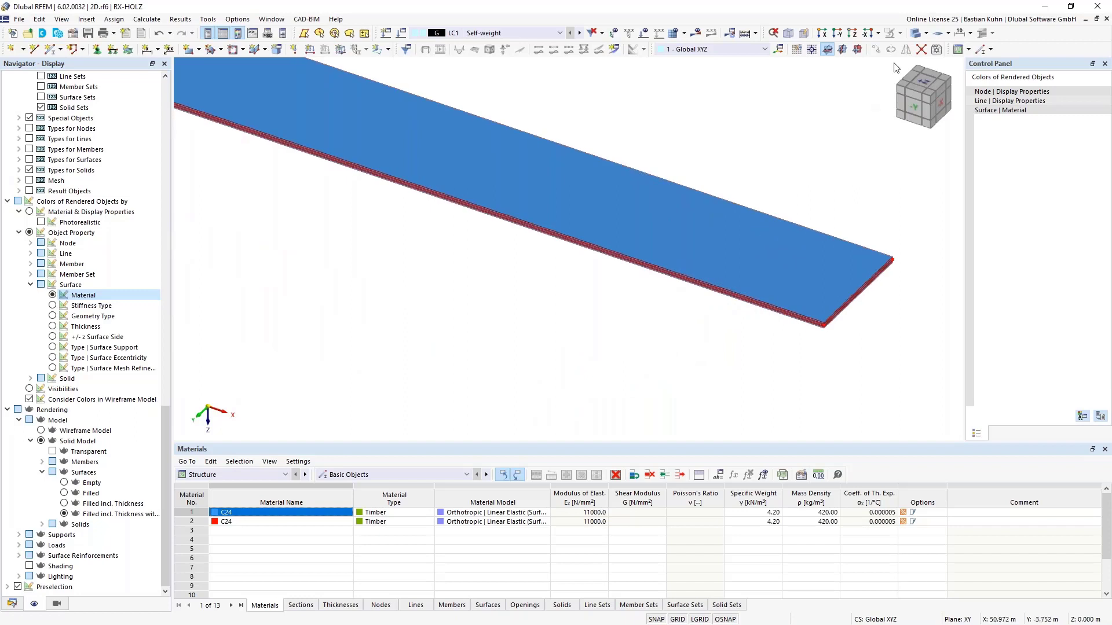
left_click(913, 35)
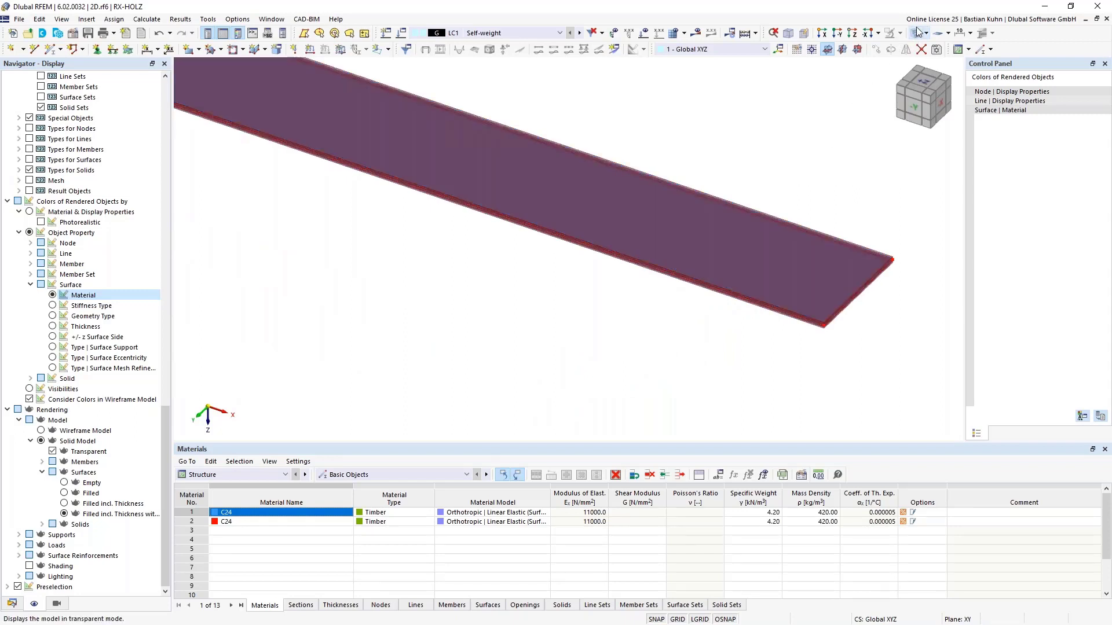
left_click(915, 35)
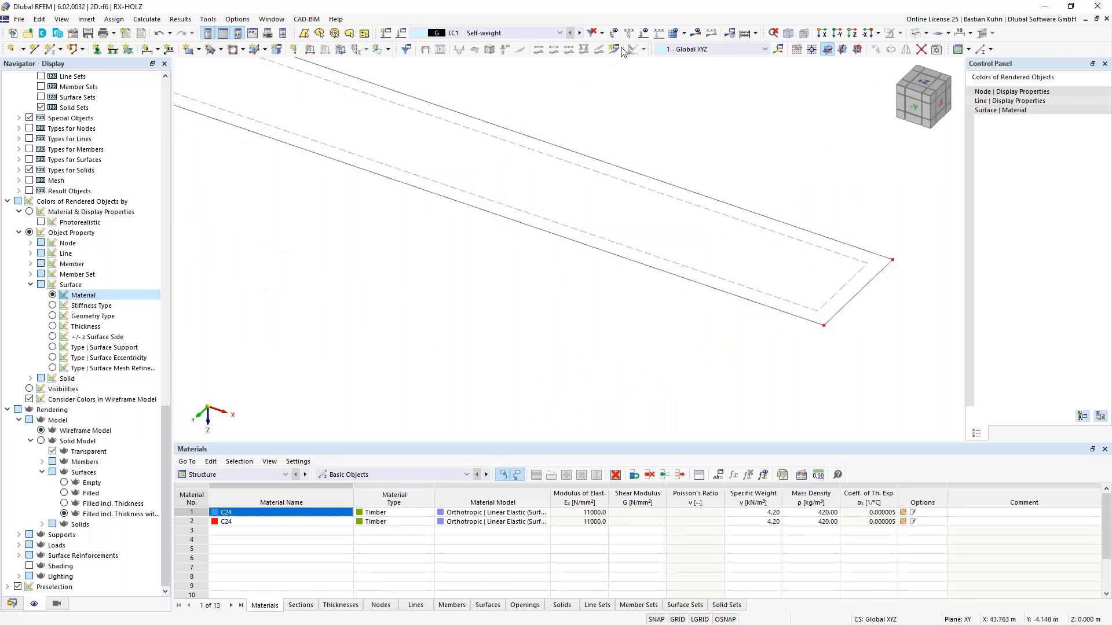
Step: Copy the rectangular surface in 3 steps along positive Y, offsetting each copy by the surface's 3.5 m width
left_click(838, 34)
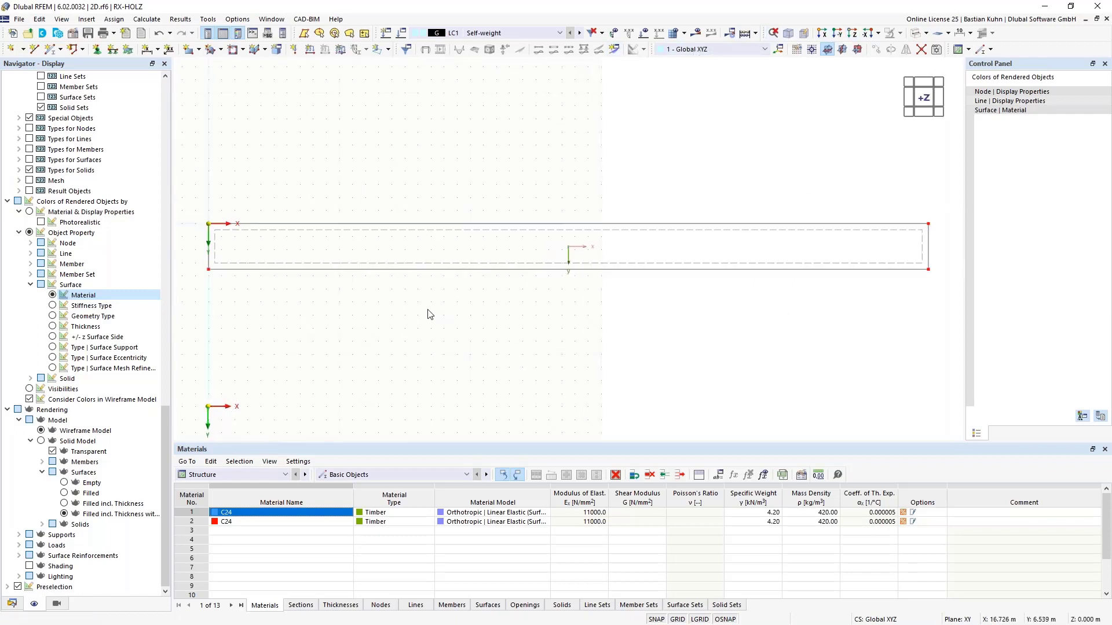
right_click(216, 238)
left_click(279, 222)
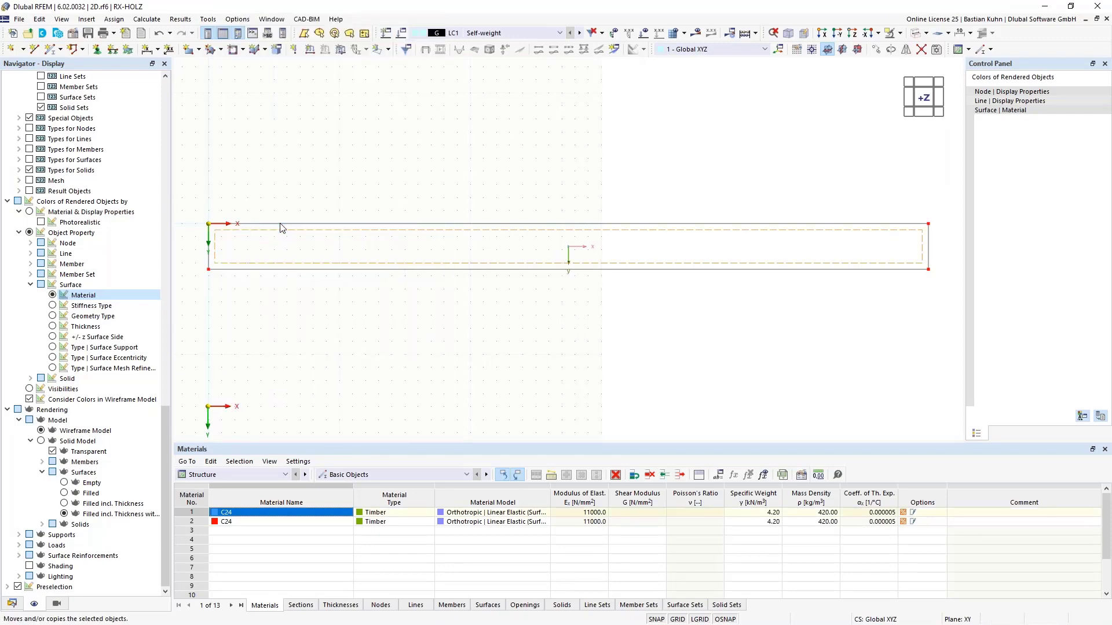
left_click(386, 216)
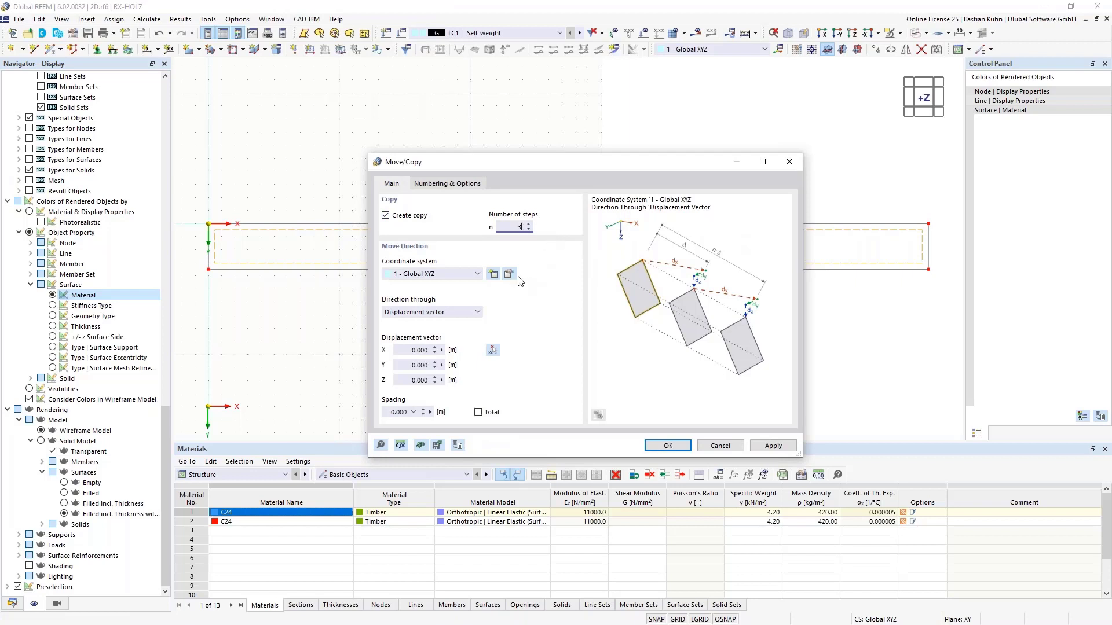
left_click(418, 364)
left_click(654, 443)
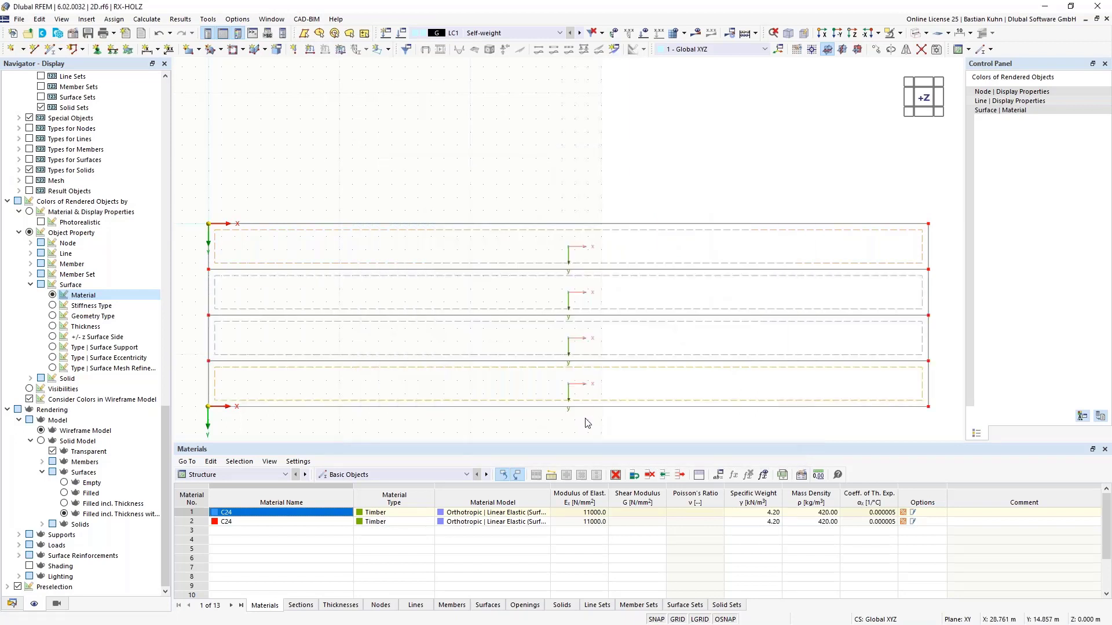
Step: Turn off the display of the surface axis systems x, y, z
middle_click_drag(571, 434, 576, 349)
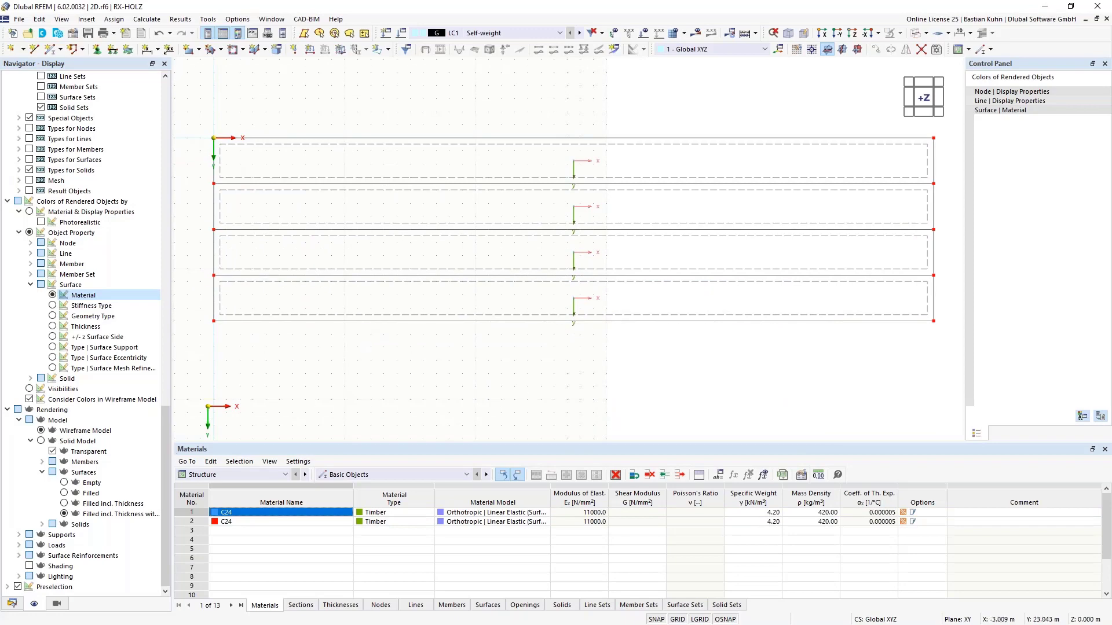
left_click_drag(166, 464, 167, 139)
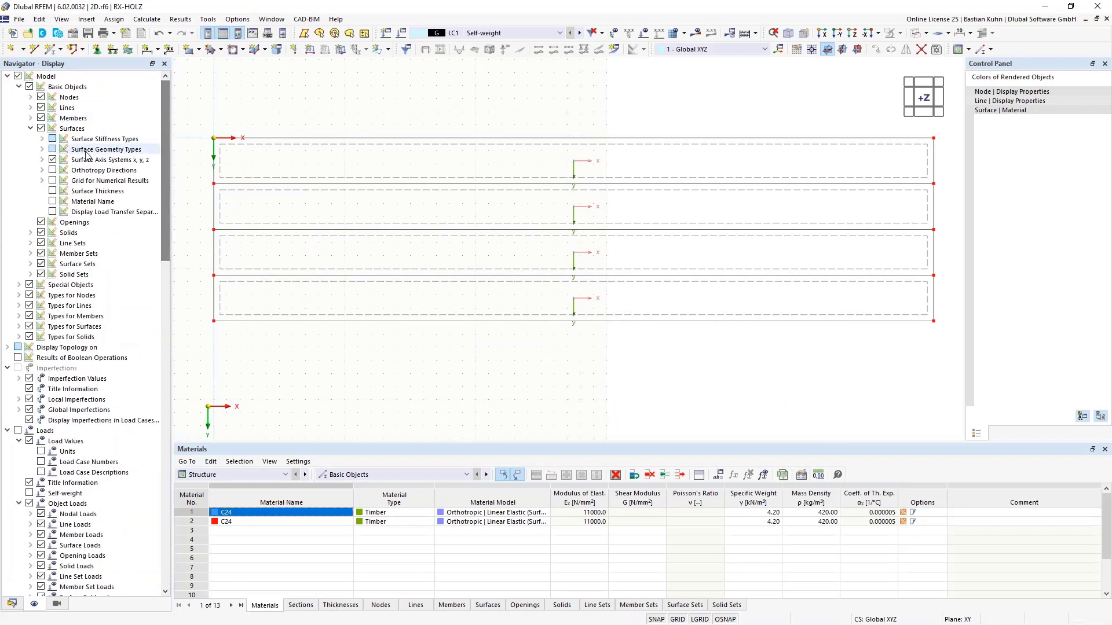
left_click(53, 160)
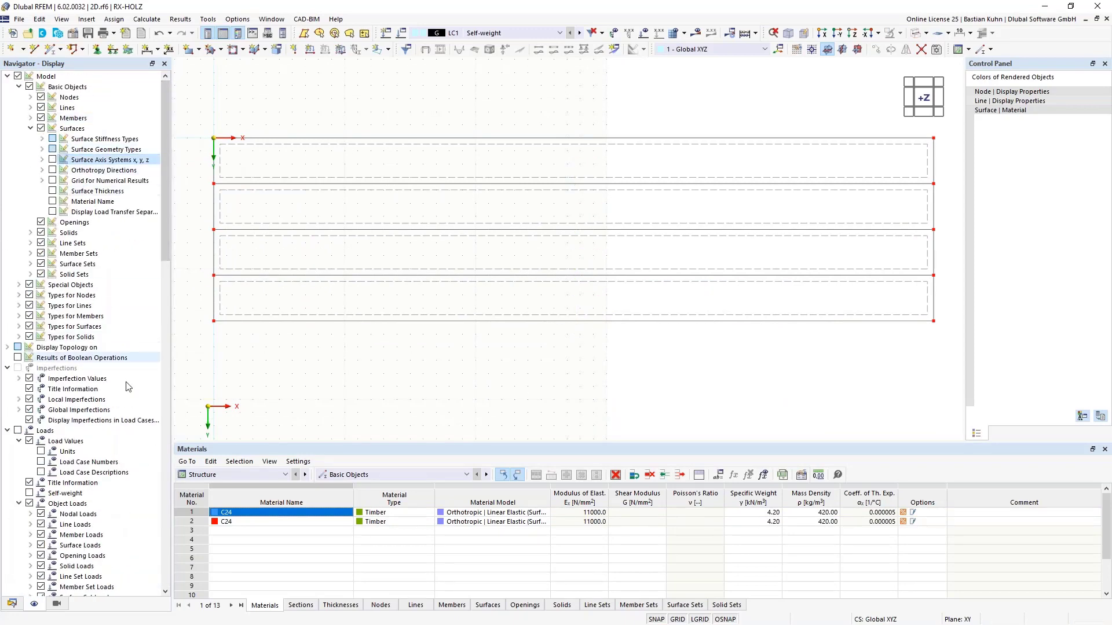
Step: Divide the two long edges of the surface farthest from the origin (lines 14 and 16) using 3 intermediate nodes
left_click(473, 322)
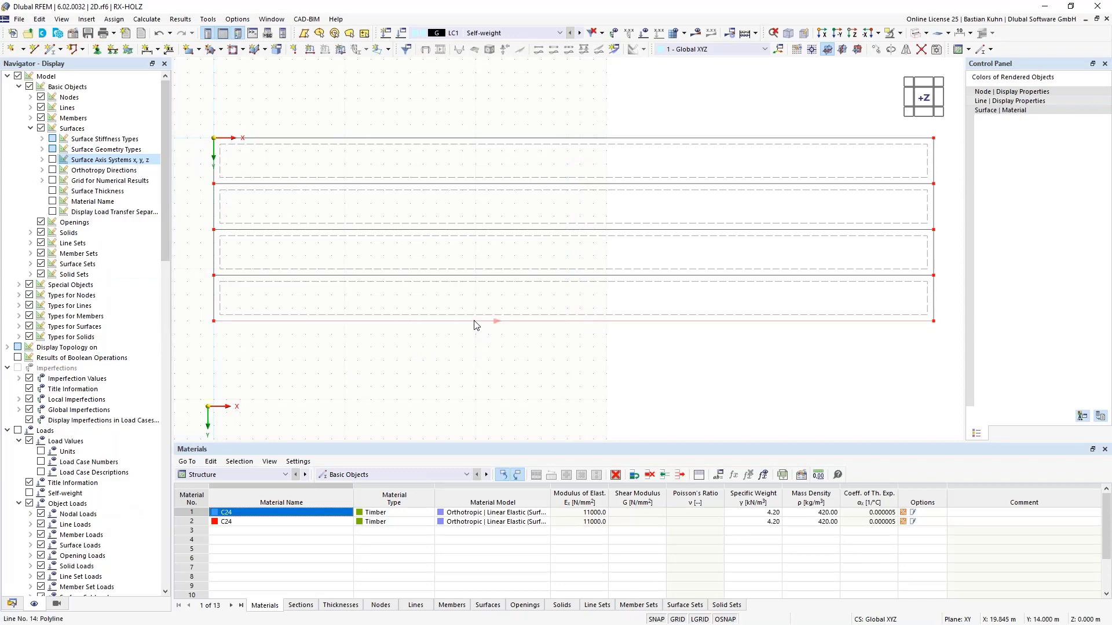
right_click(494, 281)
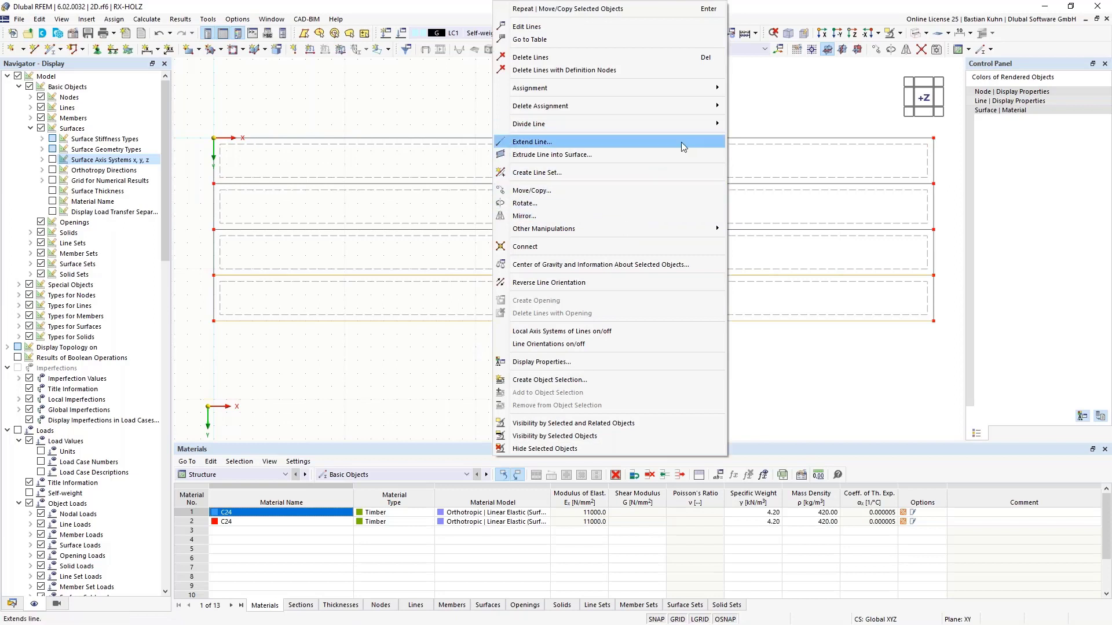
mouse_move(680, 123)
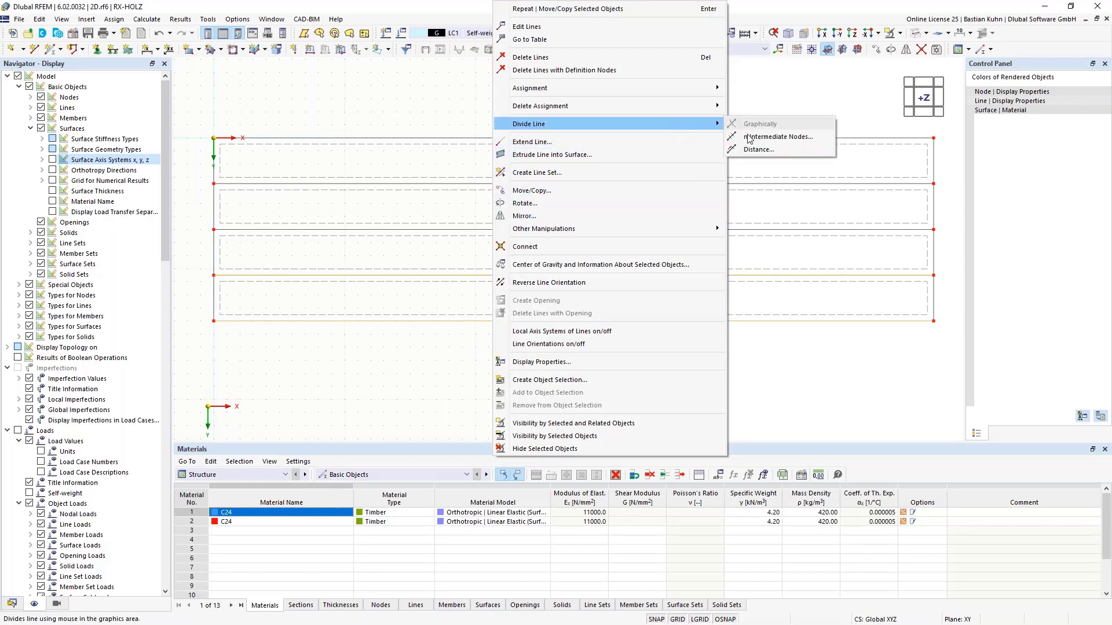
left_click(770, 142)
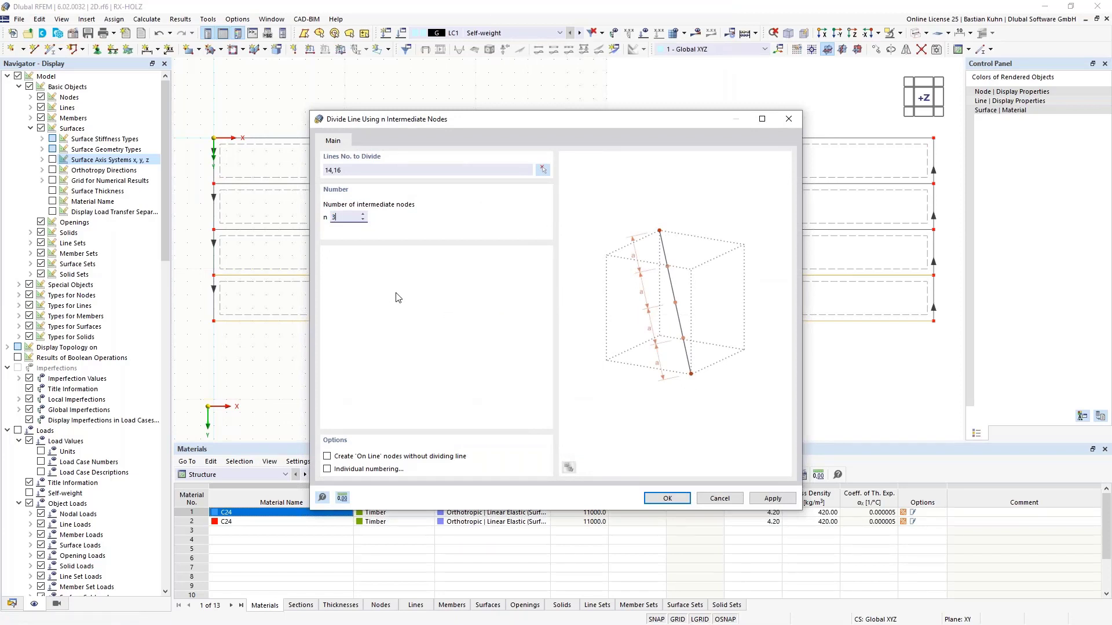
left_click(667, 499)
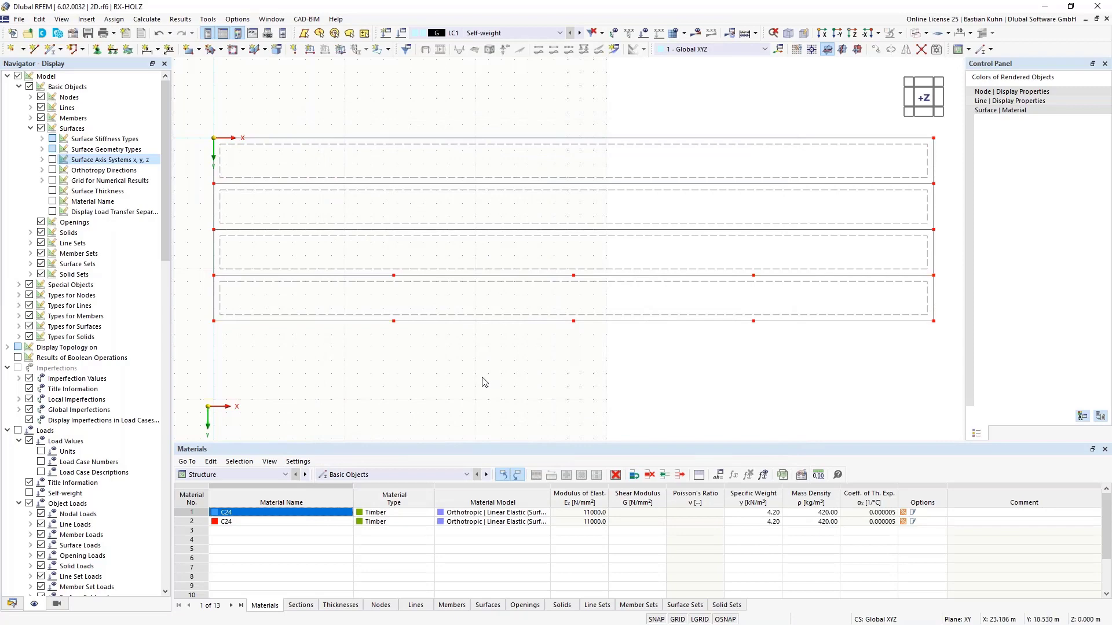
Step: Set the X coordinate of the first intermediate node pair on the divided edges (nodes 17 and 22) to 12 m
left_click_drag(415, 355, 381, 265)
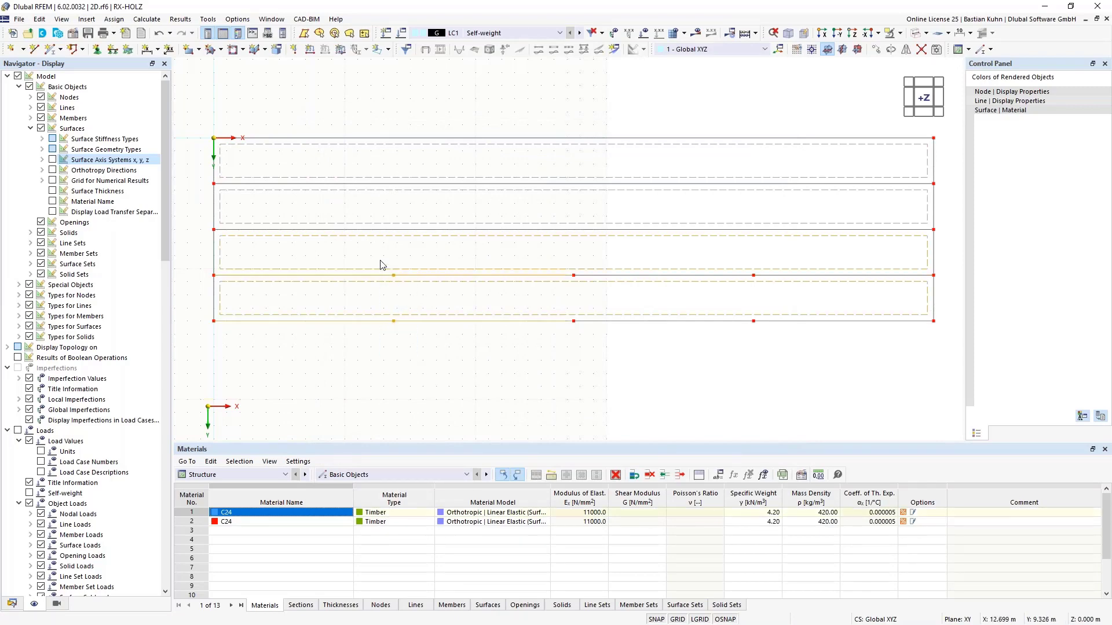
key("Escape")
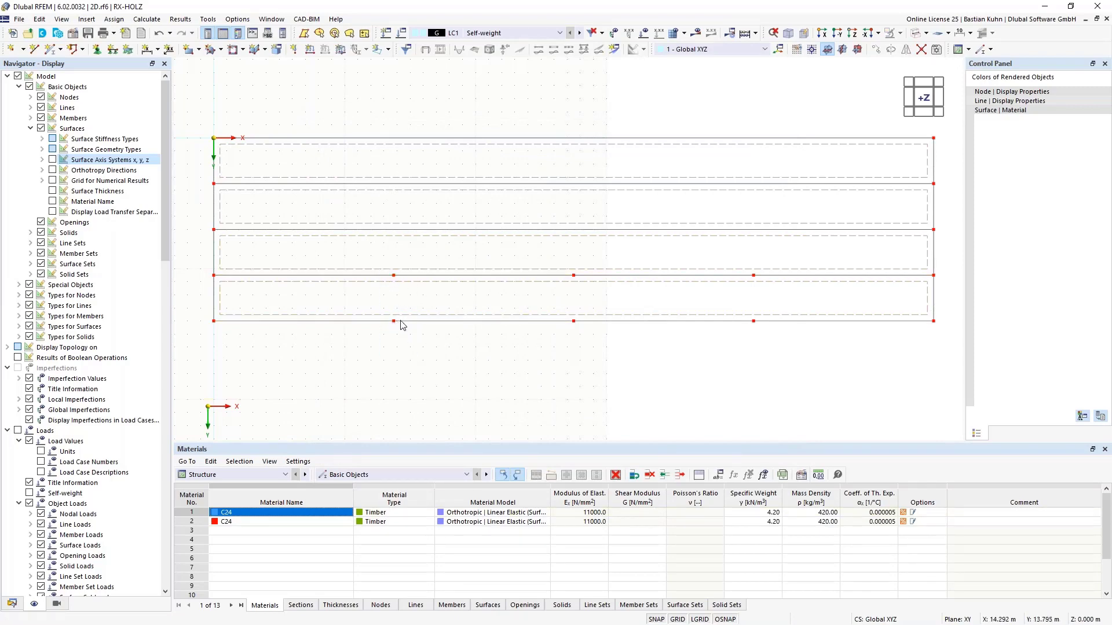
left_click_drag(385, 260, 408, 355)
right_click(394, 327)
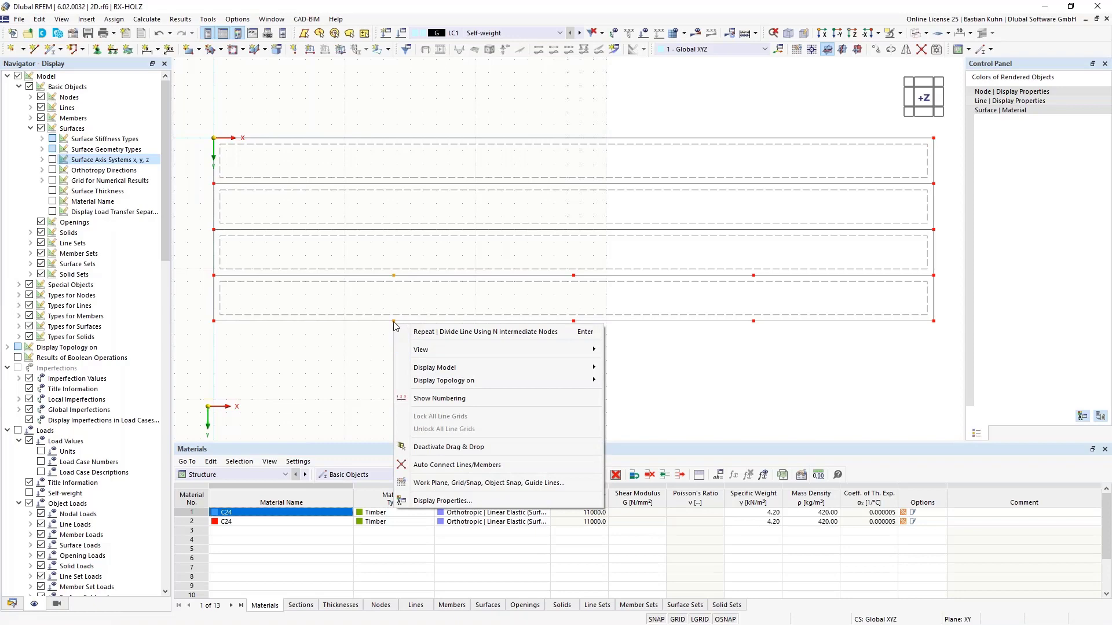
right_click(394, 325)
mouse_move(506, 386)
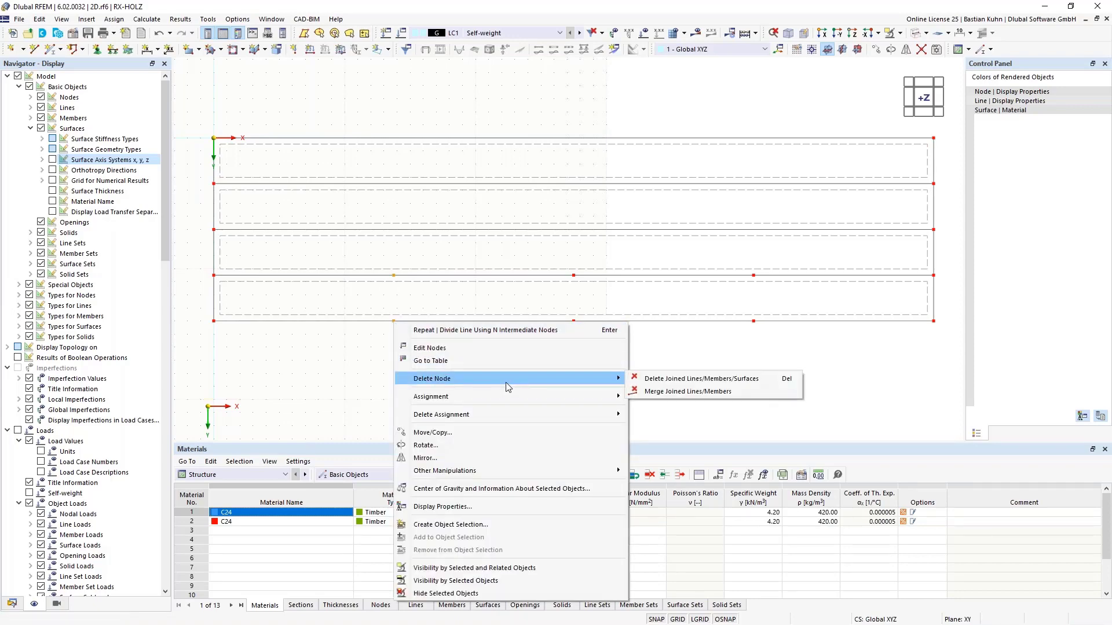
left_click(568, 349)
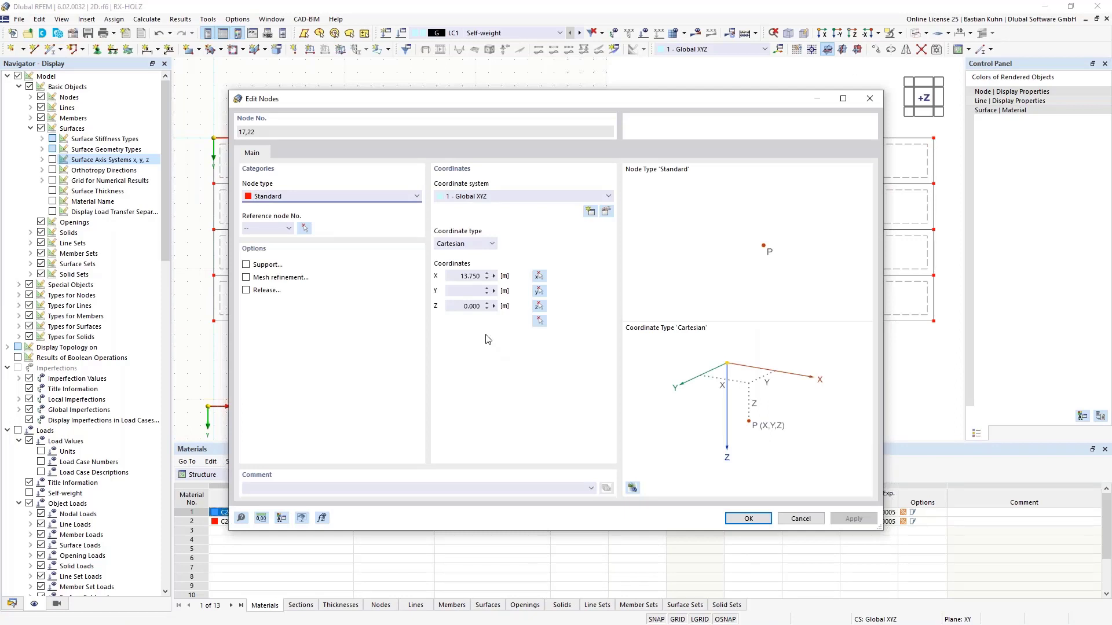
left_click(467, 278)
type("12")
key("Return")
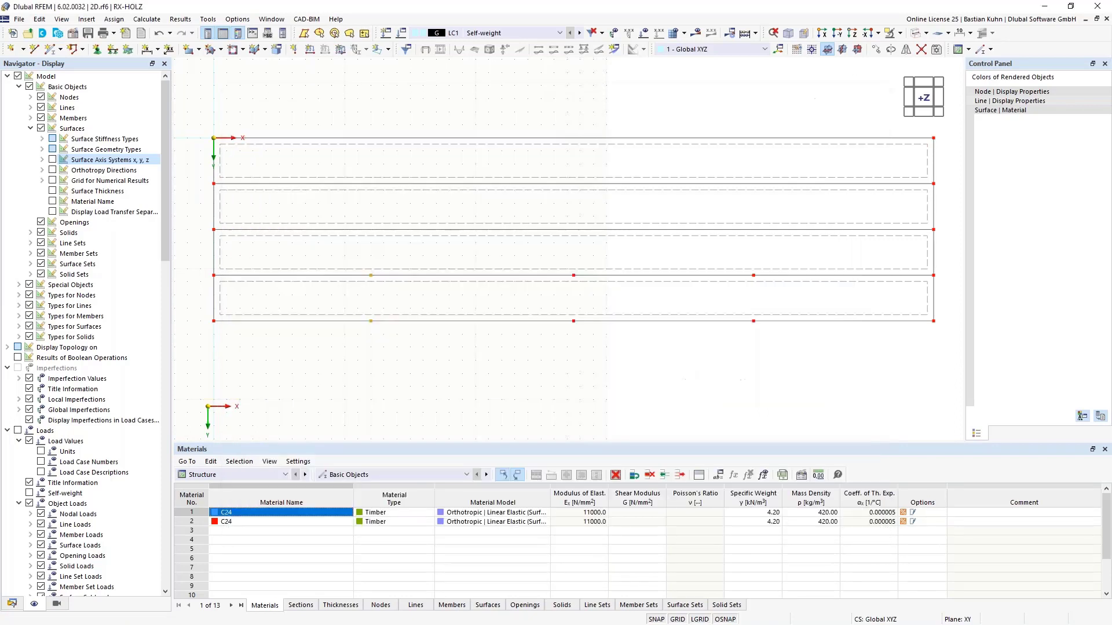
Step: Set the X coordinate of the middle intermediate node pair (nodes 18 and 21) to 18 m
right_click(575, 323)
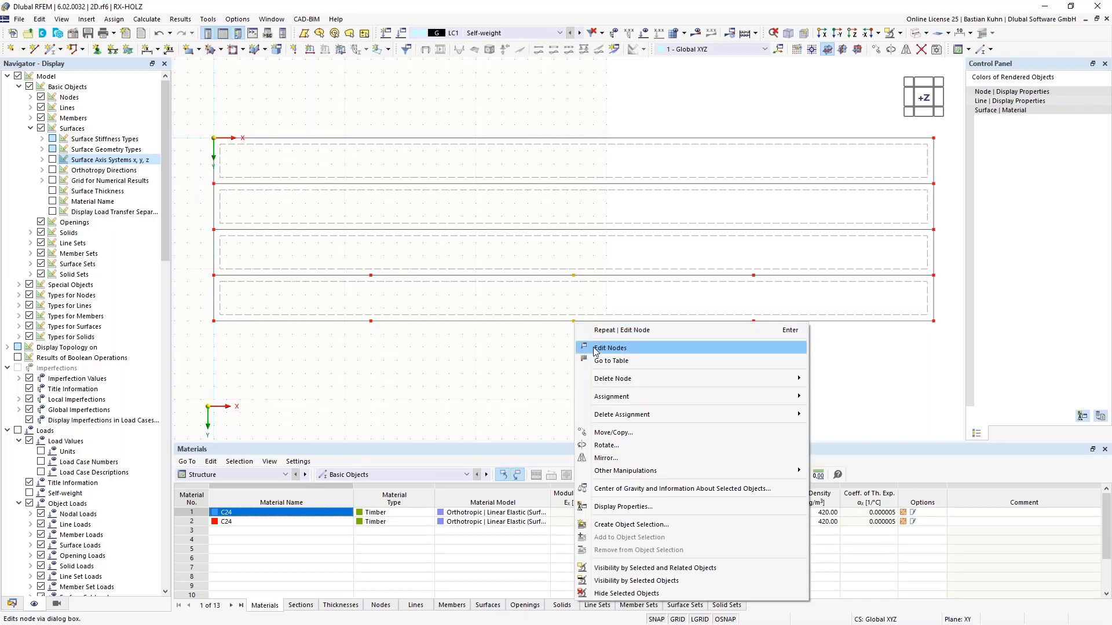
left_click(585, 350)
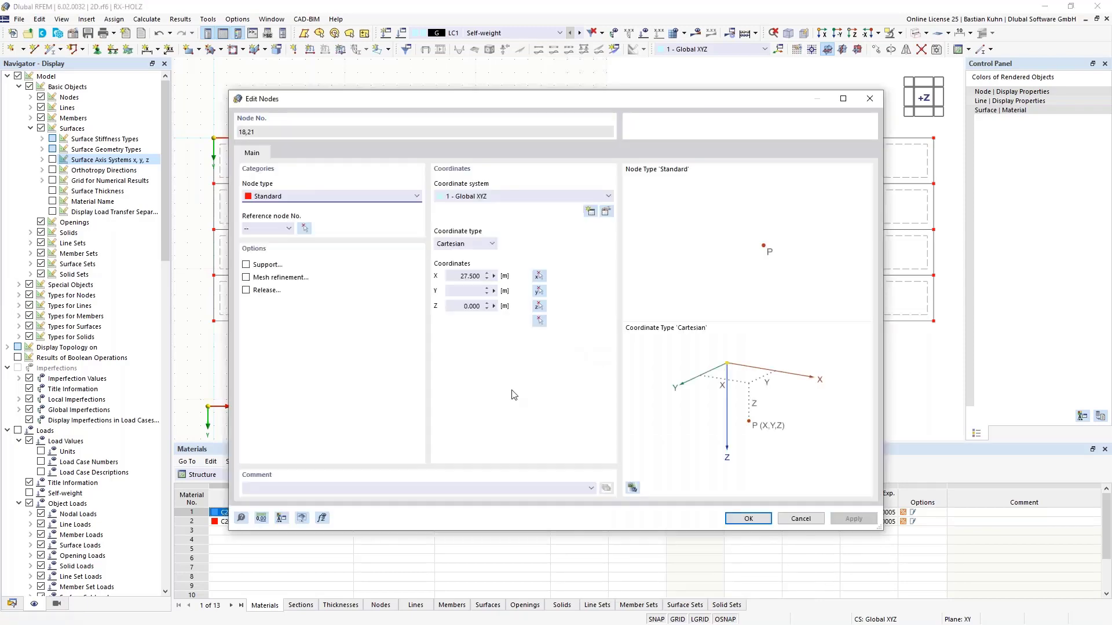
left_click(460, 276)
type("18")
key("Return")
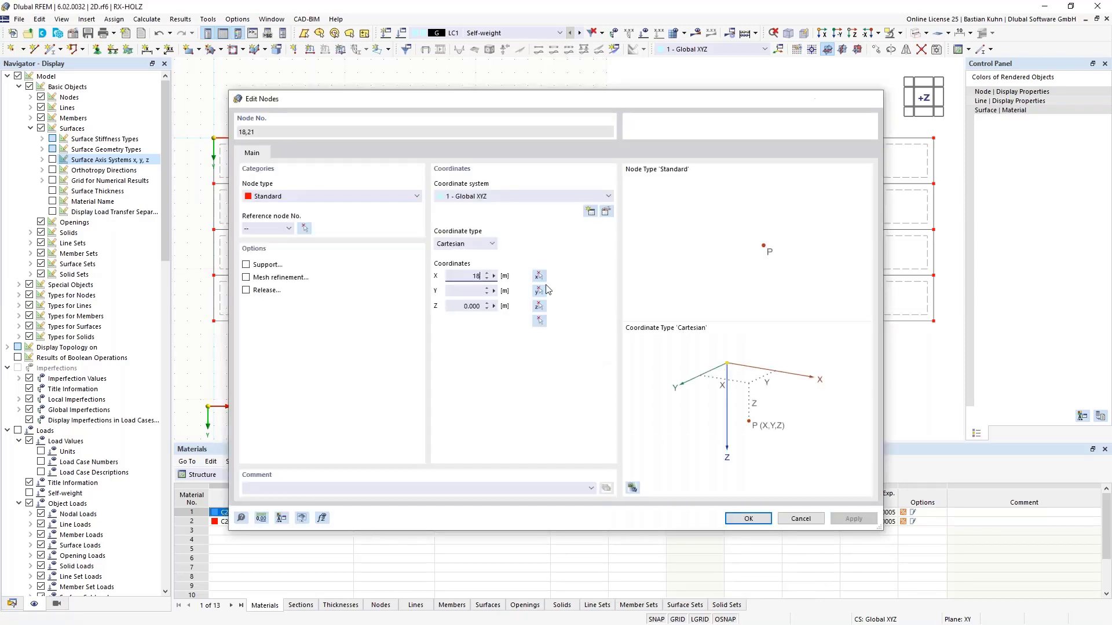
Step: Set the X coordinate of the last intermediate node pair (nodes 19 and 20) to 37 m
left_click_drag(737, 253, 768, 361)
right_click(756, 327)
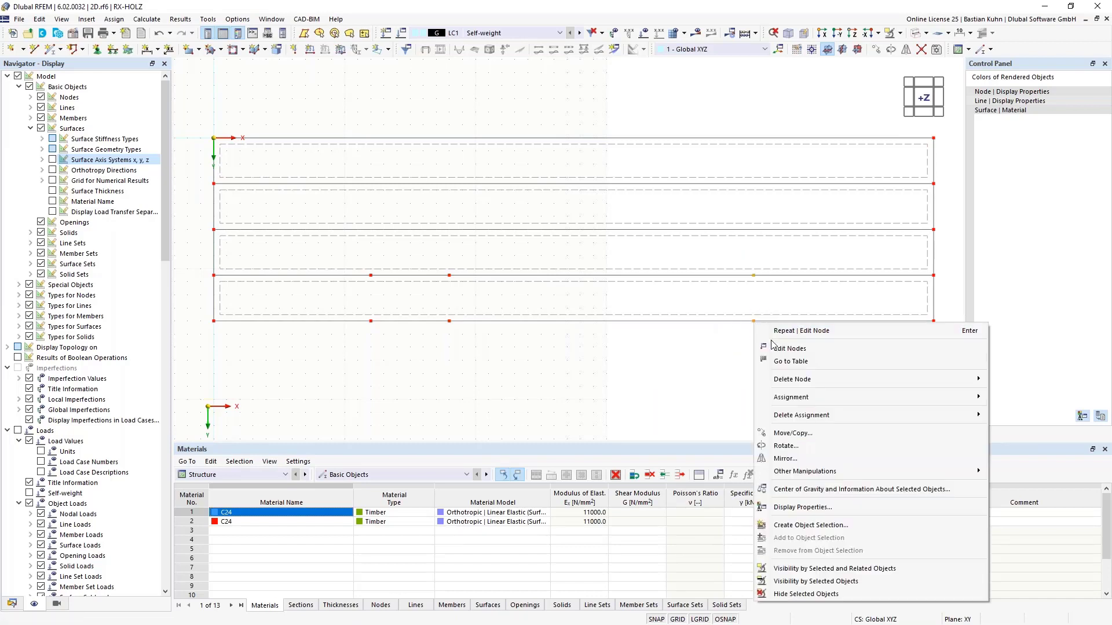
left_click(776, 348)
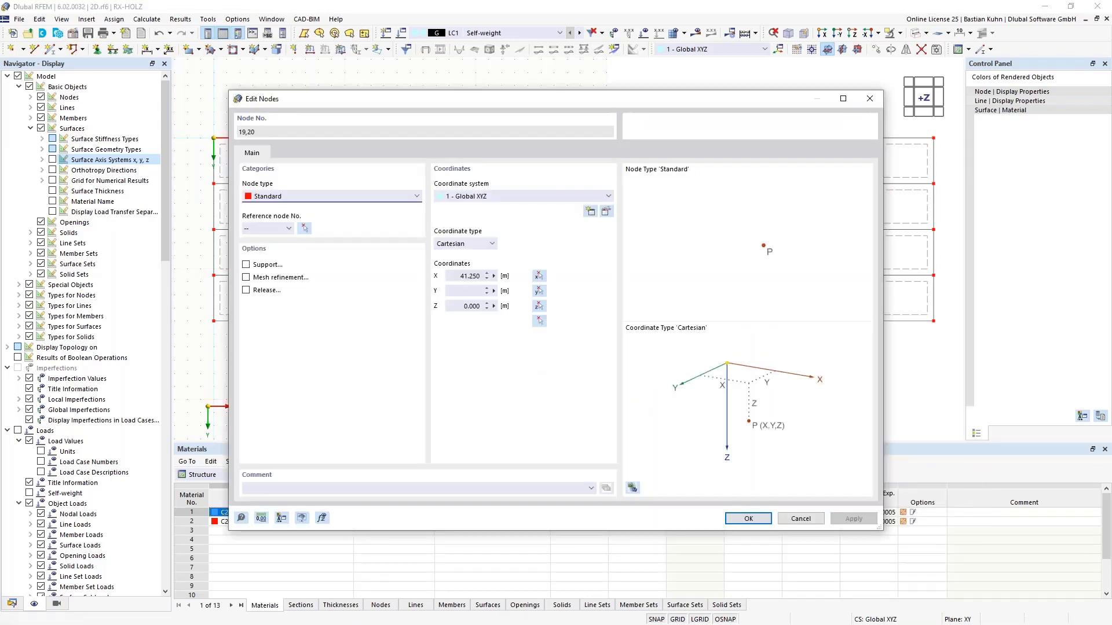
left_click(479, 278)
type("37")
key("Return")
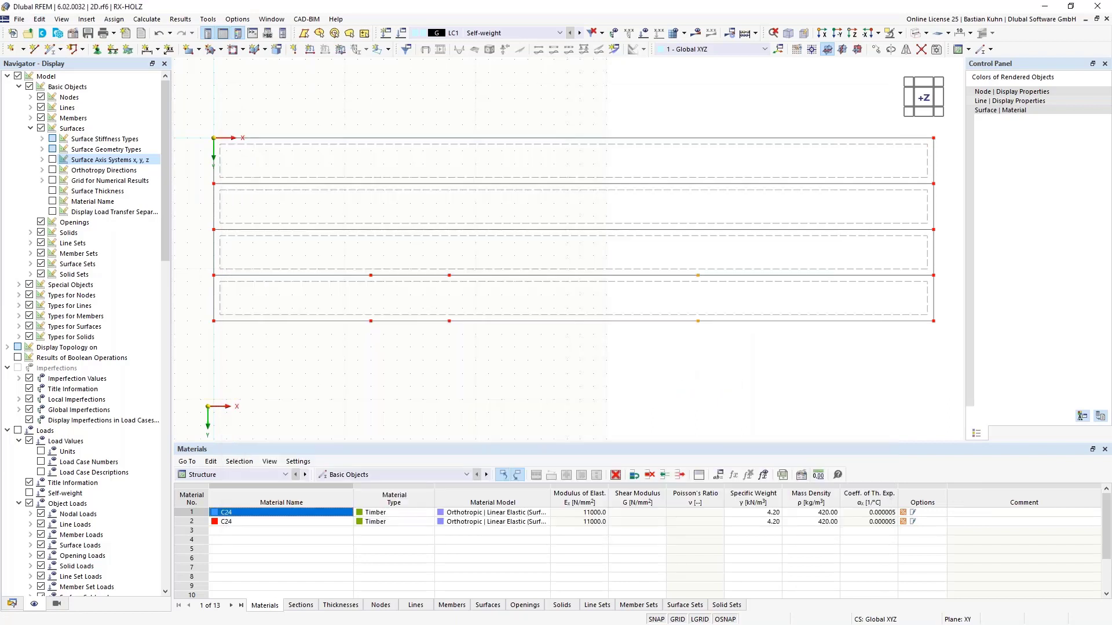
Step: Copy the three intermediate nodes on the last strip's inner edge once, with a displacement of -1.5 m in Y
left_click(372, 275)
left_click(450, 276, "ctrl")
right_click(699, 277)
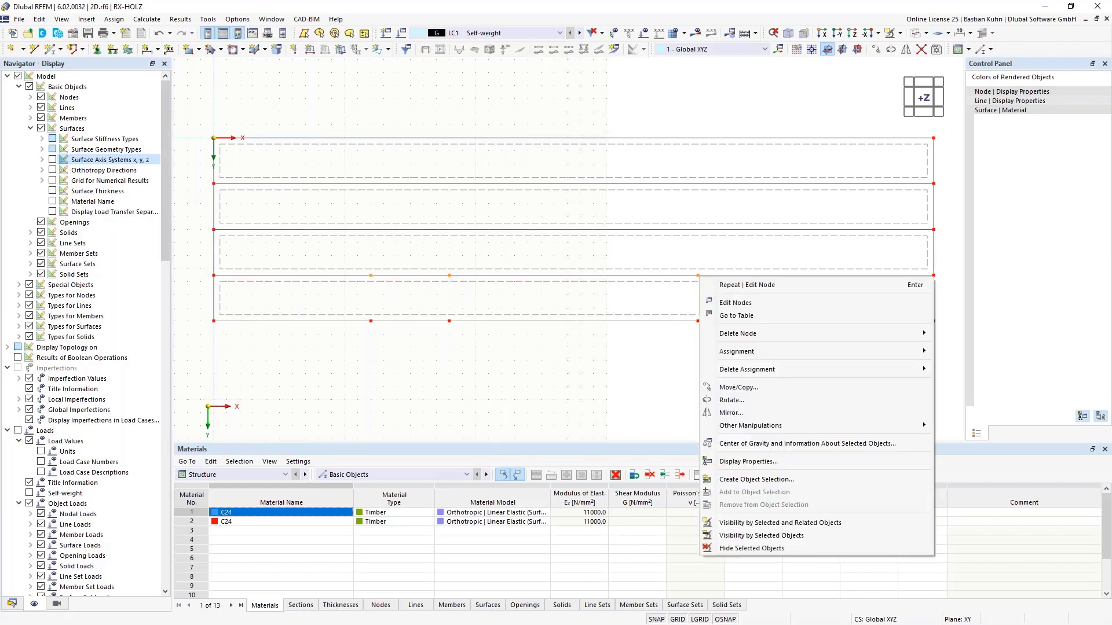
left_click(738, 387)
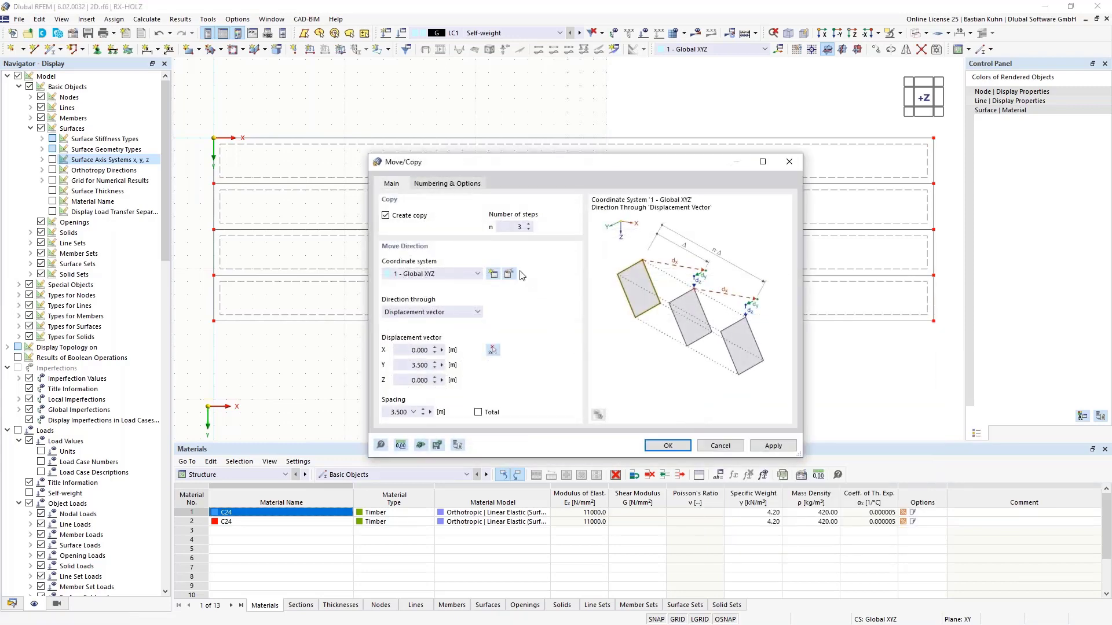
type("1")
left_click(409, 365)
left_click(655, 447)
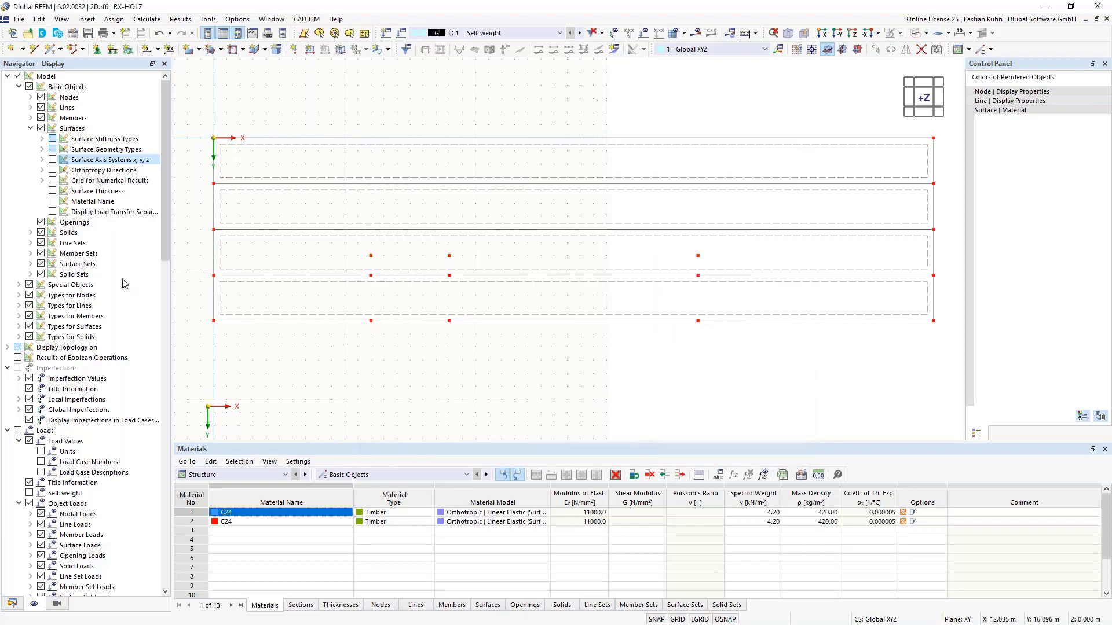
Step: Draw connected lines through (12, 14), (12, 9), (18, 9) and (18, 14) m, and copy them to start at the X 37 m nodes
left_click(34, 49)
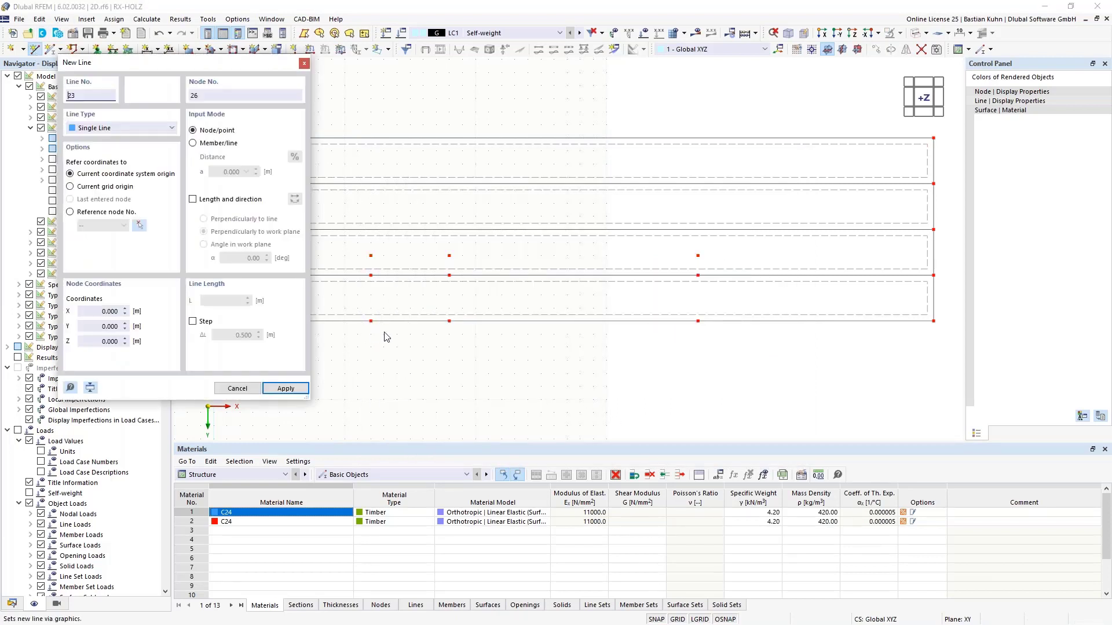
left_click(371, 321)
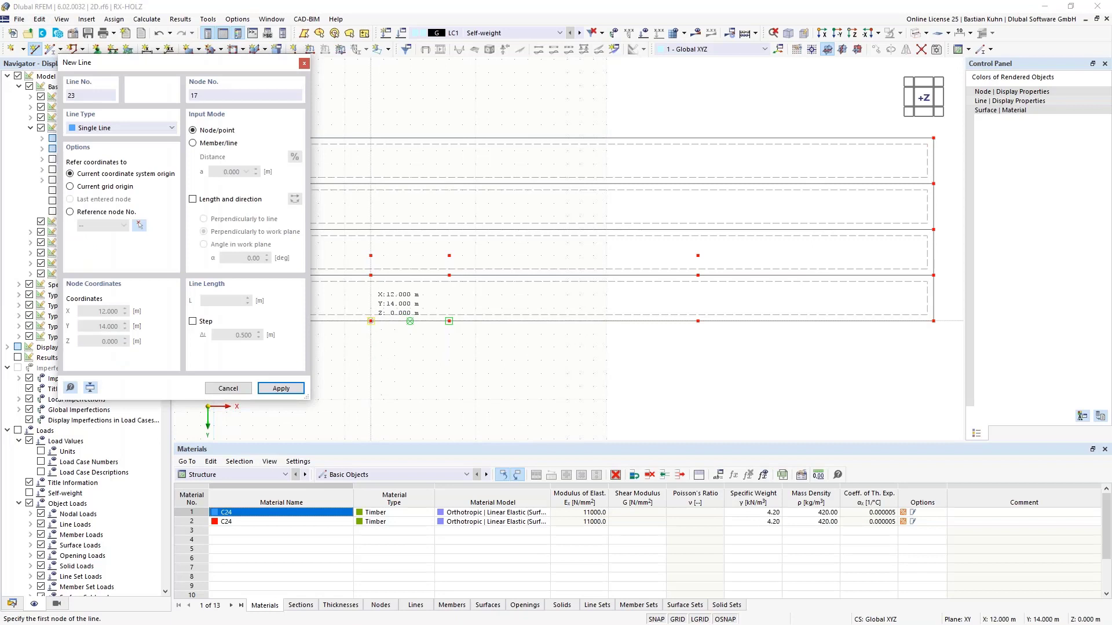
left_click(370, 255)
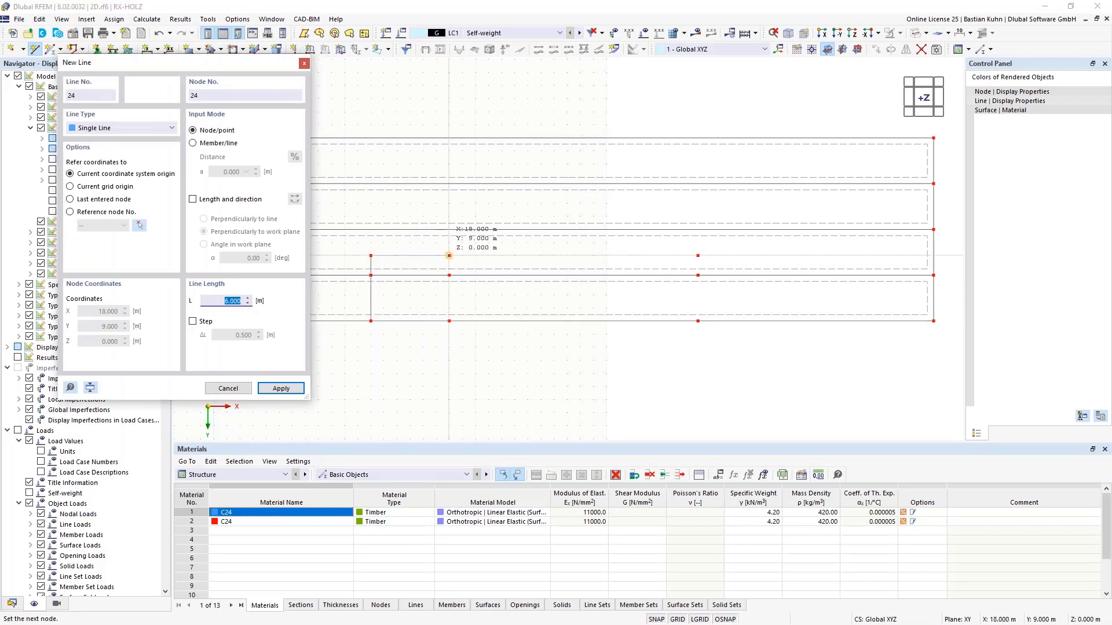
left_click(448, 256)
left_click(449, 321)
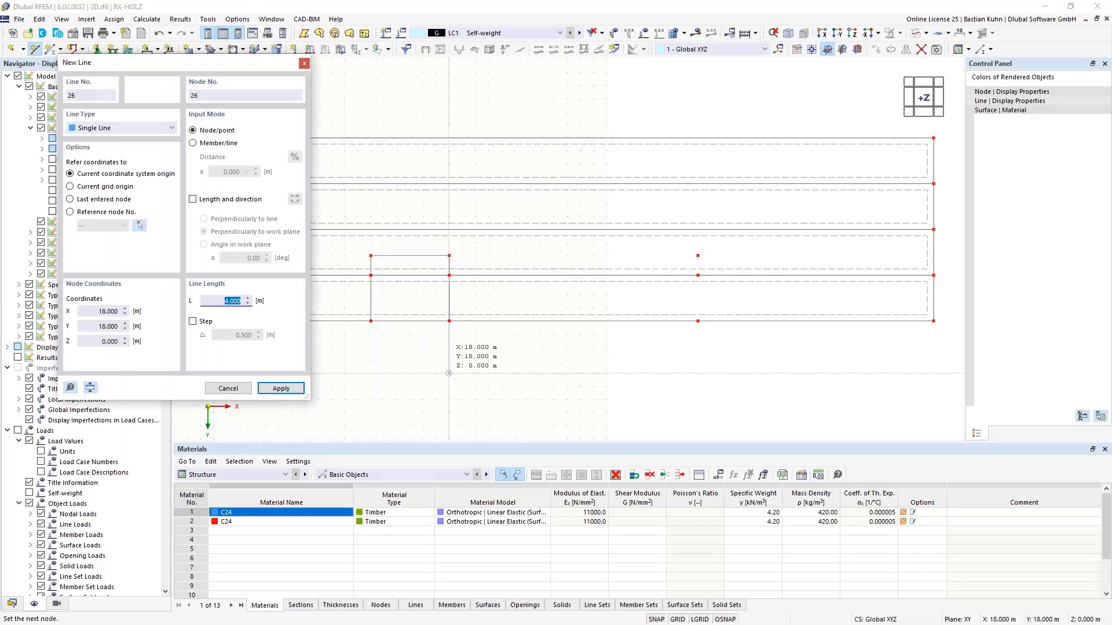
key("Escape")
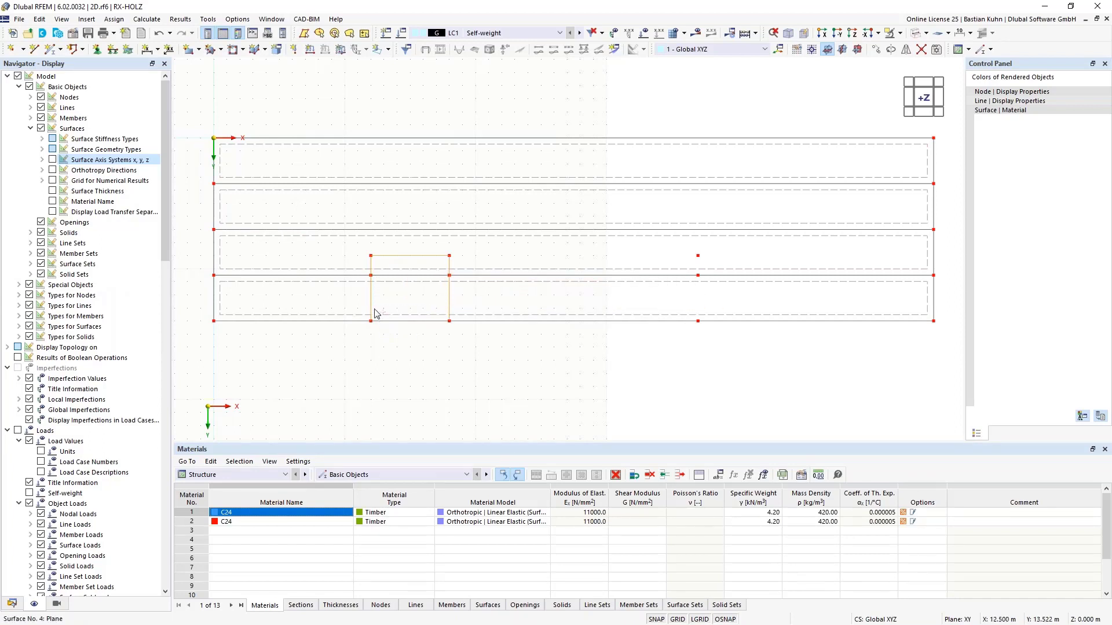
left_click_drag(373, 307, 697, 325, "ctrl")
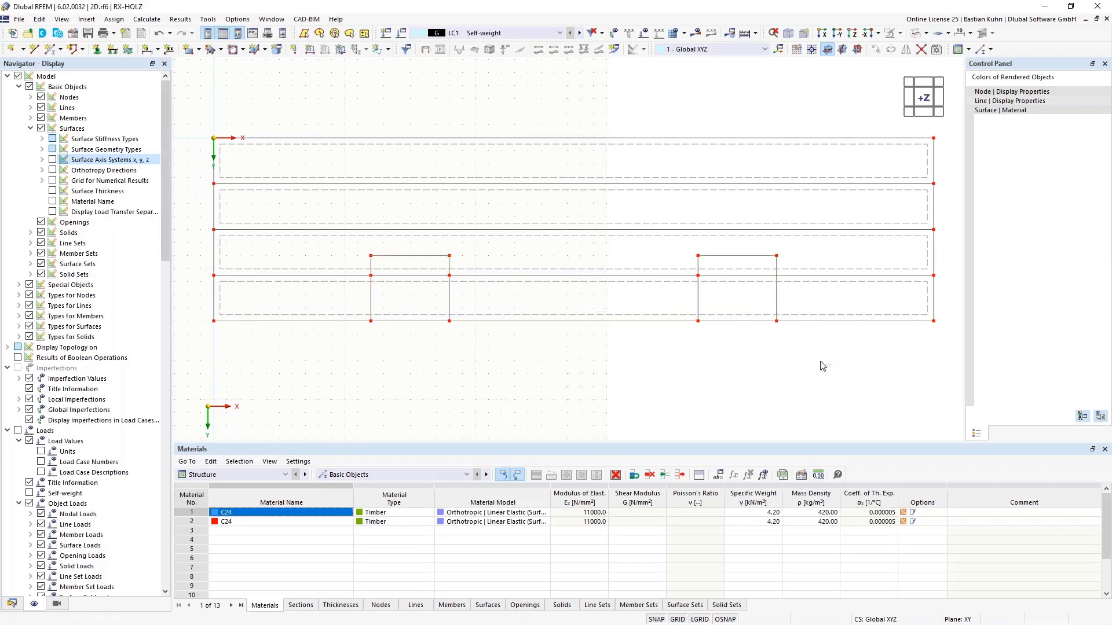
Step: Connect both line outlines at their intersections and divide the crossed strips with the Divide Surface with Intersecting Lines command
left_click_drag(822, 361, 665, 241)
left_click_drag(479, 352, 342, 248)
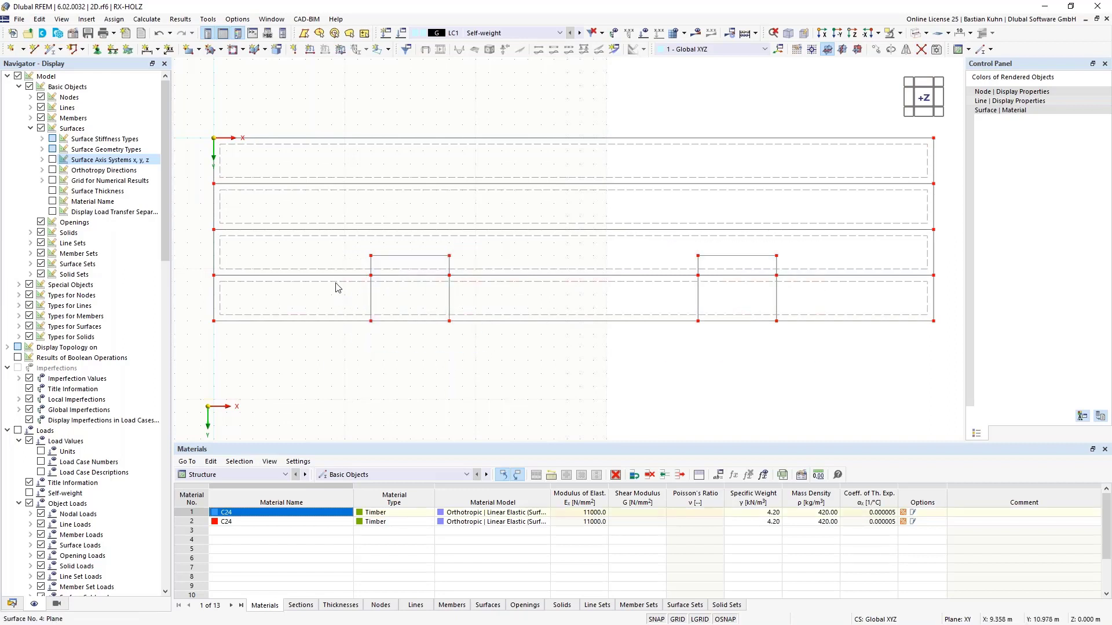
right_click(337, 242)
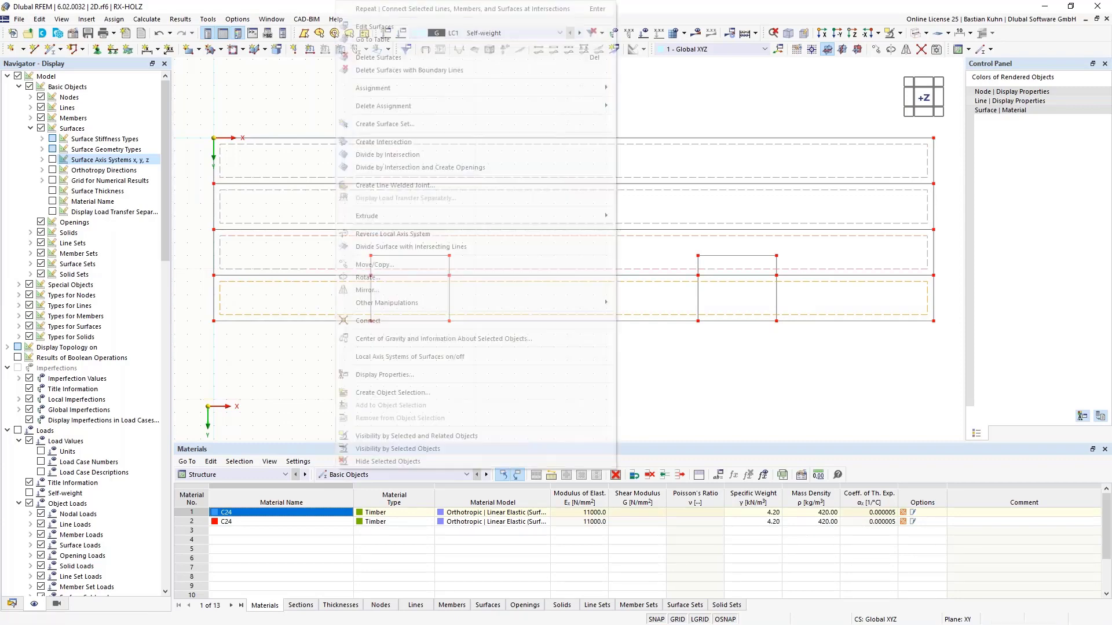
left_click(430, 247)
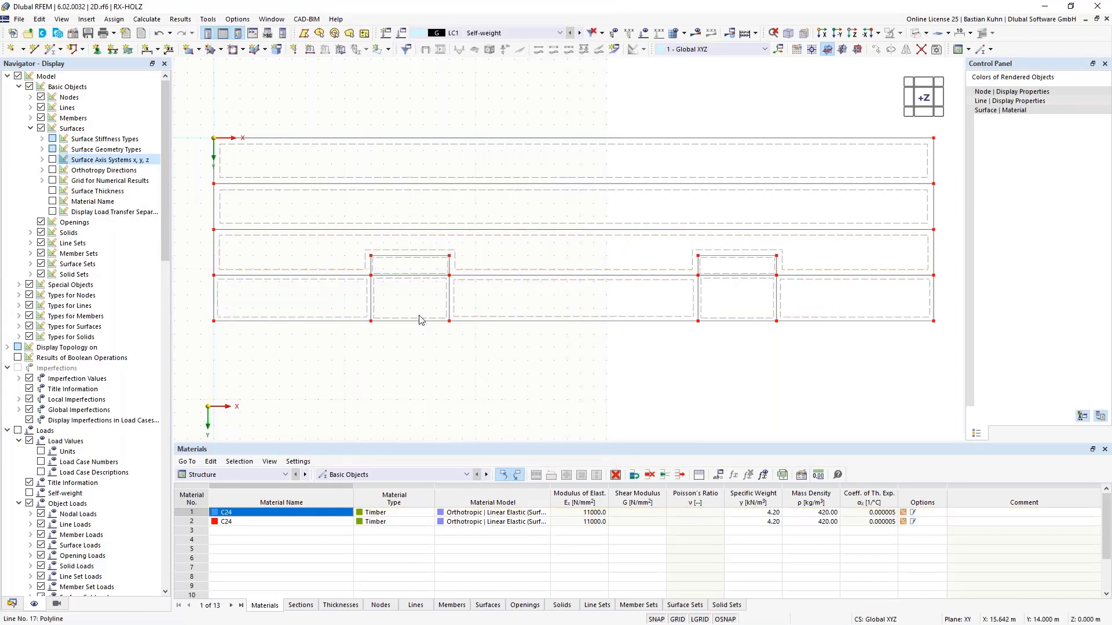
Step: Delete the surface pieces and dividing lines inside both rectangular outlines, and check the two cut-outs in solid rendering
left_click_drag(423, 300, 389, 265)
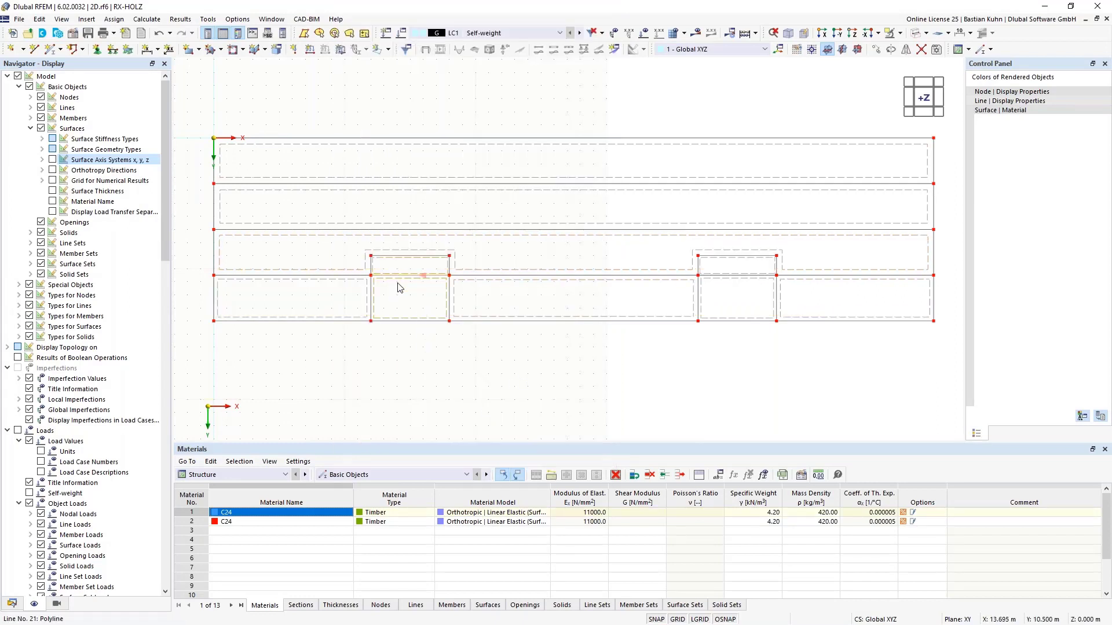
key("Delete")
left_click_drag(735, 277, 731, 268)
key("Delete")
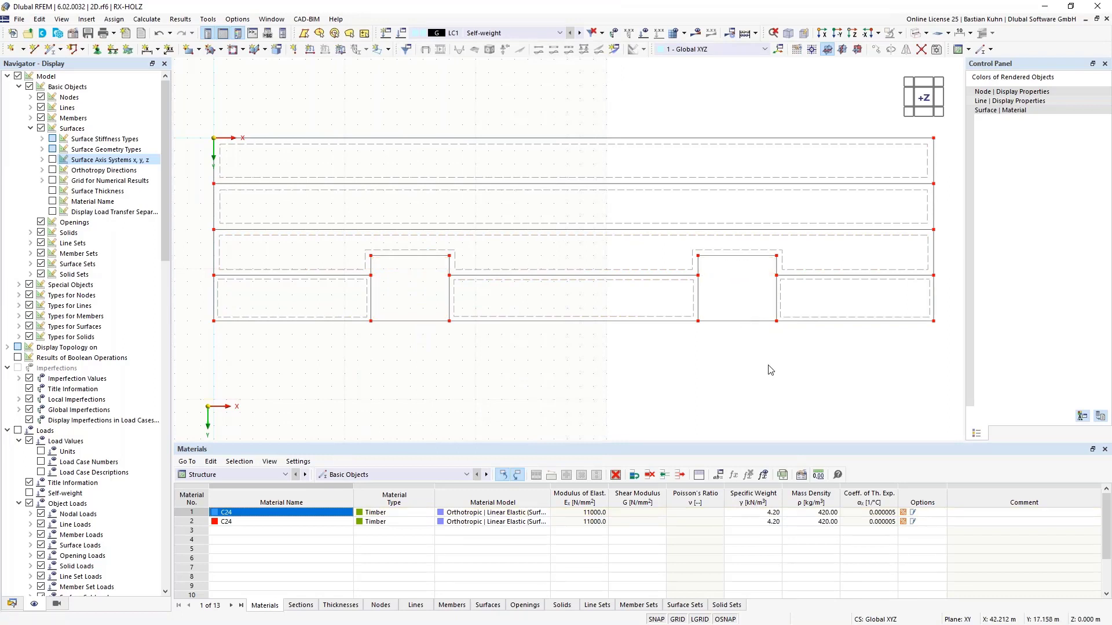
left_click(916, 34)
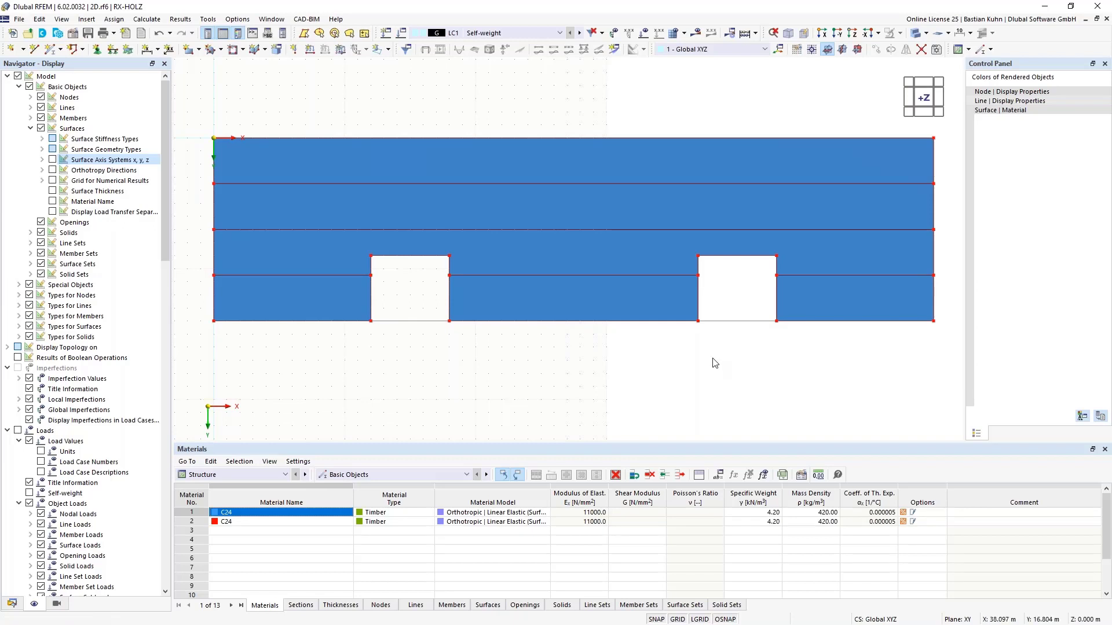
left_click(914, 35)
left_click(913, 35)
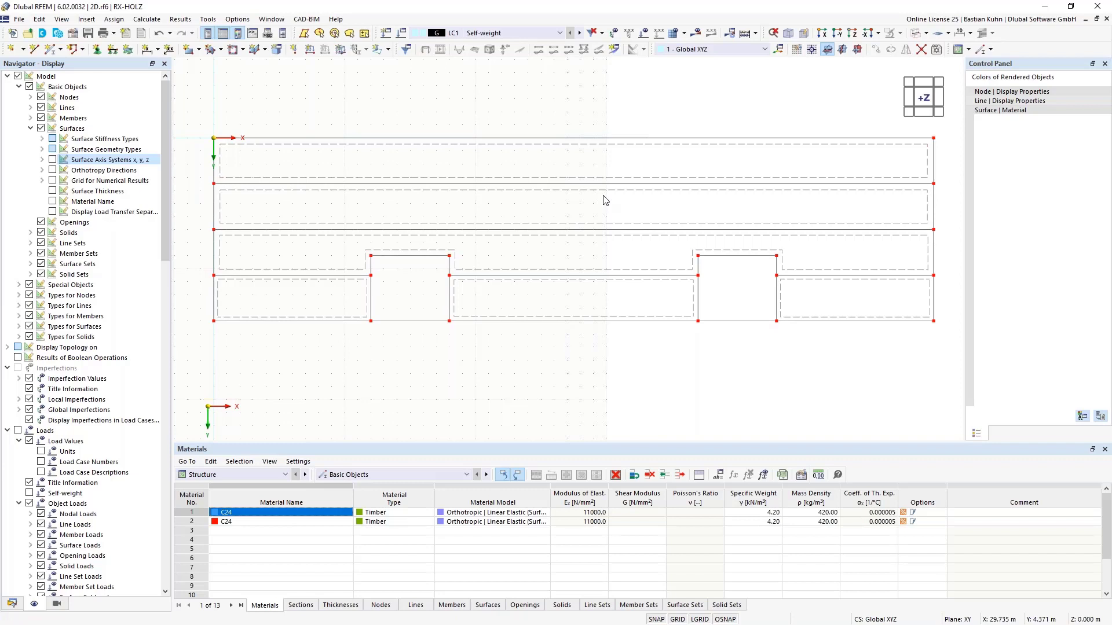
Step: Copy the long outer edge at the origin (line 4) once, 0.4 m in the Y direction
right_click(538, 143)
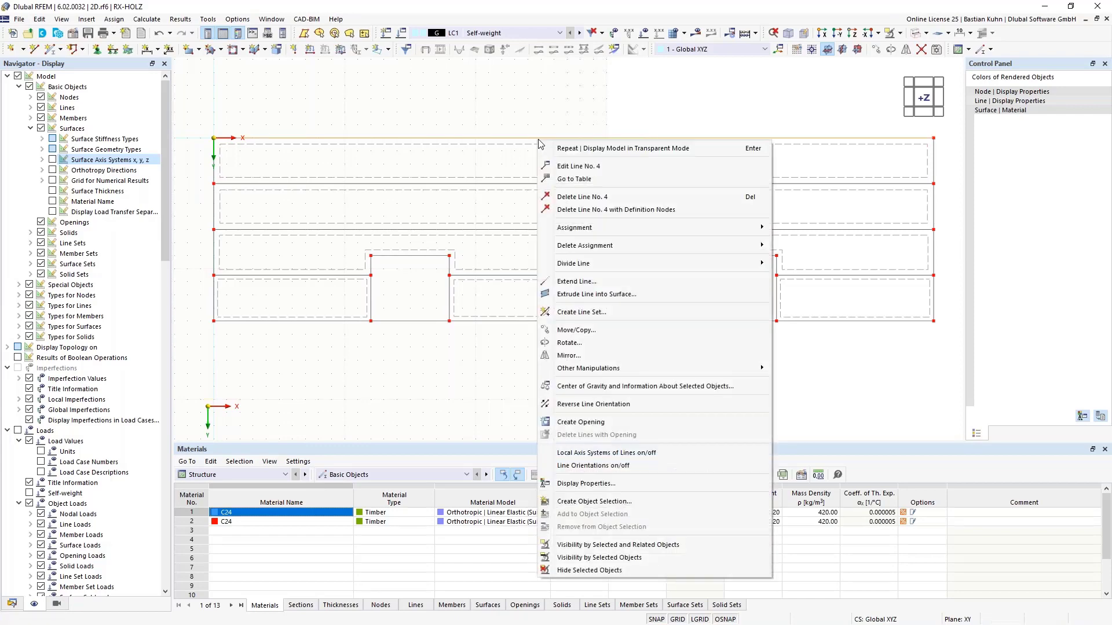
left_click(586, 330)
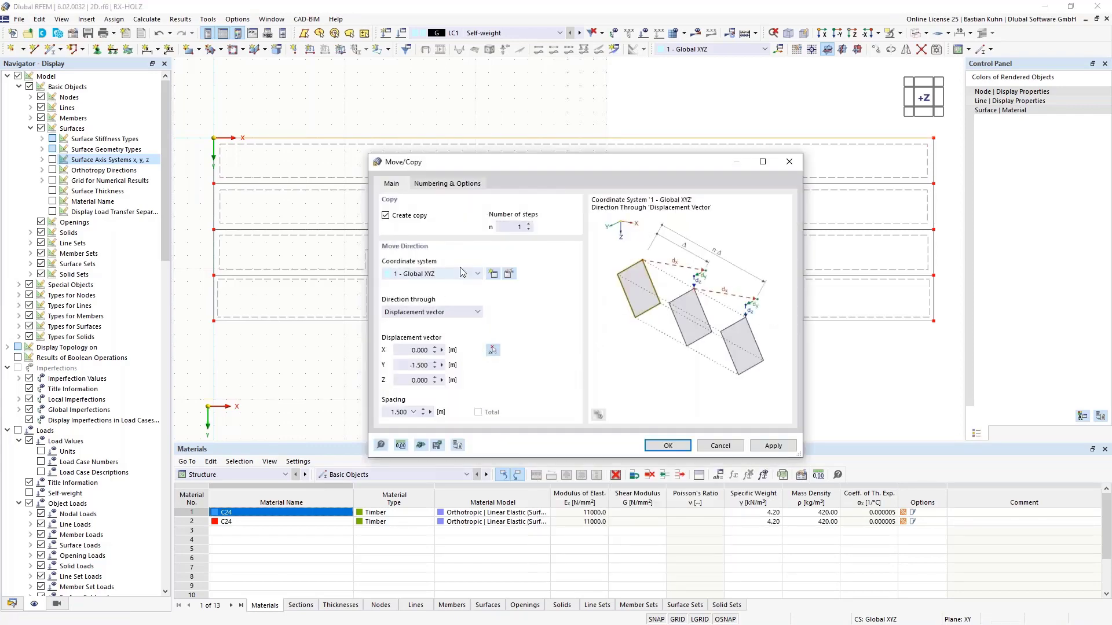
double_click(409, 365)
type("0")
left_click(668, 446)
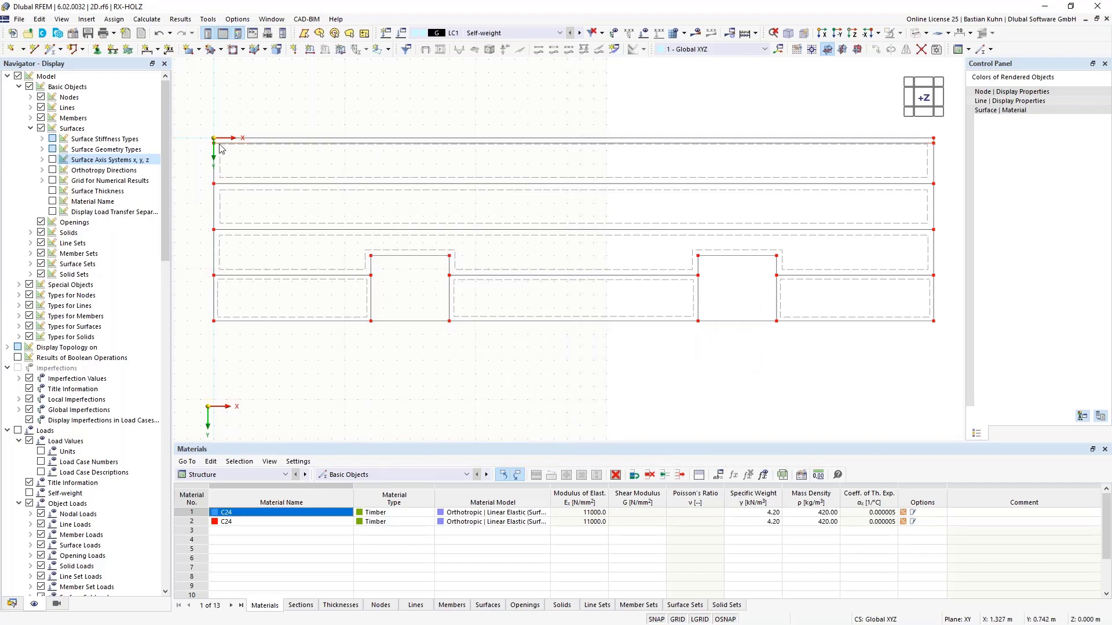
Step: Copy the new line just inside the origin-side edge once, 13.2 m in the Y direction
scroll(219, 146, "up", 3)
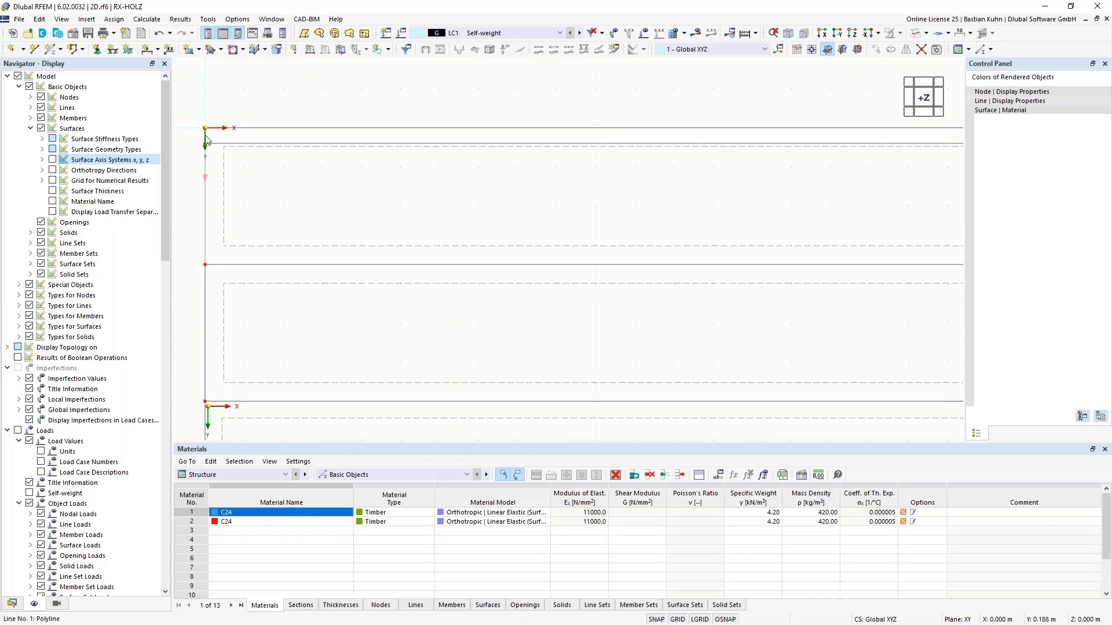
scroll(206, 139, "up", 3)
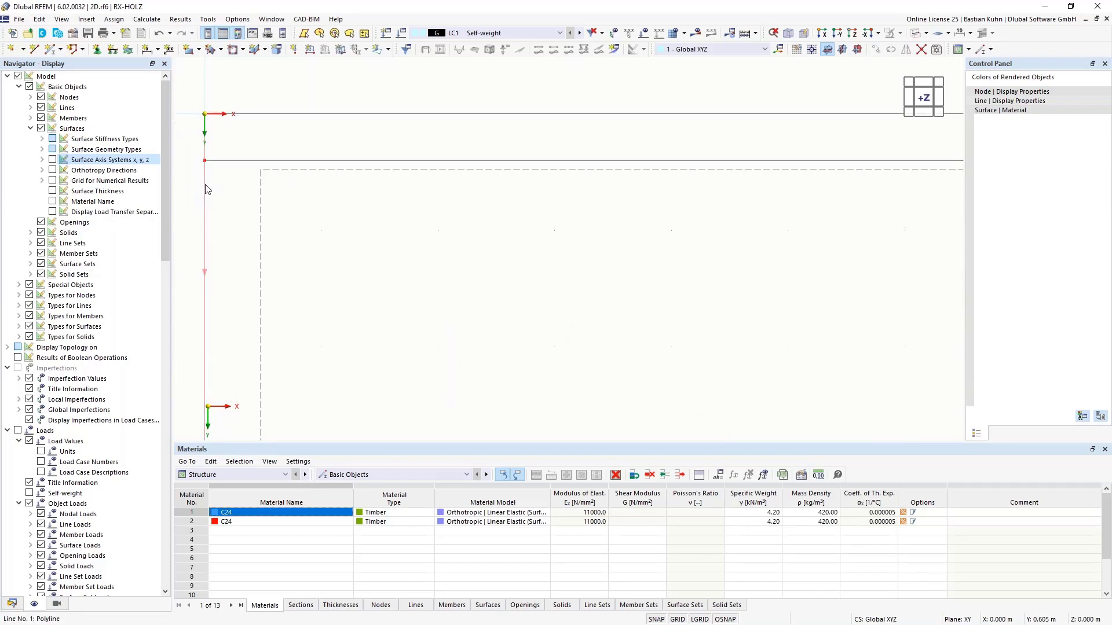
scroll(205, 185, "down", 10)
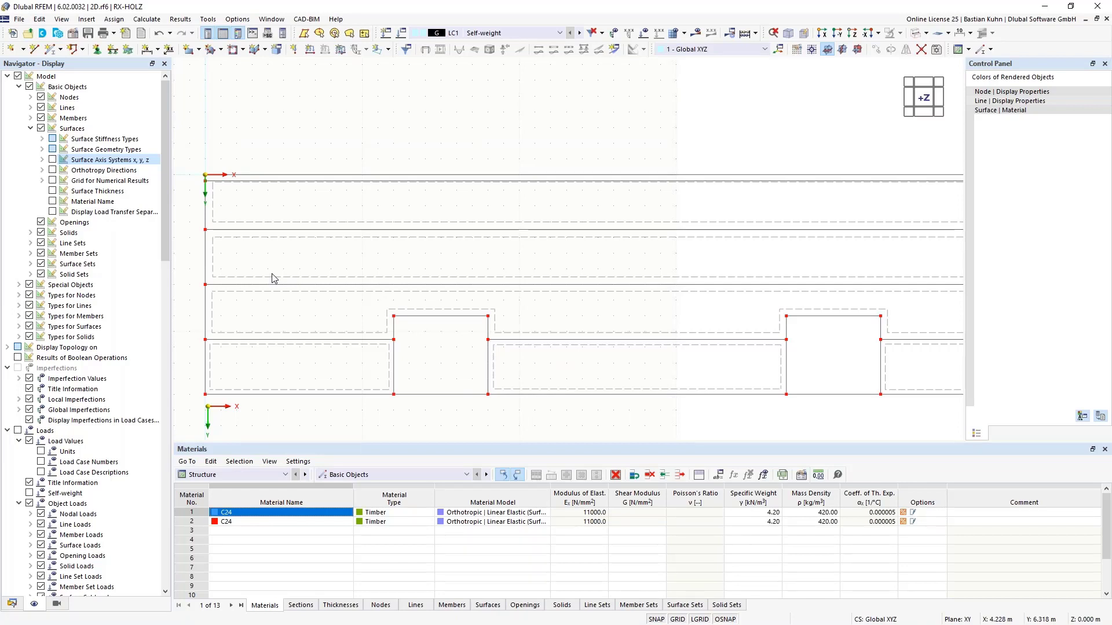
right_click(299, 187)
left_click(347, 375)
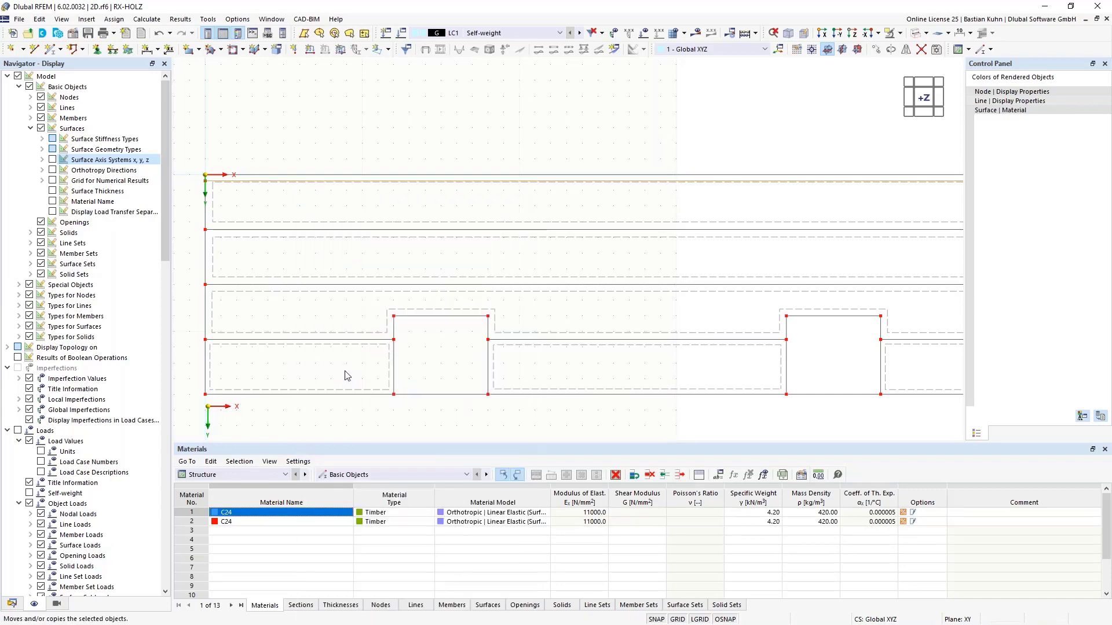
left_click(406, 363)
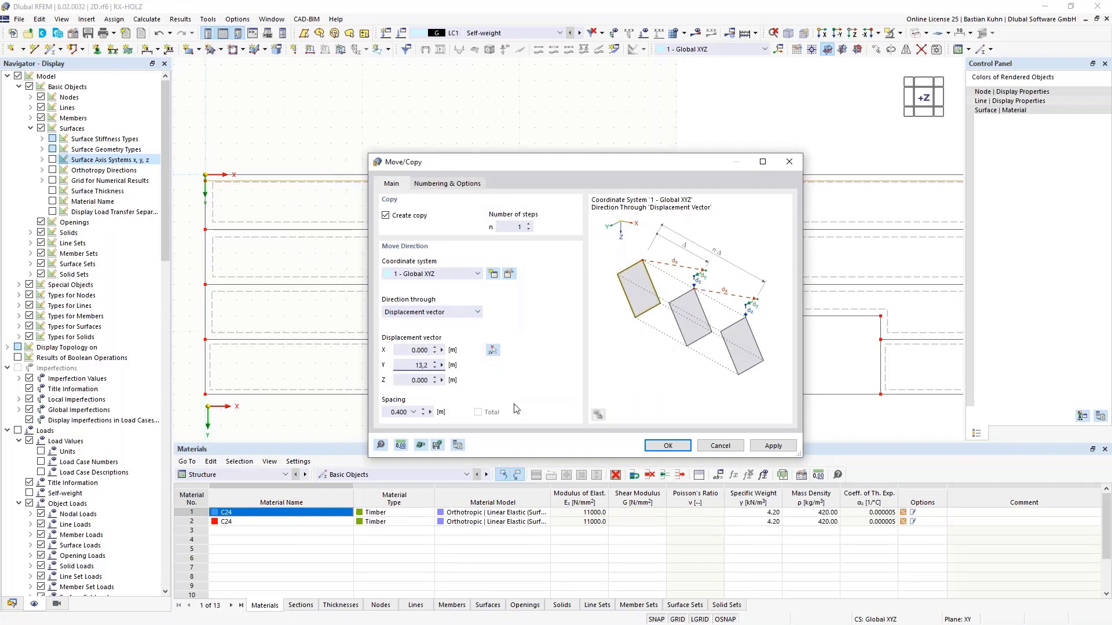
left_click(661, 447)
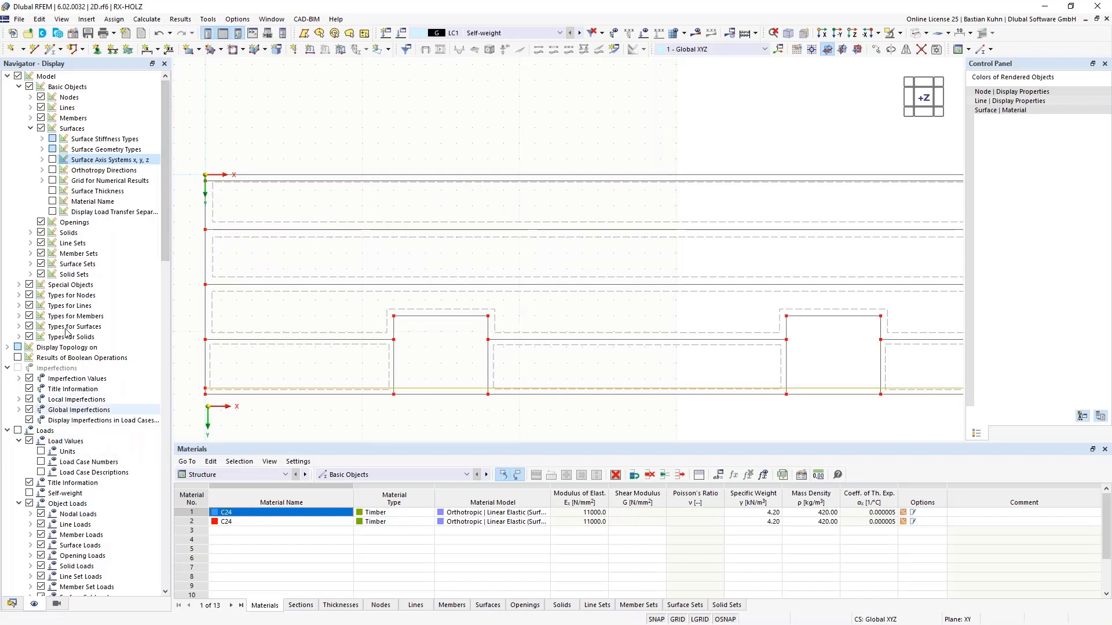
Step: Display the line orientations and reverse the orientation of line 2 between the first two strips
left_click(31, 107)
left_click(53, 118)
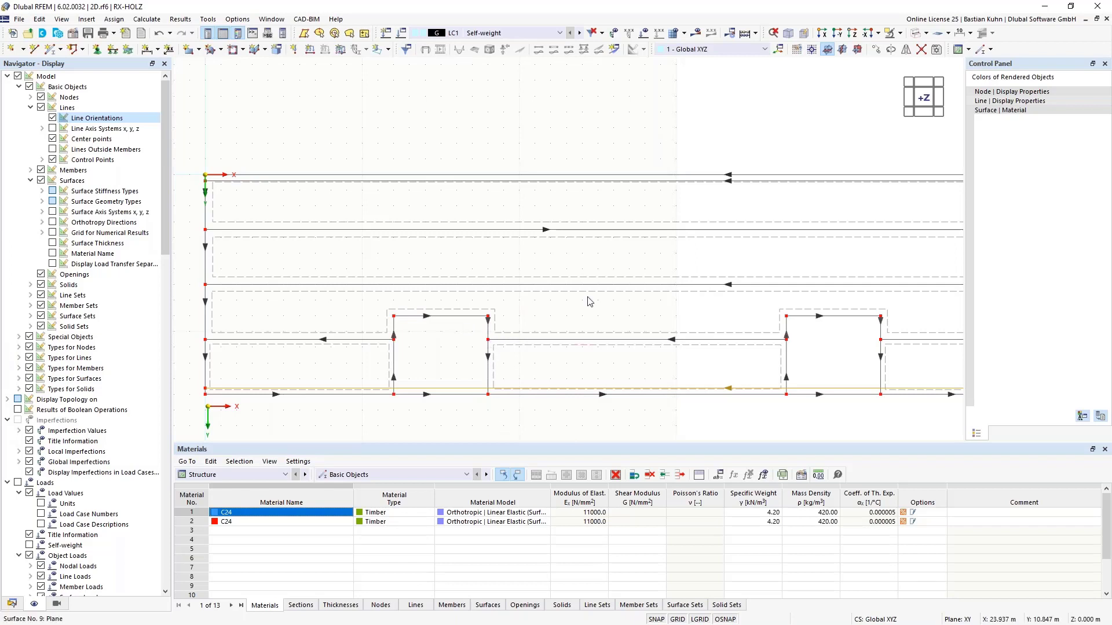
right_click(580, 234)
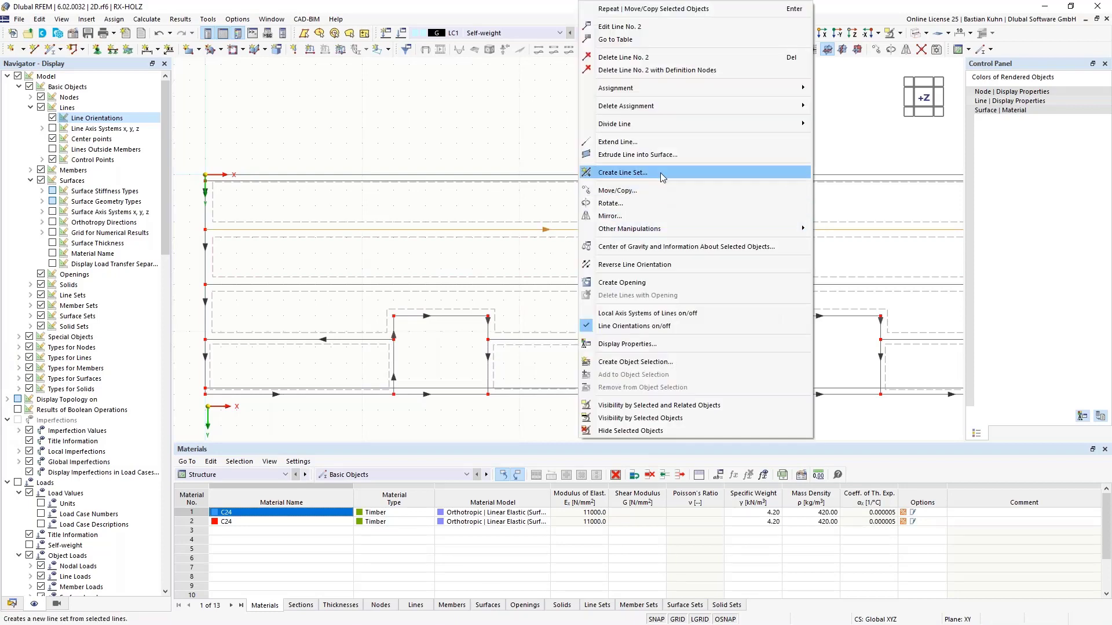
left_click(634, 264)
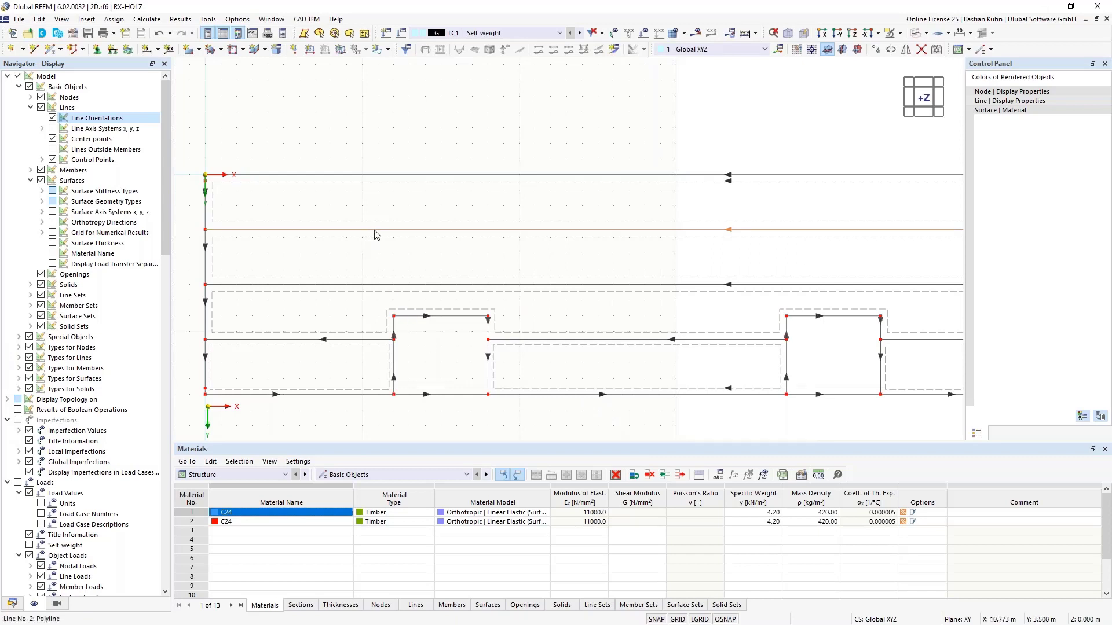
Step: Divide lines 2, 12, 22, 35 and 36 at a distance of 0.5 m from the line end
left_click(339, 191)
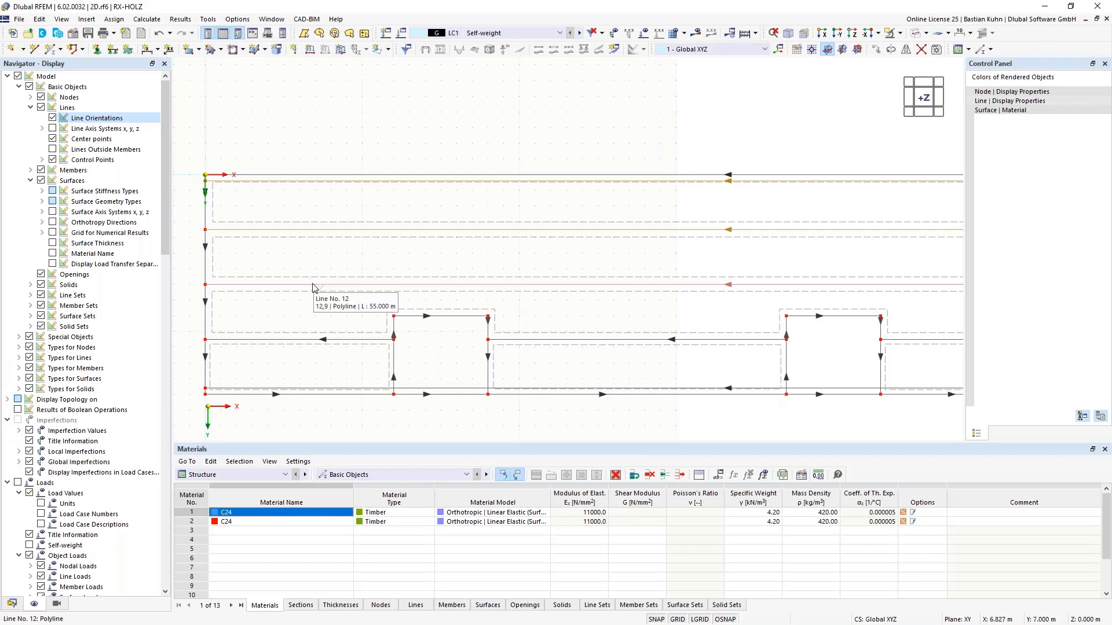
left_click(314, 296)
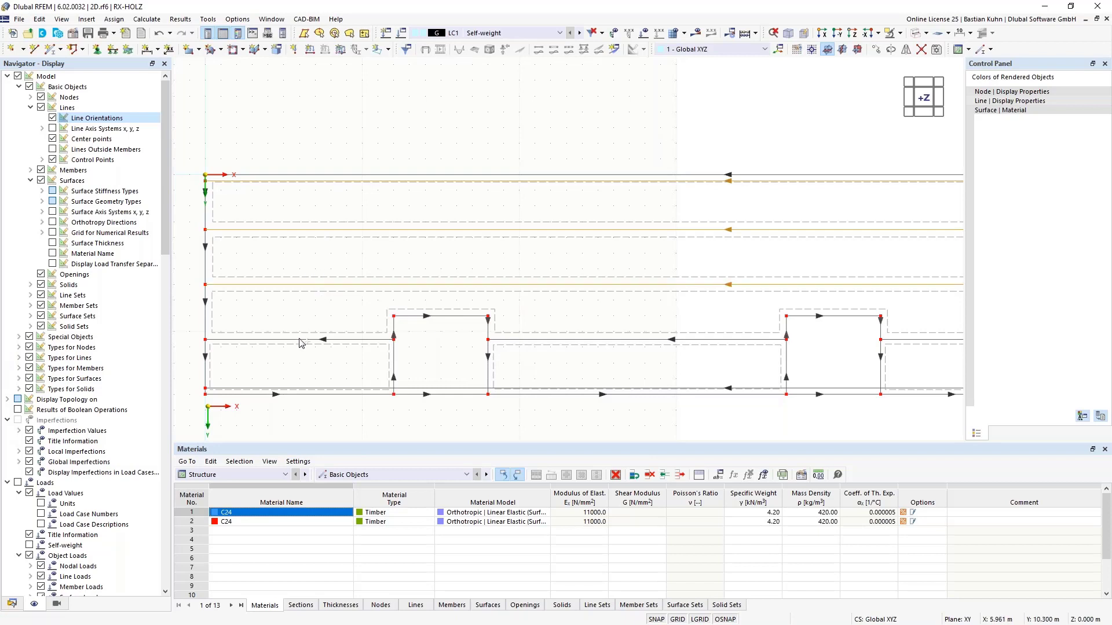
right_click(307, 394)
mouse_move(489, 123)
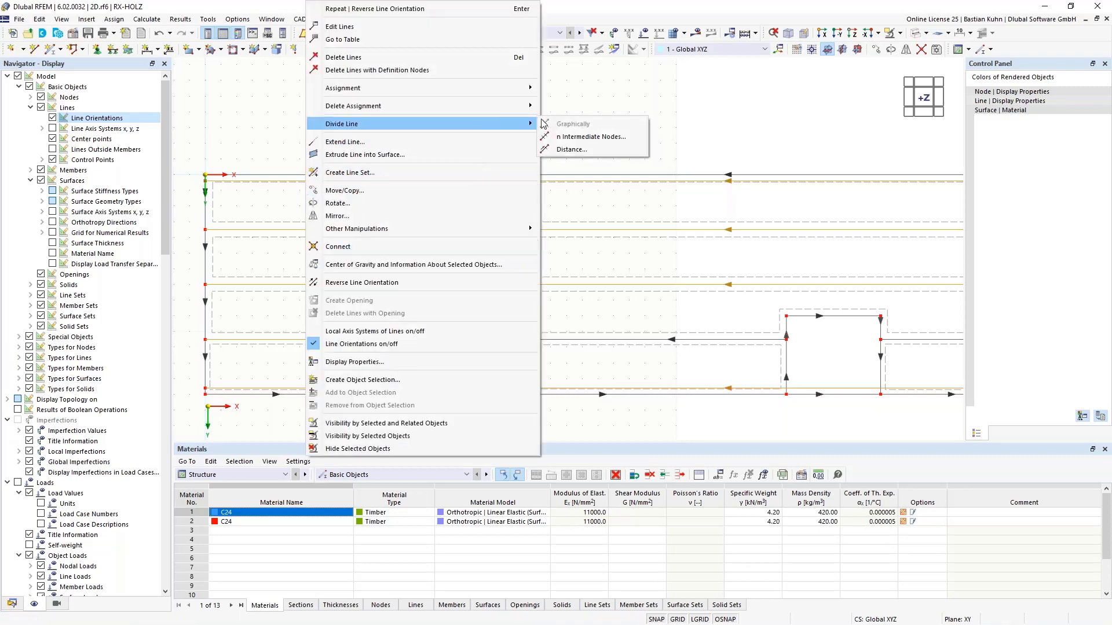
left_click(574, 149)
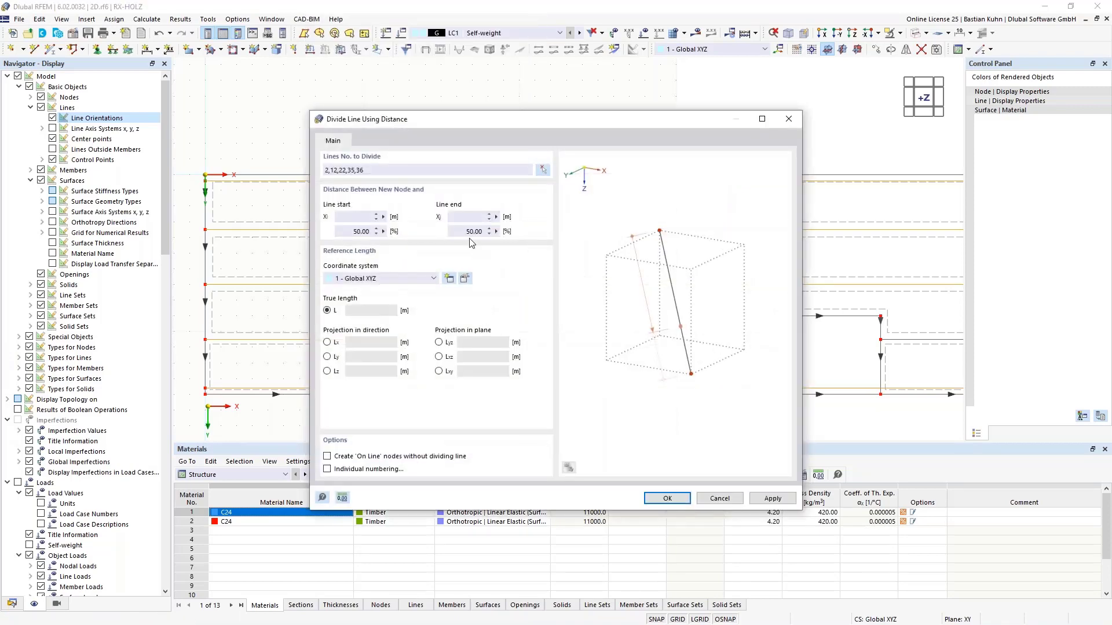
left_click(470, 218)
type("0,5")
key("Return")
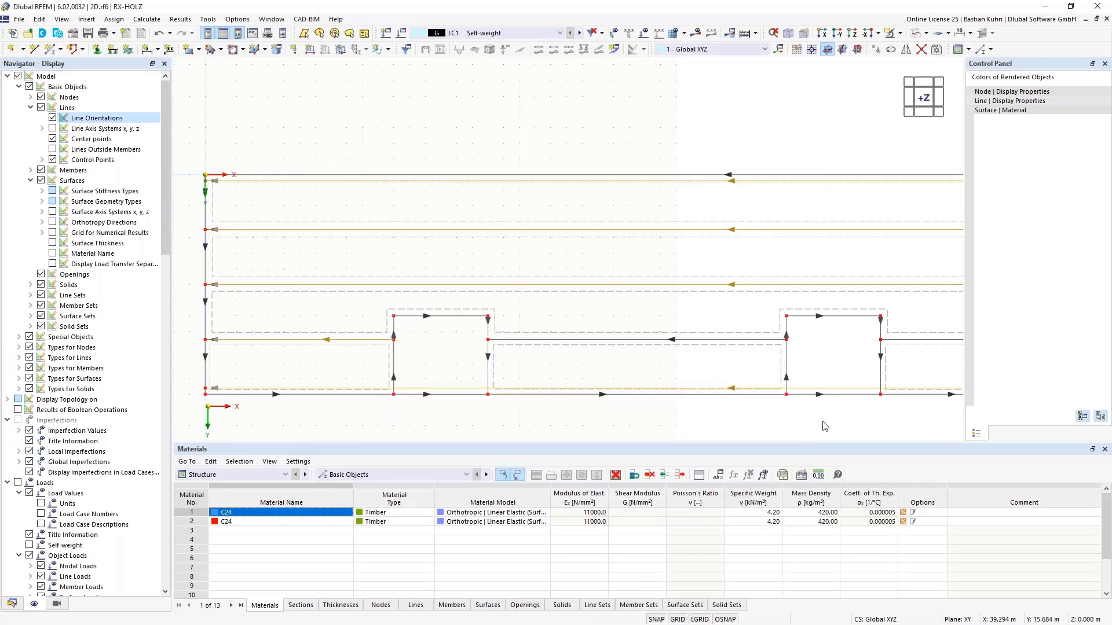
Step: Divide lines 2, 12, 16, 35 and 36 using a distance from the line start
middle_click_drag(823, 422, 721, 340)
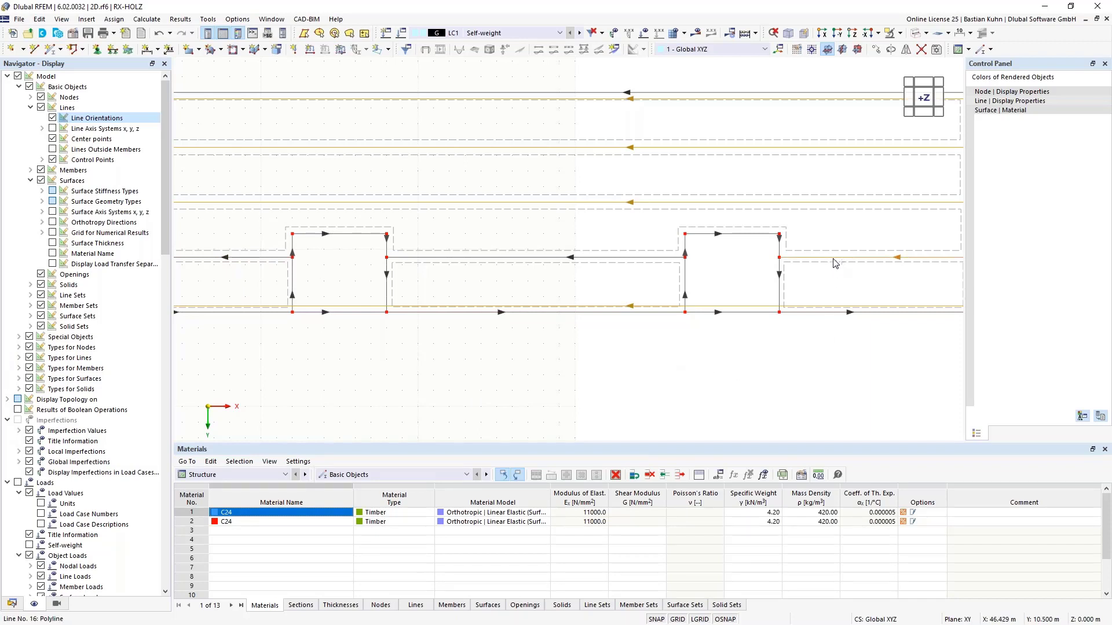
mouse_move(833, 262)
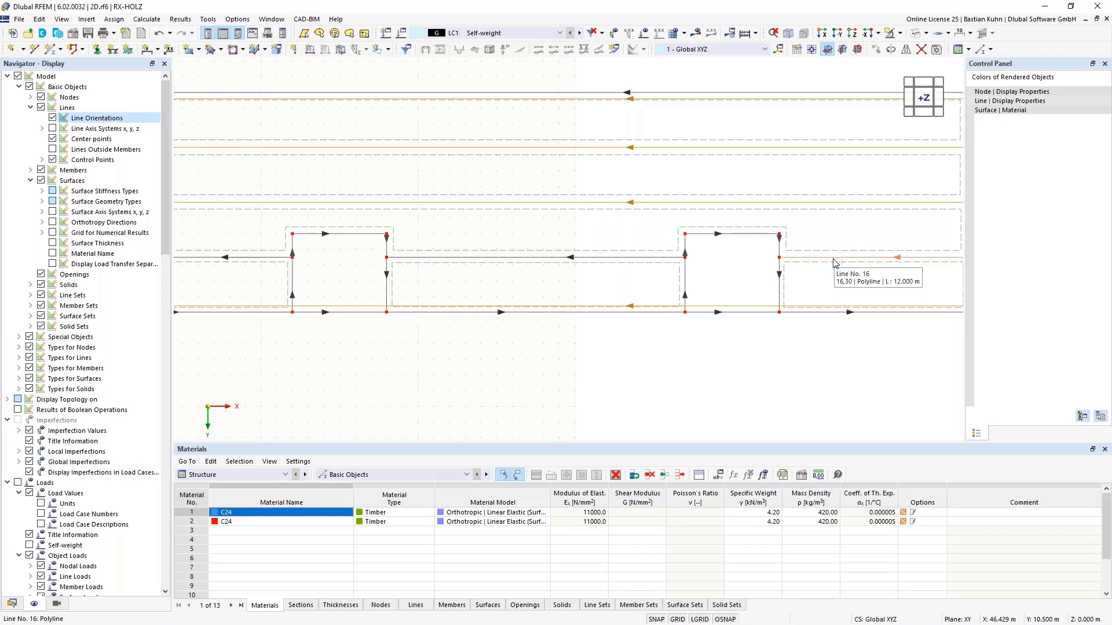
right_click(834, 262)
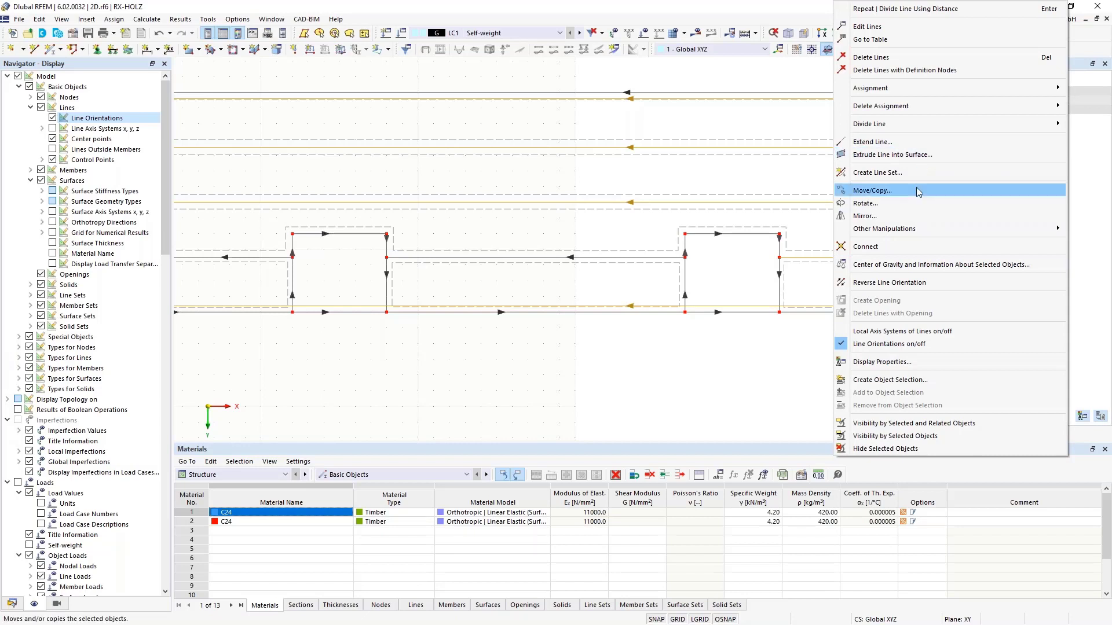
mouse_move(898, 126)
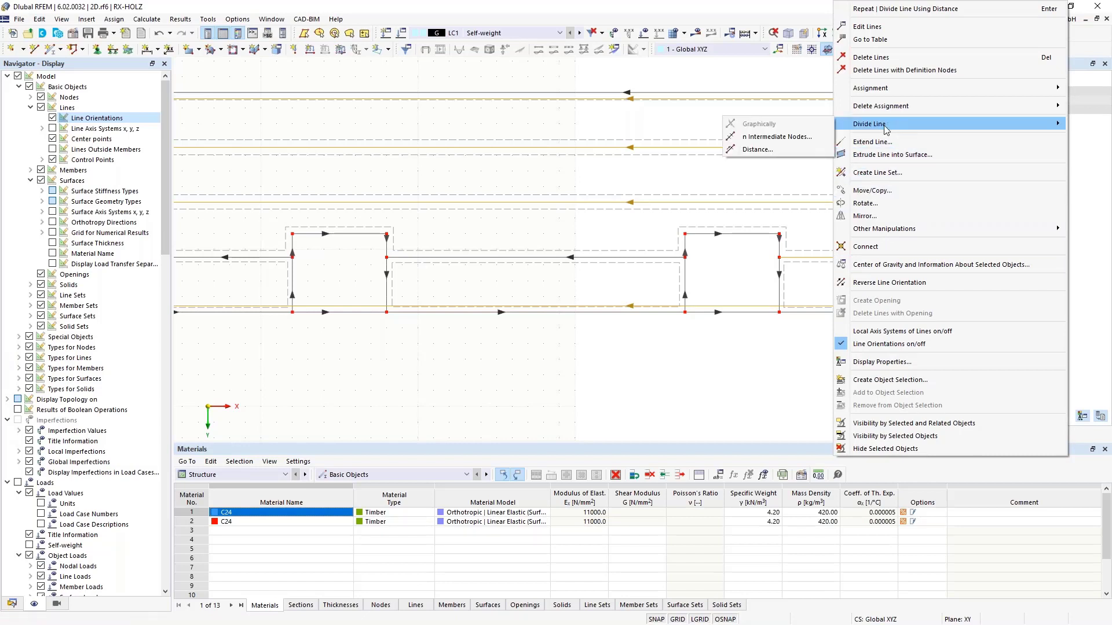
left_click(787, 149)
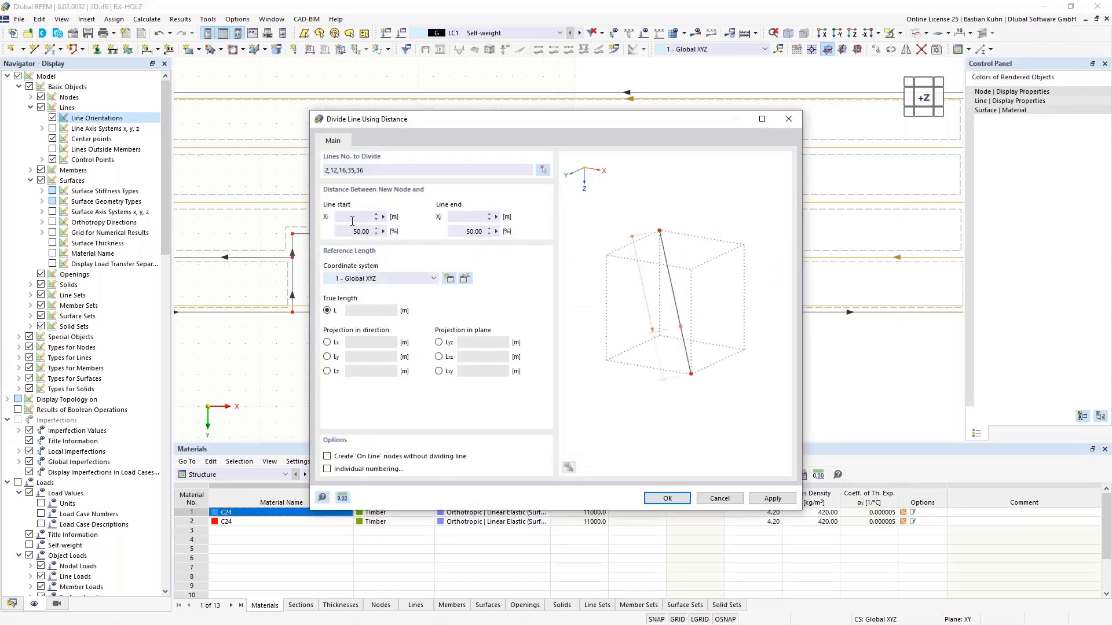
left_click(352, 219)
key("Return")
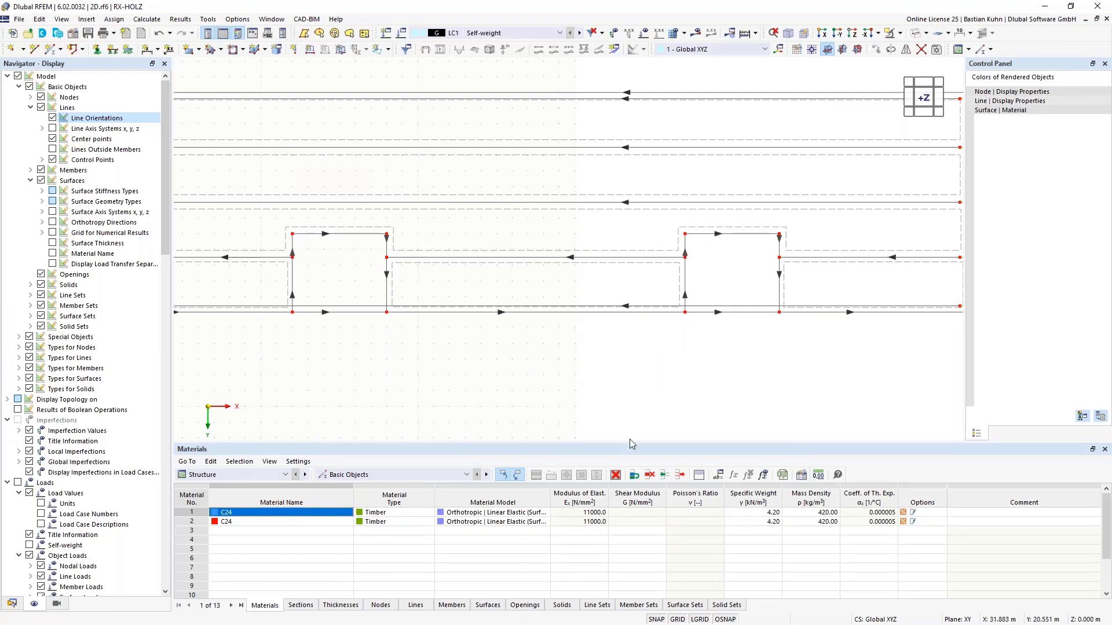
Step: Create 11 intermediate 'On Line' nodes on each of lines 42, 43, 45 and 46 without dividing the lines
scroll(593, 403, "down", 3)
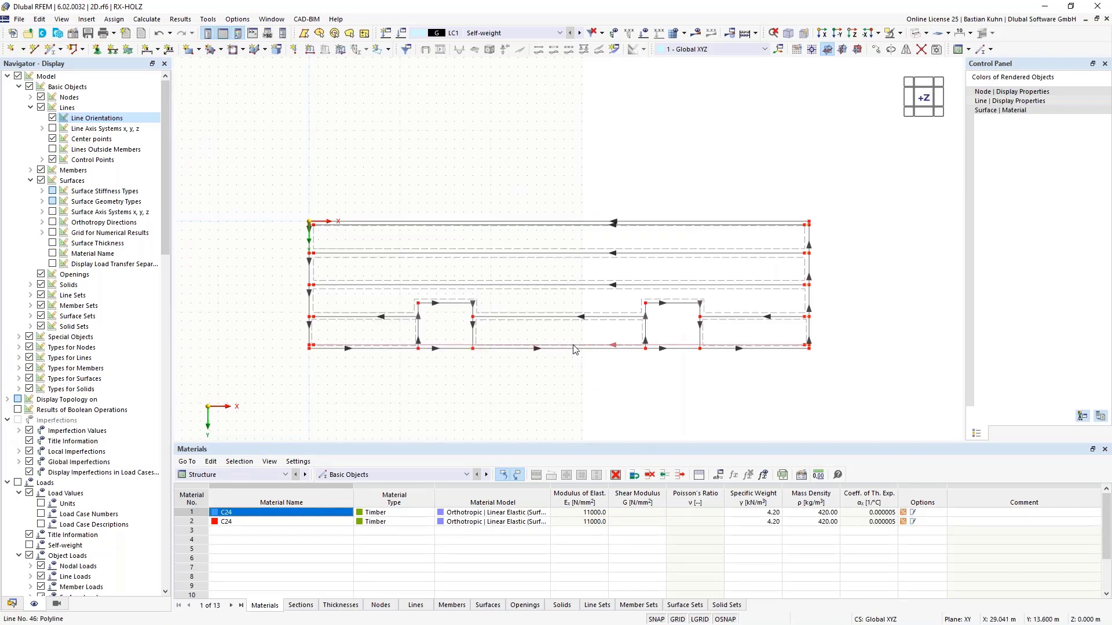
left_click(554, 286, "ctrl")
left_click(551, 254, "ctrl")
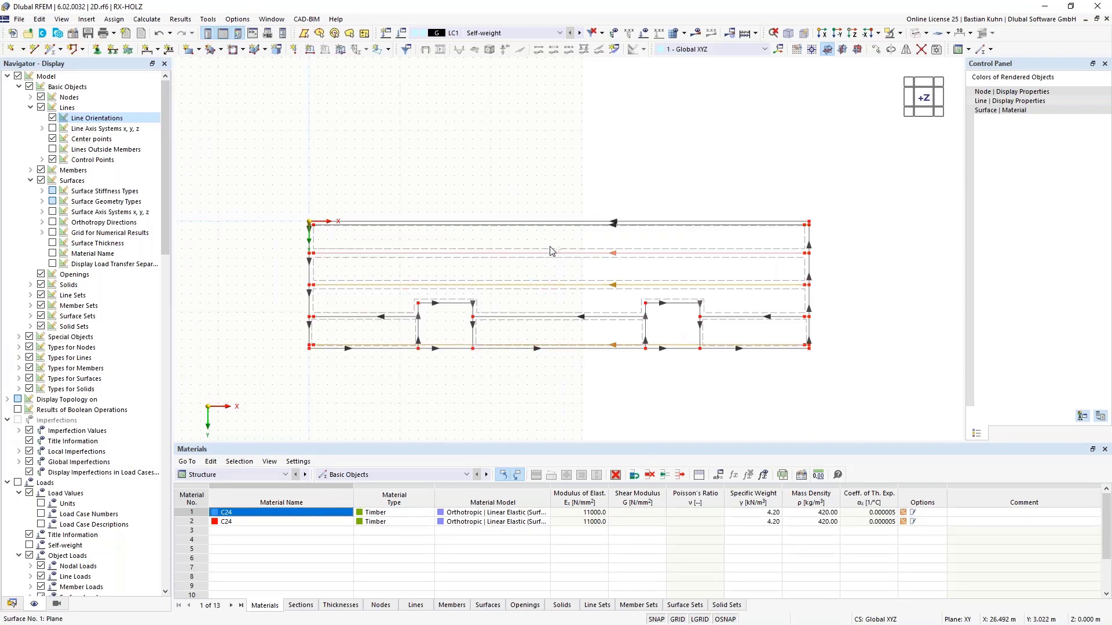
left_click(556, 230, "ctrl")
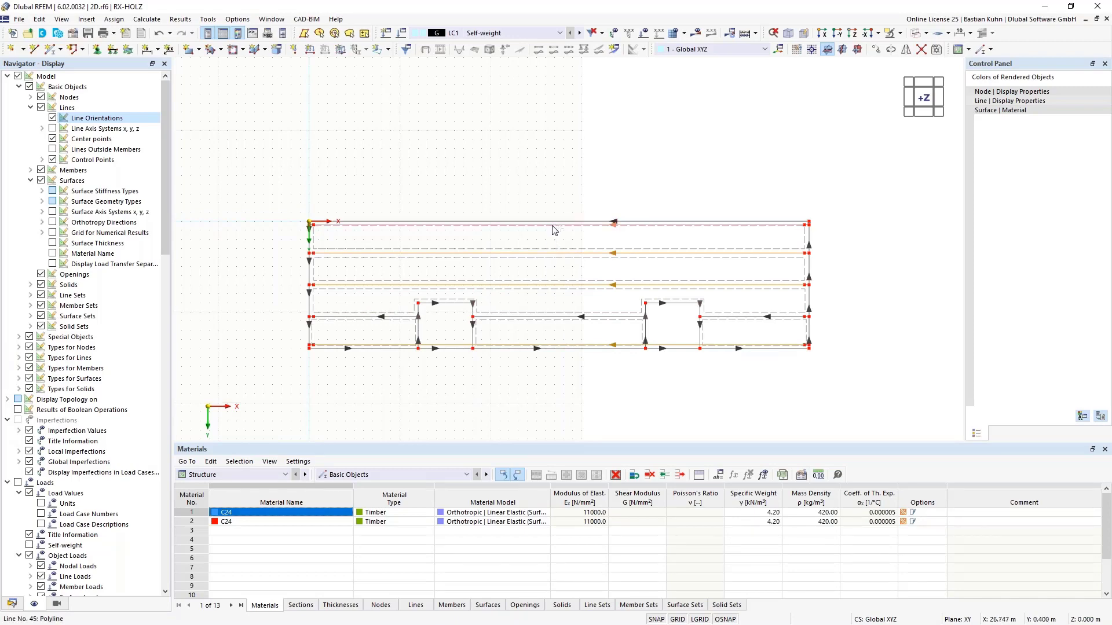
right_click(554, 230)
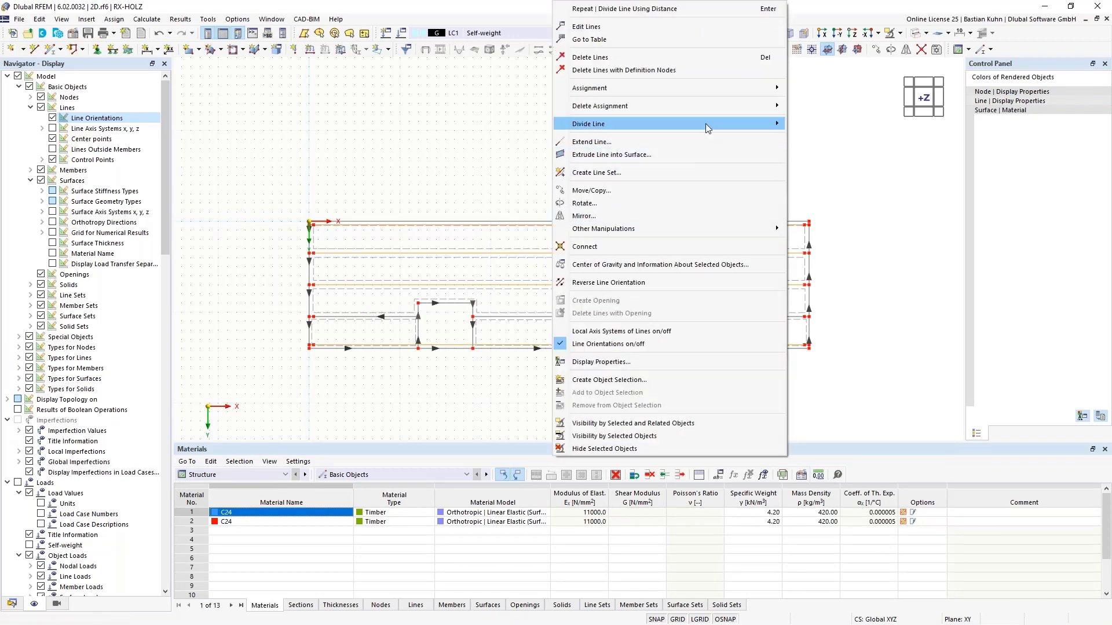
mouse_move(786, 125)
left_click(833, 136)
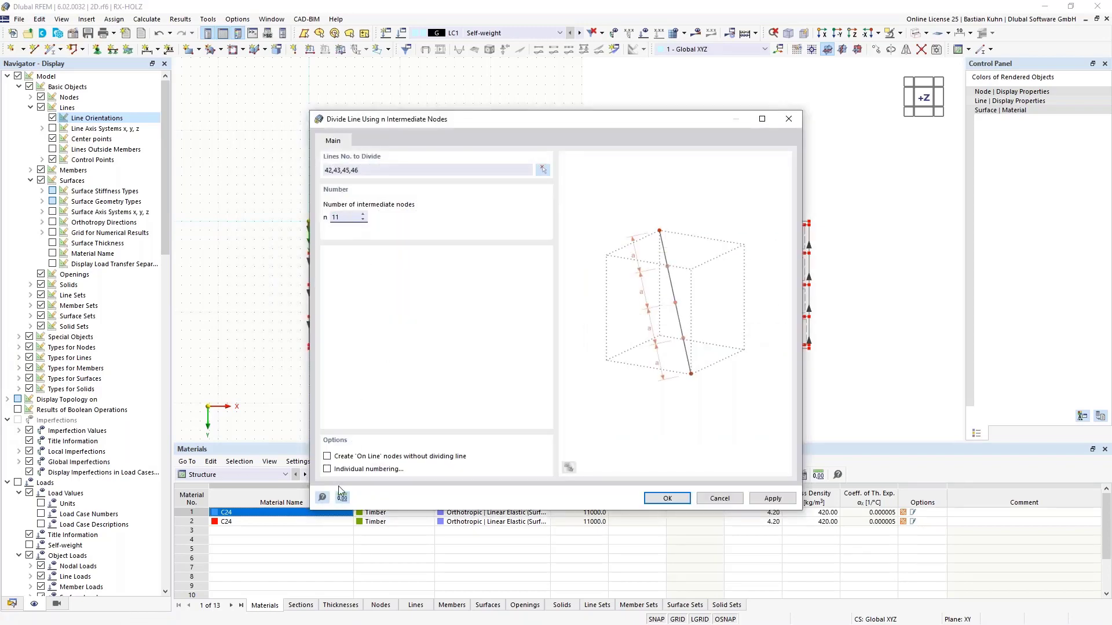
left_click(330, 460)
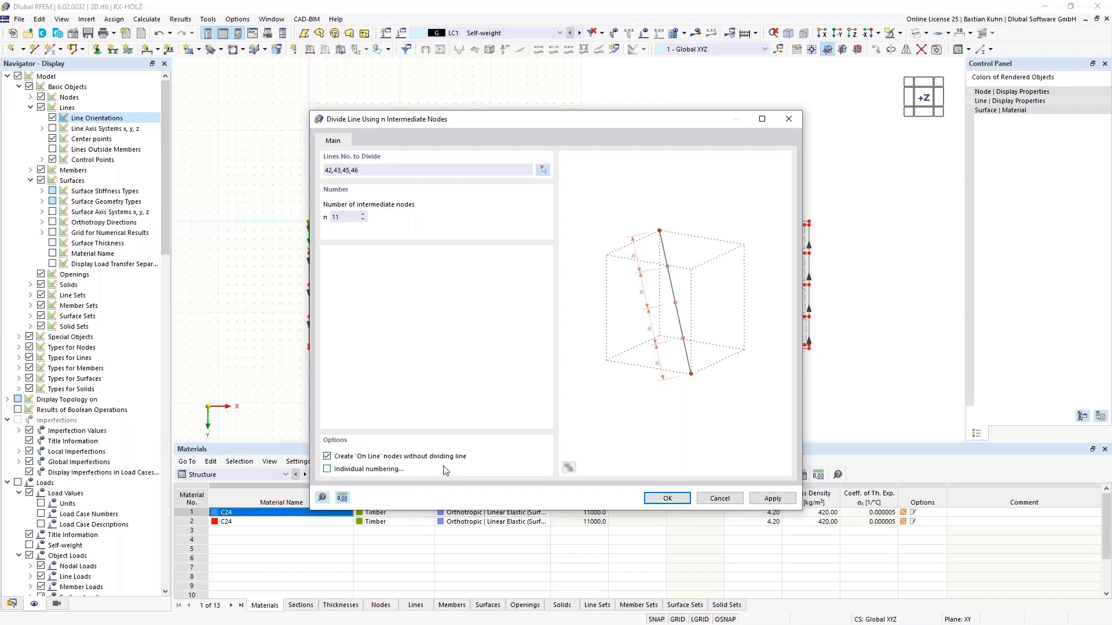
left_click(666, 499)
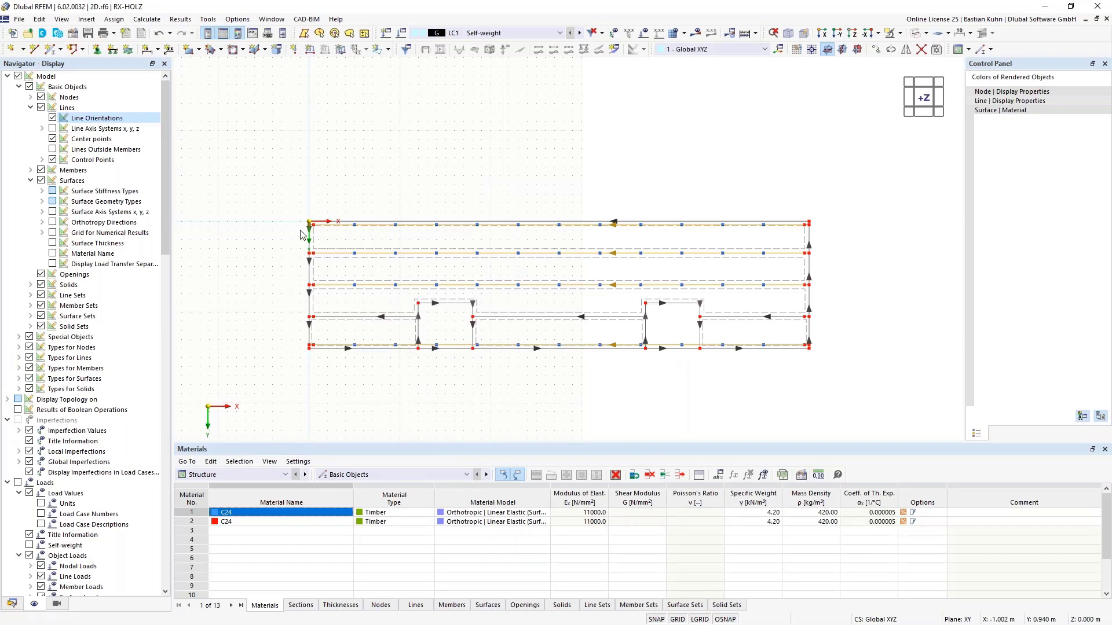
Step: Examine the new nodes and line ends at the corners along both short edges of the slab
scroll(303, 234, "up", 2)
scroll(278, 249, "up", 3)
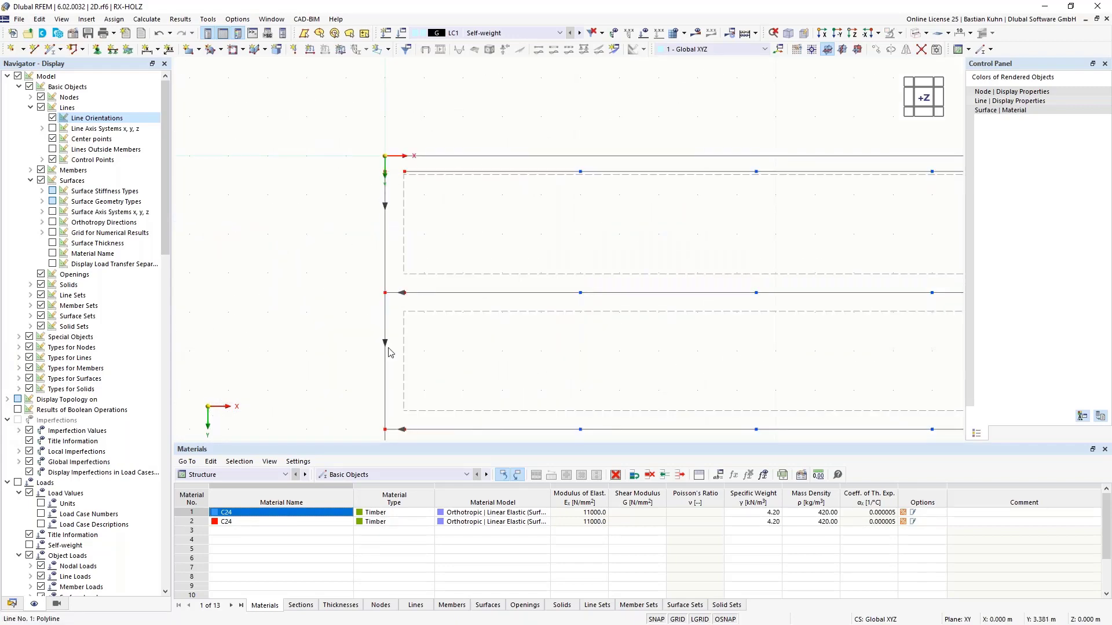
scroll(385, 344, "down", 3)
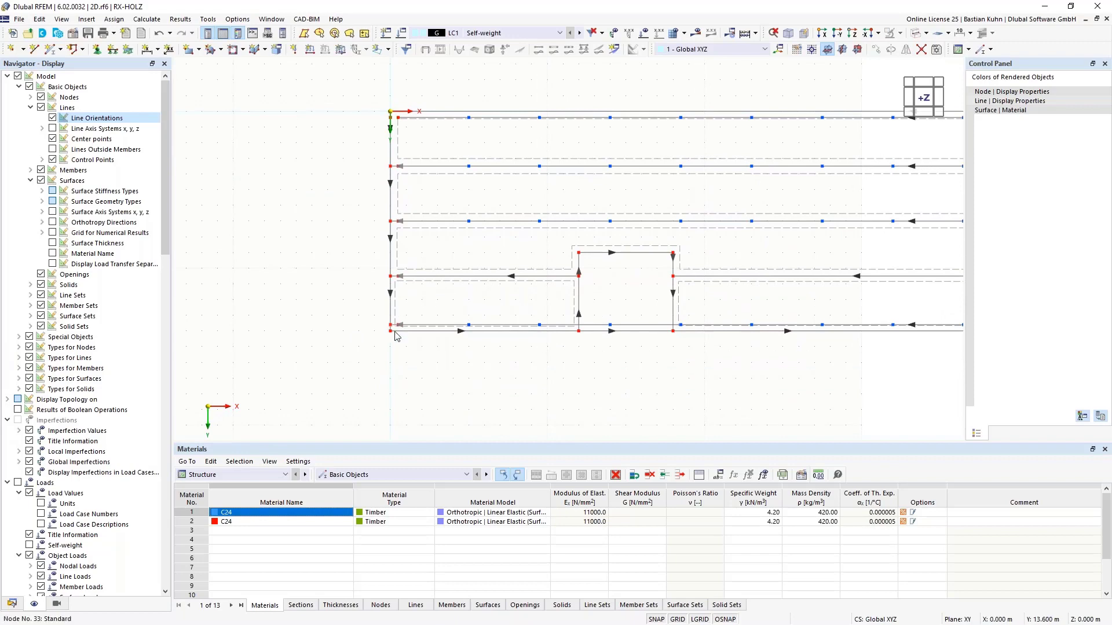
scroll(390, 329, "up", 3)
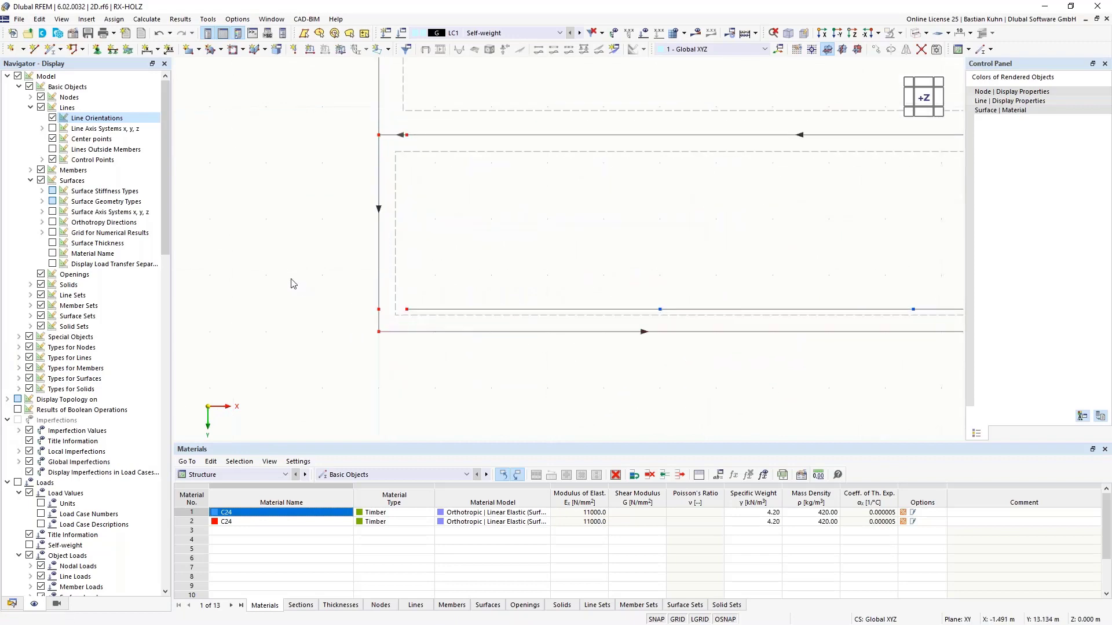
scroll(290, 280, "down", 5)
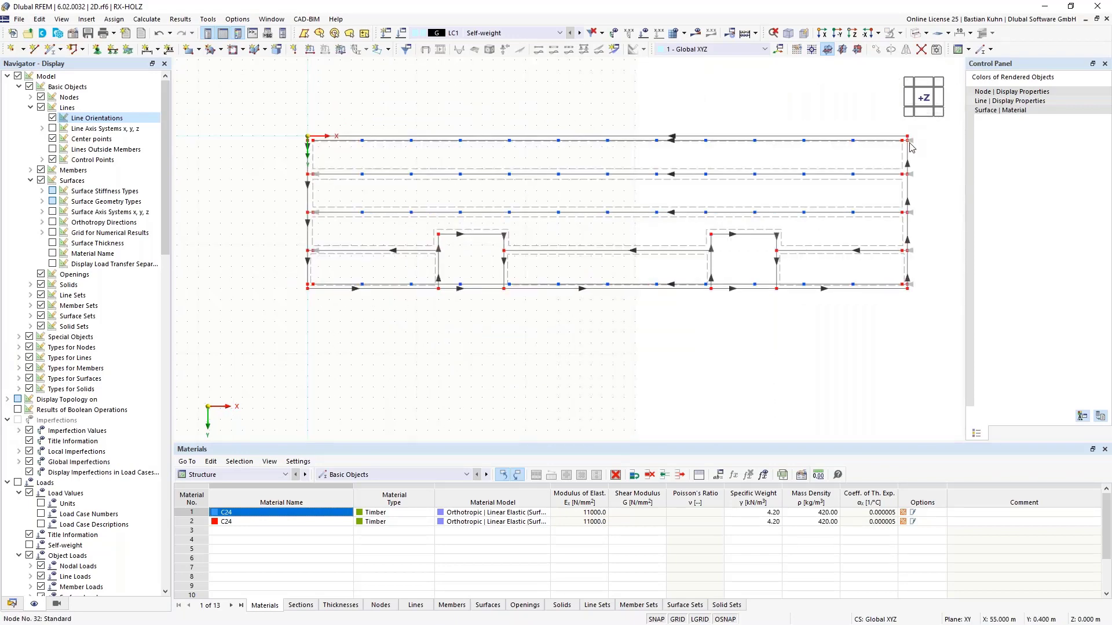
scroll(889, 137, "up", 4)
scroll(883, 141, "down", 4)
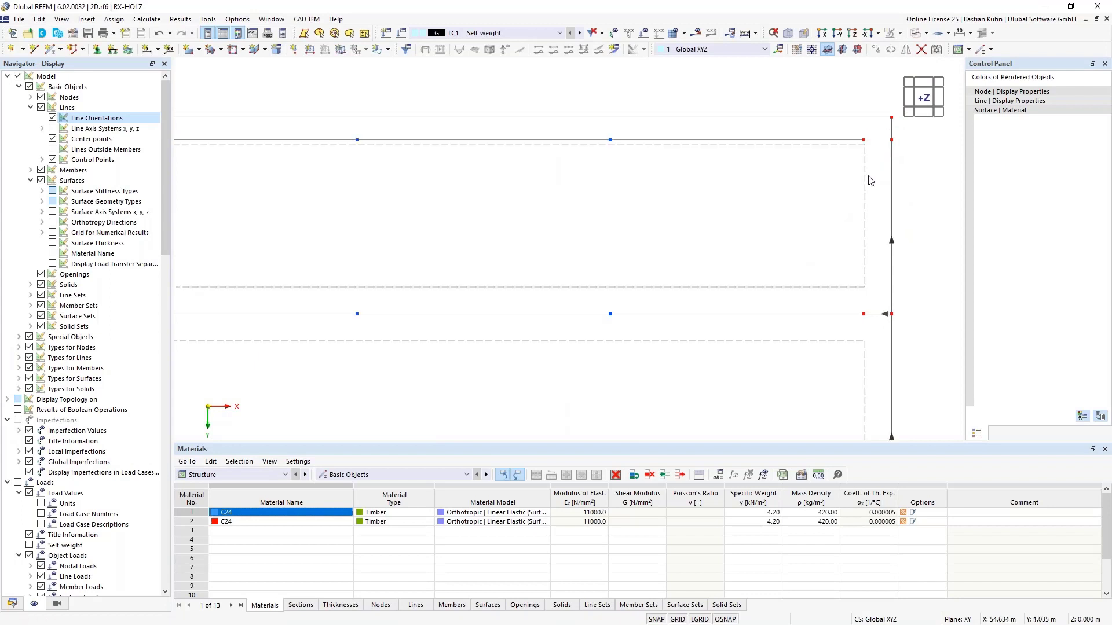
scroll(770, 277, "up", 3)
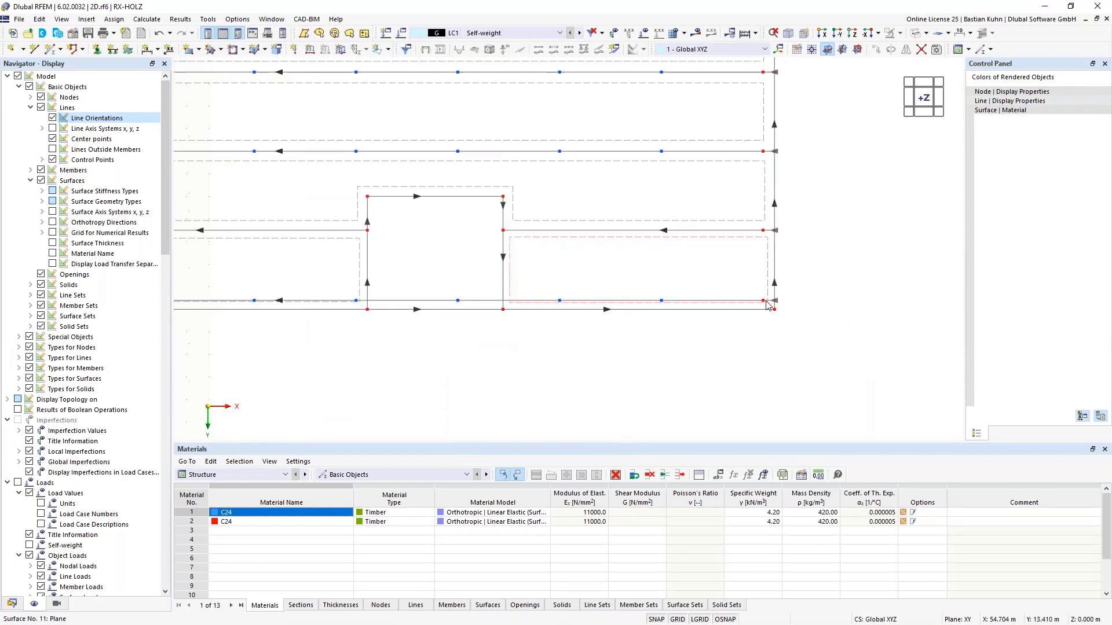
scroll(688, 343, "down", 3)
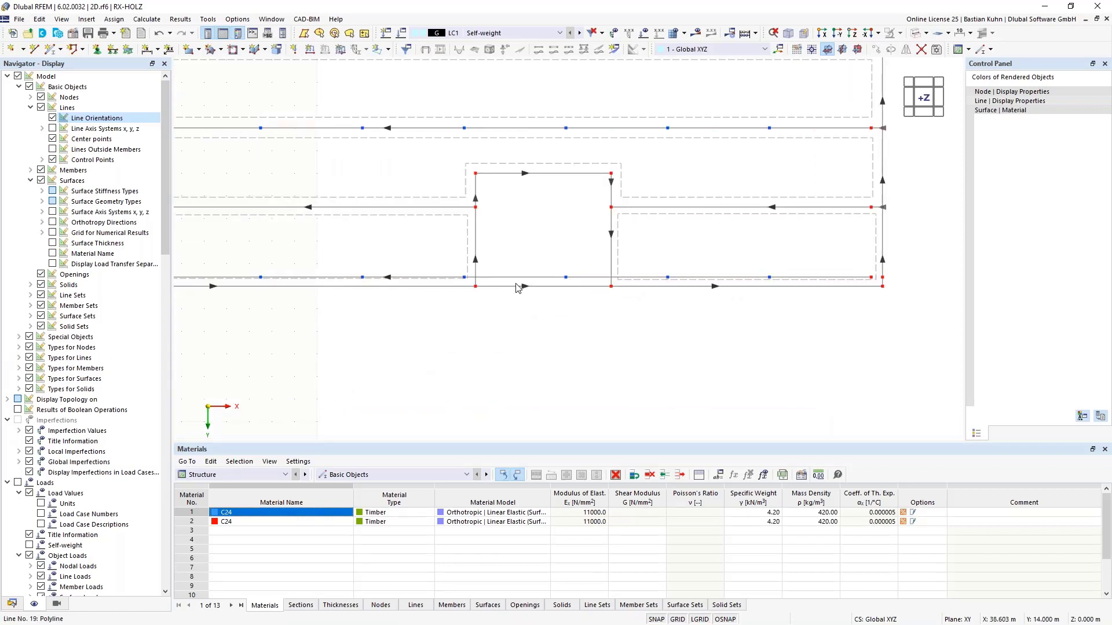
Step: Connect the intersecting lines at the open ends of both cut-outs, where the inner longitudinal line crosses the cut-out sides
scroll(651, 339, "down", 5)
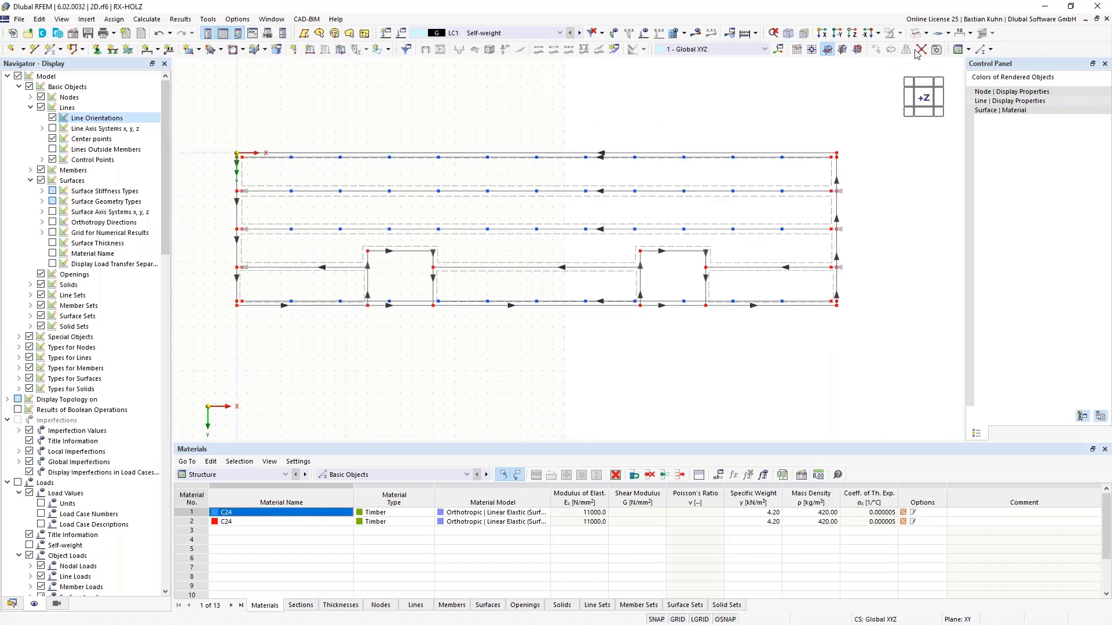
left_click_drag(715, 335, 632, 252)
left_click_drag(439, 320, 347, 238)
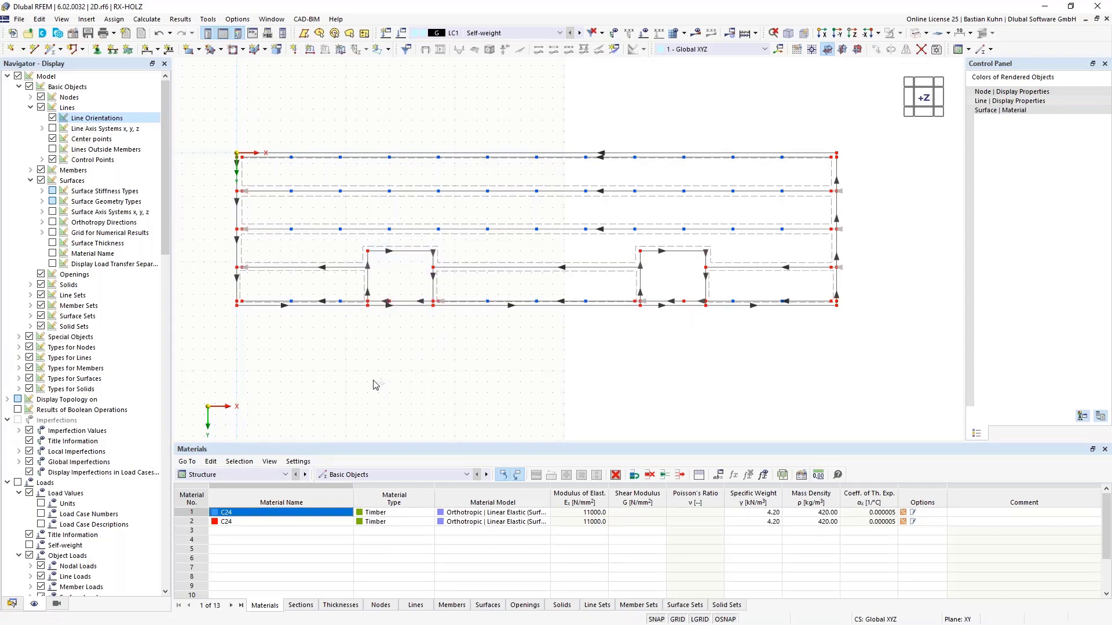
Step: Copy the seven 'On Line' nodes beside and between the cut-outs on the inner edge line once, -3.1 m in the Y direction
scroll(346, 331, "up", 2)
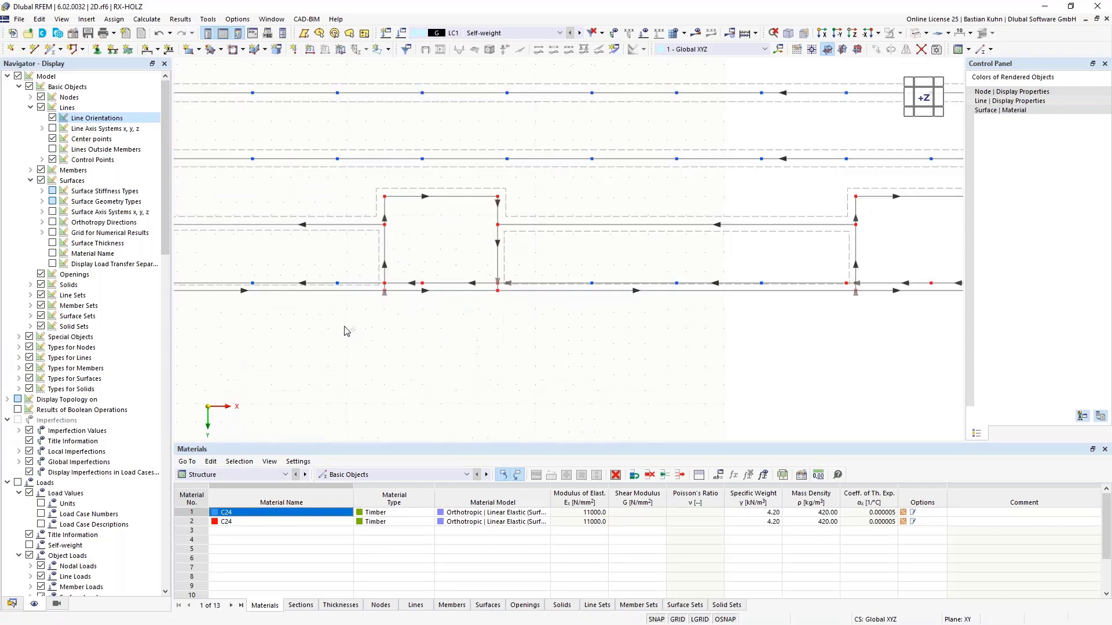
left_click(253, 284)
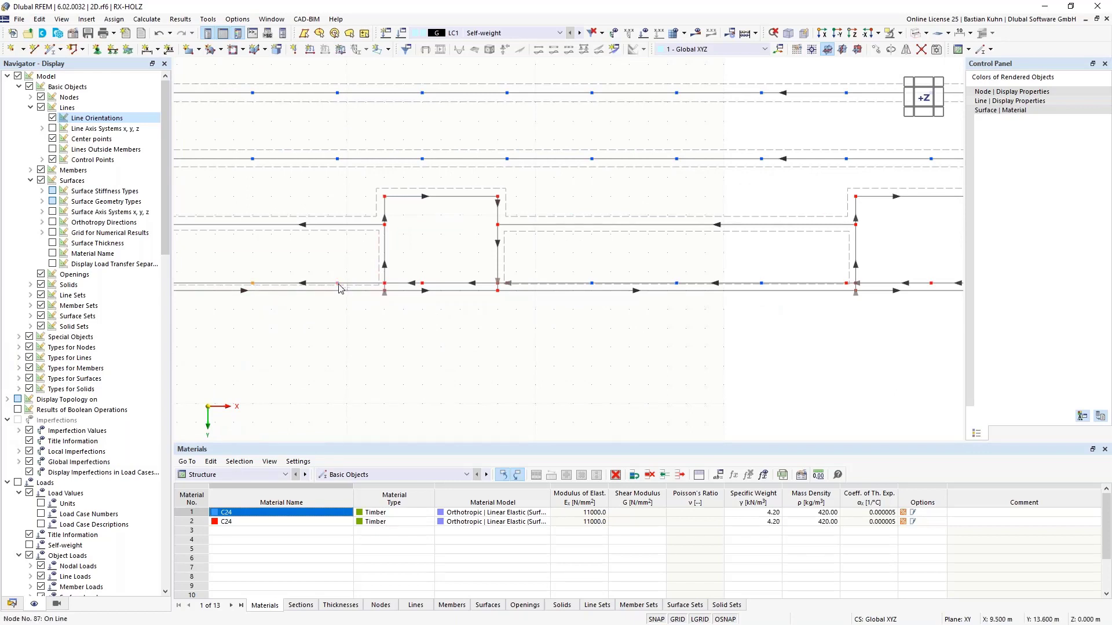
left_click(338, 283)
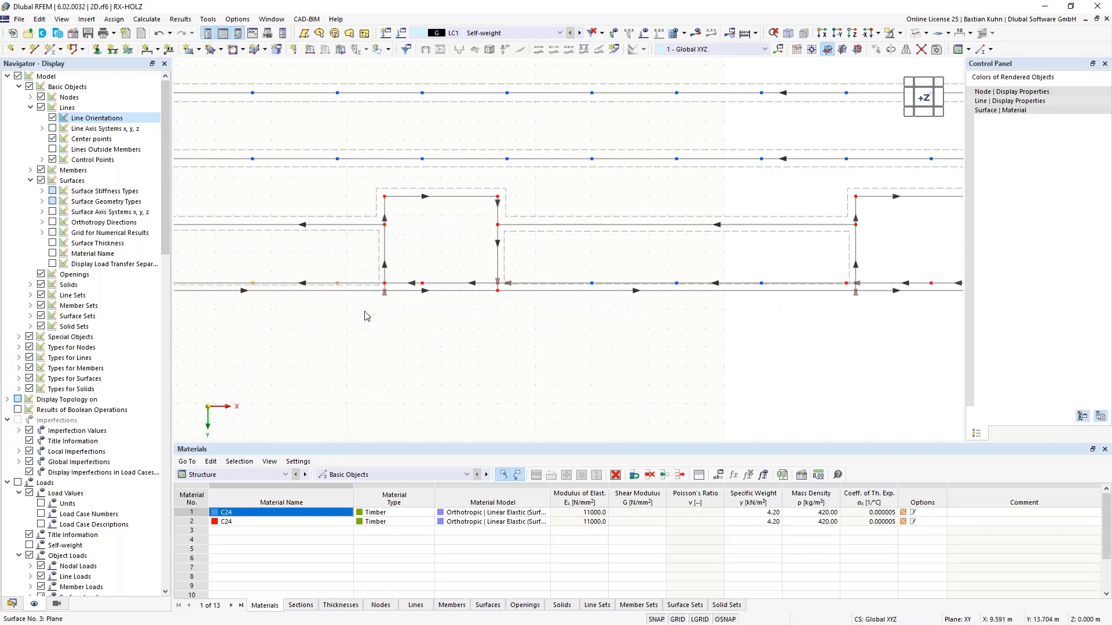
left_click(593, 283)
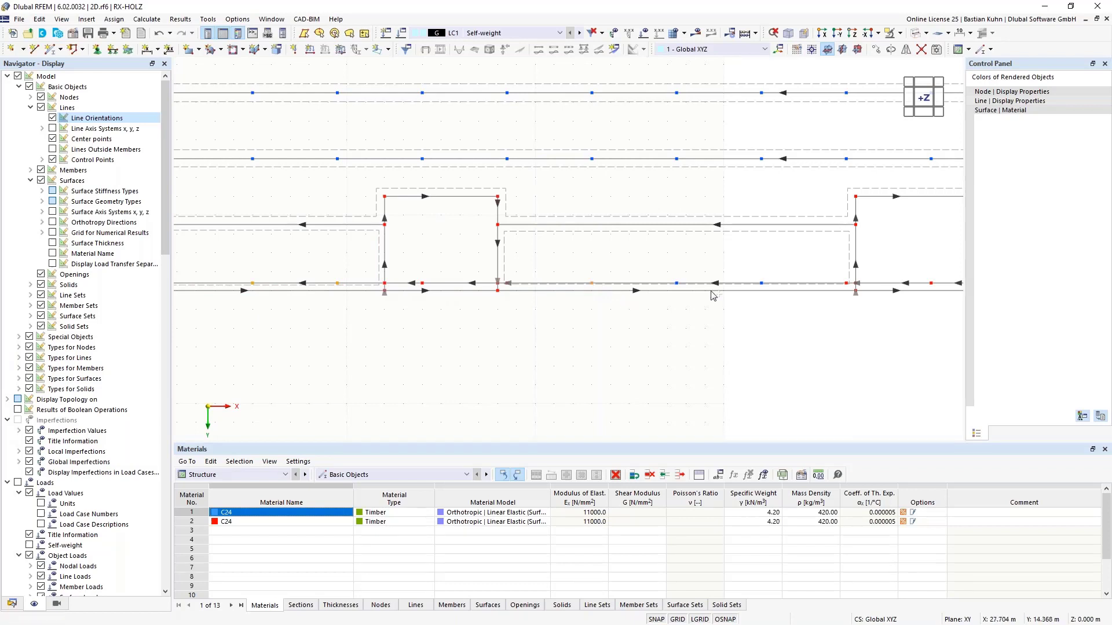
left_click(677, 284)
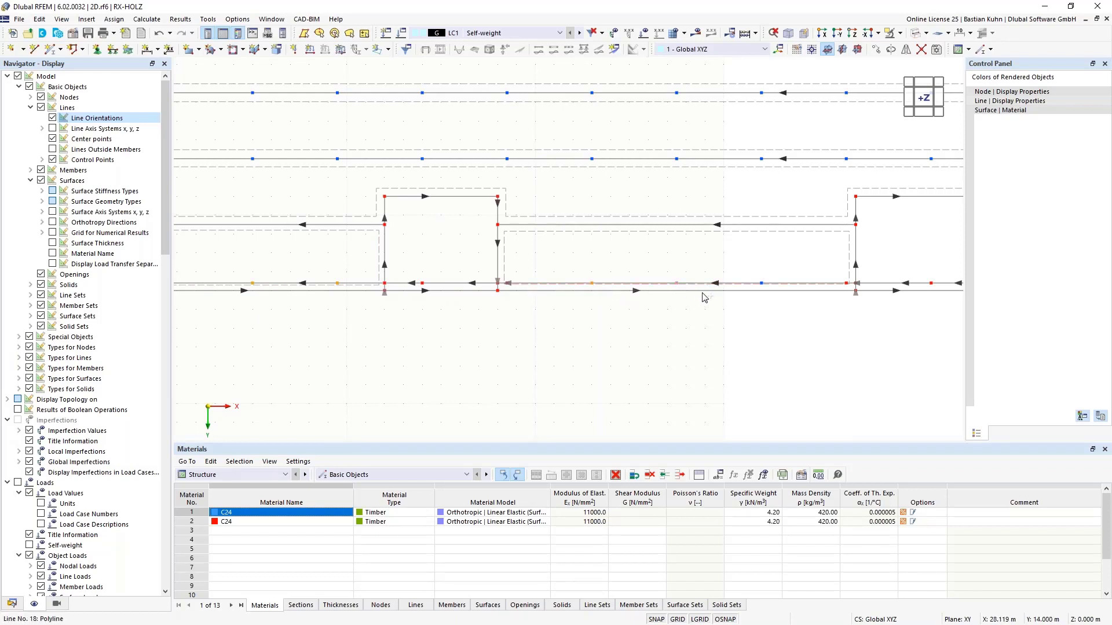
left_click(762, 284)
scroll(702, 330, "down", 5)
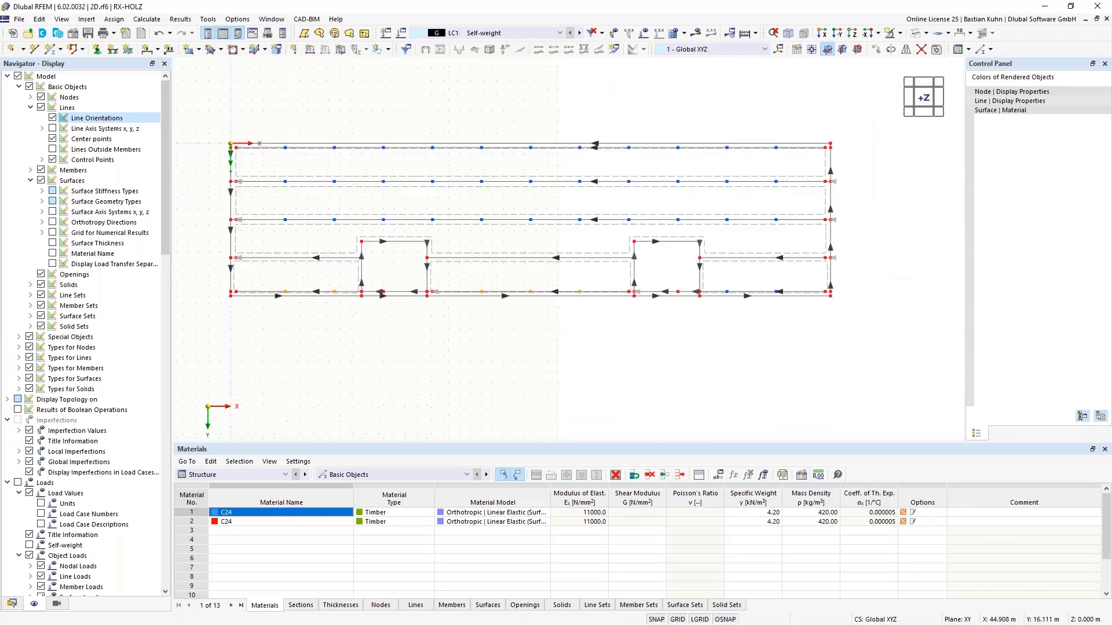
left_click(727, 292)
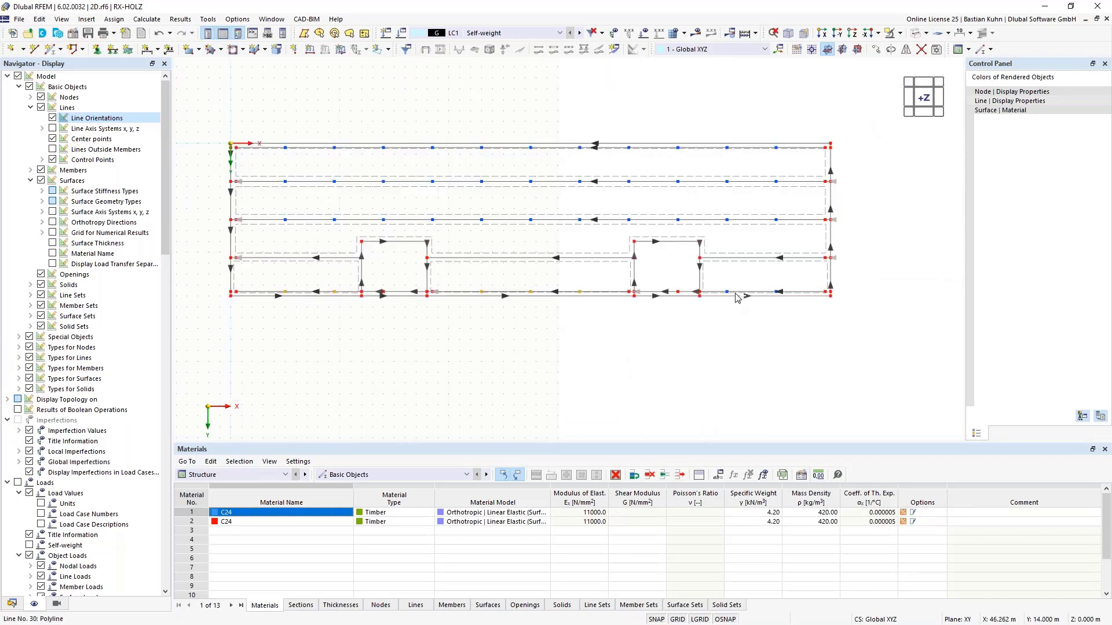
right_click(779, 296)
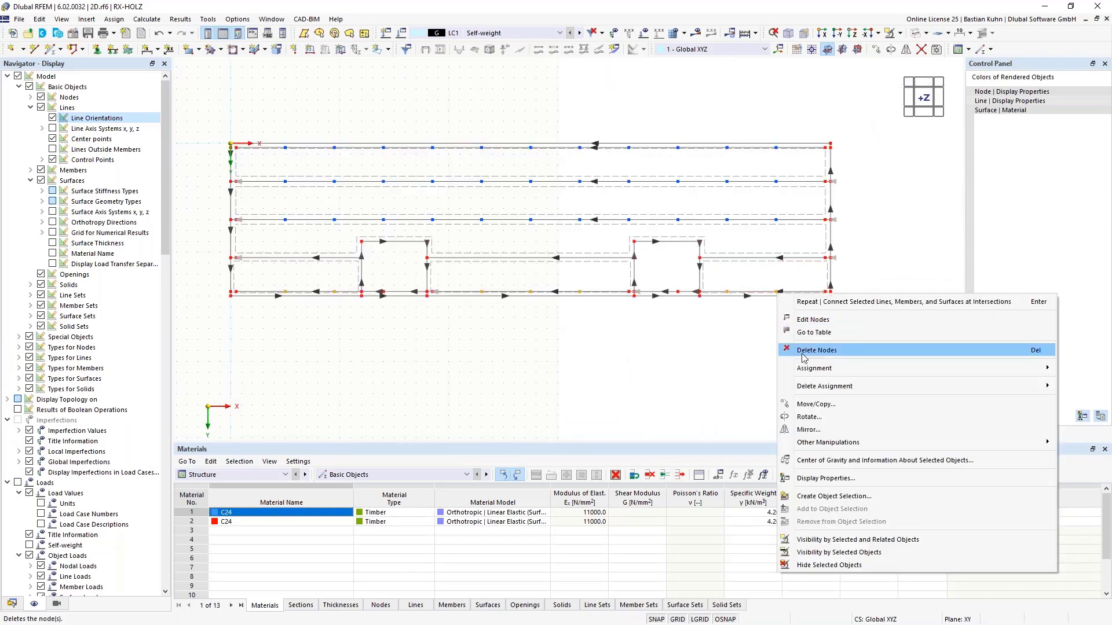
left_click(805, 405)
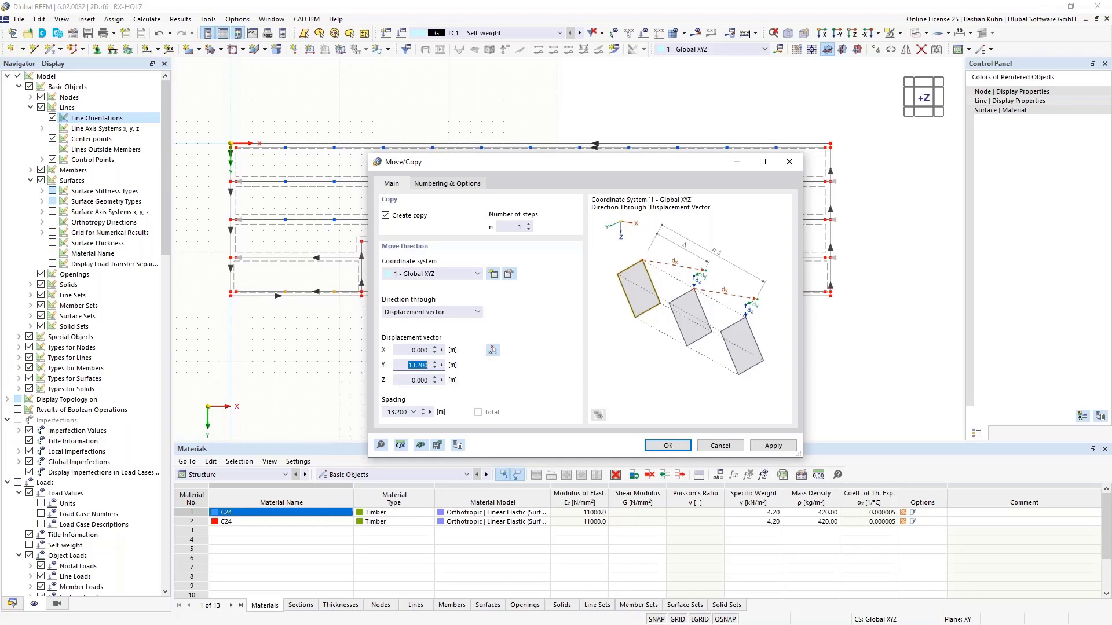
type("-3,1")
left_click(658, 447)
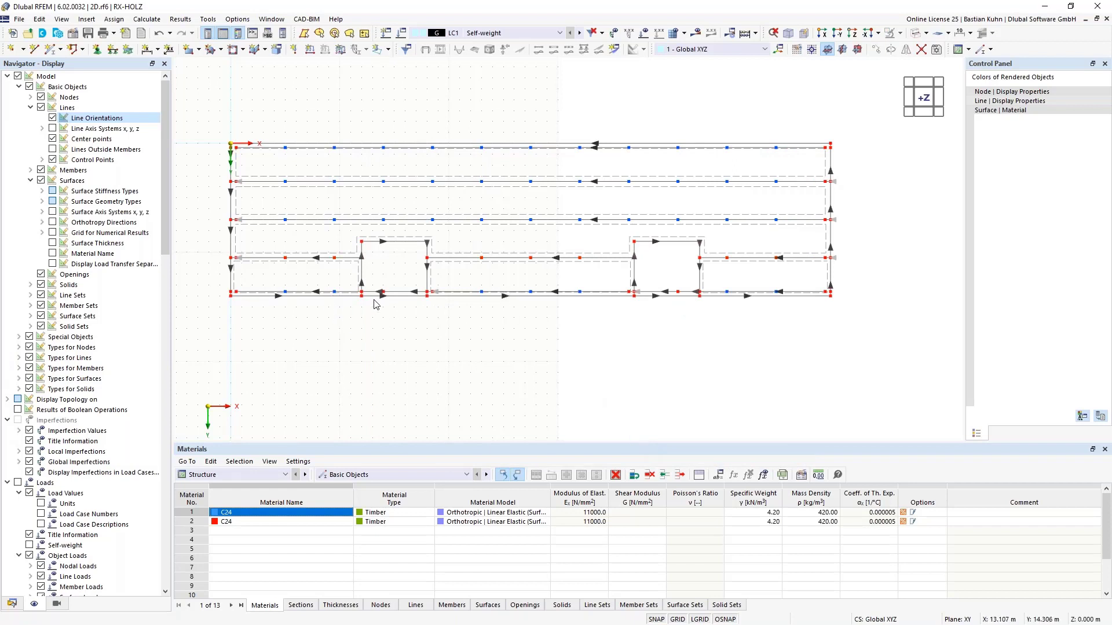
Step: Connect the inner edge line with its nodes in the two end bays outside the cut-outs
scroll(373, 303, "up", 5)
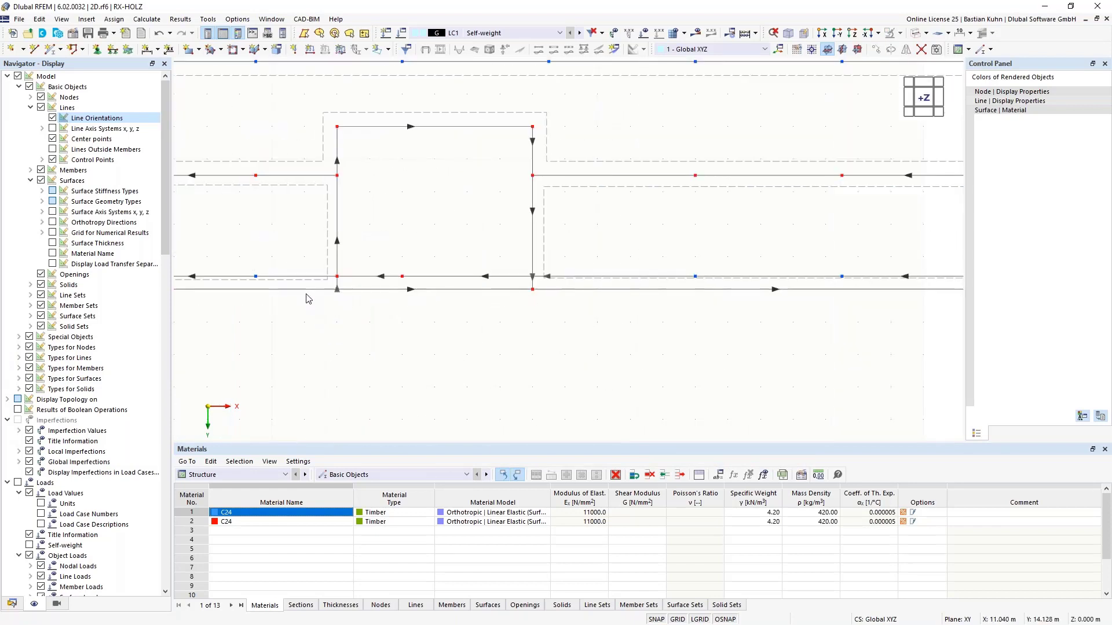
scroll(305, 294, "down", 2)
scroll(521, 298, "down", 3)
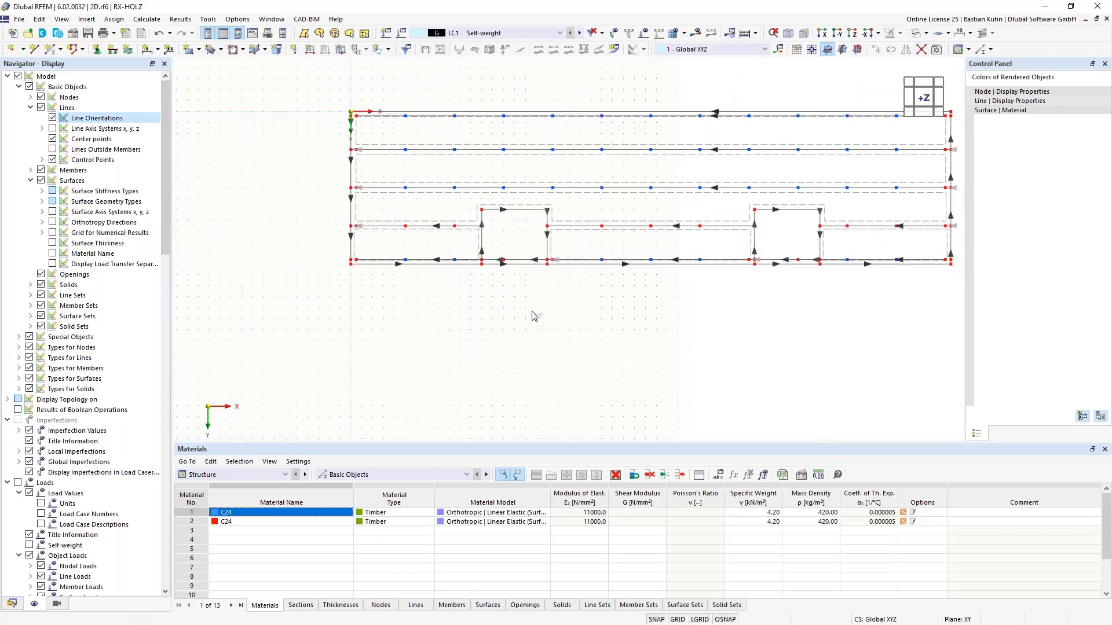
left_click_drag(493, 292, 382, 253)
left_click_drag(931, 276, 823, 234)
scroll(923, 271, "up", 1)
middle_click_drag(923, 272, 734, 320)
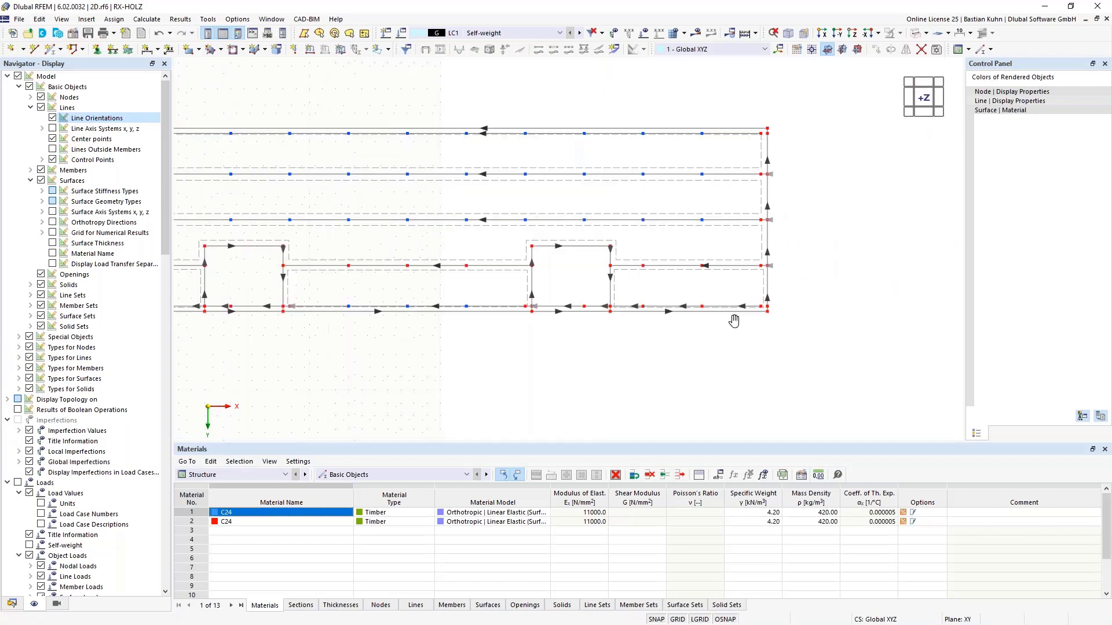
Step: Delete the inner edge line's segments and node crossing the opening of the right-hand cut-out
scroll(734, 321, "up", 2)
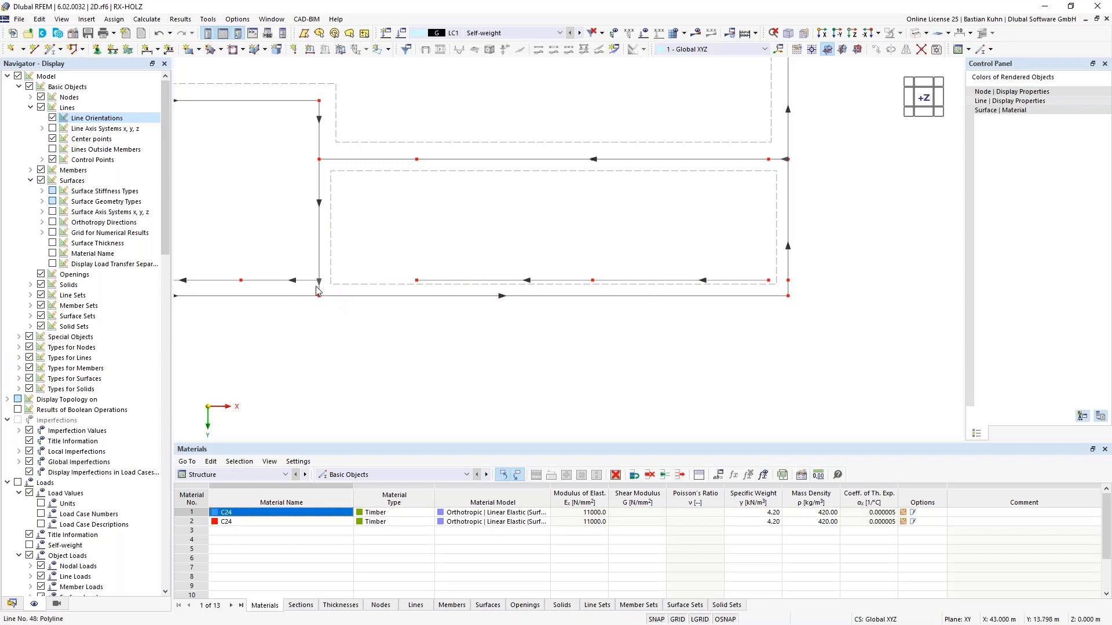
scroll(296, 344, "down", 2)
middle_click_drag(401, 333, 606, 298)
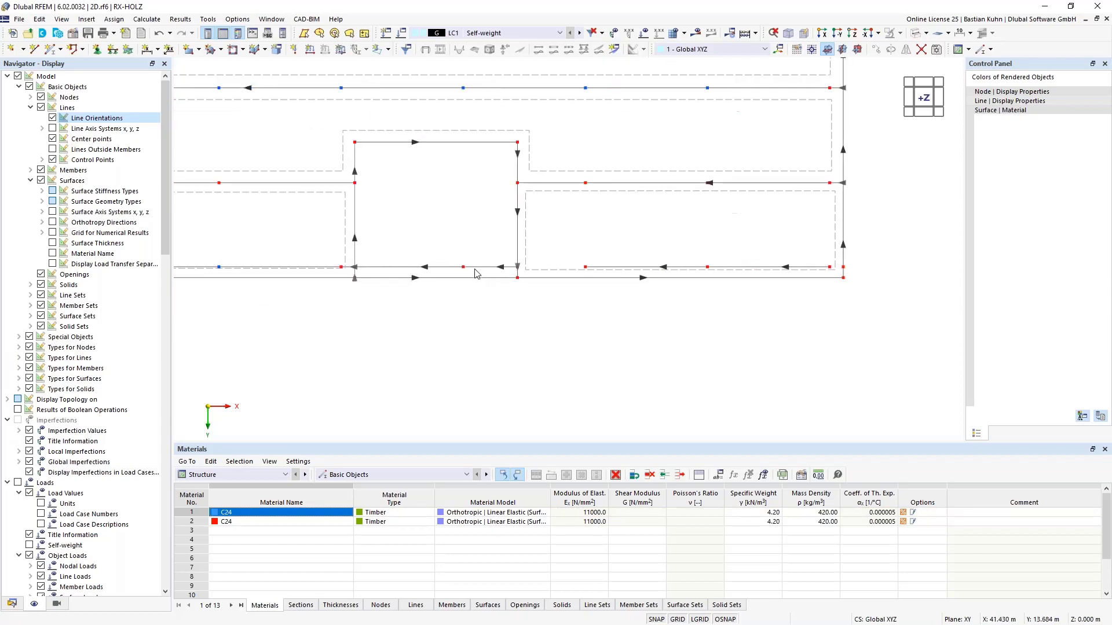
scroll(478, 273, "up", 3)
left_click_drag(480, 274, 379, 262)
key("Delete")
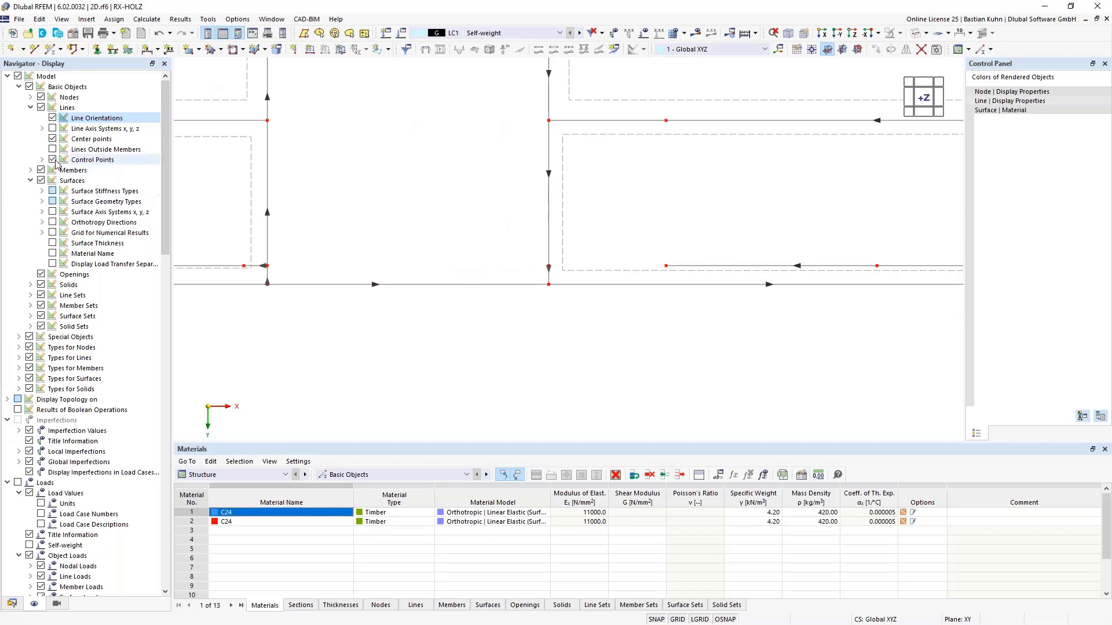
Step: Hide the line orientations and clear the leftover inner edge line segments at the right-hand cut-out and across the left-hand one
left_click(52, 118)
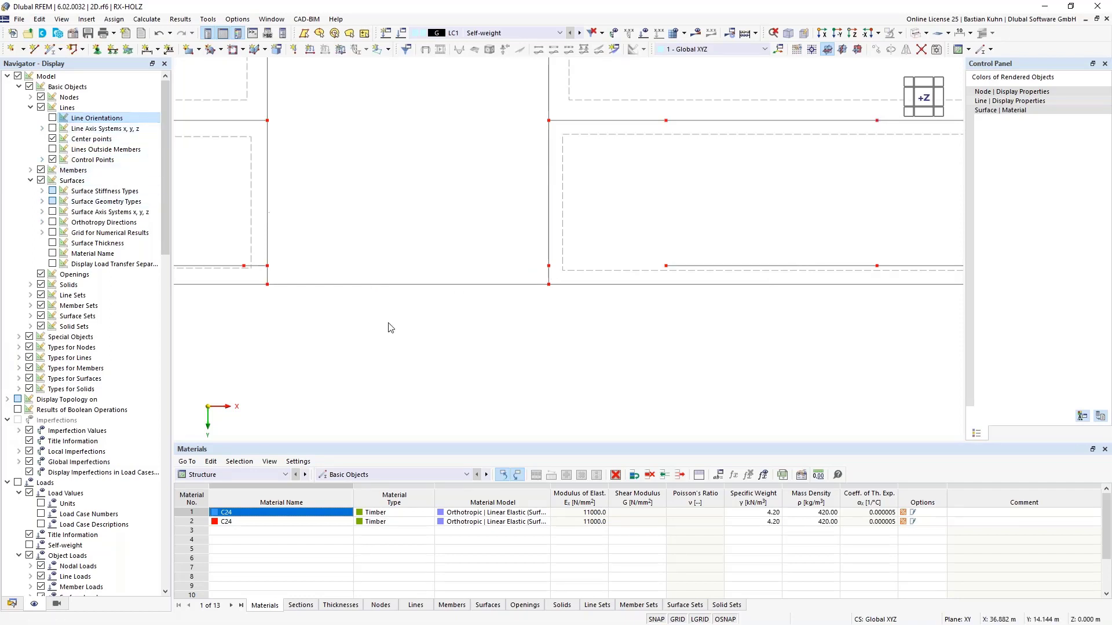
left_click(267, 266)
left_click(548, 266)
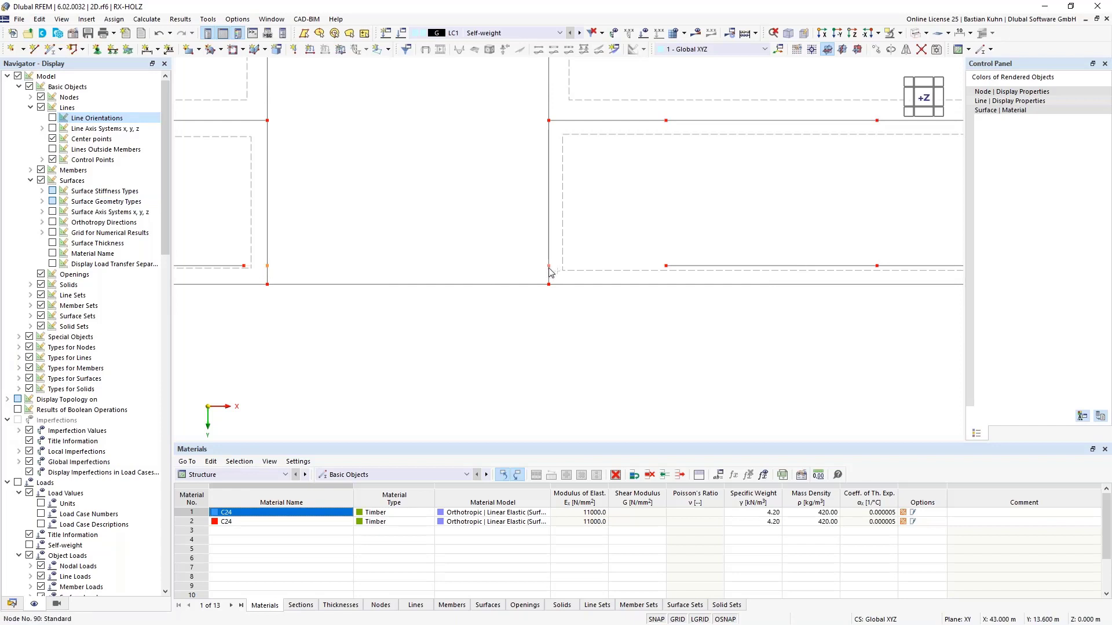
scroll(549, 272, "down", 3)
middle_click_drag(483, 347, 791, 295)
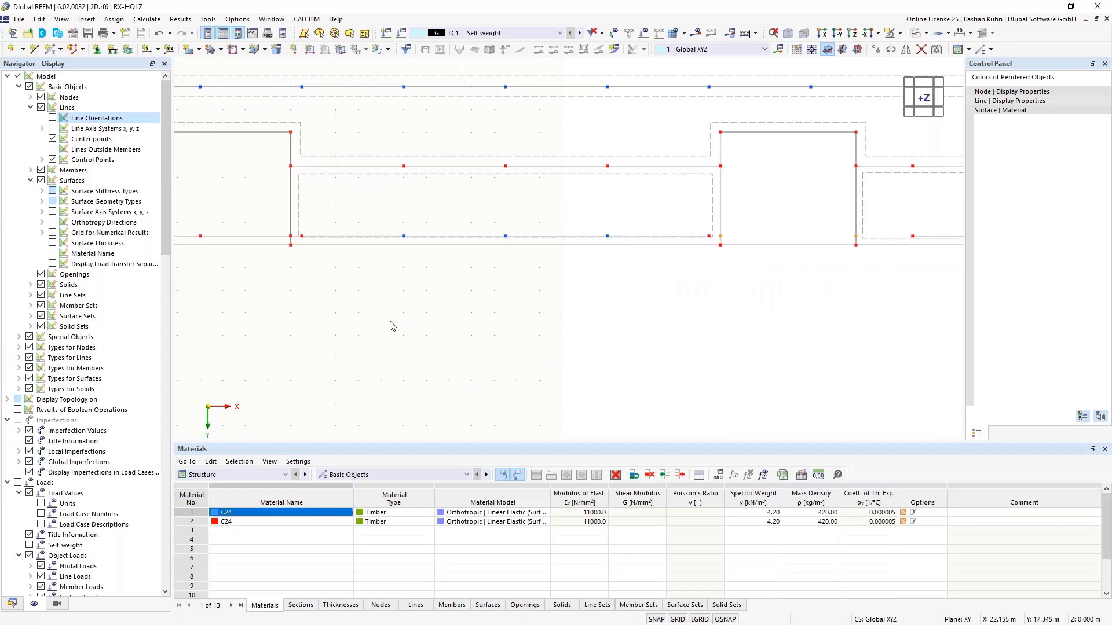
scroll(389, 321, "down", 1)
middle_click_drag(389, 322, 546, 321)
left_click(469, 311)
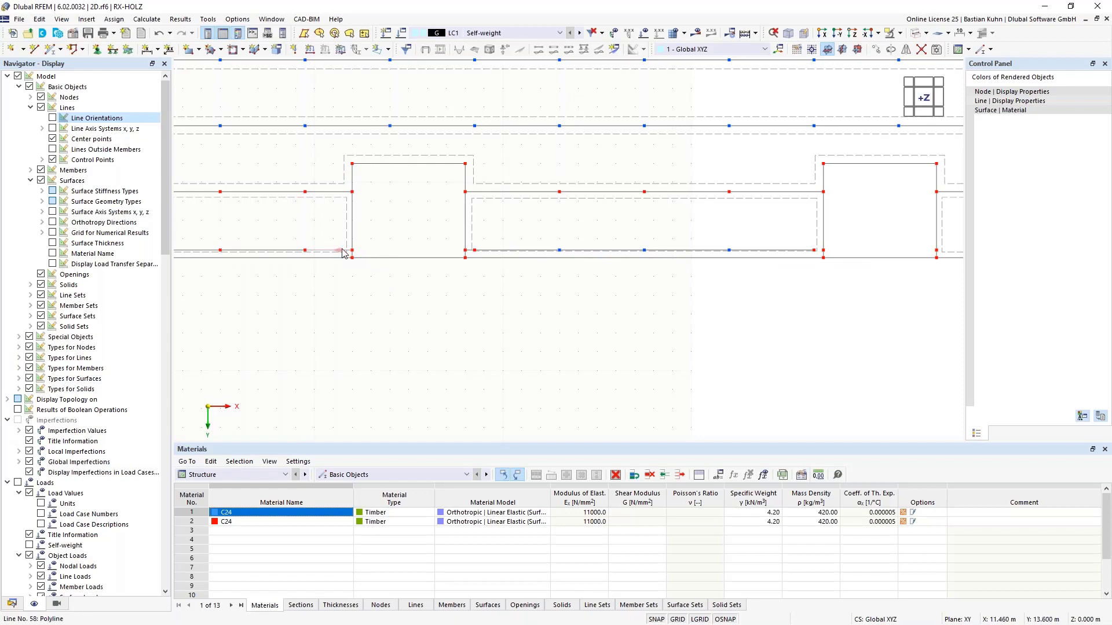
Step: Try to delete the inner edge line's end node beside the left-hand cut-out, and undo the deletion
scroll(475, 253, "up", 3)
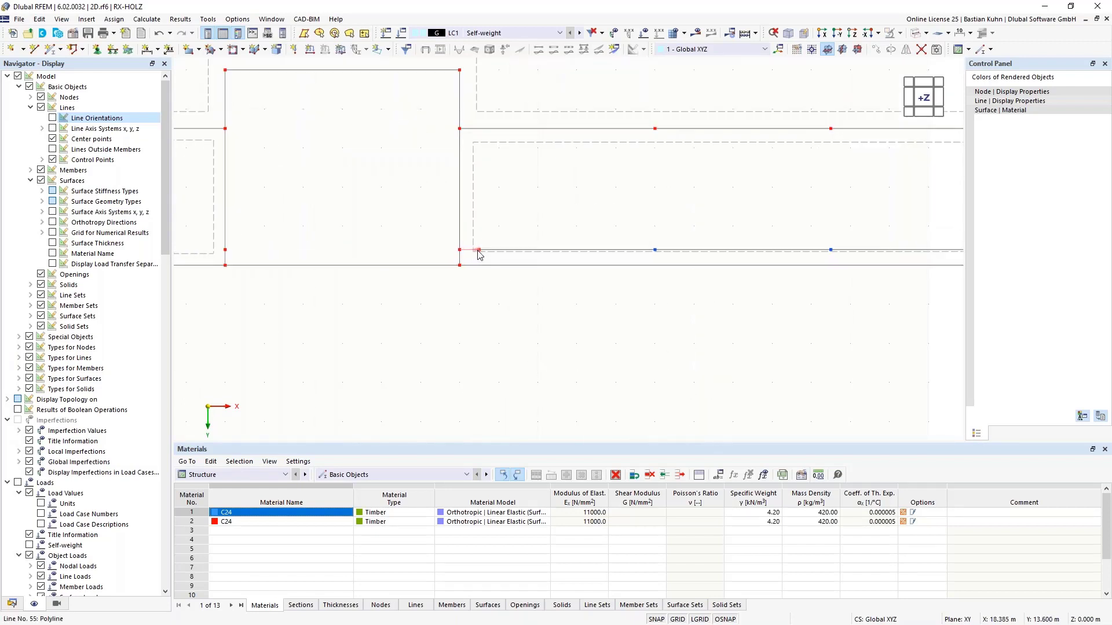
left_click(479, 251)
key("Delete")
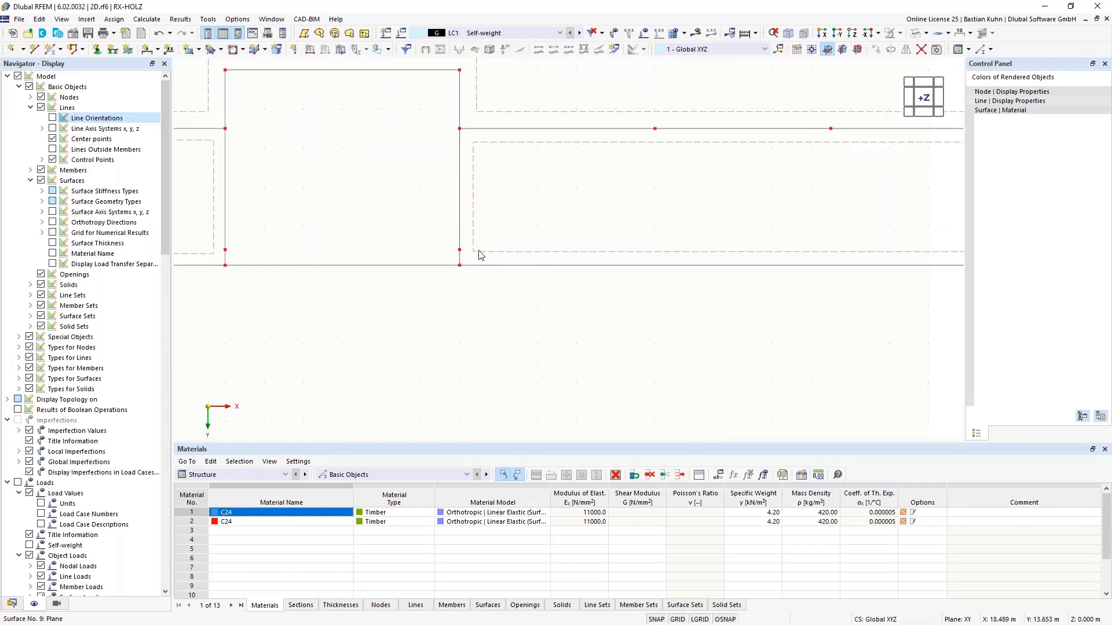
left_click(160, 35)
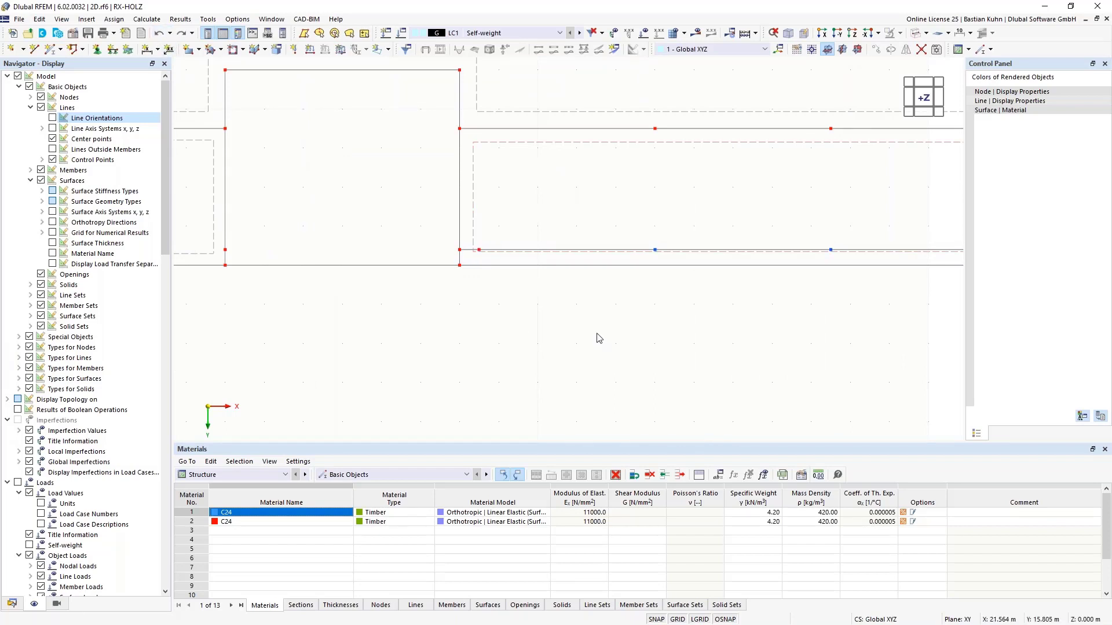
Step: Connect the inner edge line with its nodes in the middle bay between the two cut-outs
scroll(594, 331, "down", 3)
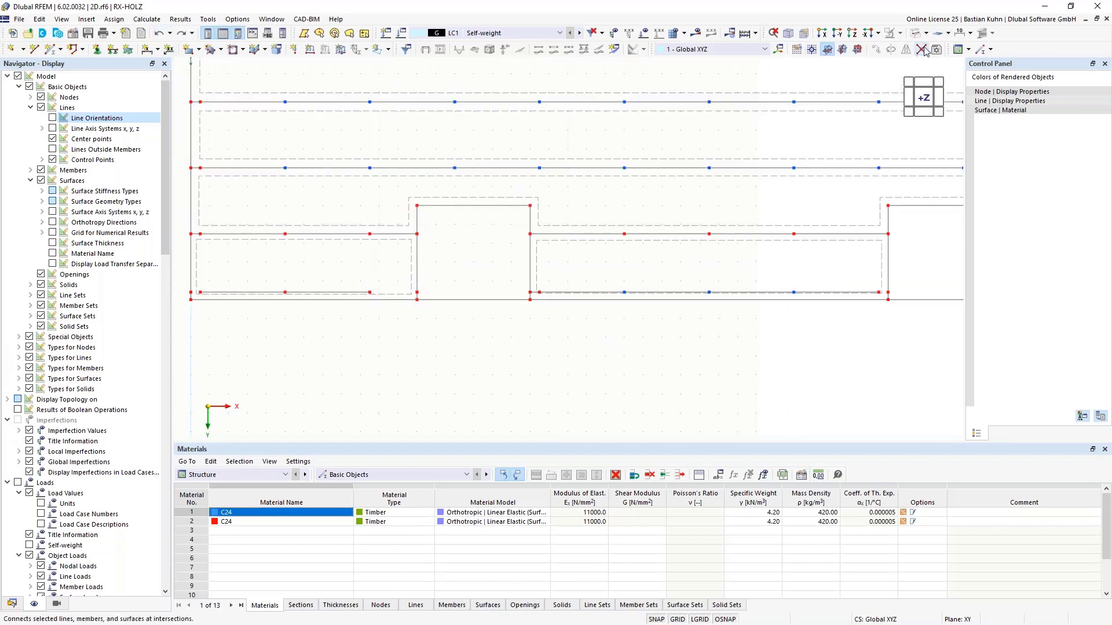
left_click_drag(859, 341, 589, 262)
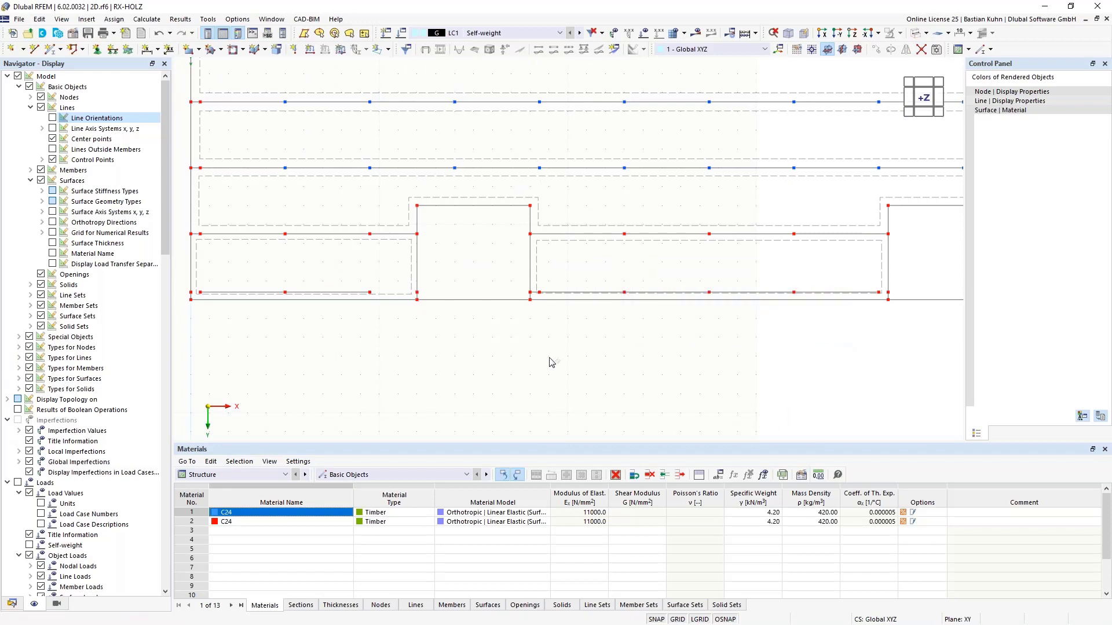
Step: Delete the leftover nodes on the sides of both cut-outs at the inner edge line, merging the joined lines
scroll(535, 315, "up", 3)
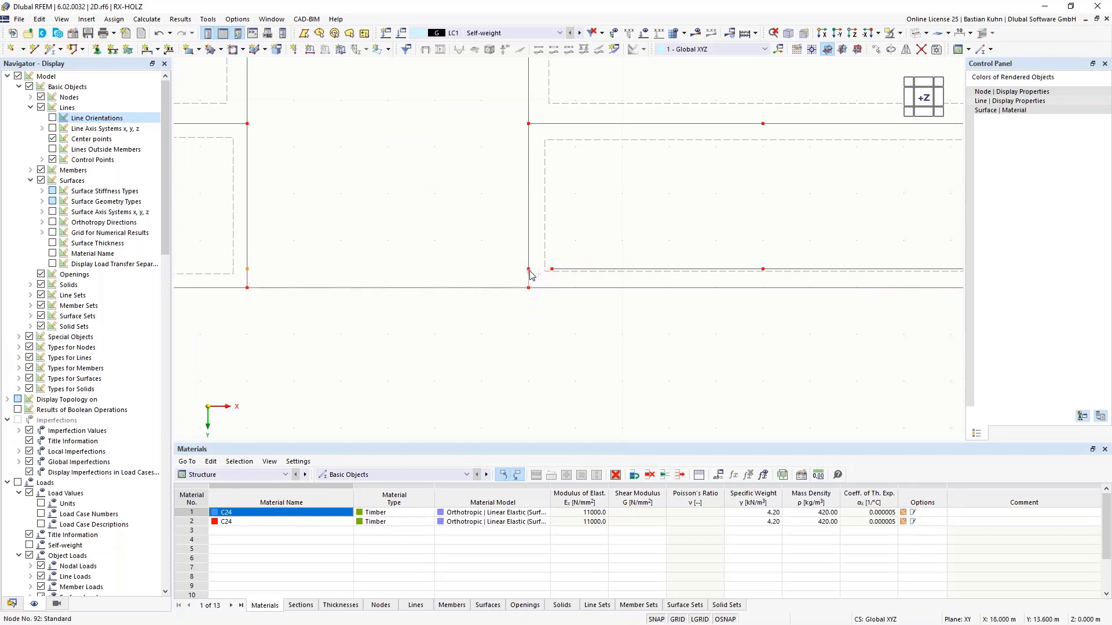
scroll(531, 274, "down", 5)
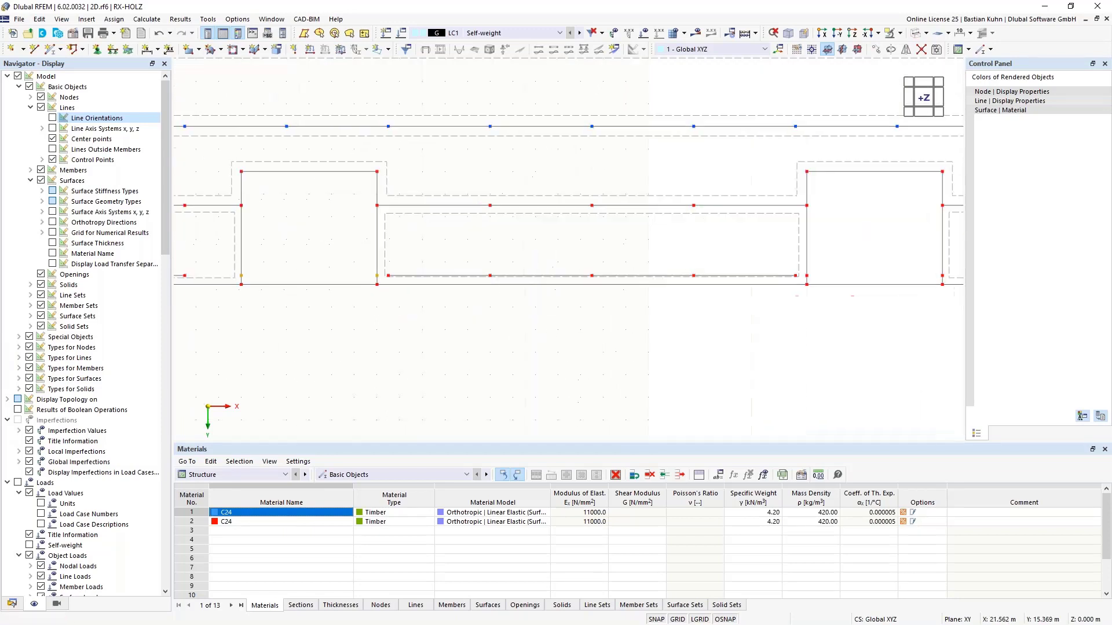
scroll(678, 288, "up", 3)
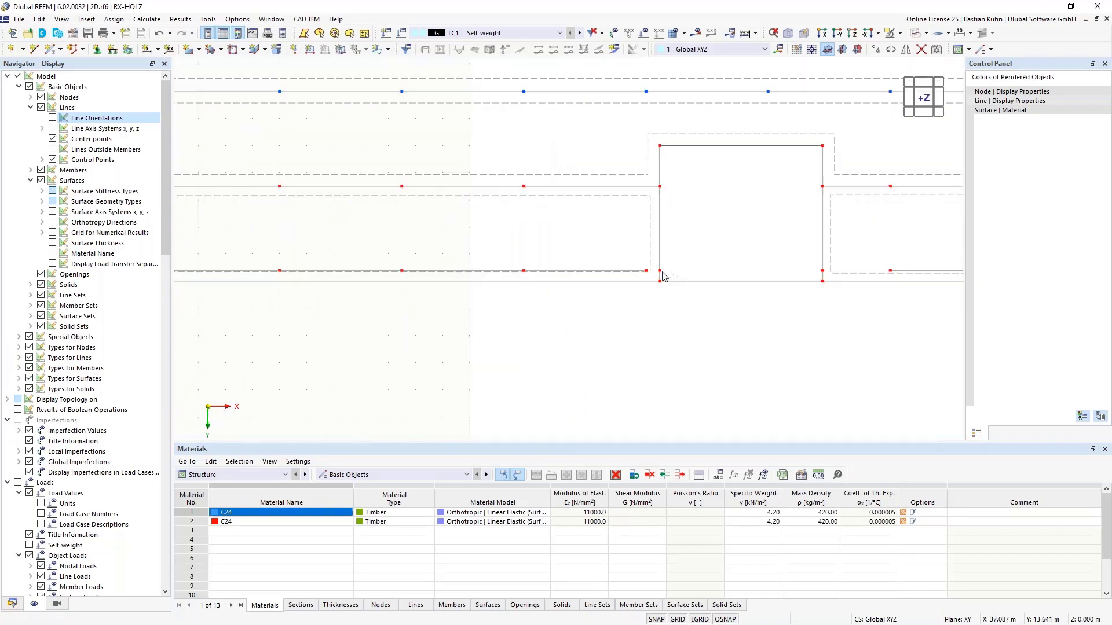
right_click(823, 274)
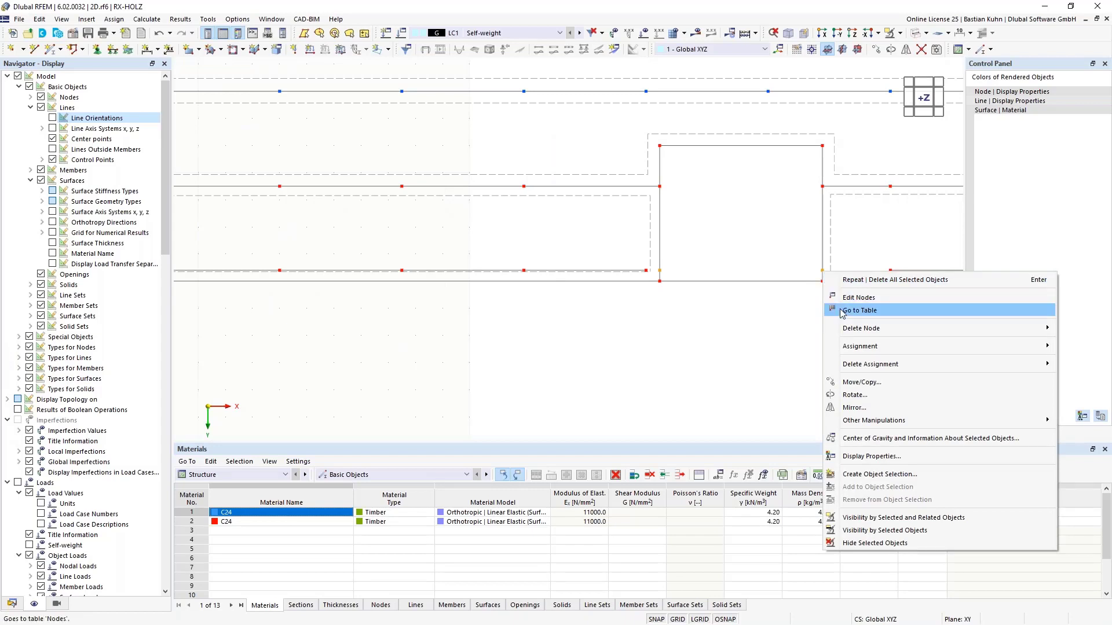
mouse_move(851, 327)
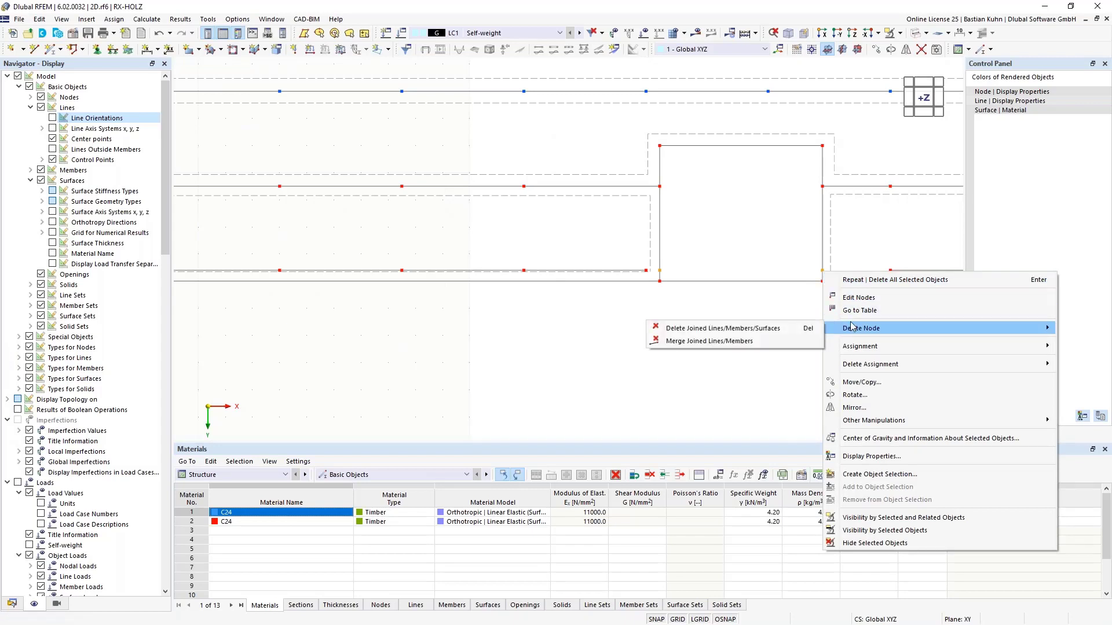
left_click(709, 341)
scroll(691, 371, "down", 1)
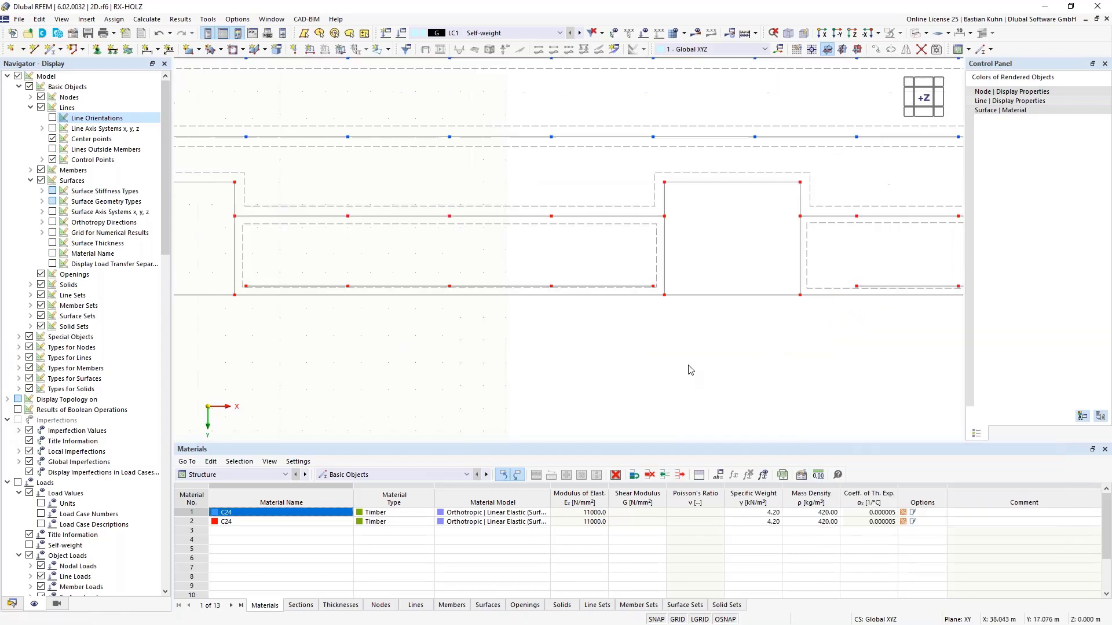
Step: Start a new line hinge and release its translations ux and uy
scroll(690, 370, "down", 1)
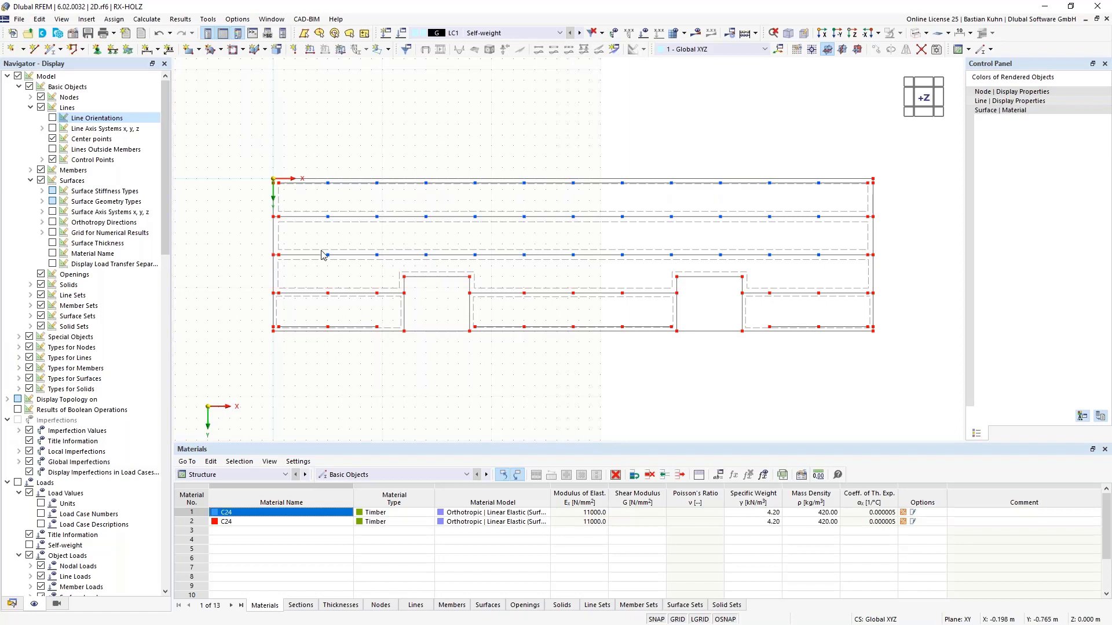
left_click(87, 20)
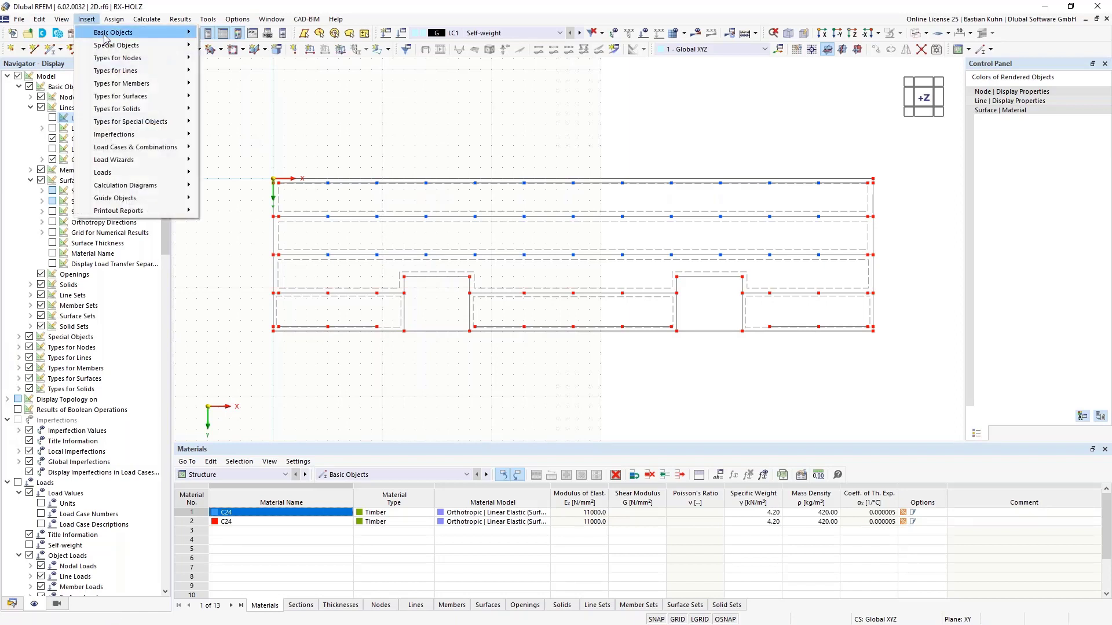
mouse_move(164, 72)
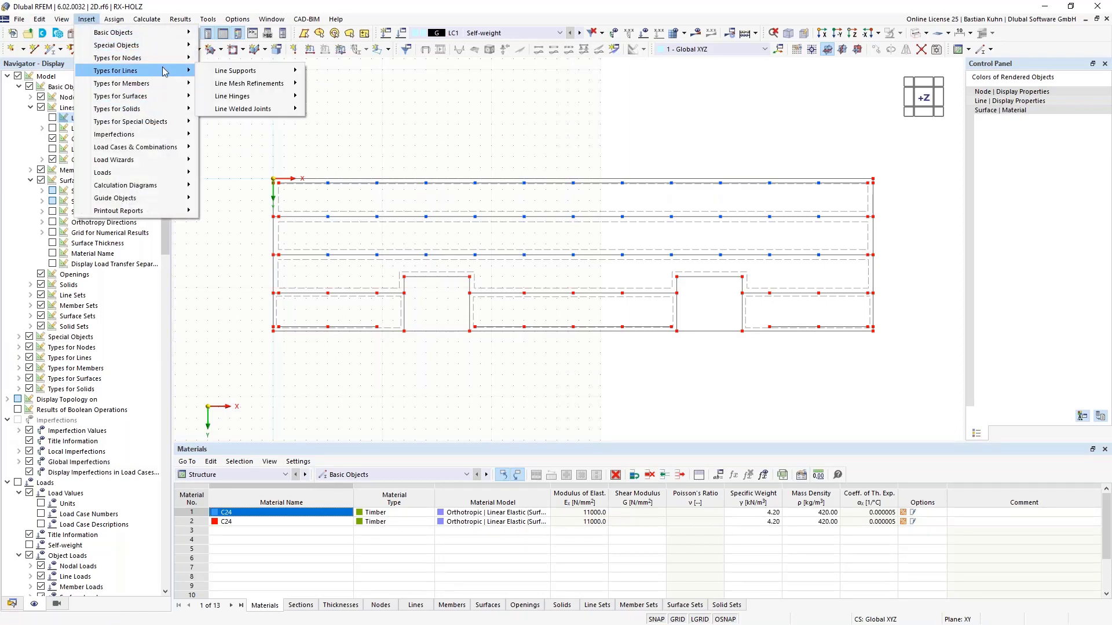
mouse_move(278, 96)
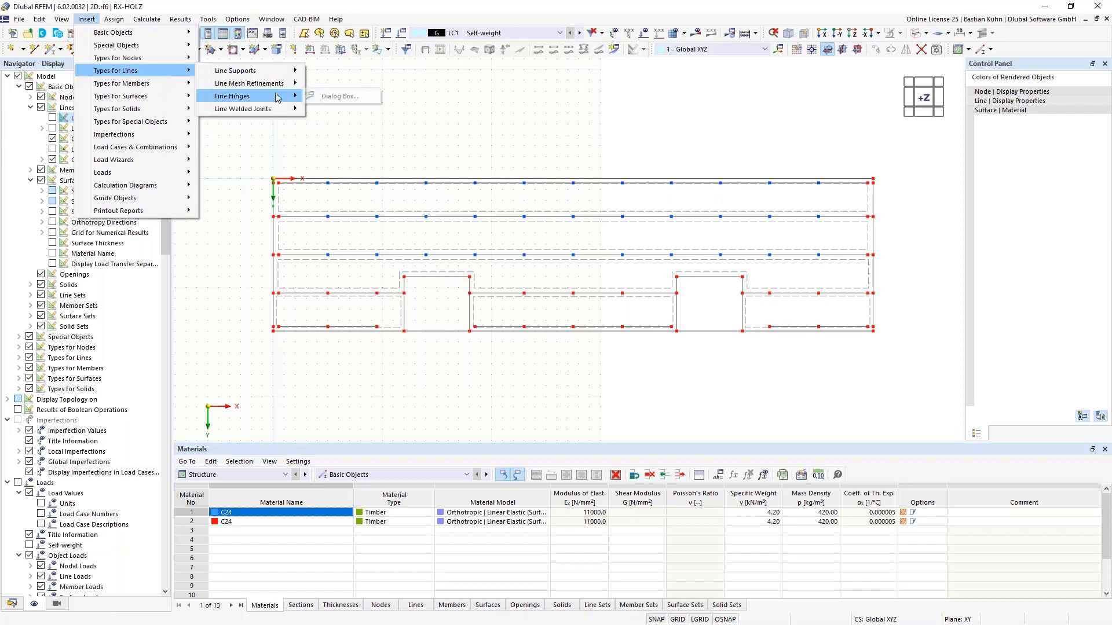
left_click(337, 96)
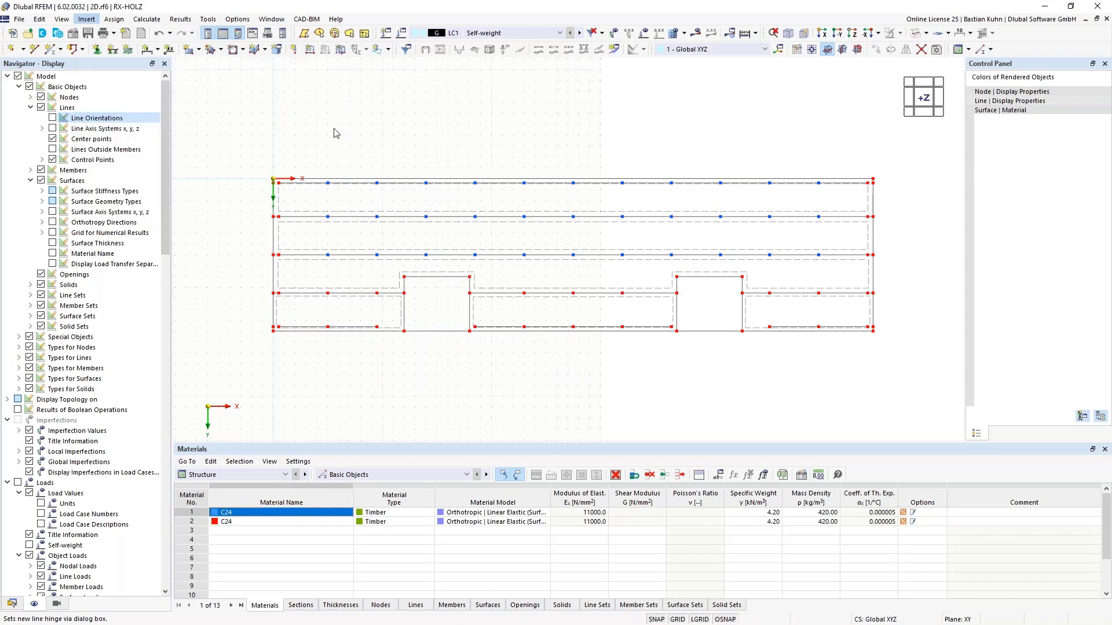
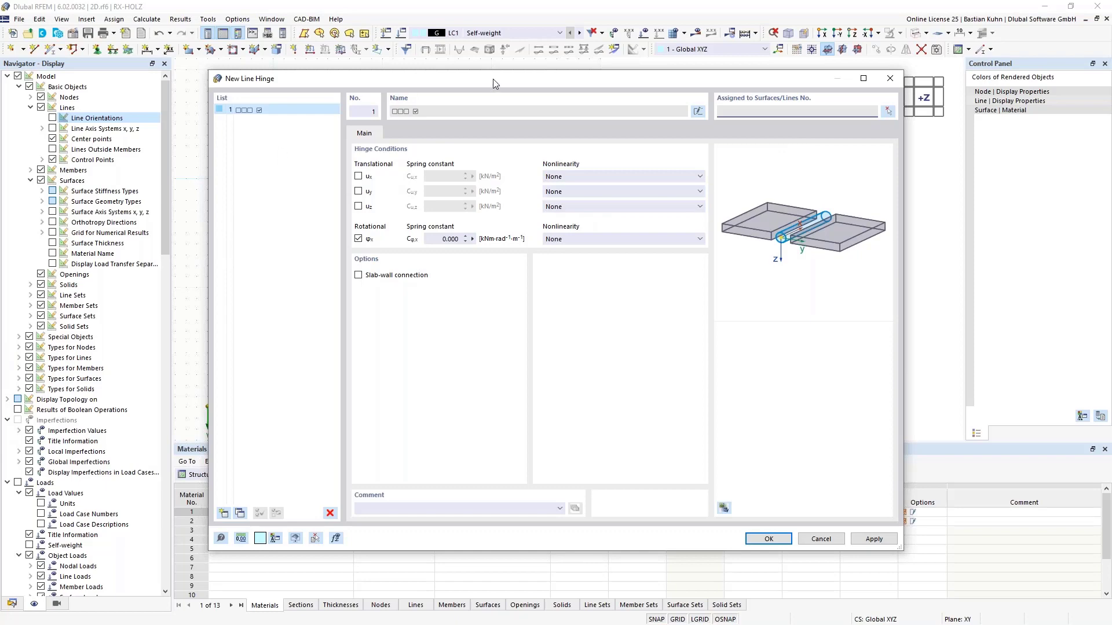
left_click_drag(492, 79, 607, 106)
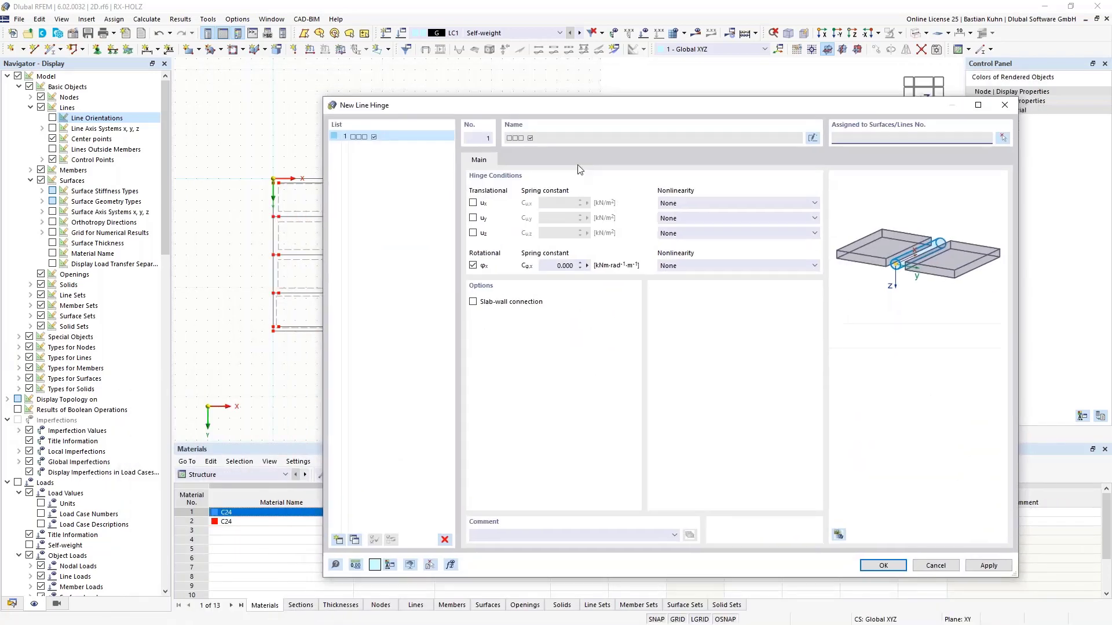
left_click_drag(578, 166, 459, 342)
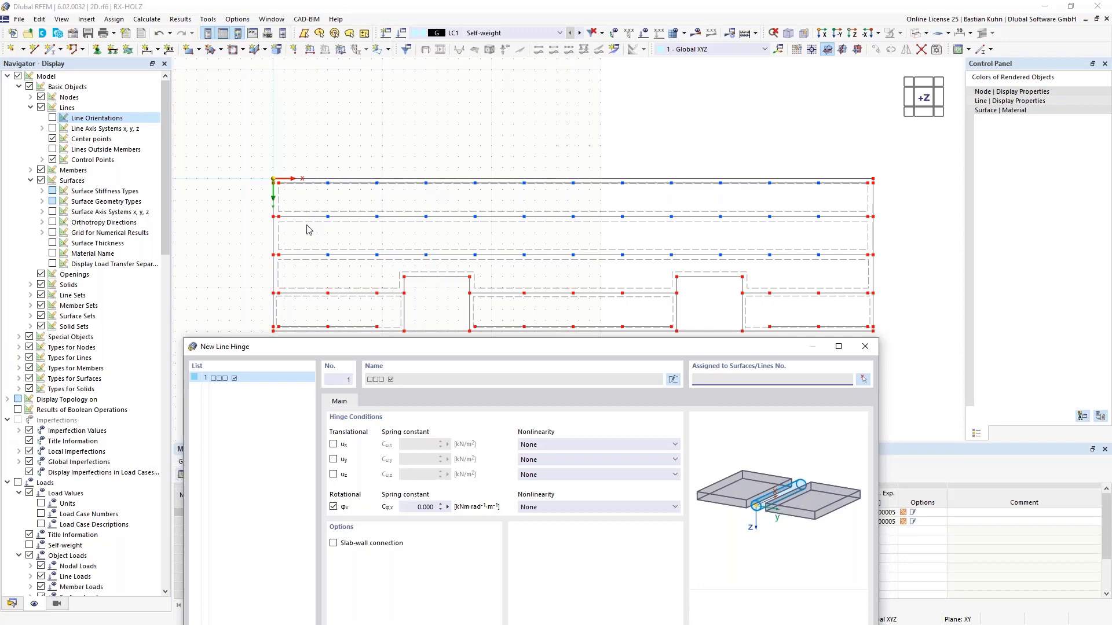
left_click_drag(351, 353, 380, 71)
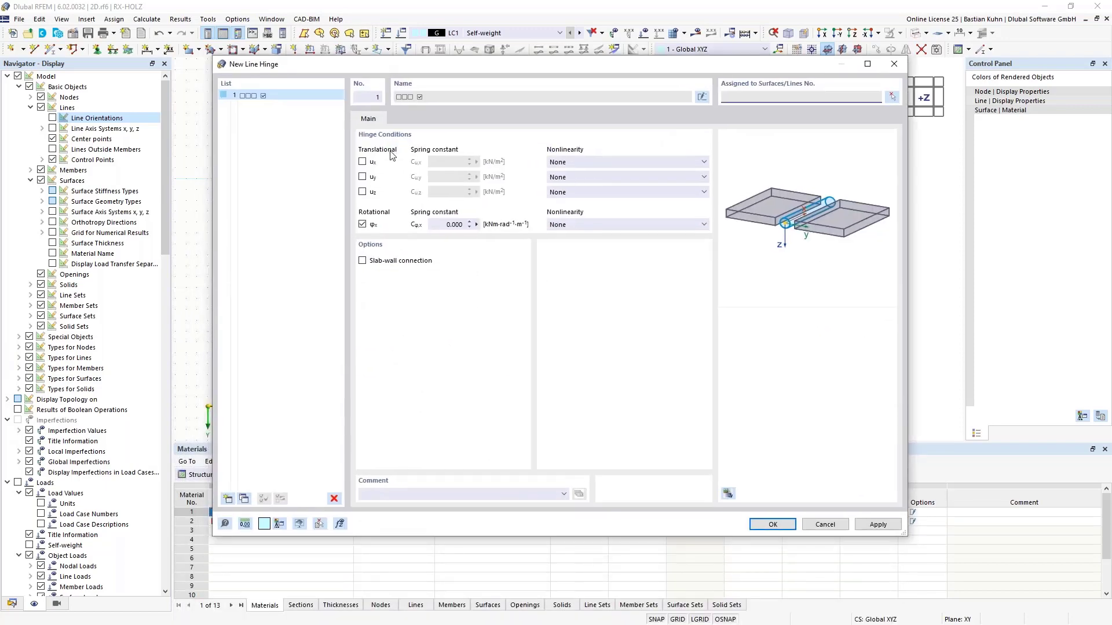
left_click(362, 162)
left_click(363, 177)
Step: Set the hinge's ux and uy spring constants to 5900 kN/m² and the rotational φx constant to 1 kNm/rad/m, and confirm it
left_click_drag(442, 164, 486, 166)
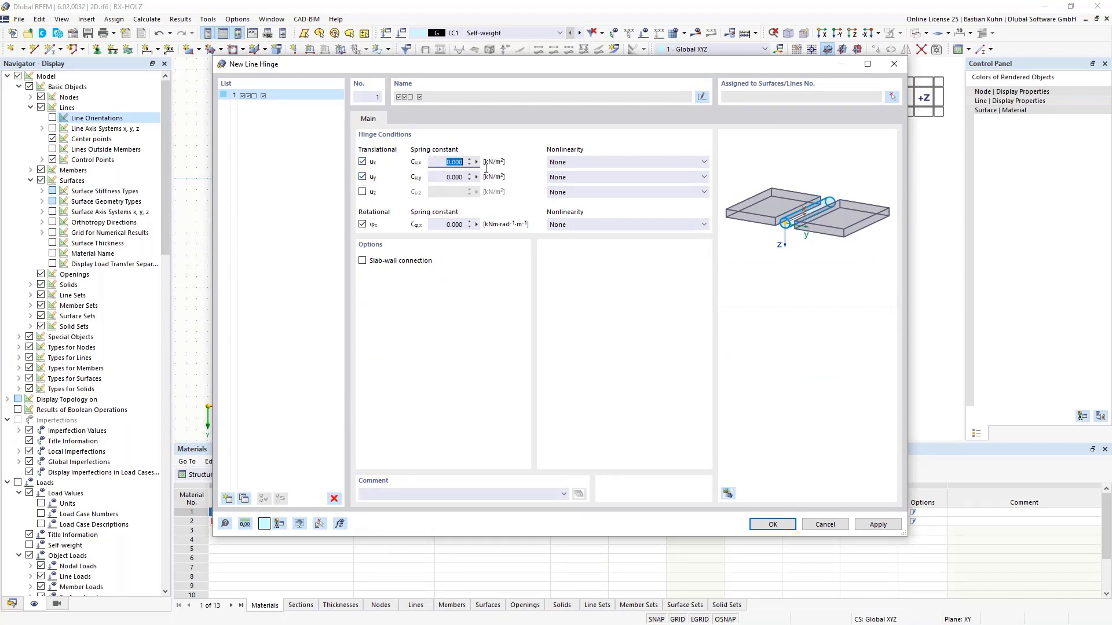
type("59")
left_click_drag(438, 177, 506, 193)
type("59")
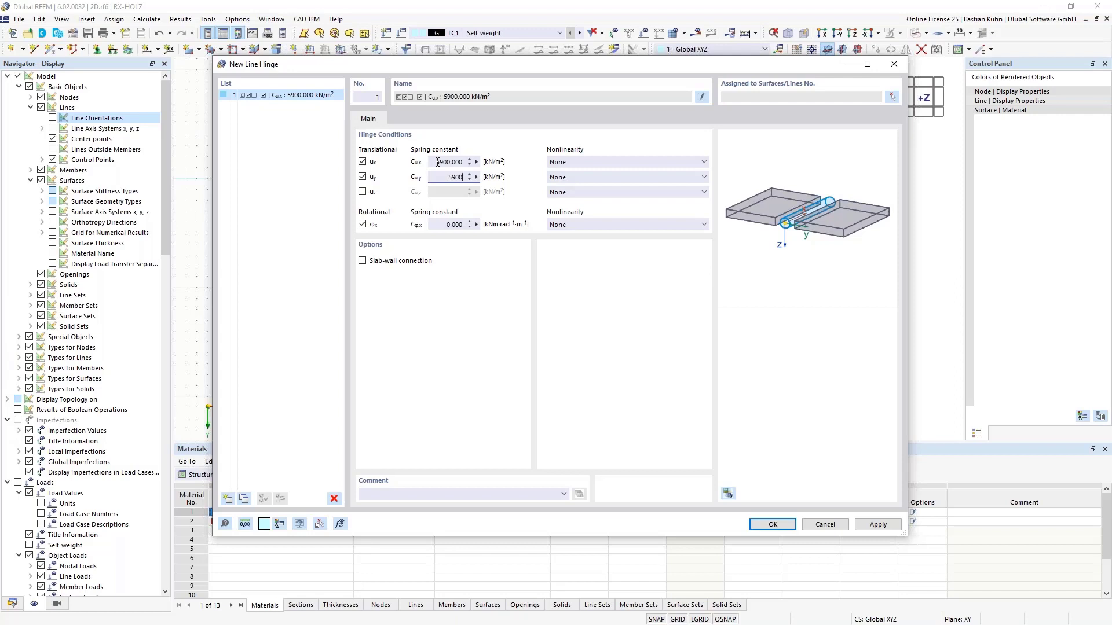
left_click_drag(437, 162, 467, 166)
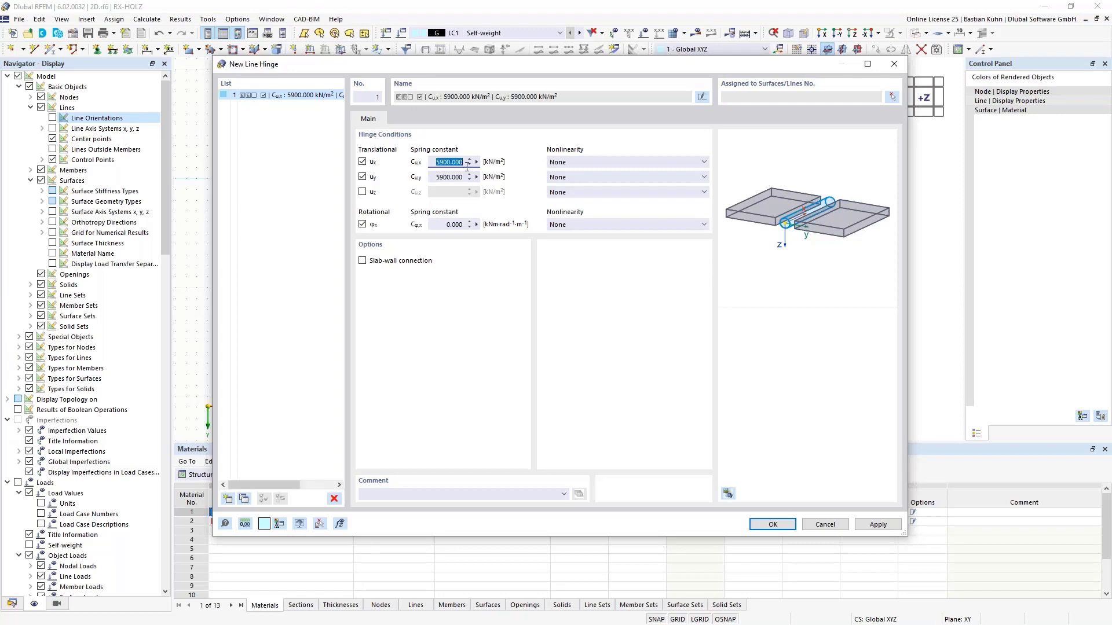
left_click(436, 224)
type("1")
left_click(769, 525)
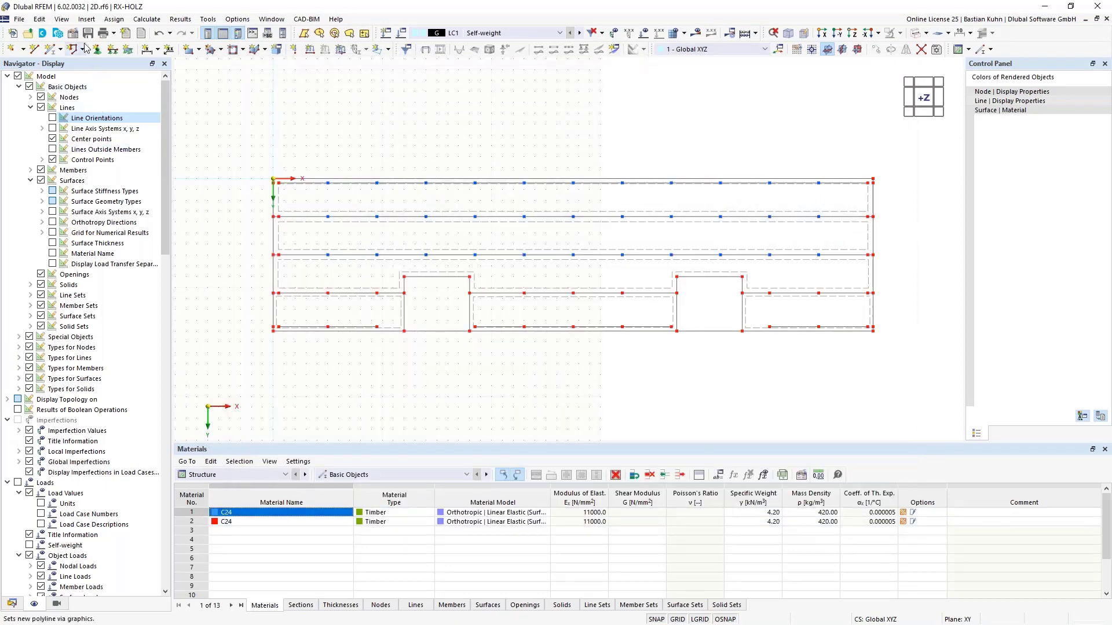
Step: Assign line hinge 1 to surface 2 along the long segments and short left-end segments of both its long edges, lines 37, 38, 42 and 43
left_click(87, 19)
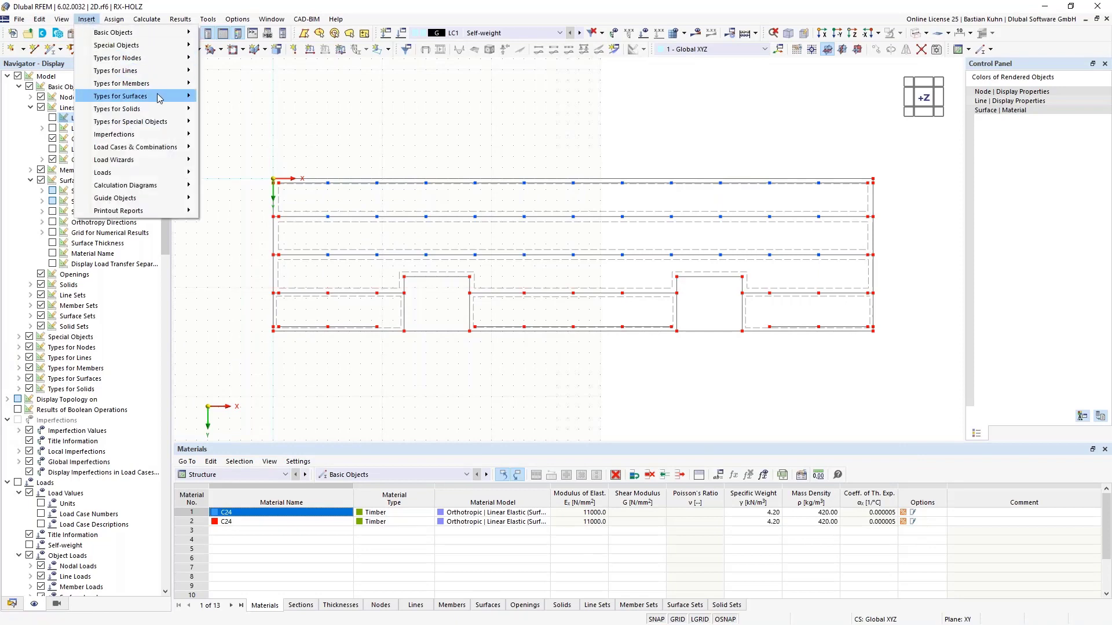
mouse_move(139, 70)
mouse_move(272, 96)
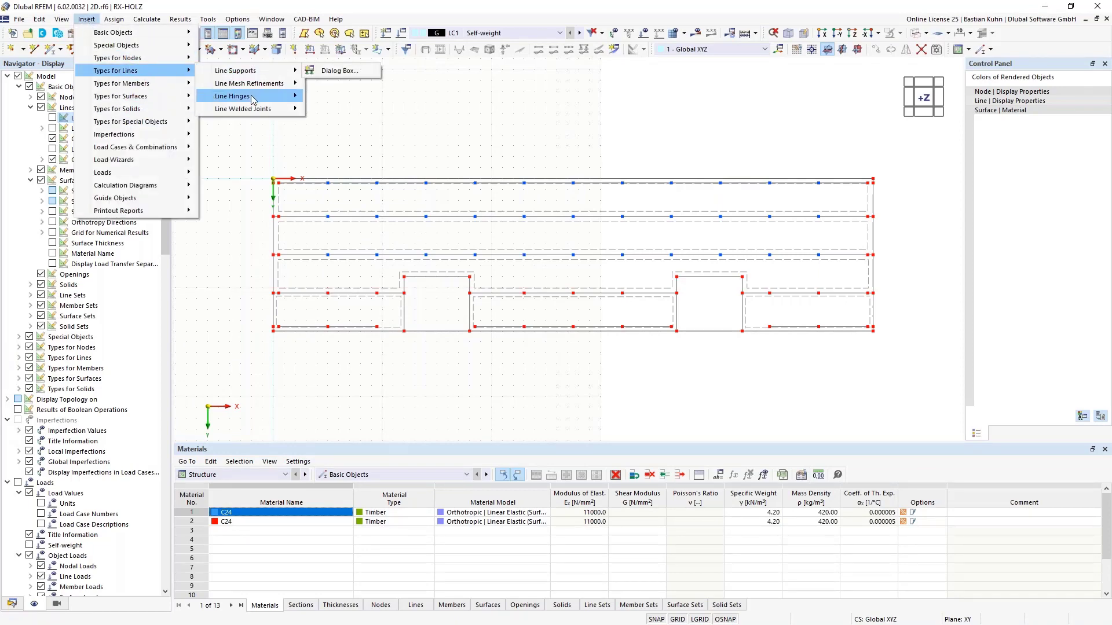
left_click(314, 97)
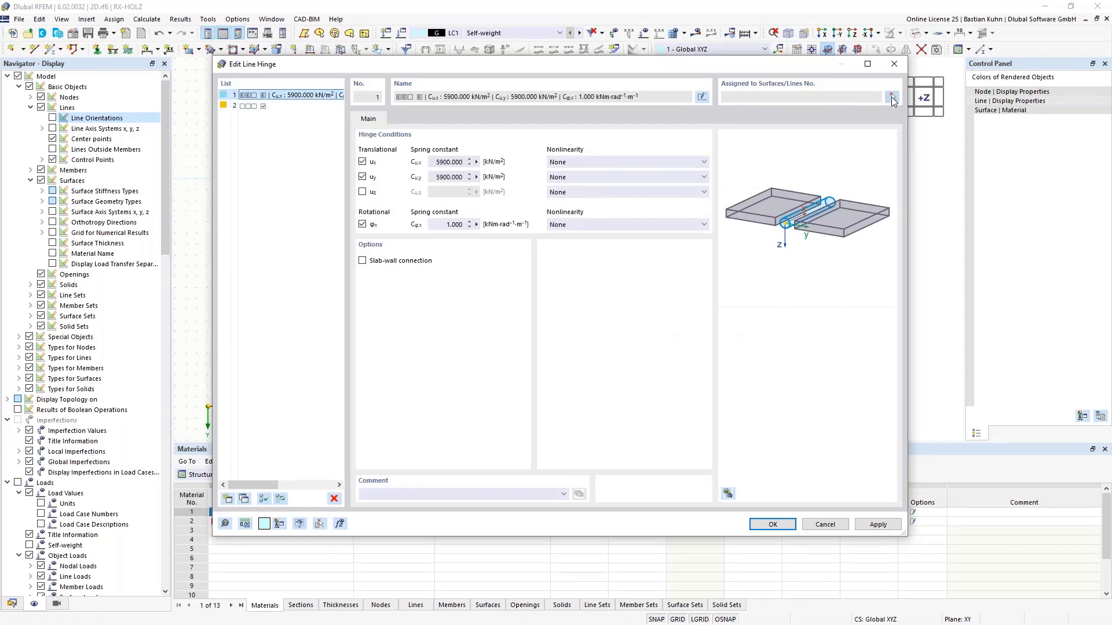
left_click(892, 98)
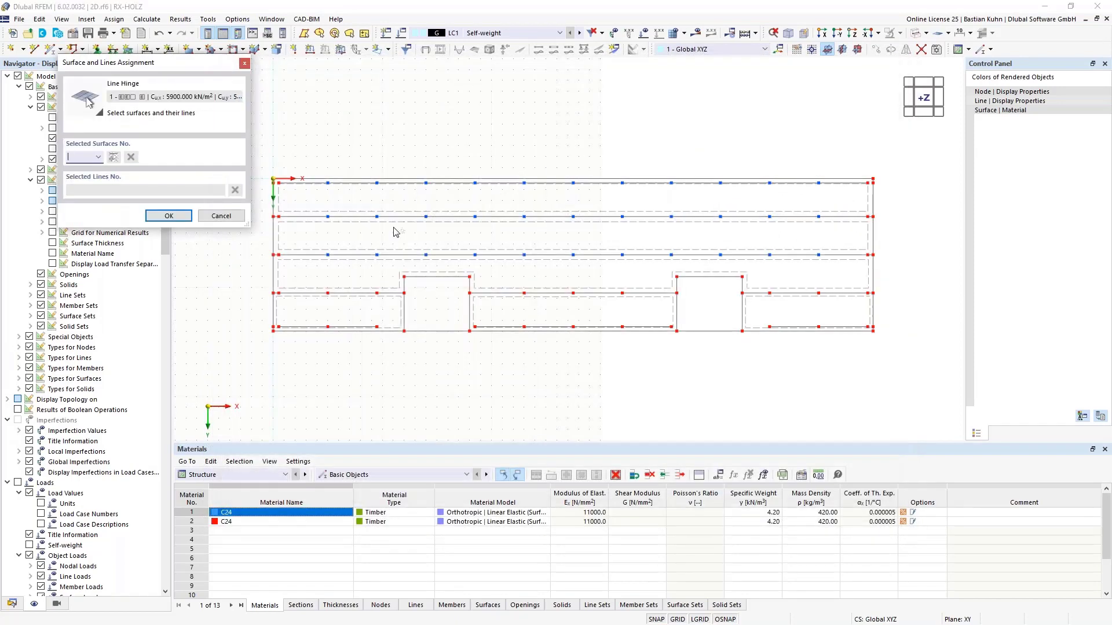
left_click(373, 237)
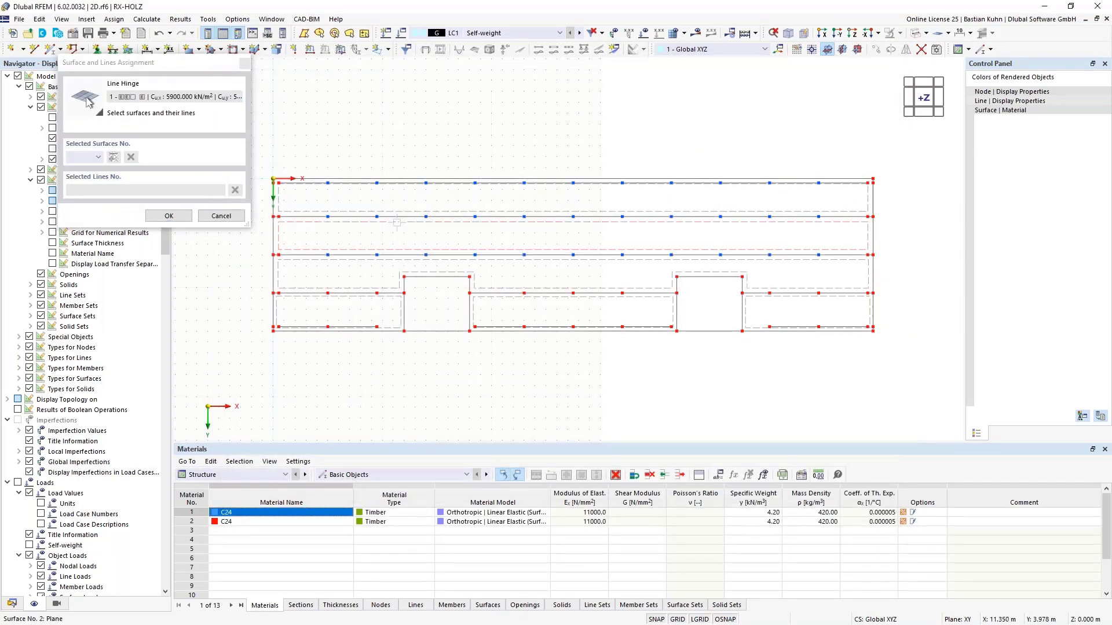
left_click(340, 216)
scroll(281, 221, "up", 5)
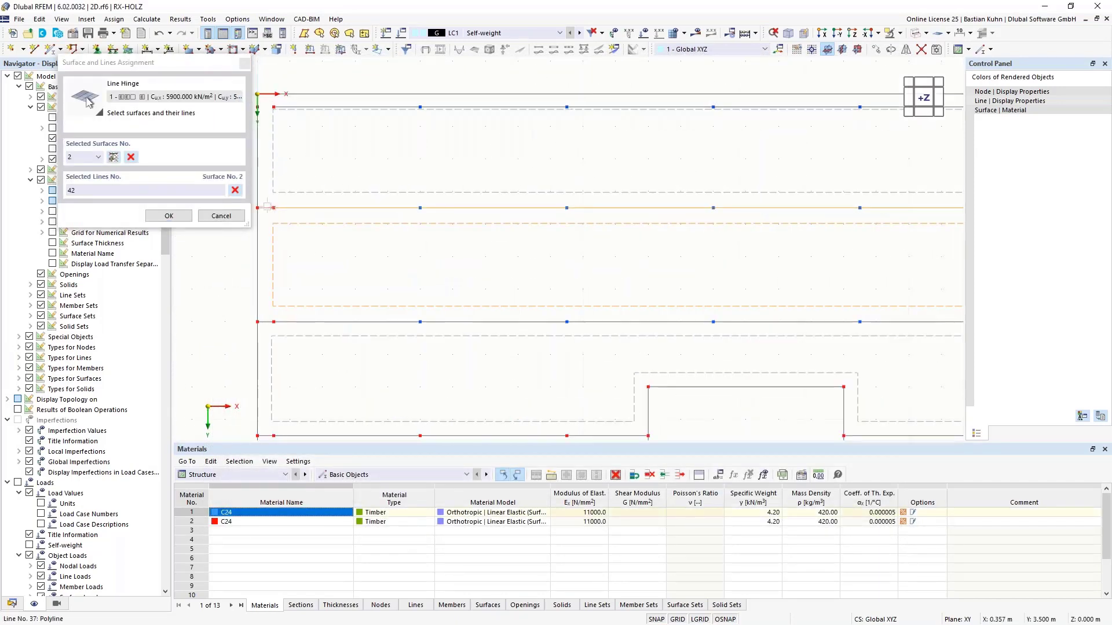
left_click(266, 207)
left_click(267, 322)
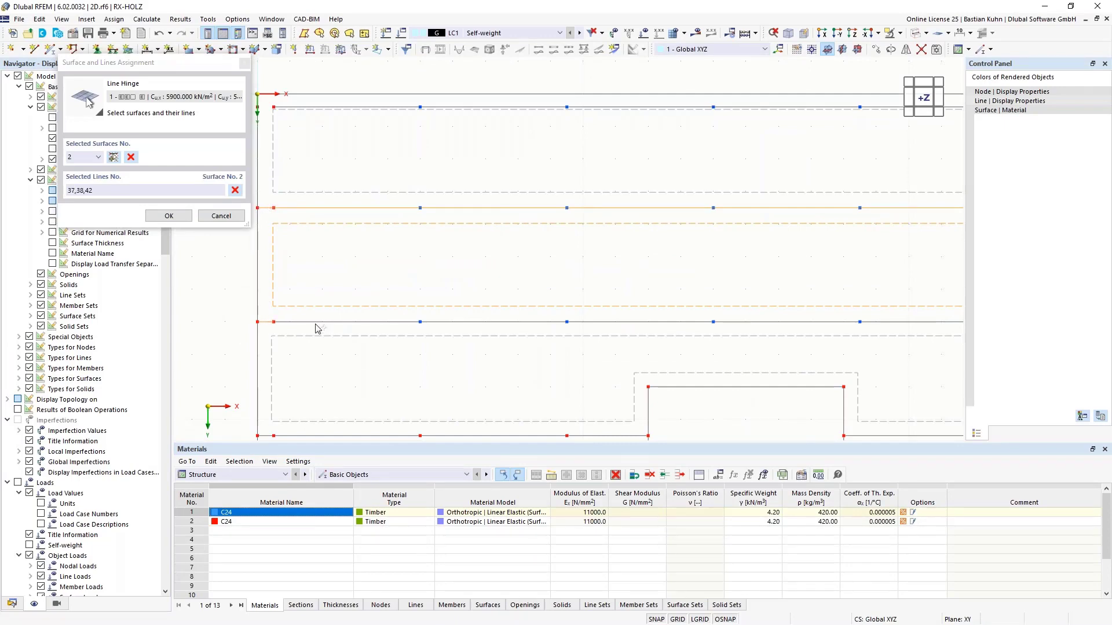
left_click(315, 322)
Step: Add the short right-end segments of surface 2's two long edges, lines 2 and 12, to the hinge assignment and confirm it
scroll(457, 296, "down", 6)
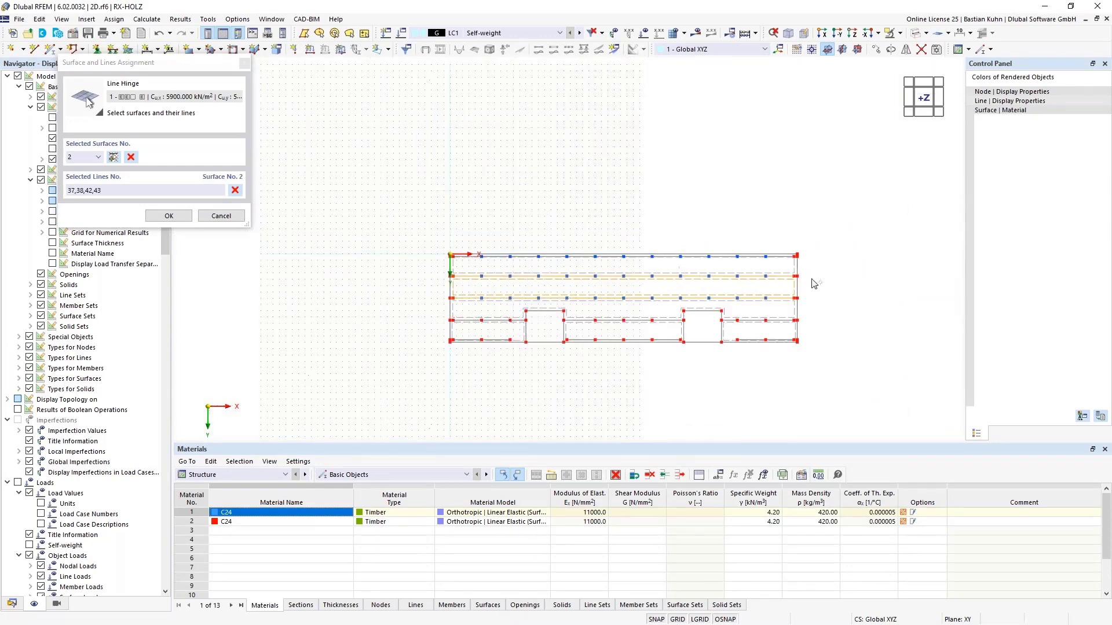
scroll(808, 283, "up", 8)
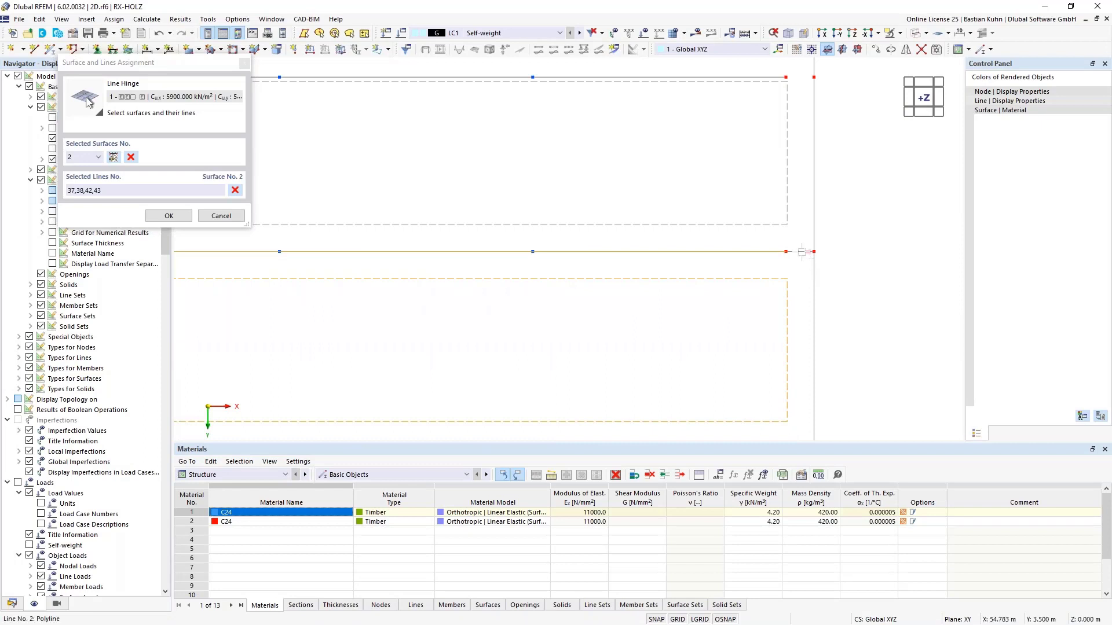
left_click(813, 272)
scroll(801, 295, "down", 1)
middle_click_drag(801, 294, 690, 200)
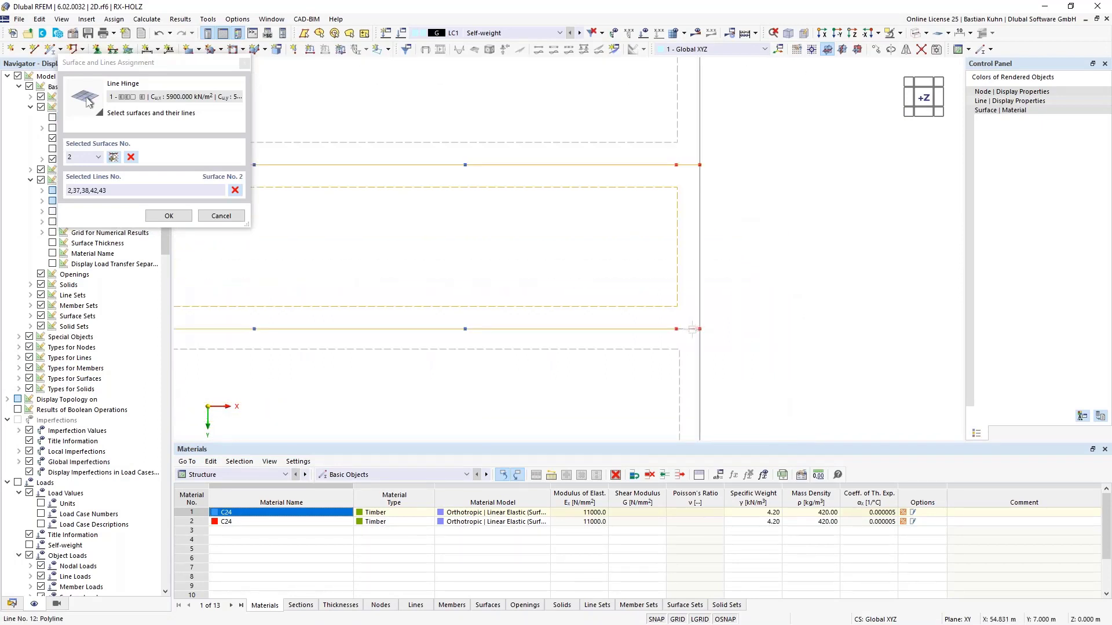
left_click(689, 329)
left_click(168, 216)
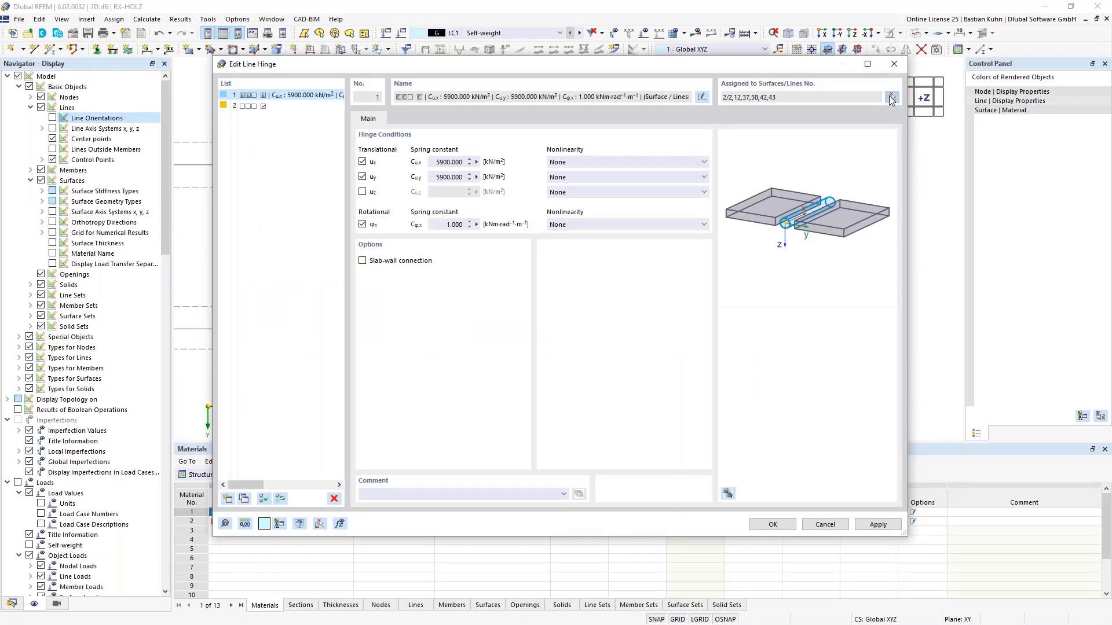
Step: Assign the same line hinge to surface 3, the strip left of the first cut-out, along its upper edge lines 22 and 39
left_click(890, 98)
middle_click_drag(819, 284, 850, 219)
scroll(850, 219, "down", 7)
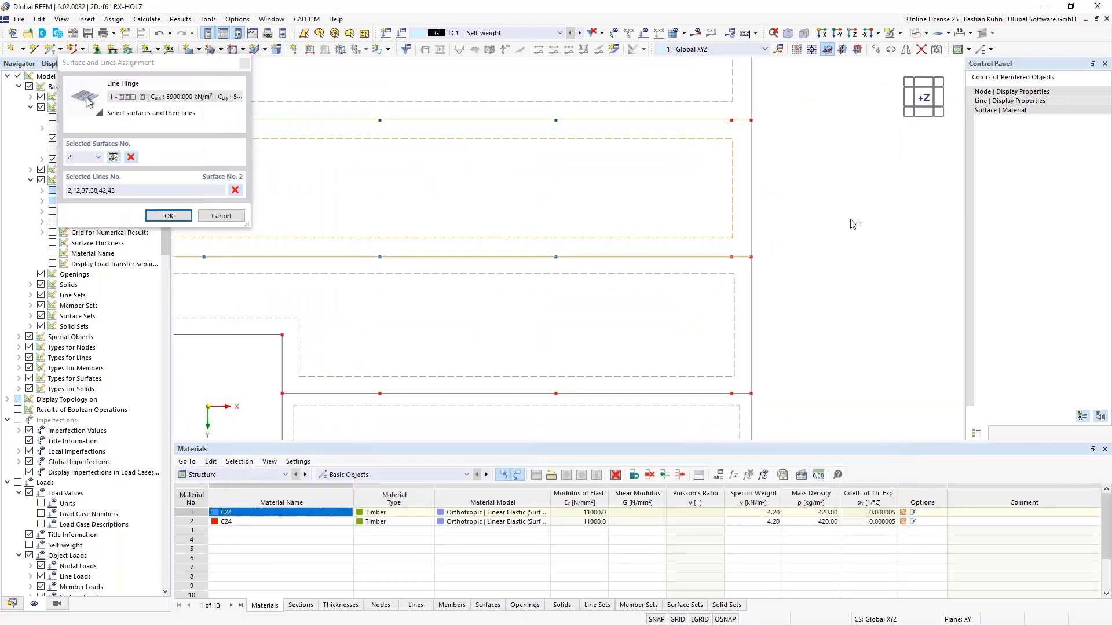
middle_click_drag(419, 360, 625, 323)
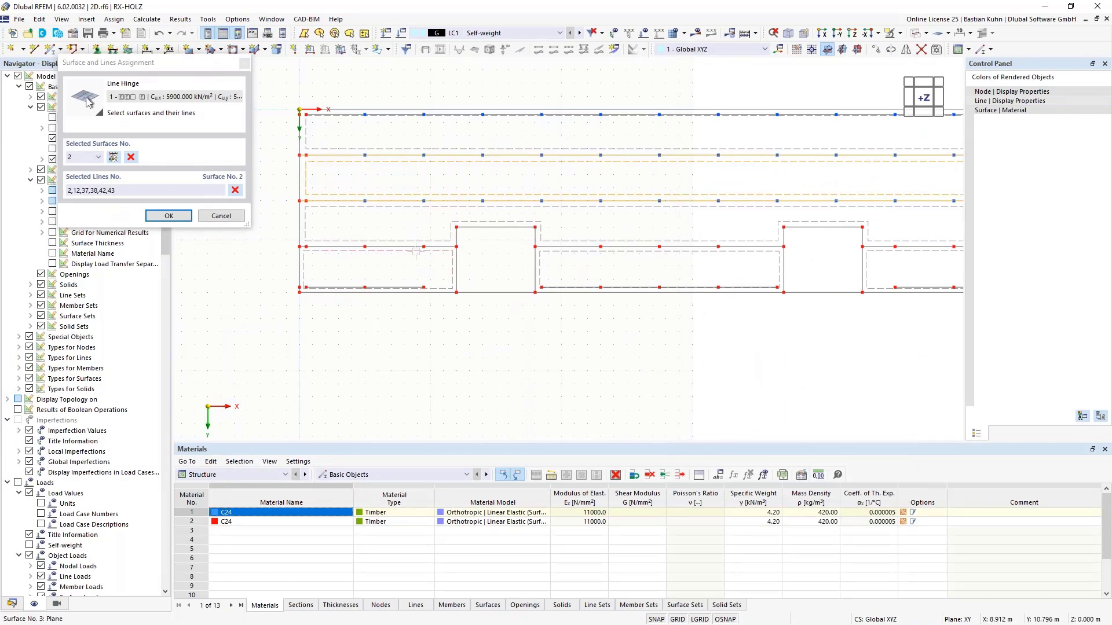
left_click(412, 253)
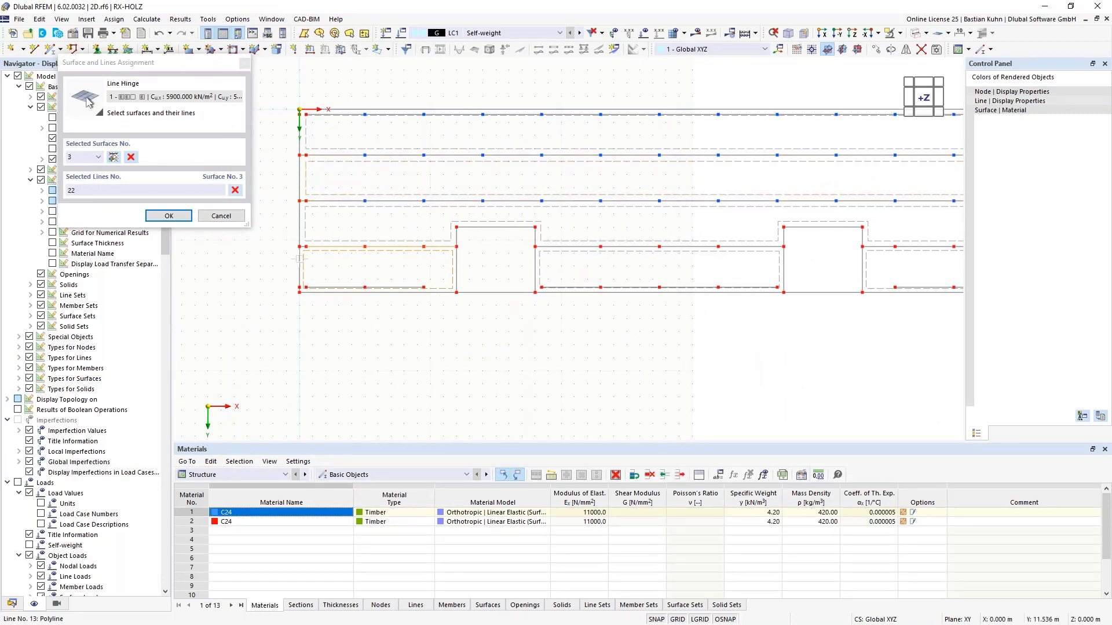
scroll(301, 258, "up", 3)
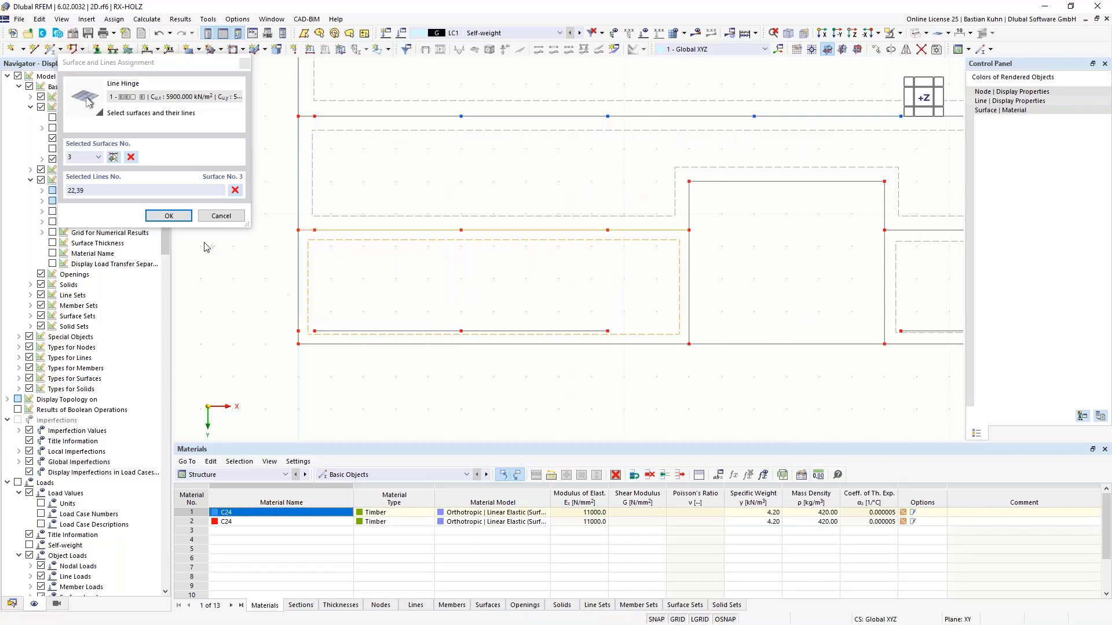
left_click(168, 216)
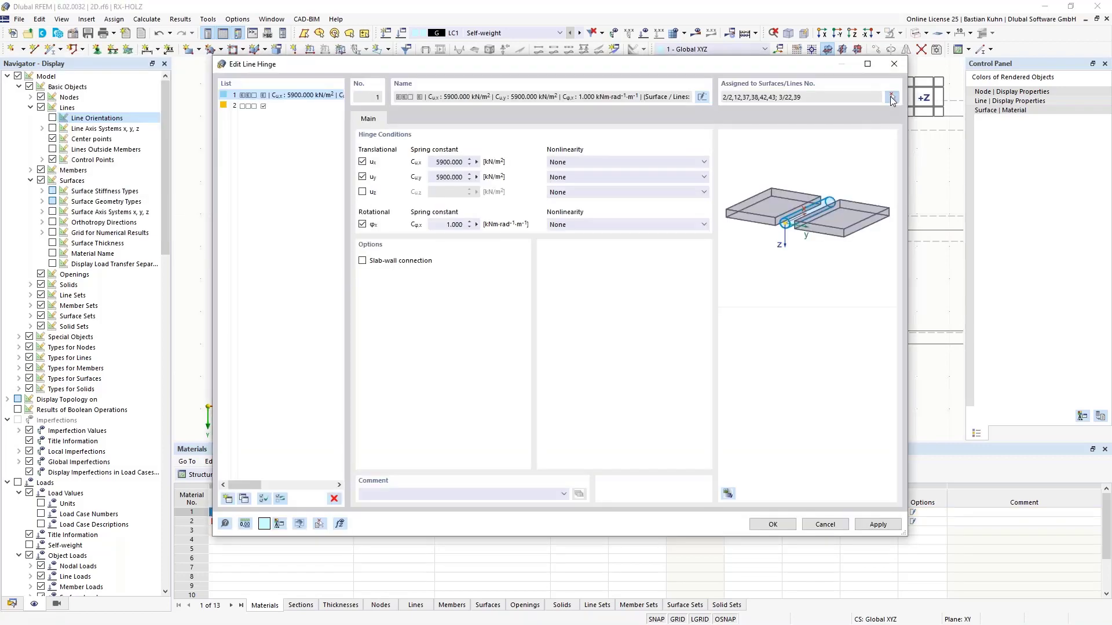
Step: Assign the hinge to surface 9, the strip between the two cut-outs, along its upper edge line 20
left_click(891, 97)
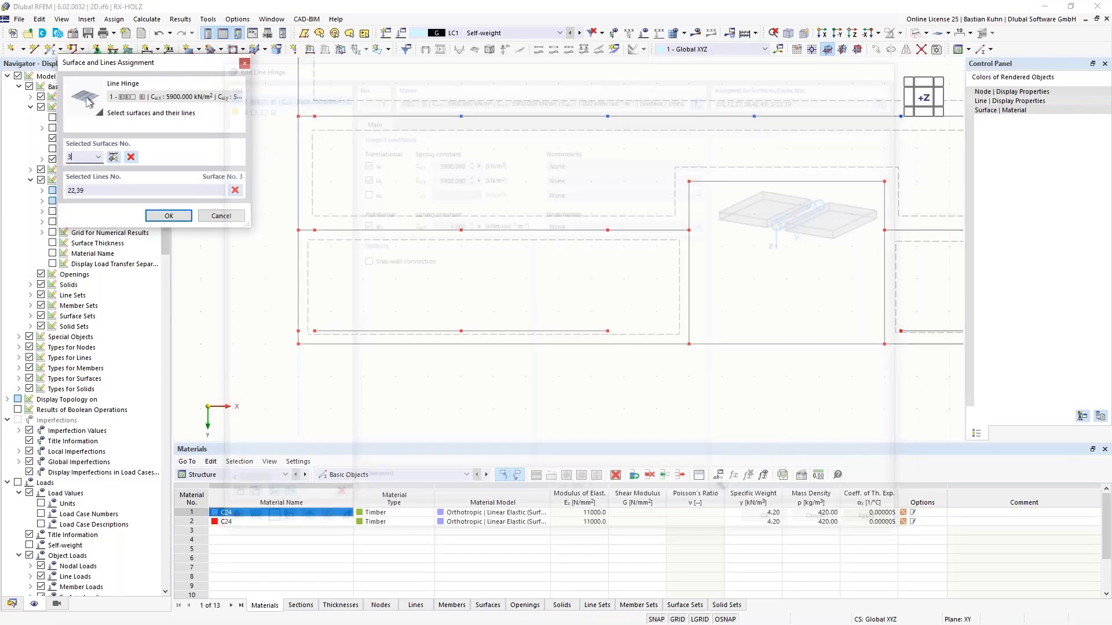
left_click(901, 242)
scroll(885, 343, "down", 3)
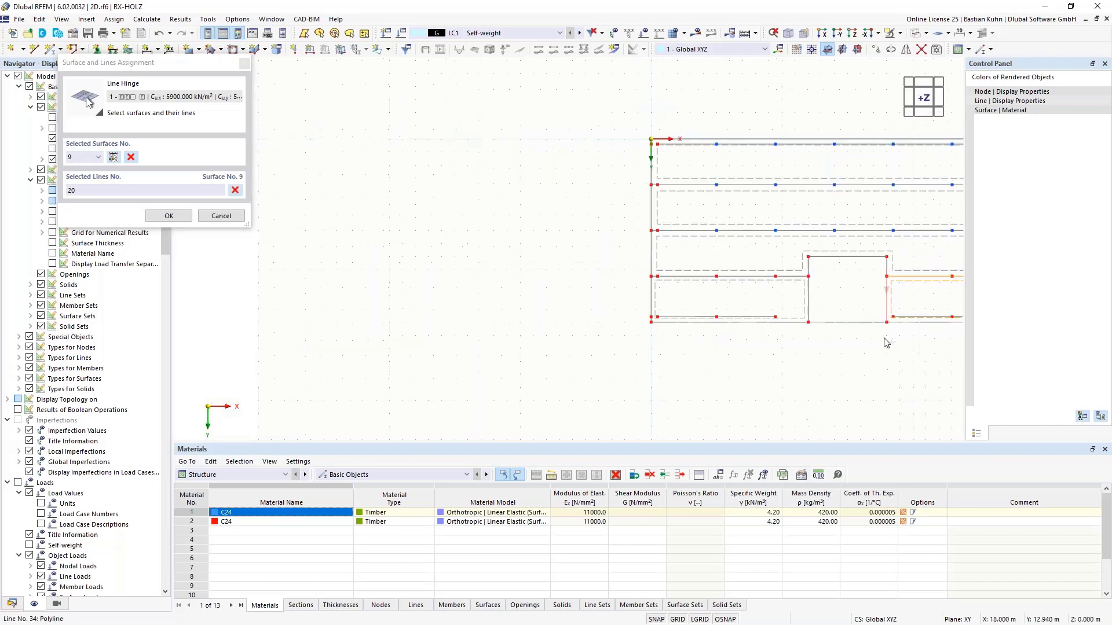
middle_click_drag(886, 343, 456, 363)
scroll(753, 336, "up", 3)
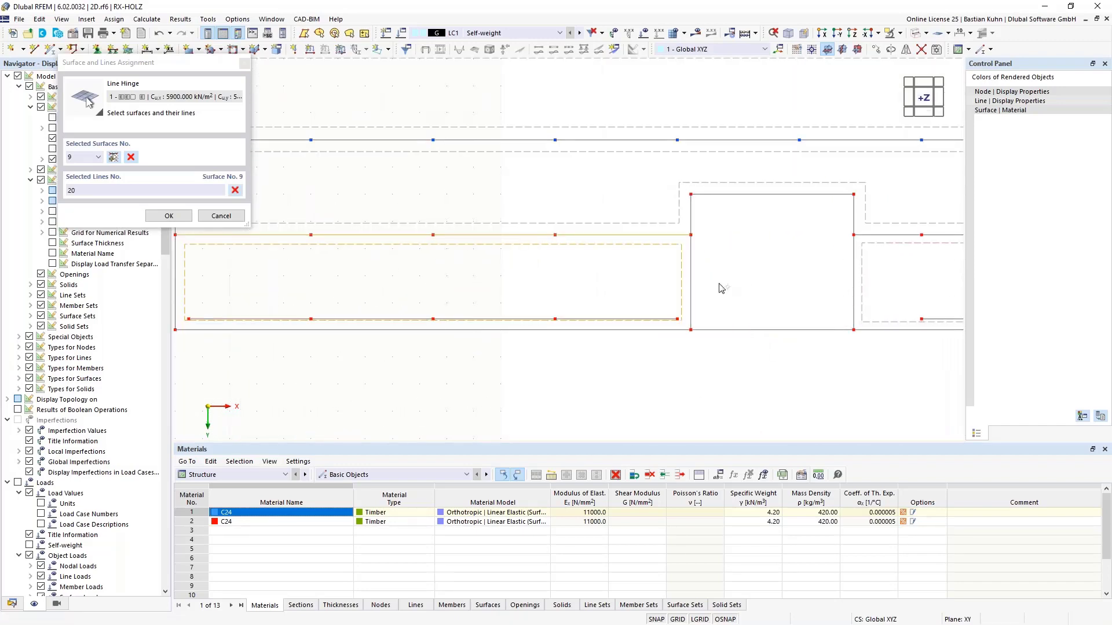
Step: Assign the hinge to surface 11, the strip right of the second cut-out, along upper edge lines 16 and 44, and confirm the line hinge
left_click(868, 242)
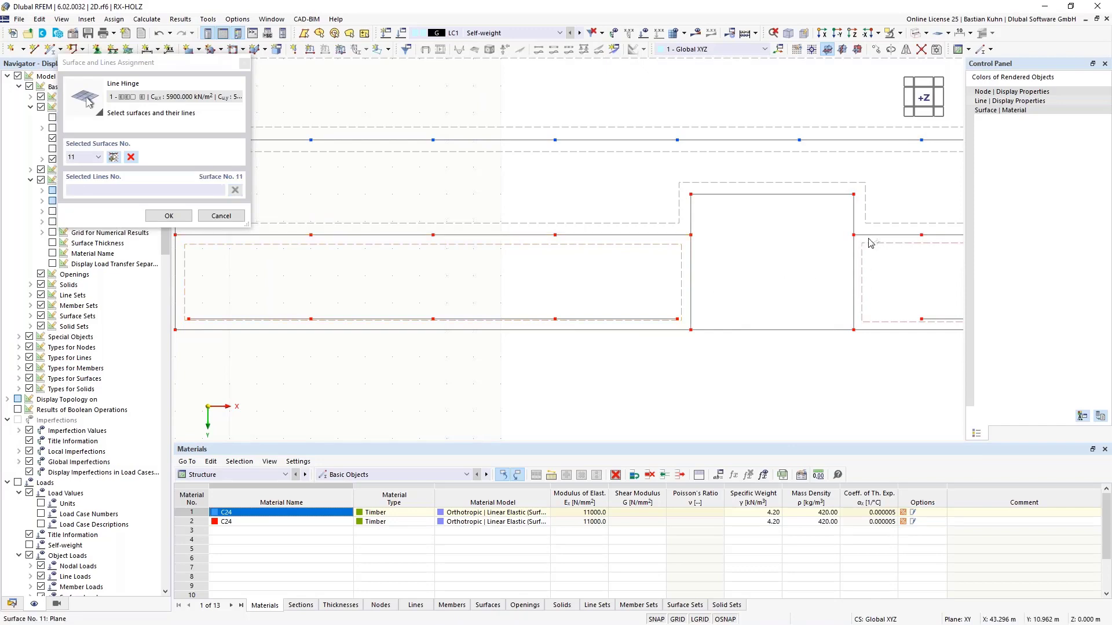
scroll(861, 277, "down", 5)
middle_click_drag(893, 322, 552, 349)
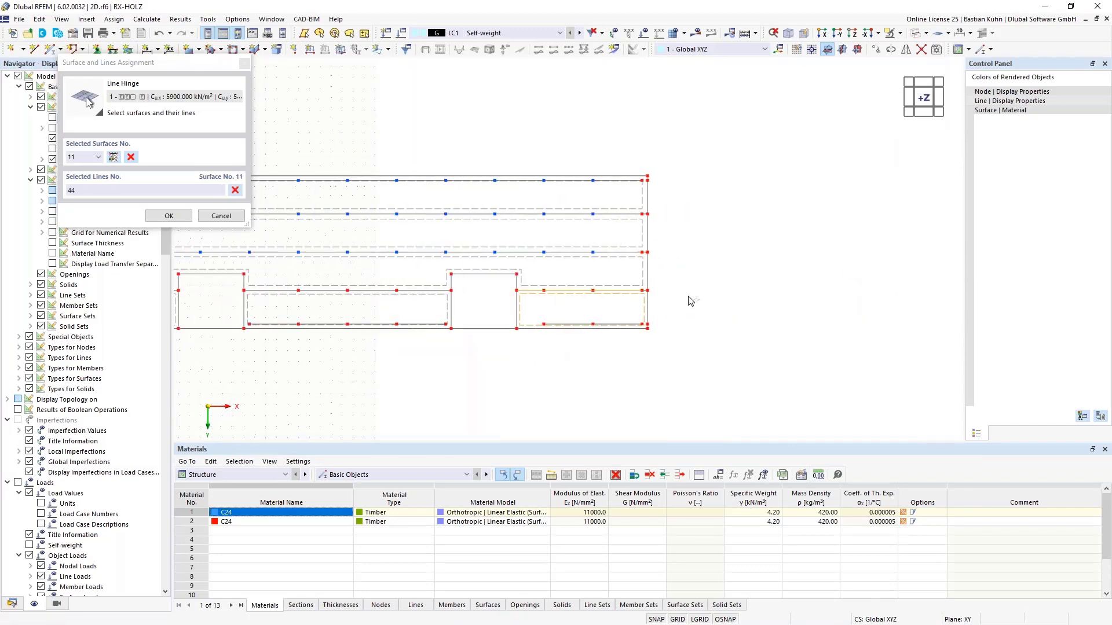
scroll(672, 290, "up", 6)
left_click(602, 296)
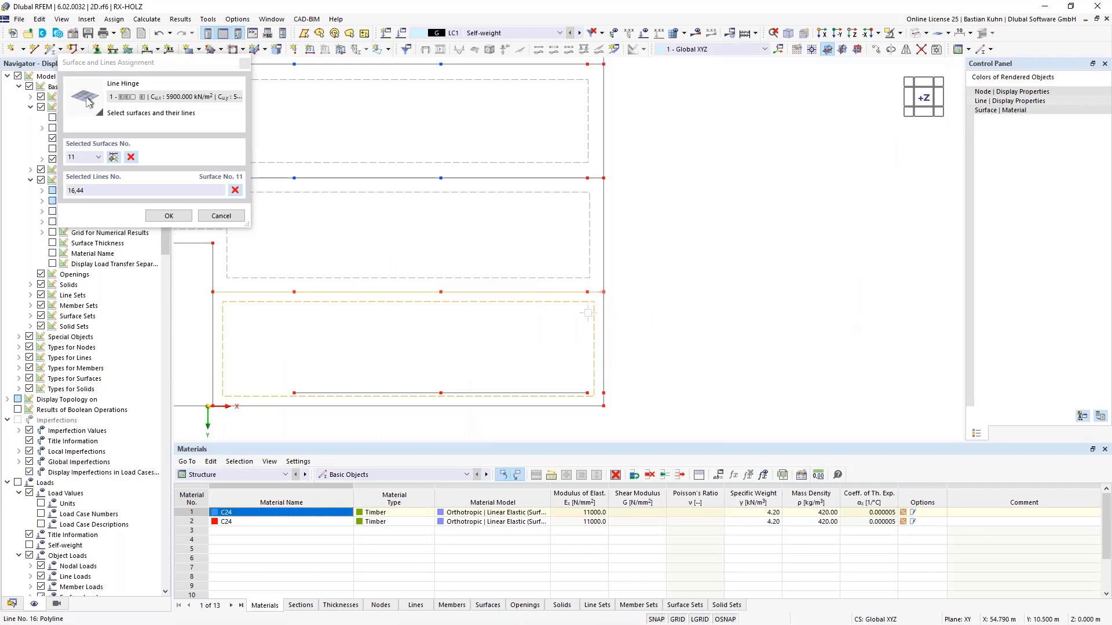
left_click(169, 216)
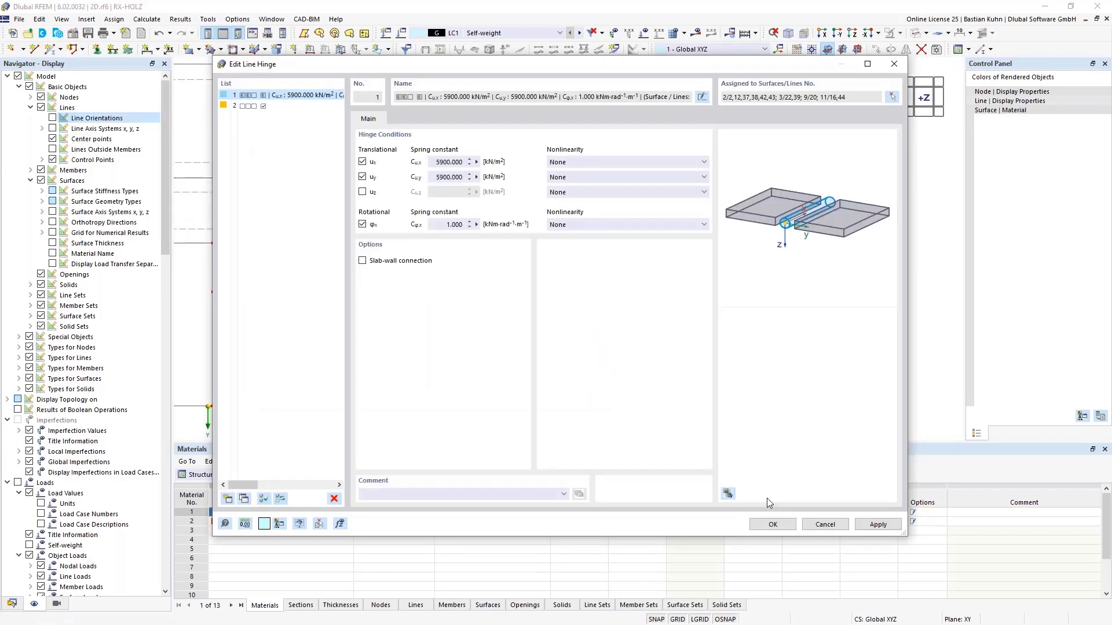
left_click(773, 525)
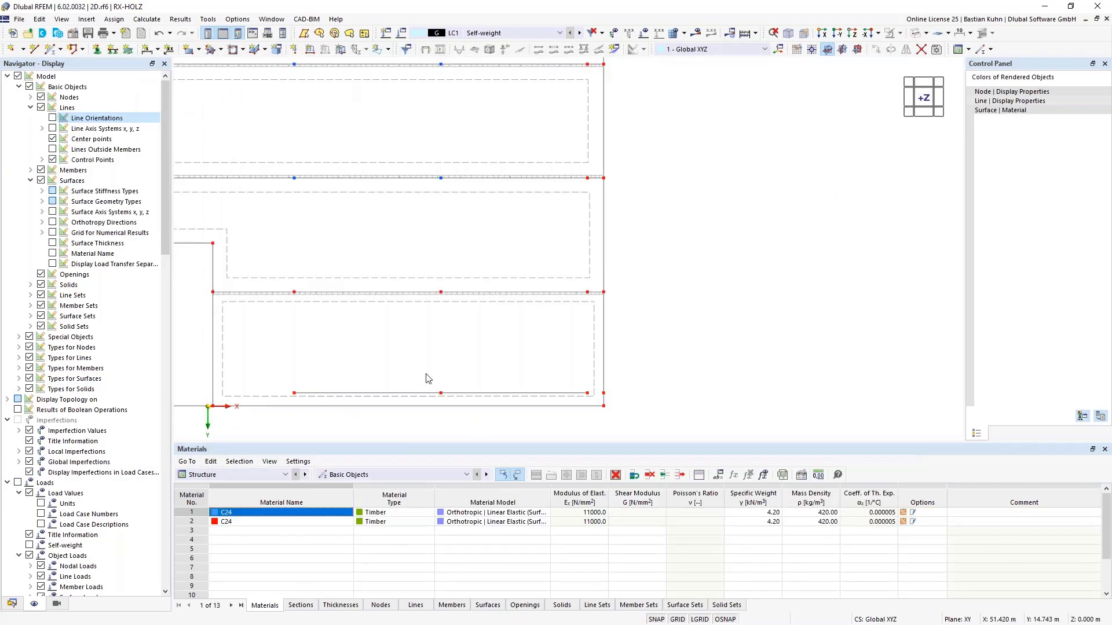
Step: Enlarge the line hinge graphics and widen their spacing so the hinge symbols are easier to see along the strip edges
scroll(675, 318, "up", 3)
scroll(583, 288, "up", 3)
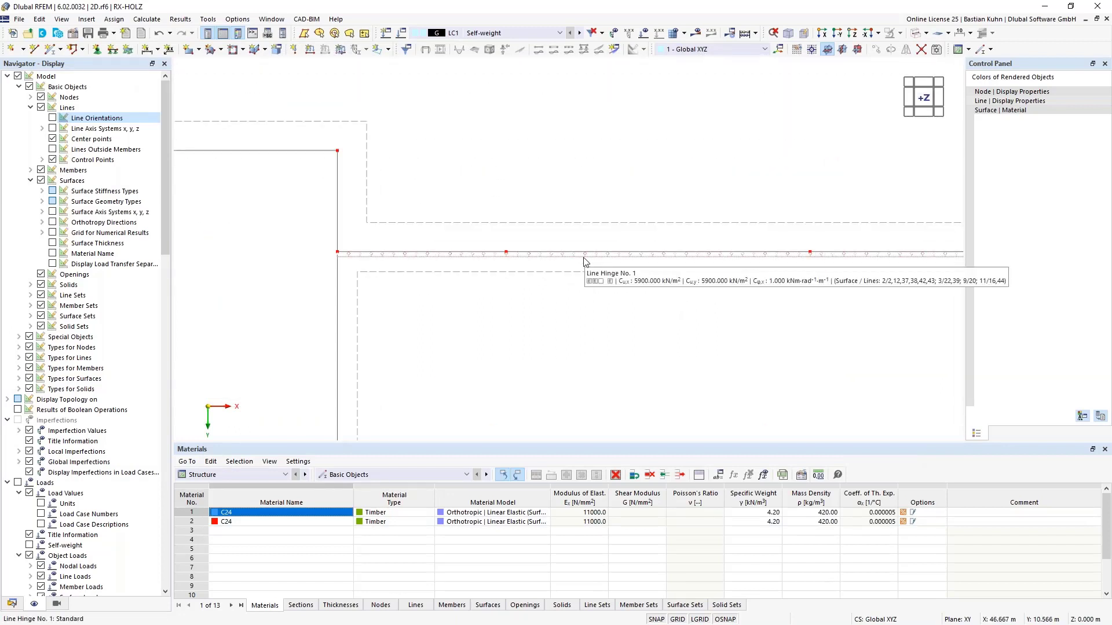
right_click(584, 262)
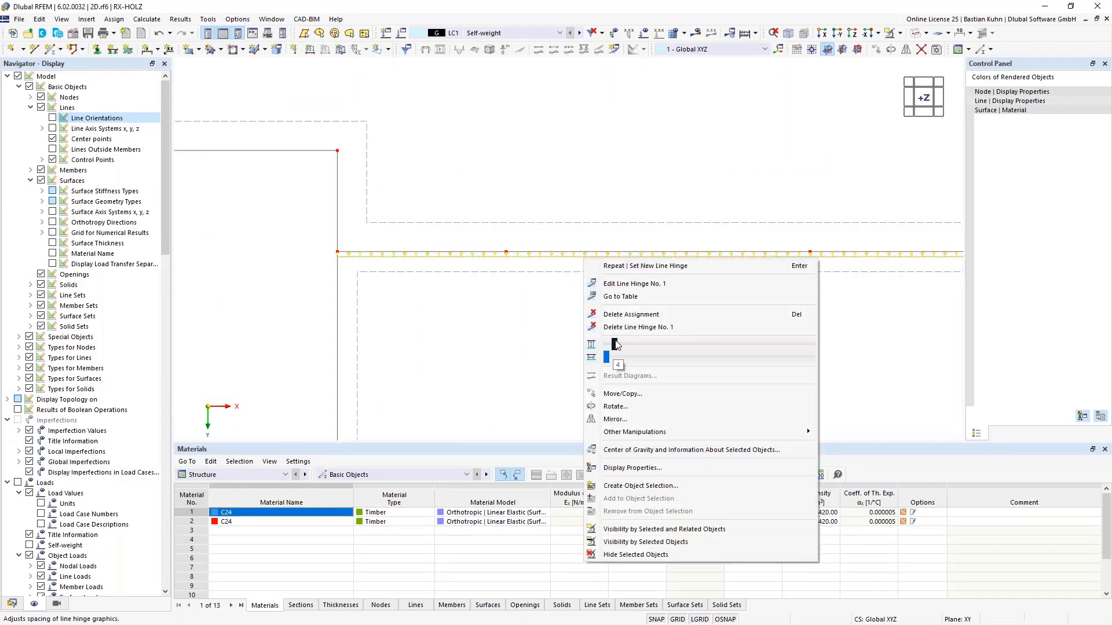
left_click_drag(700, 347, 729, 345)
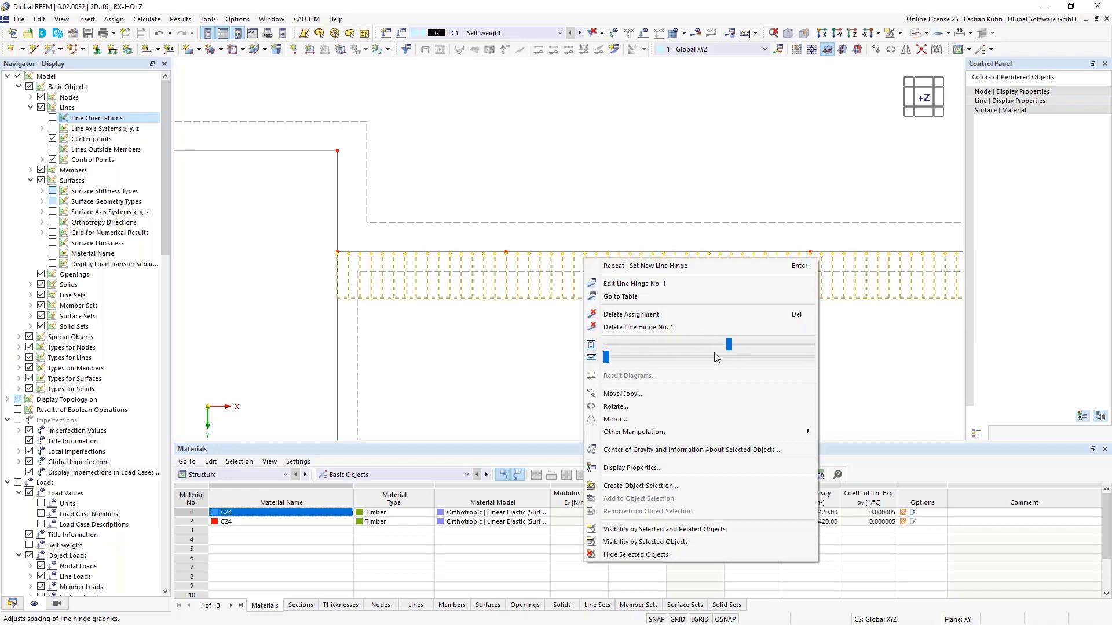
left_click_drag(608, 363, 706, 361)
left_click(520, 378)
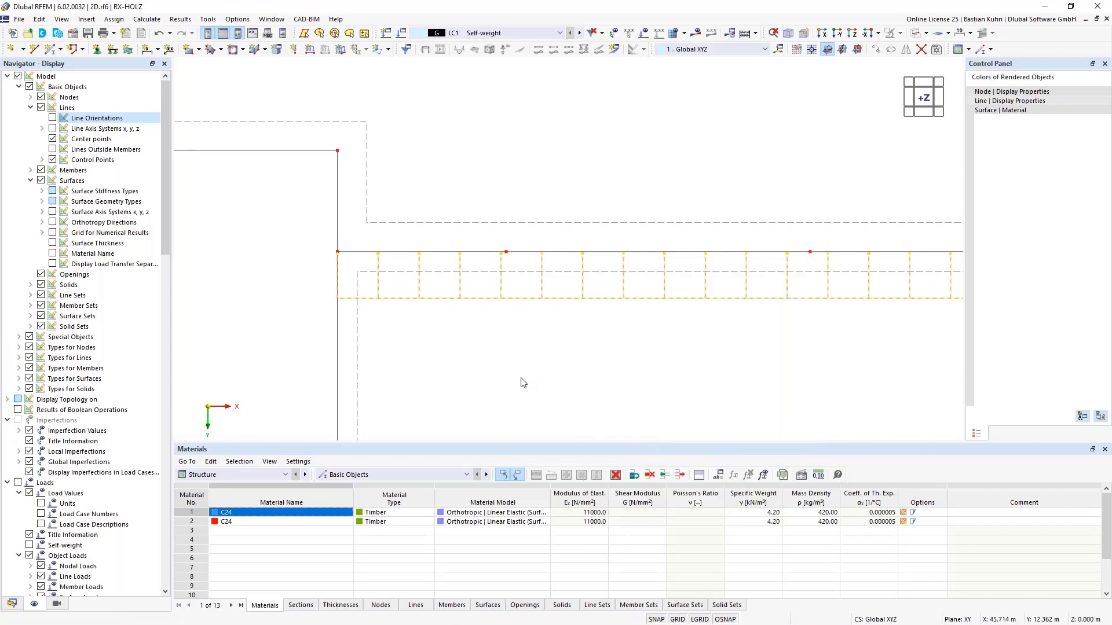
Step: Start assigning a line support, open the Hinged type for editing and release its translations uX and uY
scroll(499, 361, "down", 3)
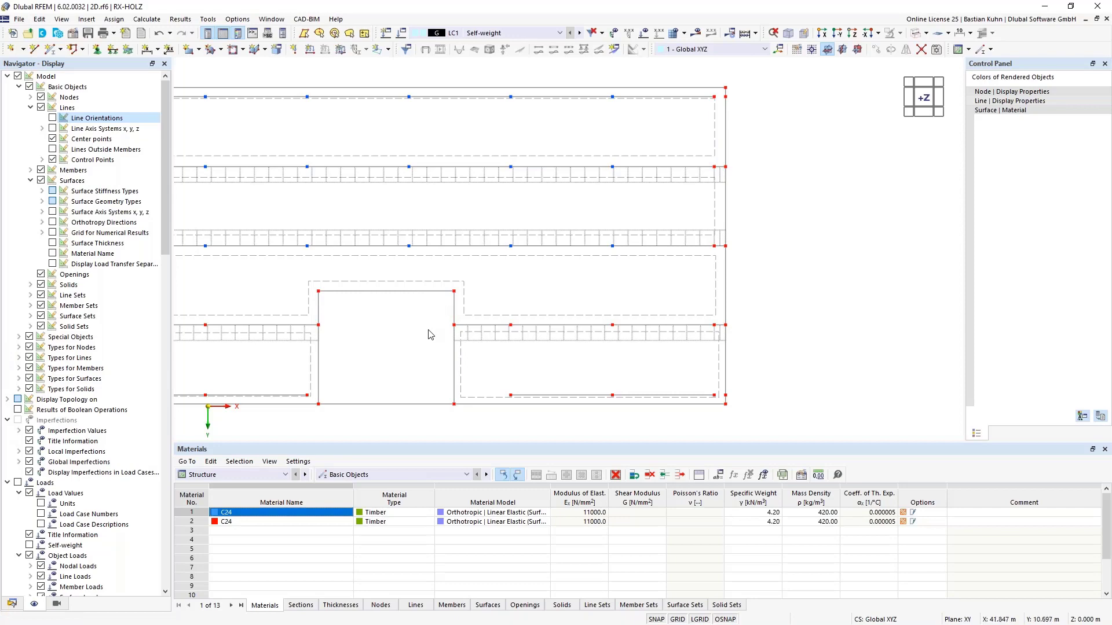
scroll(428, 334, "down", 4)
middle_click_drag(401, 345, 619, 300)
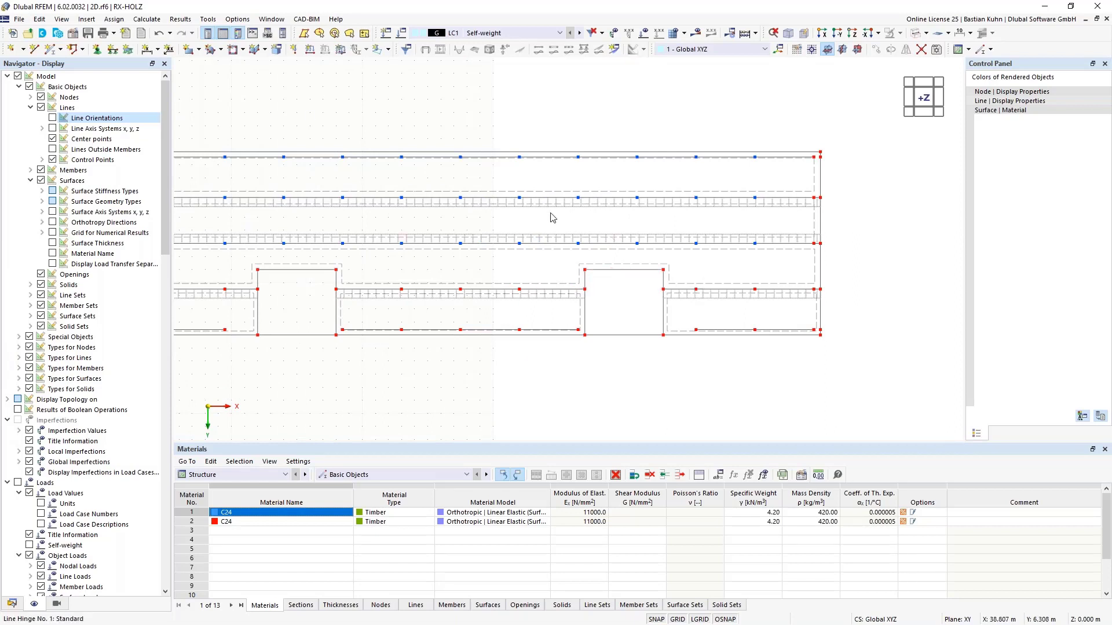
left_click(112, 49)
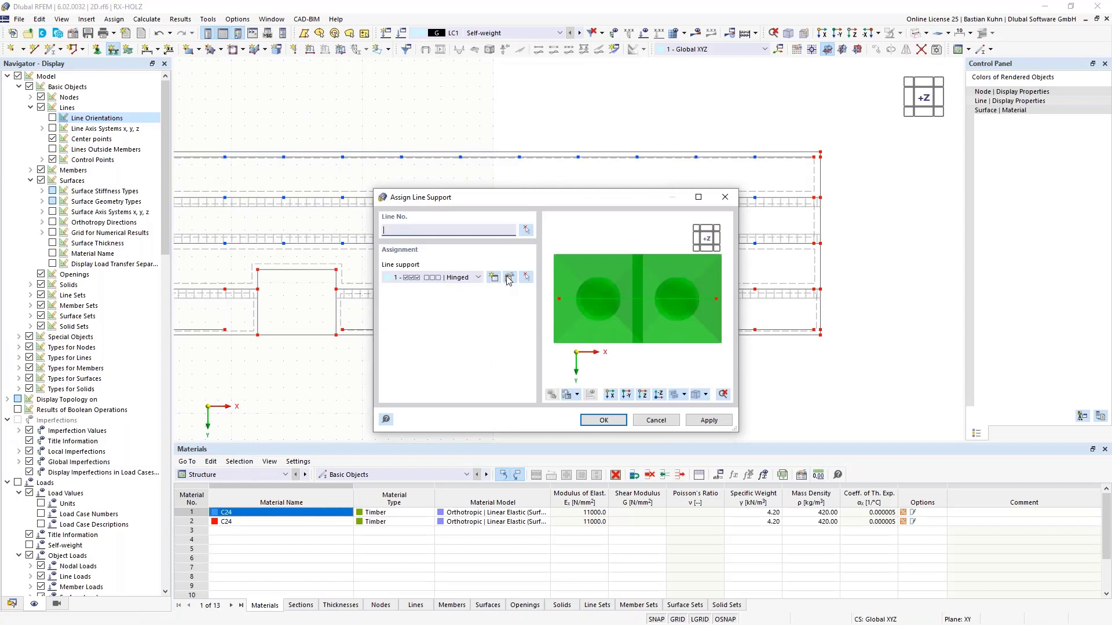
left_click(509, 280)
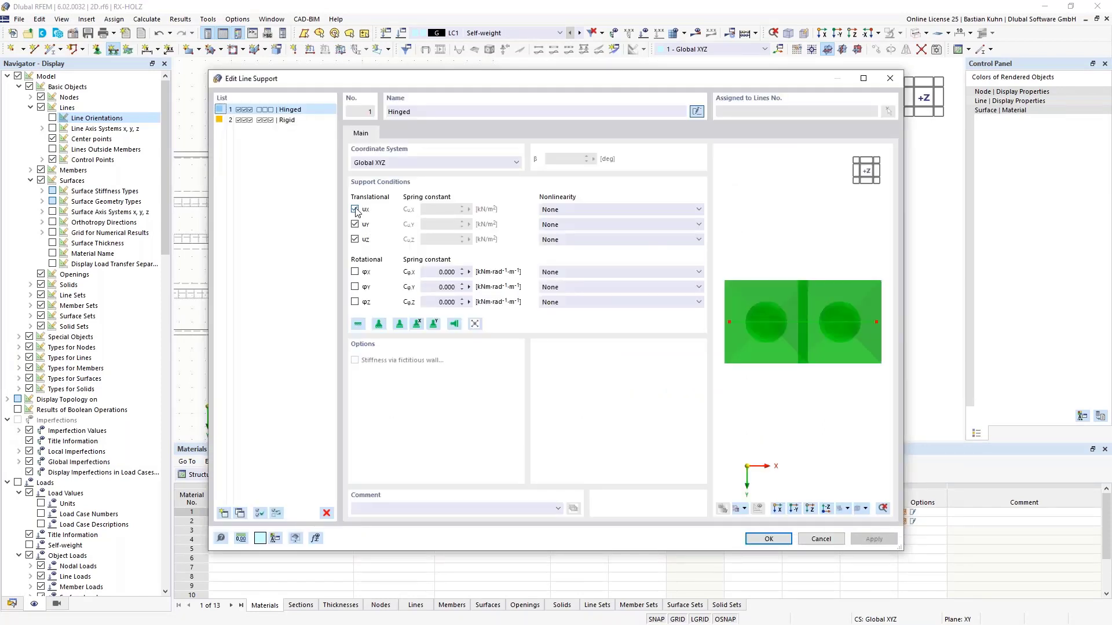
left_click(354, 209)
left_click(354, 224)
Step: Set the line support's uX and uY spring constants to 5900 kN/m² and confirm the support type
left_click(446, 209)
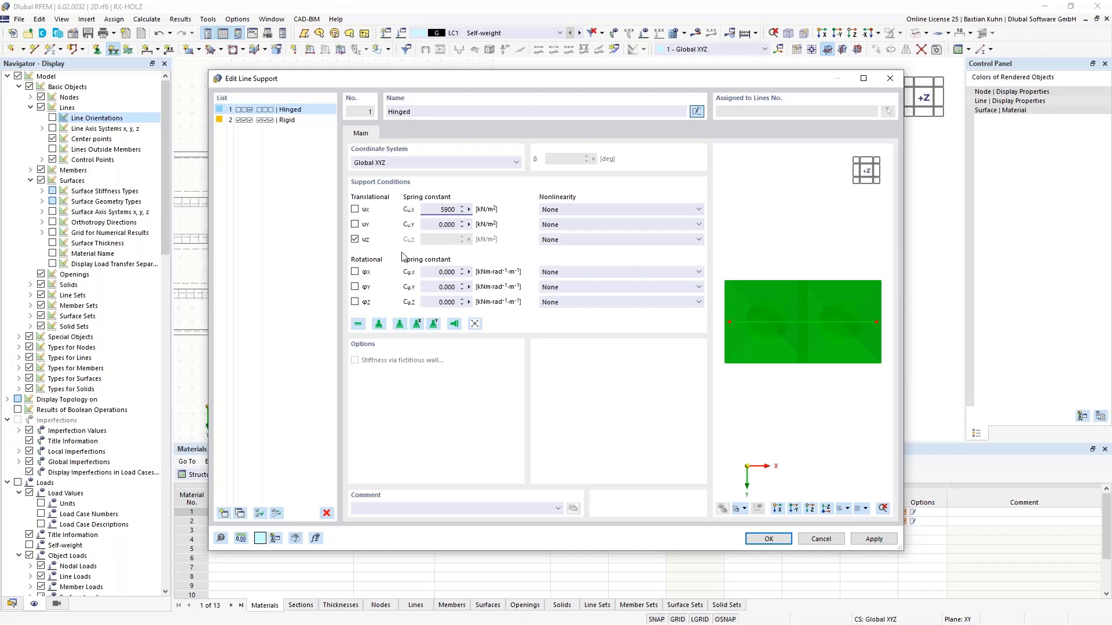
type("5900")
key("Tab")
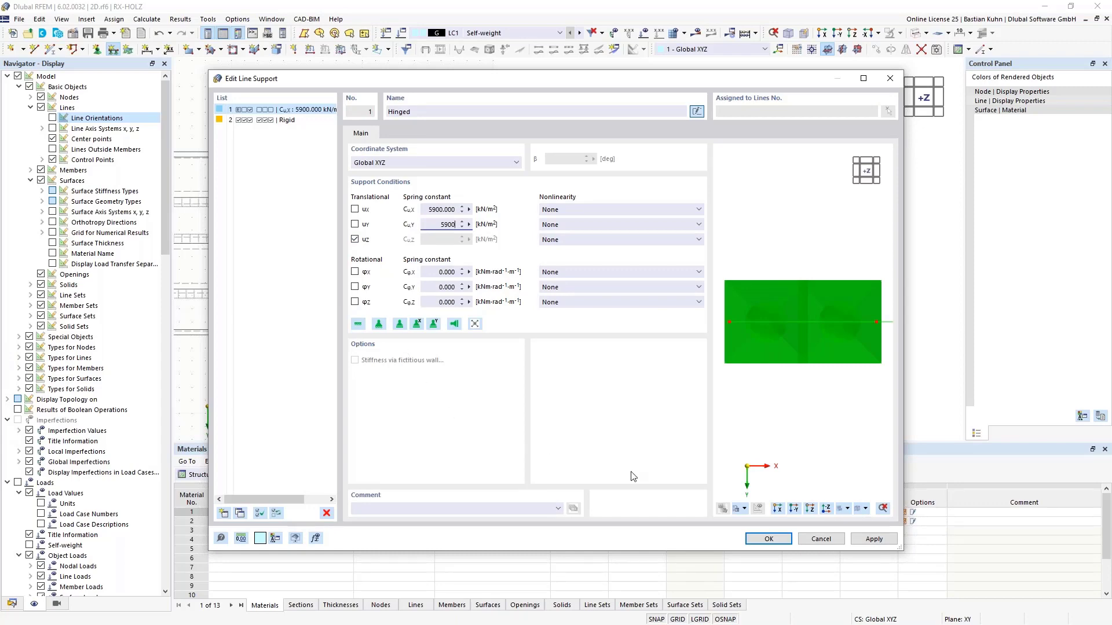
left_click(757, 540)
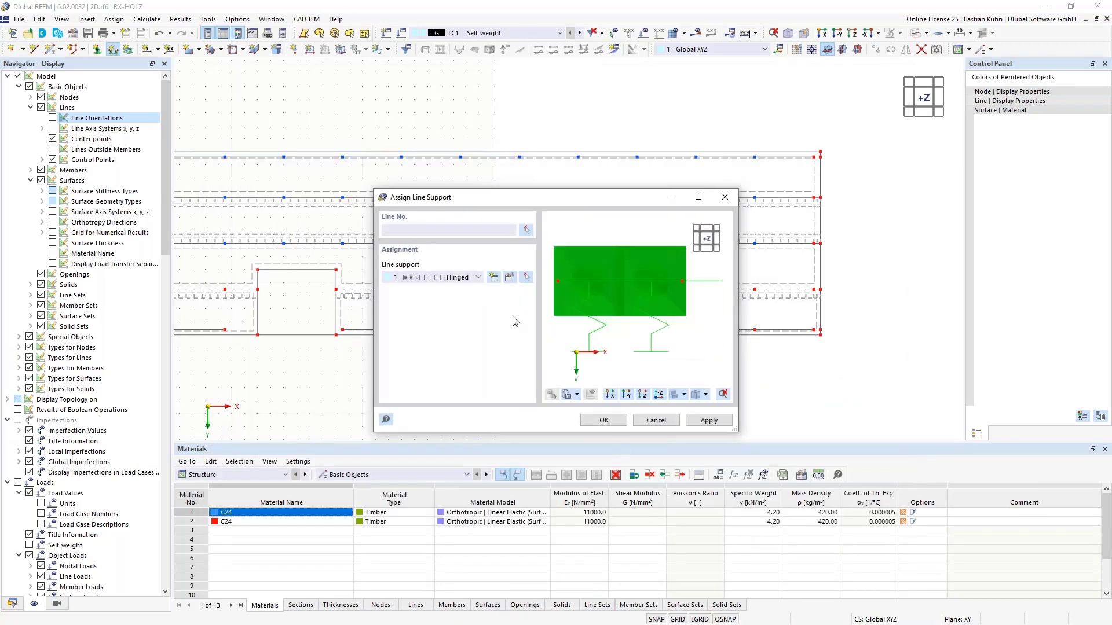
Step: Set the Hinged line support type's coordinate system to Local xyz and confirm the edit
left_click(510, 278)
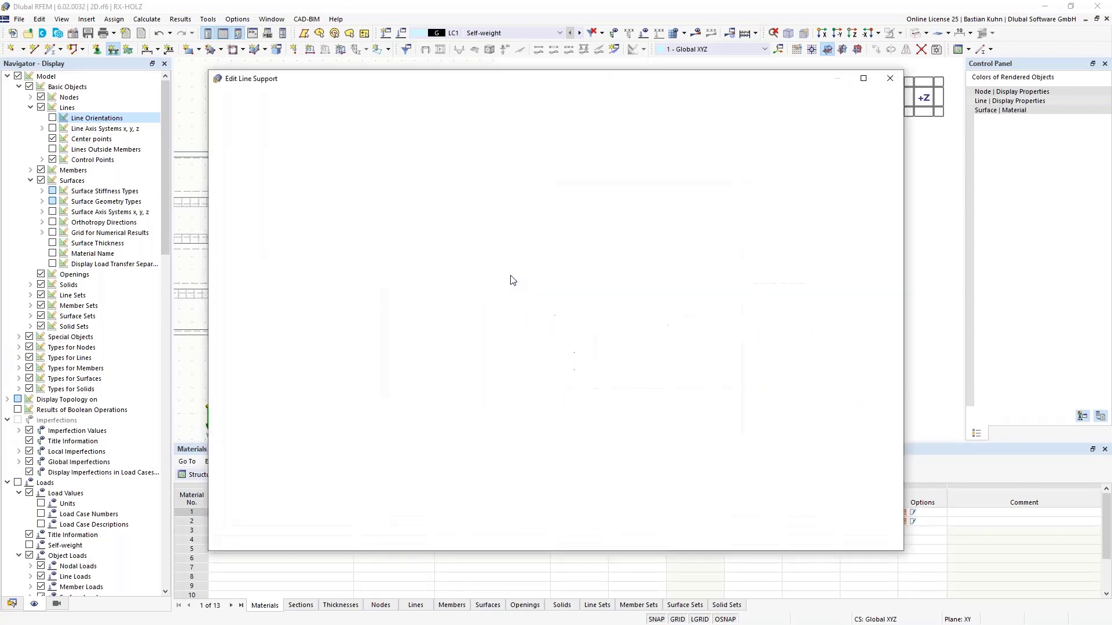
left_click(424, 162)
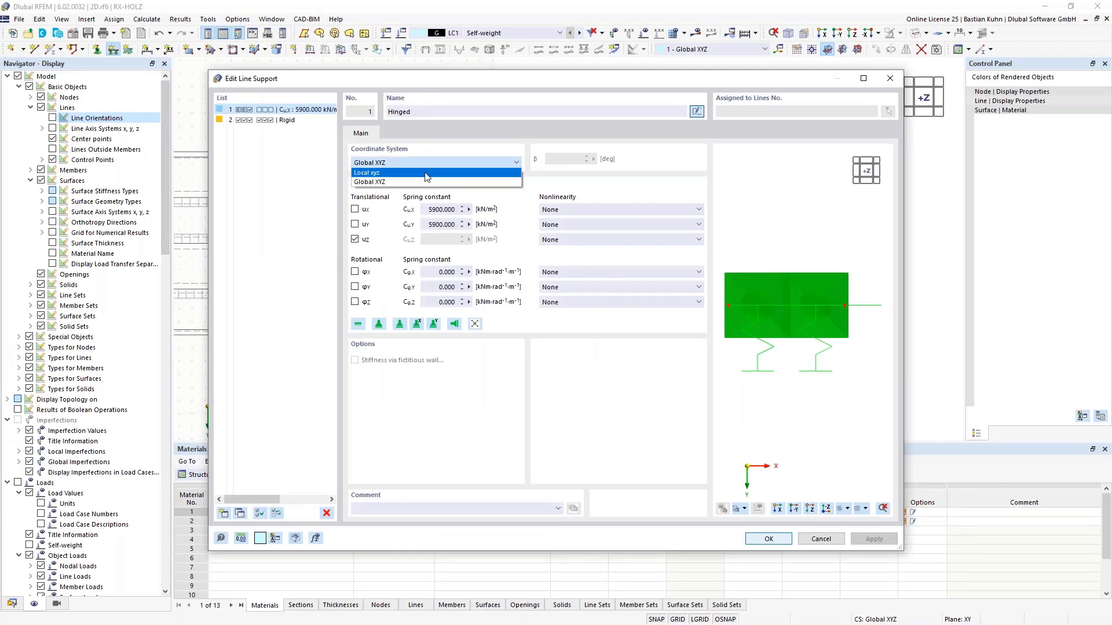
left_click(425, 173)
left_click(770, 539)
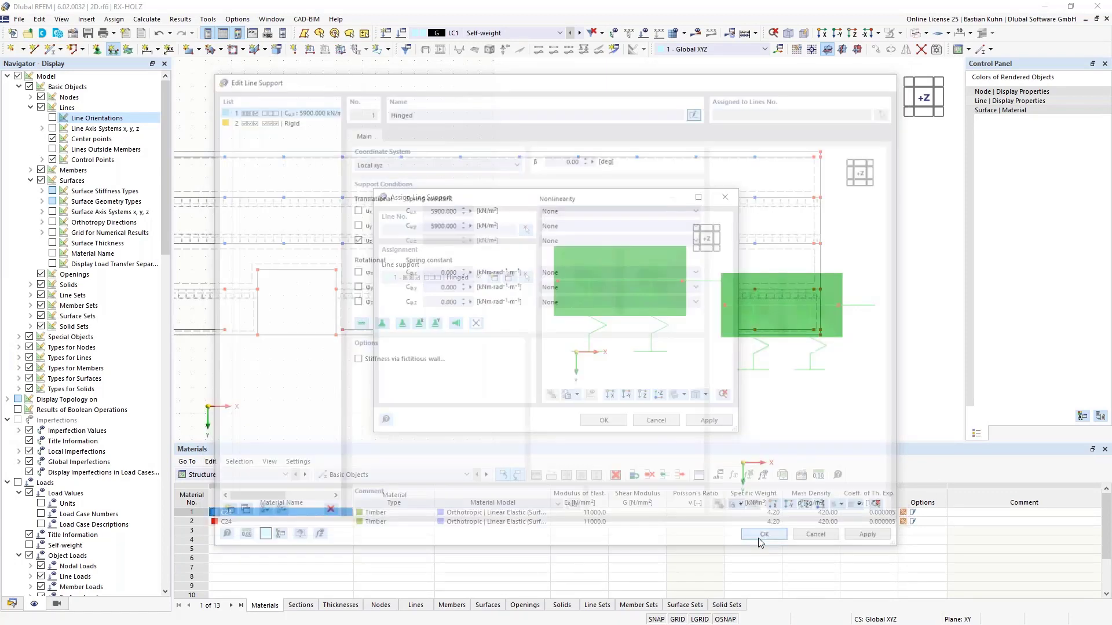
Step: Assign the hinged line support to the side and upper edge lines of both cut-outs
left_click(603, 421)
left_click(258, 310)
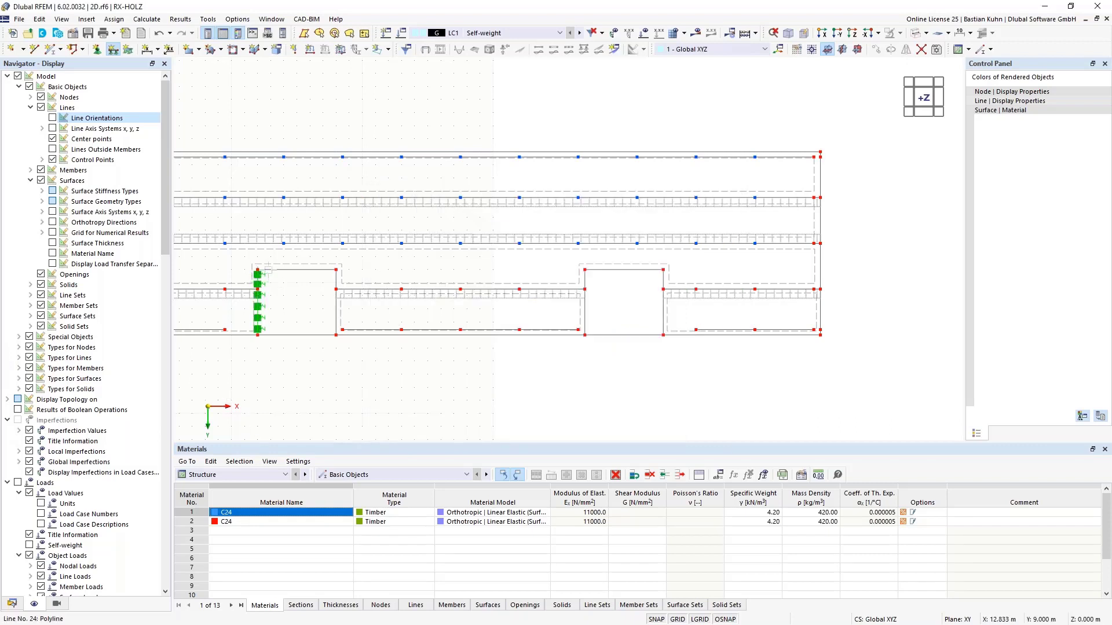
left_click(318, 271)
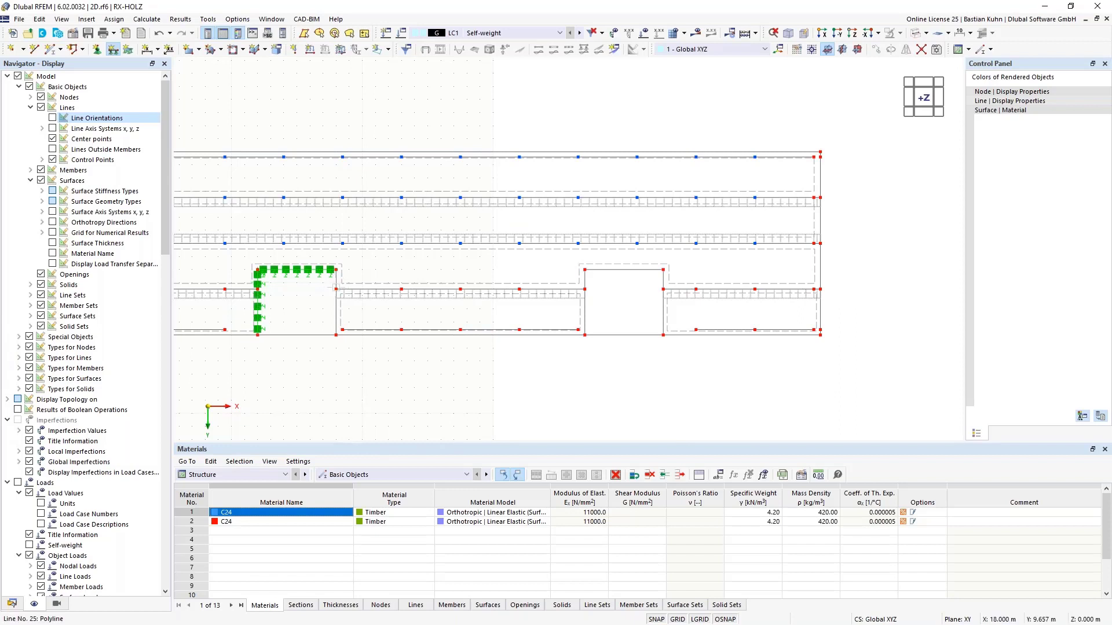
left_click(335, 290)
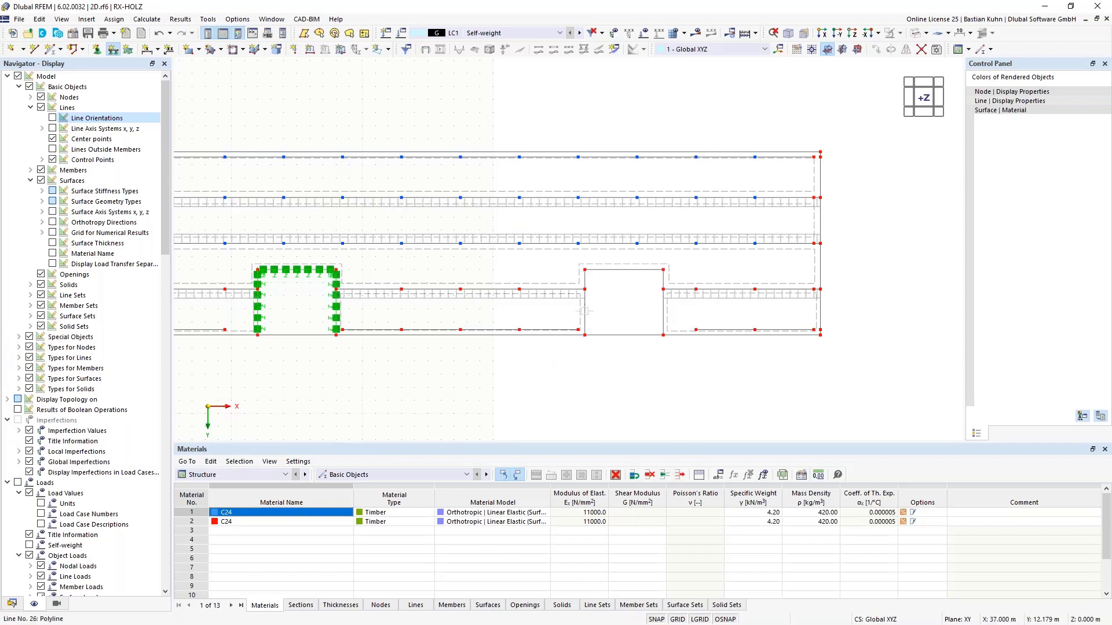
left_click(585, 295)
left_click(584, 279)
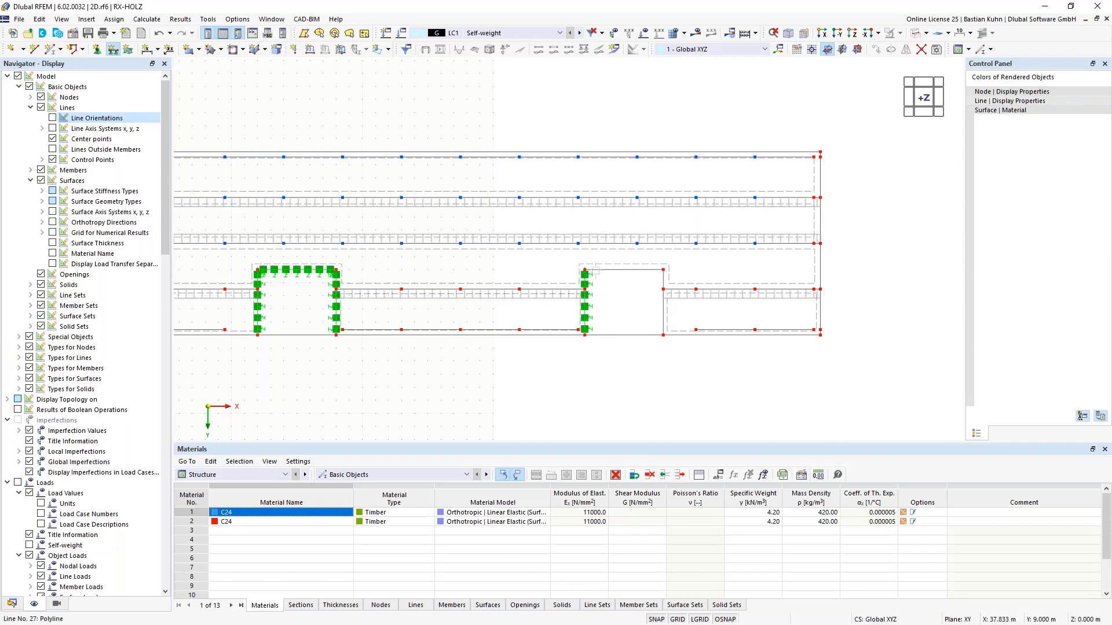
left_click(596, 270)
left_click(663, 283)
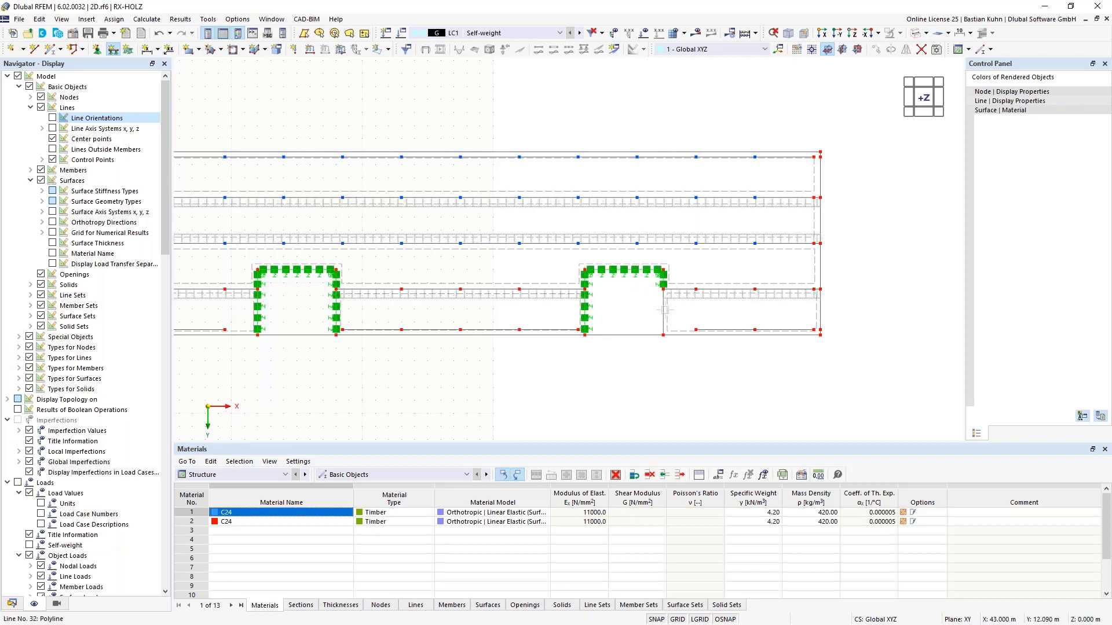
left_click(663, 310)
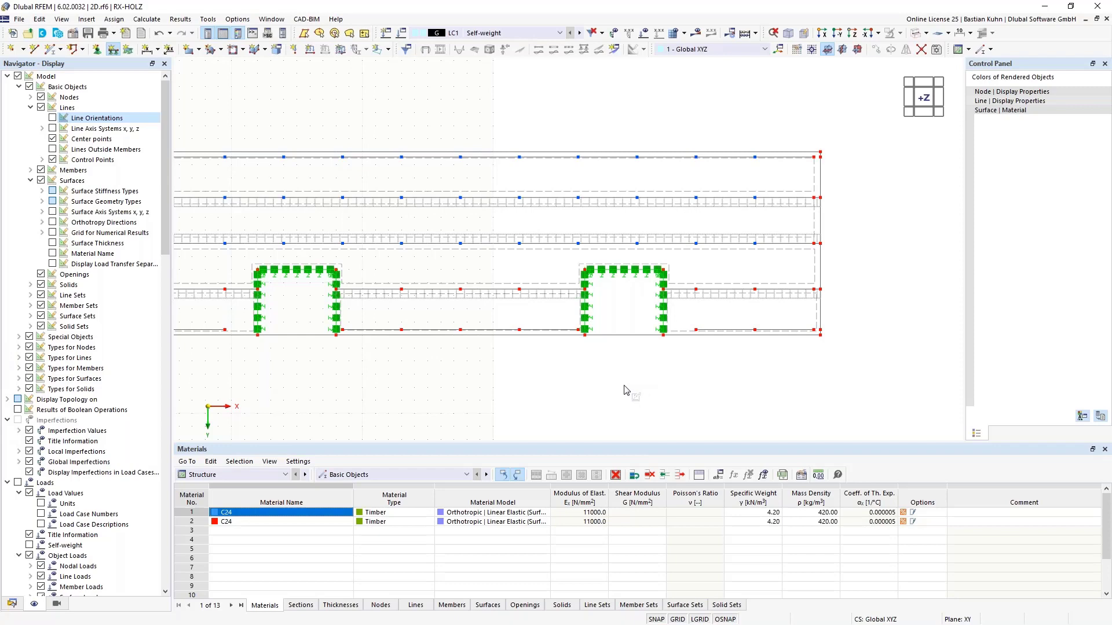
key("Escape")
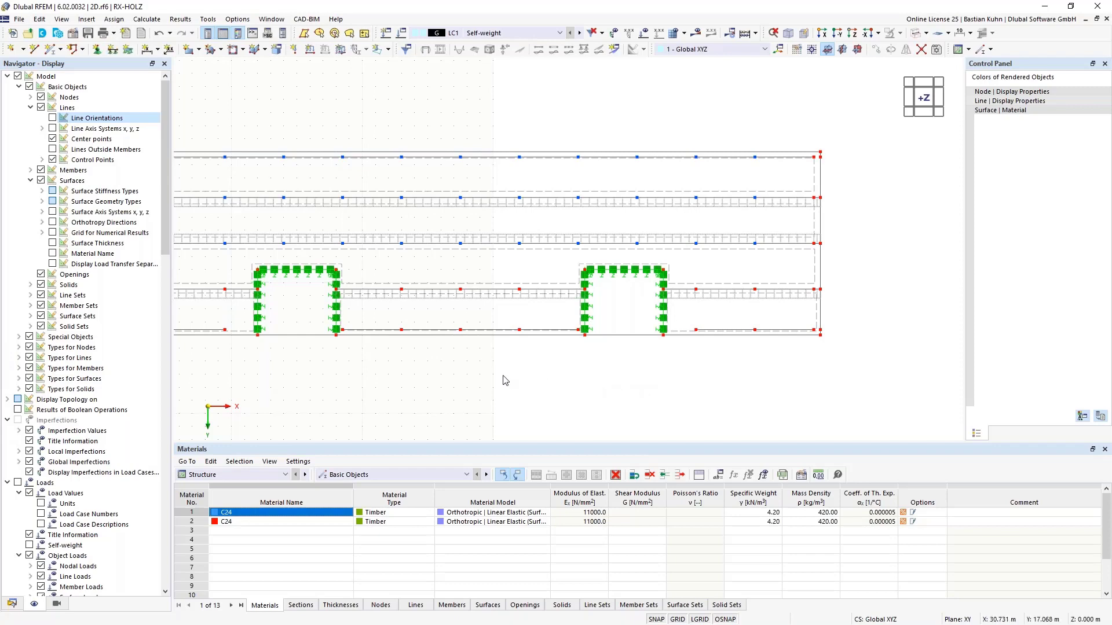
Step: Start assigning a nodal support, release uX, uY and φZ in the Hinged type and confirm it
scroll(527, 377, "down", 4)
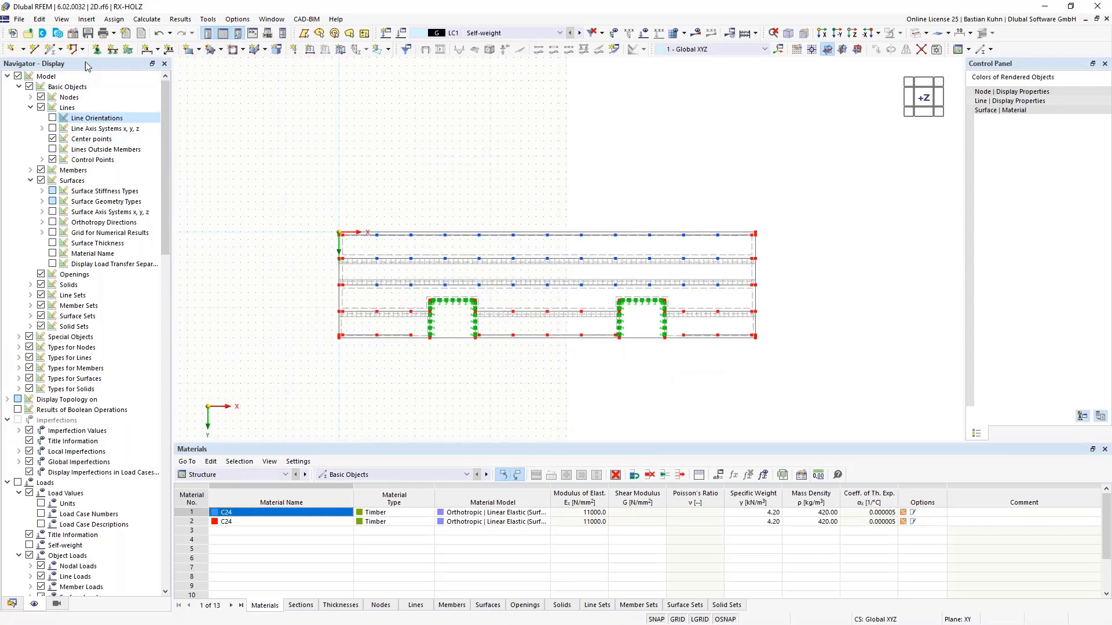
left_click(97, 49)
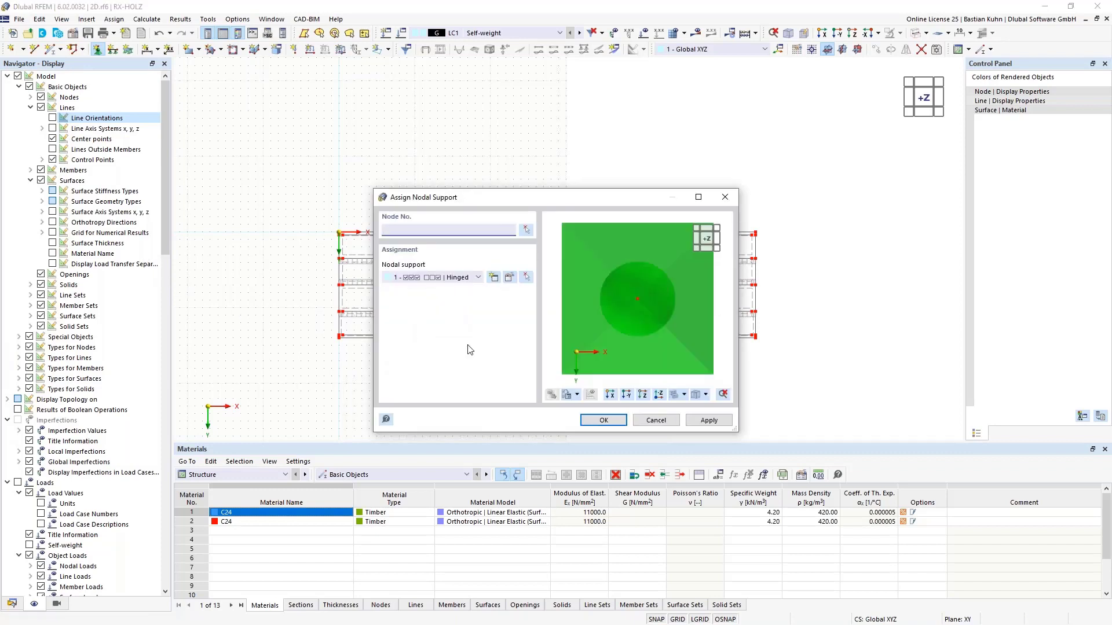
left_click(509, 278)
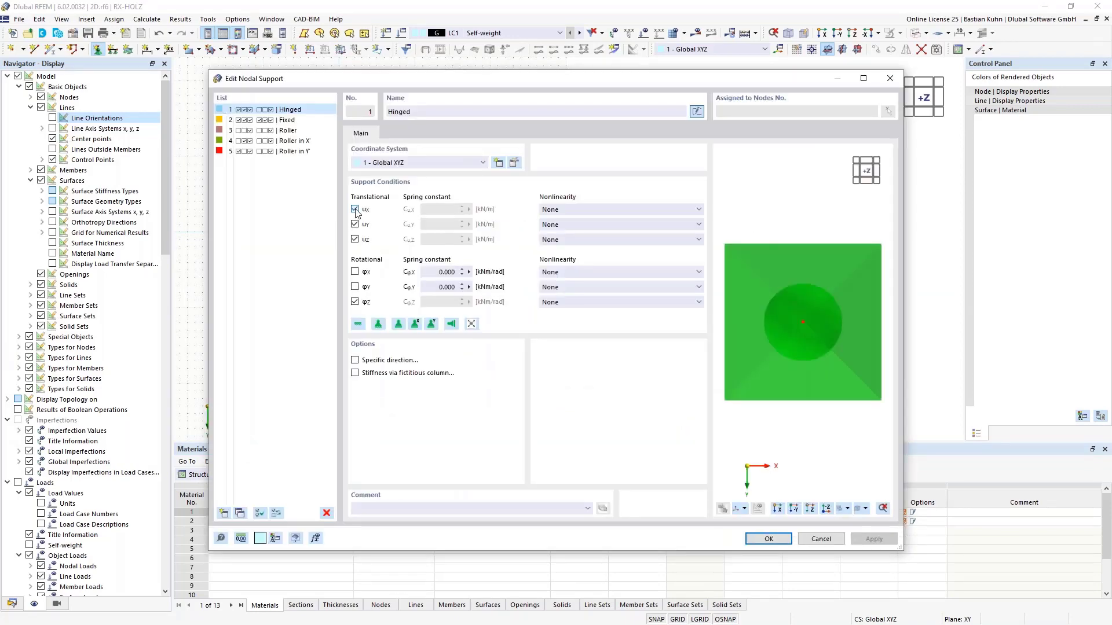
left_click(355, 209)
left_click(355, 224)
left_click(355, 301)
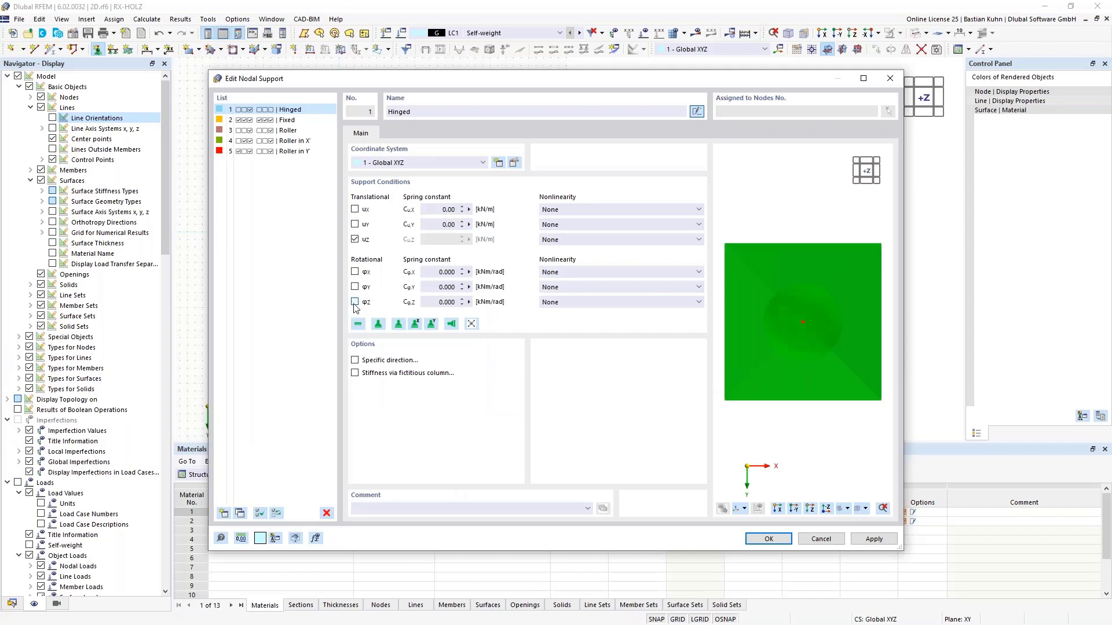
left_click(769, 539)
Step: Assign the hinged nodal support to the rows of nodes along the strip edges across the slab
left_click(601, 425)
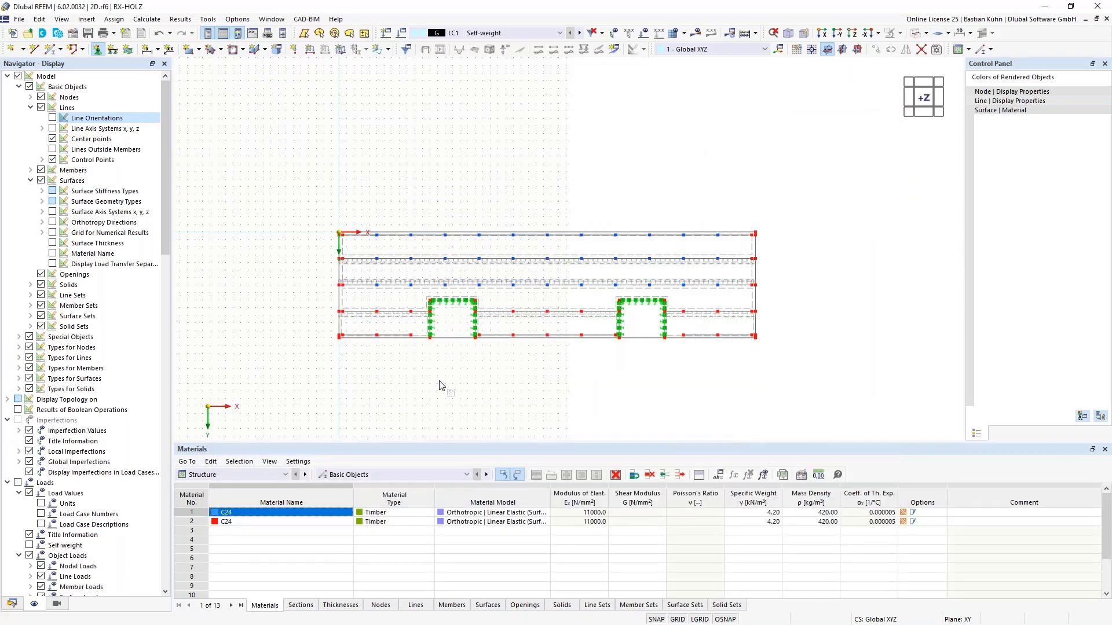
left_click_drag(421, 353, 342, 211)
left_click_drag(594, 352, 503, 223)
scroll(747, 348, "up", 4)
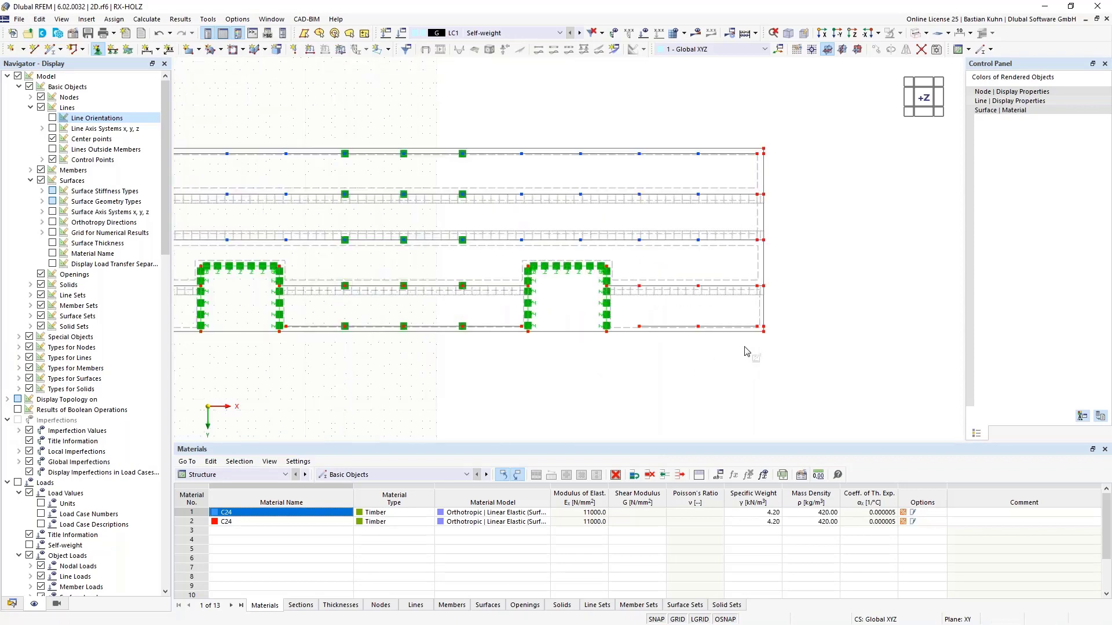
left_click_drag(765, 339, 472, 224)
middle_click_drag(537, 377, 806, 372)
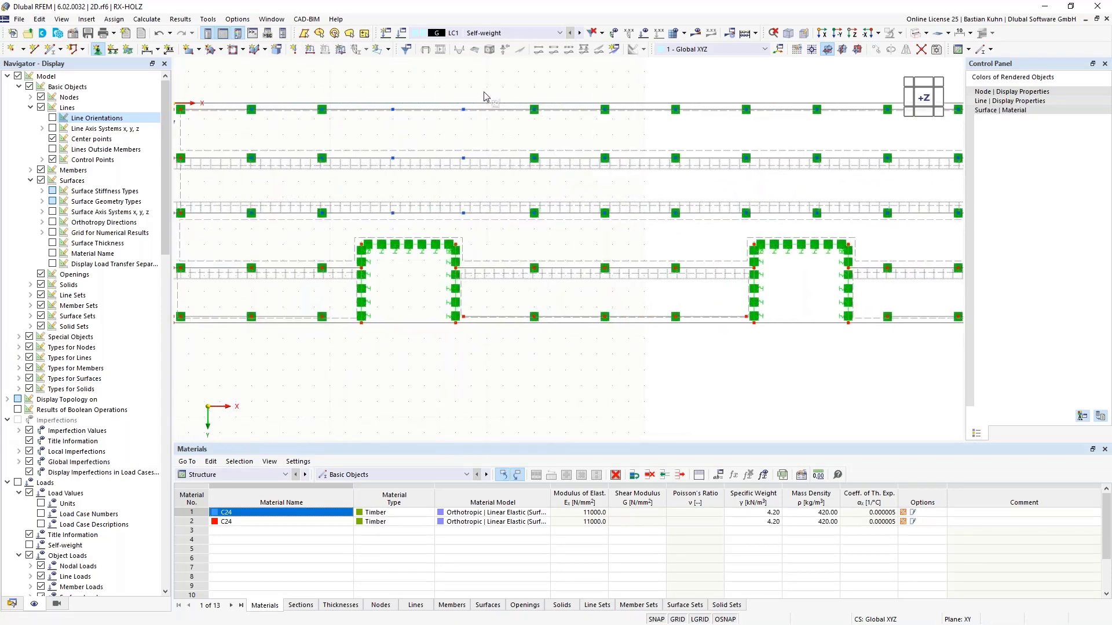
left_click_drag(484, 92, 377, 244)
key("Escape")
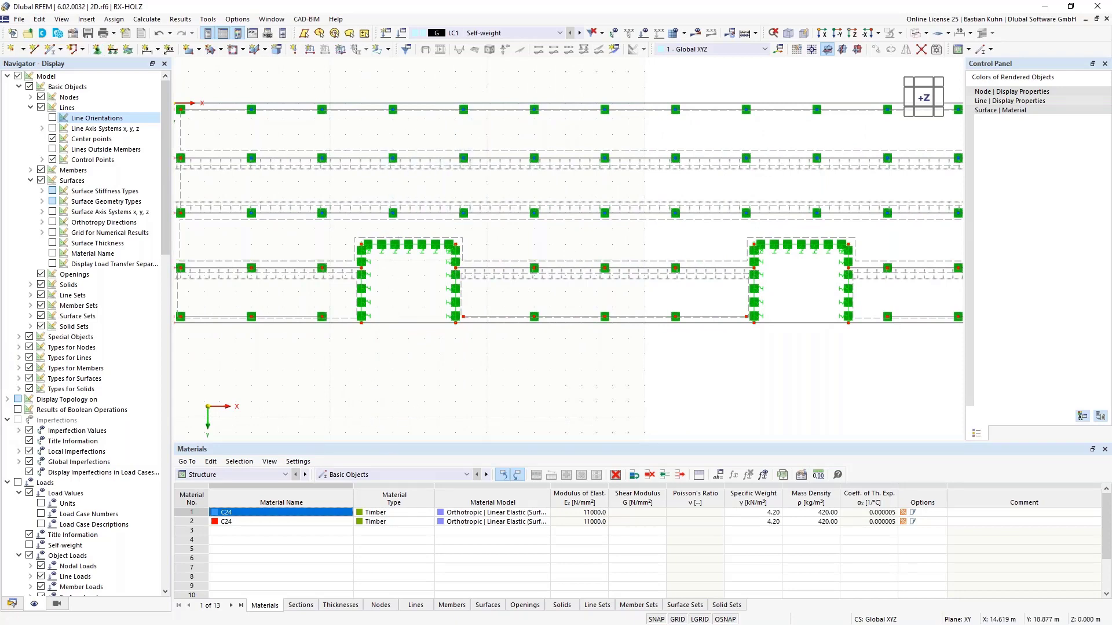
Step: Apply a uniform surface load of 1 kN/m² in direction ZA to all slab surfaces in load case LC1
scroll(409, 398, "down", 2)
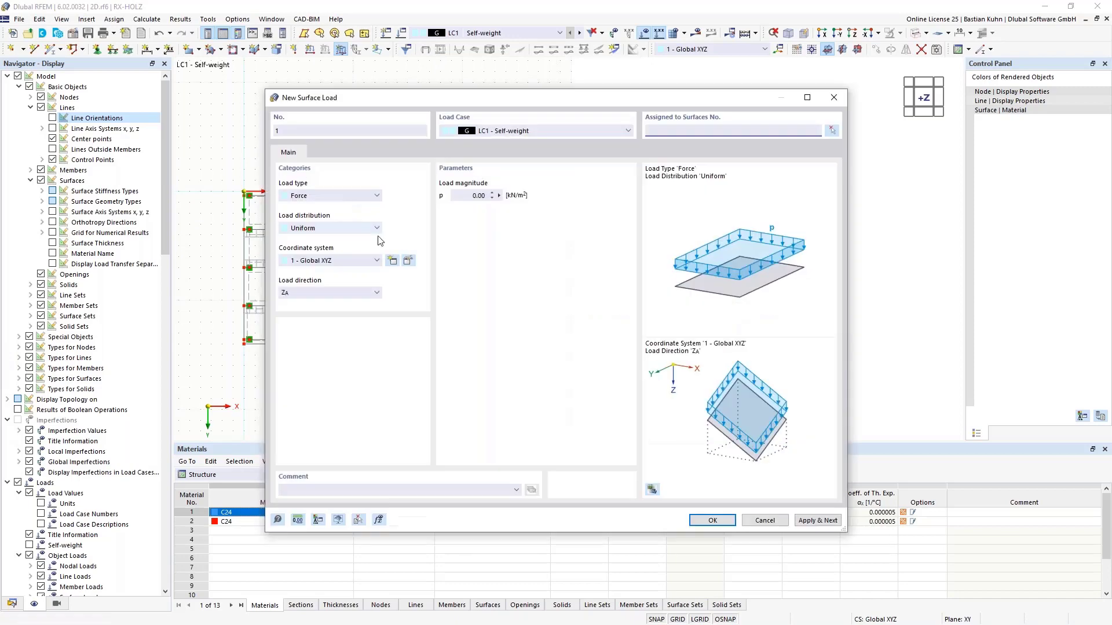
left_click(500, 198)
type("1")
key("Return")
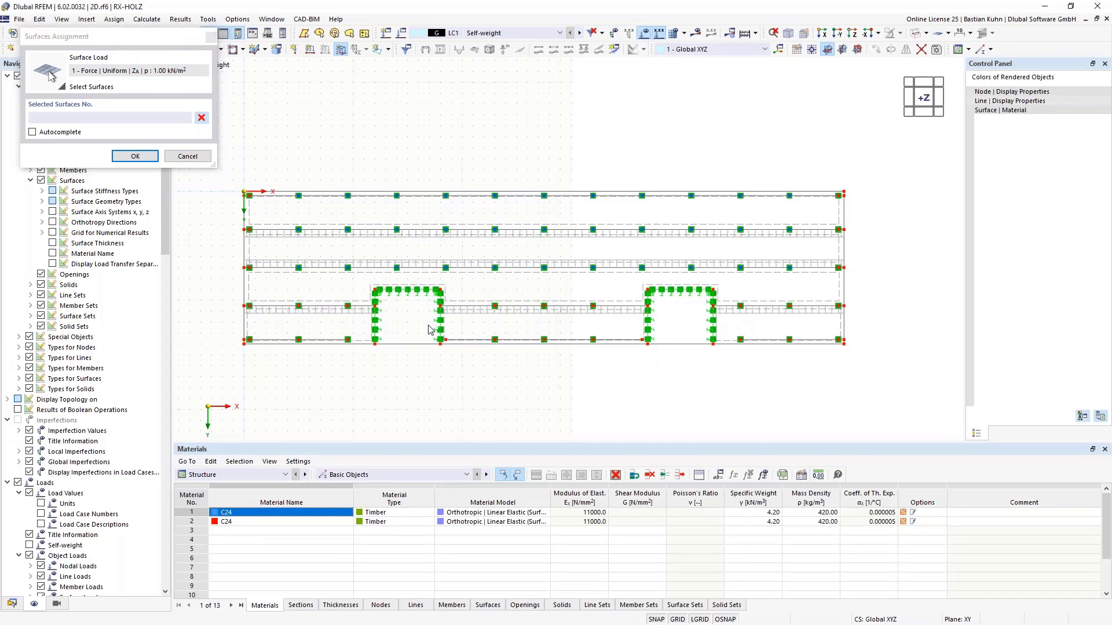
left_click_drag(232, 175, 874, 387)
left_click(139, 157)
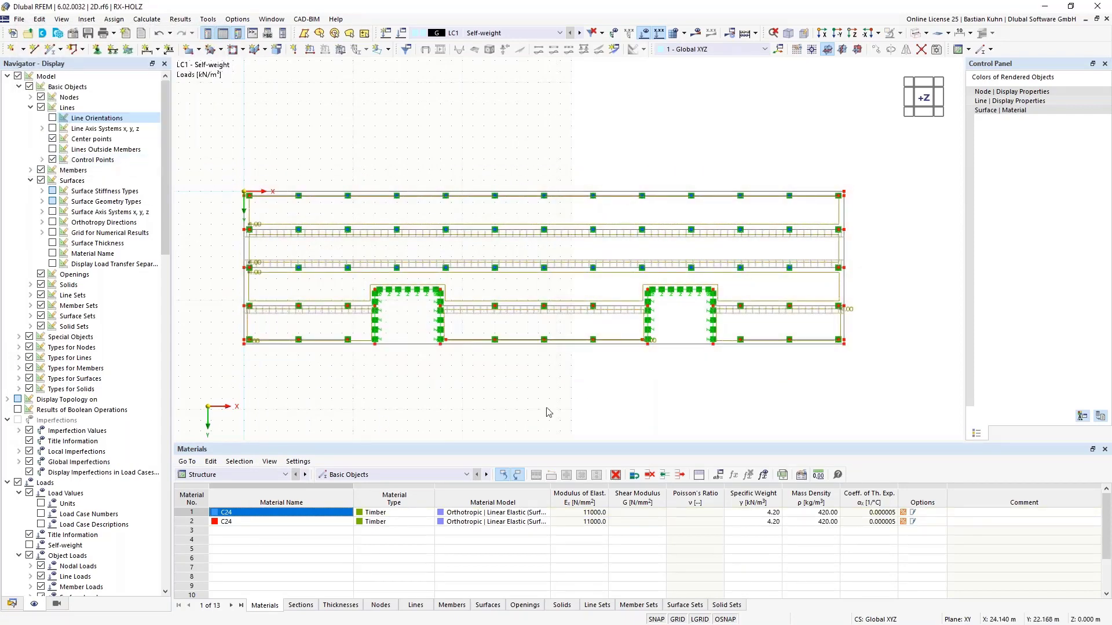
Step: Create load cases LC2 to LC5 with the action category Imposed loads - category A: domestic, residential areas
middle_click_drag(599, 411, 531, 244, "ctrl")
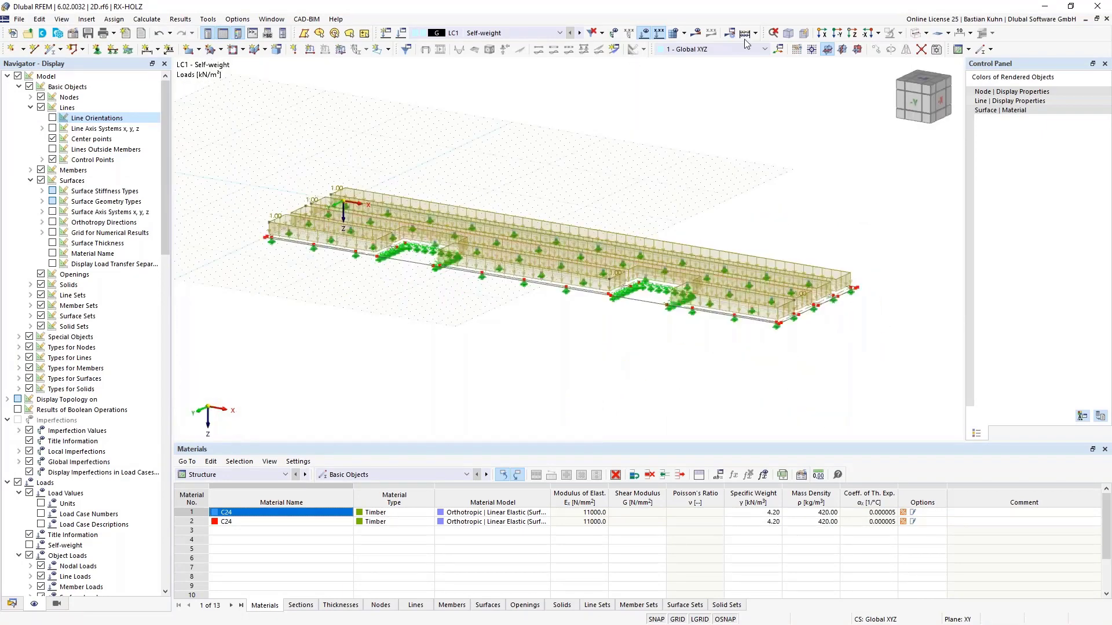
left_click(850, 35)
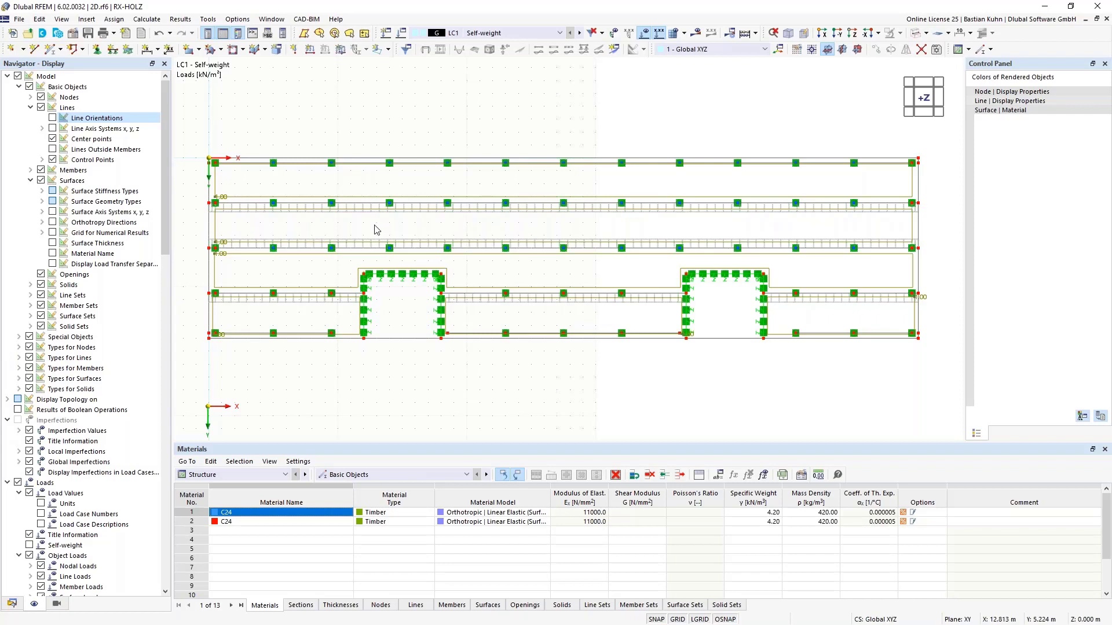
left_click(387, 33)
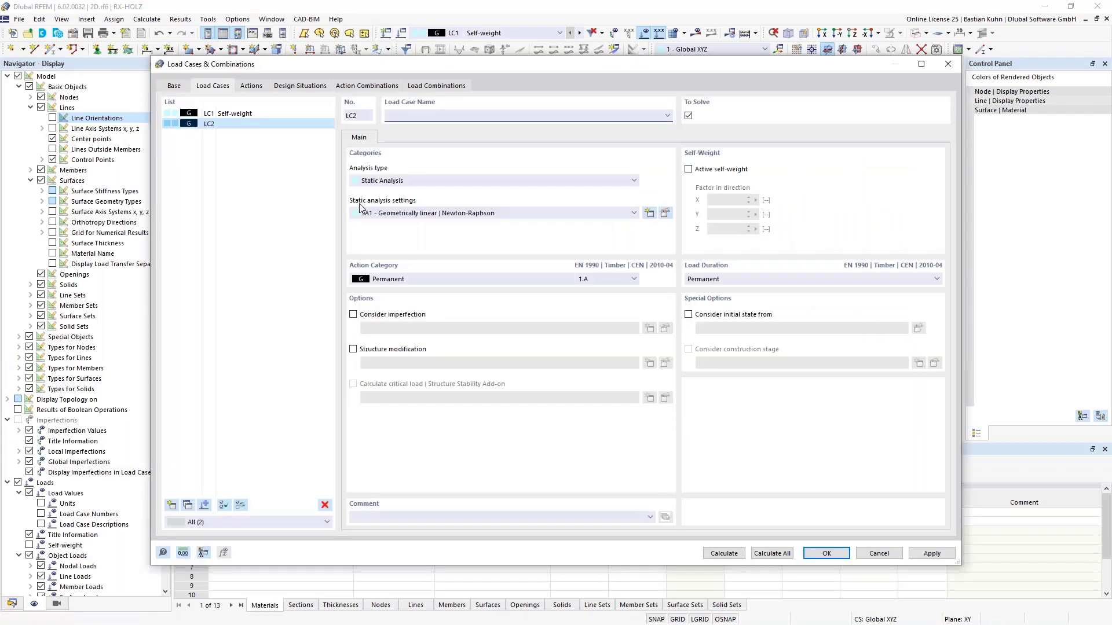
left_click(419, 283)
left_click(406, 315)
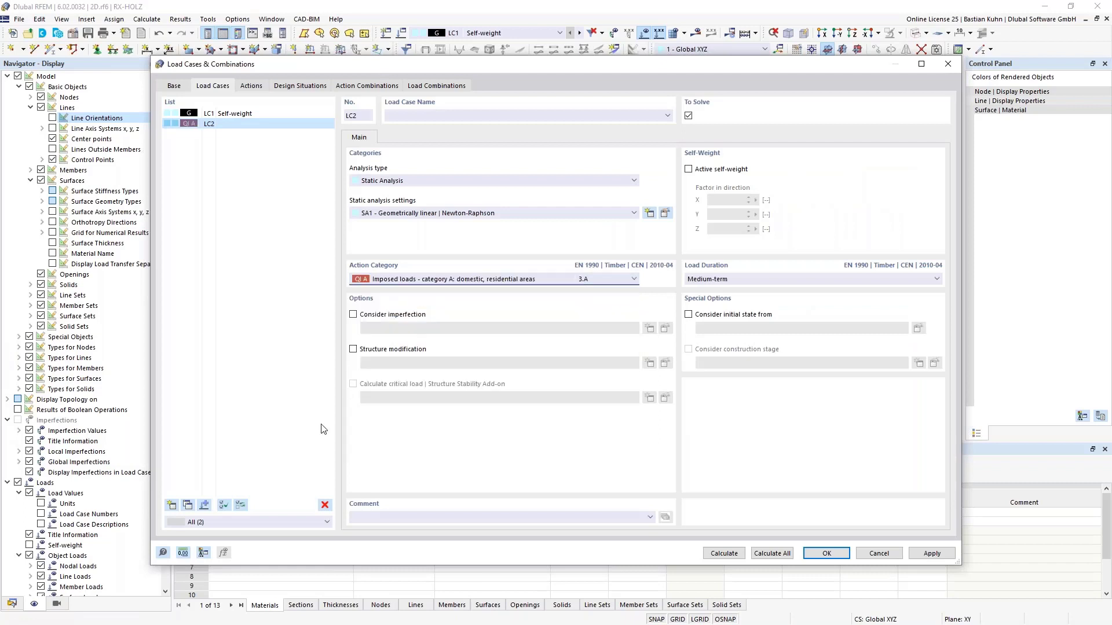
left_click(172, 505)
left_click(173, 505)
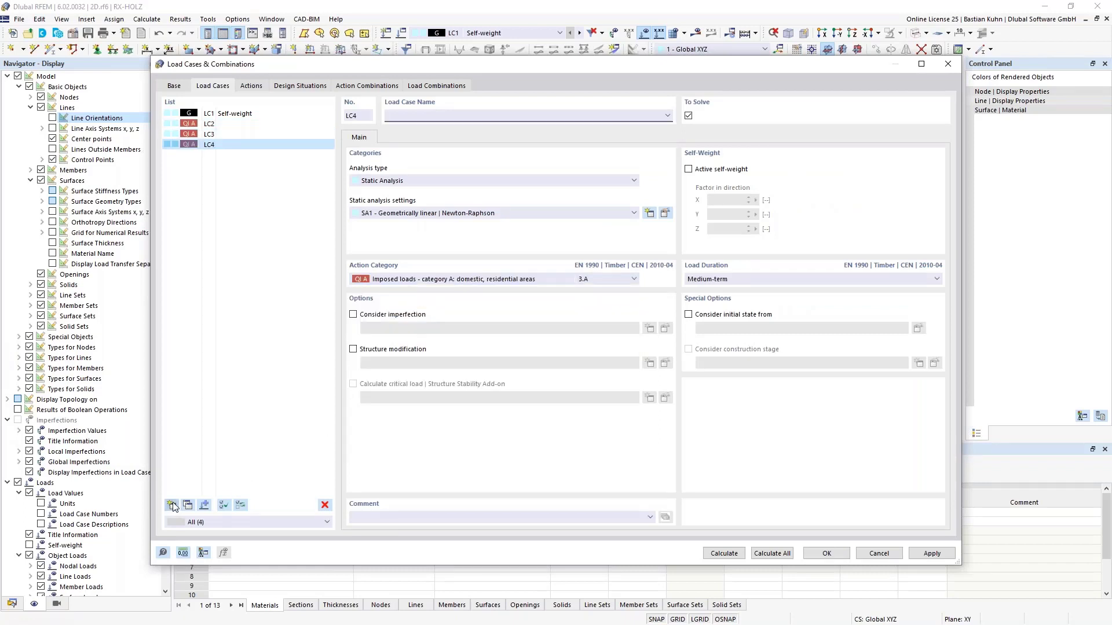
left_click(173, 505)
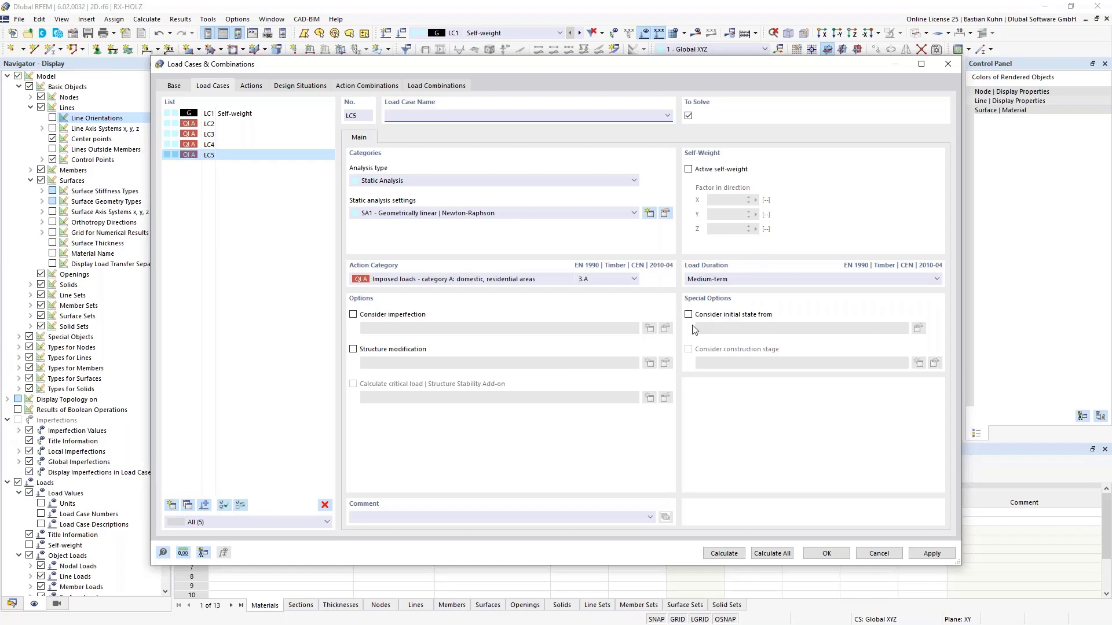
Step: Add load case LC6 with the action category Wind and confirm the load cases
left_click(173, 505)
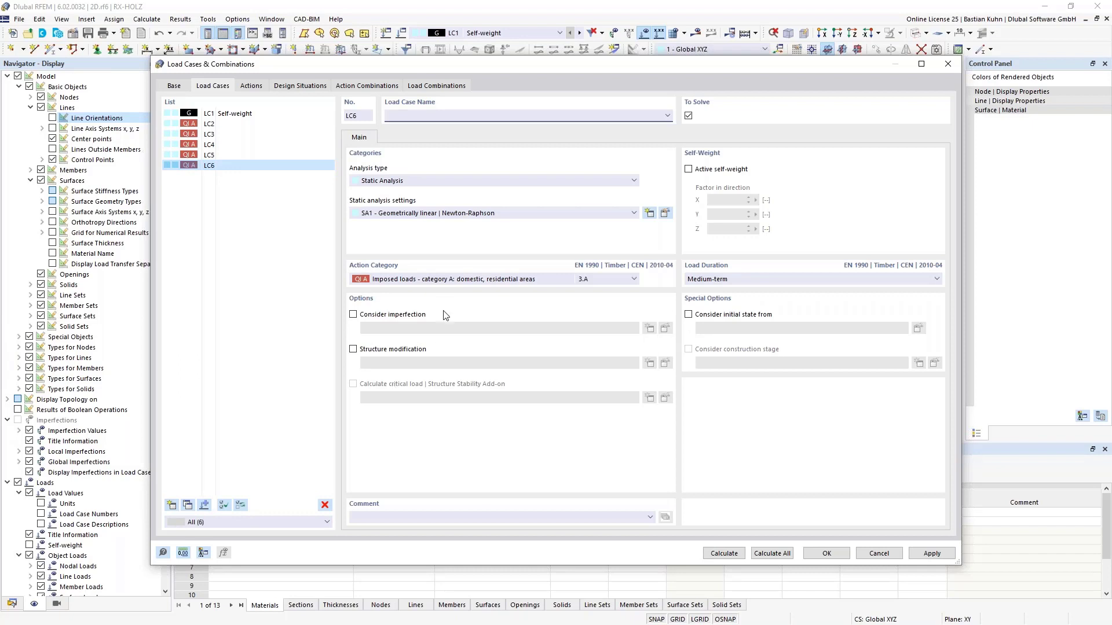
left_click(446, 279)
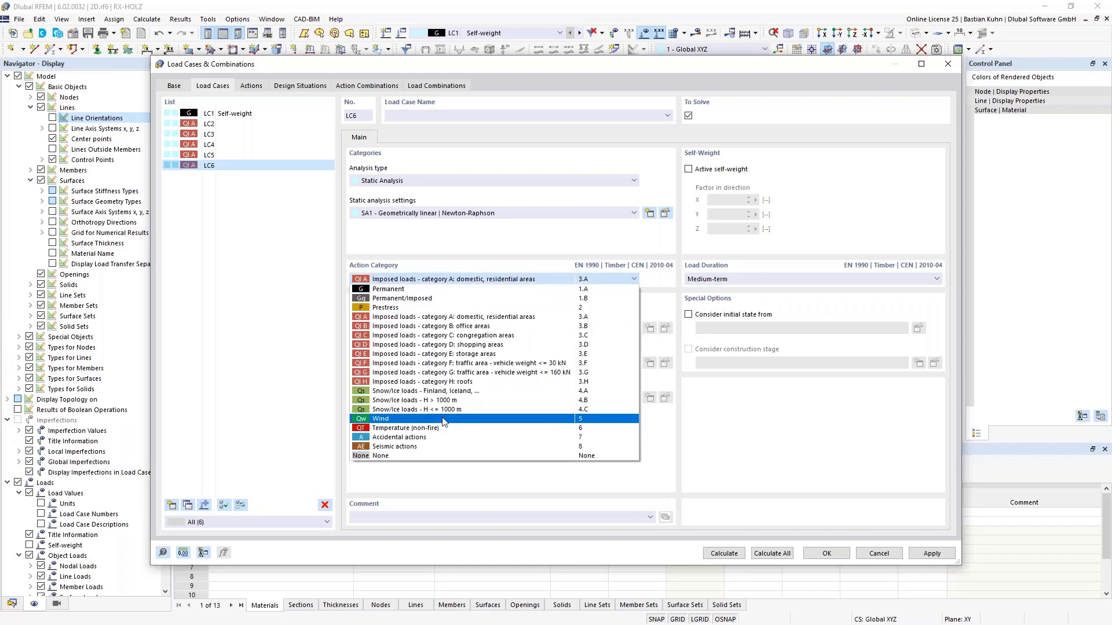
left_click(495, 419)
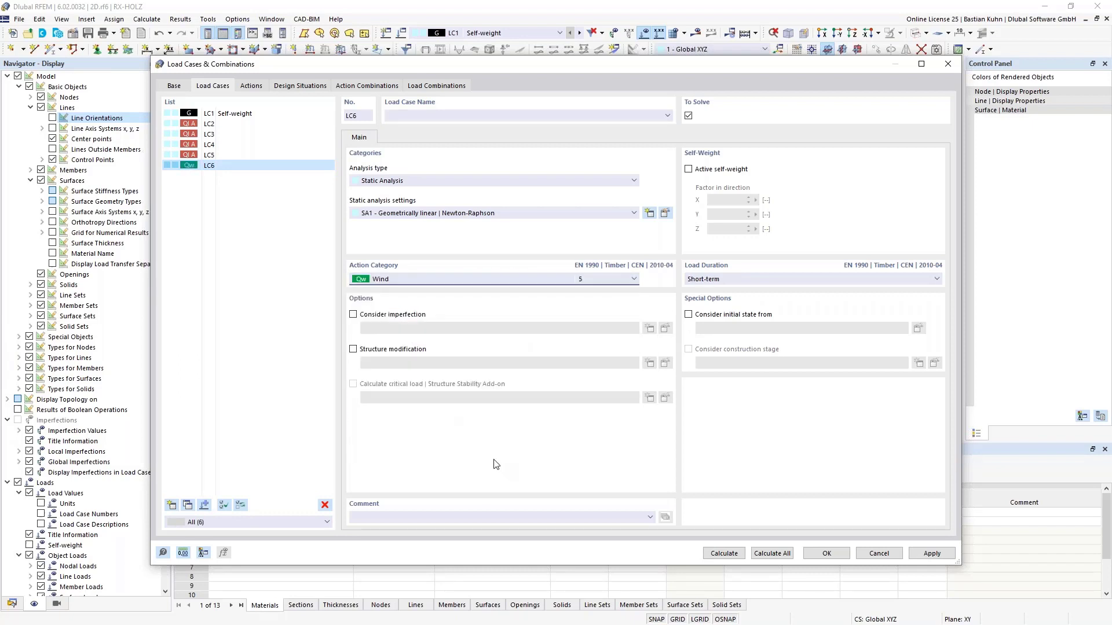
left_click(827, 553)
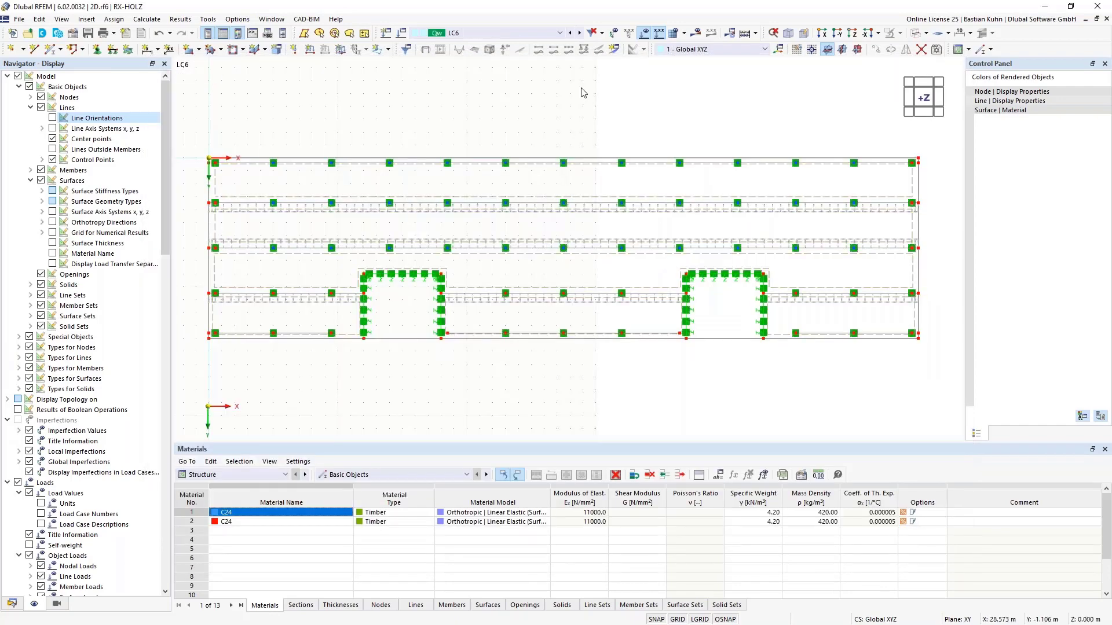
Step: In load case LC2, apply a uniform surface load of 1.50 kN/m² in direction ZA to surface 1
left_click(556, 33)
left_click(557, 57)
left_click(340, 48)
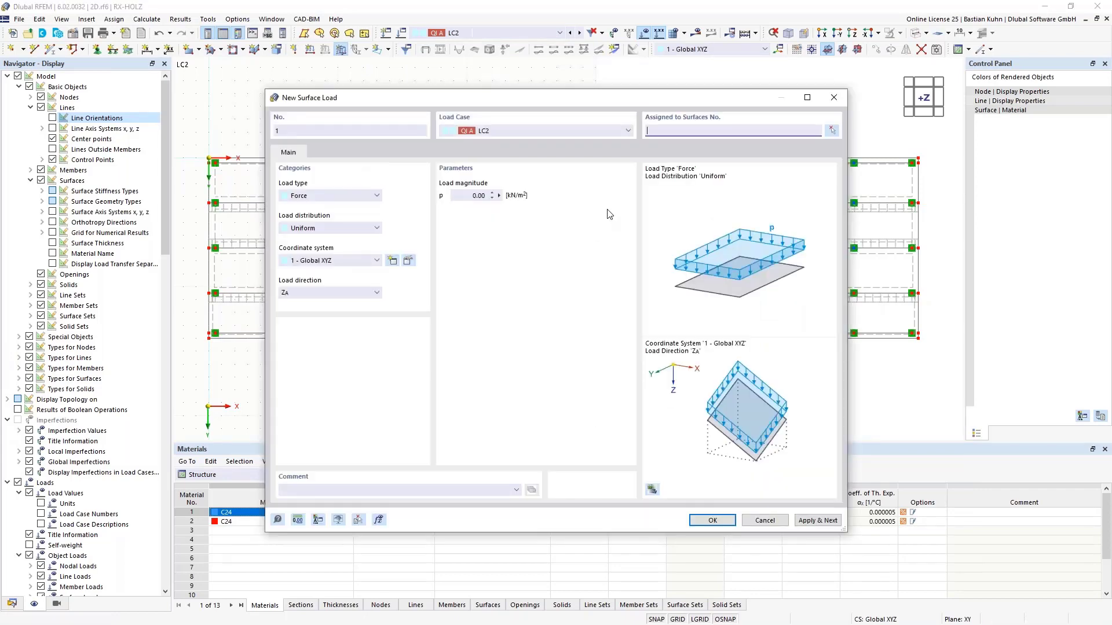
left_click(469, 197)
left_click(832, 130)
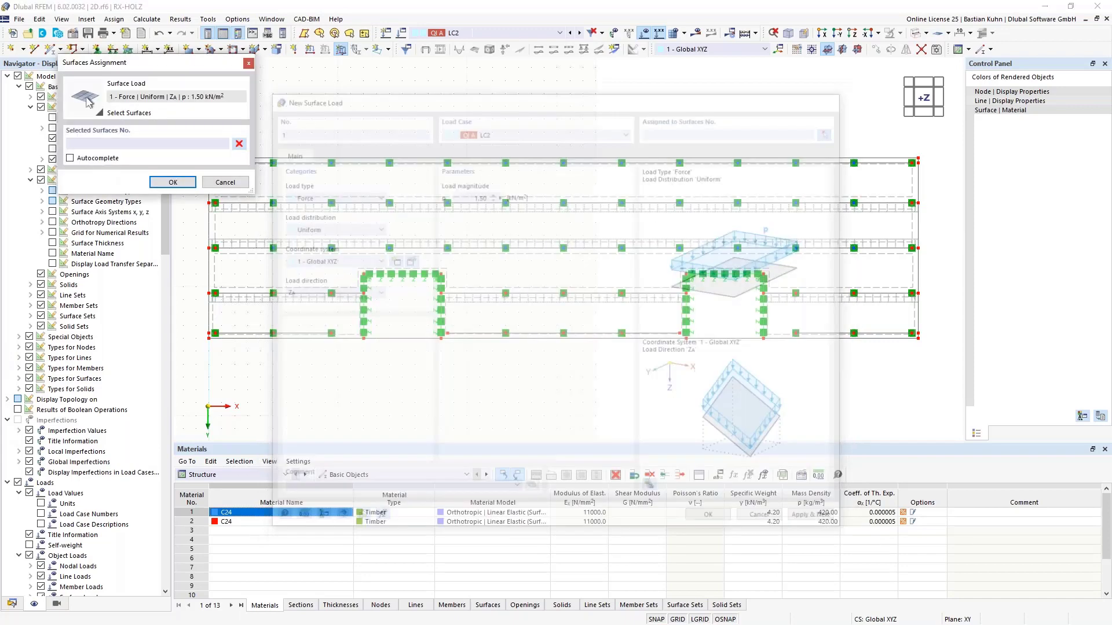
left_click(657, 164)
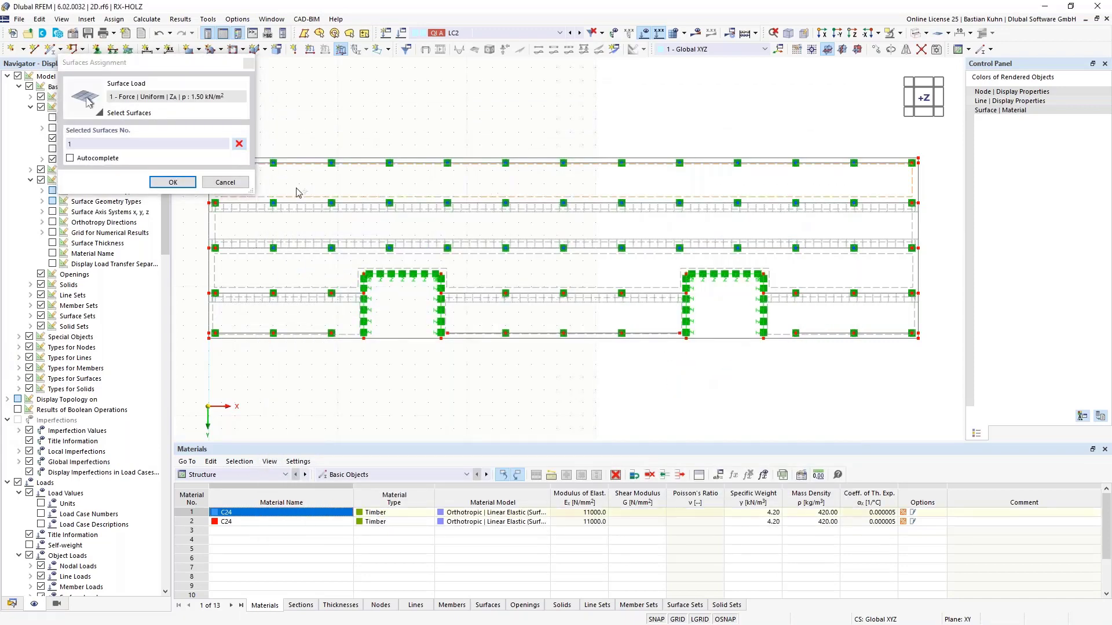
left_click(170, 182)
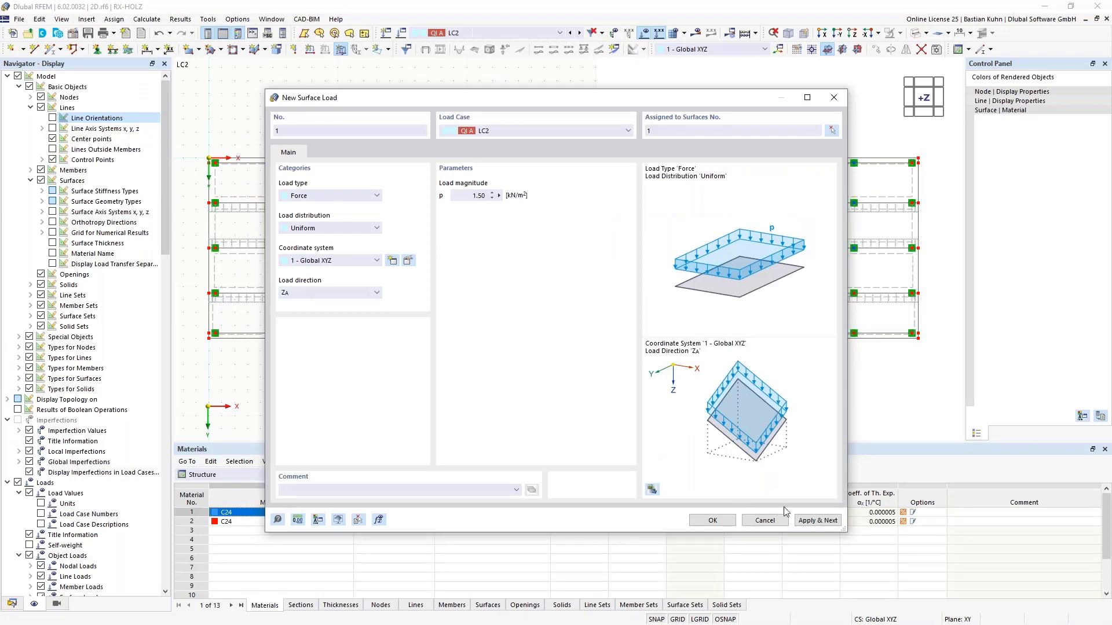
left_click(817, 520)
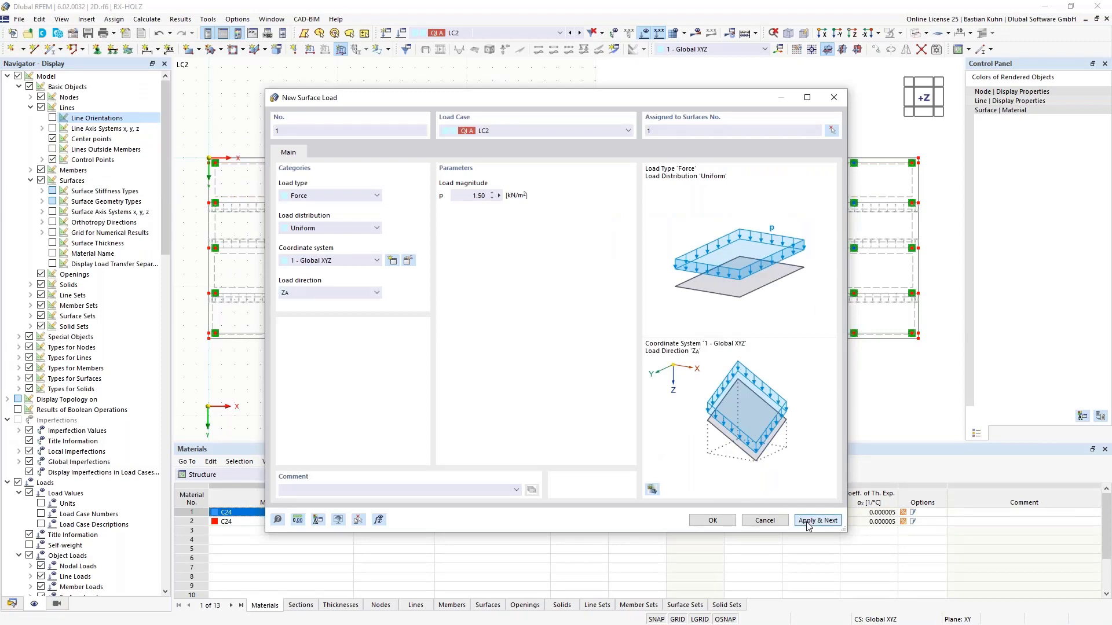
Step: Add a uniform surface load of 1.50 kN/m² in direction ZA on surface 2 in load case LC3
left_click(583, 131)
left_click(582, 158)
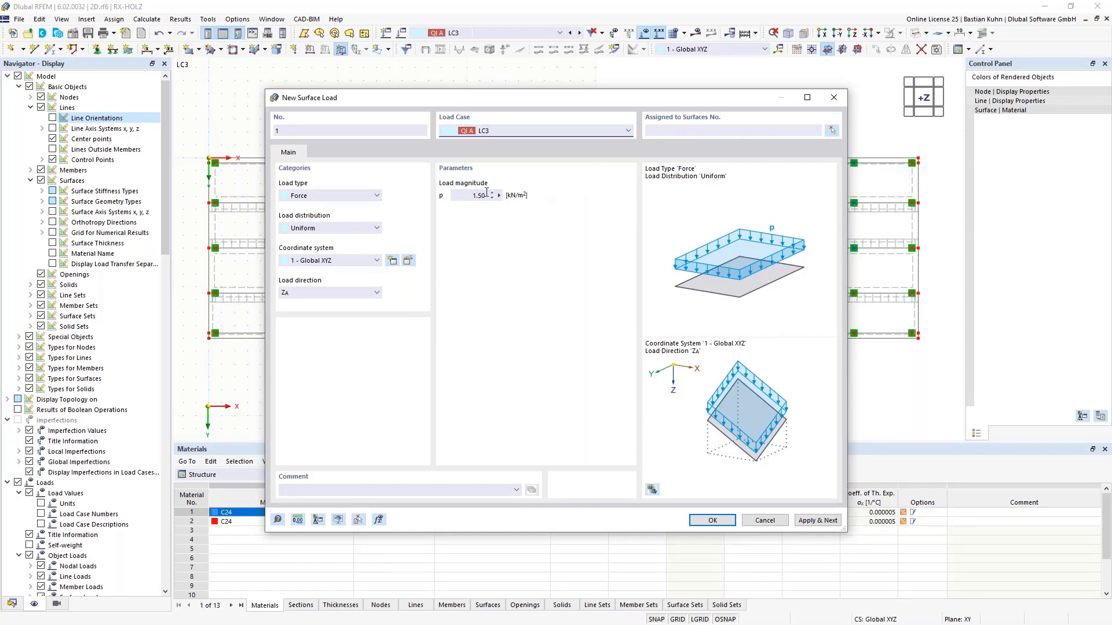
left_click(830, 130)
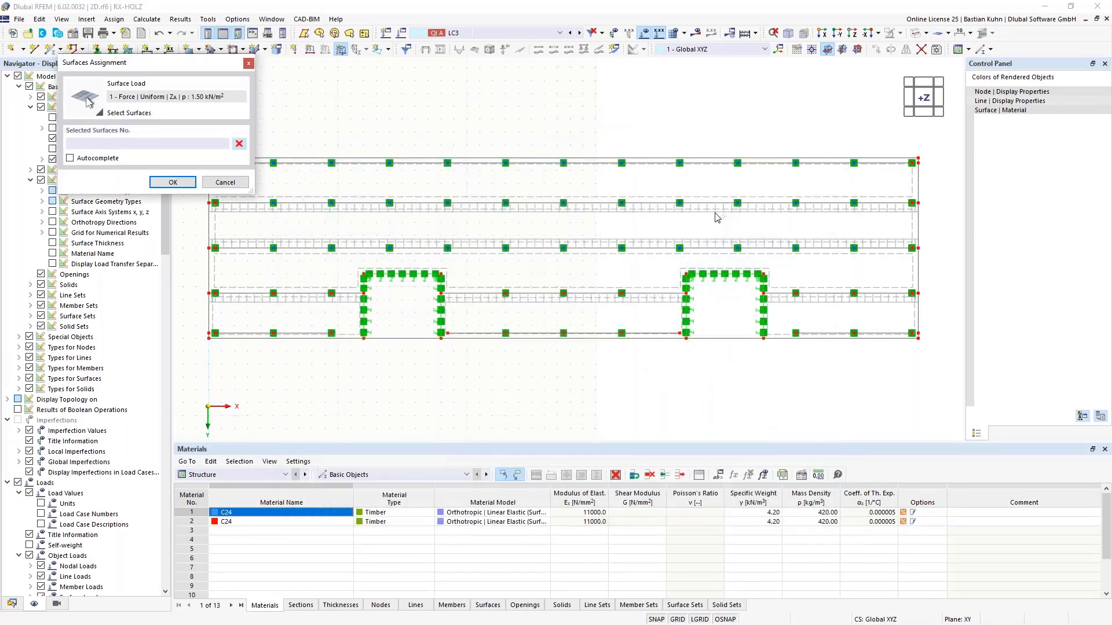
left_click(184, 186)
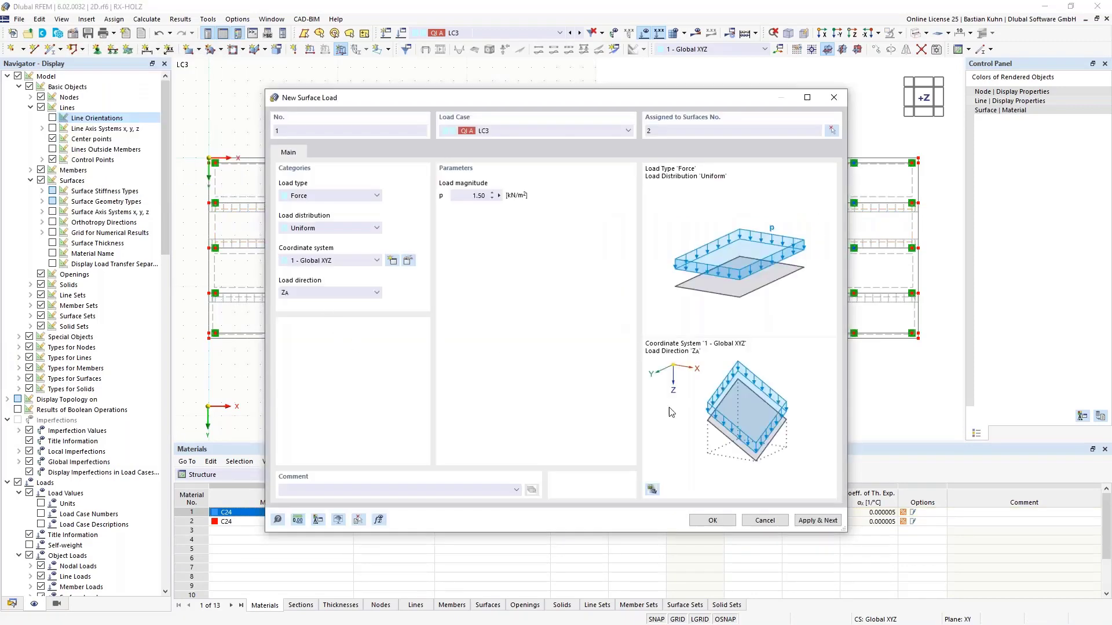
left_click(805, 523)
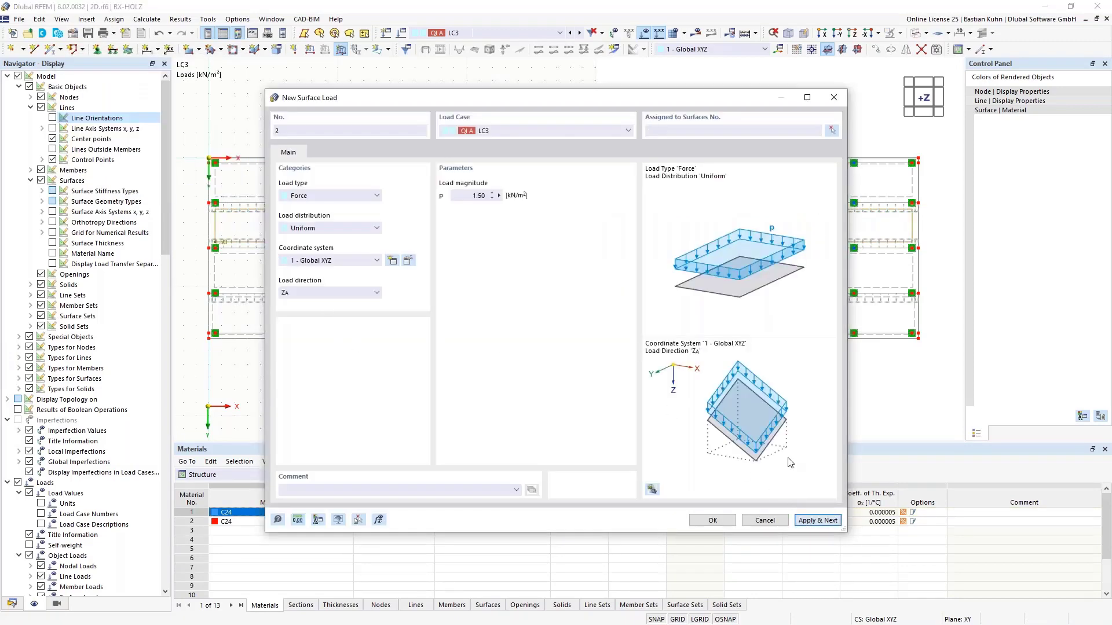
Step: Add a uniform surface load of 1.50 kN/m² in direction ZA on surface 5 in load case LC4
left_click(565, 130)
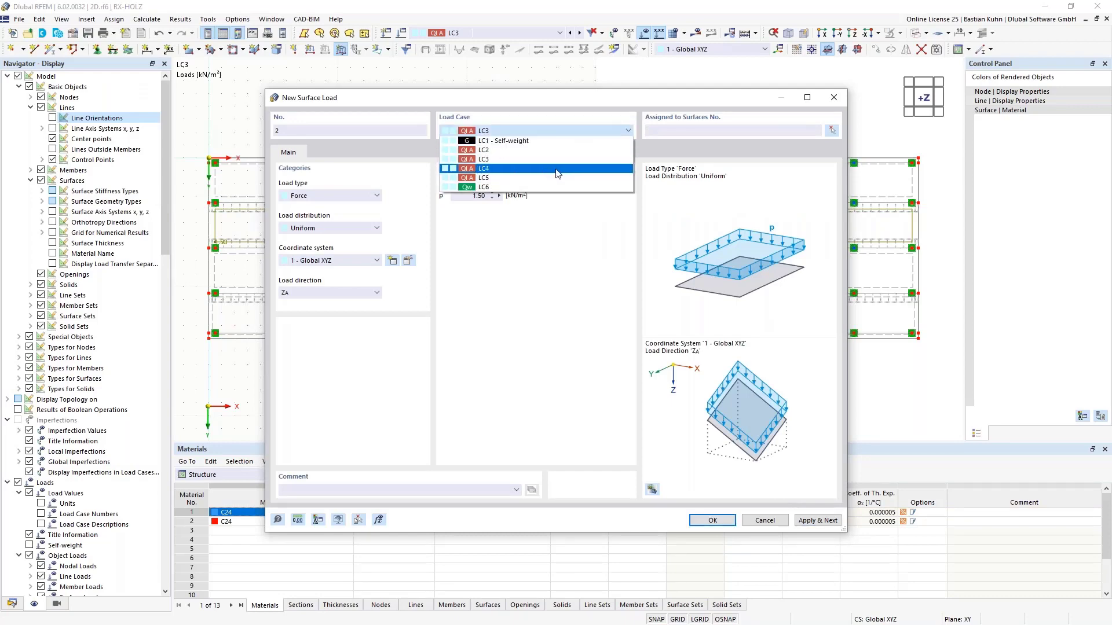
left_click(557, 169)
left_click(831, 131)
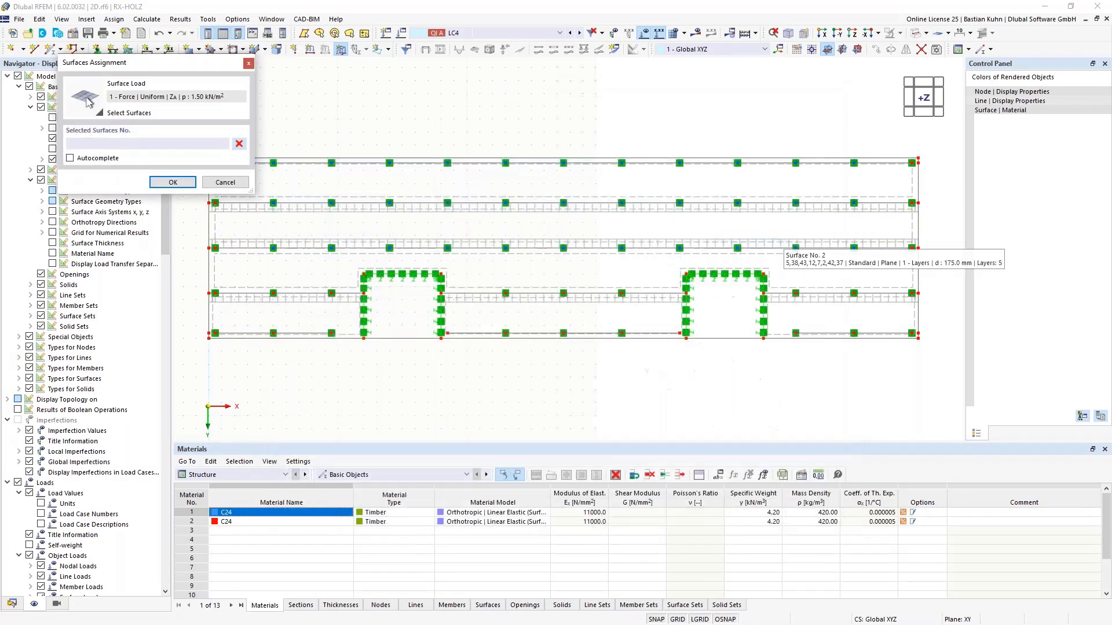
left_click(638, 261)
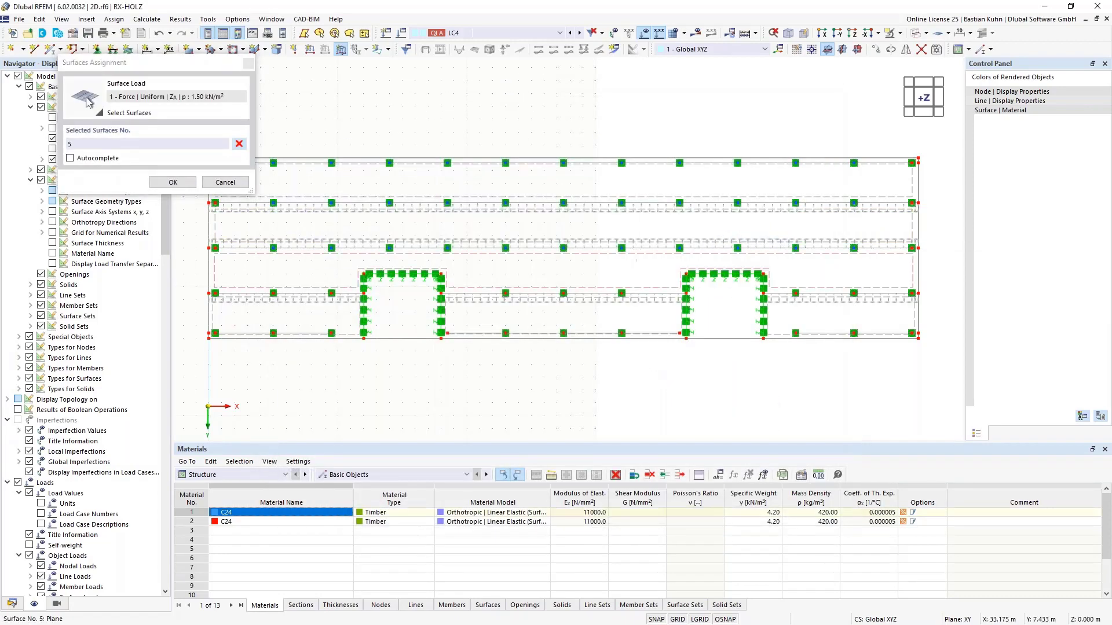
left_click(172, 182)
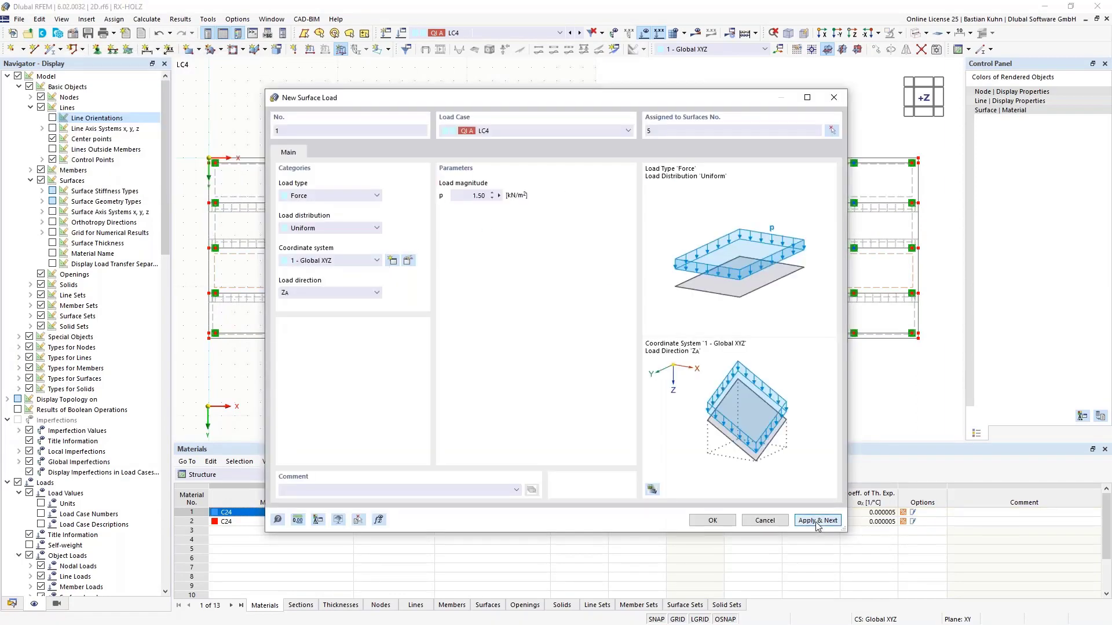
Step: Add a uniform 1.50 kN/m² surface load in direction ZA on surfaces 3, 9 and 11 in load case LC5 and finish load entry
left_click(612, 133)
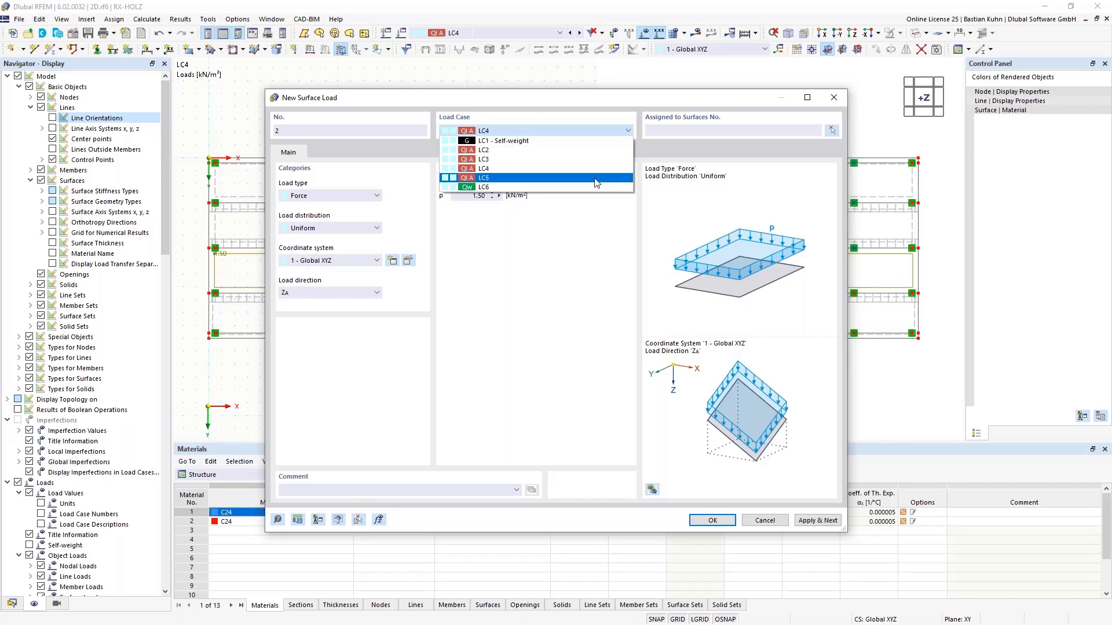
left_click(603, 181)
left_click(831, 130)
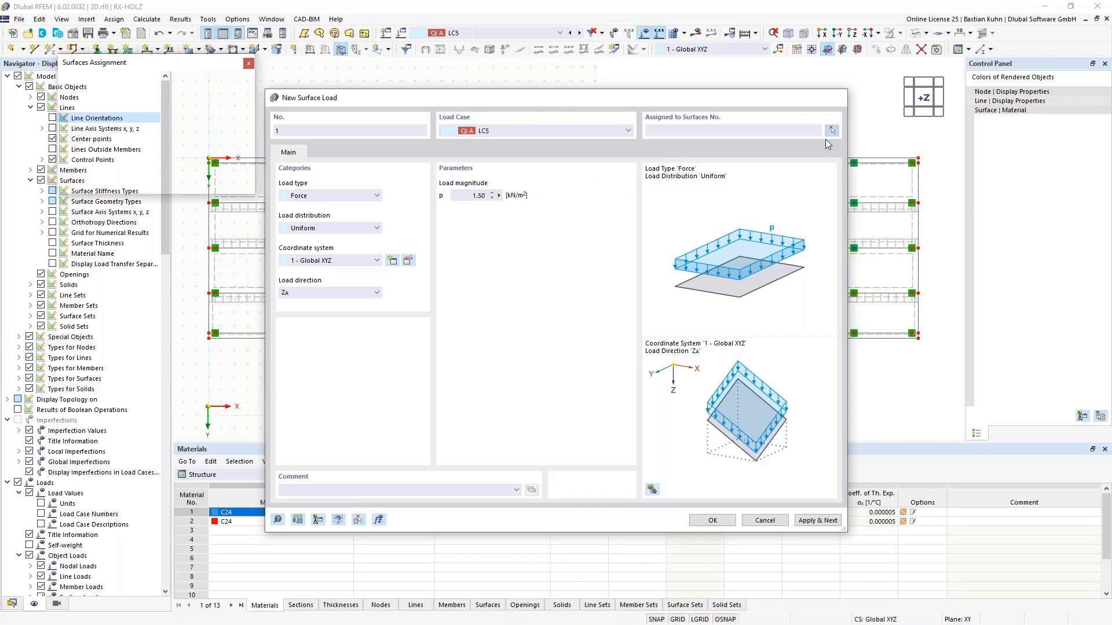
left_click(785, 298)
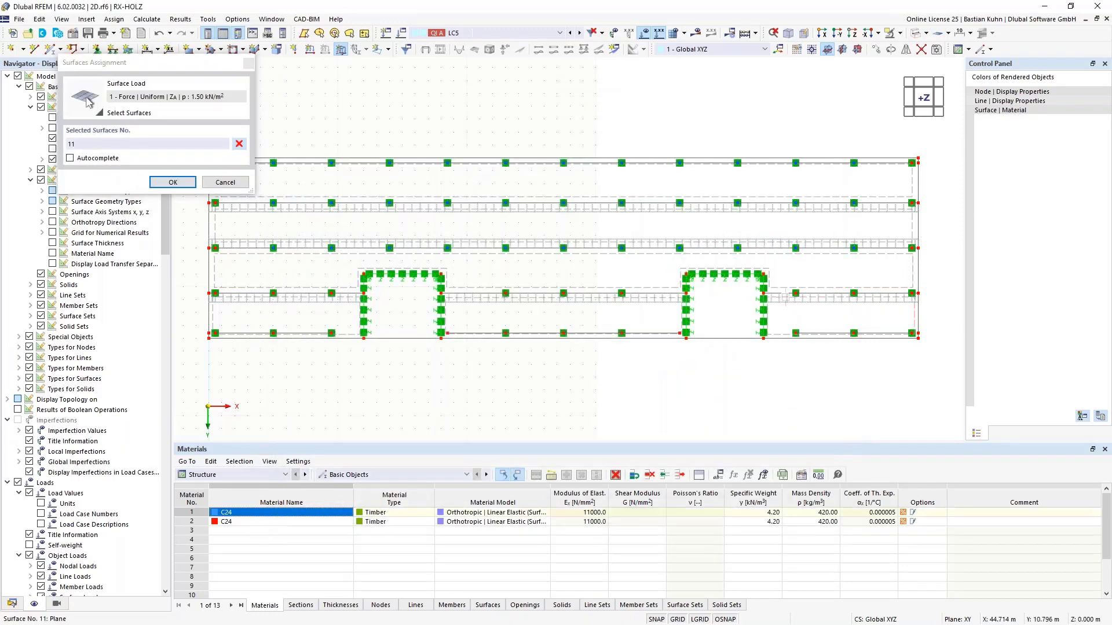
left_click(639, 298)
left_click(350, 302)
left_click(172, 183)
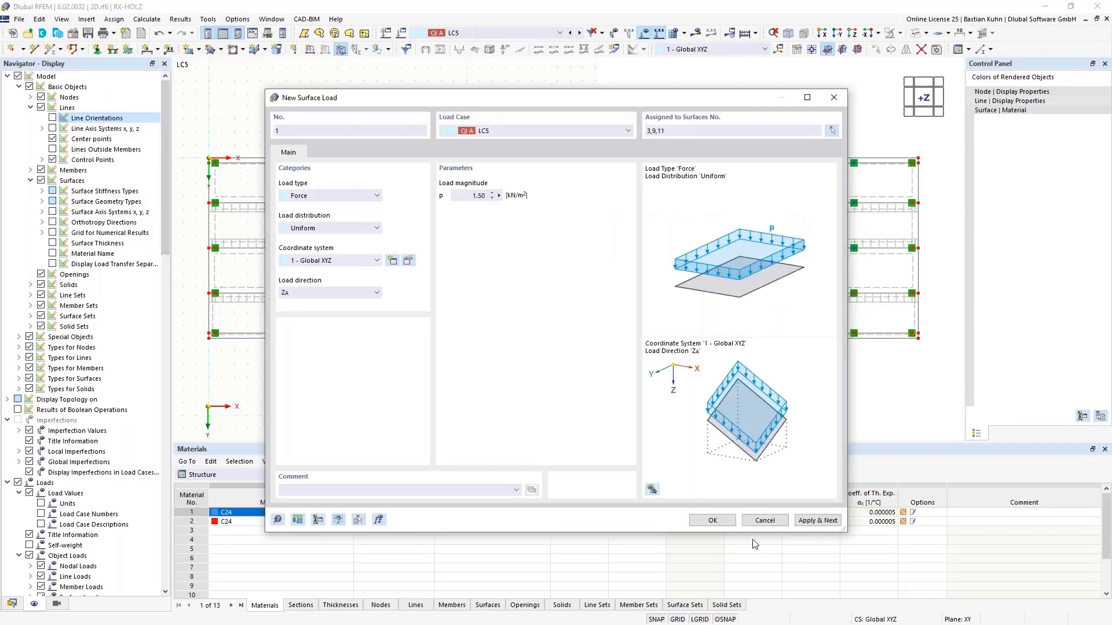
left_click(713, 521)
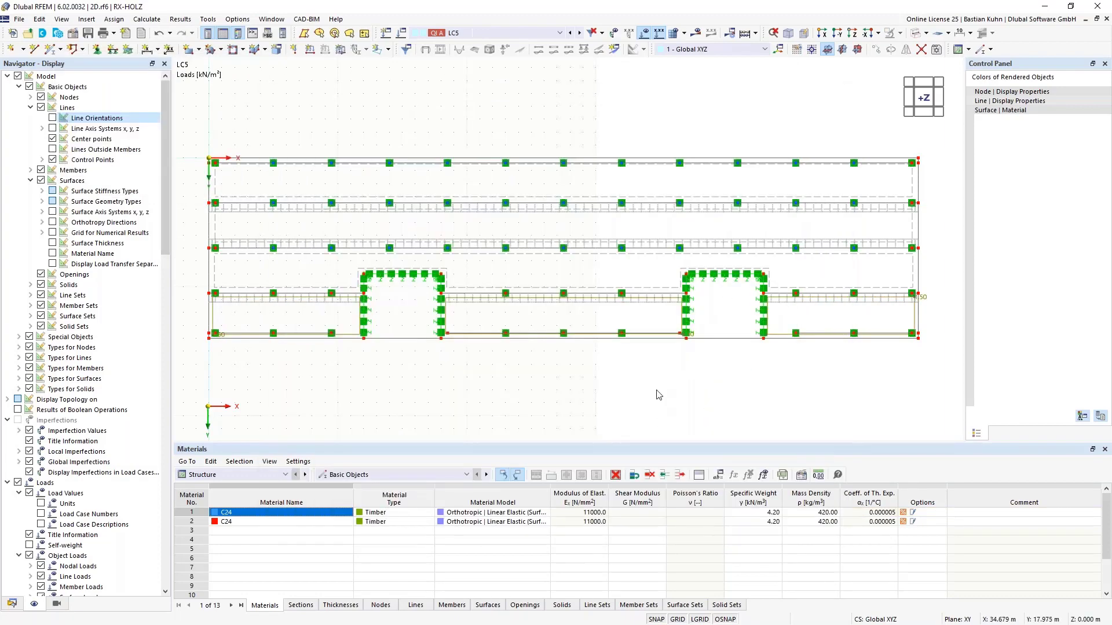
Step: Check the applied surface loads in a 3D view of the slab, going through load cases LC5 back to LC2
scroll(670, 384, "down", 2)
middle_click_drag(673, 356, 644, 373)
middle_click_drag(644, 373, 556, 227, "ctrl")
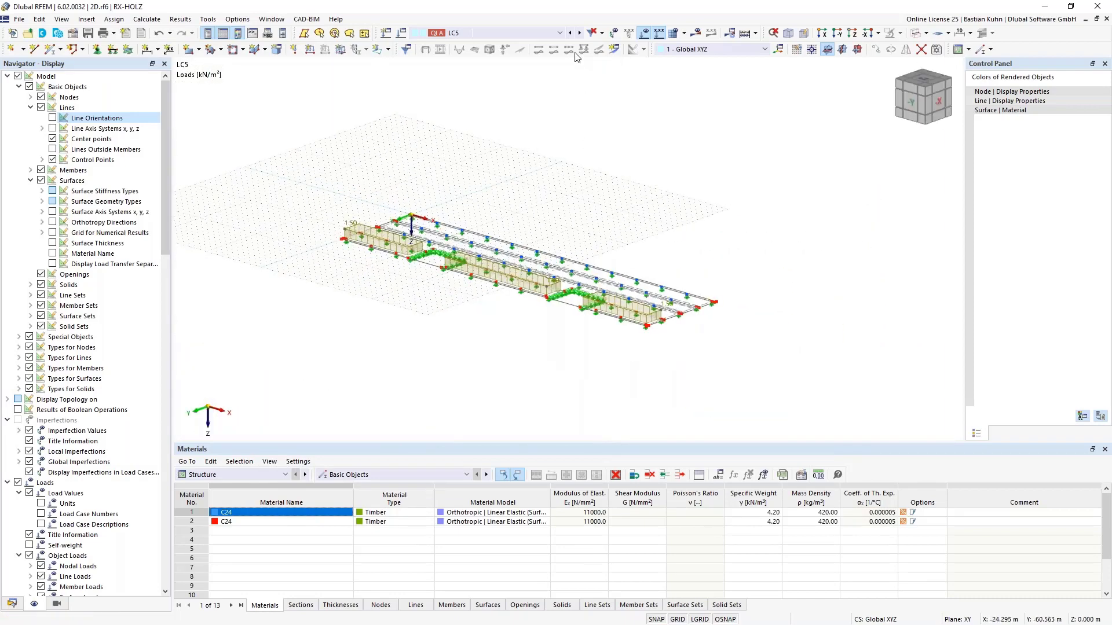
left_click(570, 34)
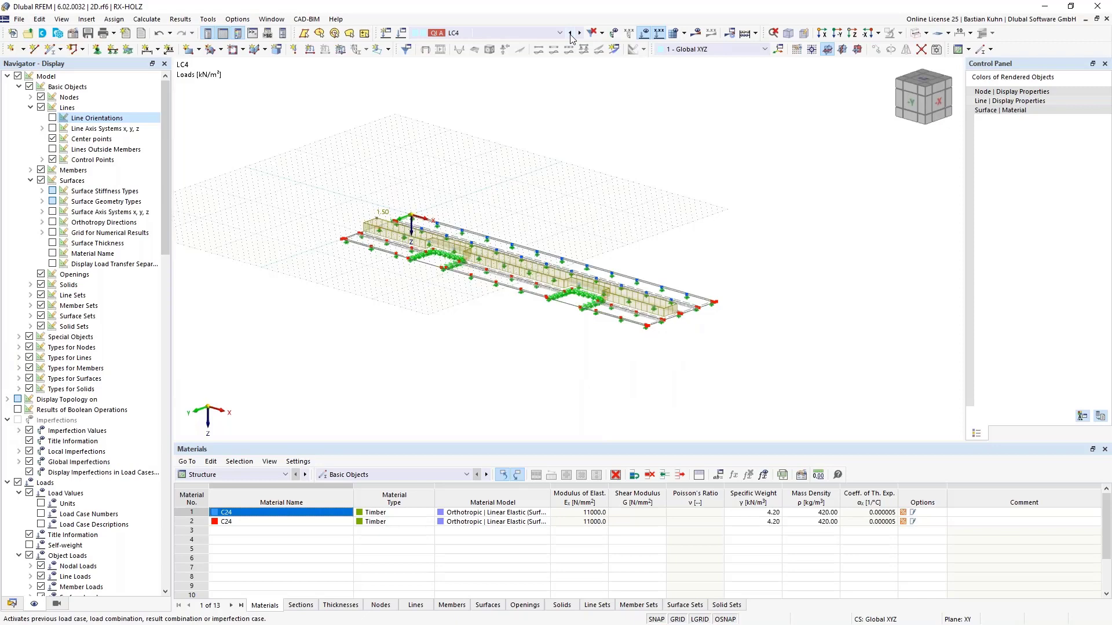
left_click(570, 33)
left_click(570, 33)
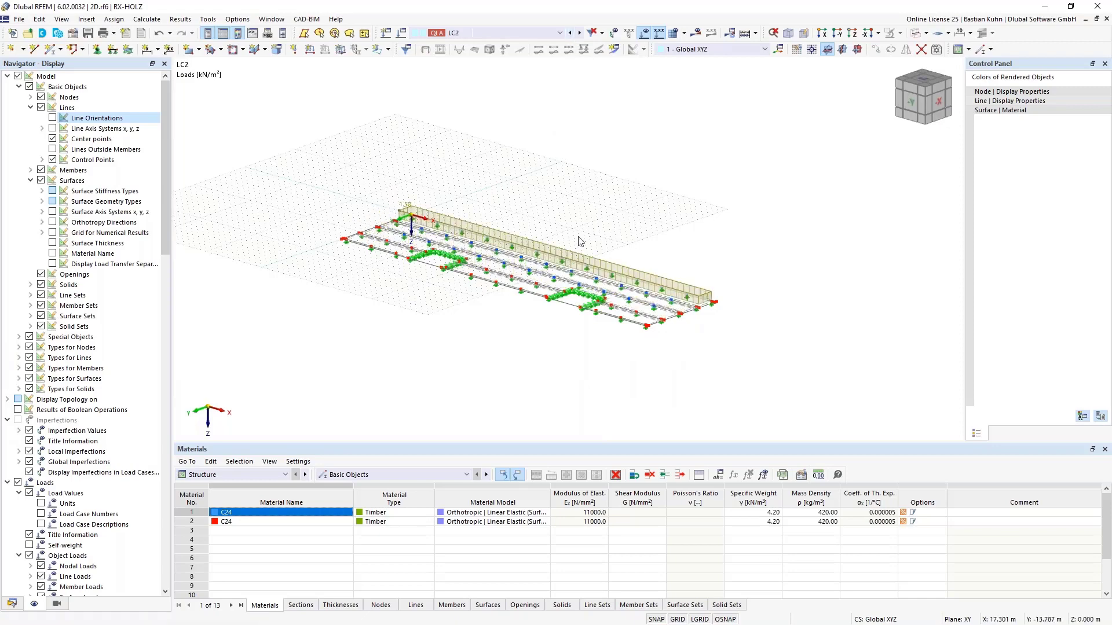
scroll(581, 240, "up", 5)
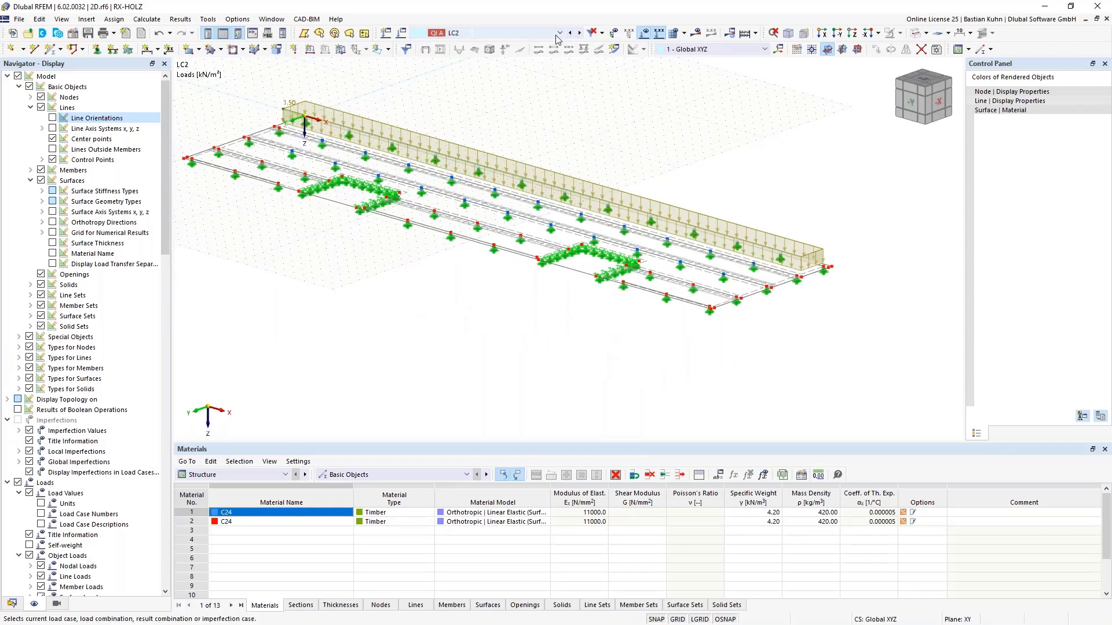
Step: Add a uniform 1.000 kN/m line load in load case LC6, global Y on true length, to the 55 m edge line starting at the origin
left_click(559, 33)
left_click(527, 100)
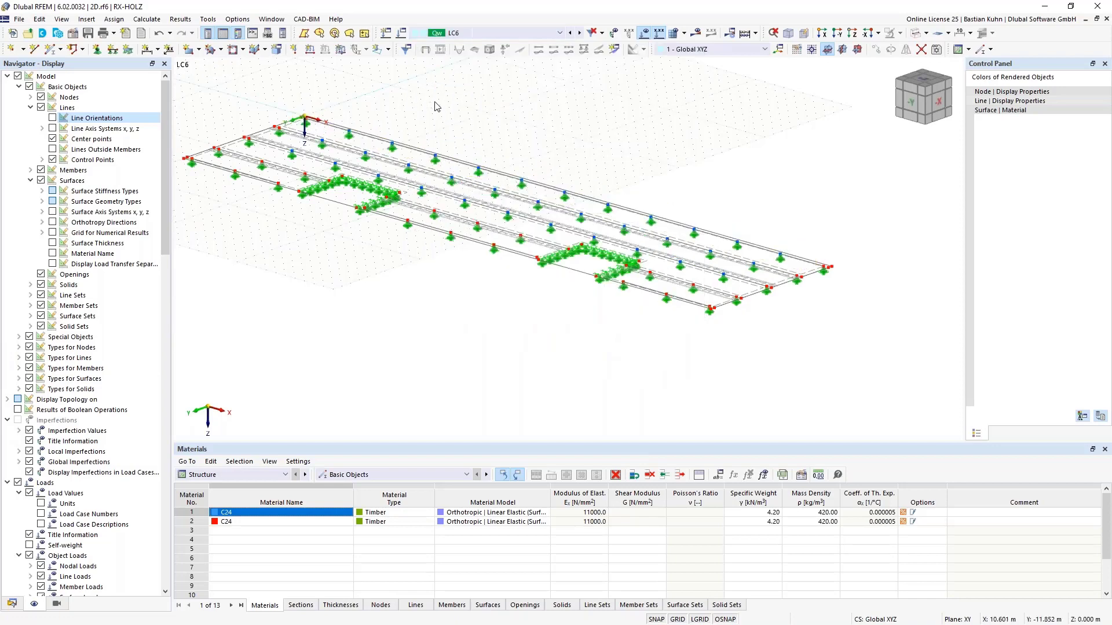
left_click(310, 48)
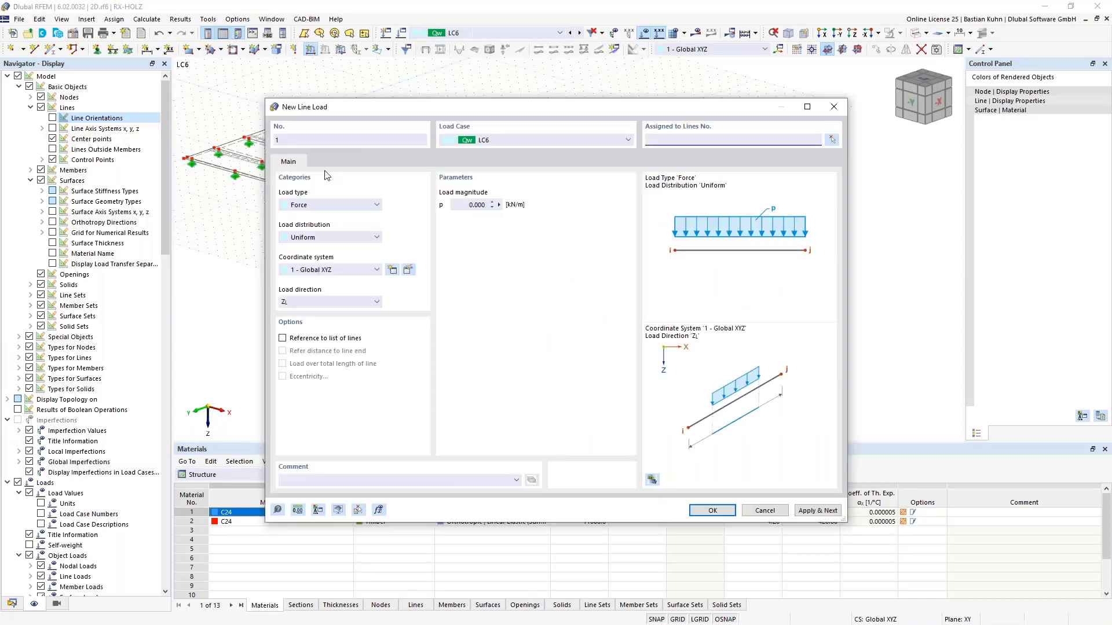
left_click(483, 207)
type("1")
left_click(360, 302)
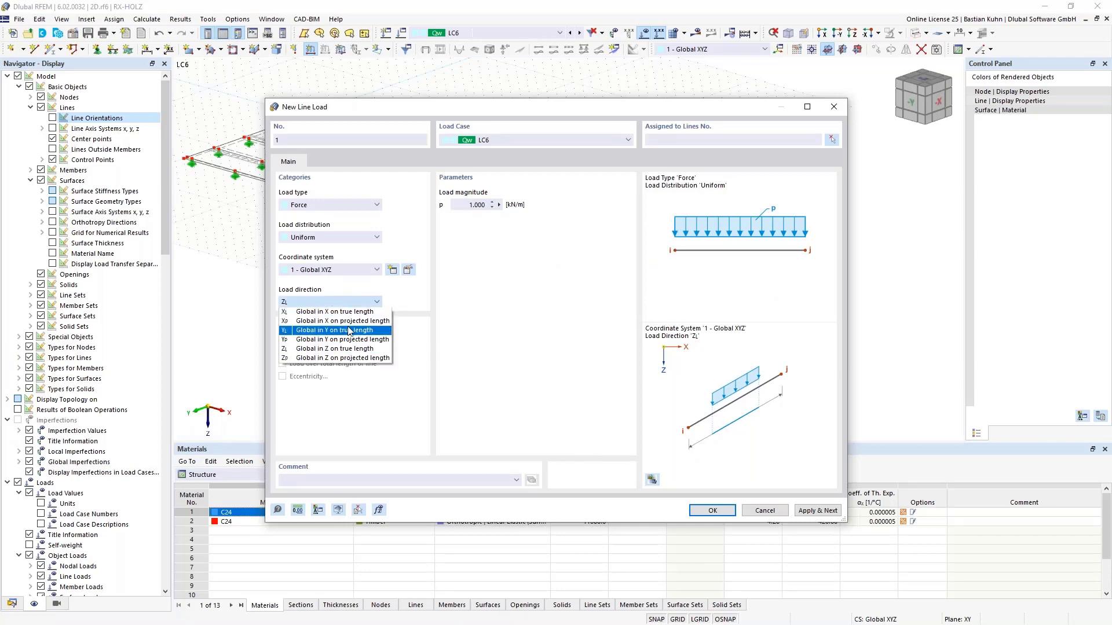
left_click(349, 331)
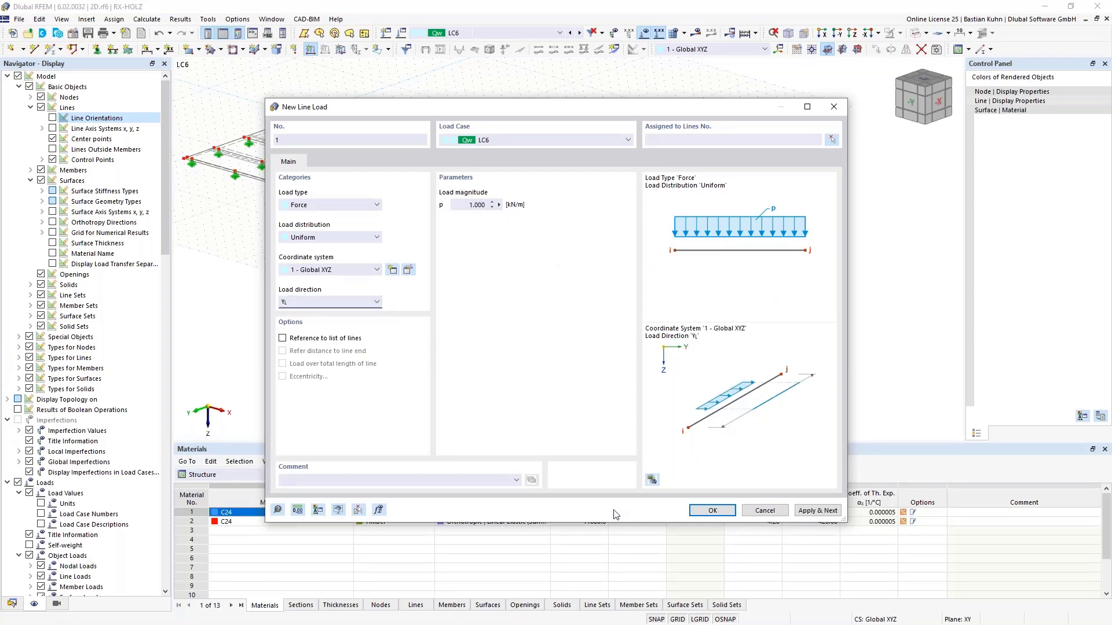
left_click(712, 511)
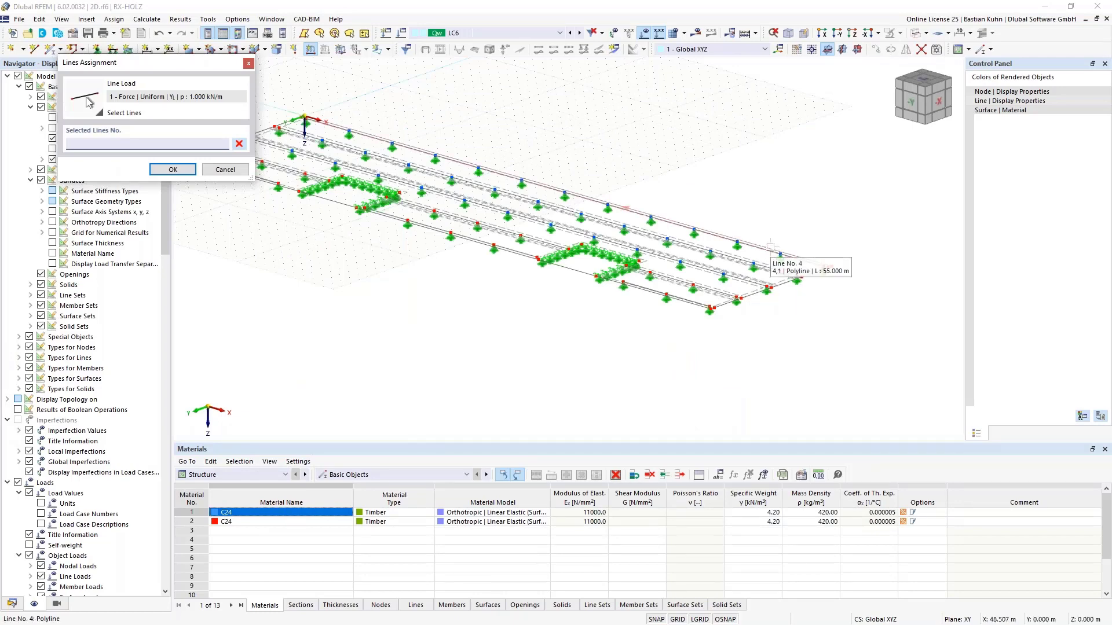
left_click(172, 170)
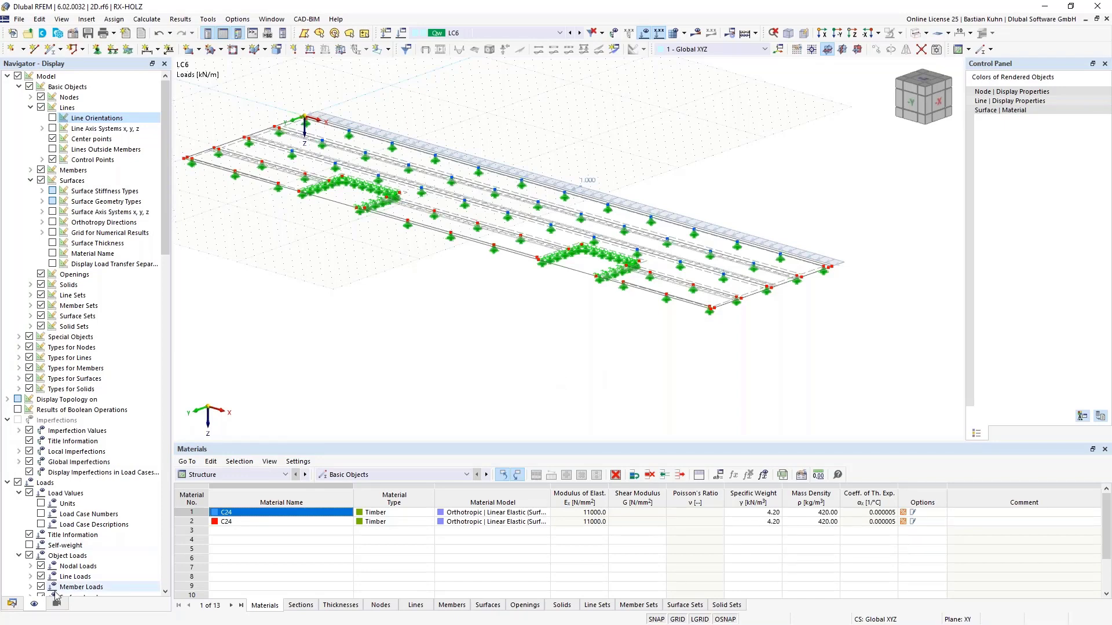
Step: Delete the SLS - Characteristic design situation (DS2) from the load cases and combinations
left_click(12, 603)
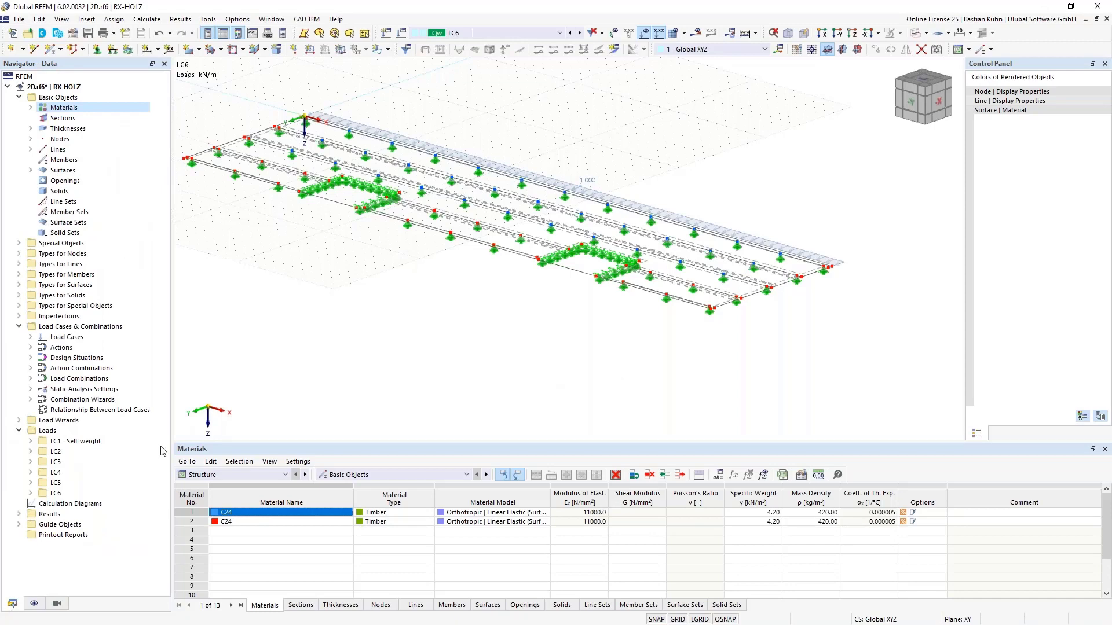
right_click(52, 327)
left_click(75, 329)
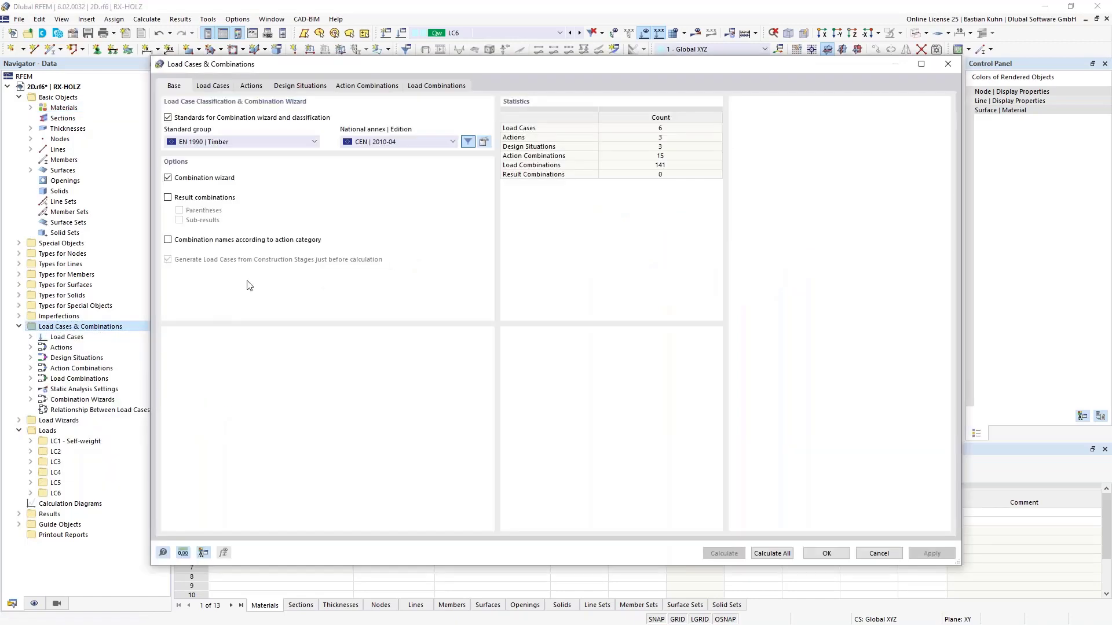
left_click(212, 86)
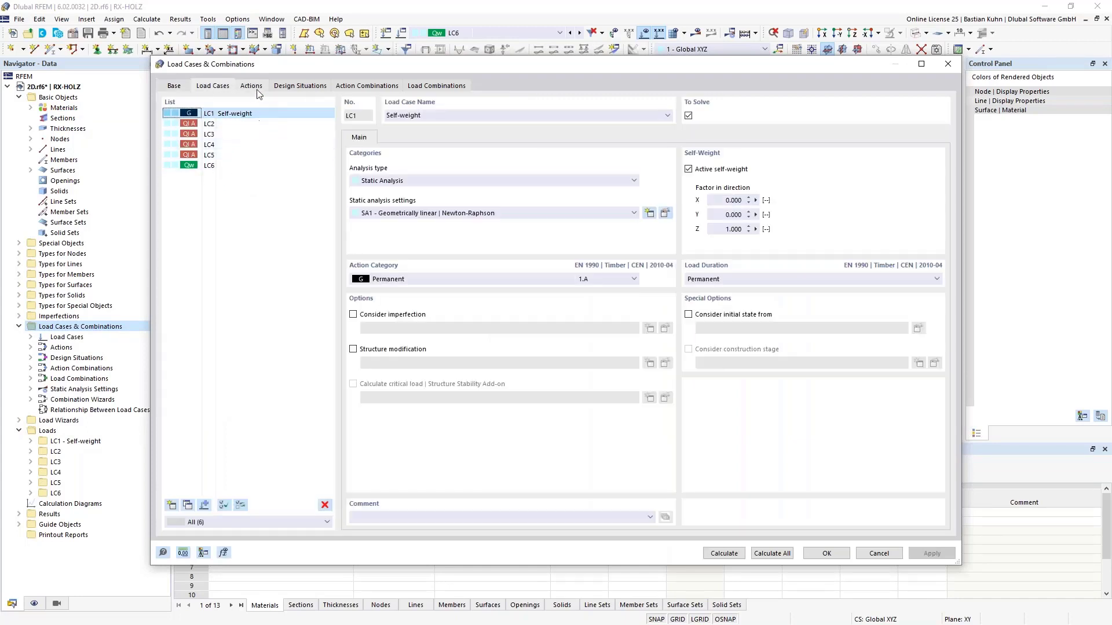
left_click(287, 88)
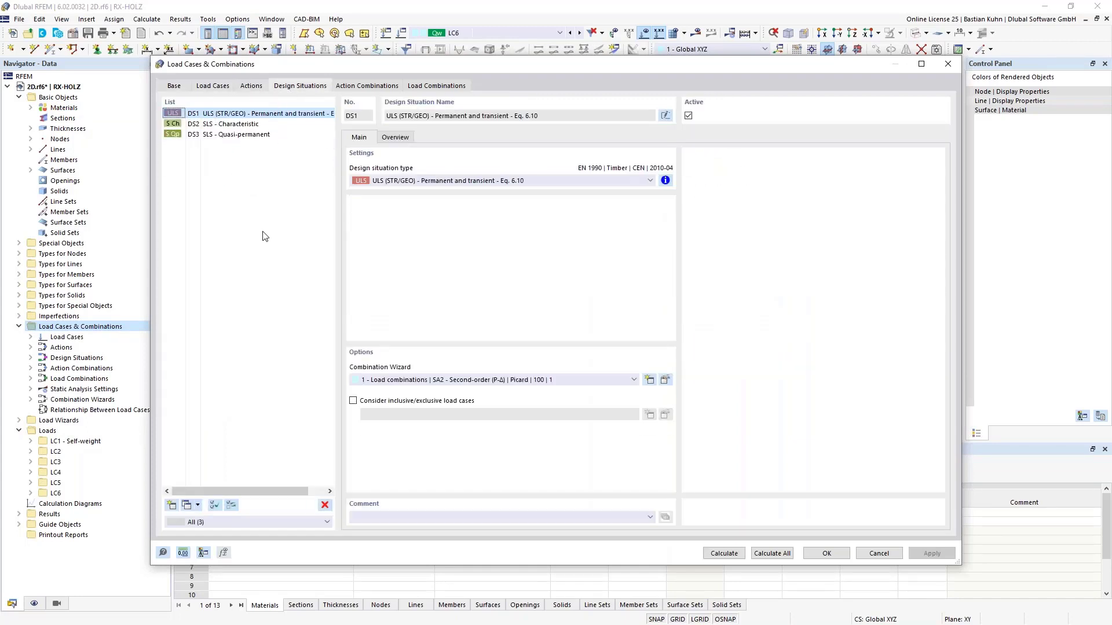
left_click(233, 124)
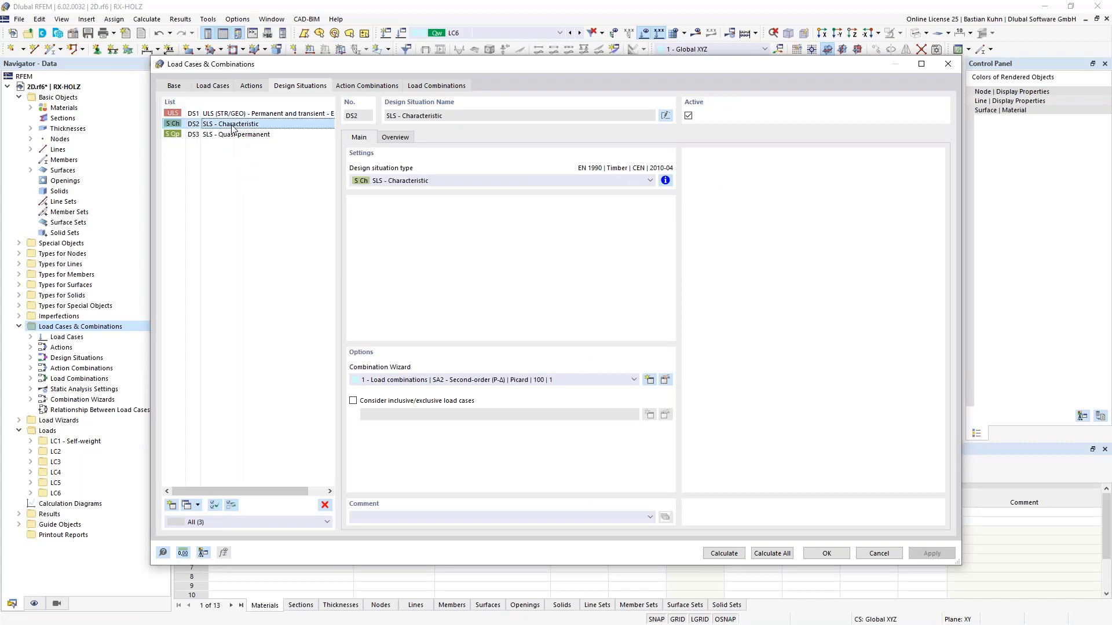
left_click(325, 505)
left_click(565, 360)
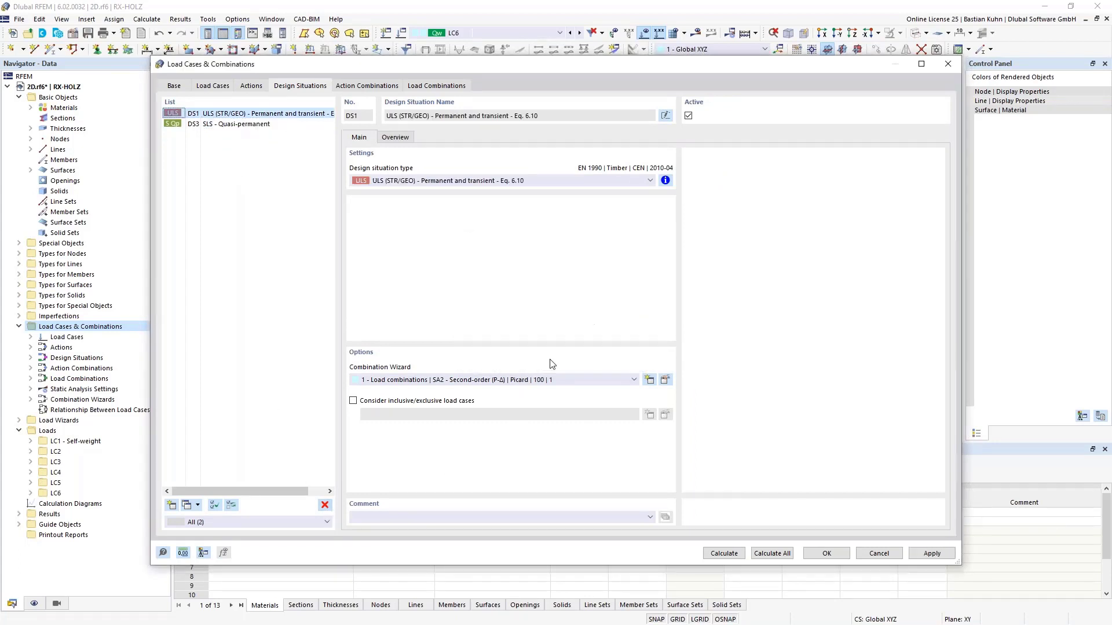
Step: Assign combination wizard 2 (SA1 - Geometrically linear | Newton-Raphson) to design situations DS1 and DS3 and apply the changes
left_click(227, 125)
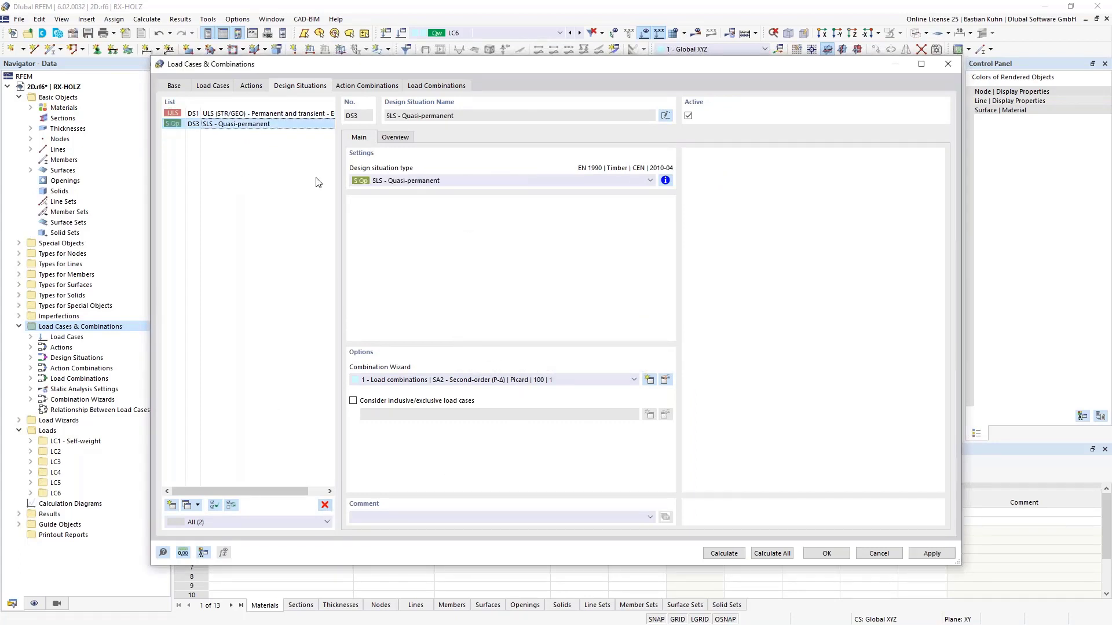
left_click(665, 180)
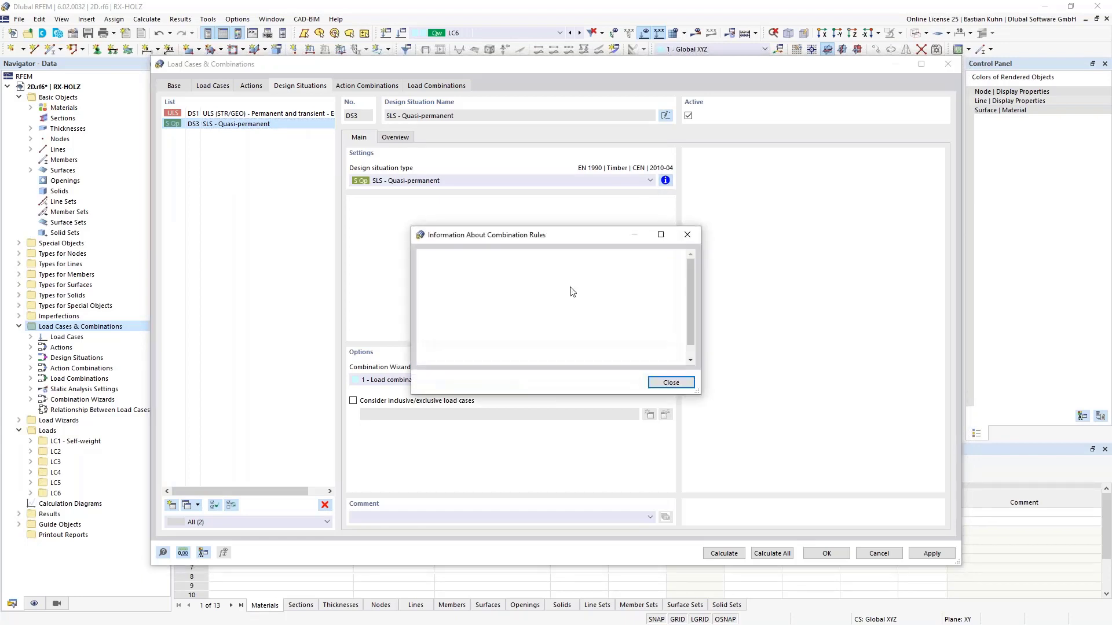
left_click(700, 236)
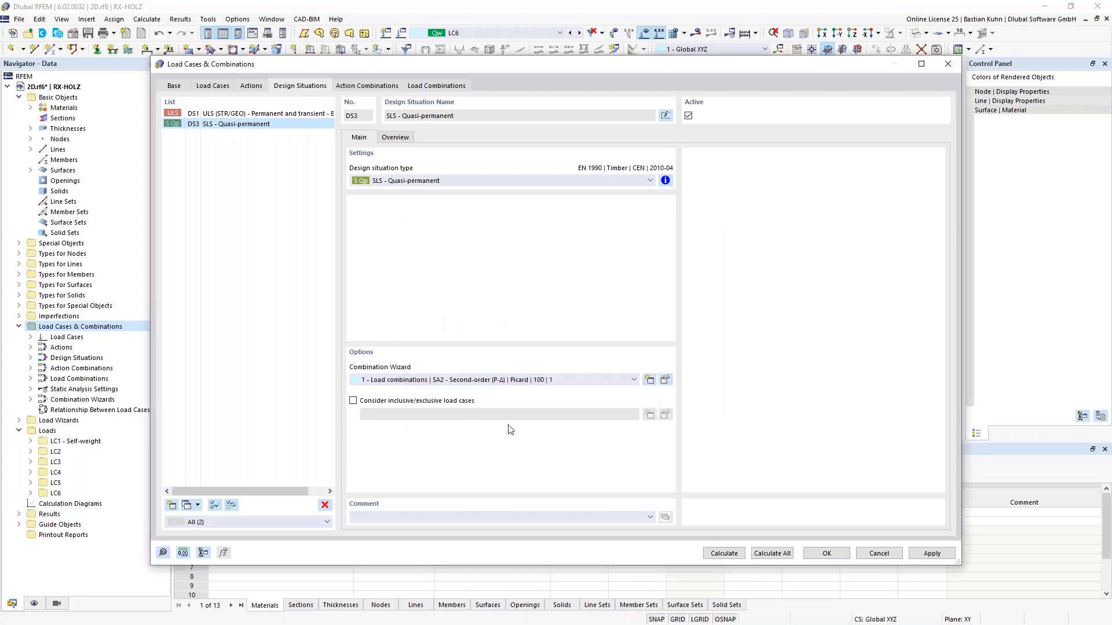
left_click(240, 114, "shift")
left_click(447, 381)
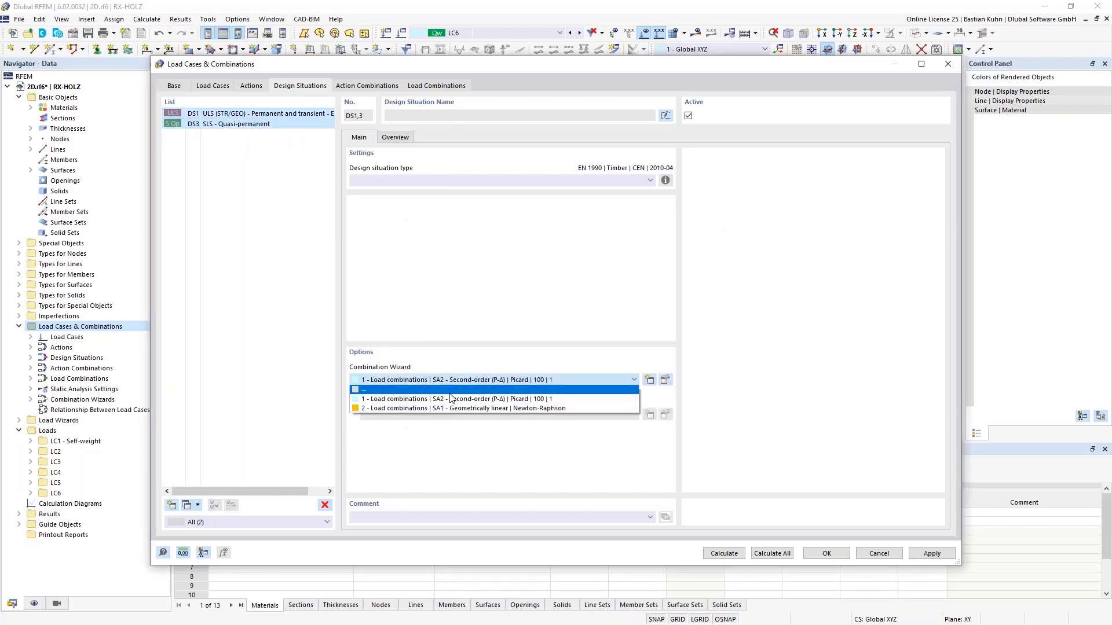
left_click(453, 409)
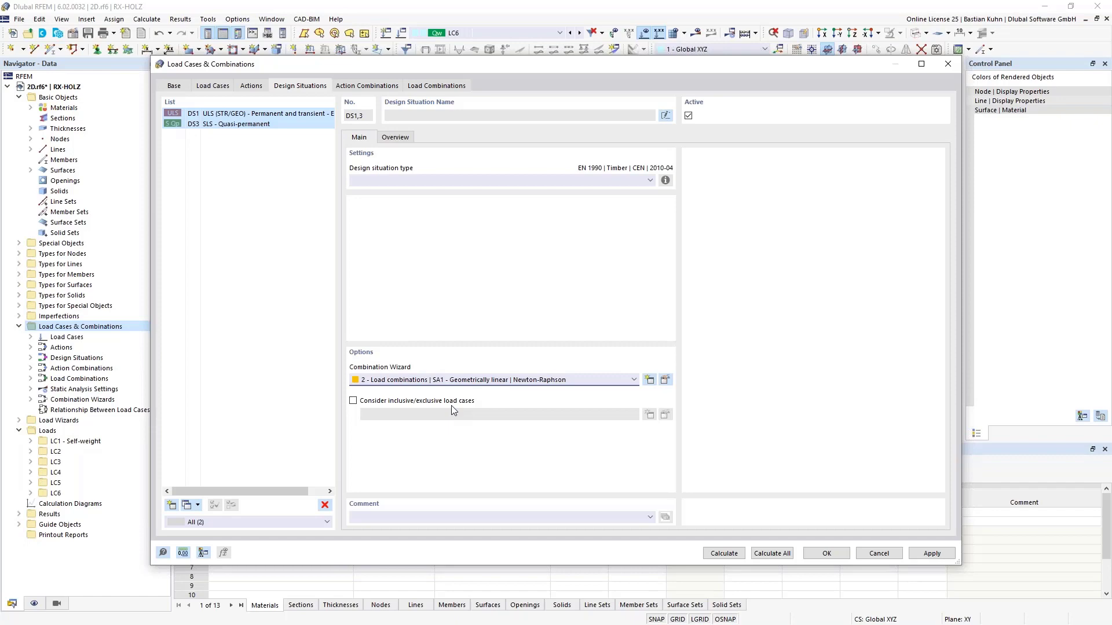
left_click(825, 555)
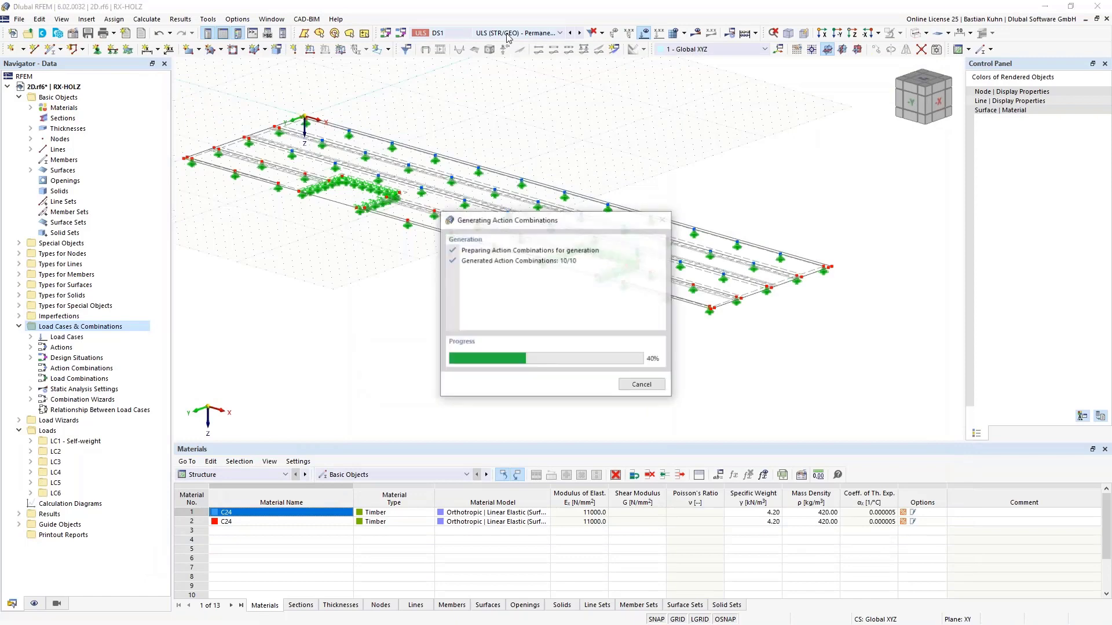
Step: Calculate design situation DS1, ULS (STR/GEO) - Permanent and transient, and display its global deformations
left_click(506, 34)
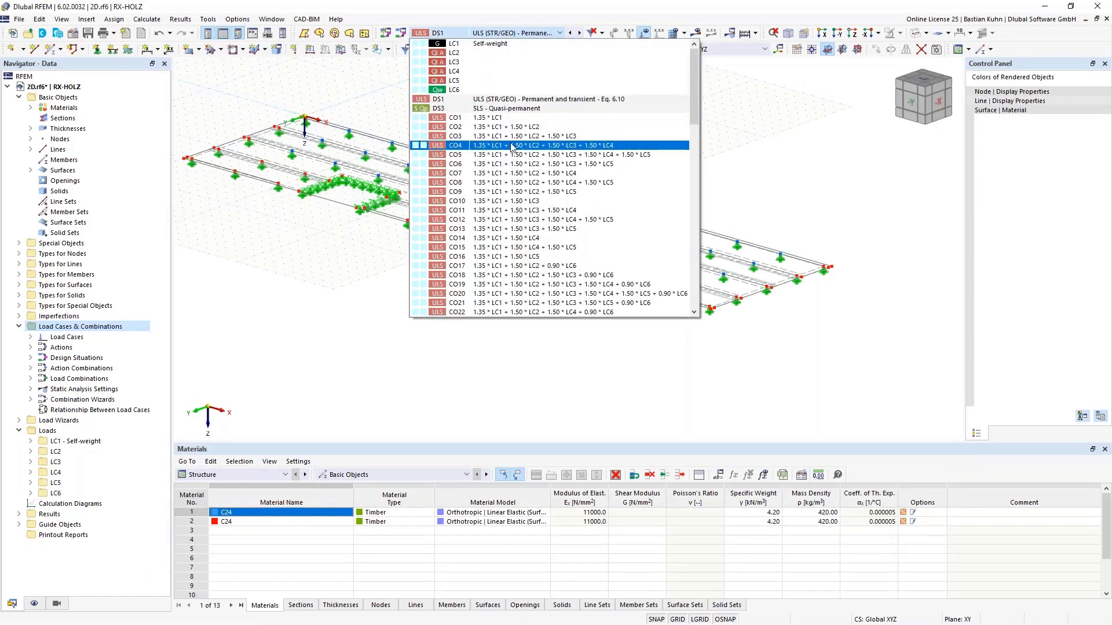
left_click(502, 103)
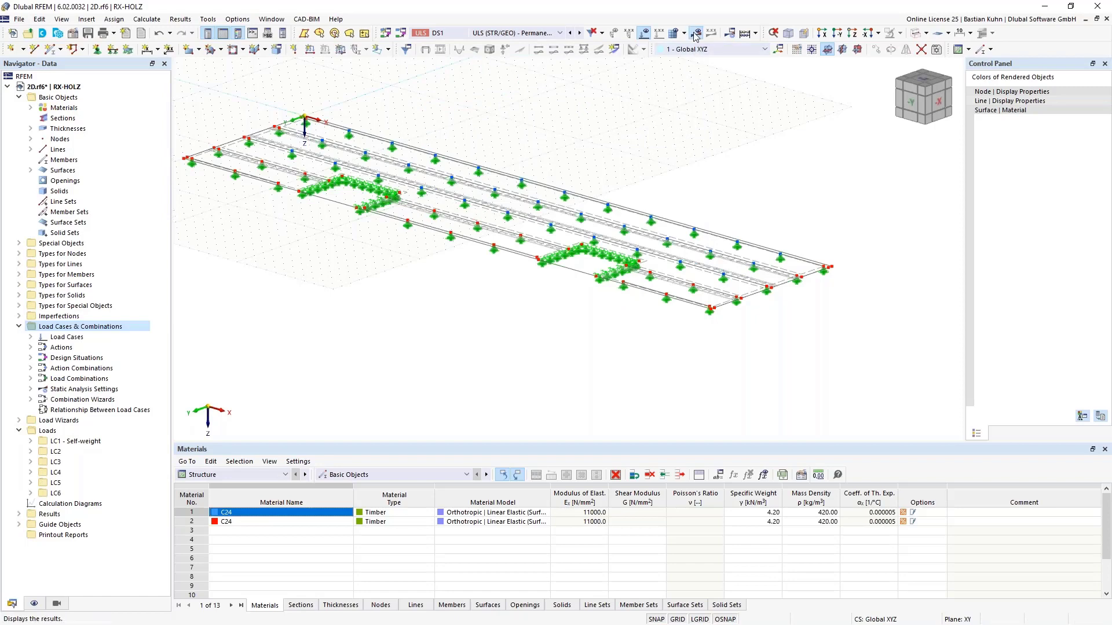
left_click(603, 368)
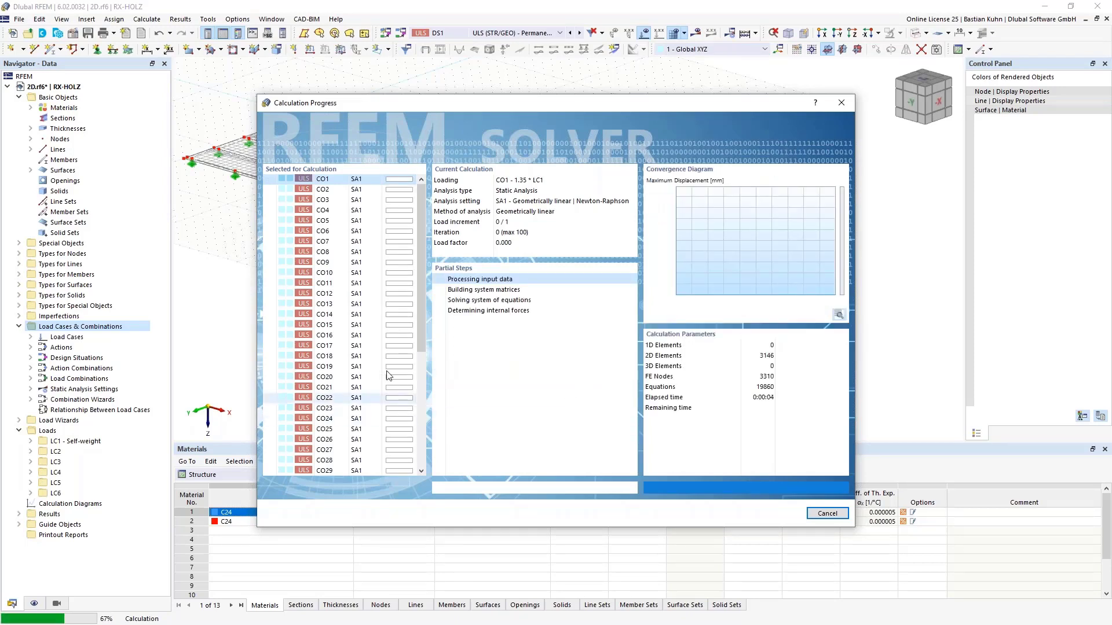
scroll(385, 373, "down", 2)
scroll(406, 452, "down", 5)
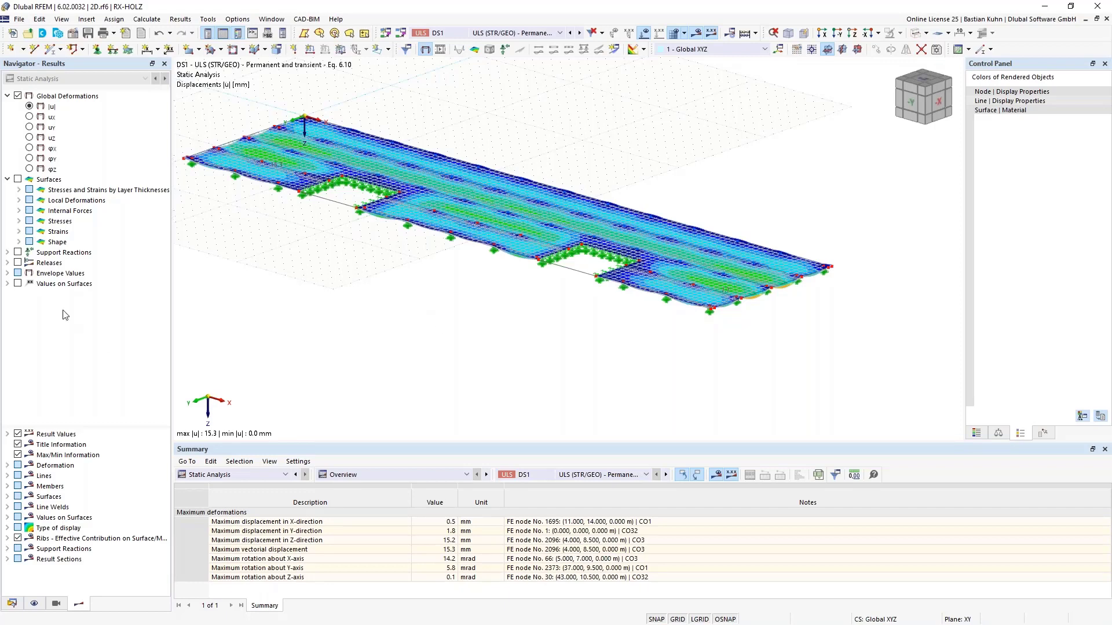
middle_click_drag(384, 261, 370, 364)
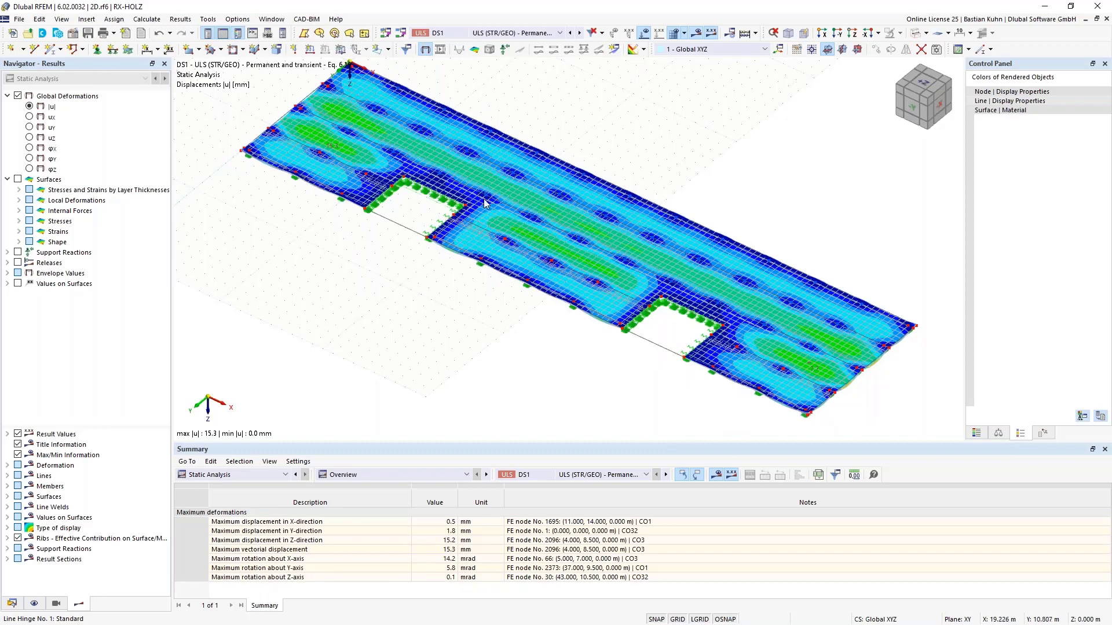
Step: Calculate load case LC6 and inspect its deformations in plan view and in an oblique 3D view
left_click(542, 34)
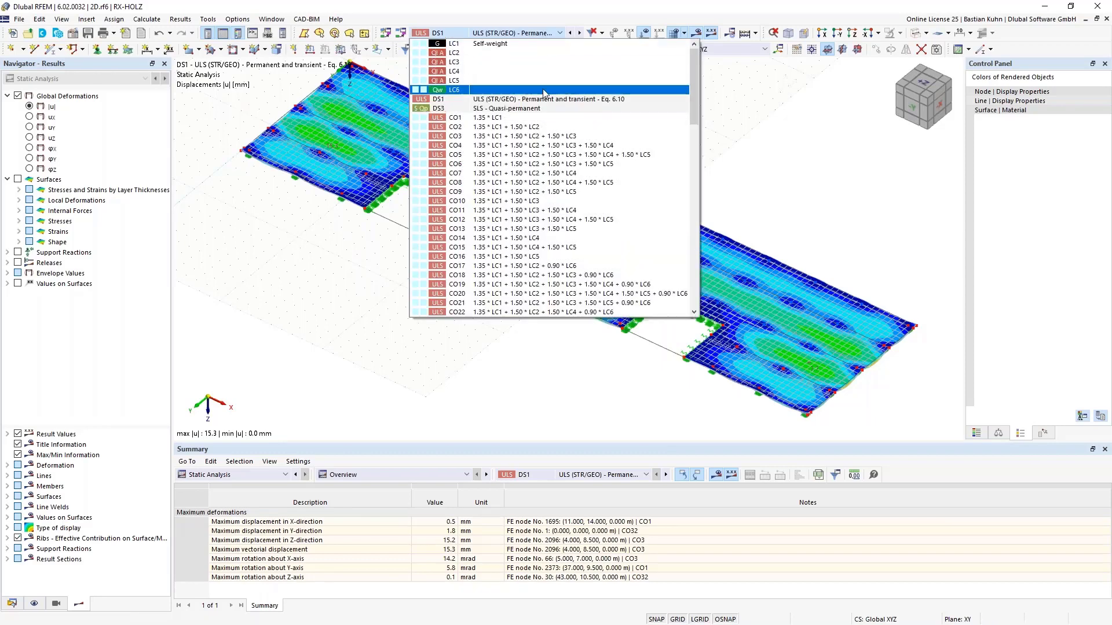
left_click(543, 91)
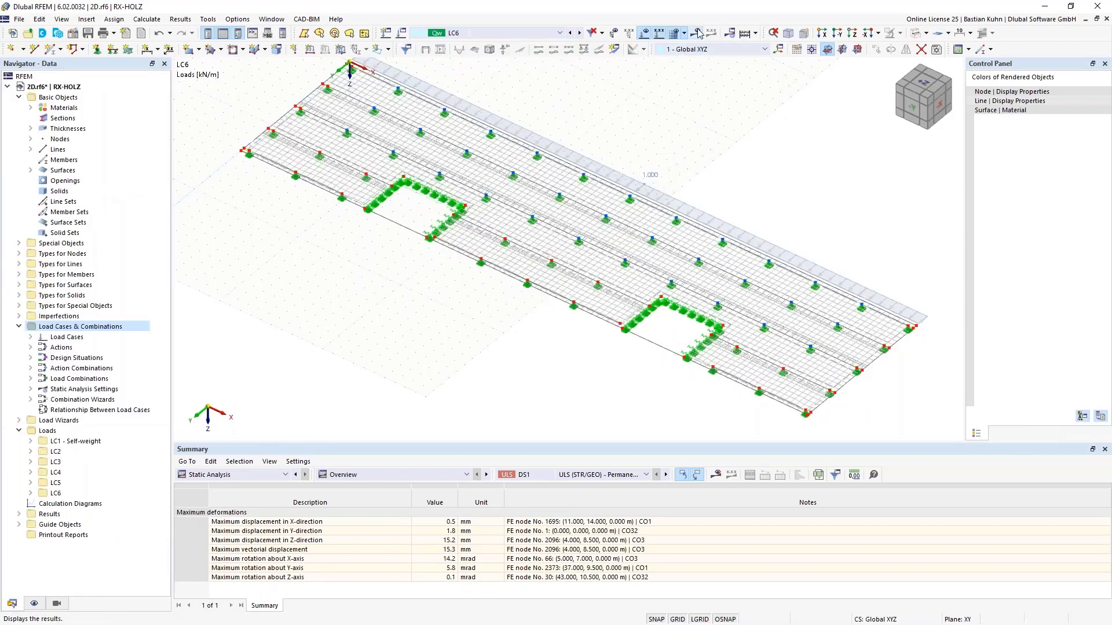
left_click(604, 367)
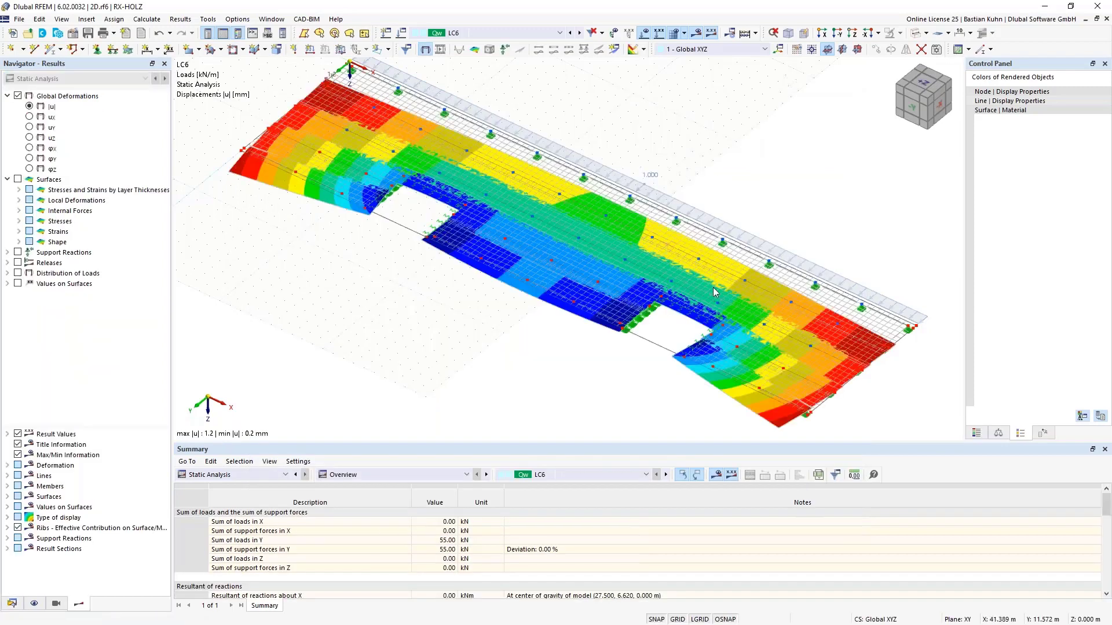
left_click(852, 33)
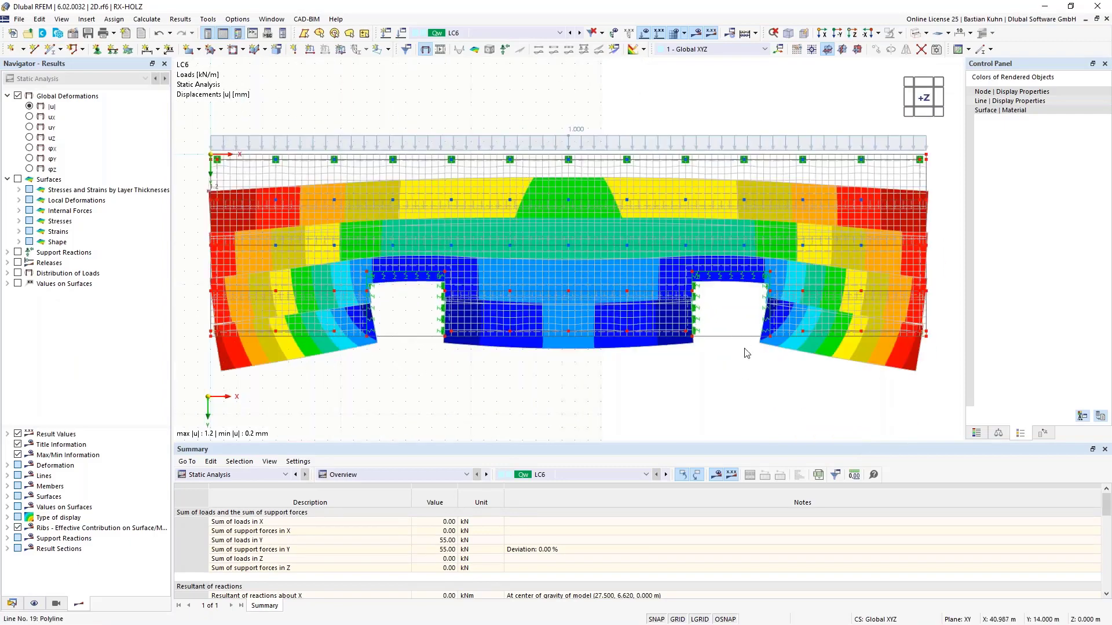
middle_click_drag(746, 353, 634, 246, "ctrl")
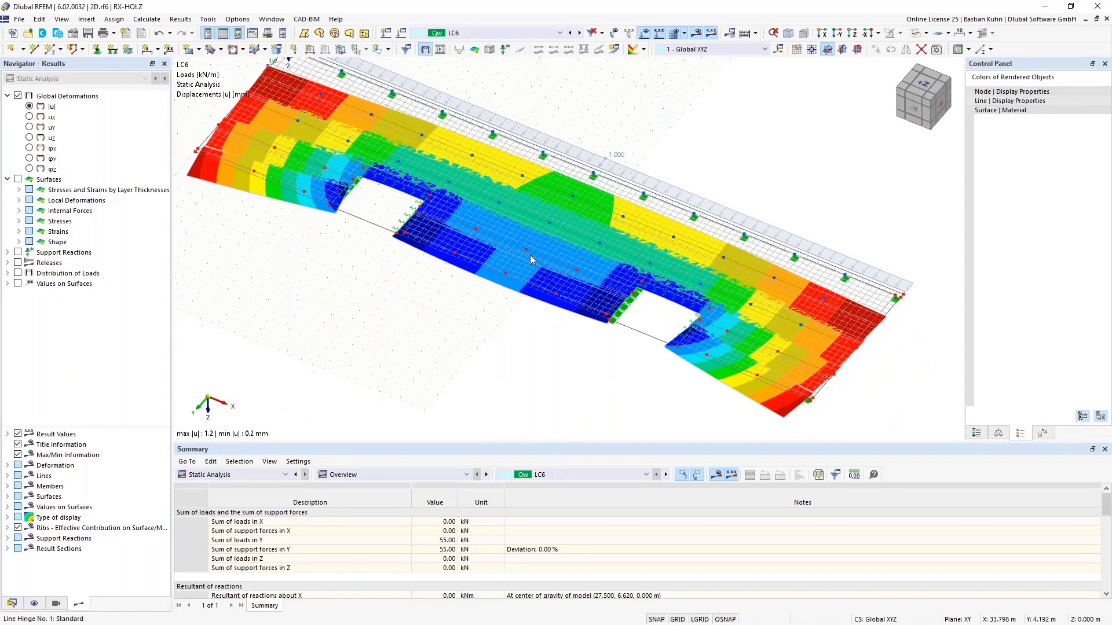
Step: Display the support reactions and the line hinge forces n for LC6, and switch off the global deformations
left_click(505, 49)
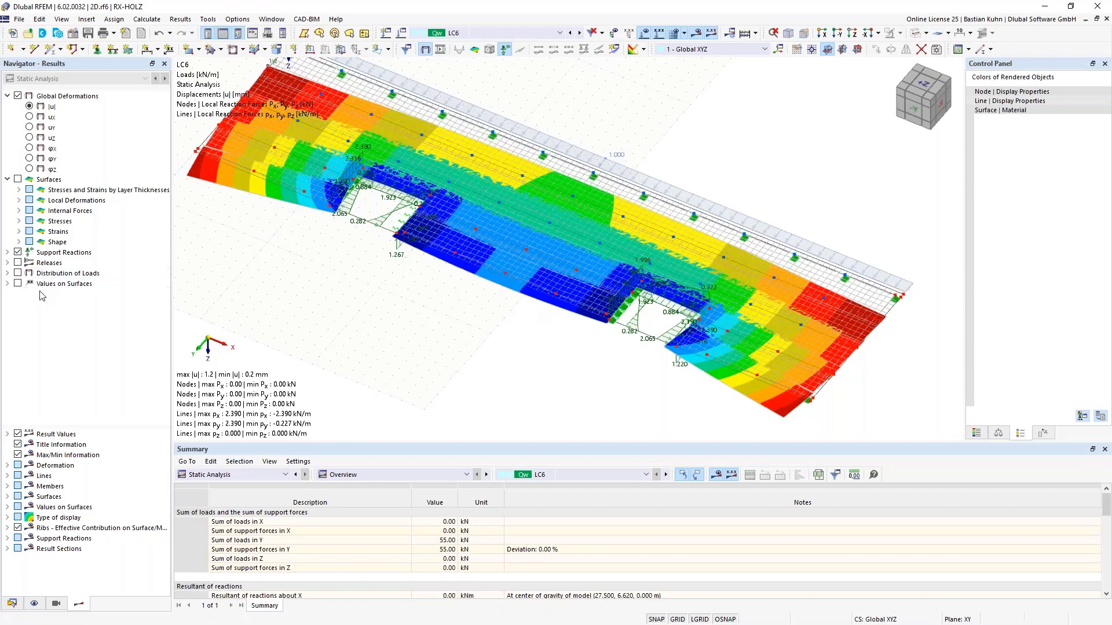
left_click(8, 263)
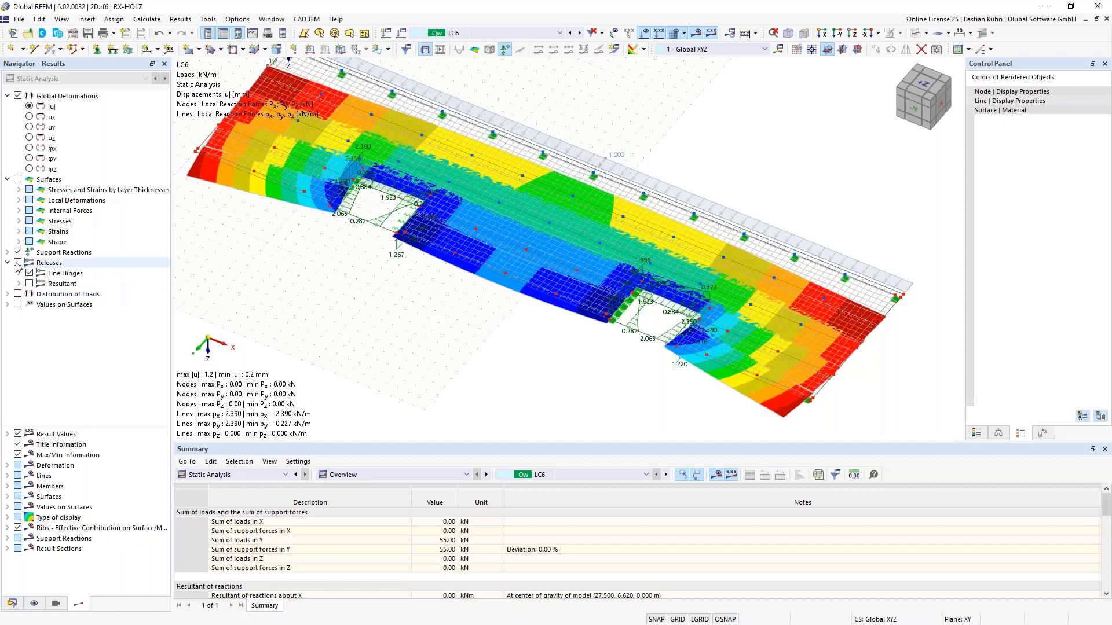
left_click(18, 263)
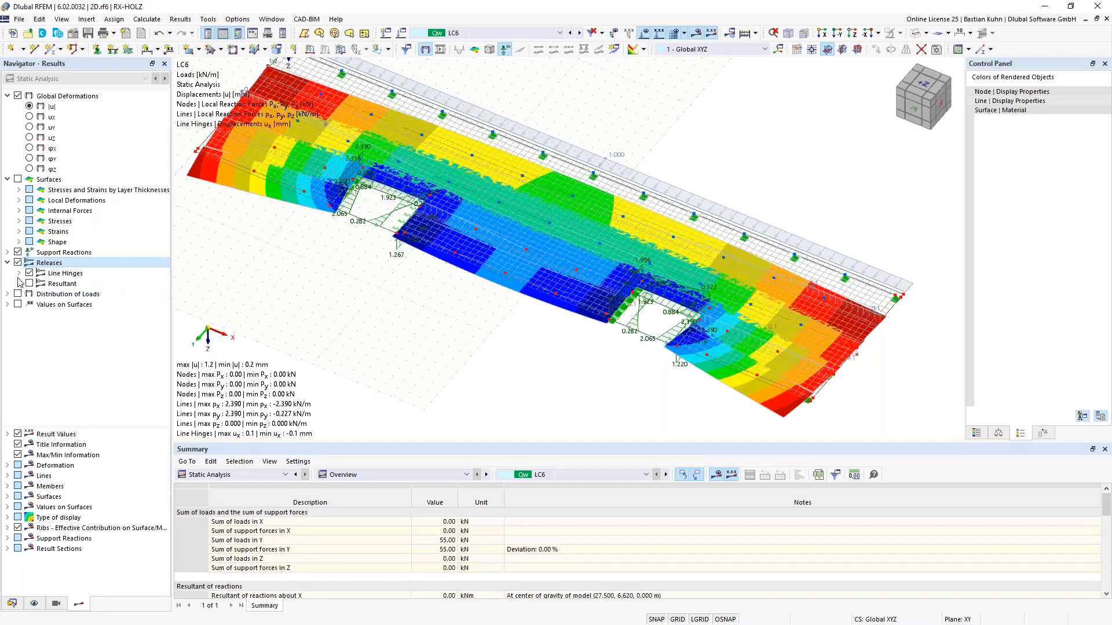
left_click(19, 274)
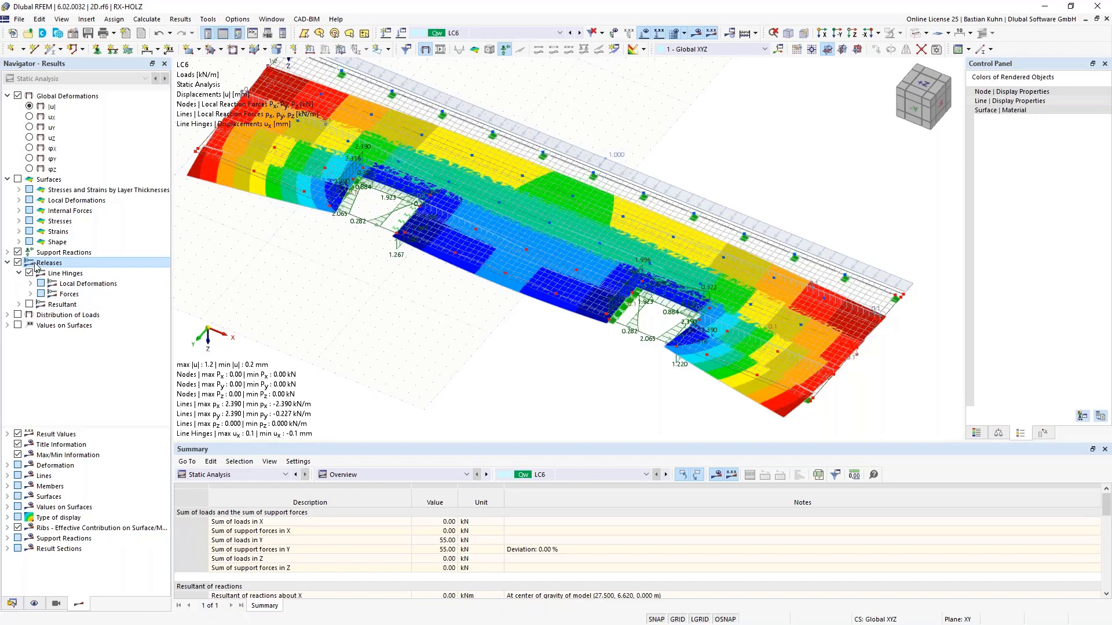
left_click(31, 294)
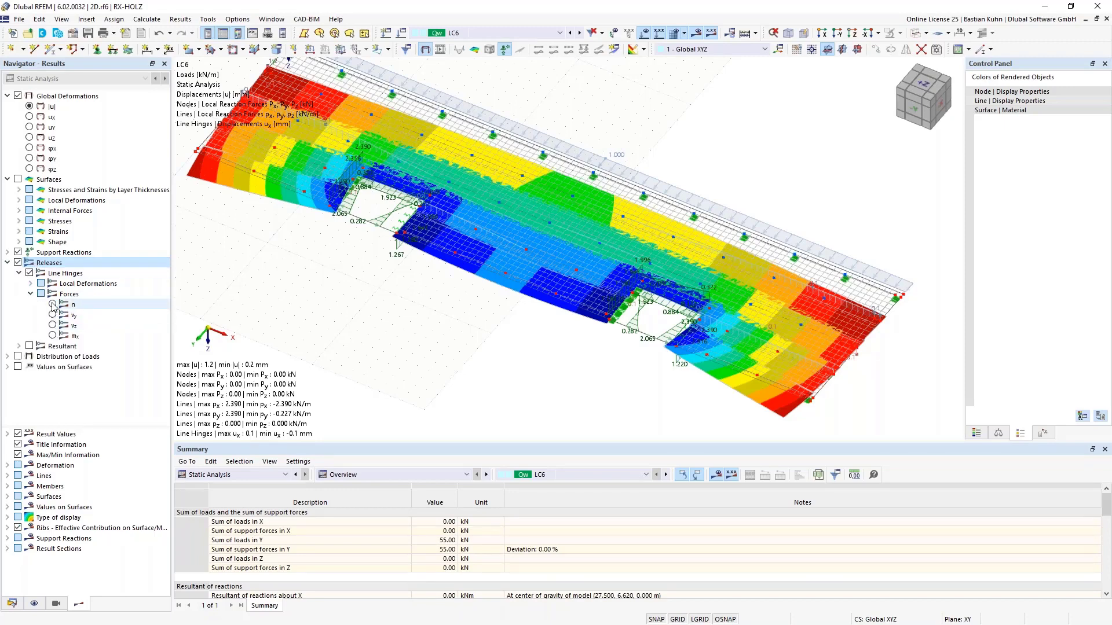
left_click(52, 305)
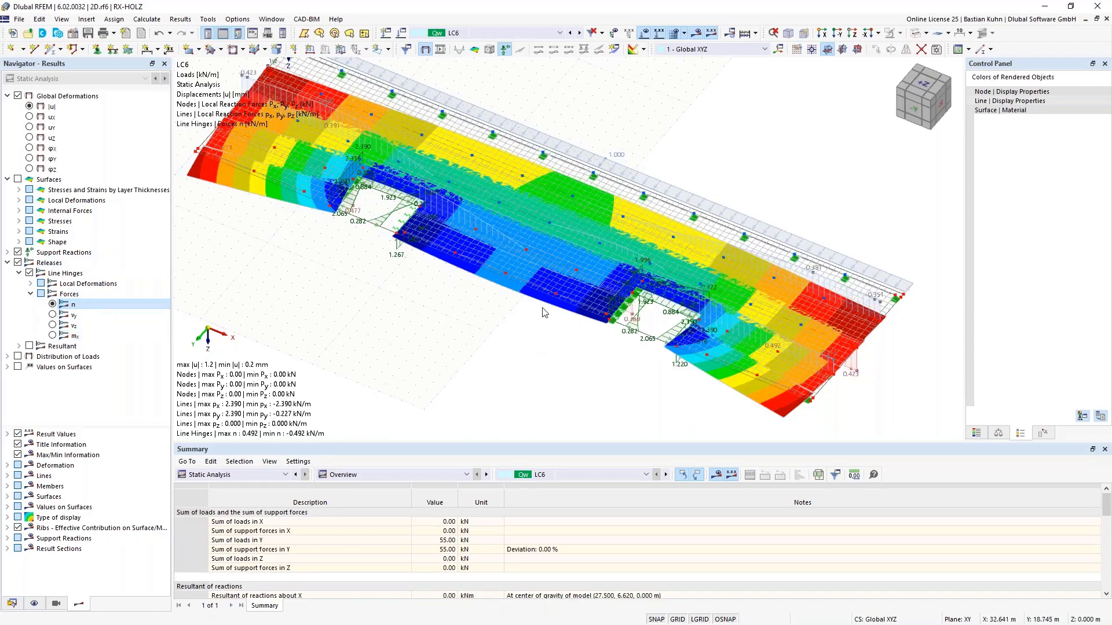
left_click(17, 95)
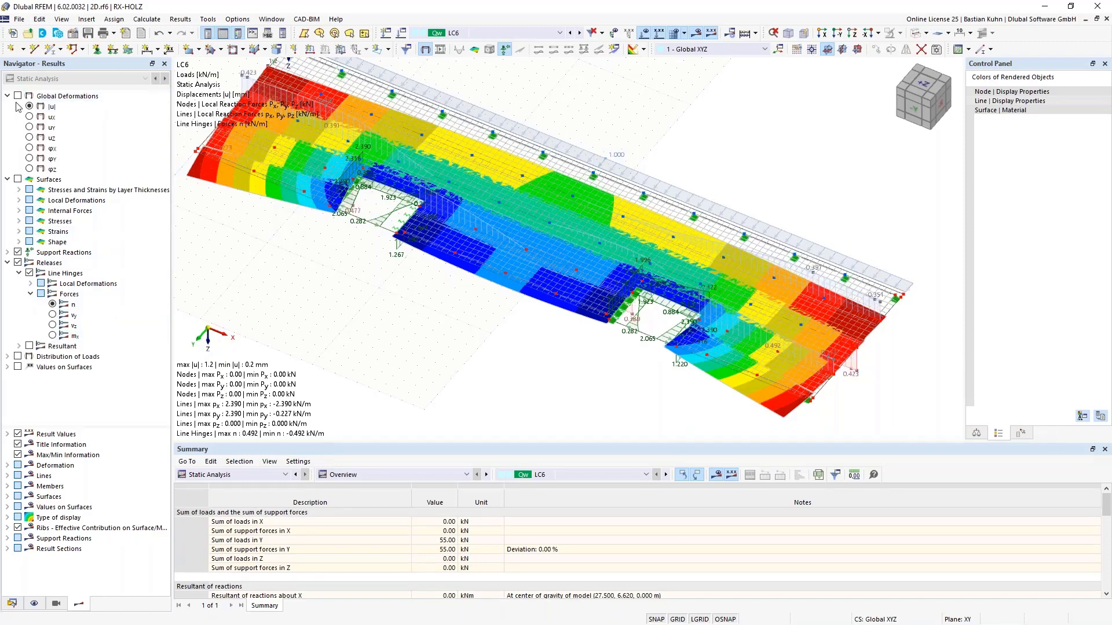
Step: Open the result diagrams of line 43, the joint between two slab surfaces that carries the line hinge forces n
middle_click_drag(537, 349, 463, 330, "ctrl")
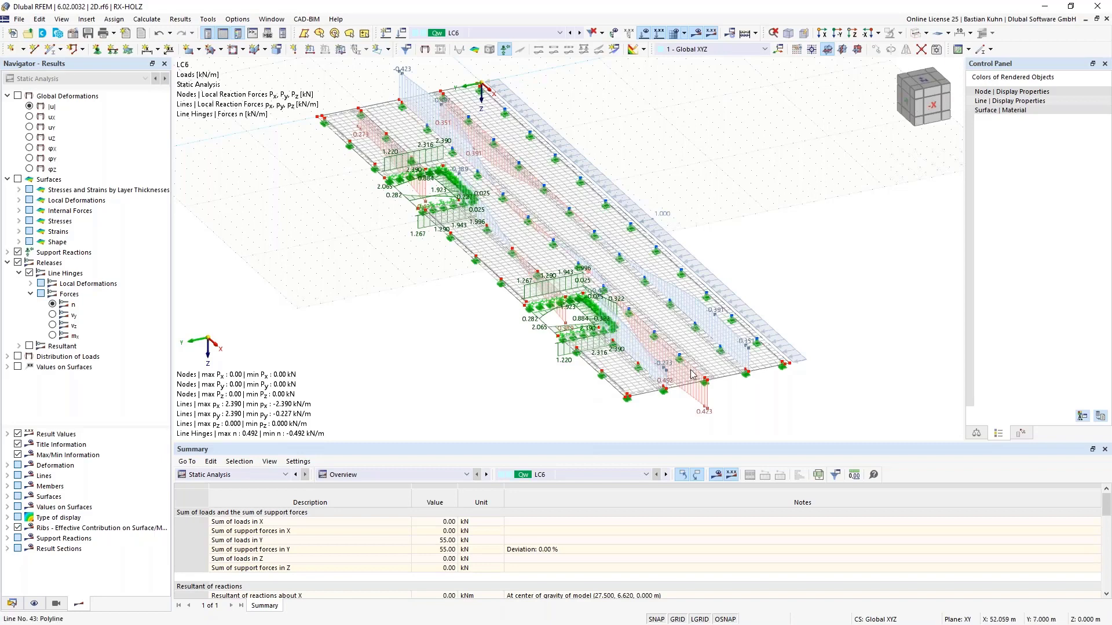
scroll(691, 374, "up", 2)
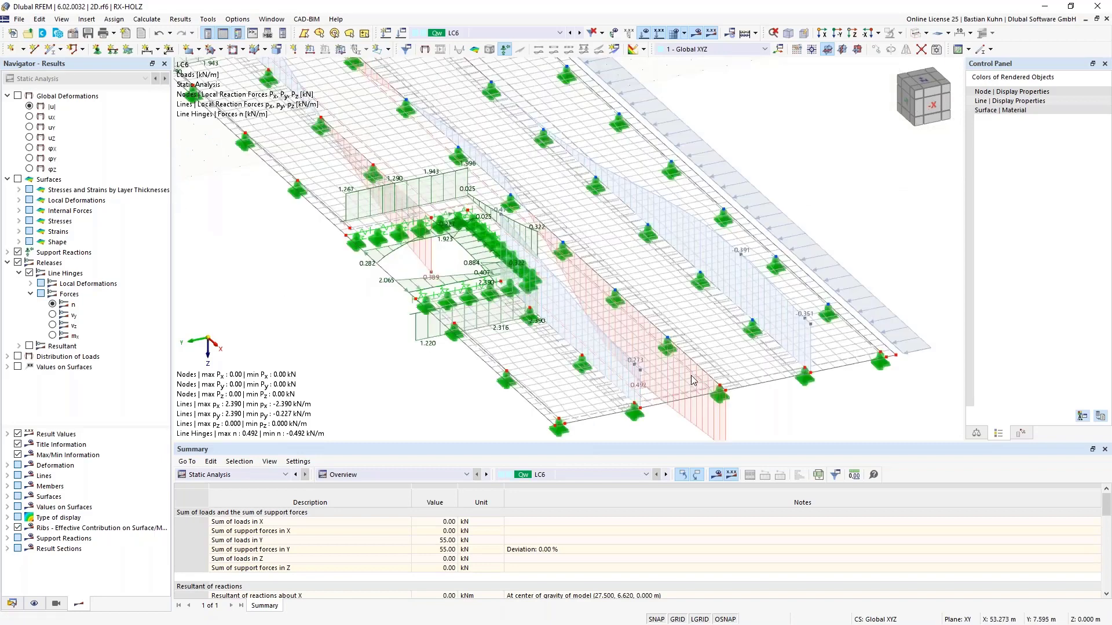
right_click(665, 322)
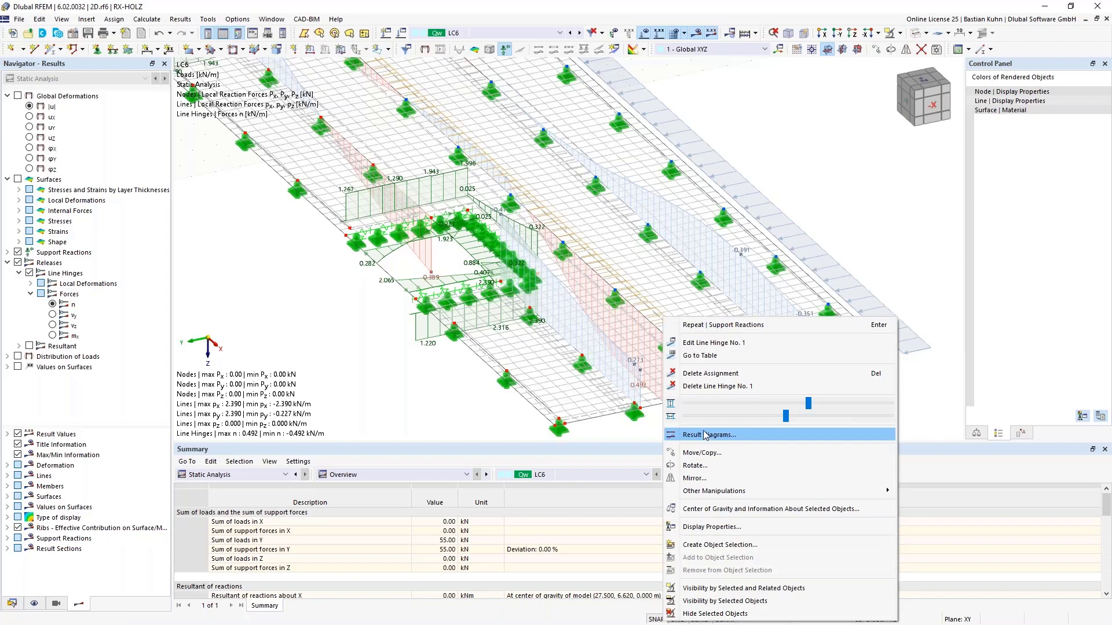
left_click(647, 320)
right_click(647, 320)
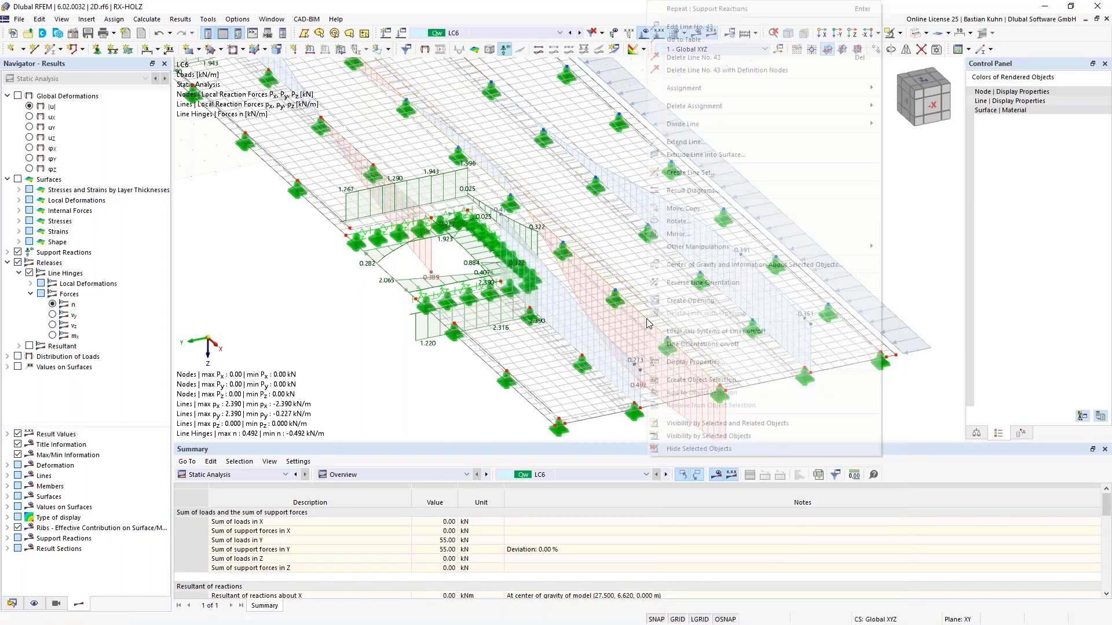
left_click(694, 191)
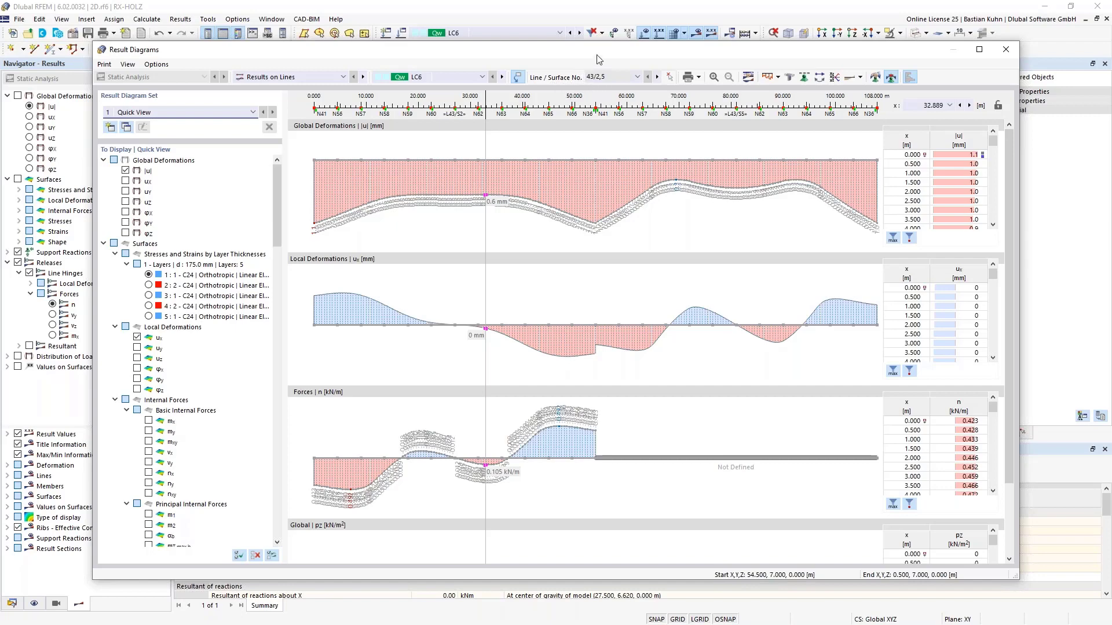
Step: Limit the result diagrams to line 43 on surface 5 (43/5)
left_click(637, 77)
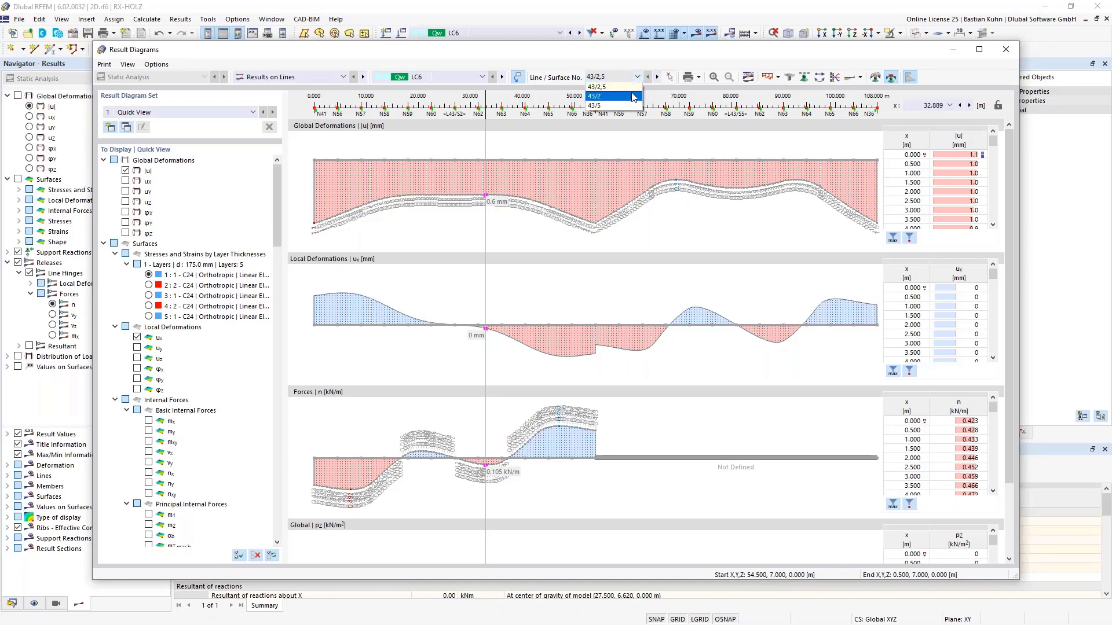
left_click(626, 51)
mouse_move(632, 50)
left_mouse_down()
mouse_move(543, 364)
mouse_move(598, 71)
left_mouse_up()
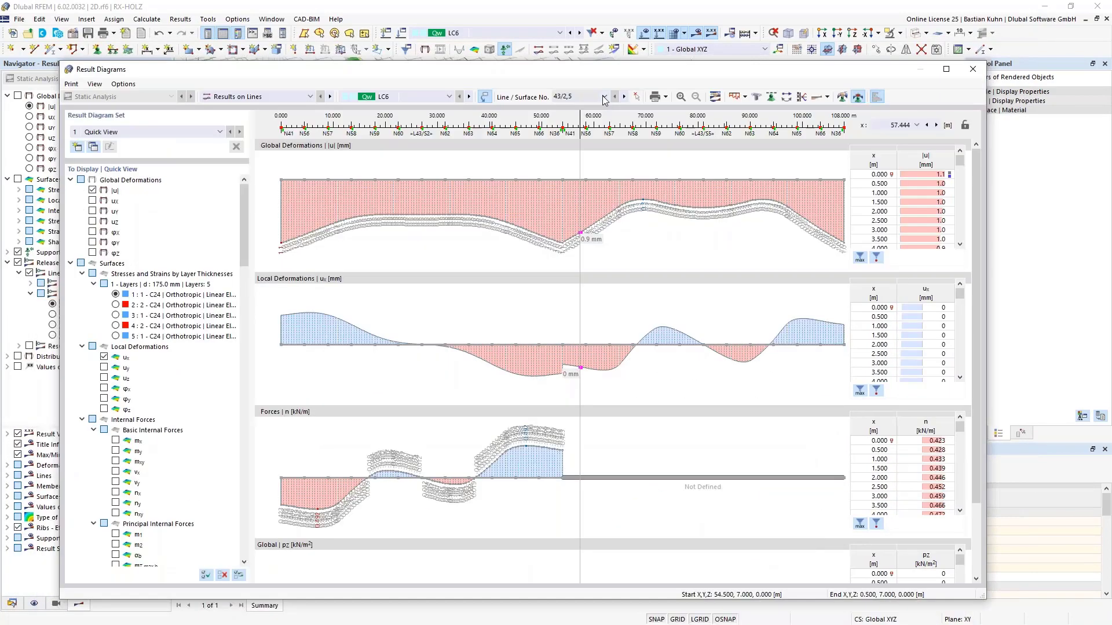
left_click(604, 98)
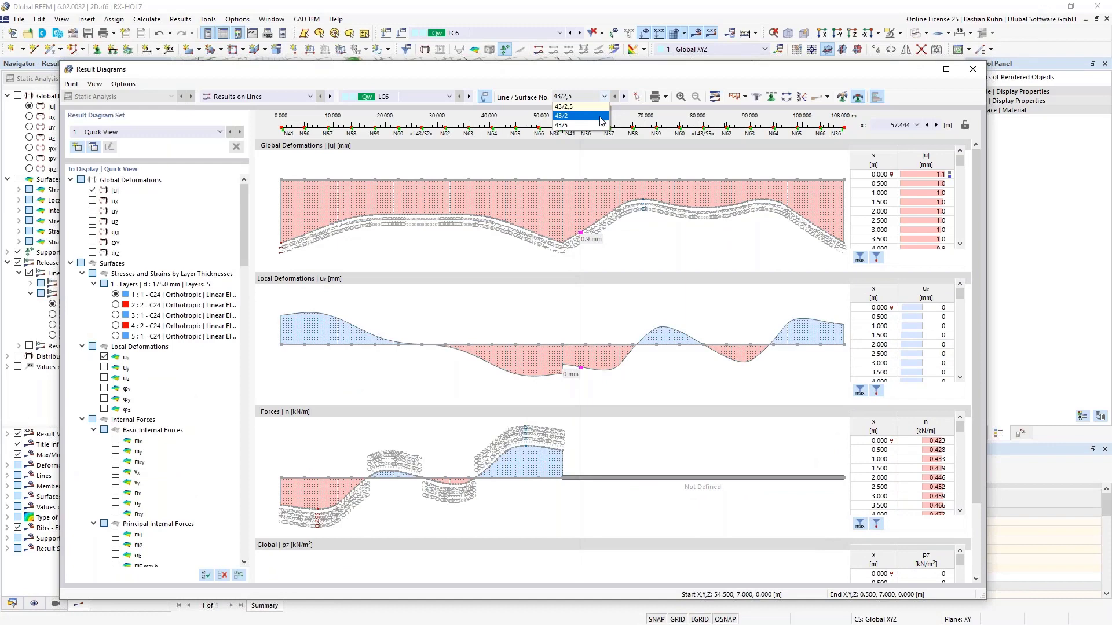
left_click(599, 124)
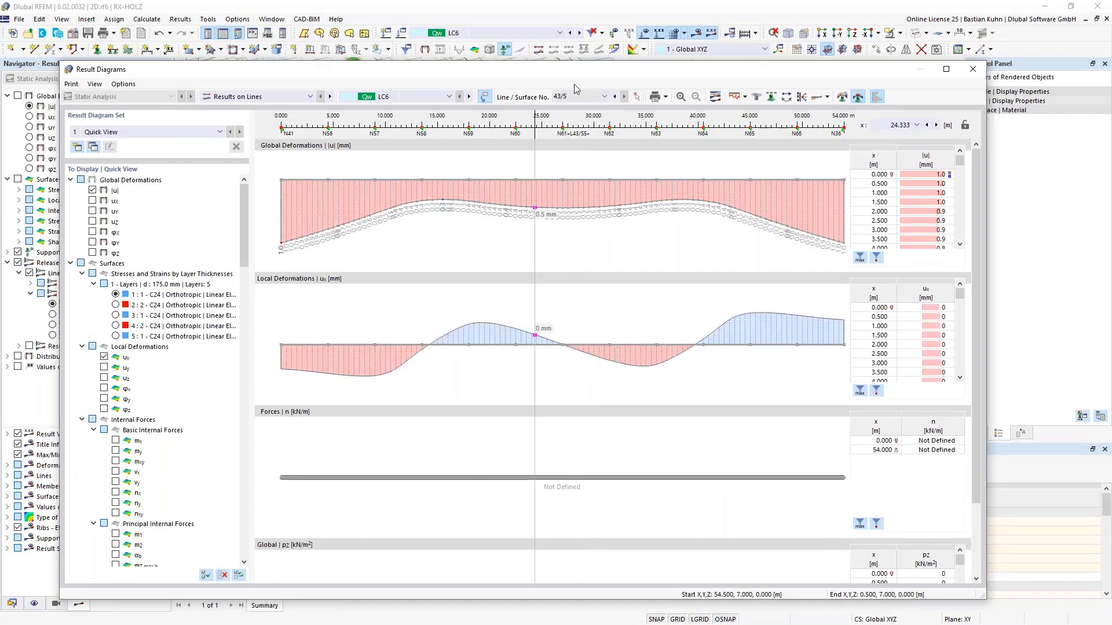
left_click_drag(582, 74, 551, 47)
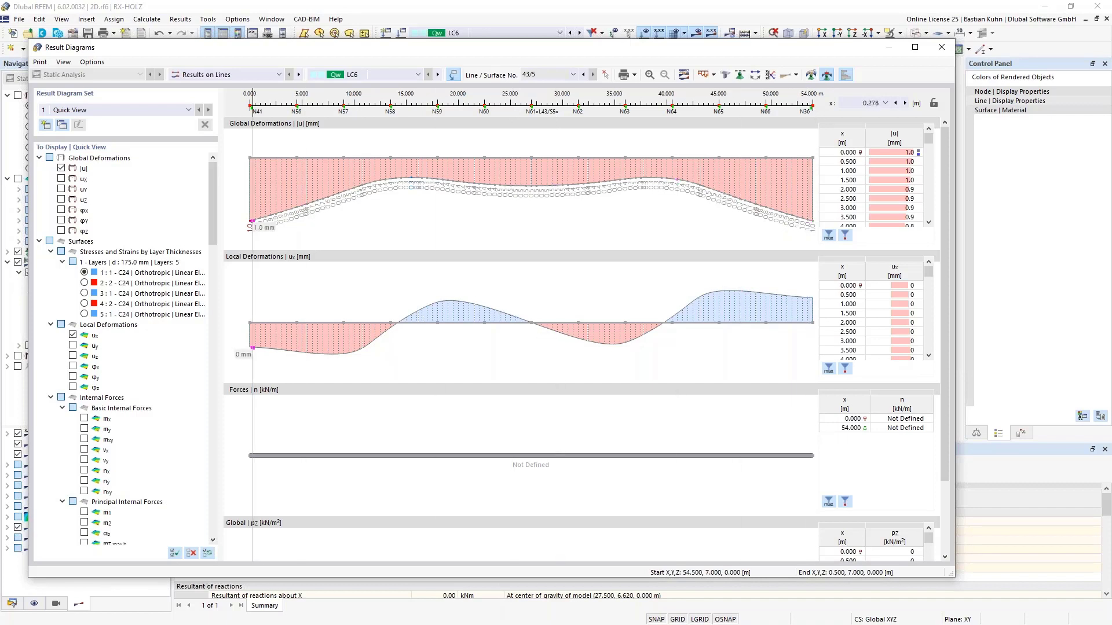
Step: Hide the diagrams for global deformation |u|, local deformation ux and global load distribution pz, and close the result diagrams
left_click(60, 169)
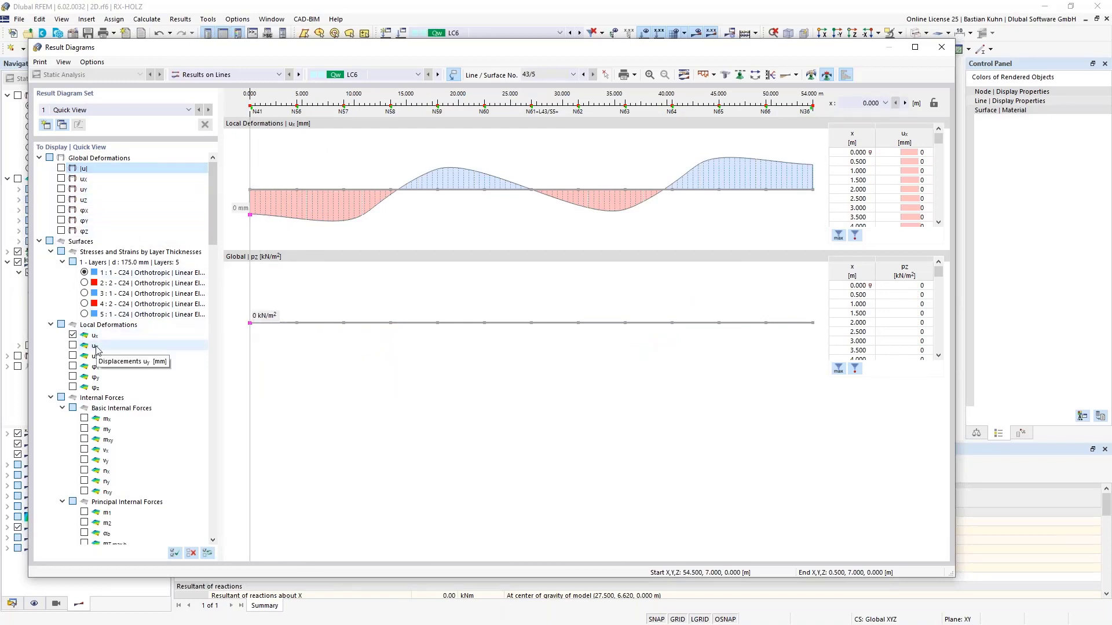
scroll(70, 325, "down", 2)
left_click(72, 272)
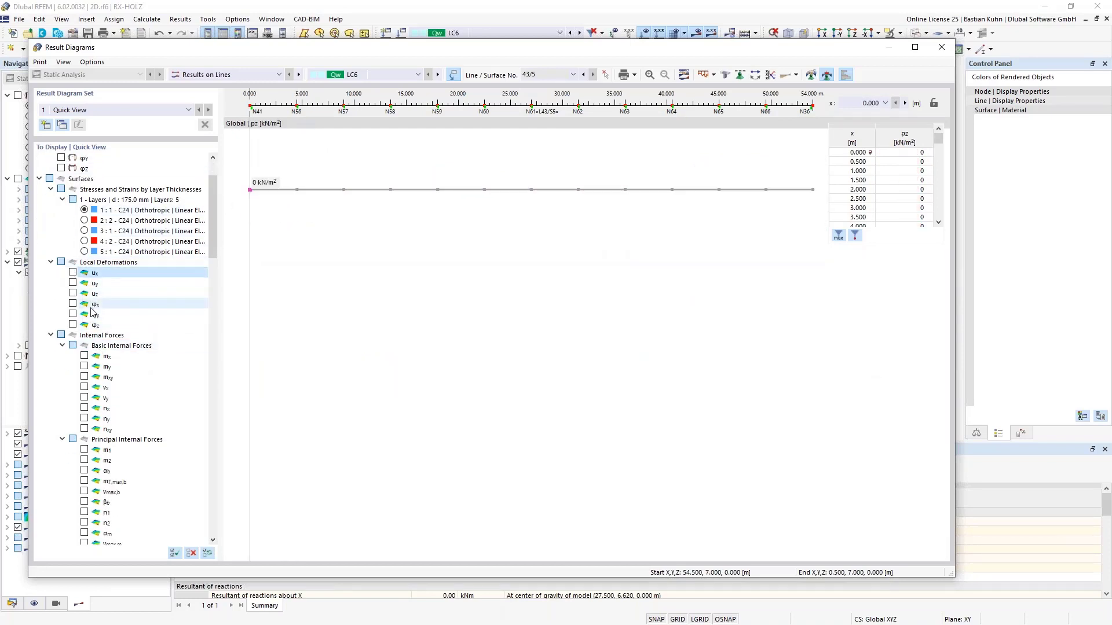
left_click_drag(206, 370, 211, 521)
left_click(84, 491)
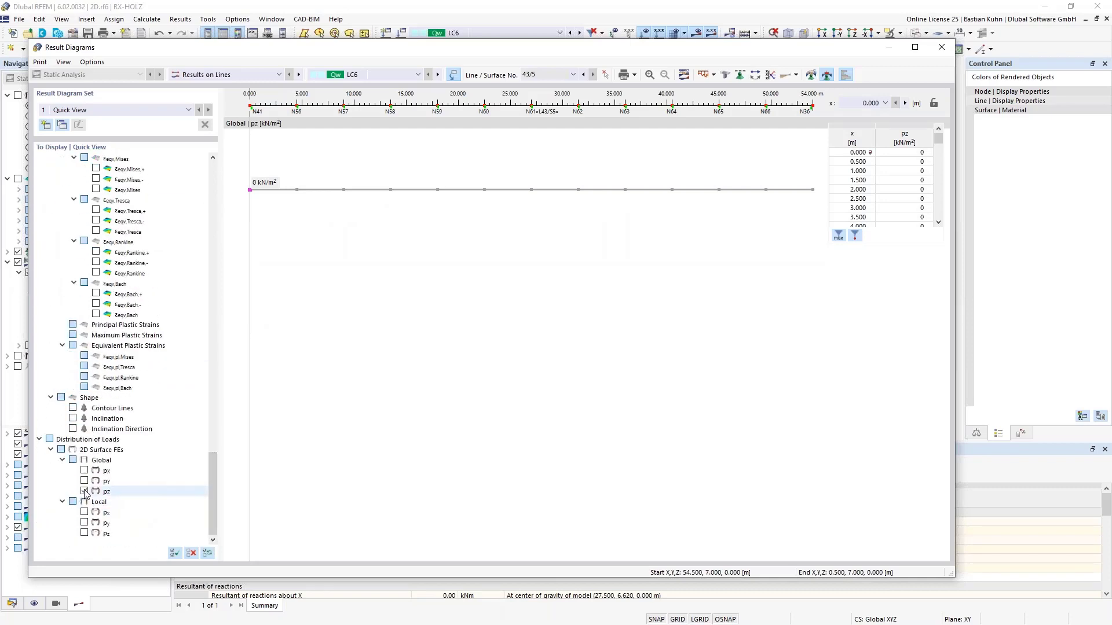
left_click(83, 492)
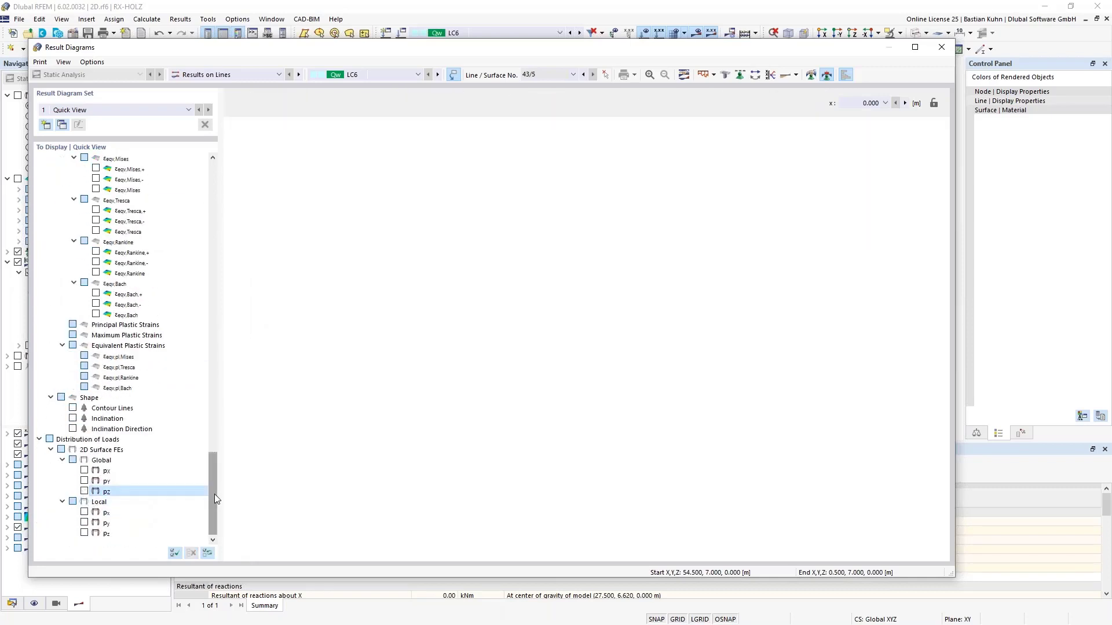
left_click_drag(215, 498, 228, 182)
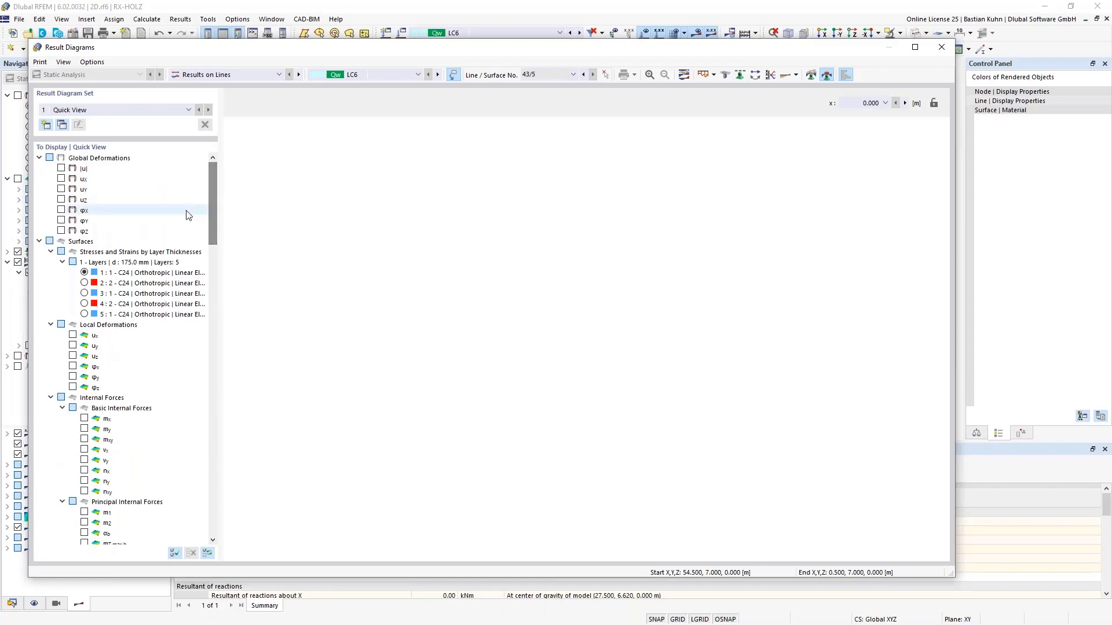
left_click(941, 47)
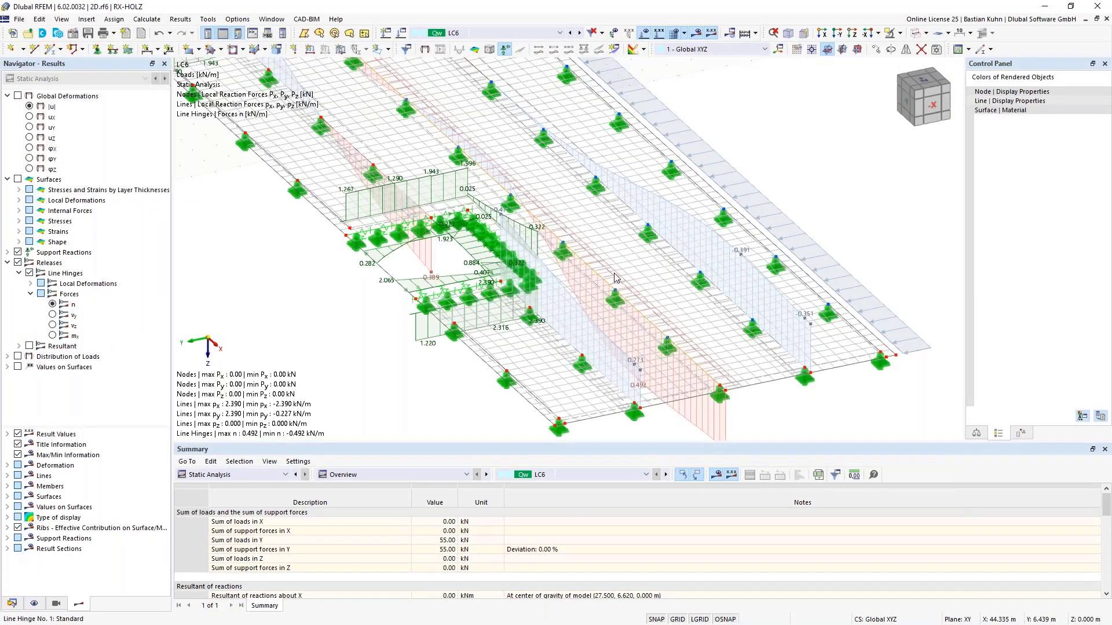
Step: Open the result diagrams of the line hinge on line 43 (43/2) and hide |u|, ux and pz to leave only forces n
right_click(577, 256)
left_click(648, 397)
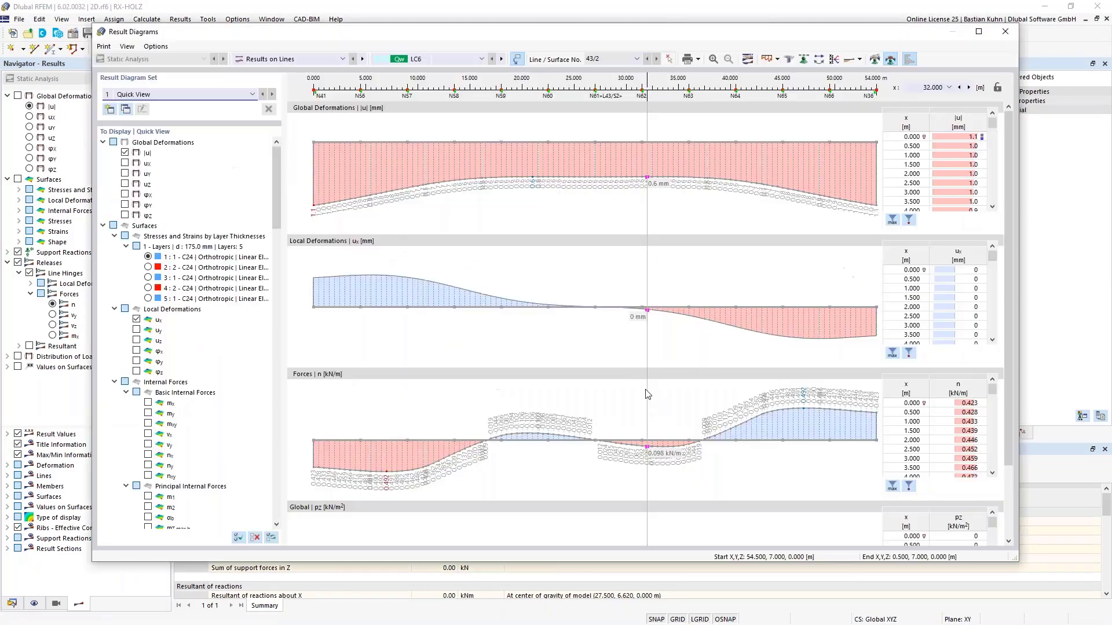
left_click(125, 153)
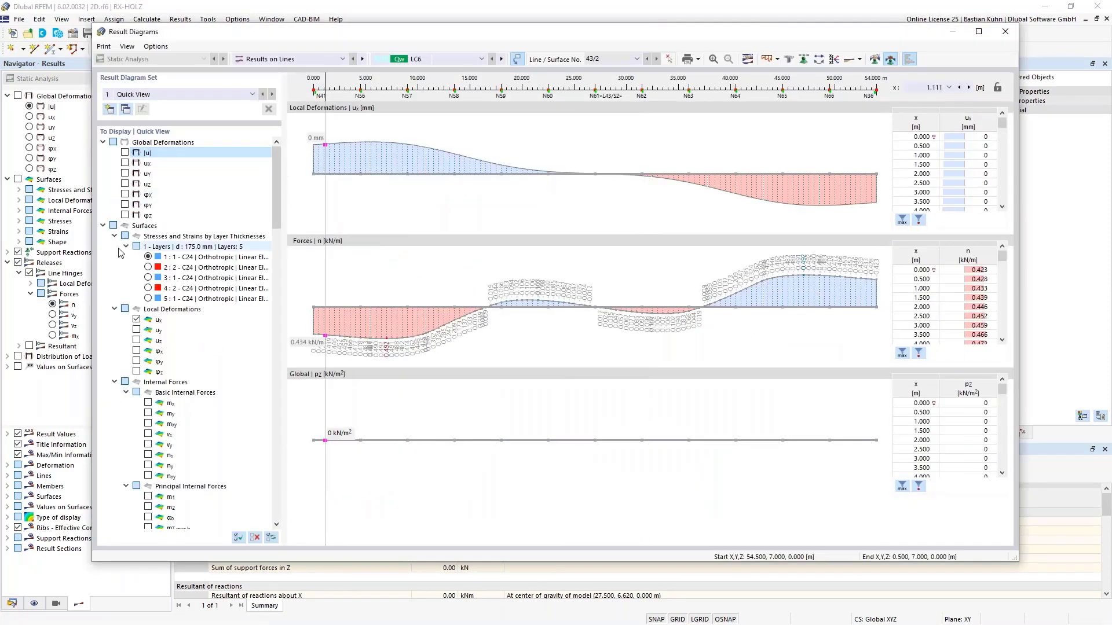
left_click(137, 319)
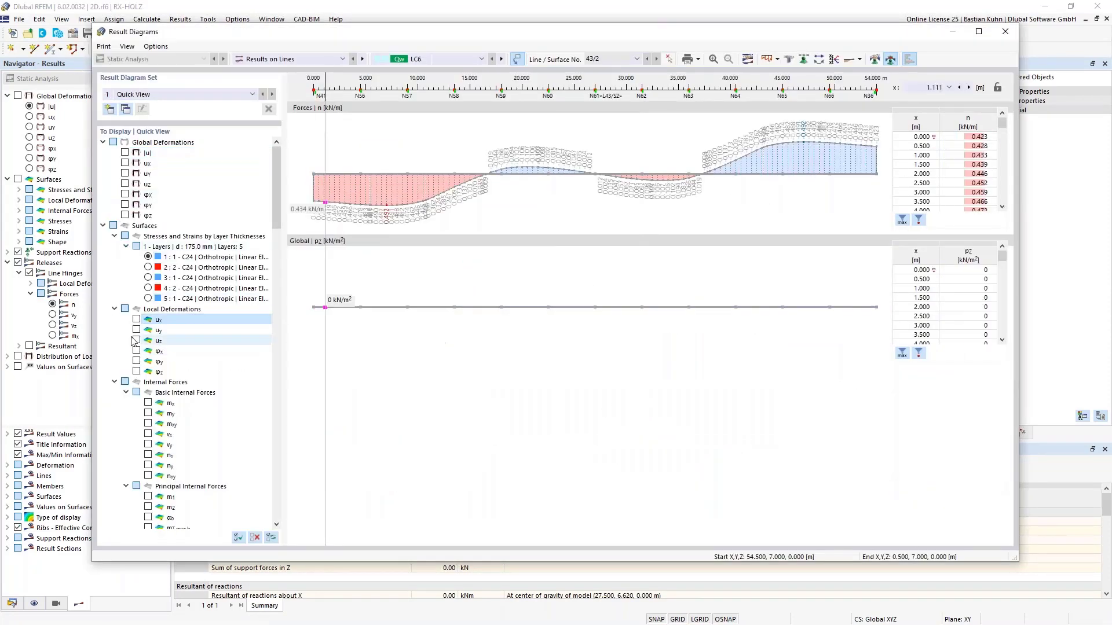
scroll(139, 289, "down", 4)
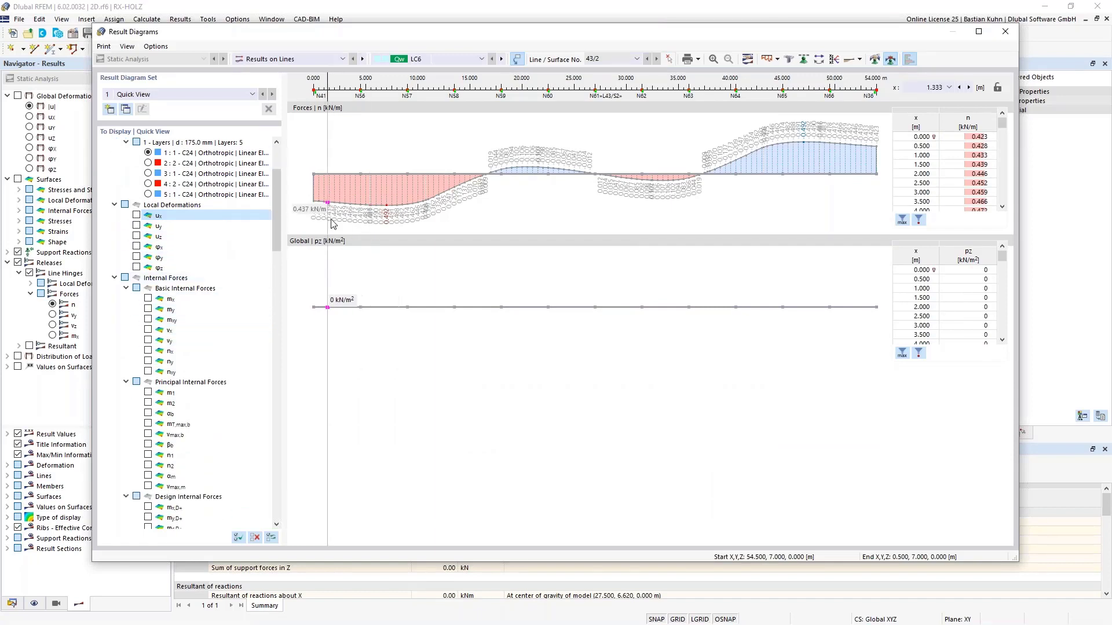
scroll(273, 211, "down", 2)
left_click_drag(279, 277, 269, 491)
left_click(148, 476)
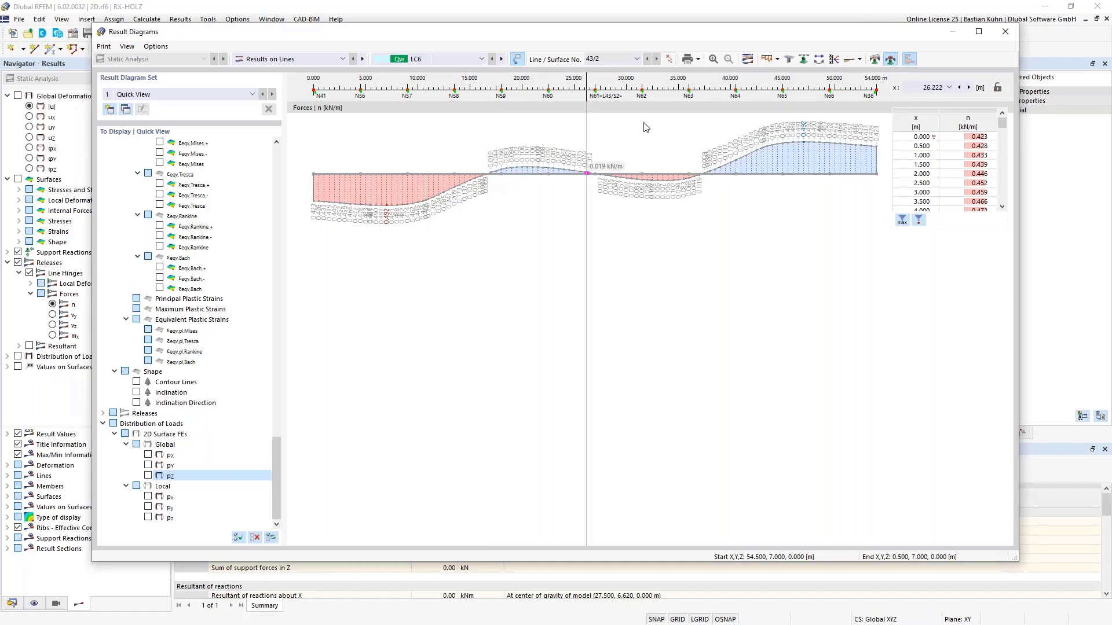
Step: Define a smooth range for the hinge force diagram from 0 to 16.5 m
left_click(874, 60)
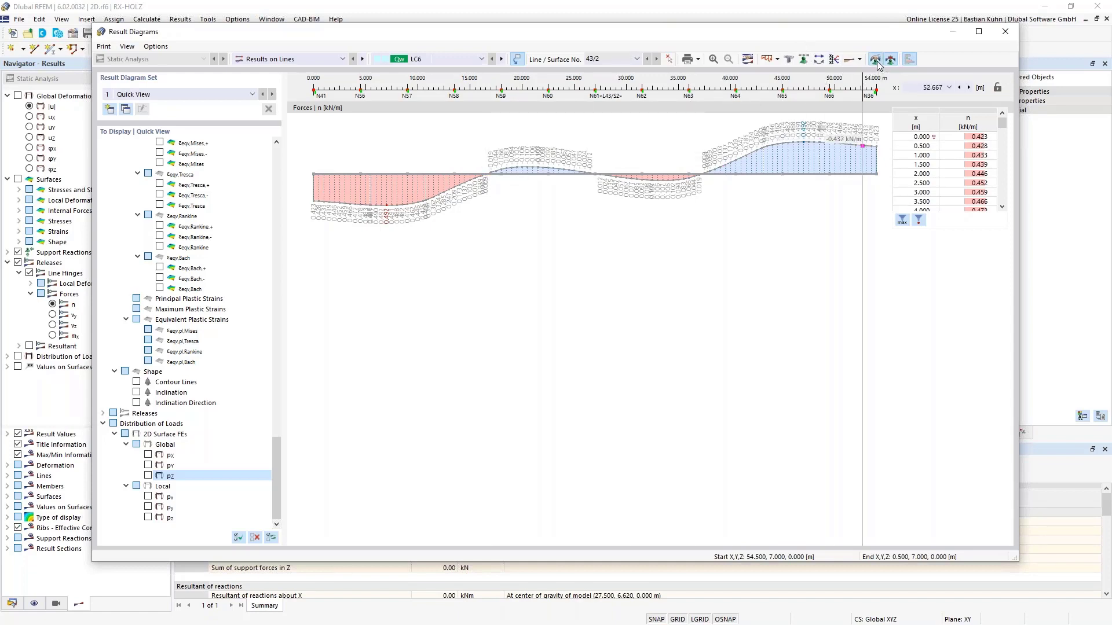
left_click(446, 199)
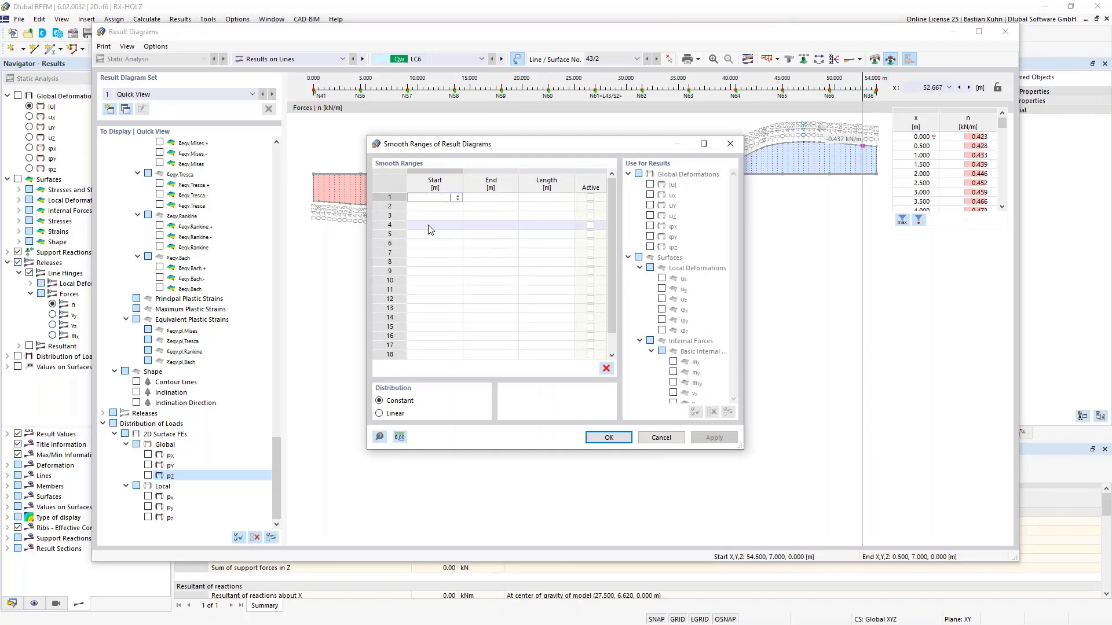
key("Tab")
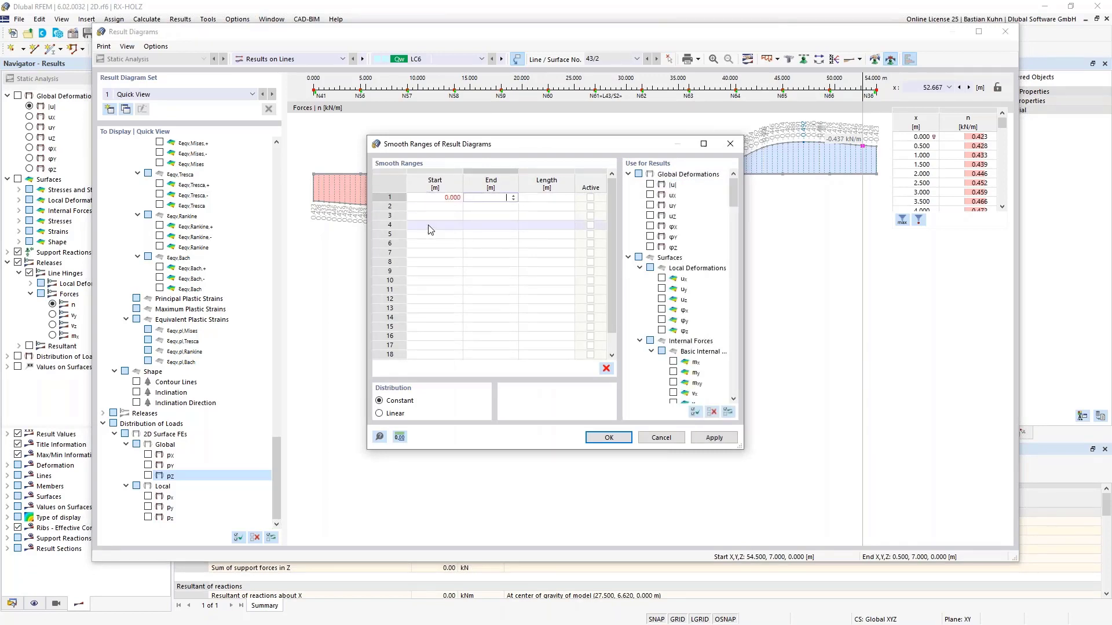
key("Tab")
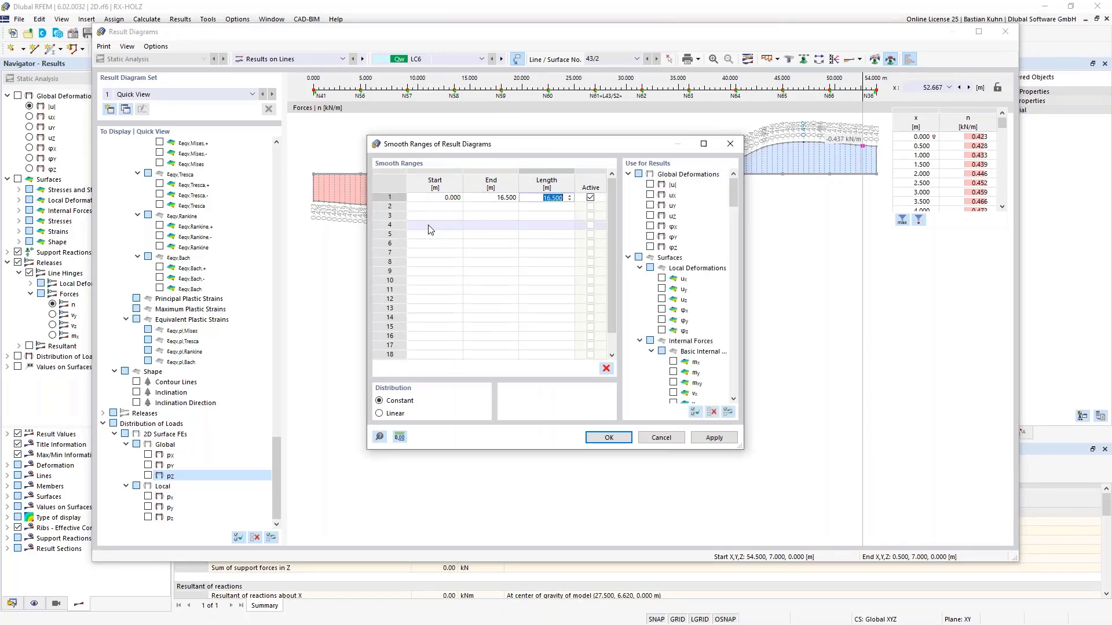
key("Tab")
key("Tab")
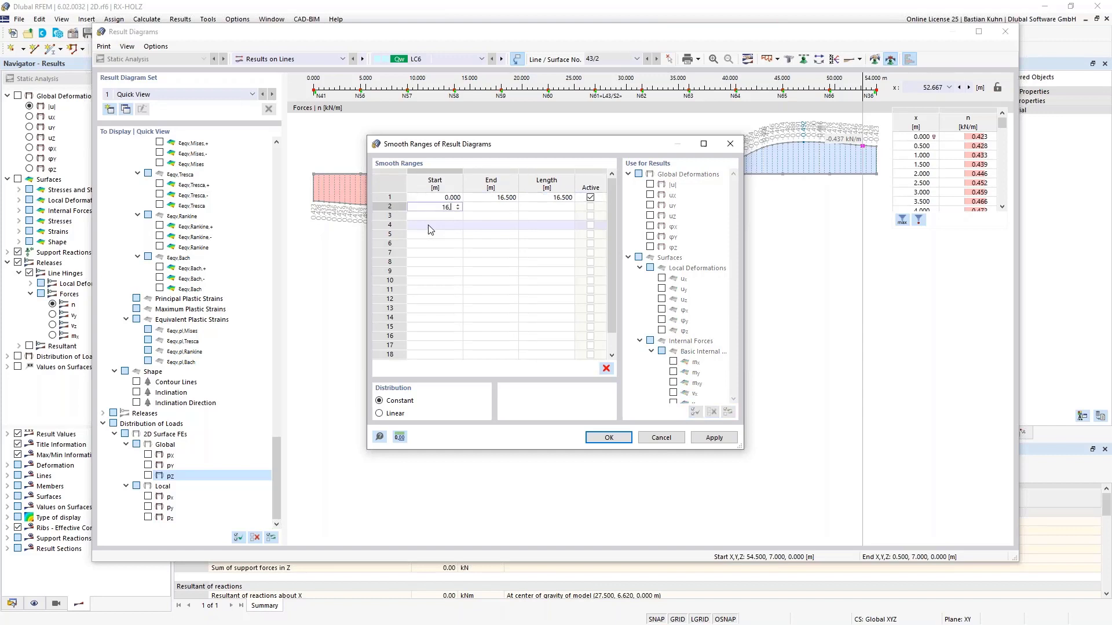
Step: Add a second smooth range from 16.5 to 25 m, apply the ranges to the force diagram, and close the result diagrams
left_click_drag(530, 145, 542, 312)
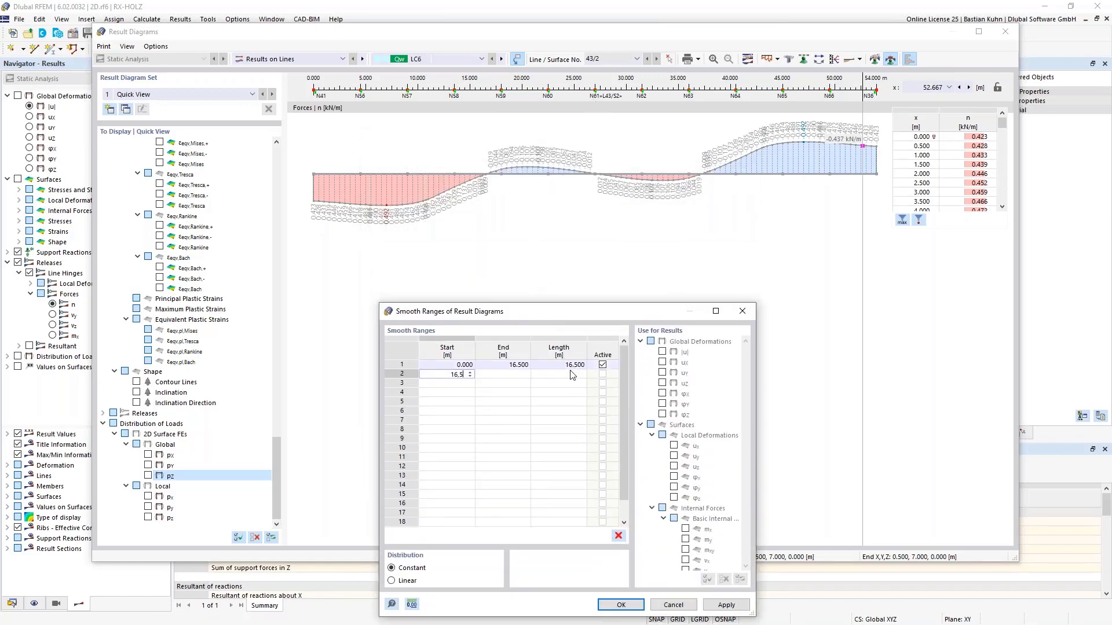
key("Tab")
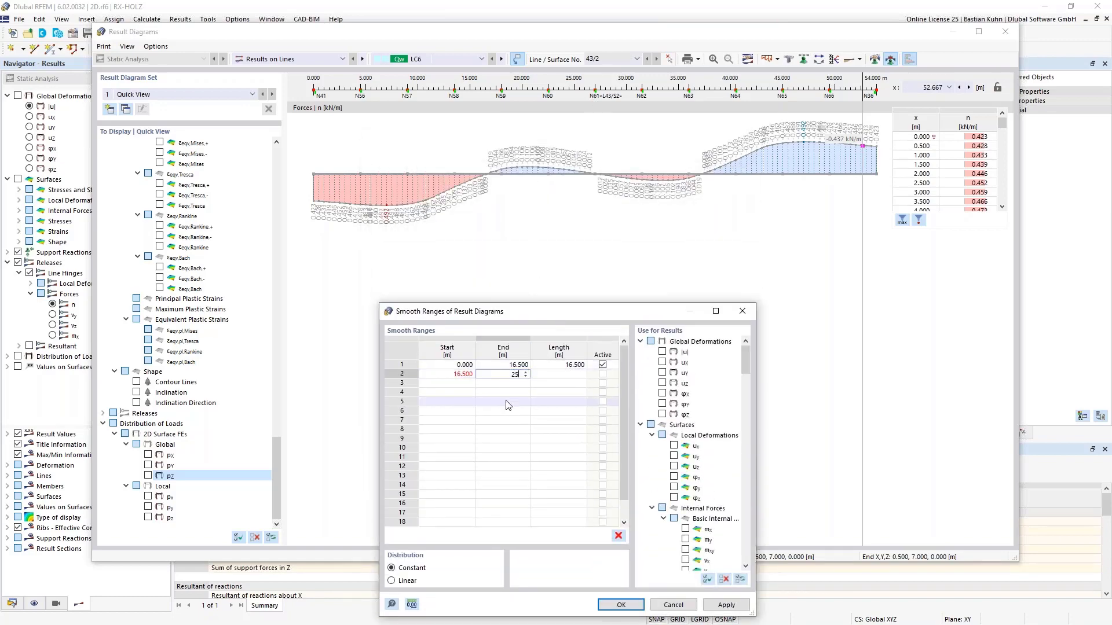
key("Tab")
left_click_drag(556, 311, 562, 205)
left_click(626, 499)
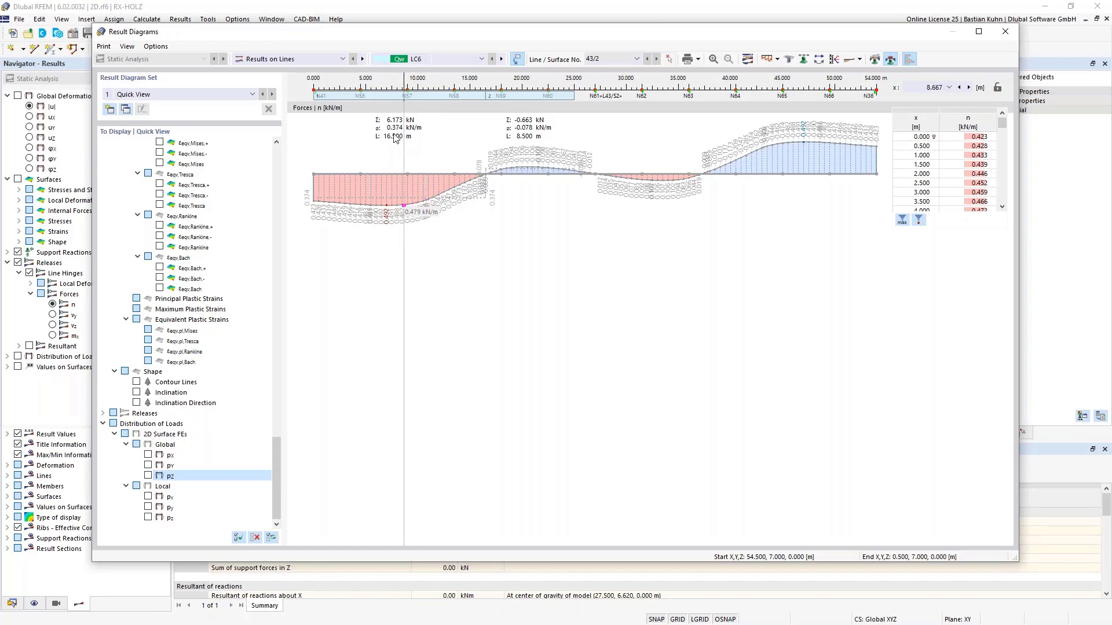
left_click(1004, 34)
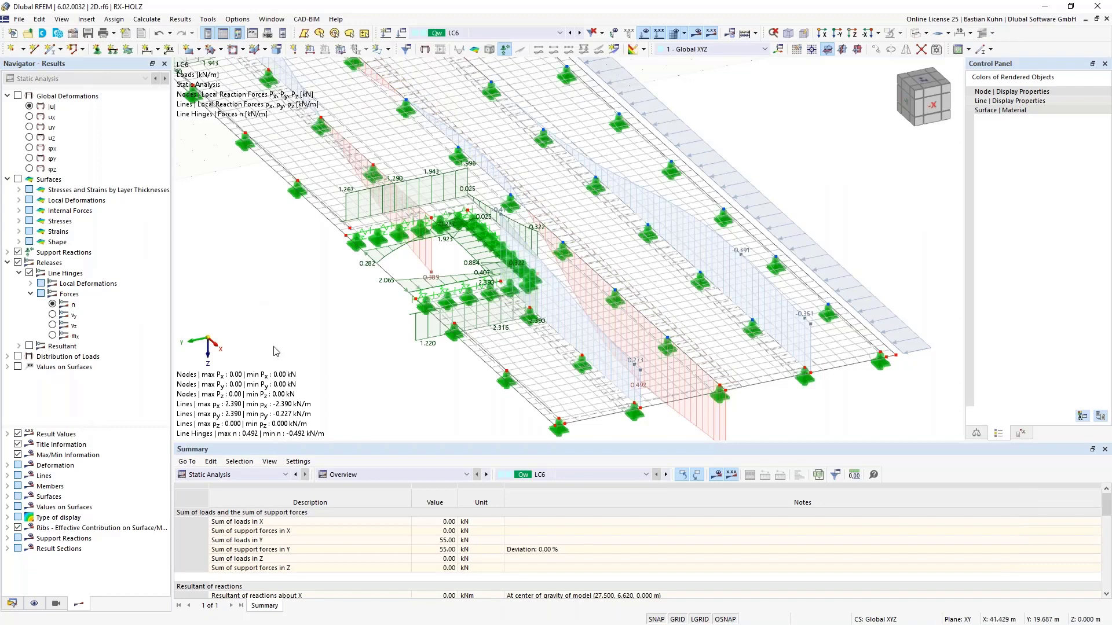
Step: Display the surface results of LC6 on the whole slab and expand the stresses and strains by layer thicknesses
scroll(319, 301, "down", 3)
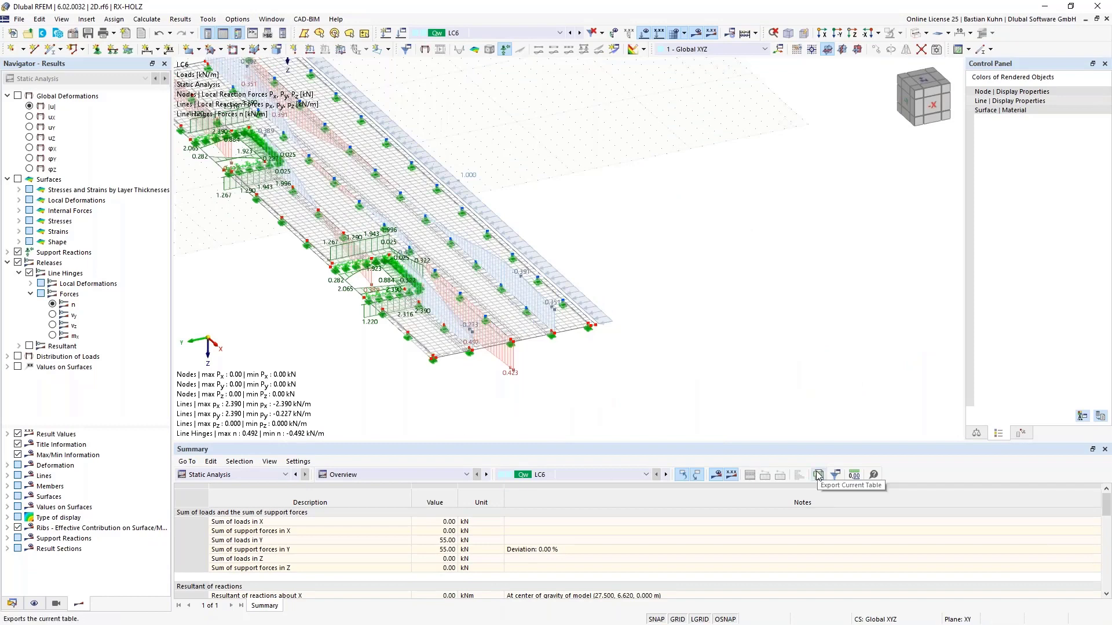
scroll(546, 396, "down", 3)
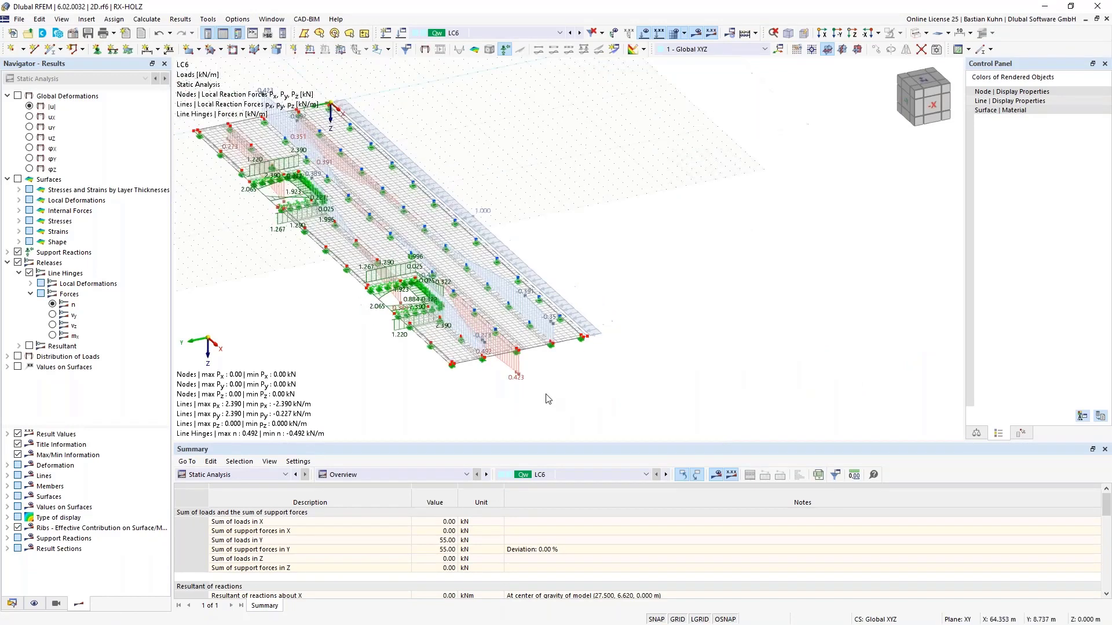
middle_click_drag(527, 397, 603, 397)
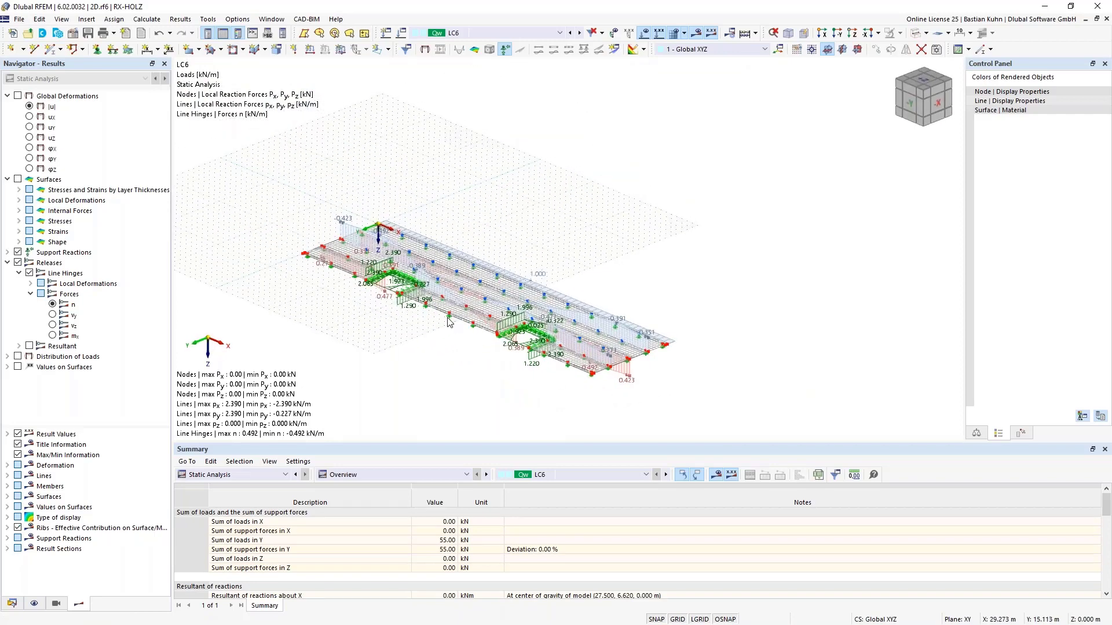
scroll(450, 317, "up", 3)
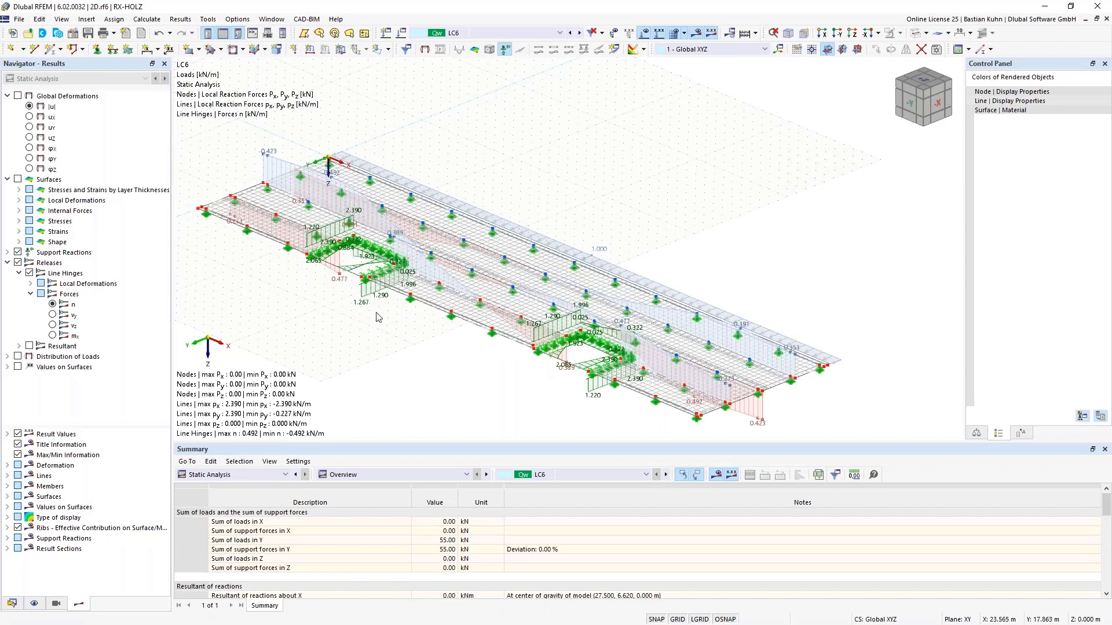
left_click(18, 179)
left_click(18, 179)
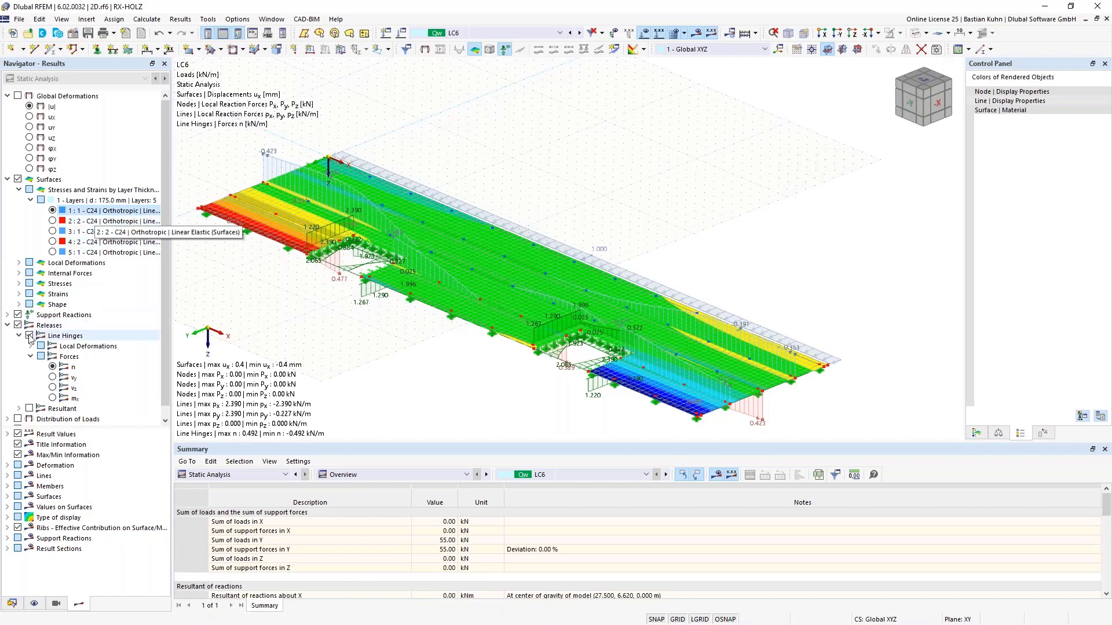
Step: Display the basic stress σx,- of layer 1 on the slab surfaces for LC6
left_click(19, 285)
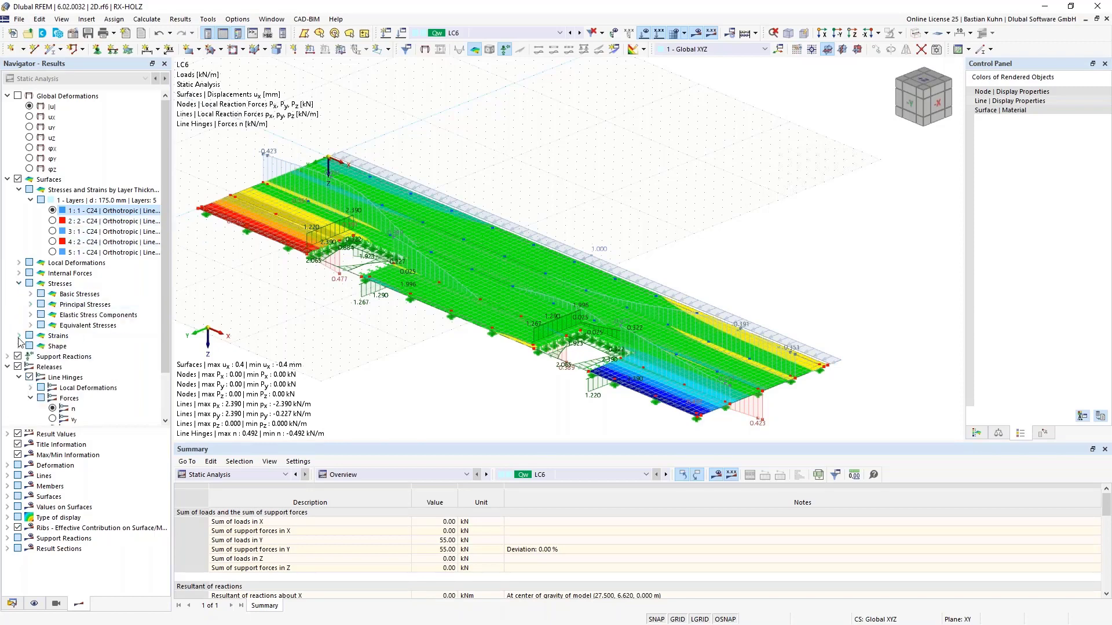
left_click(30, 294)
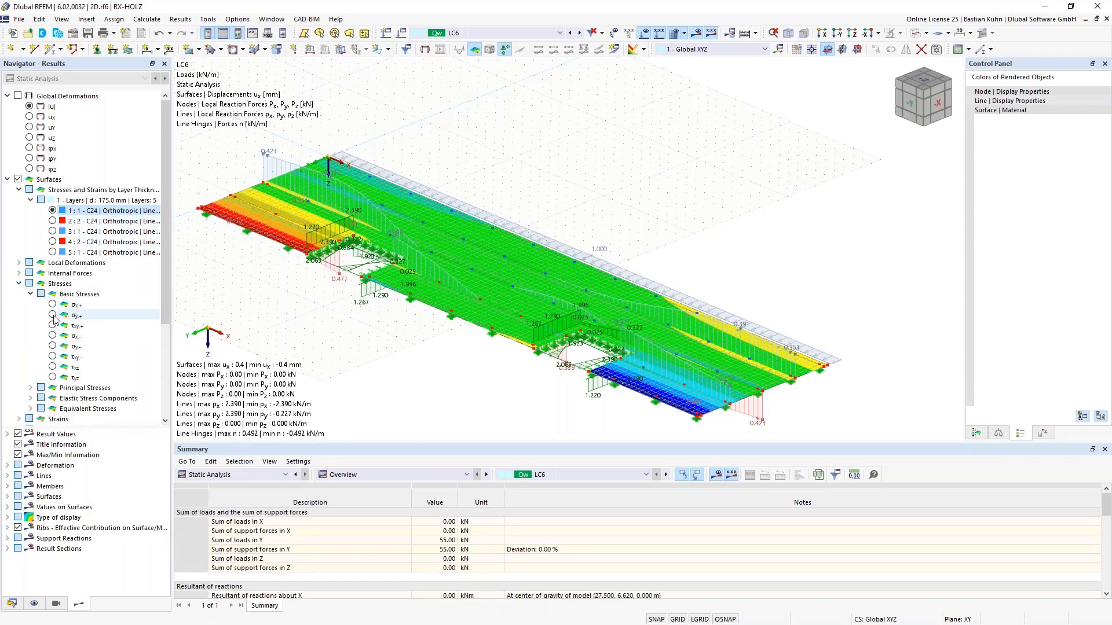
left_click(52, 337)
left_click(53, 336)
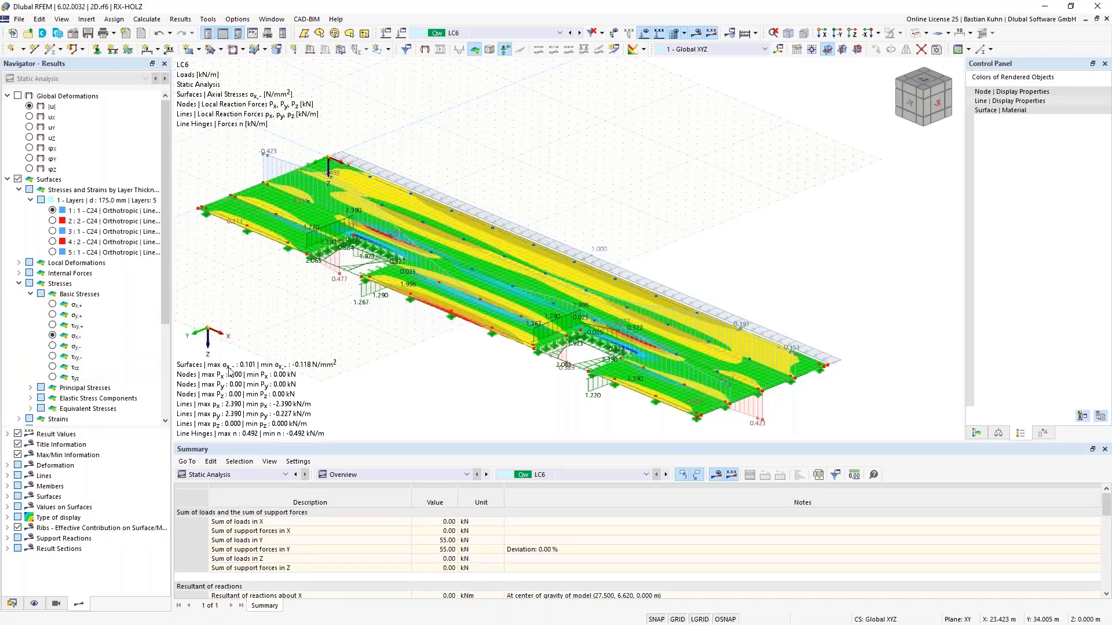
Step: Switch to load combination CO5, hide the loads, and examine the σx,- distribution of layer 1 around the supports
left_click(513, 32)
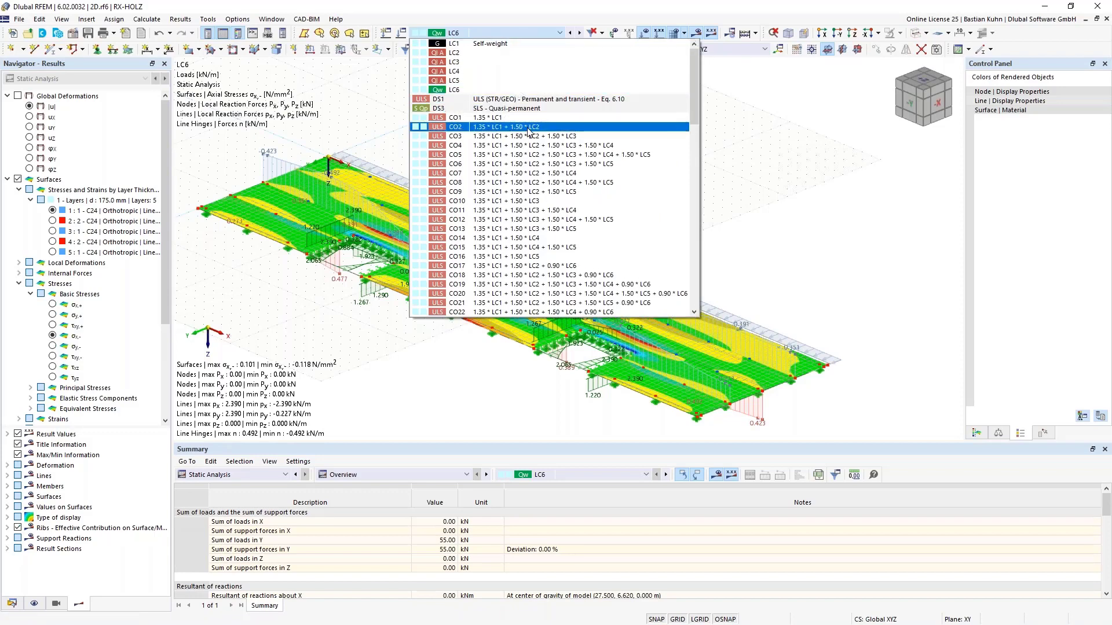
left_click(538, 155)
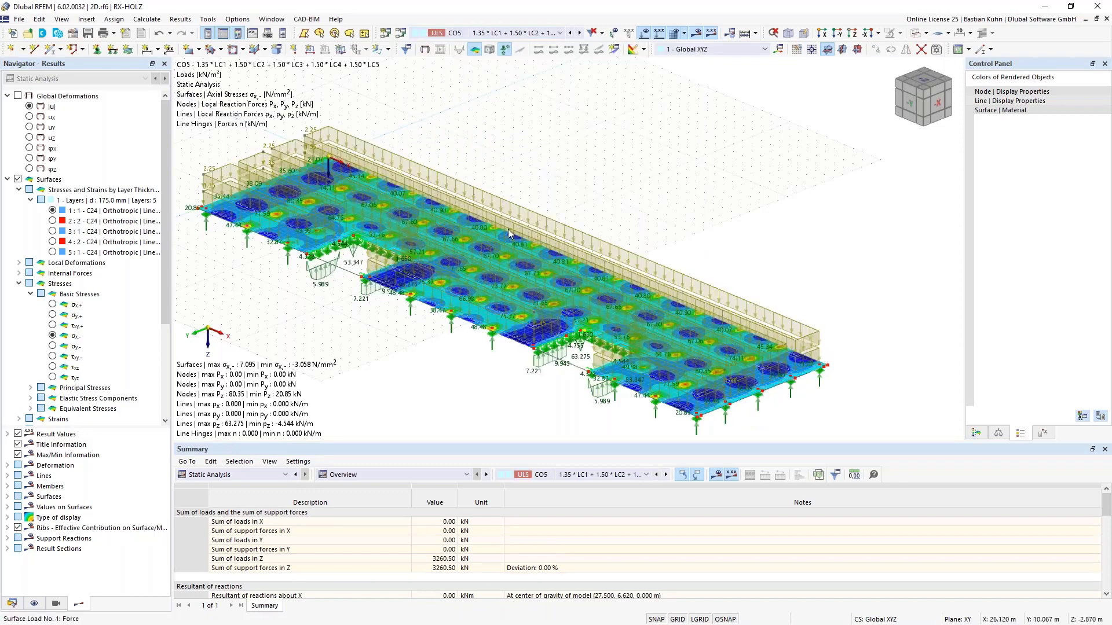
left_click(644, 33)
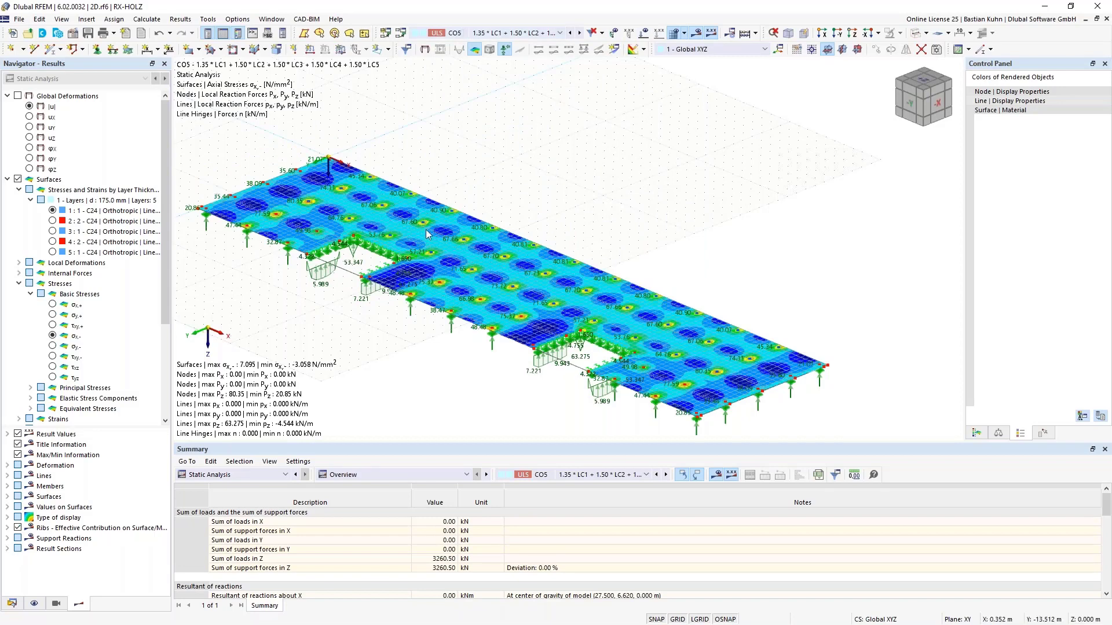
scroll(476, 303, "up", 4)
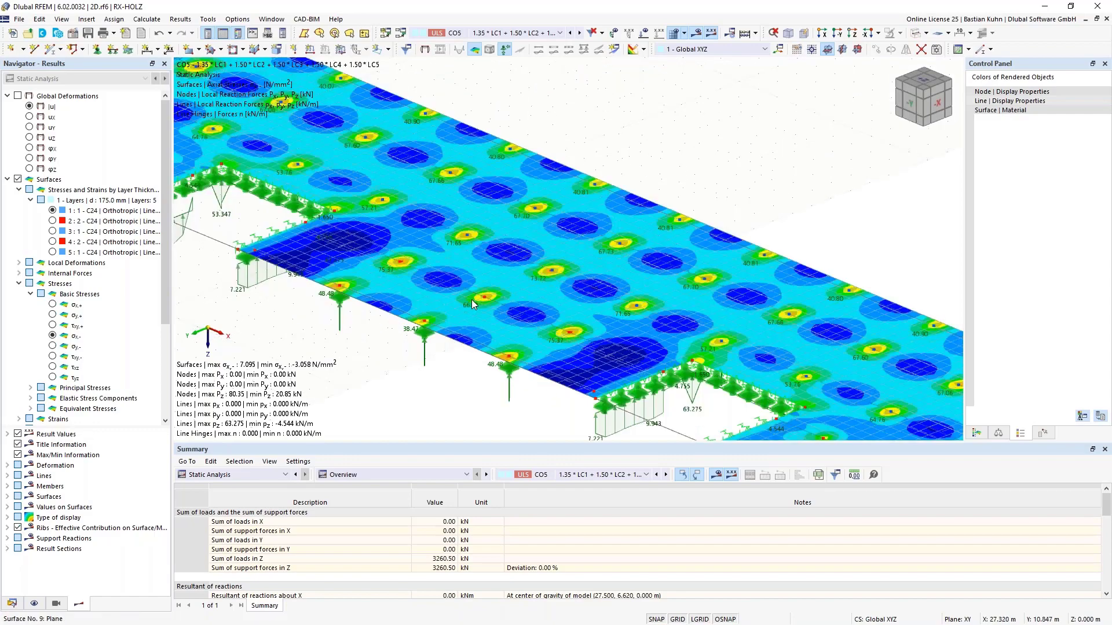
scroll(472, 300, "down", 5)
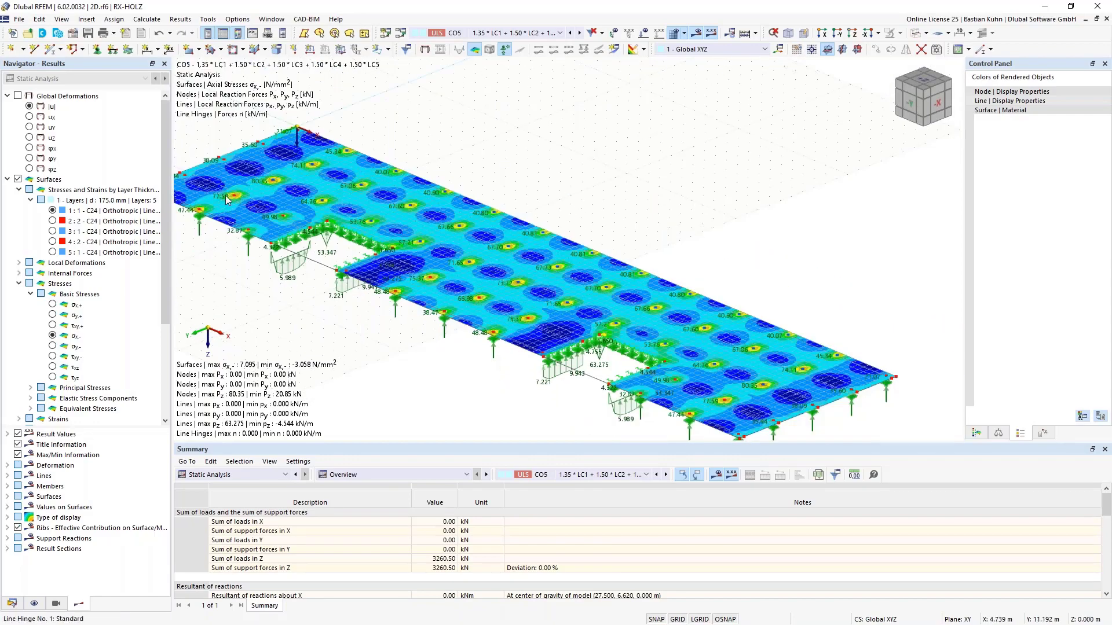
scroll(234, 203, "up", 4)
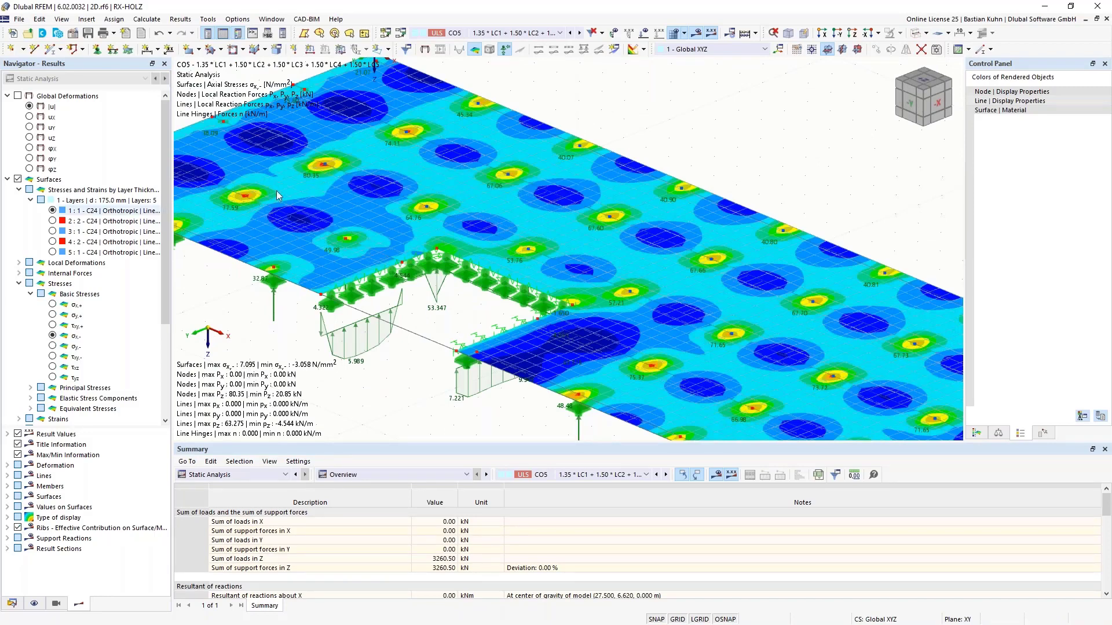
scroll(327, 184, "down", 3)
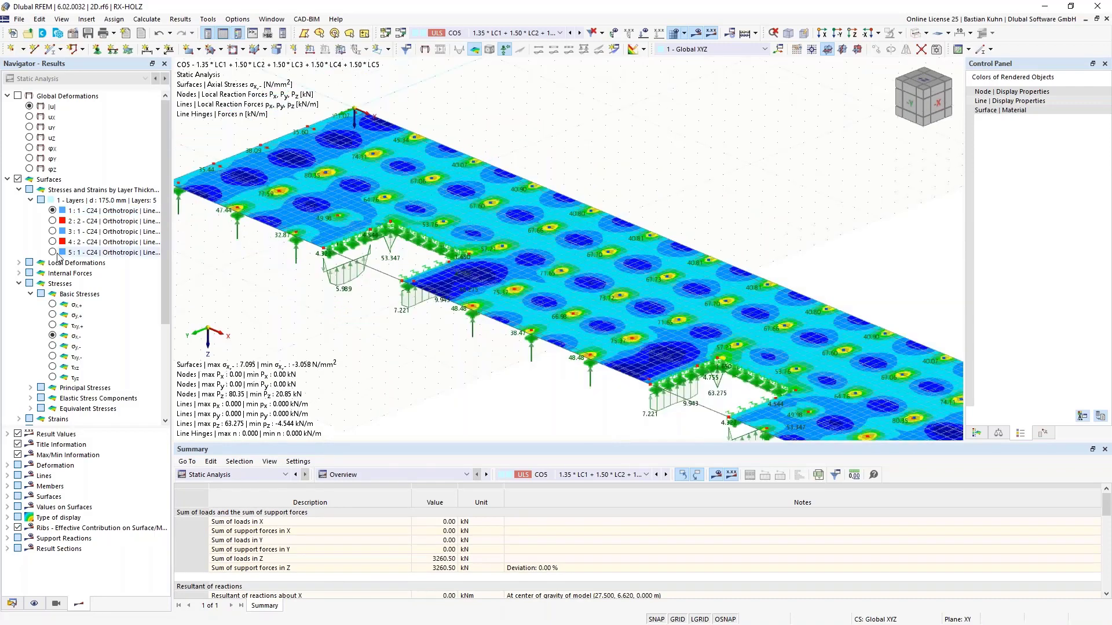
Step: Compare the σx,+ axial stresses of layer 5 and layer 2 on the slab surfaces
left_click(53, 253)
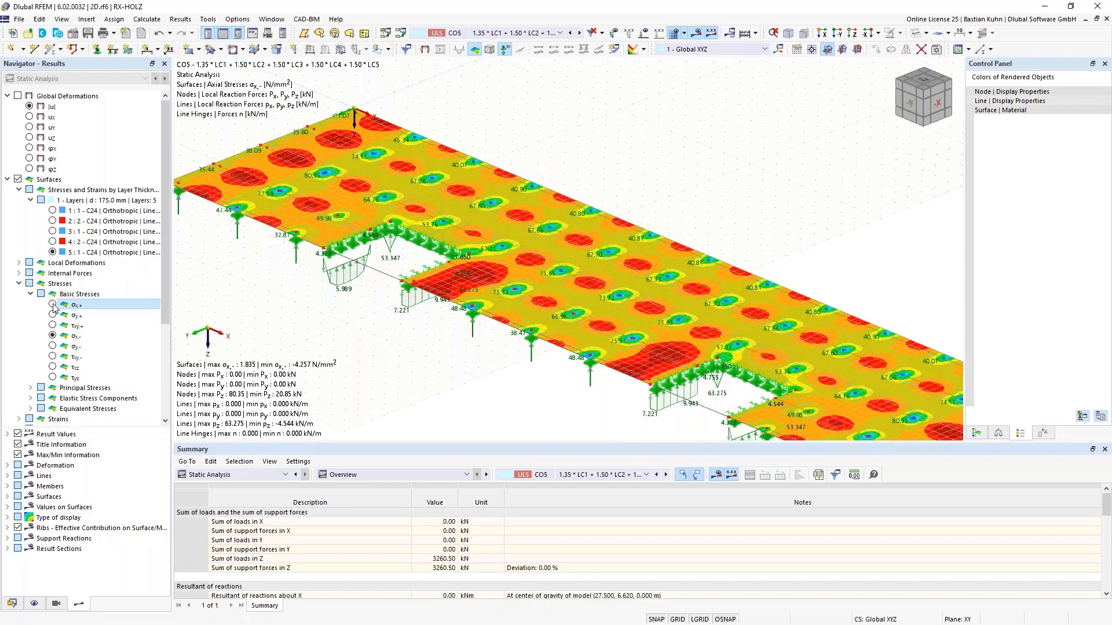
left_click(52, 305)
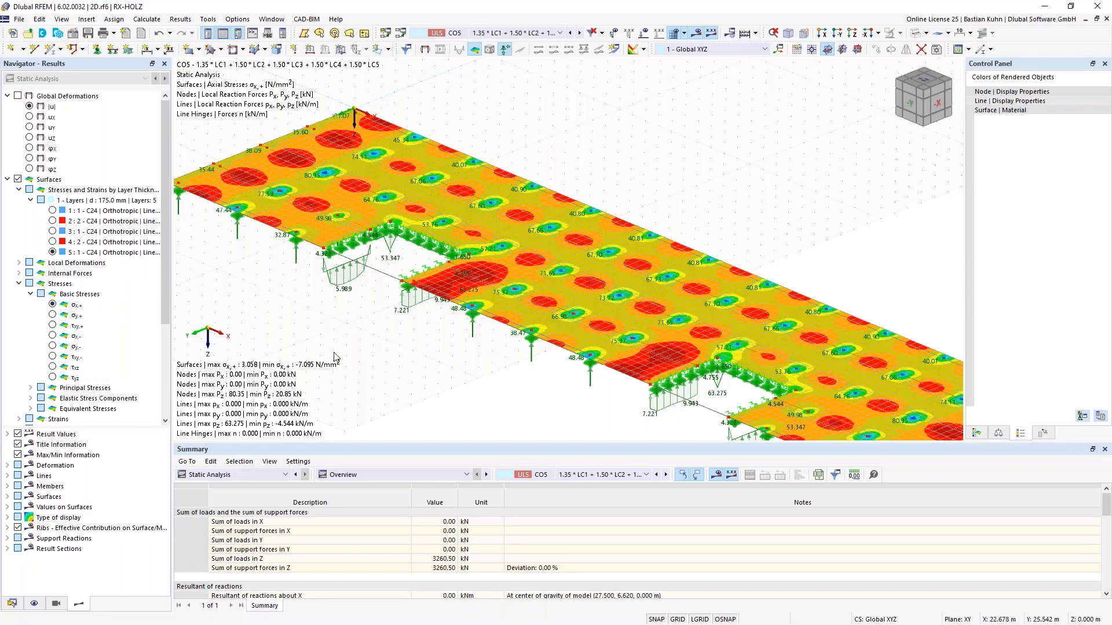
left_click(53, 231)
left_click(52, 222)
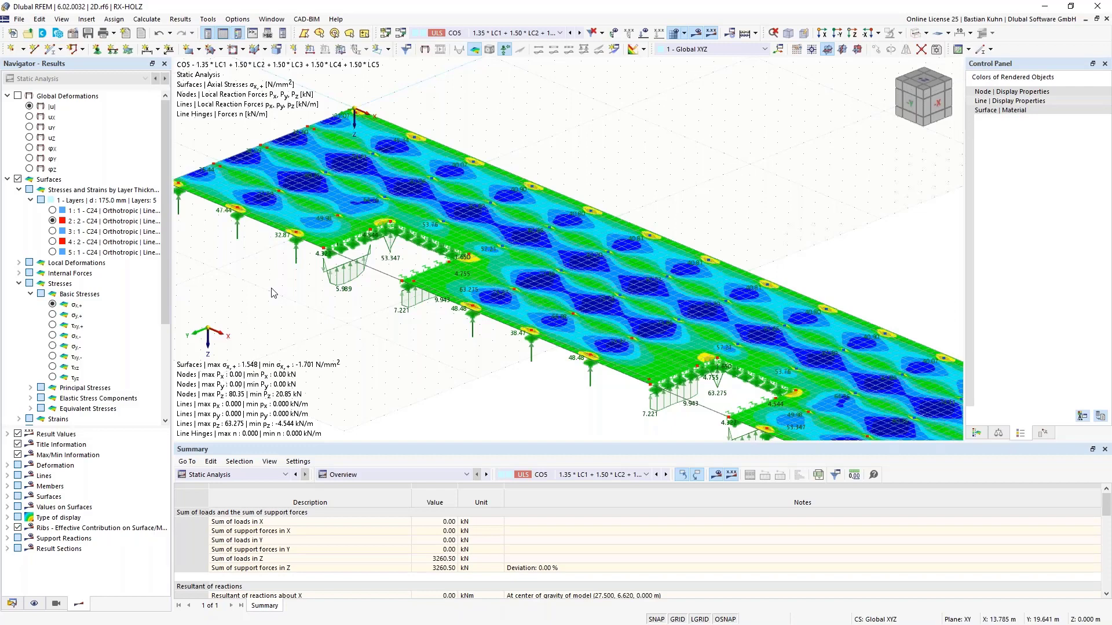
Step: Review the shear stresses τxy,-, τxz and τyz of layer 2, returning to τxy,- to inspect the area around the opening
left_click(52, 357)
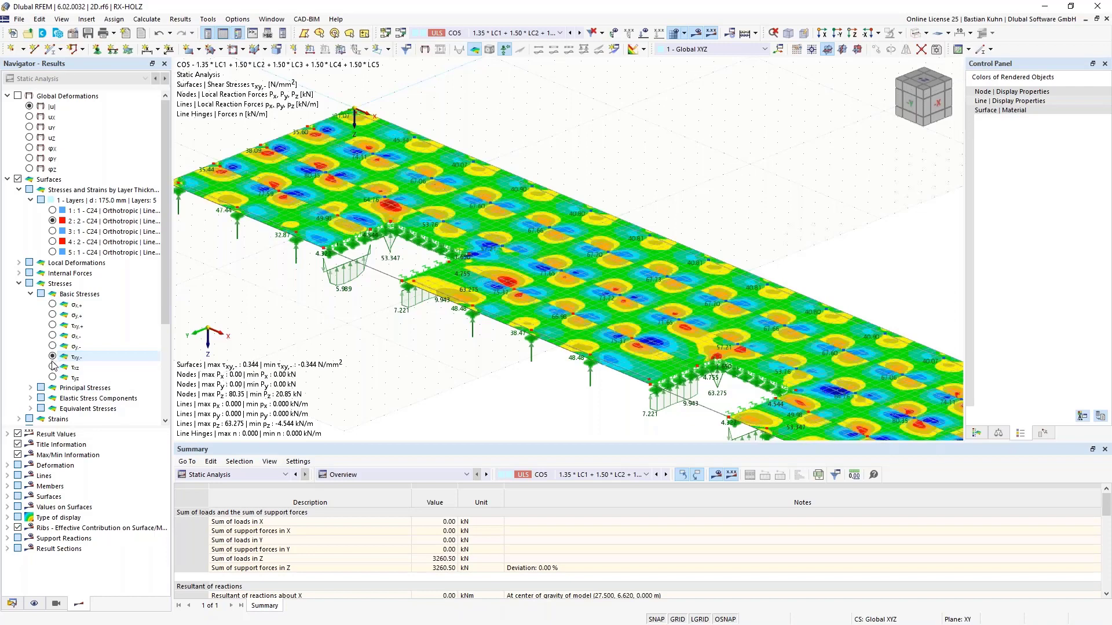
left_click(52, 368)
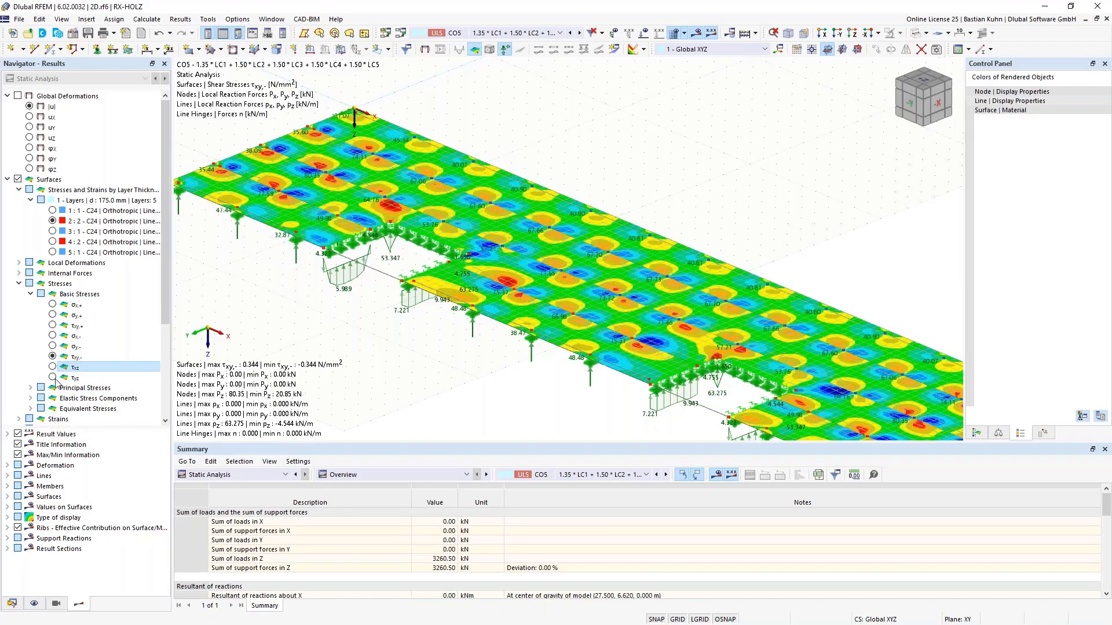
scroll(421, 343, "down", 2)
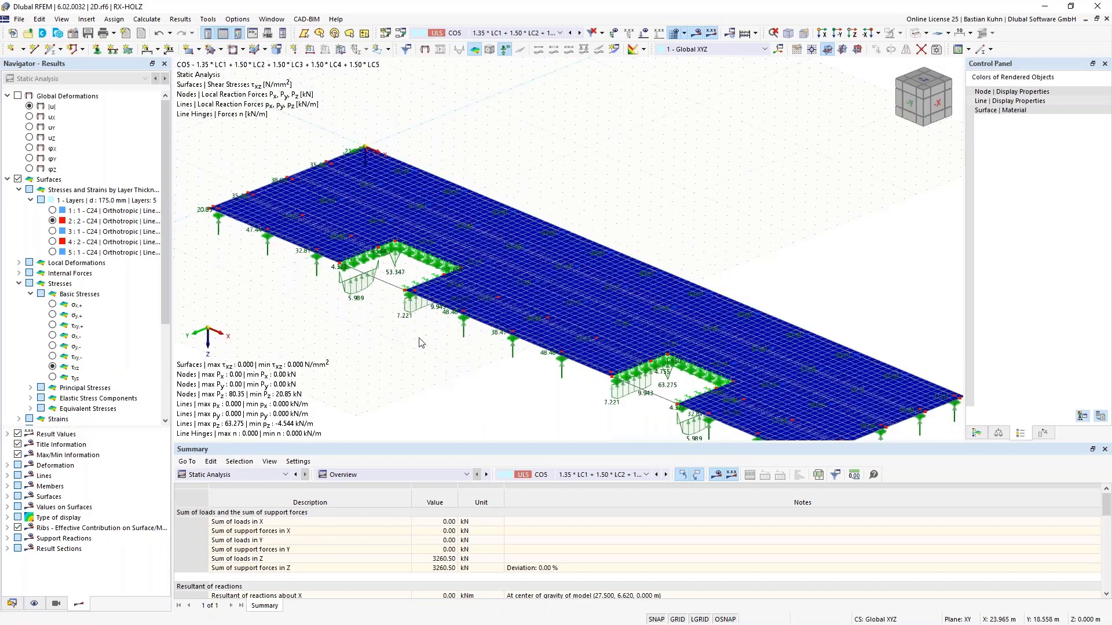
left_click(53, 377)
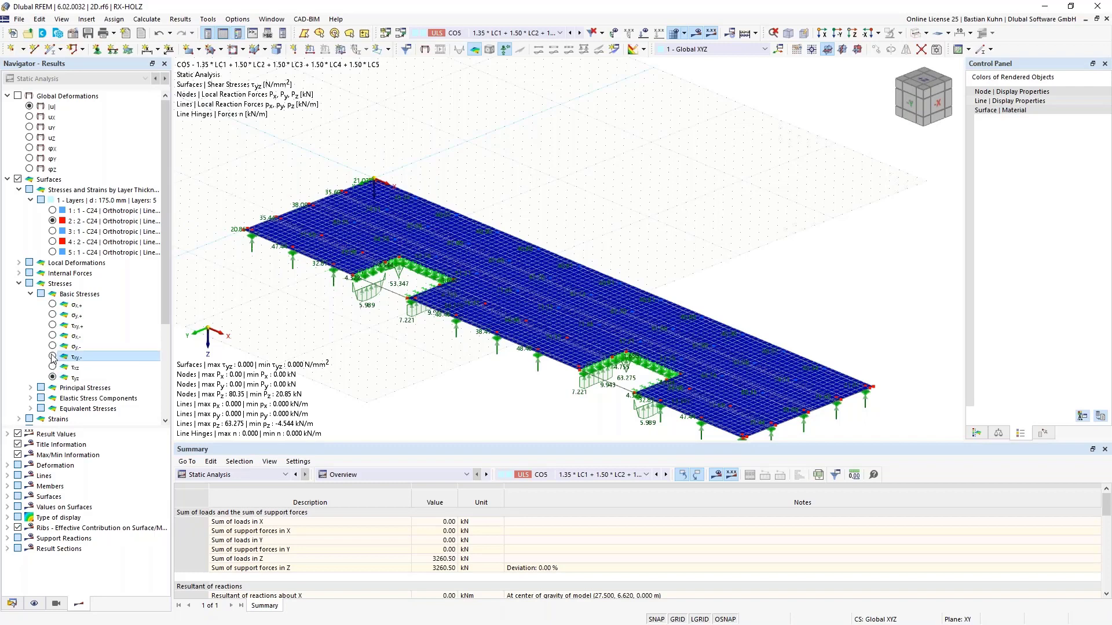
left_click(53, 357)
scroll(388, 252, "up", 3)
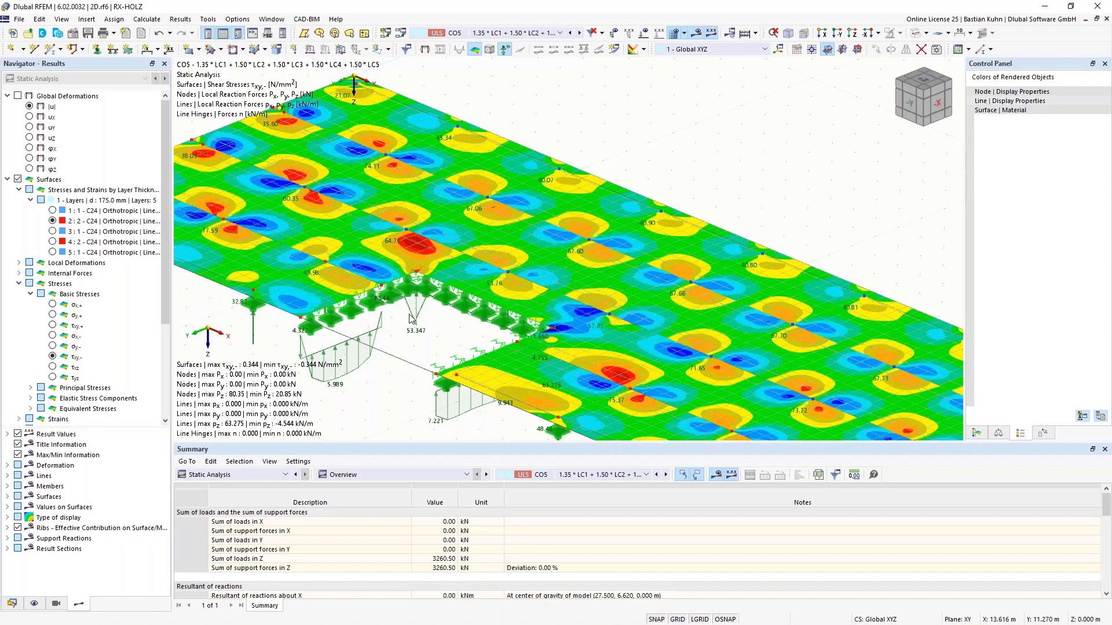
scroll(383, 300, "down", 3)
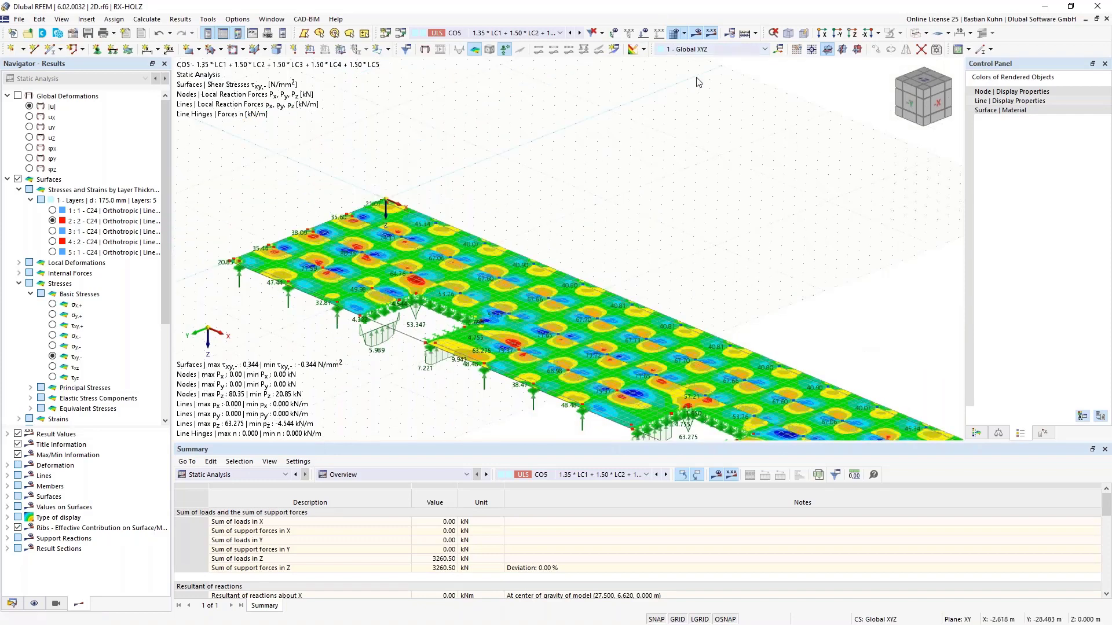
Step: Hide the results and disable the Combination wizard, keeping the existing combinations as user-defined and accepting the deletion of their results
left_click(696, 35)
left_click(11, 603)
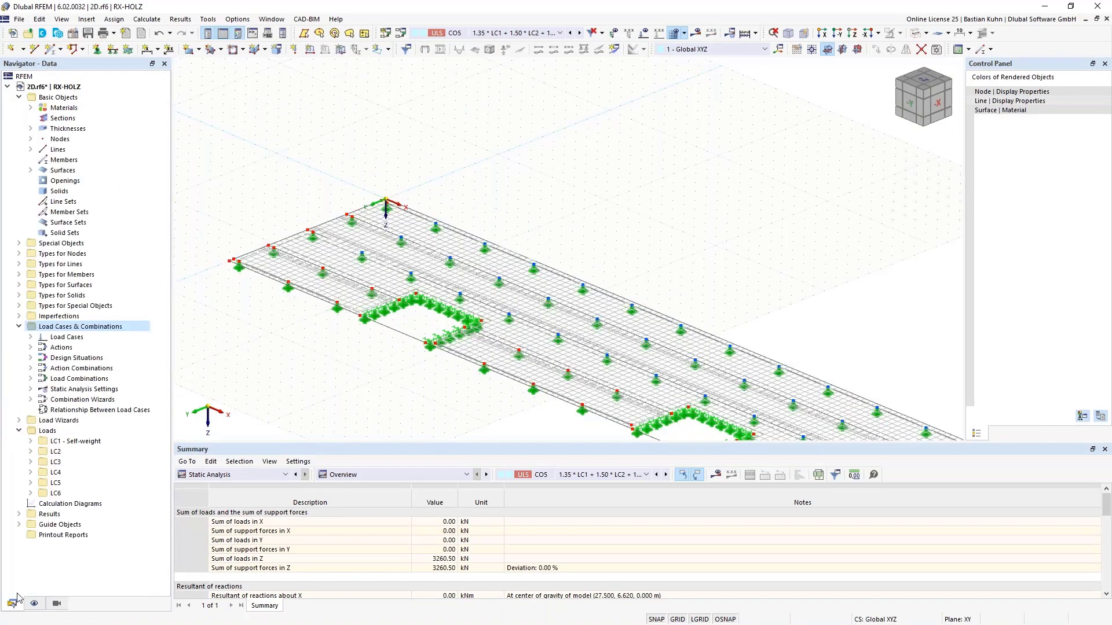
right_click(74, 328)
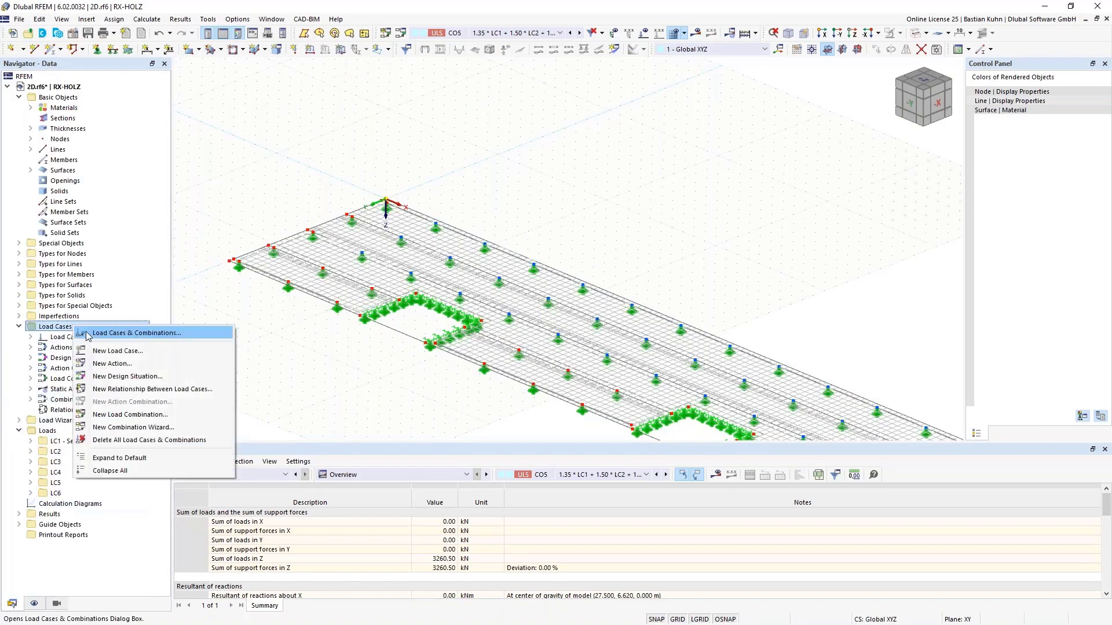
left_click(107, 331)
left_click(168, 178)
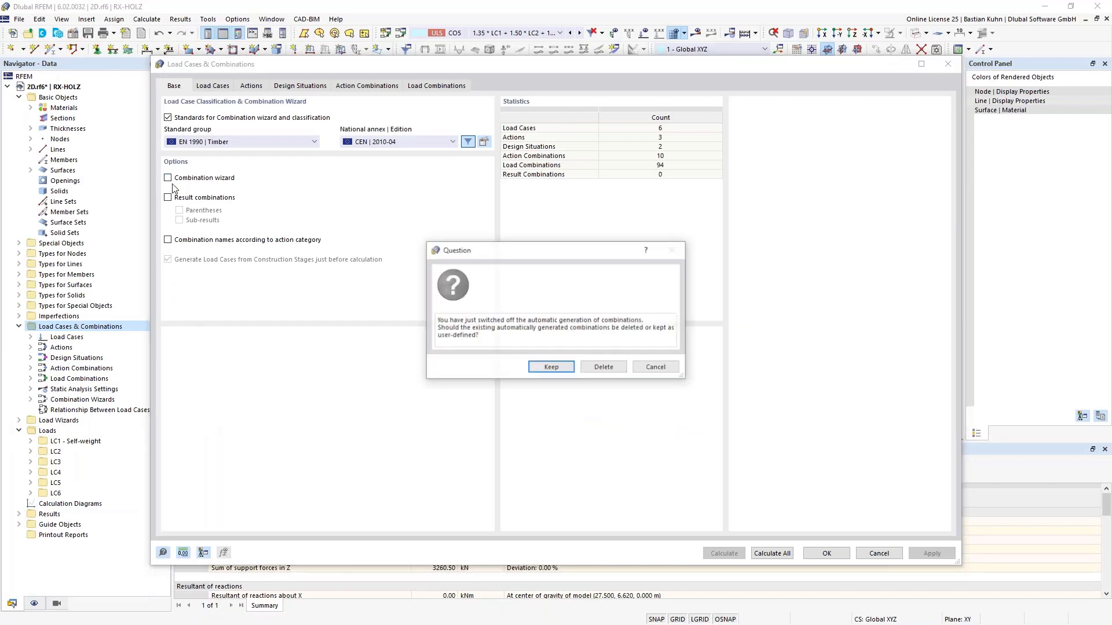
left_click(535, 370)
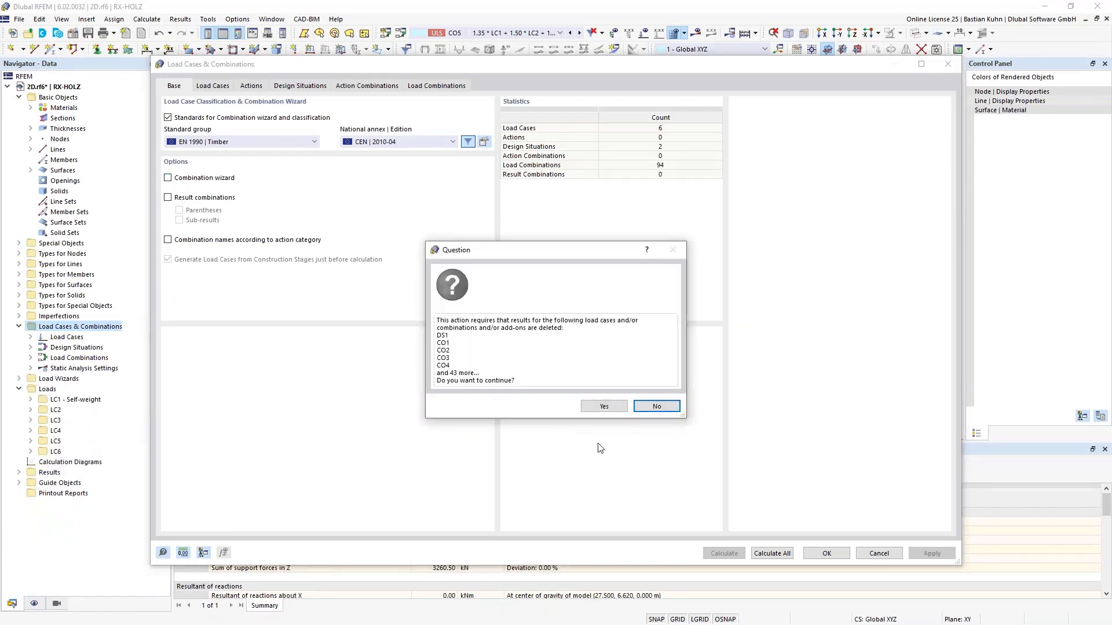
left_click(607, 409)
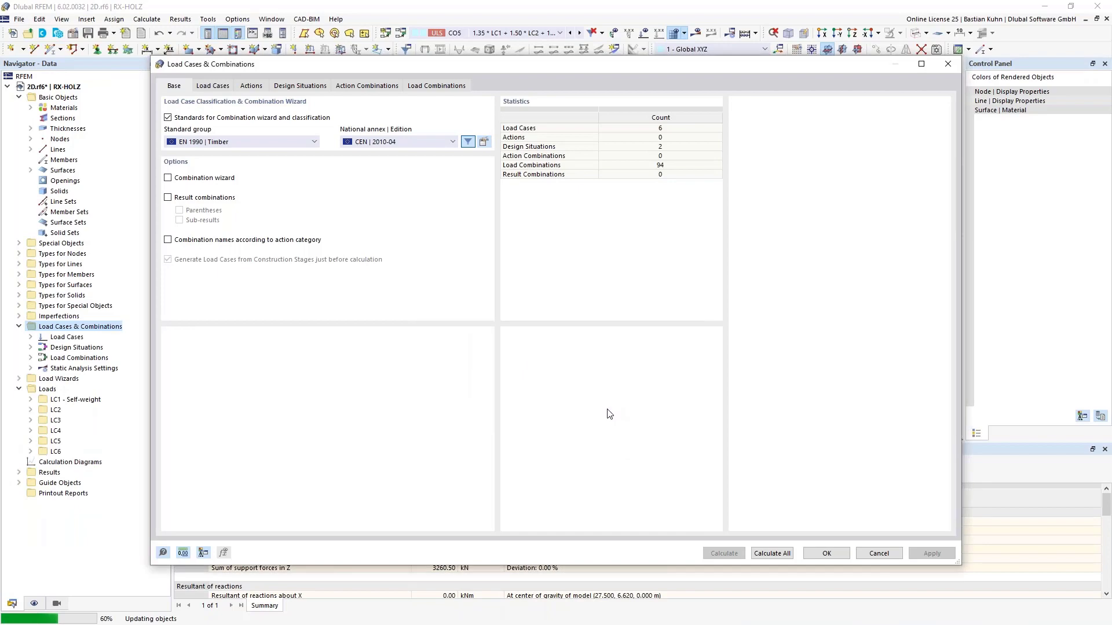
left_click(826, 554)
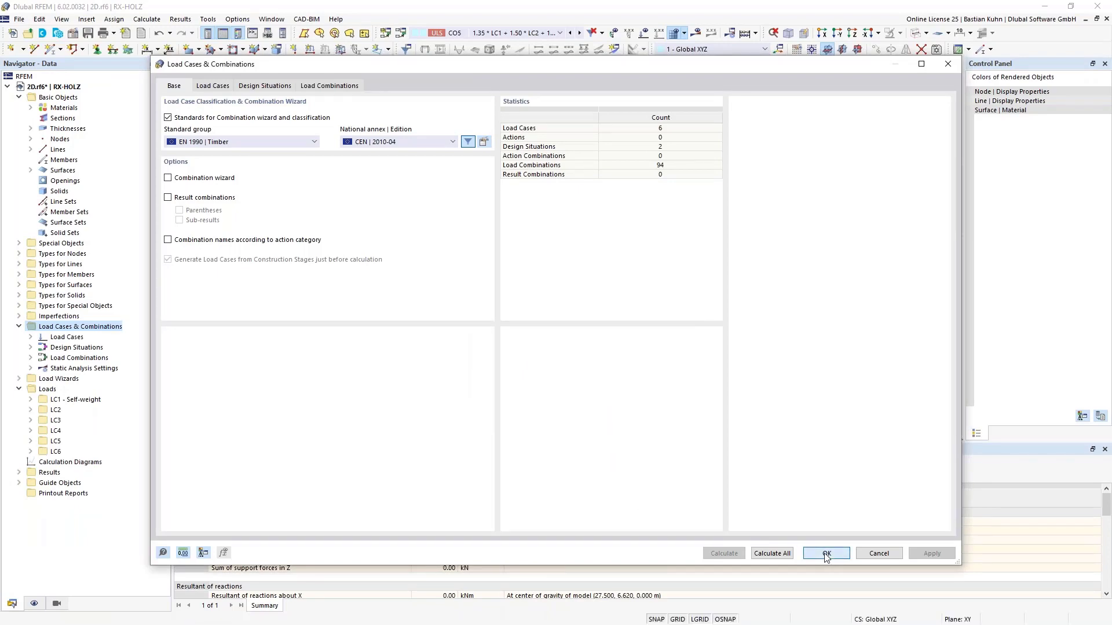
Step: View the slab in the Z direction and open line hinge 1 for graphical assignment to surfaces and lines
middle_click_drag(420, 360, 423, 266)
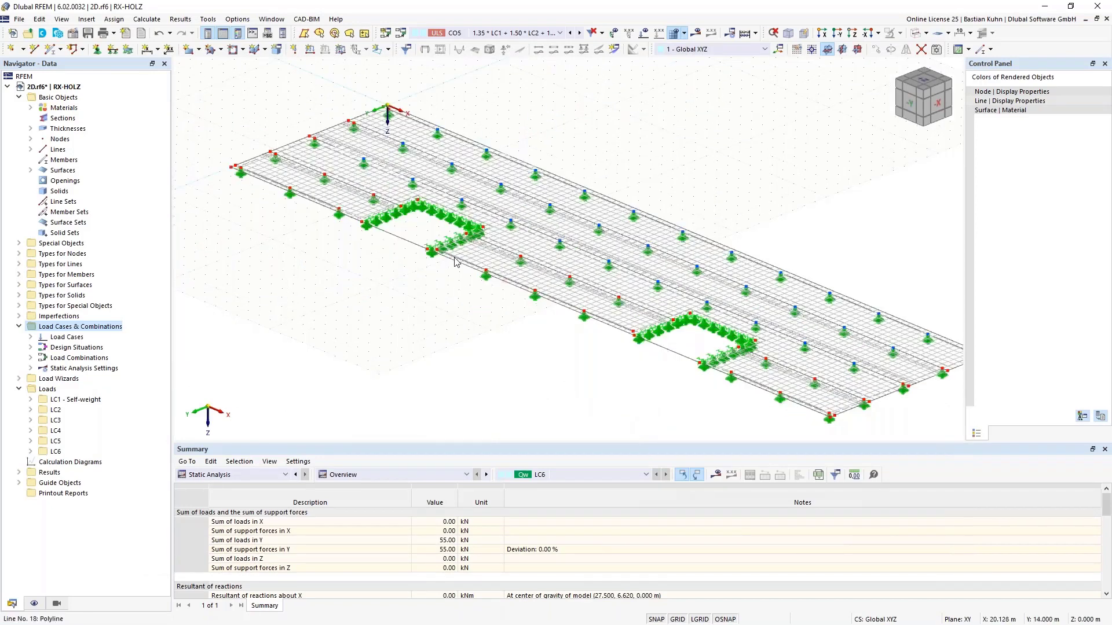
scroll(454, 255, "up", 3)
scroll(454, 255, "up", 2)
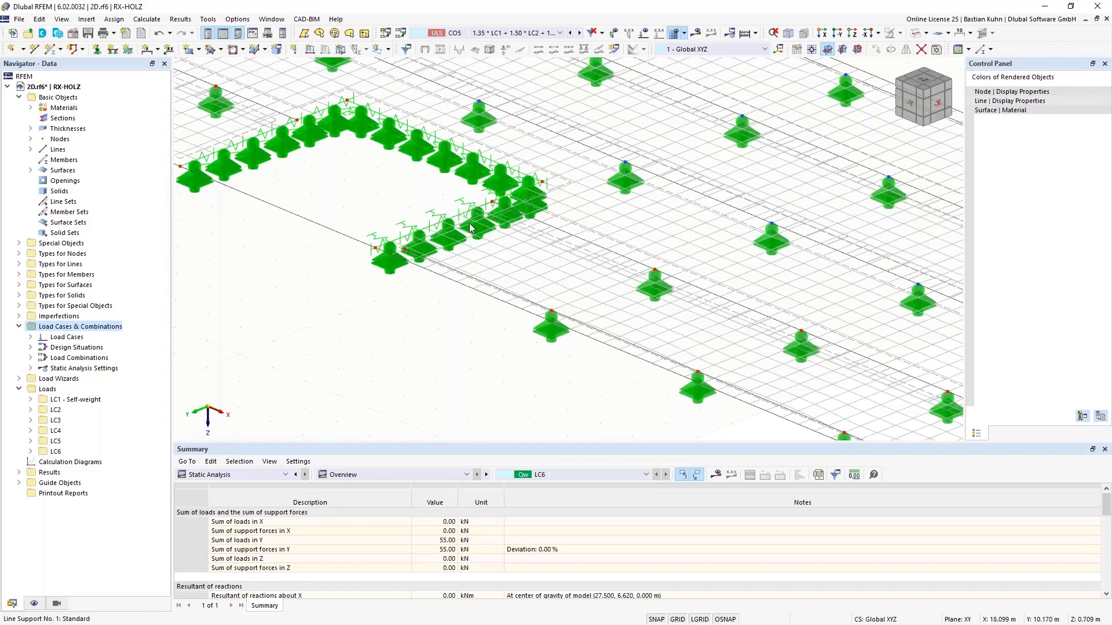
scroll(576, 194, "down", 1)
scroll(577, 196, "down", 2)
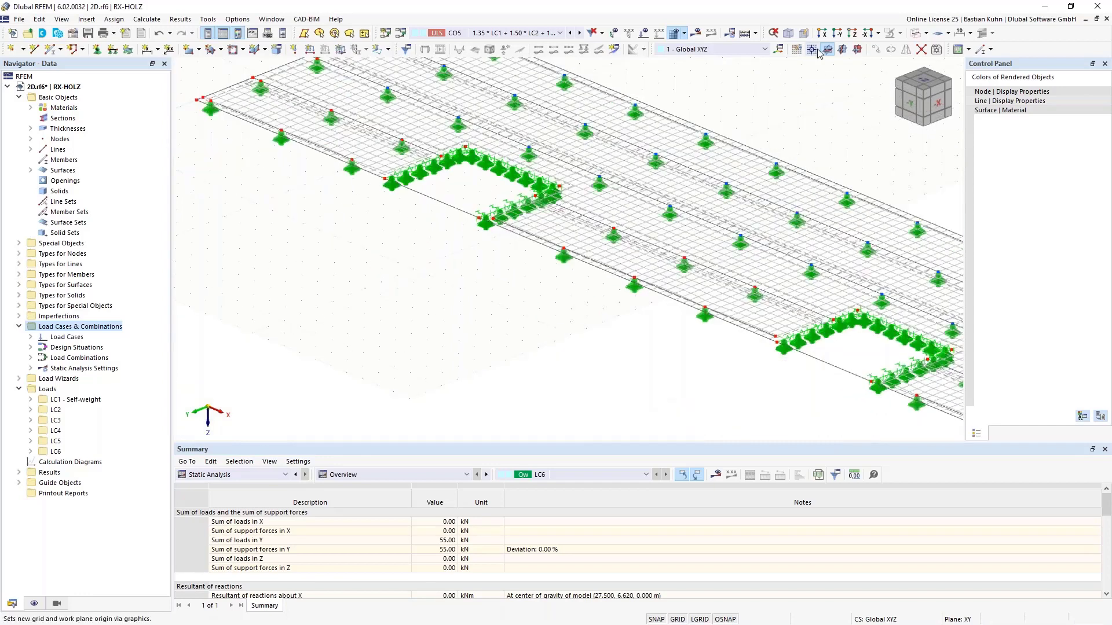
left_click(852, 33)
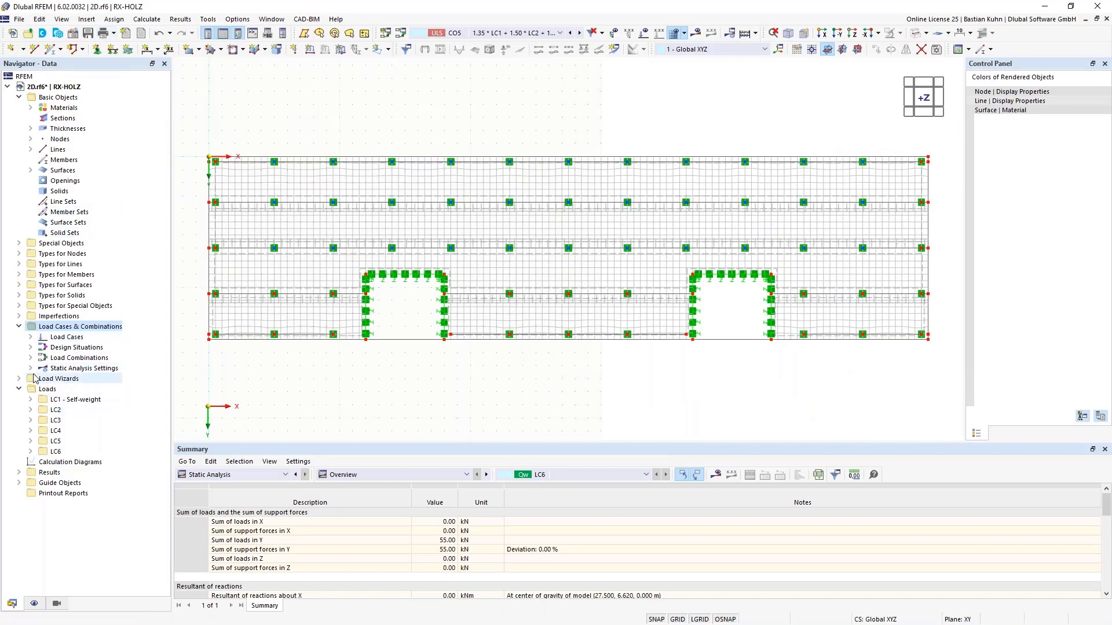
left_click(19, 264)
left_click(30, 296)
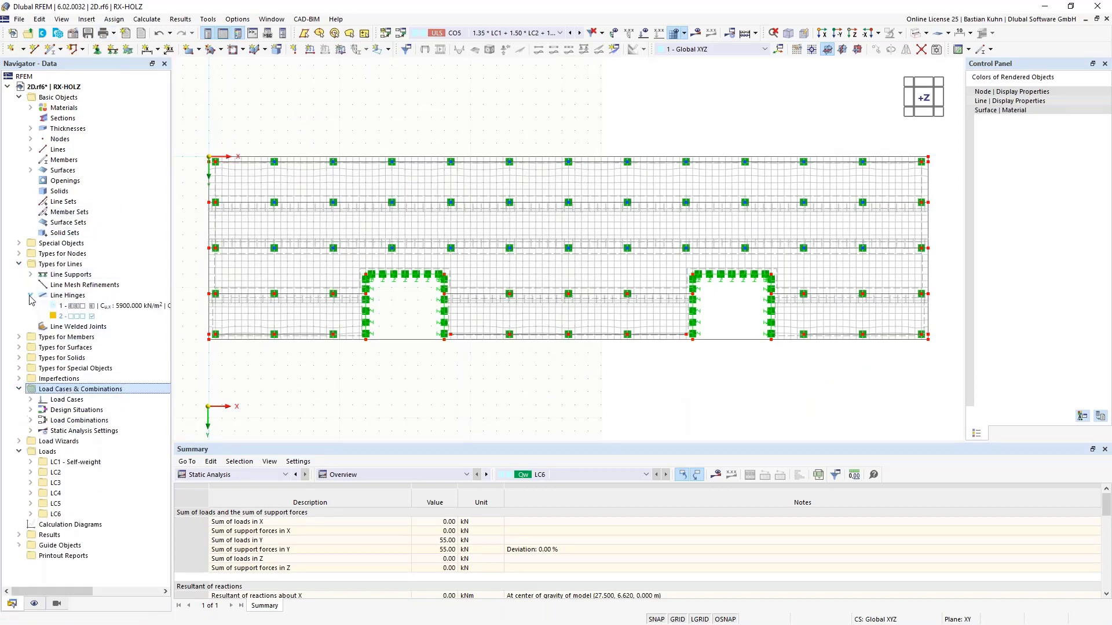
double_click(79, 308)
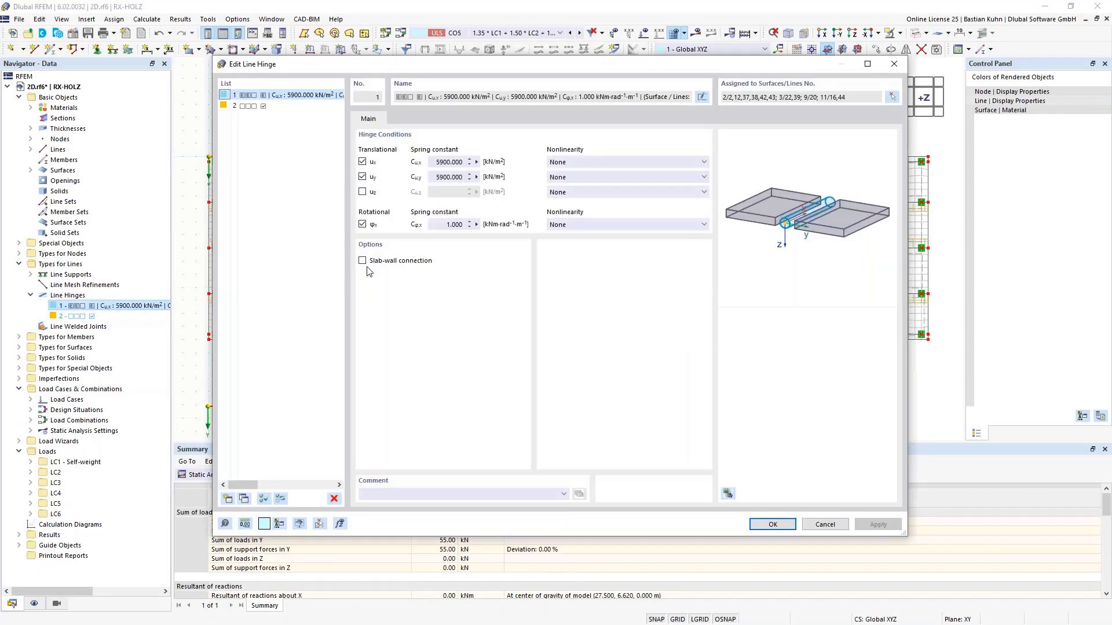
left_click(892, 98)
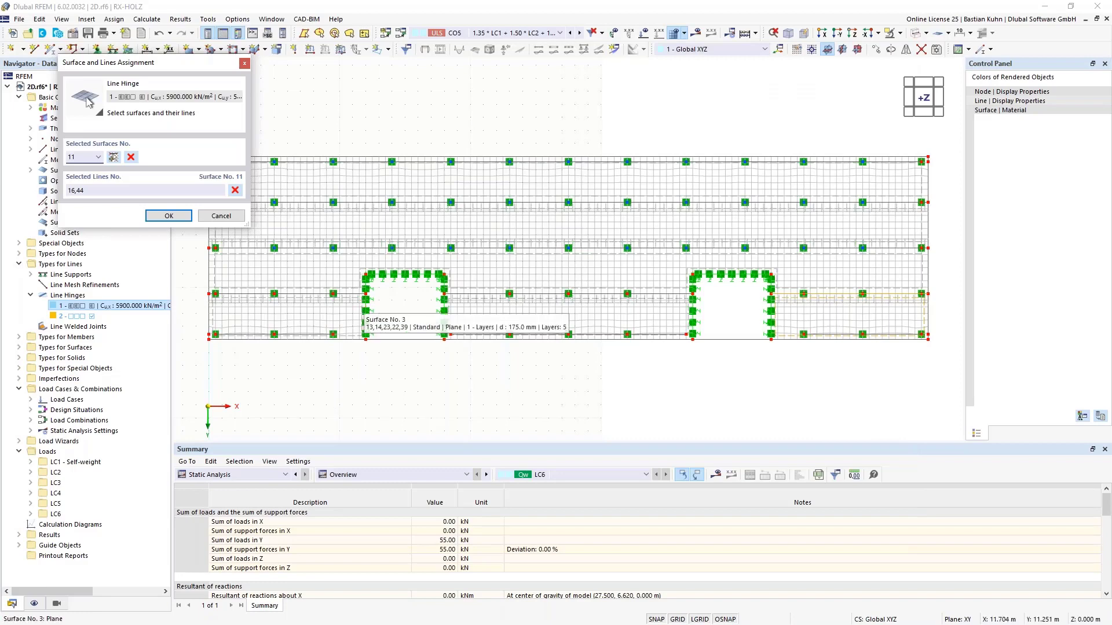
Step: Add the edges of surfaces 3, 5 and 9 around the first core opening to the line hinge 1 assignment
left_click(352, 298)
scroll(366, 310, "up", 2)
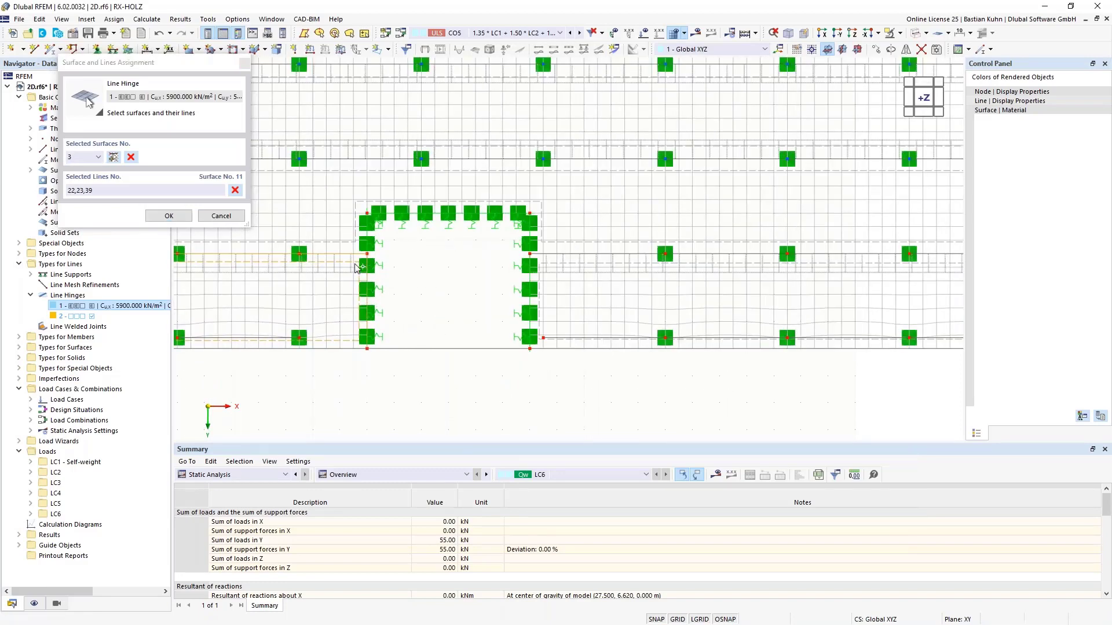
left_click(340, 242)
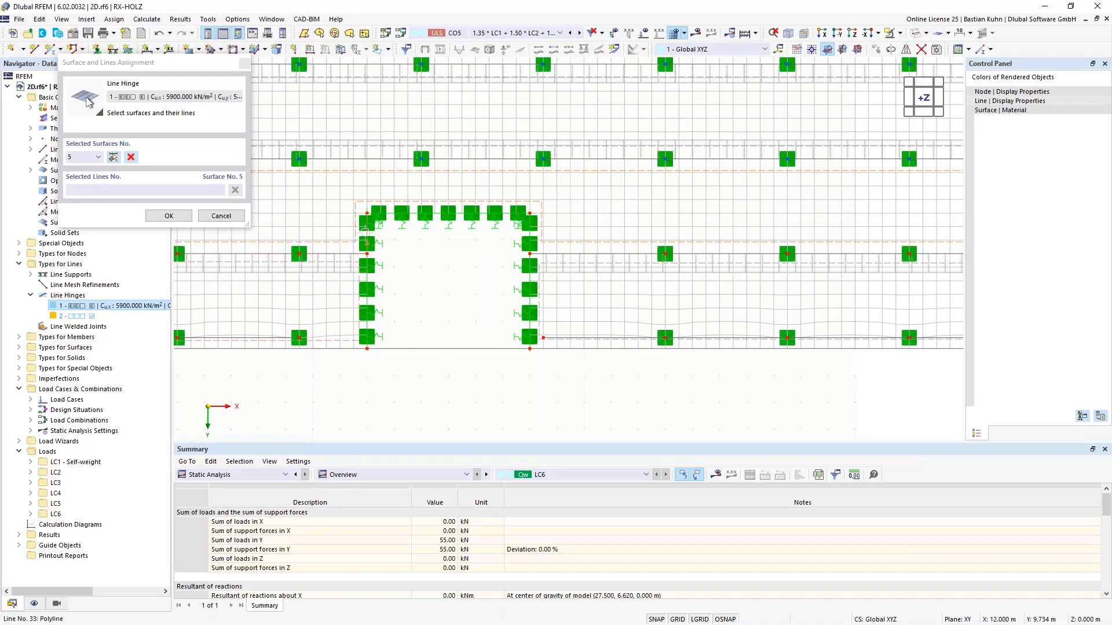
left_click(366, 228)
left_click(529, 232)
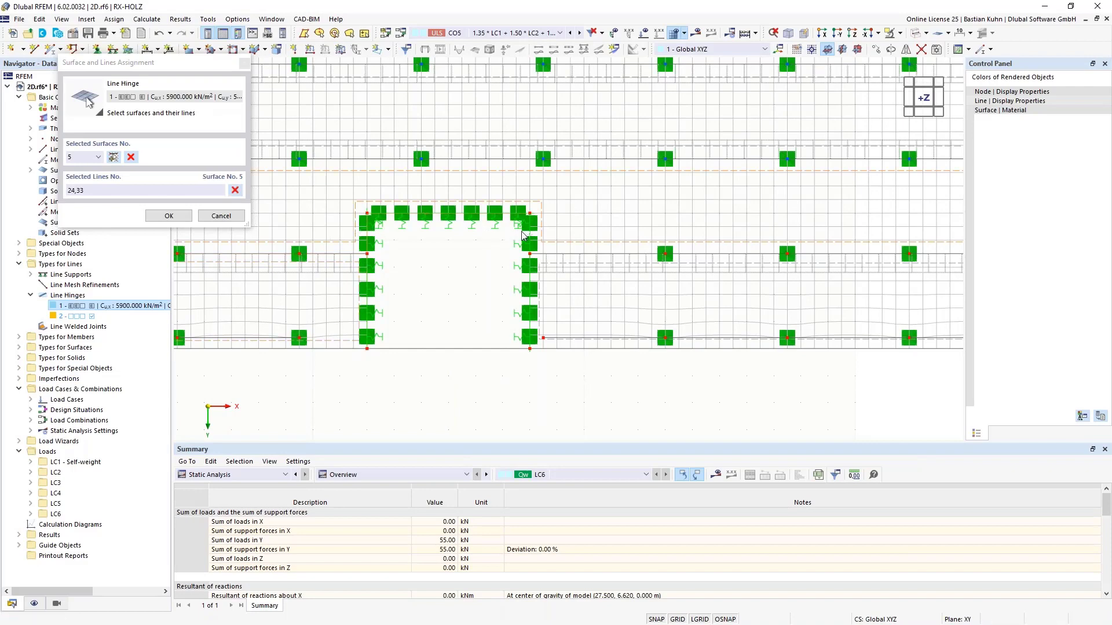
left_click(553, 253)
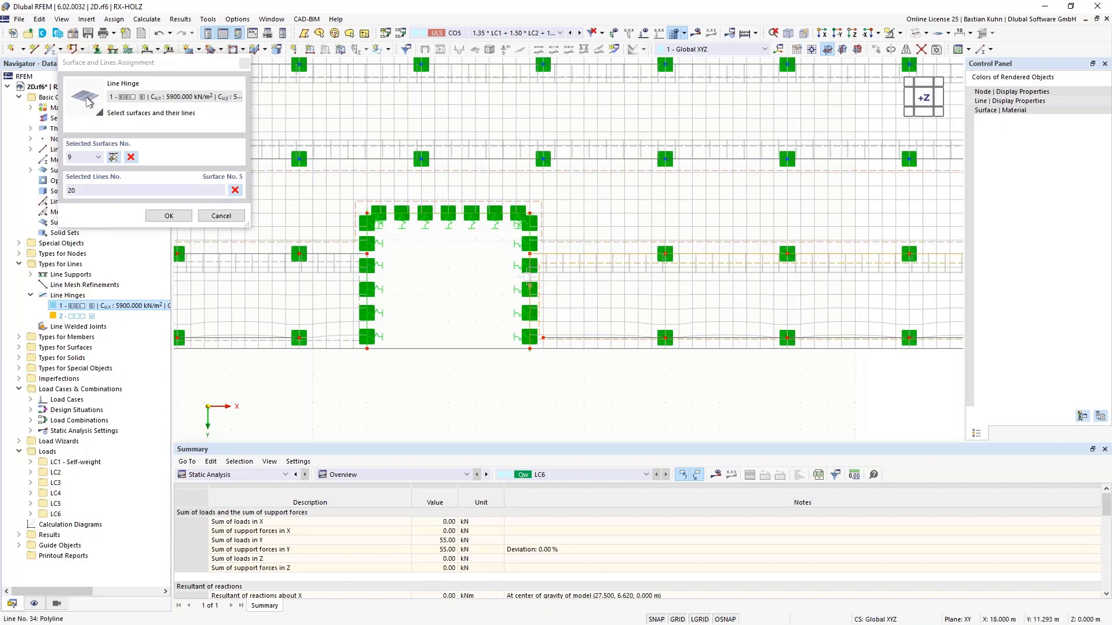
left_click(529, 277)
Step: Add the edges of surfaces 9, 5 and 11 around the second core to line hinge 1 and apply the assignment, accepting deletion of results
scroll(506, 320, "down", 4)
scroll(777, 314, "up", 4)
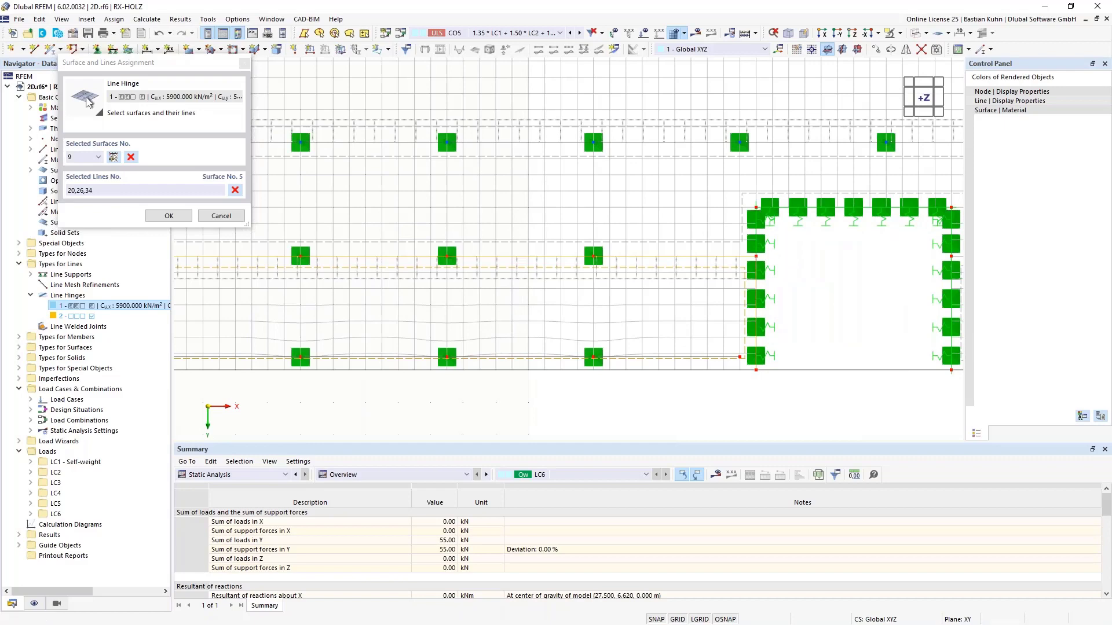
left_click(755, 253)
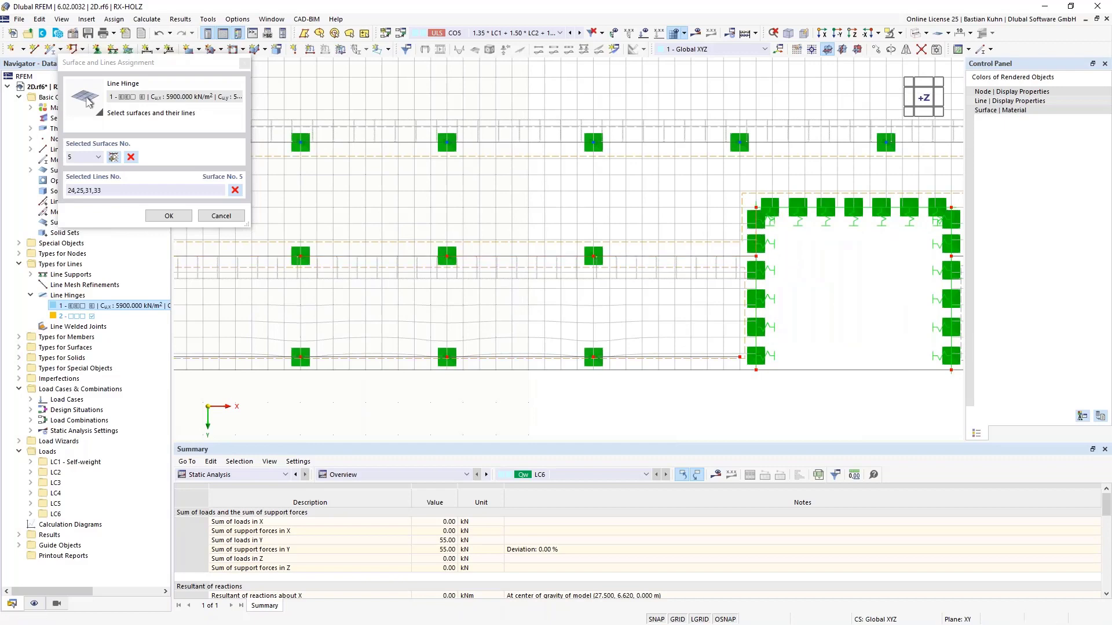
left_click(780, 207)
middle_click_drag(698, 283, 424, 311)
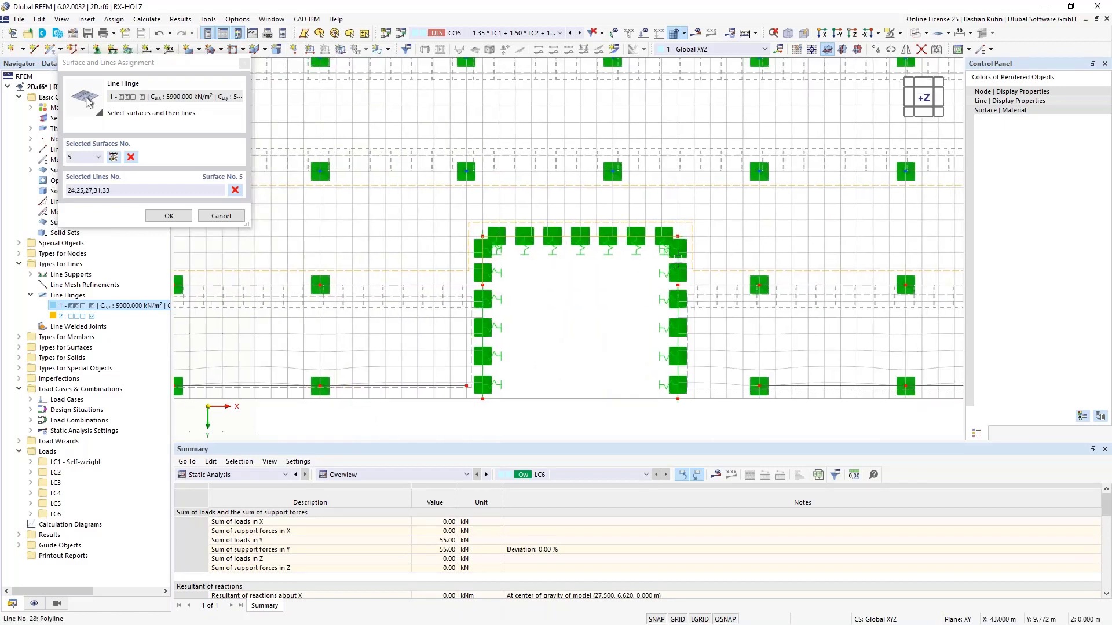
left_click(676, 262)
left_click(704, 294)
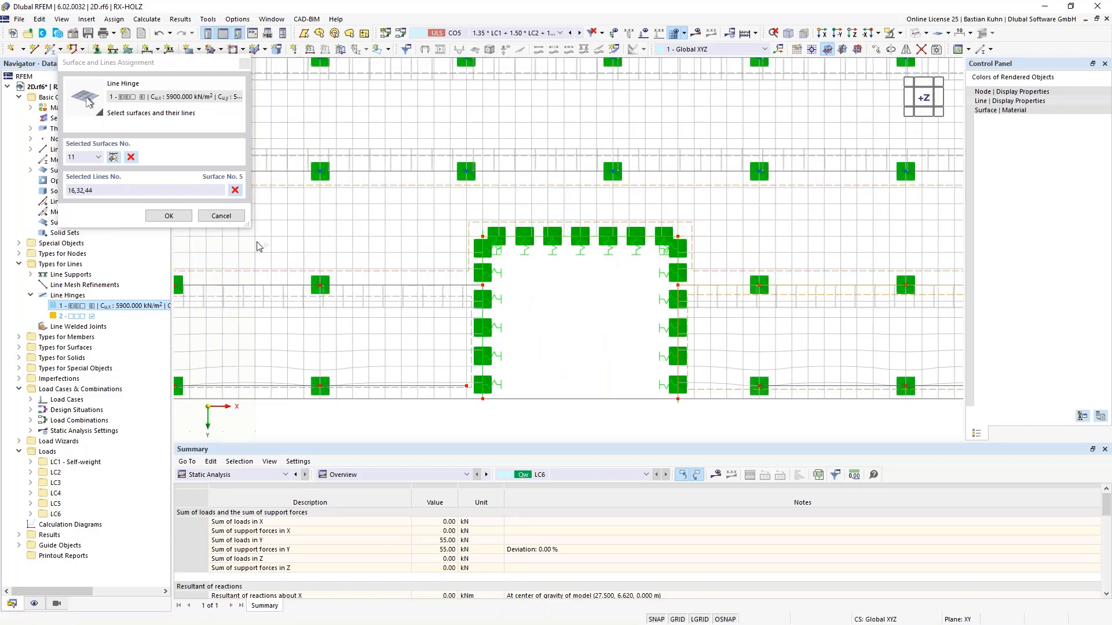
left_click(169, 215)
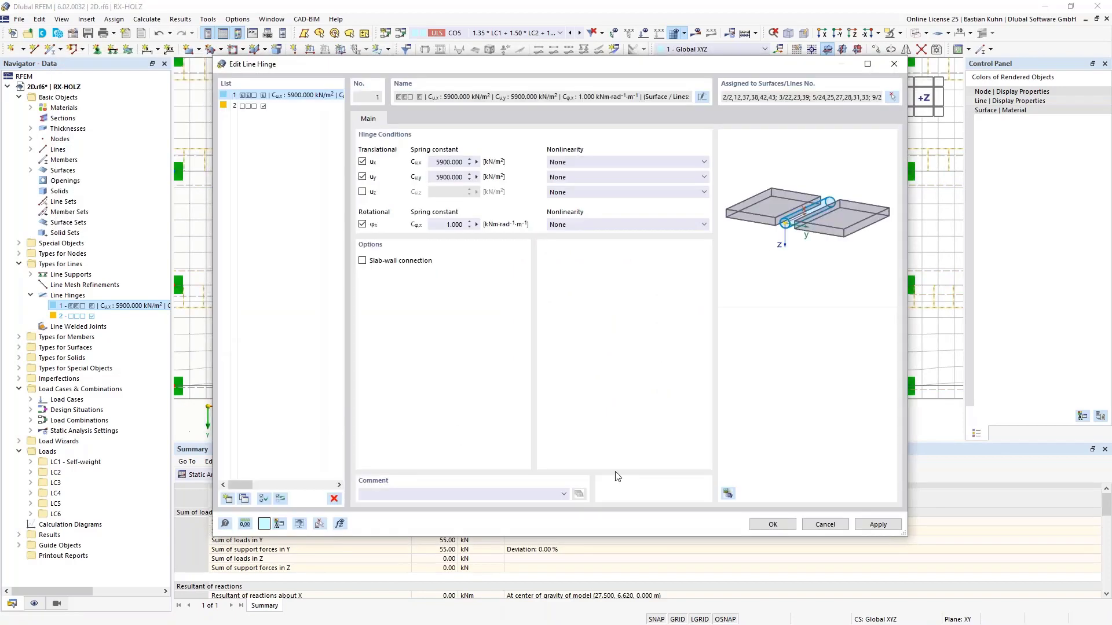
left_click(776, 526)
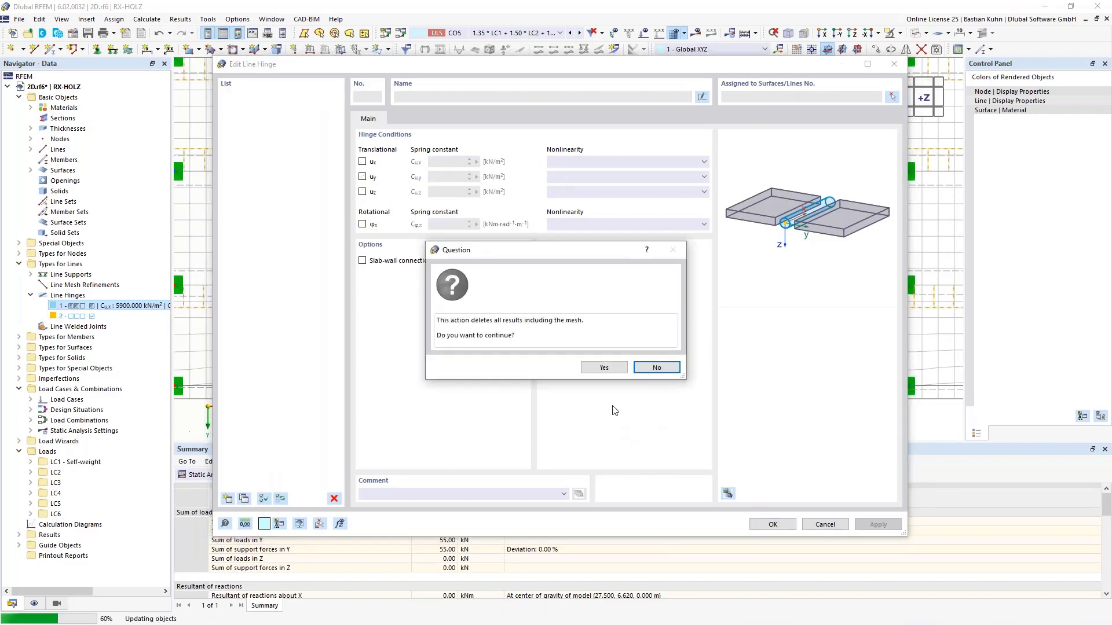
left_click(604, 369)
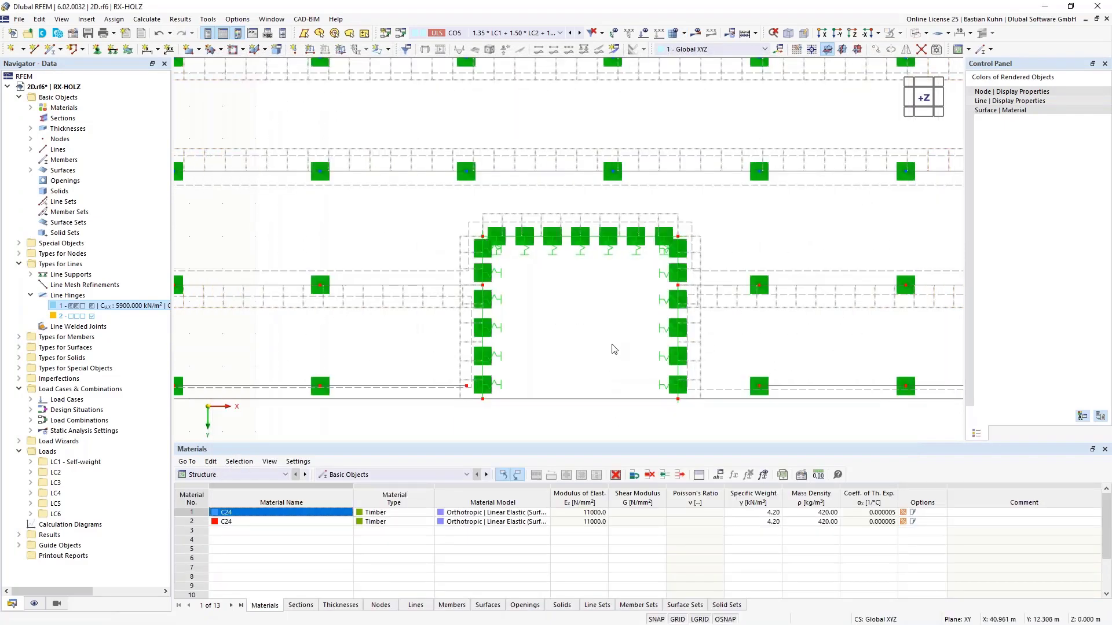
Step: Set up a copy of the open front lines of both cores with a vertical displacement vector, setting the Y component to 0
scroll(559, 374, "down", 3)
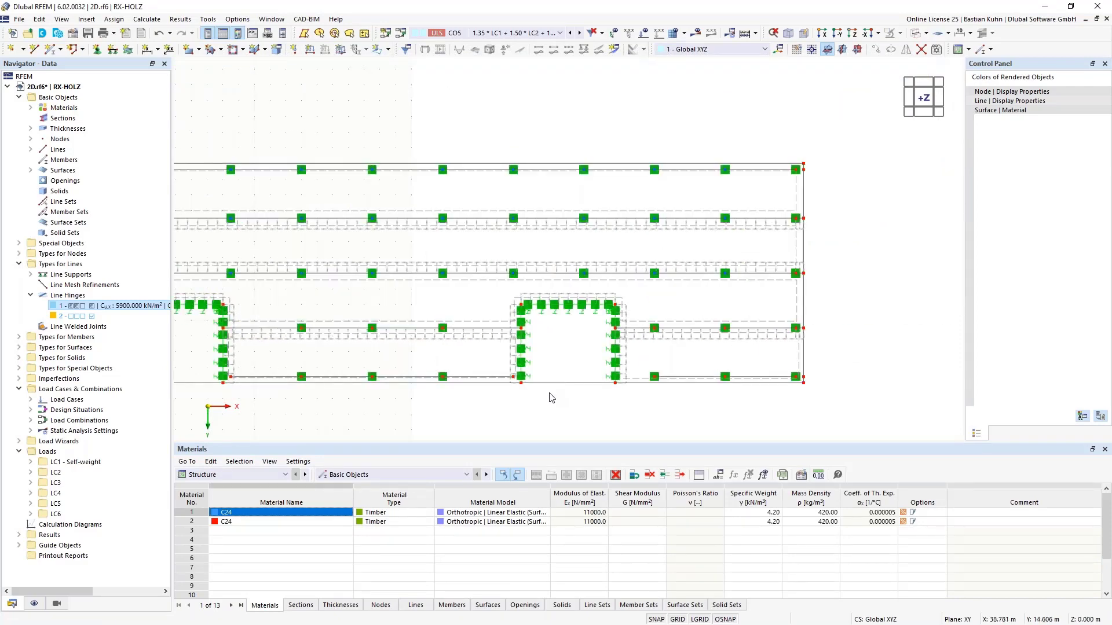
middle_click_drag(540, 429, 559, 296, "ctrl")
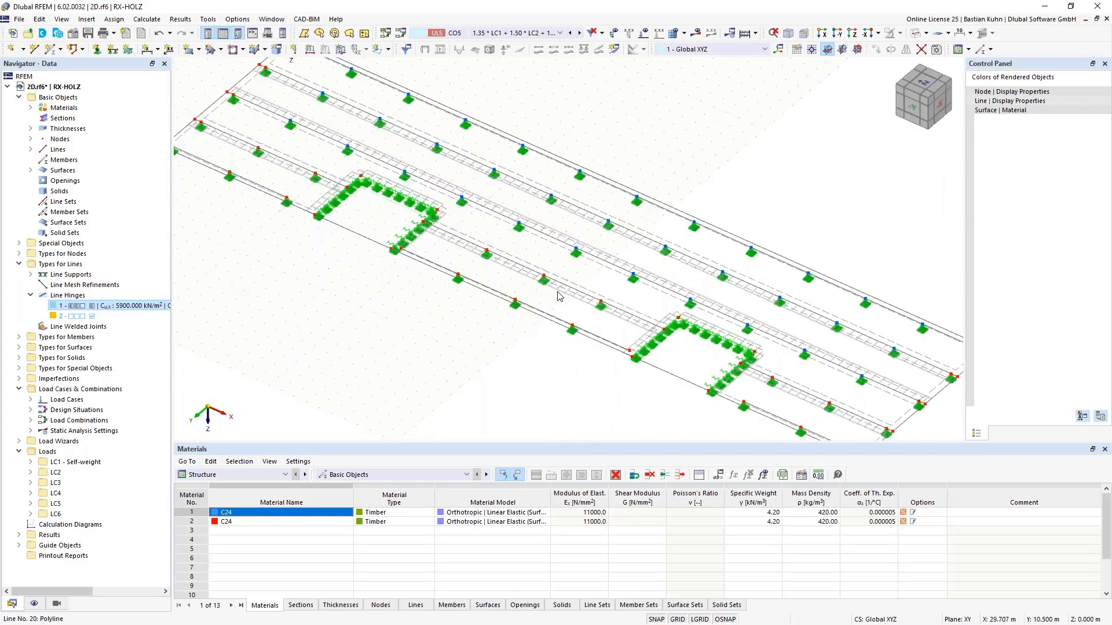
left_click(372, 241)
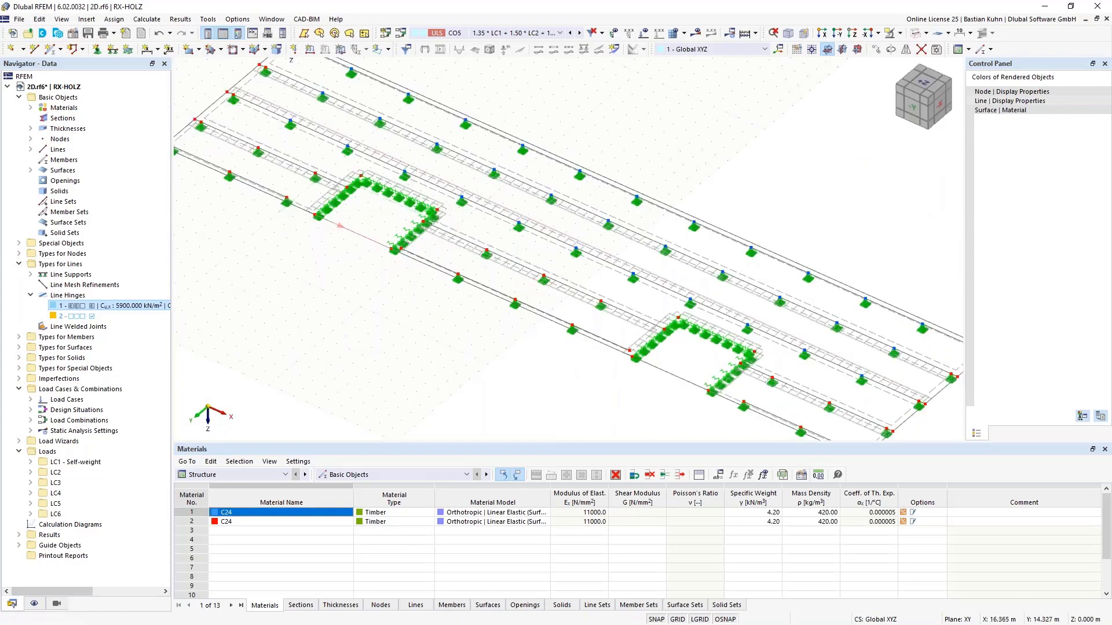
right_click(671, 377)
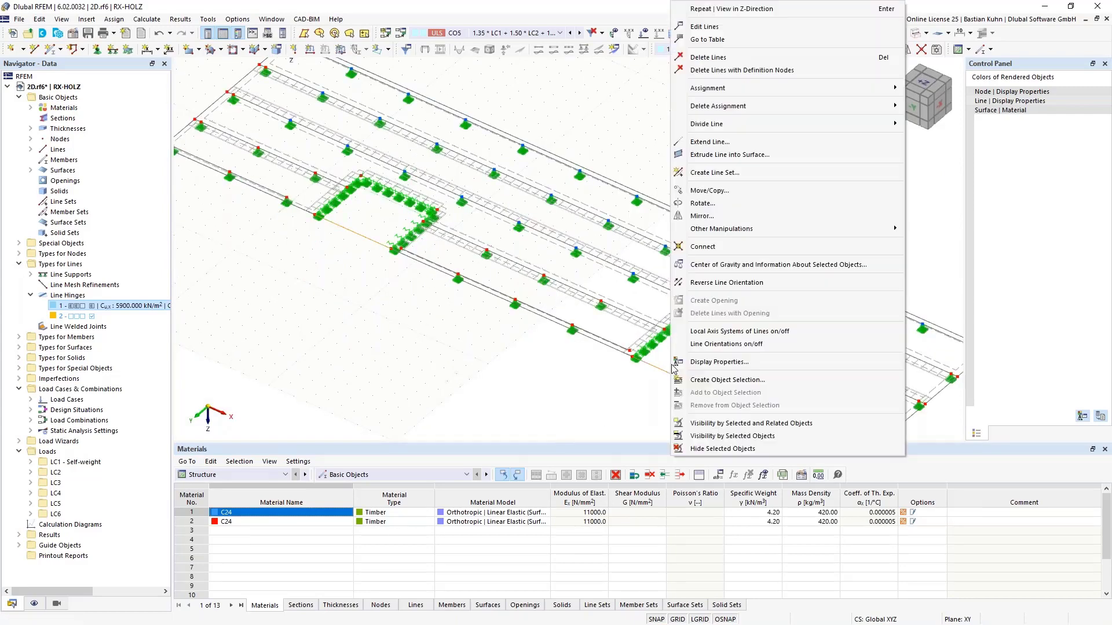
left_click(707, 190)
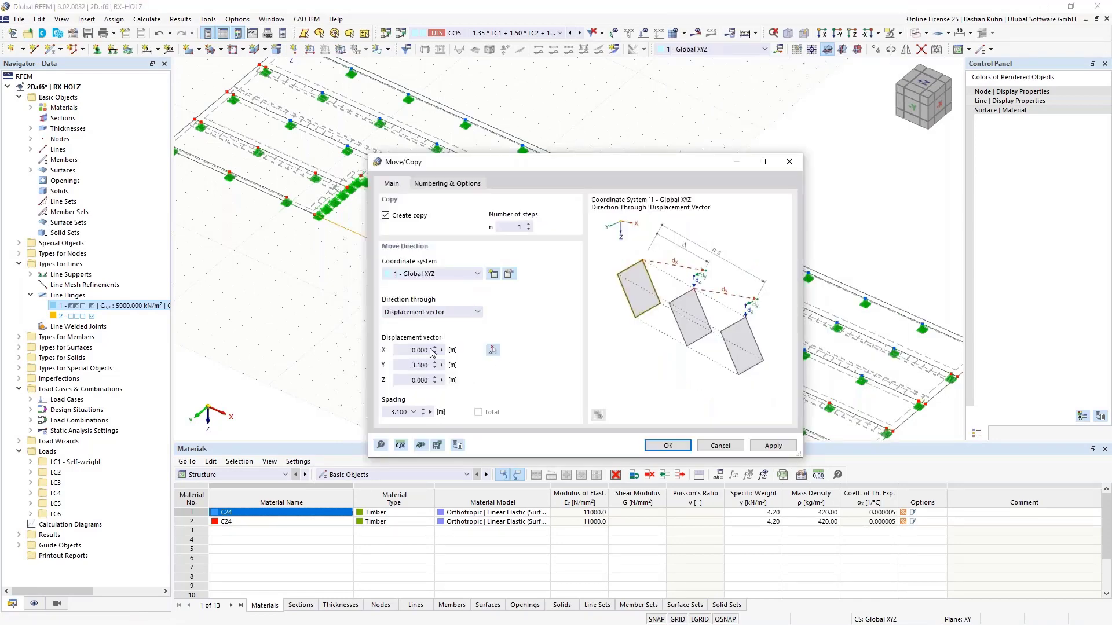
left_click_drag(404, 363, 477, 377)
type("0")
left_click(422, 379)
double_click(425, 380)
key("BackSpace")
Step: Activate step links for the copy and link the copied lines with surfaces
left_click(457, 184)
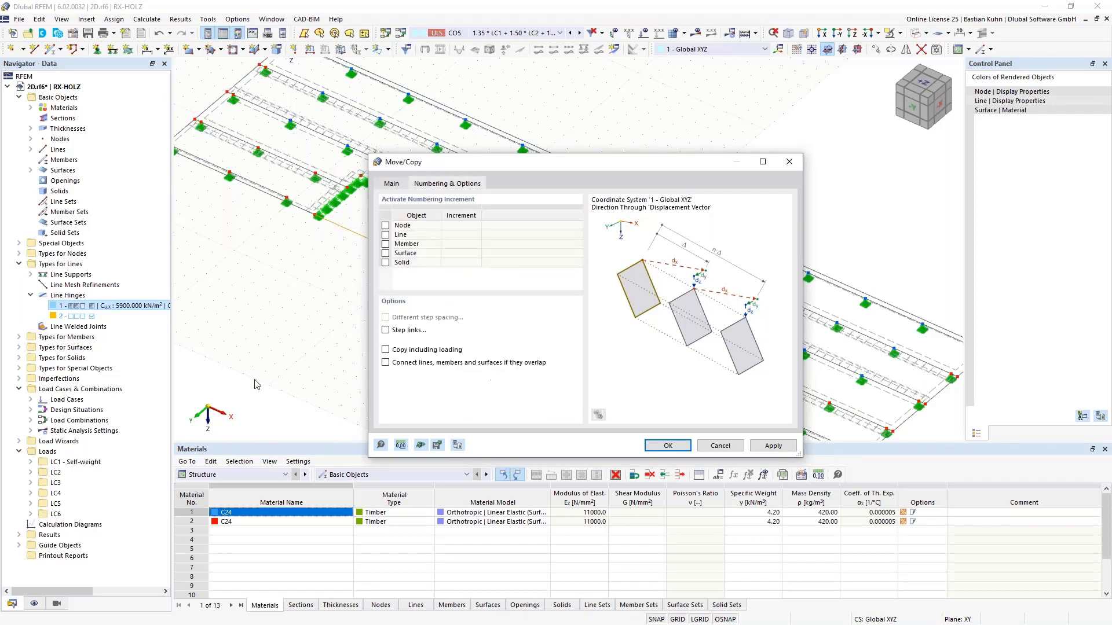
left_click(385, 350)
left_click(385, 331)
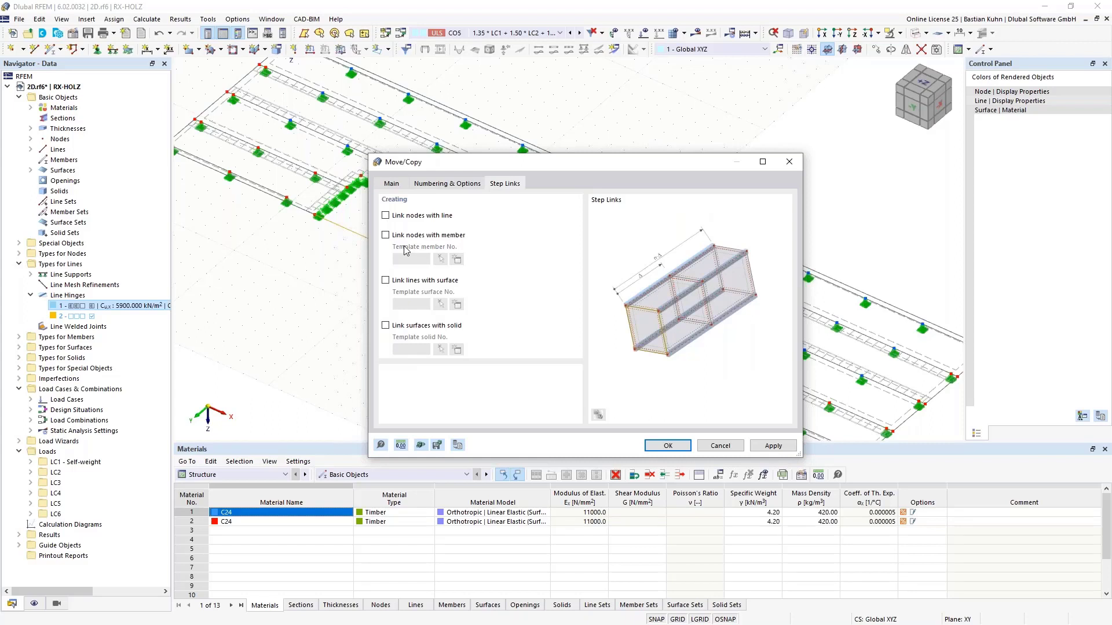
left_click(386, 281)
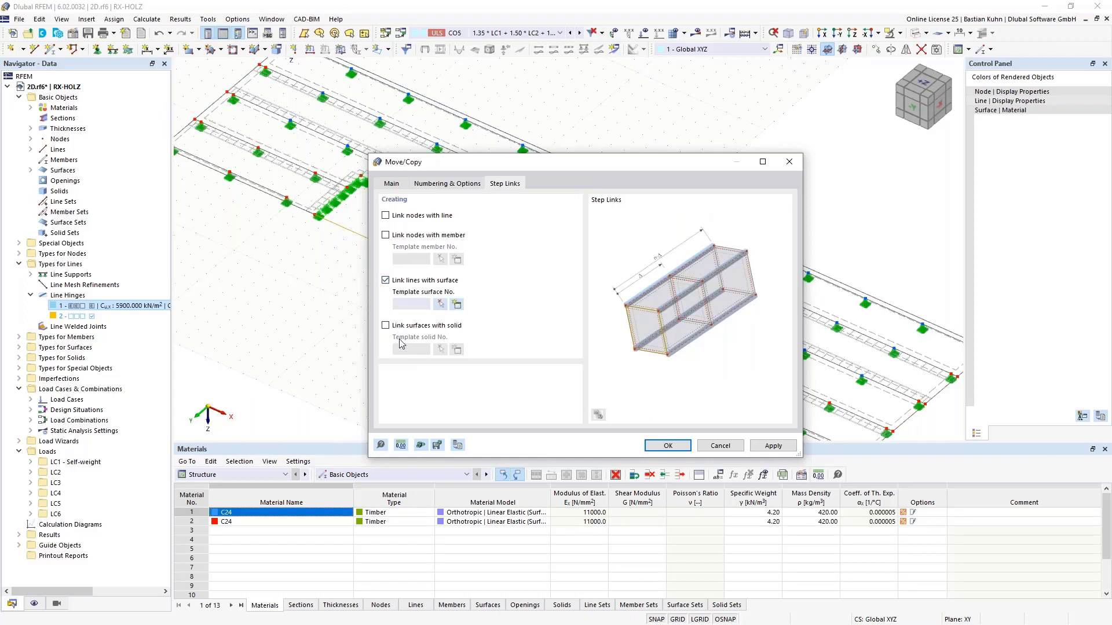
Step: Define the template surface with a new 200 mm uniform thickness in C30/37 concrete, and complete the copy to create the core front walls
left_click(457, 305)
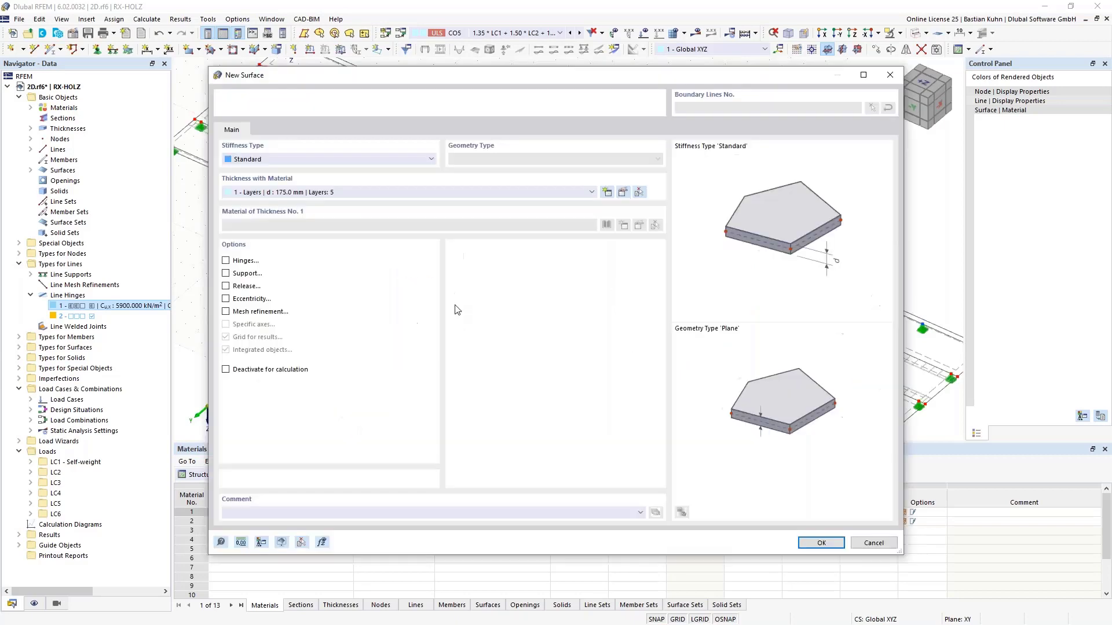
left_click(607, 193)
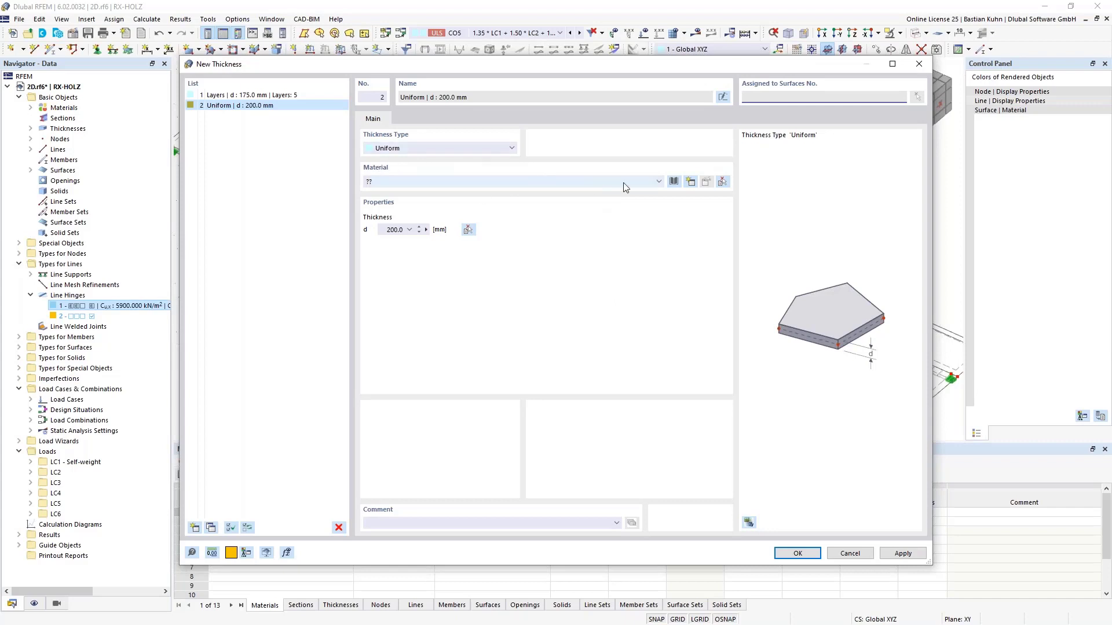
left_click(673, 181)
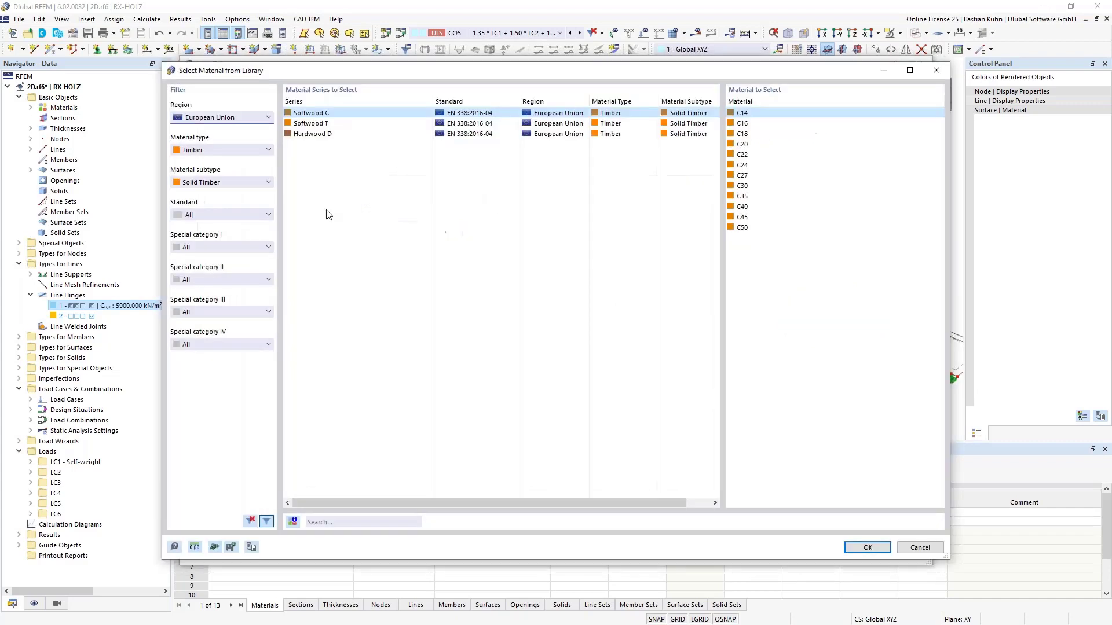
left_click(253, 155)
left_click(243, 172)
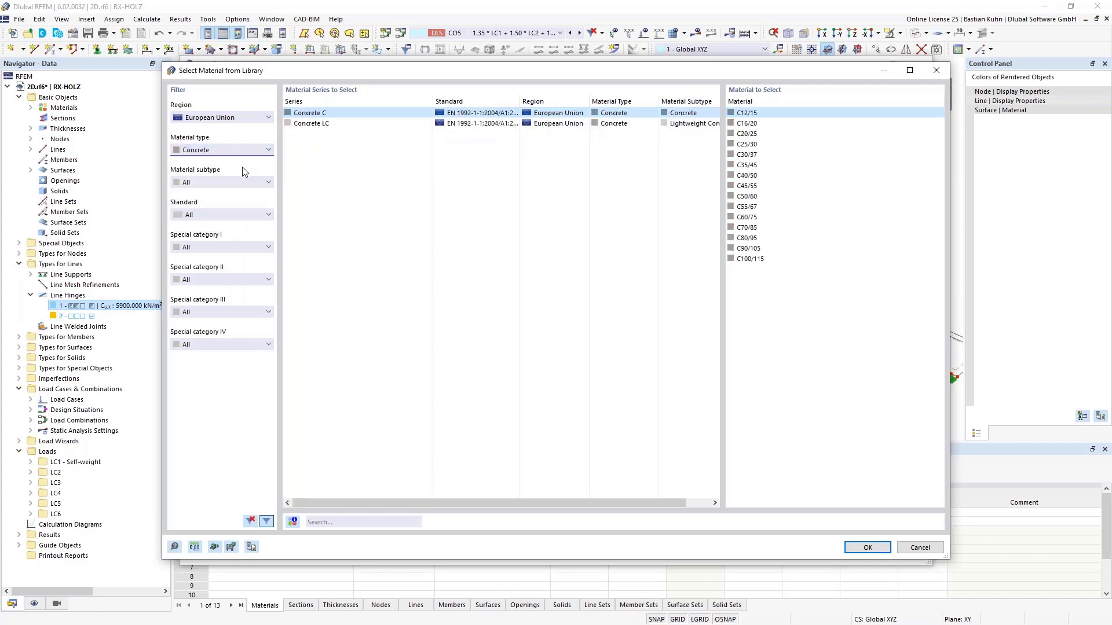
left_click(747, 154)
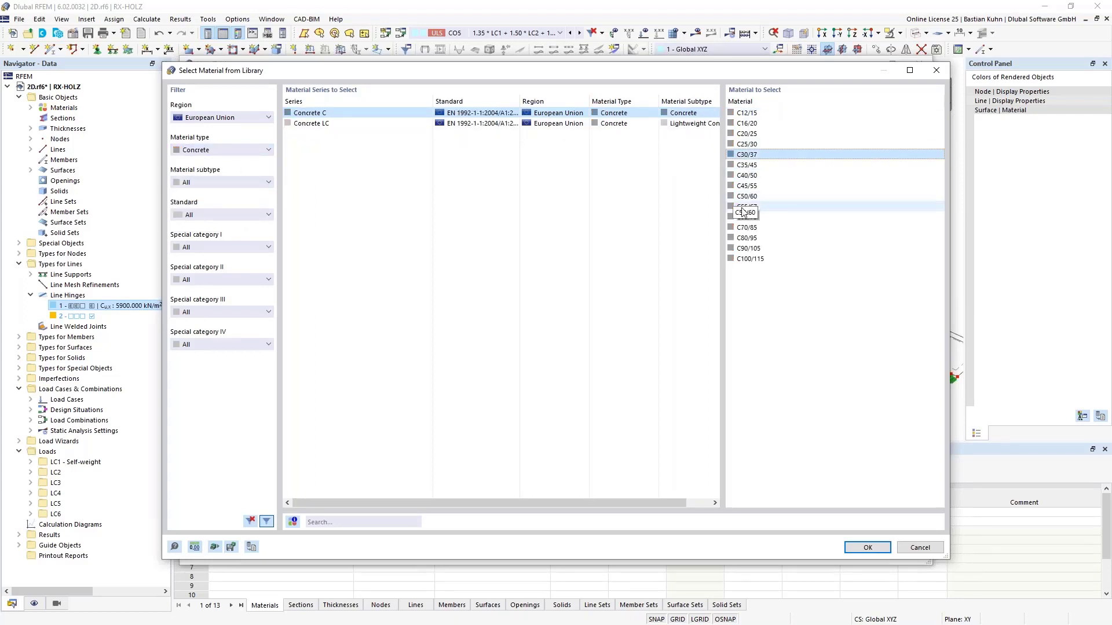
left_click(867, 547)
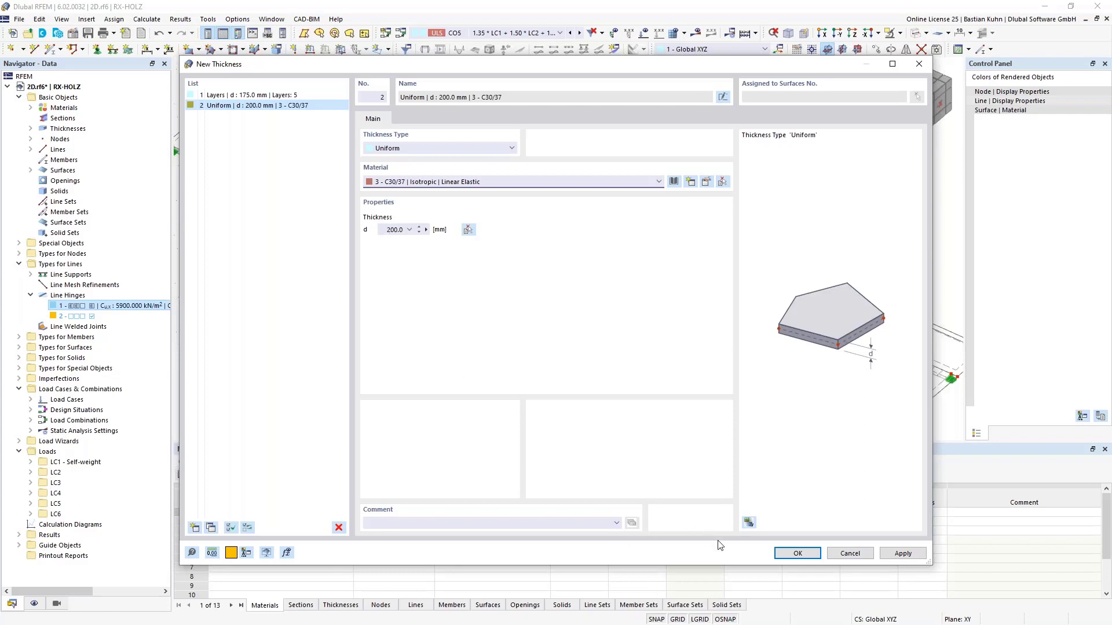
left_click(783, 553)
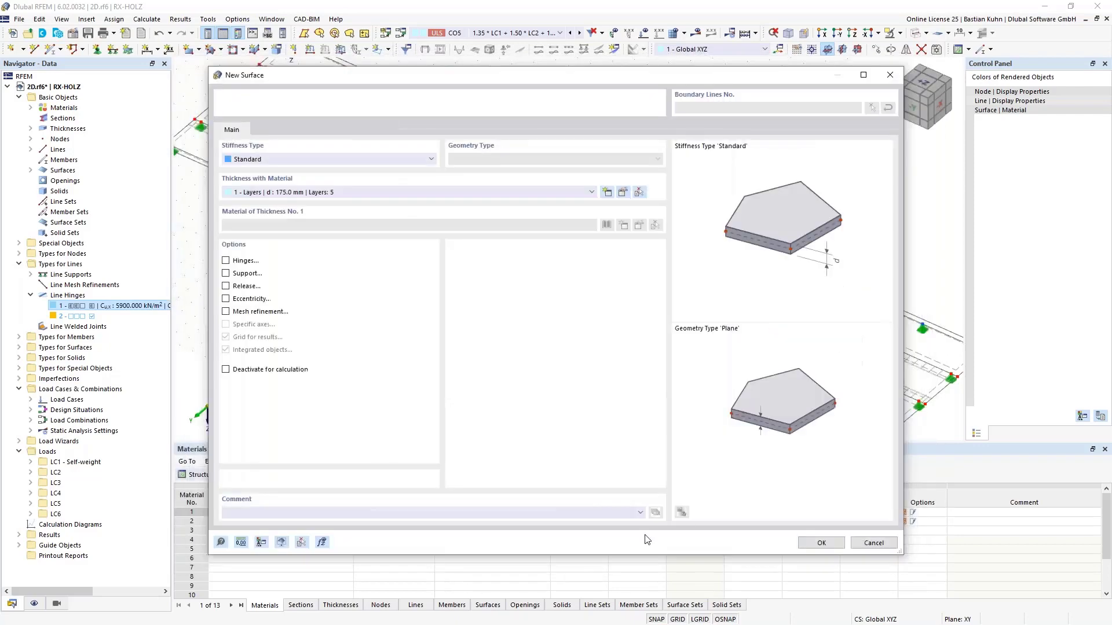
left_click(821, 543)
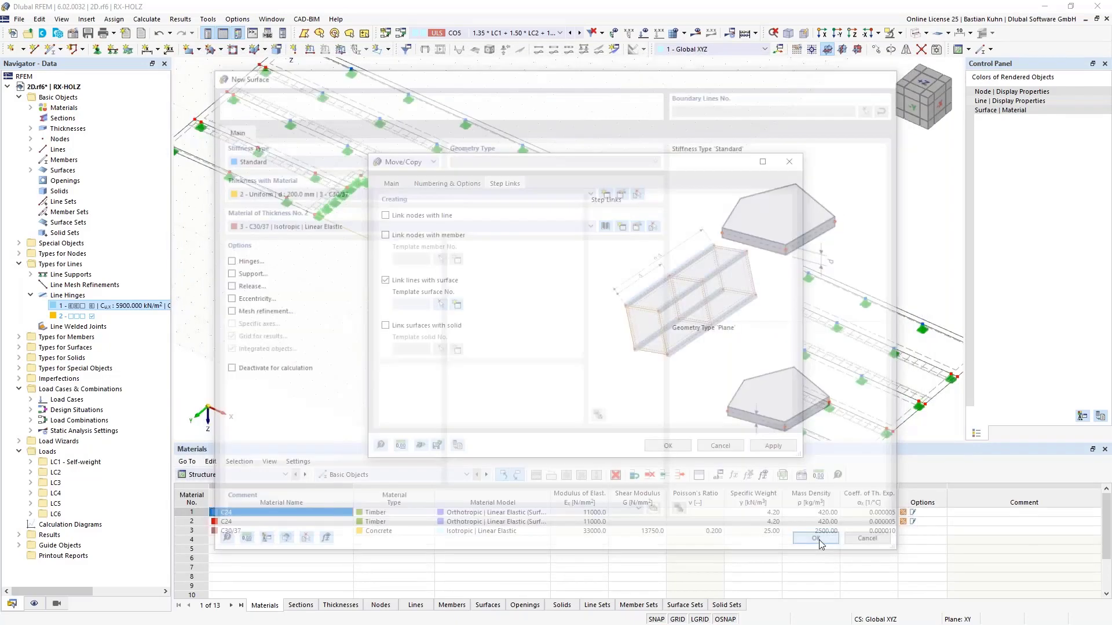
left_click(669, 446)
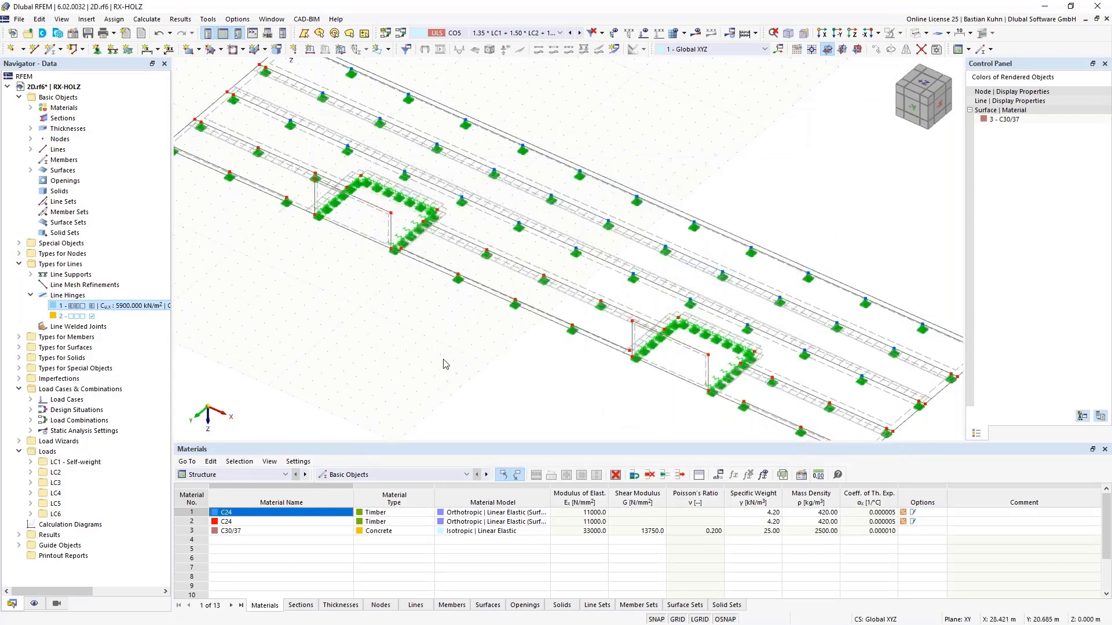
Step: Copy the front wall surfaces of both cores to the rear edges of the core openings
scroll(374, 241, "up", 3)
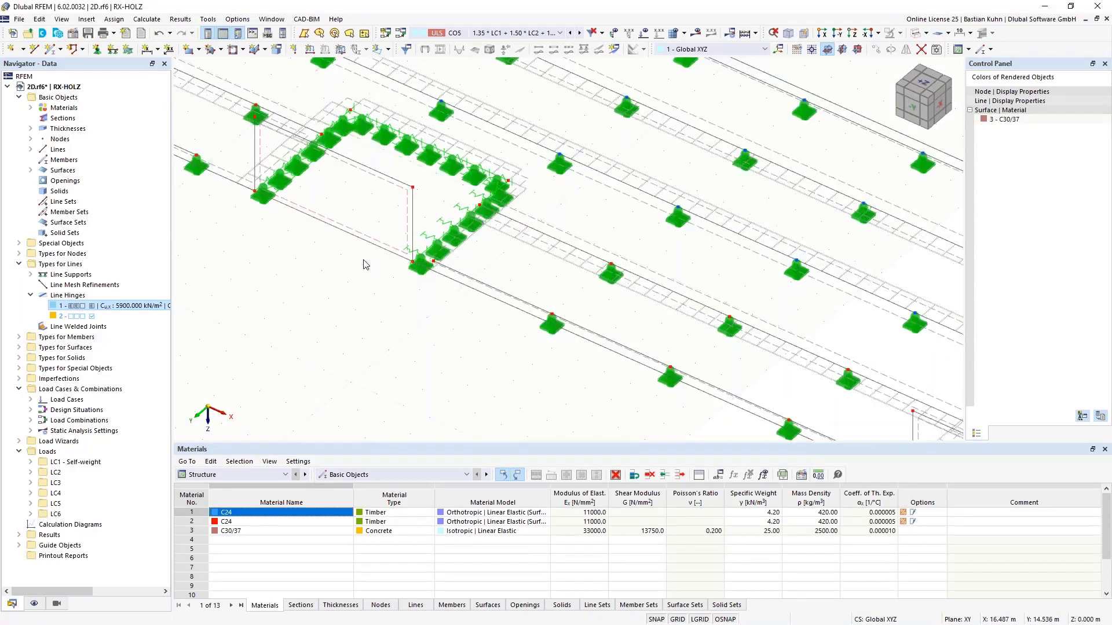
middle_click_drag(308, 287, 362, 327)
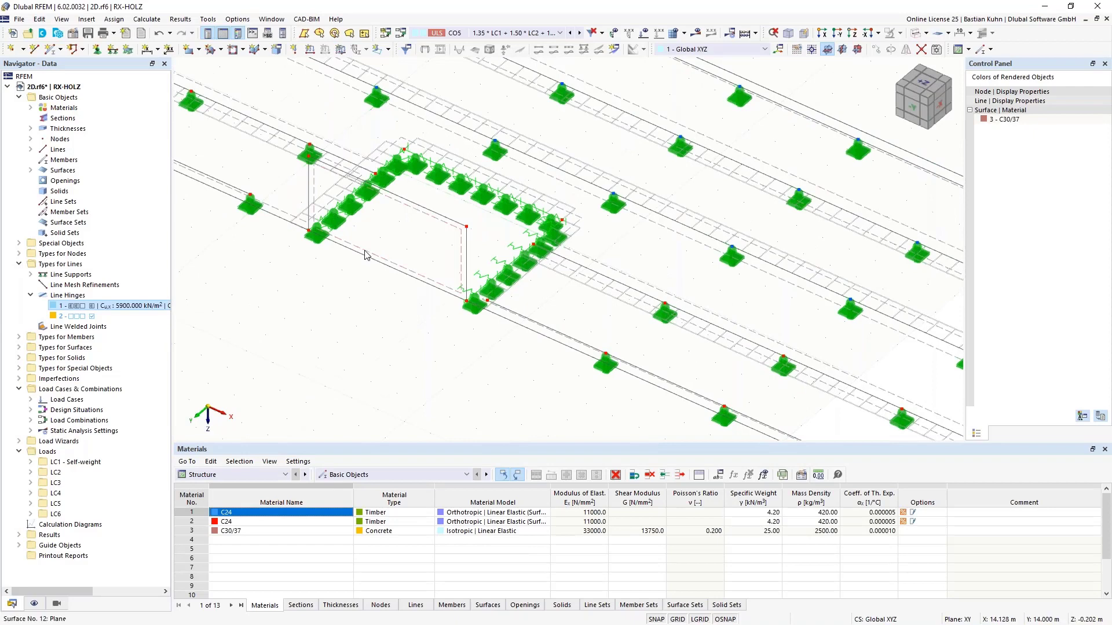
scroll(365, 255, "down", 2)
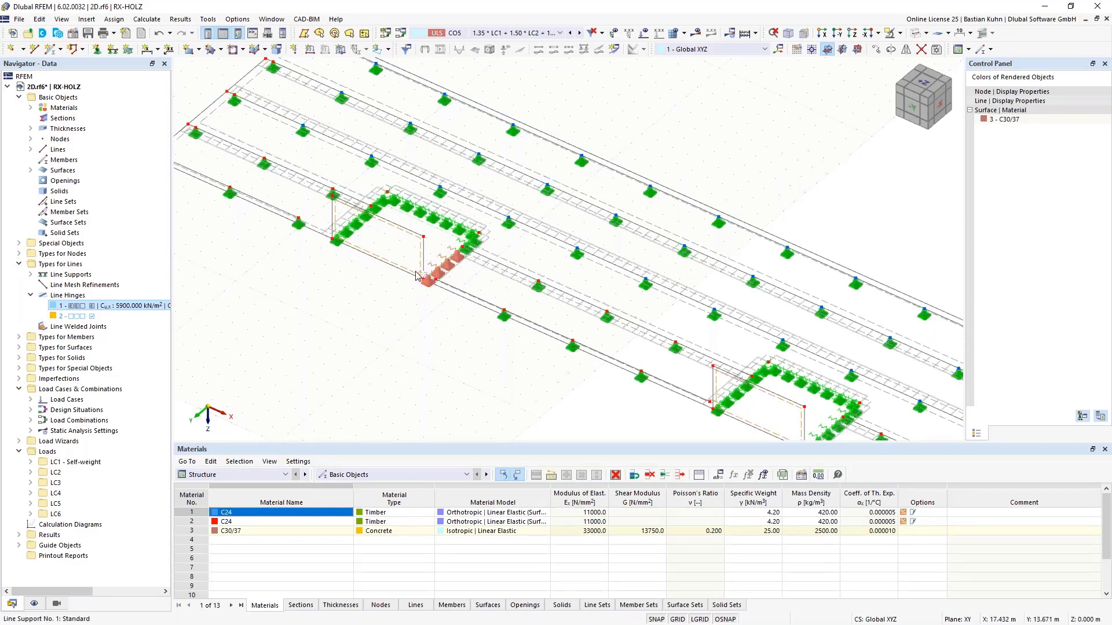
left_click_drag(423, 280, 462, 255, "ctrl")
scroll(351, 323, "down", 2)
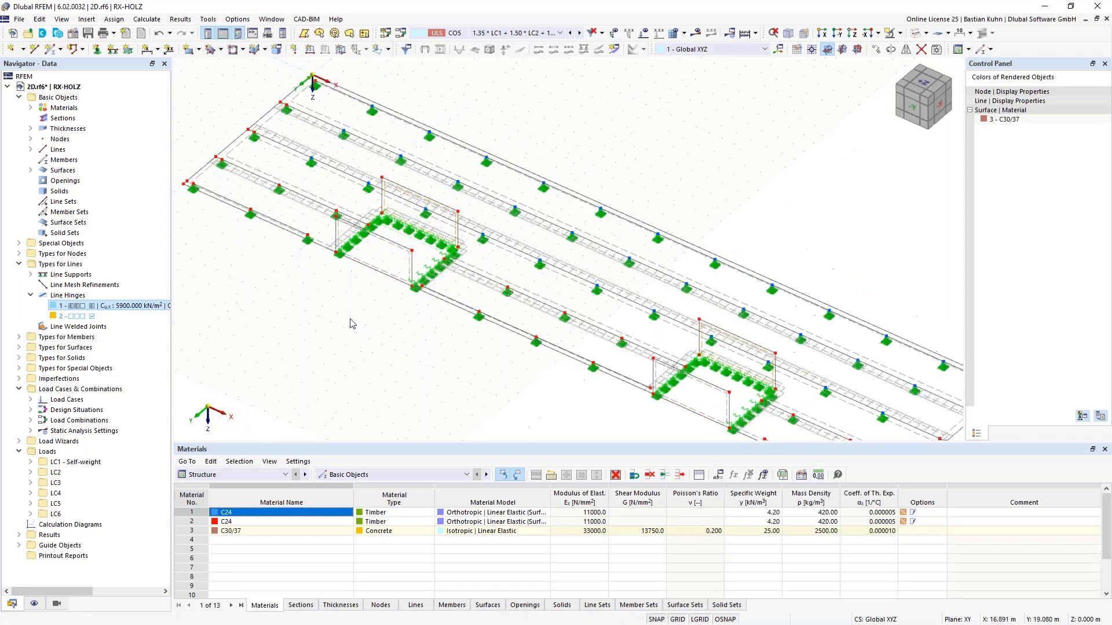
Step: Set up a new rectangular surface using the uniform 200 mm thickness in C30/37 concrete
scroll(350, 323, "down", 1)
left_click(189, 49)
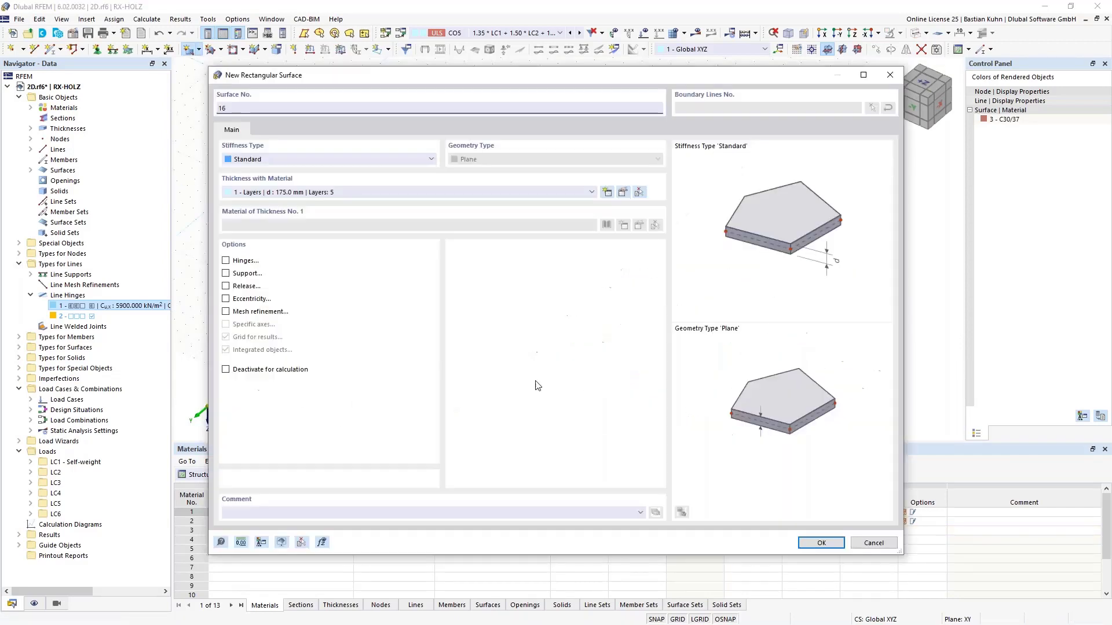
left_click(444, 200)
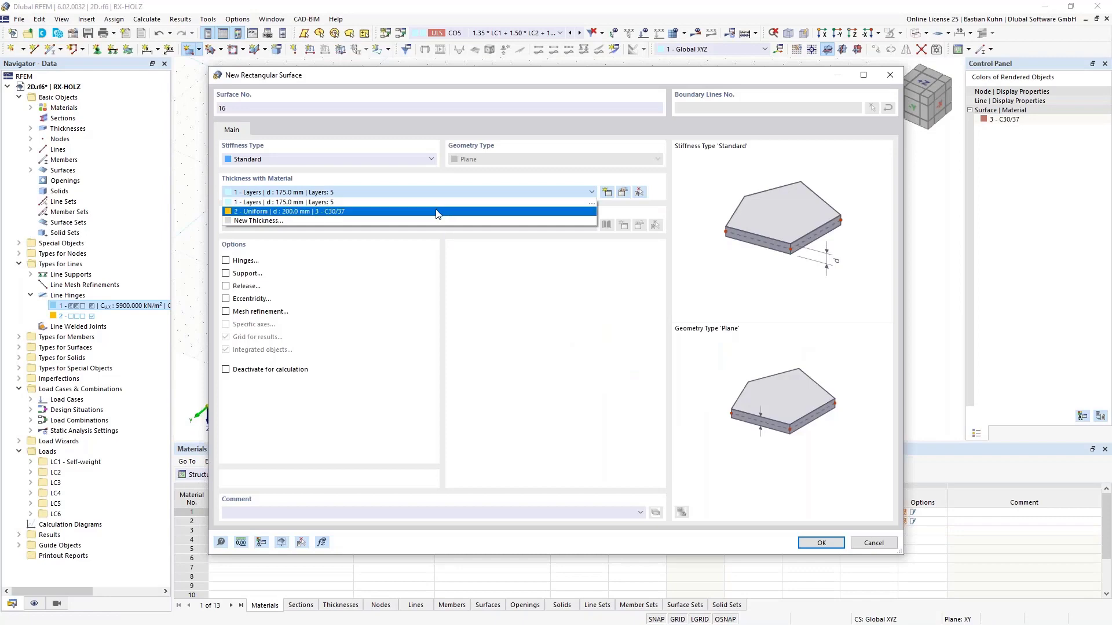
left_click(437, 215)
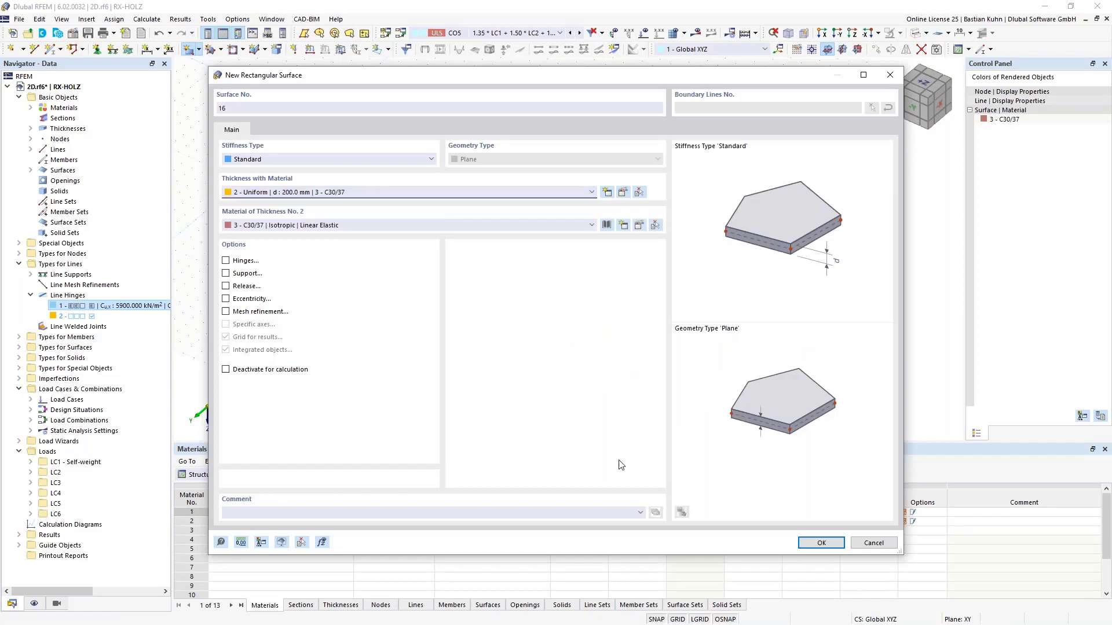
left_click(821, 543)
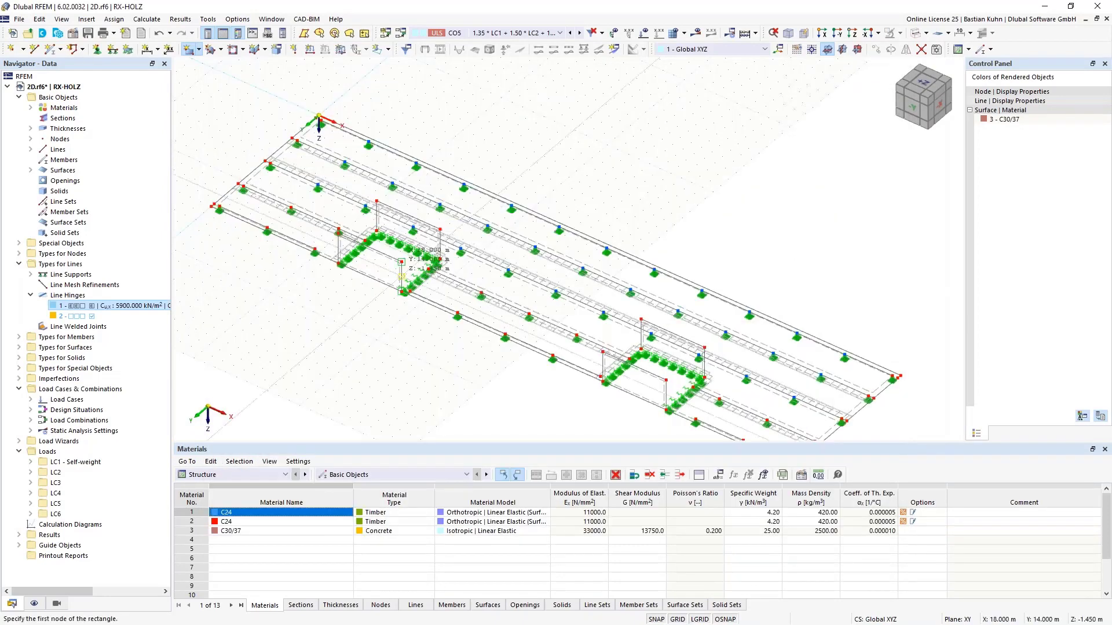
Step: Draw the two side walls of the core nearer the origin between the corners of its front and rear walls
left_click(377, 203)
left_click(338, 264)
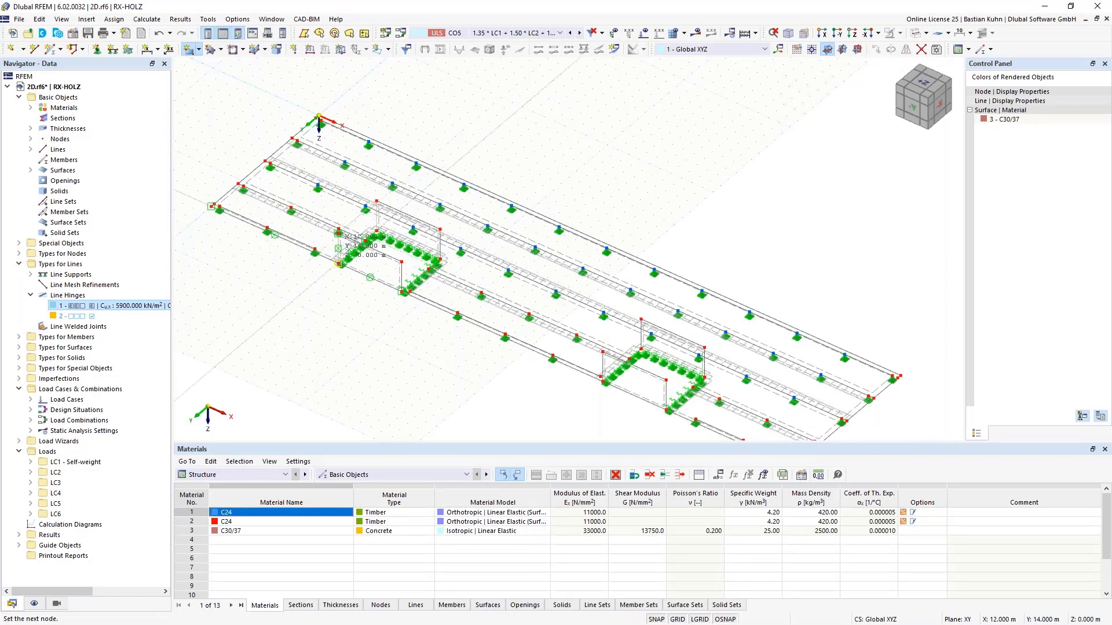
left_click(338, 263)
left_click(440, 230)
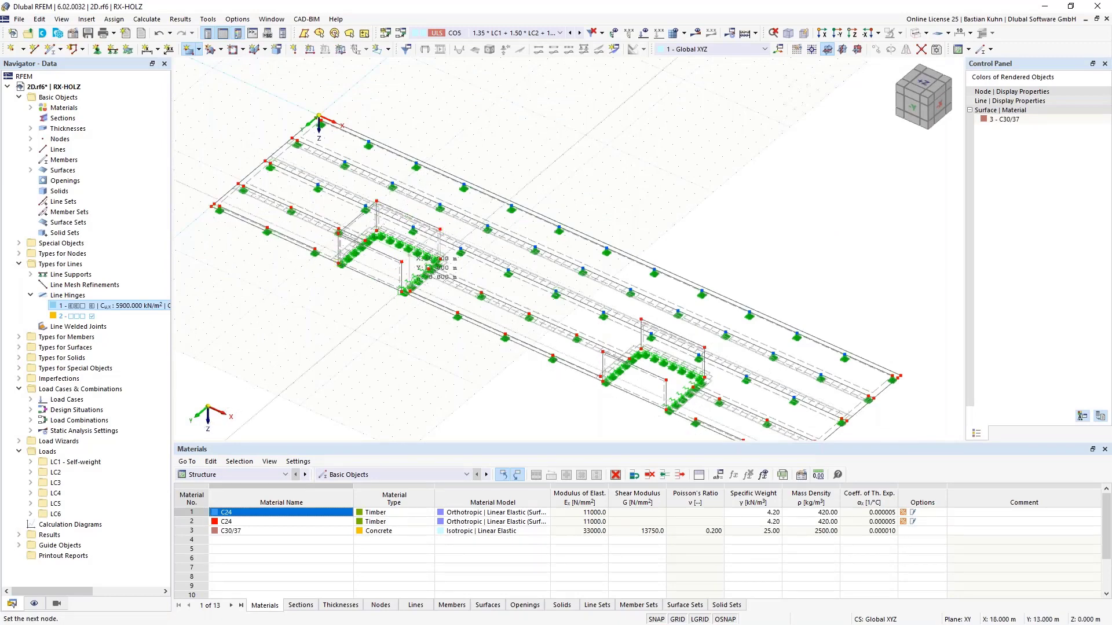
left_click(402, 277)
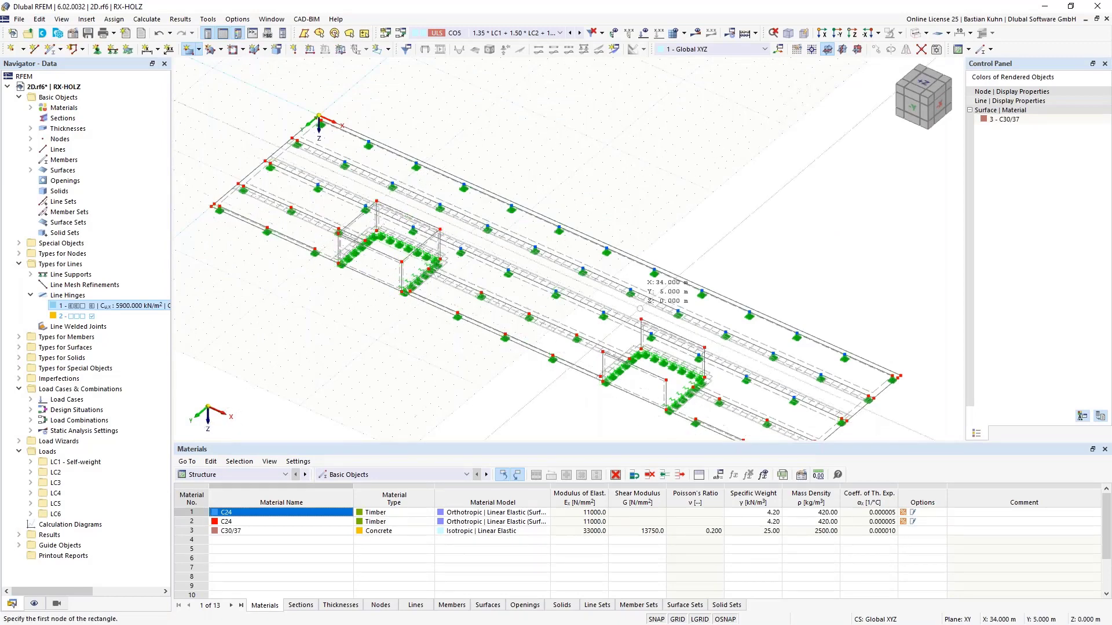
Step: Draw the two side walls of the core farther from the origin between its front and rear walls
left_click(641, 319)
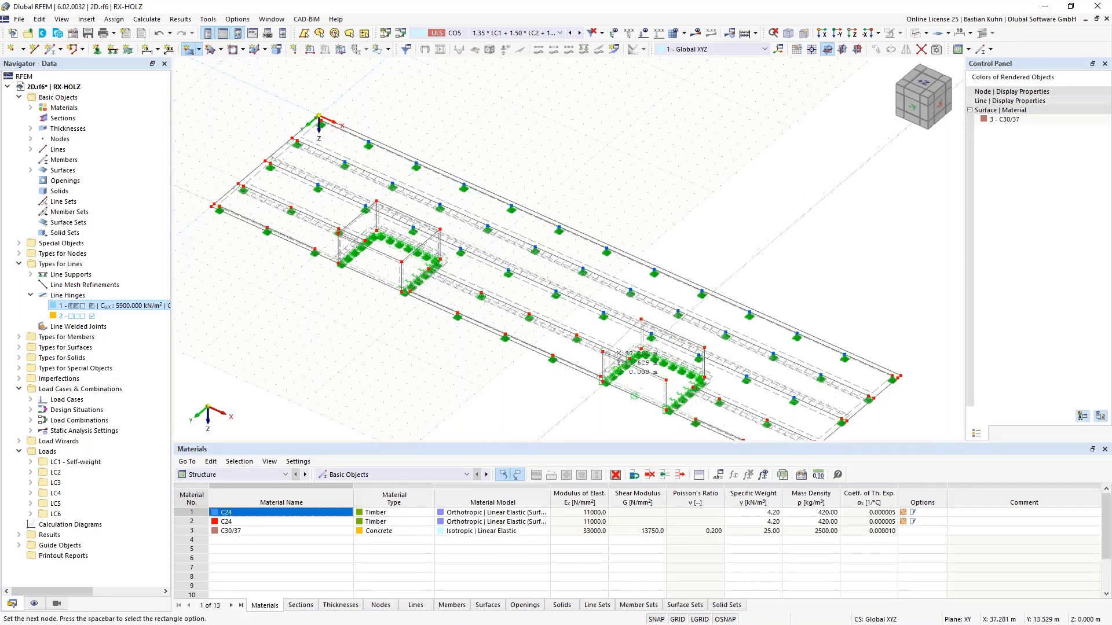
scroll(601, 381, "up", 3)
left_click(600, 381)
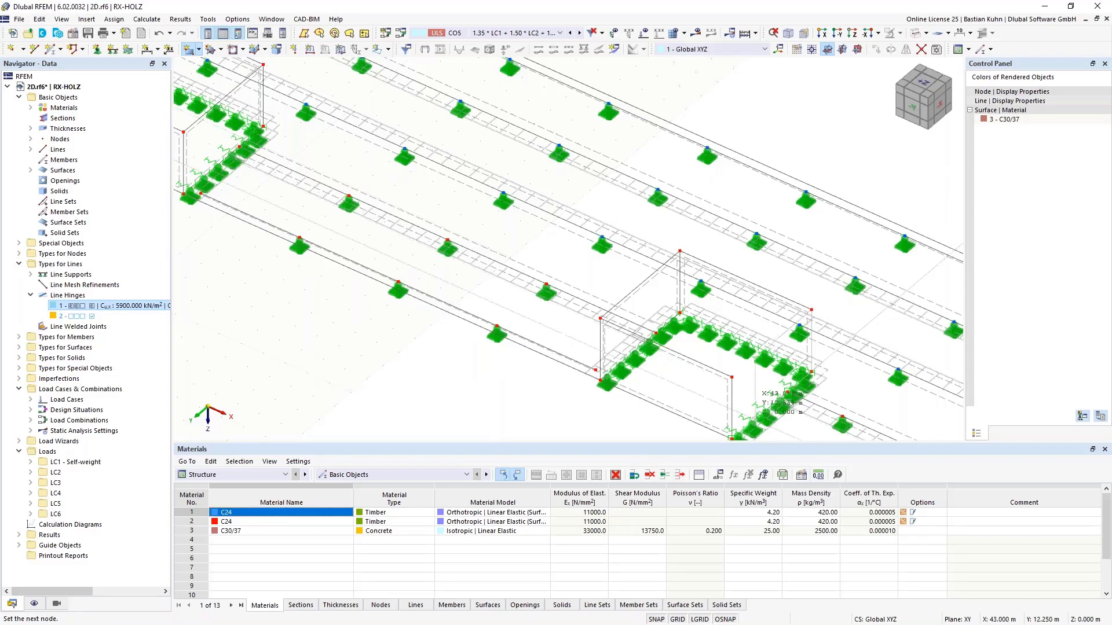
key("space")
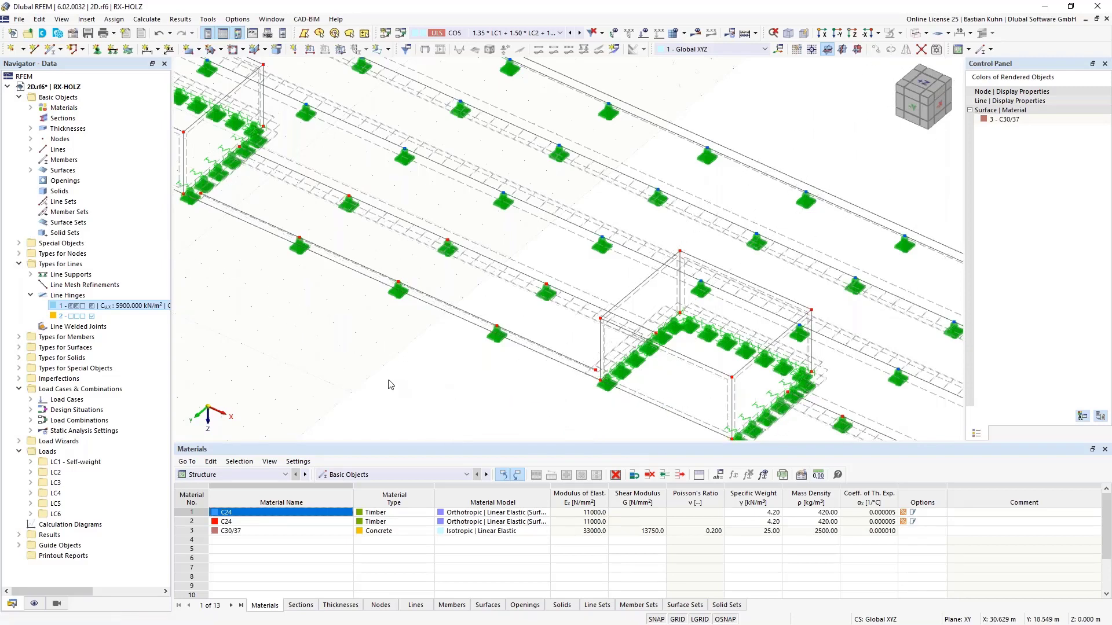
Step: Select the concrete wall surfaces of both cores
scroll(483, 395, "down", 3)
middle_click_drag(514, 342, 557, 349)
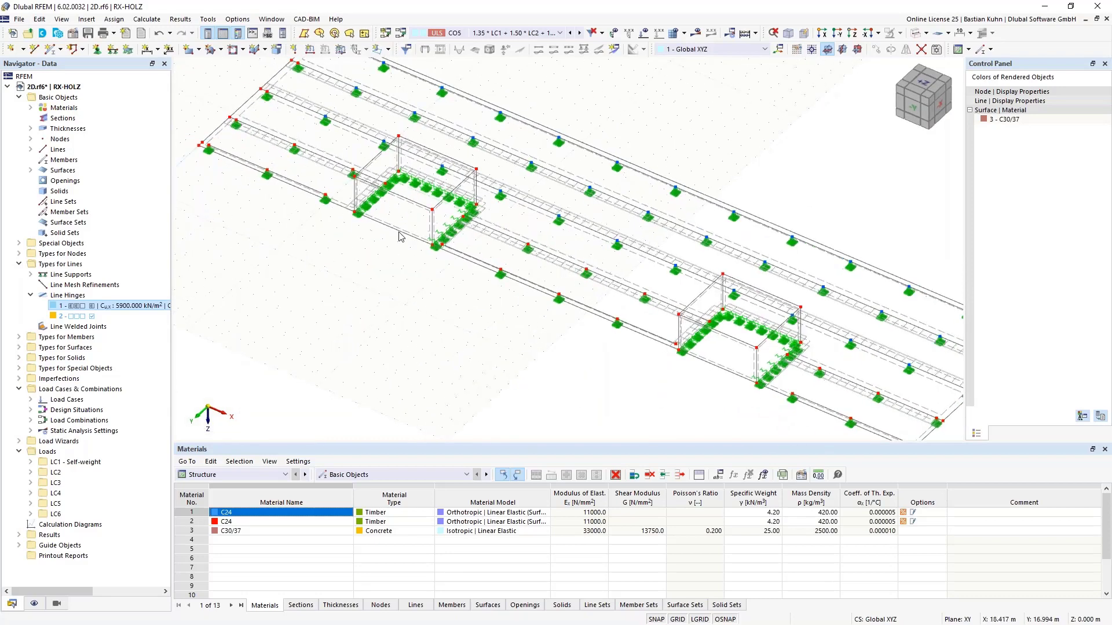
scroll(396, 201, "up", 3)
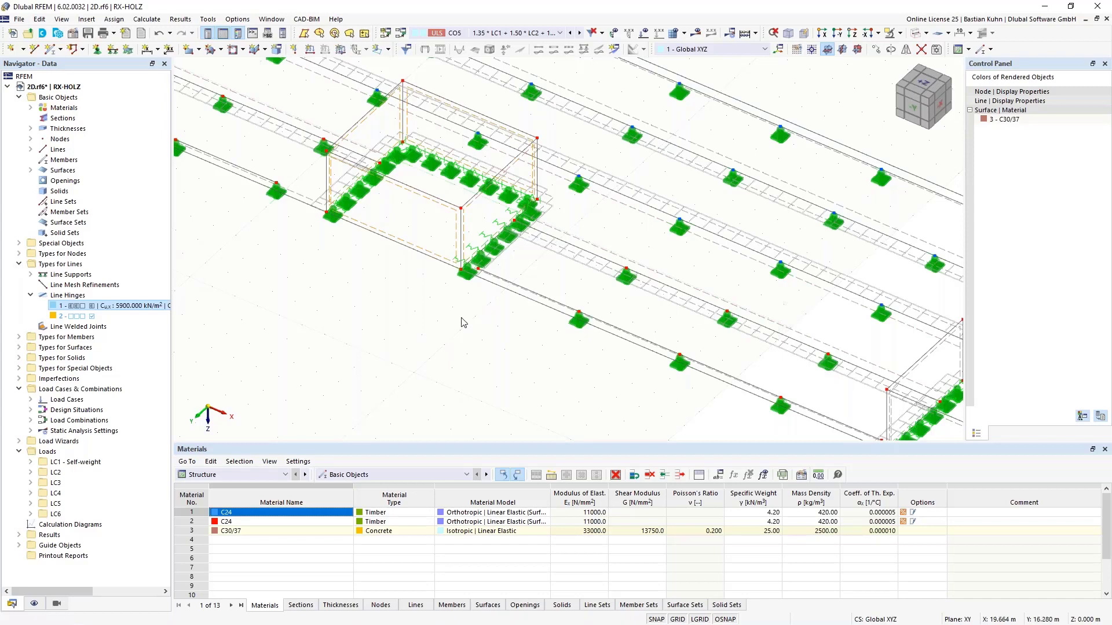
scroll(458, 322, "down", 3)
middle_click_drag(454, 324, 339, 242)
scroll(642, 290, "up", 2)
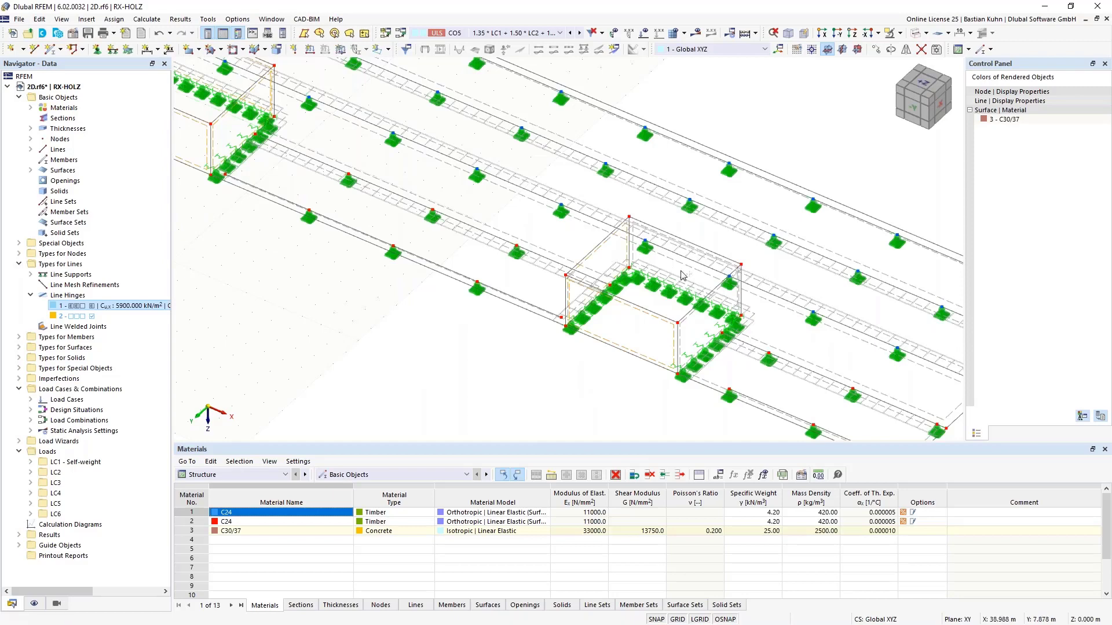
scroll(682, 276, "up", 3)
scroll(682, 276, "up", 1)
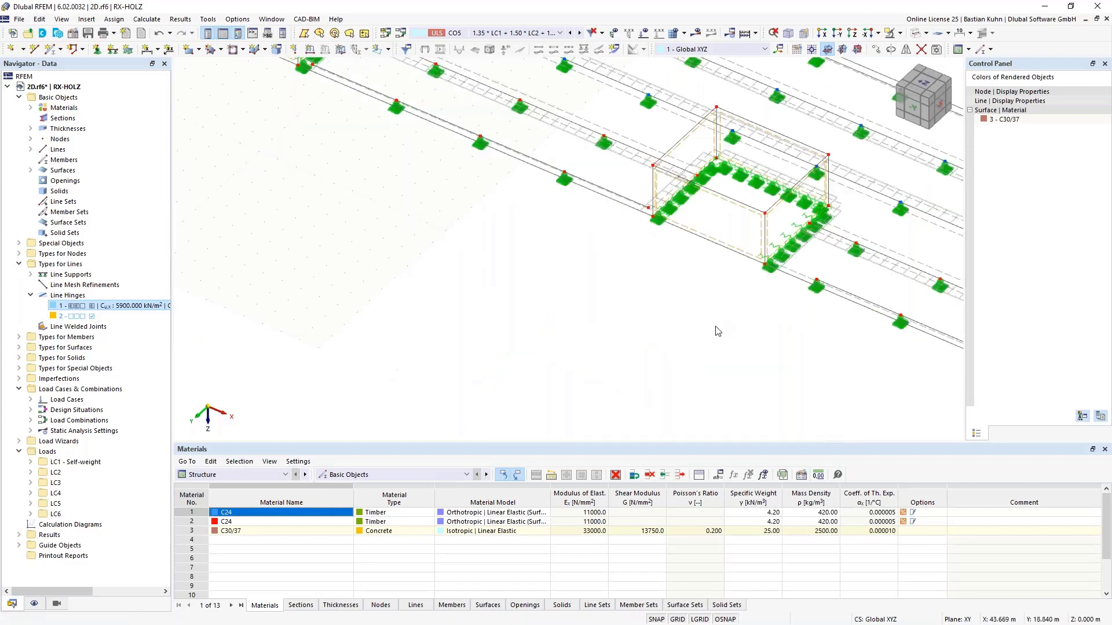
scroll(701, 343, "down", 3)
middle_click_drag(702, 343, 675, 385)
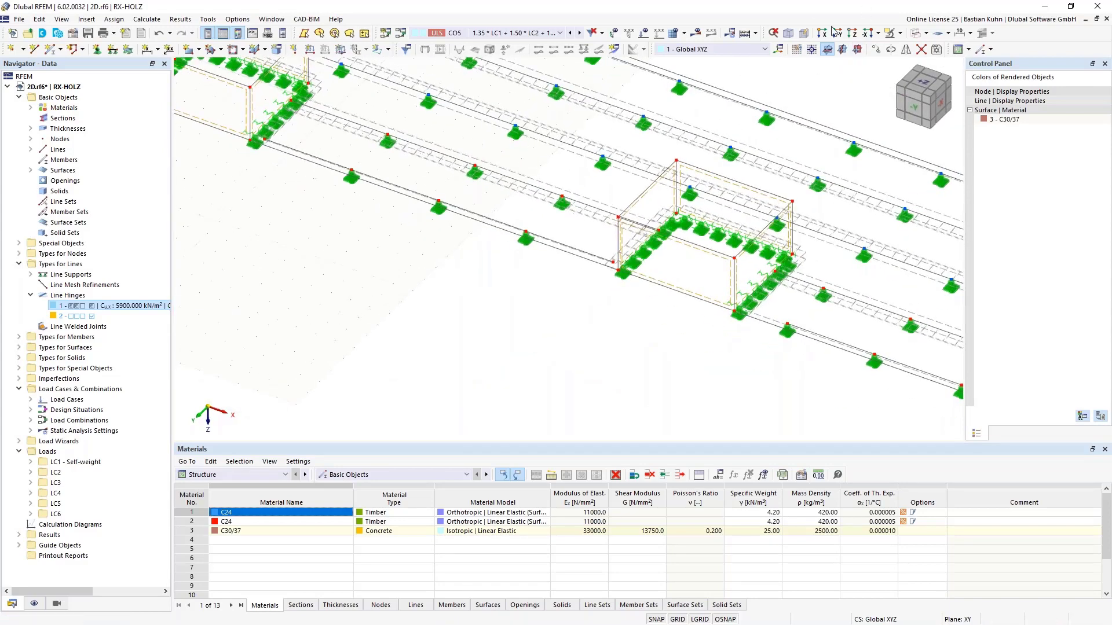
Step: In the Z-direction view, add all slab support nodes outside the two core openings to the selection
left_click(852, 33)
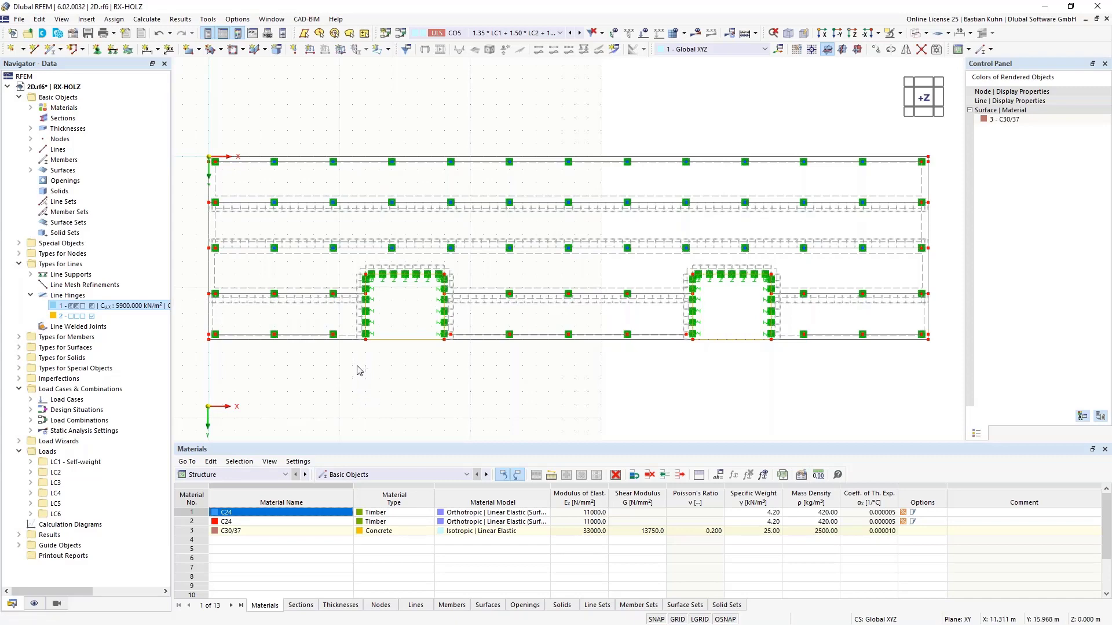
left_click_drag(356, 366, 208, 153)
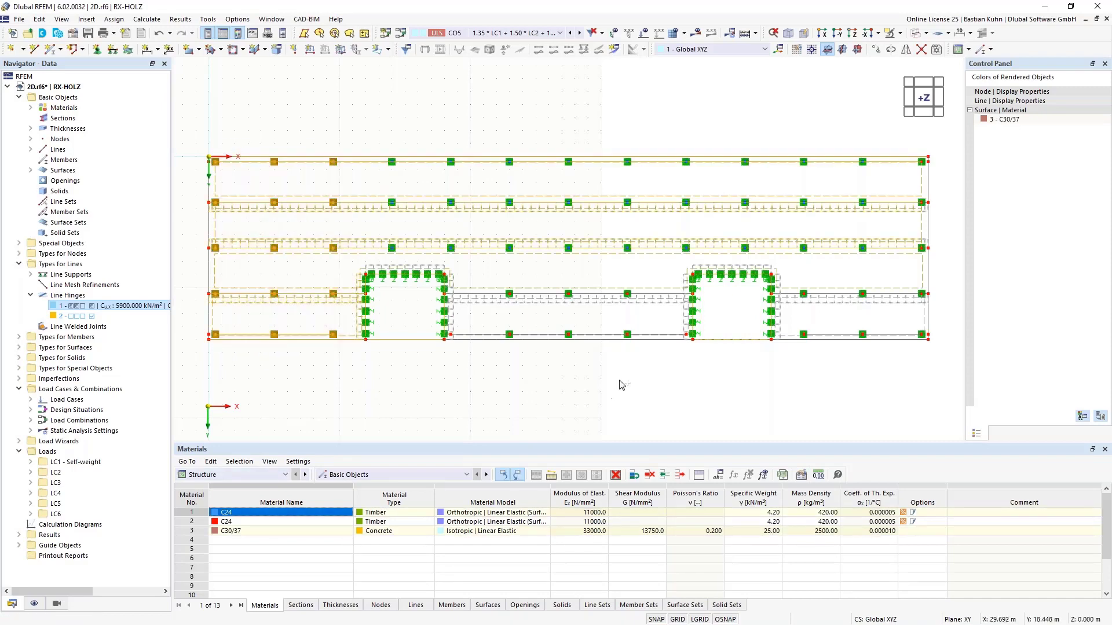
left_click_drag(654, 359, 476, 148)
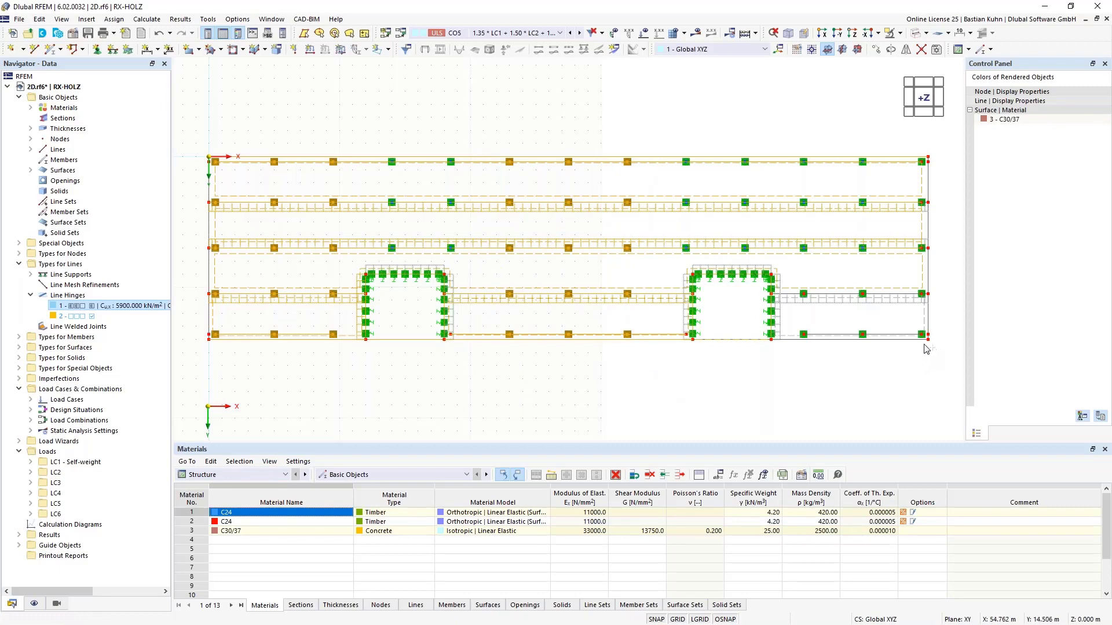
left_click_drag(925, 346, 801, 145)
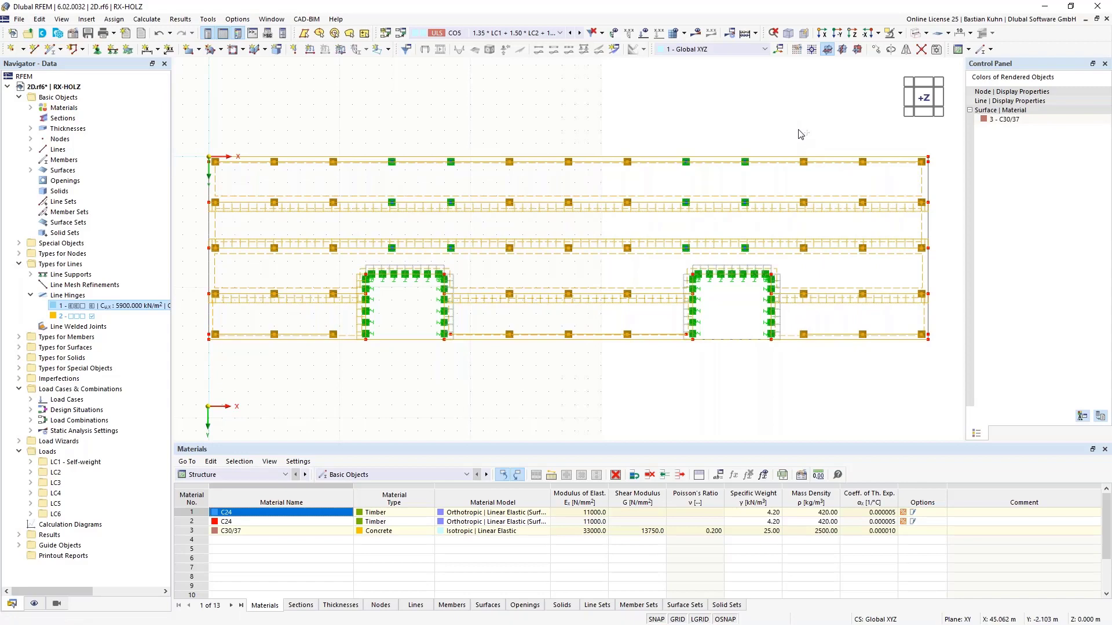
left_click_drag(798, 129, 668, 265)
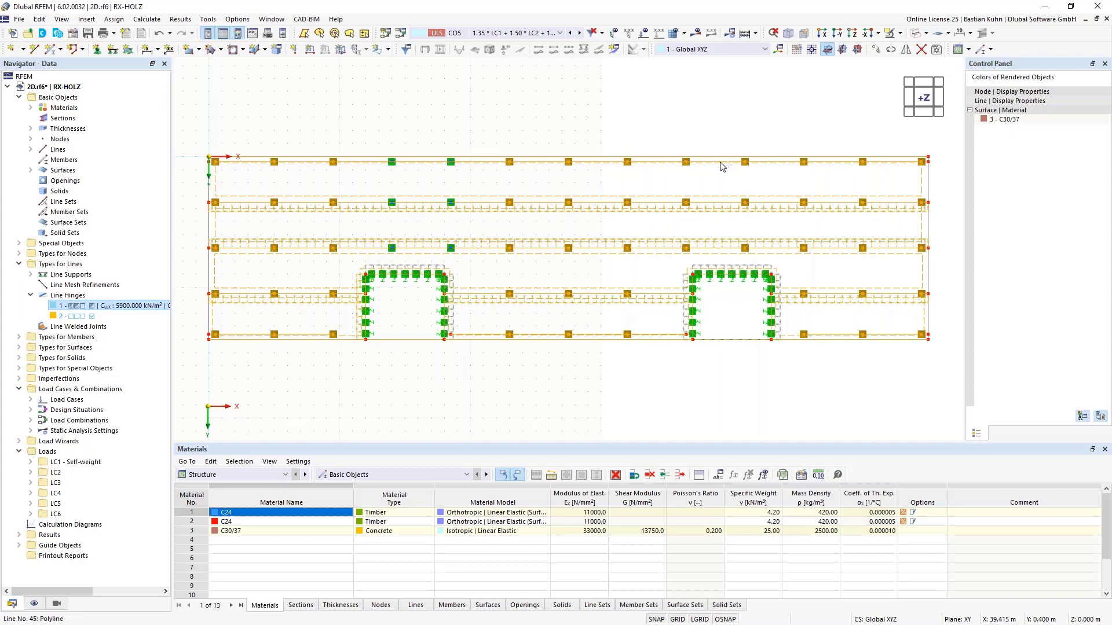
left_click_drag(492, 126, 358, 267)
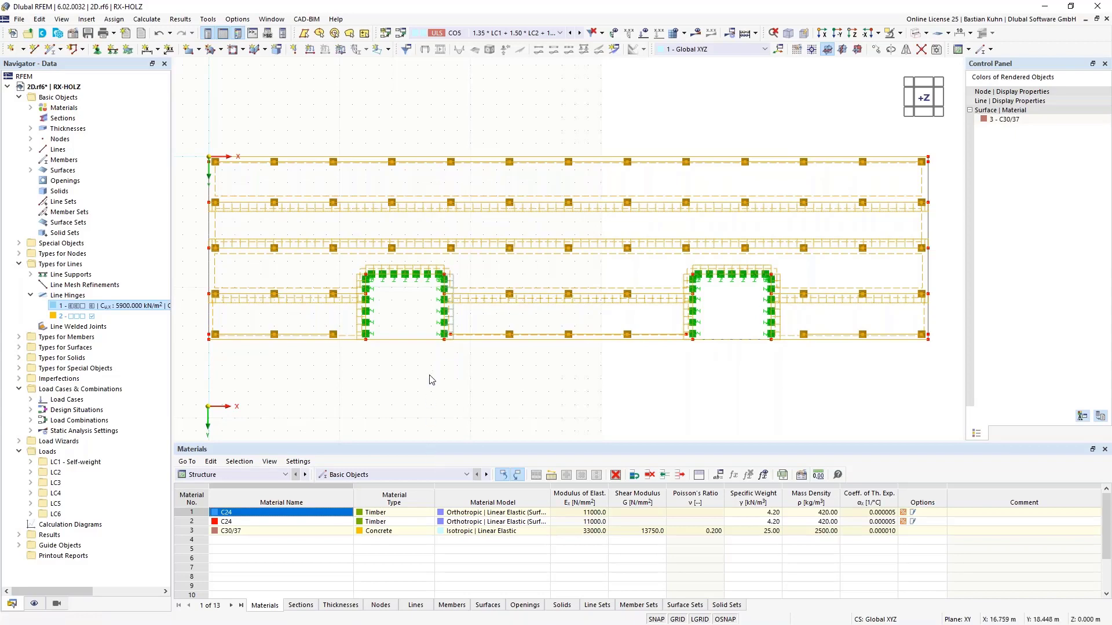
Step: Set up a Move/Copy of the selection with step links that link nodes with members instead of lines with surfaces
right_click(494, 340)
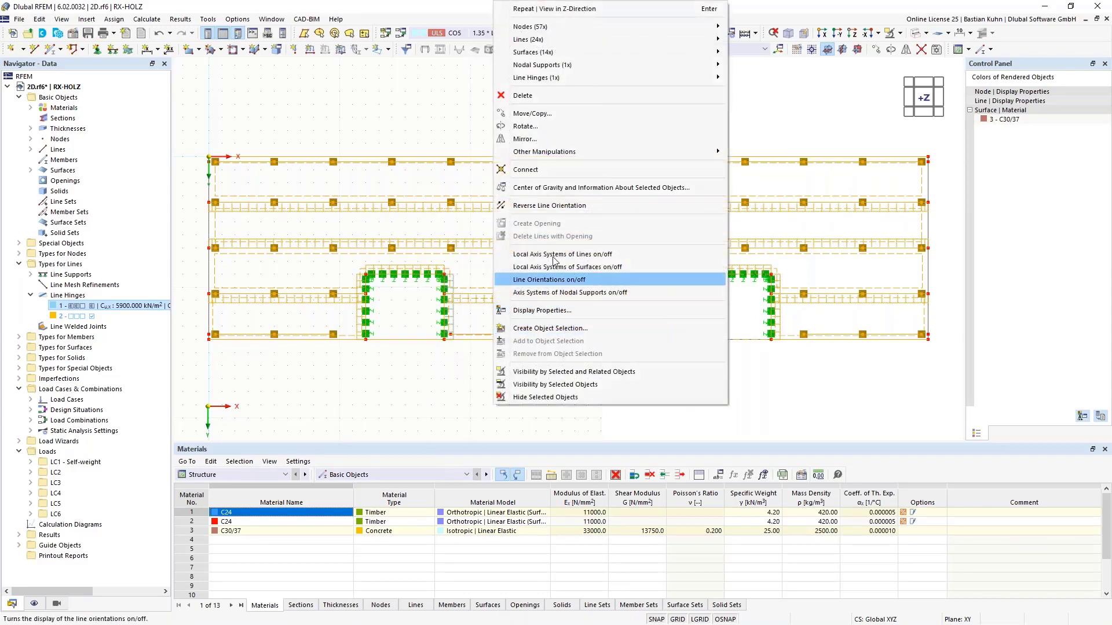
left_click(529, 114)
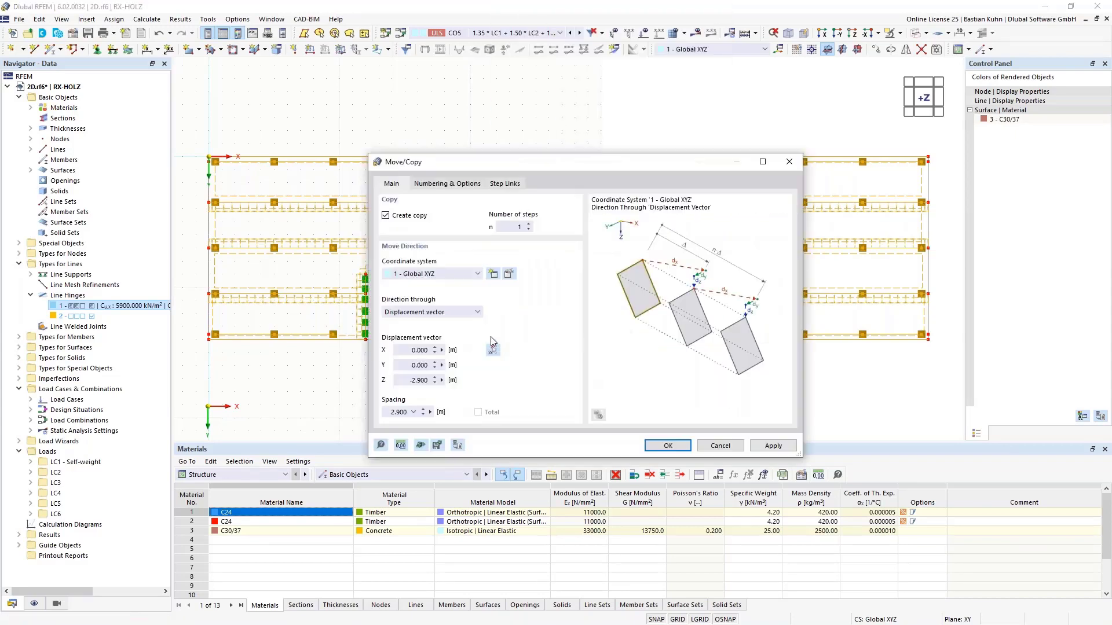
left_click(509, 228)
left_click(447, 184)
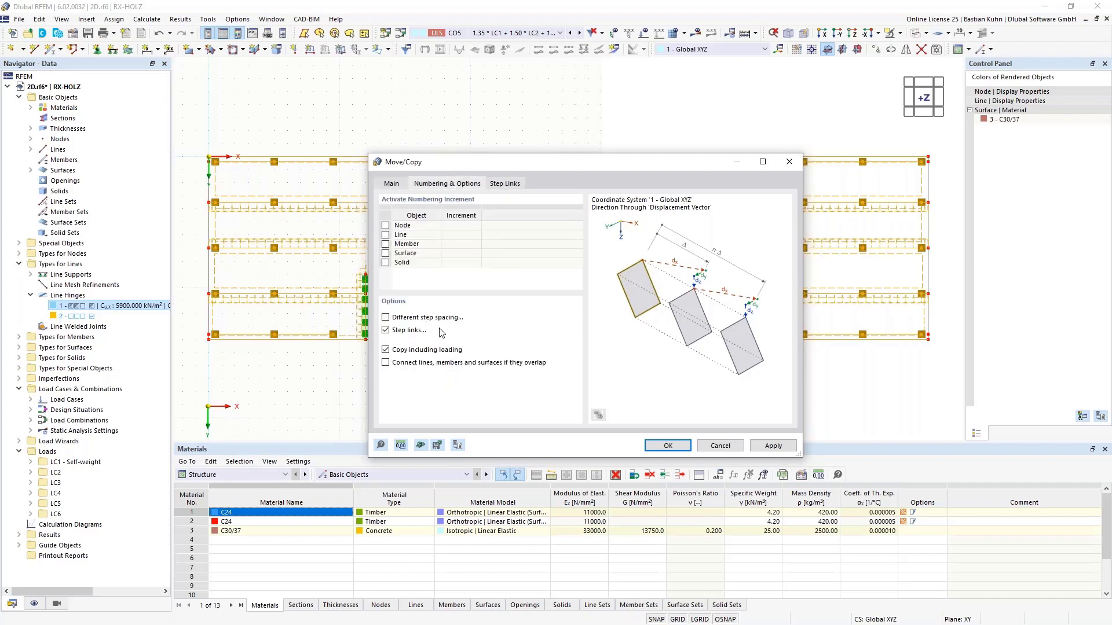
left_click(505, 184)
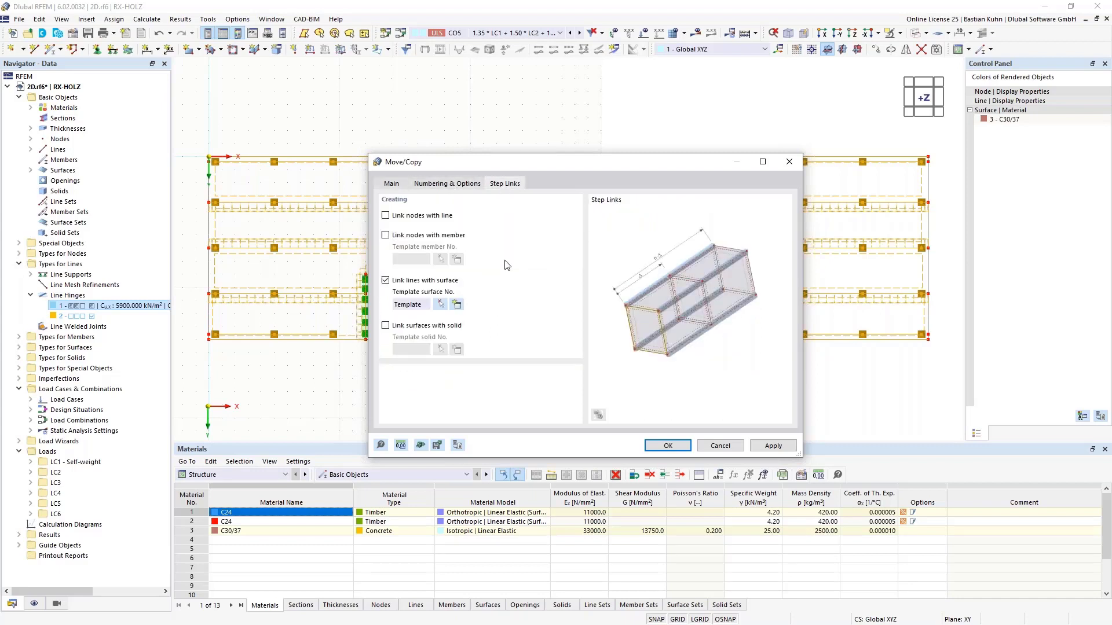
left_click(385, 281)
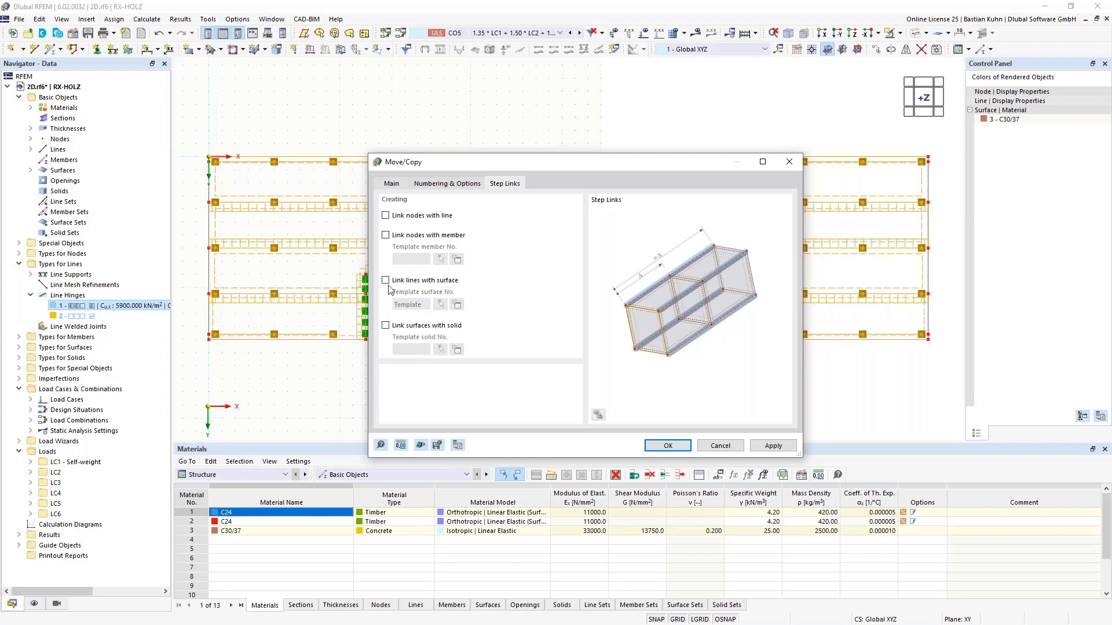
left_click(386, 235)
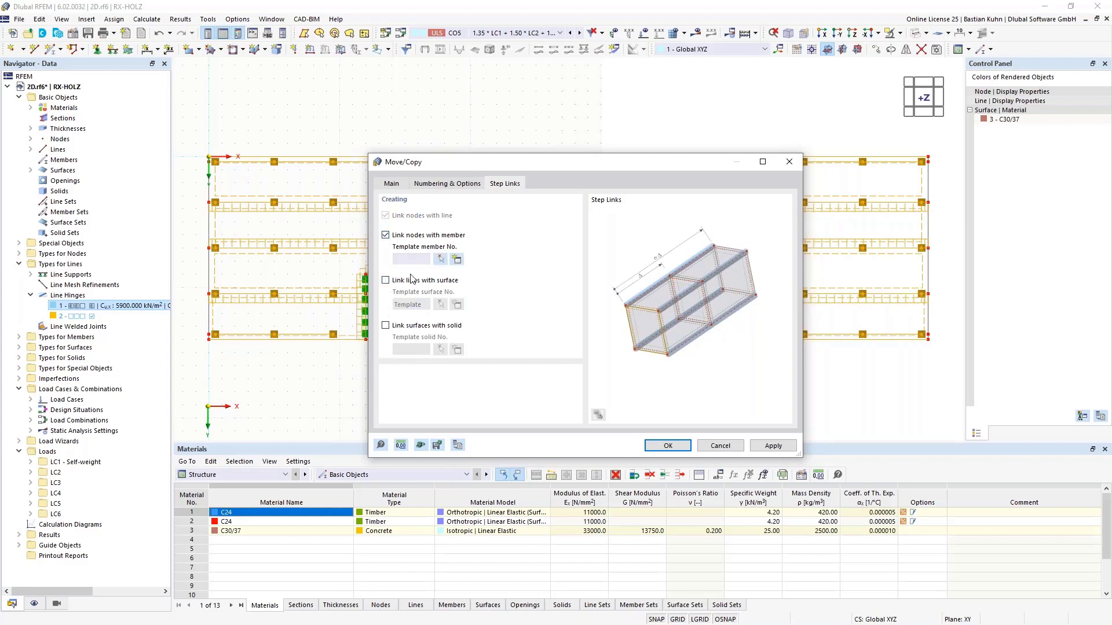
Step: Create a hinged beam as the template for the linking members, with a massive rectangular 350/350 mm section
left_click(457, 261)
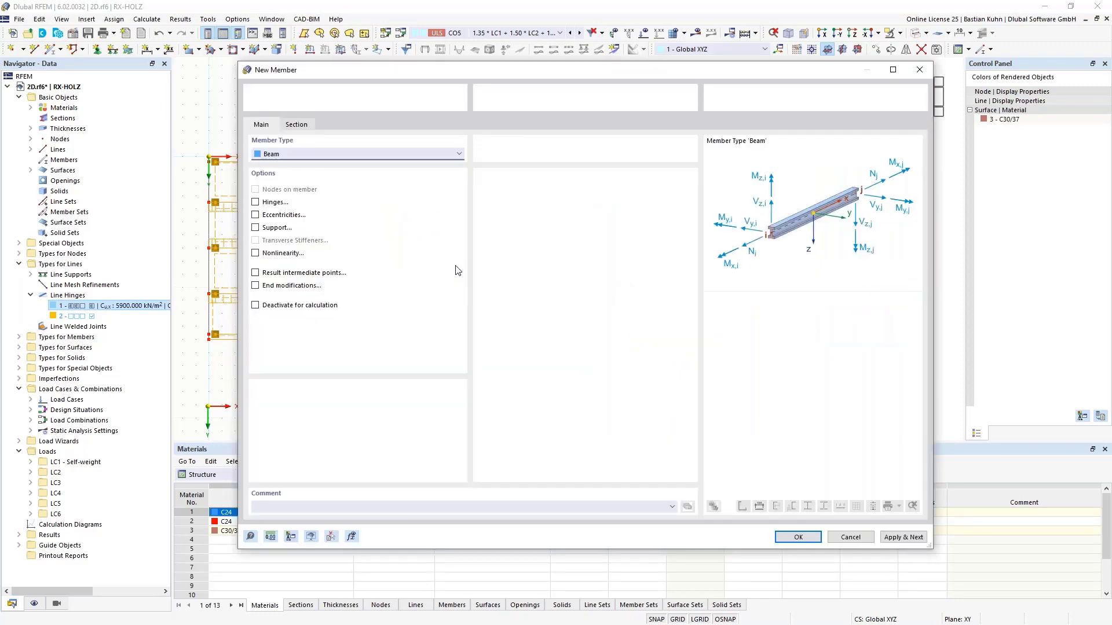
left_click(255, 202)
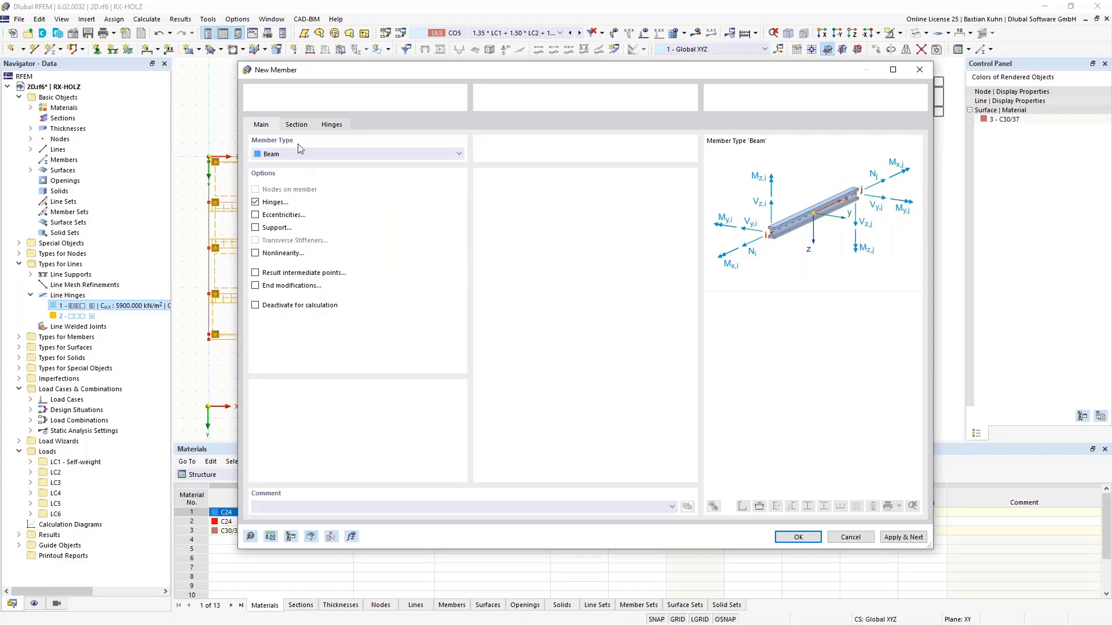
left_click(299, 126)
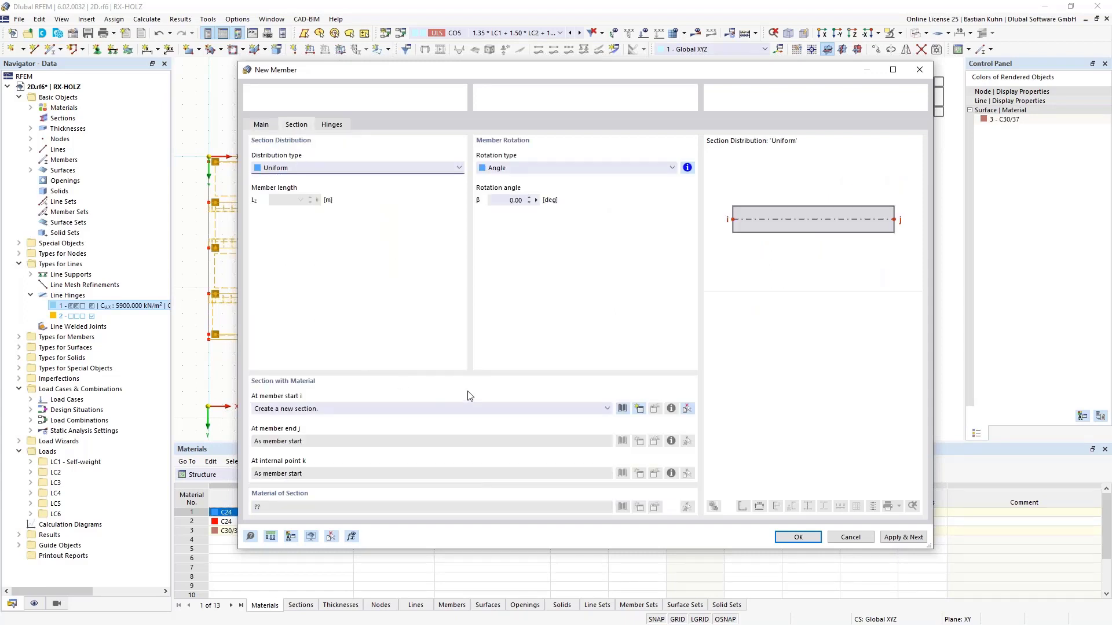
left_click(622, 409)
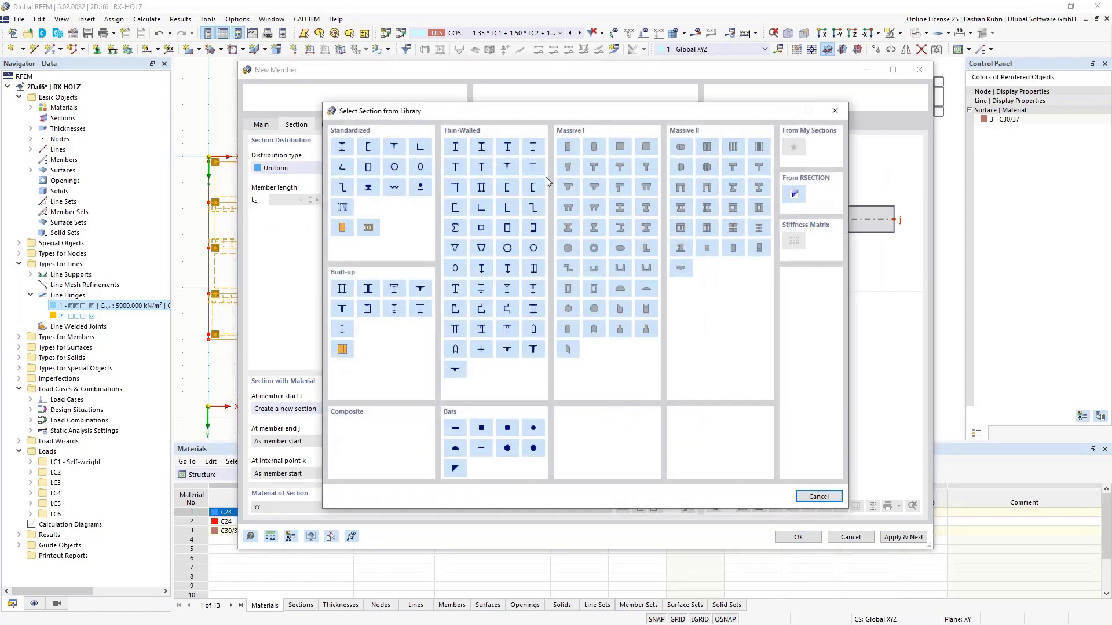
left_click(567, 148)
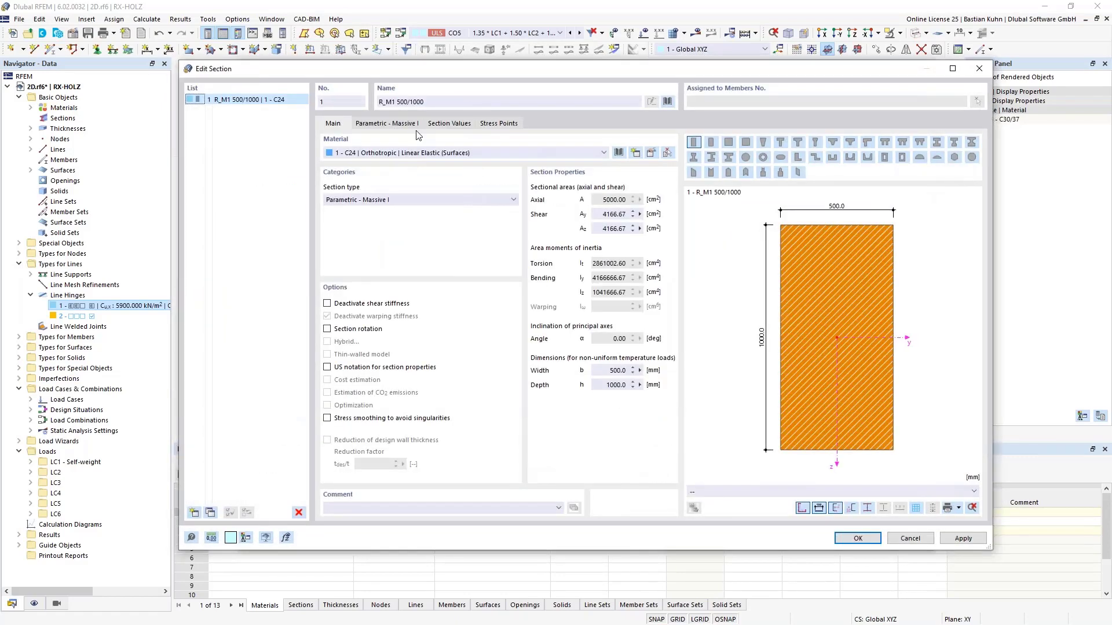
left_click_drag(423, 102, 398, 102)
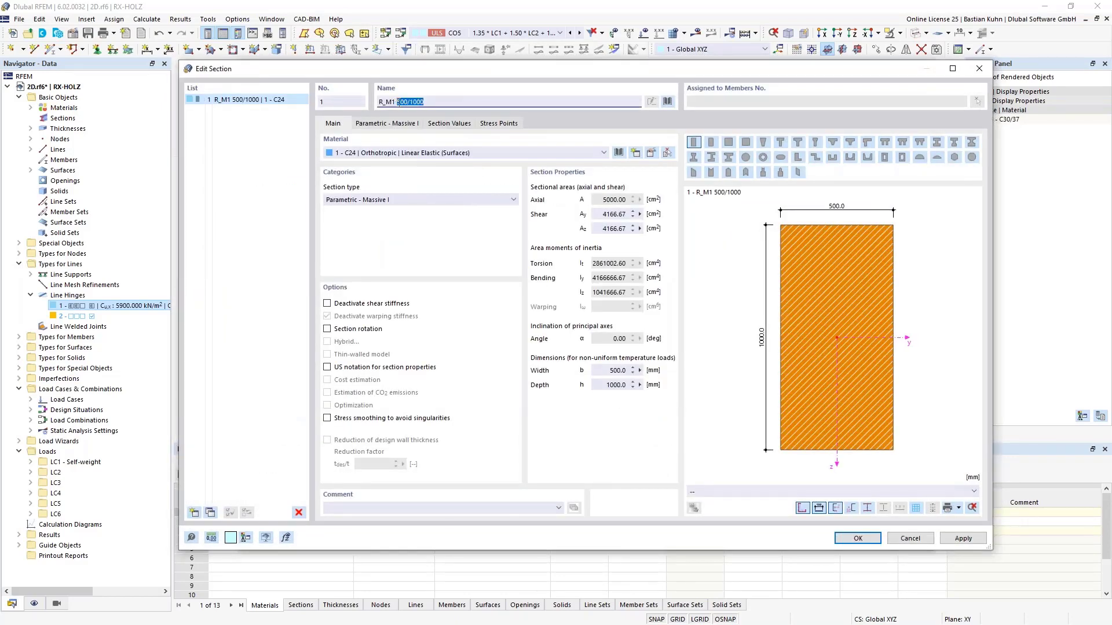
type("350/3")
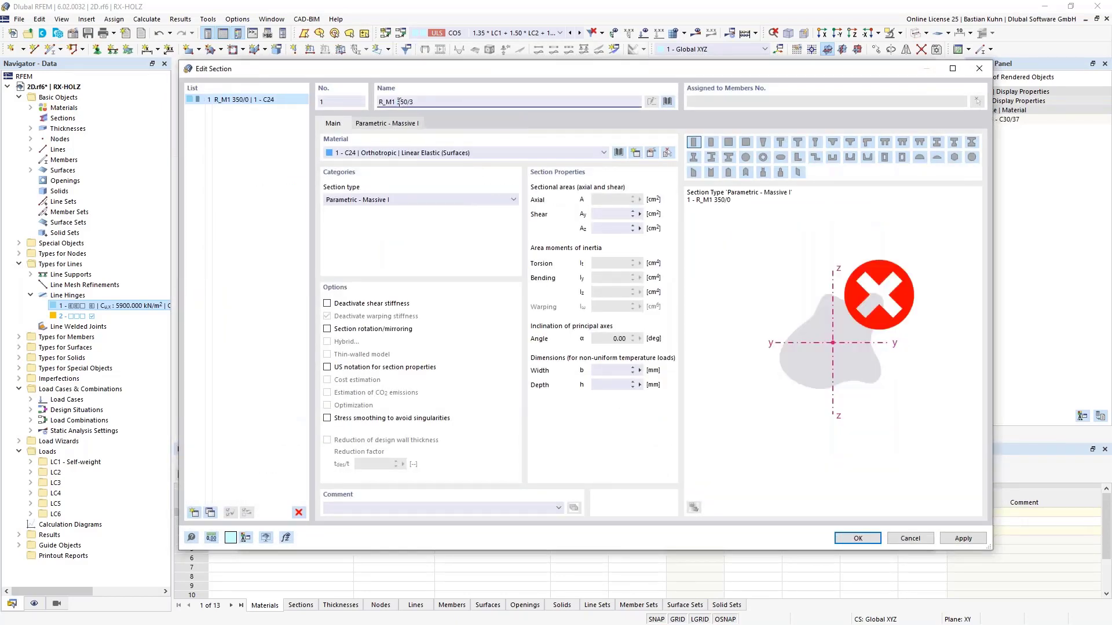
type("500")
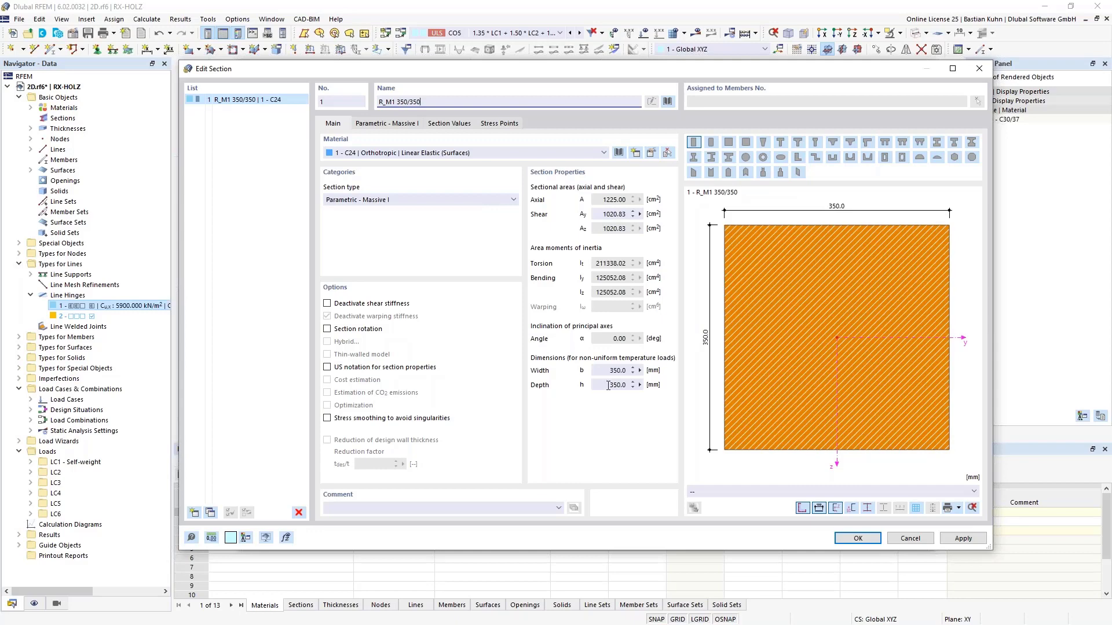
Step: Assign glued laminated timber GL28c from the Glulam GL c series to the 350/350 section
left_click(619, 152)
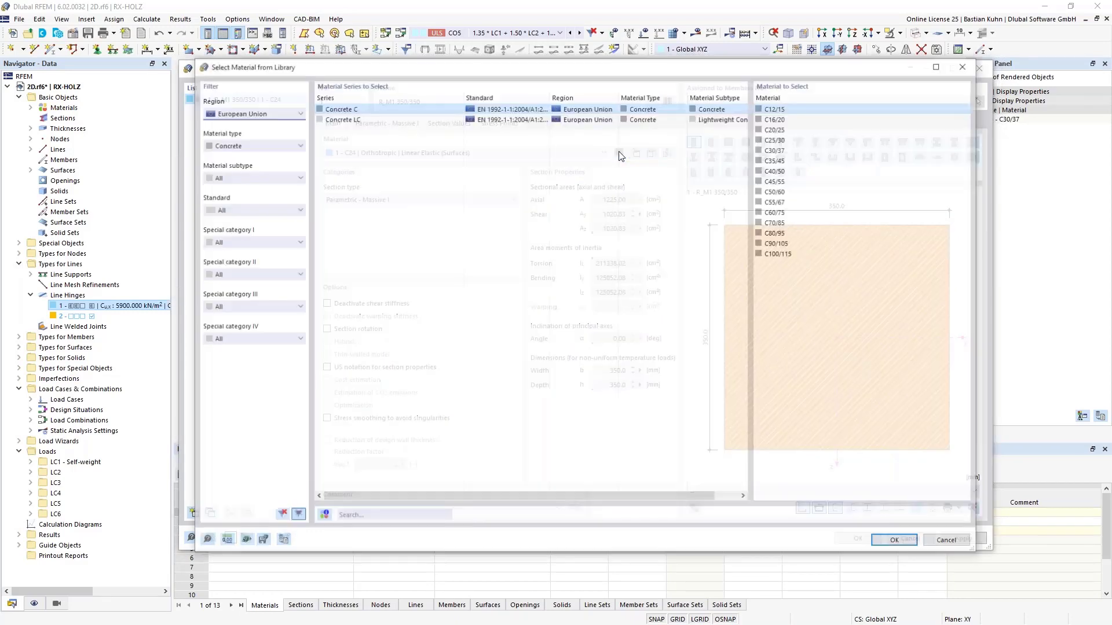
left_click(276, 148)
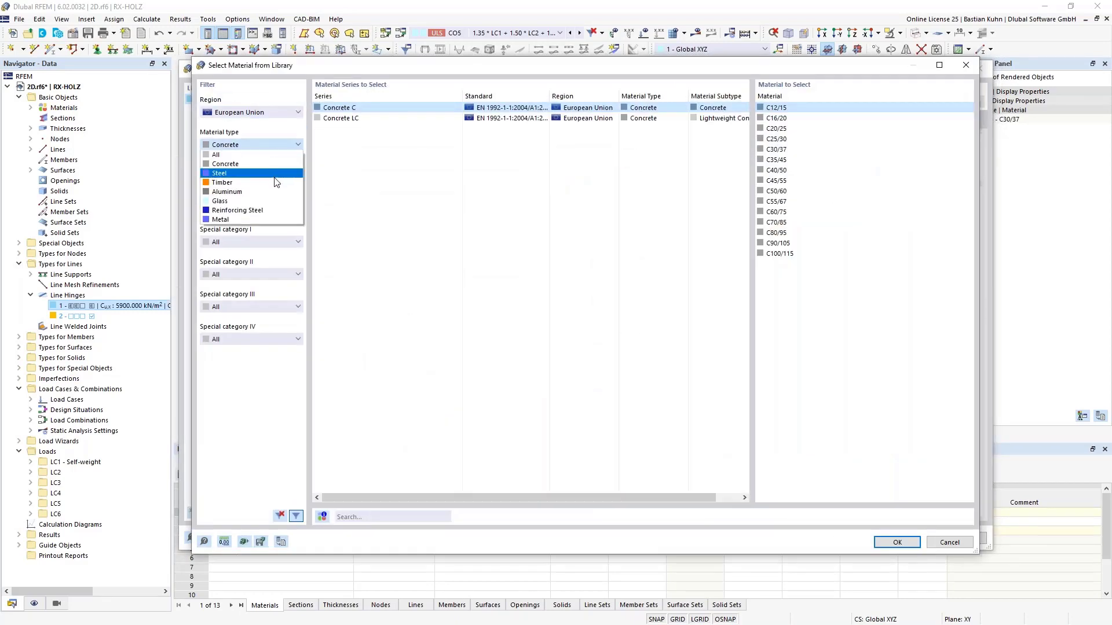
left_click(259, 169)
left_click(259, 173)
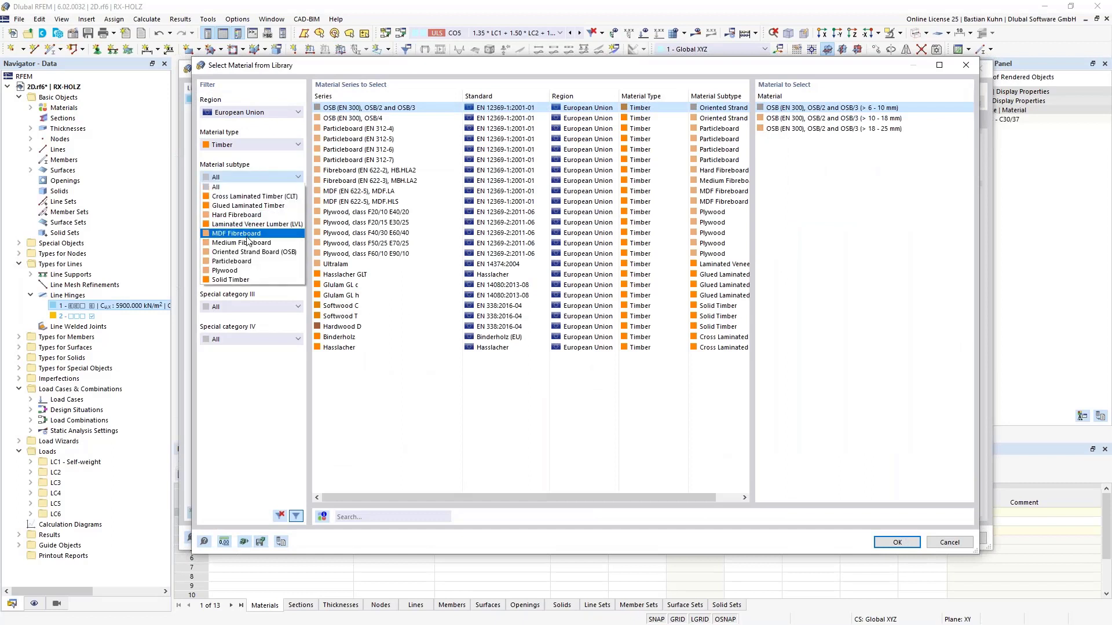
left_click(250, 206)
left_click(348, 118)
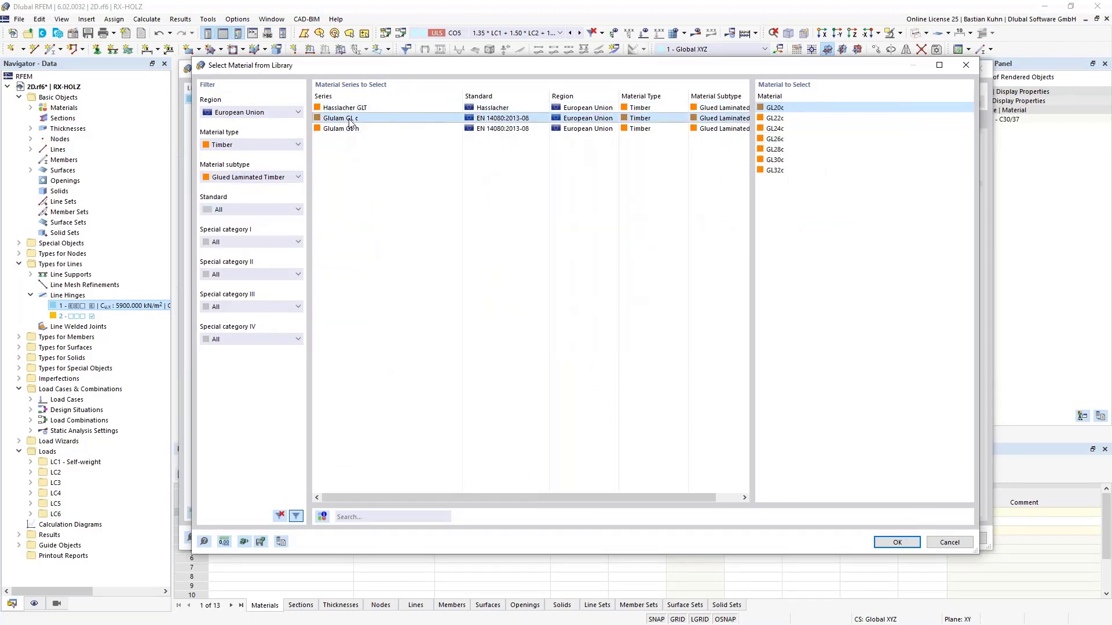
left_click(771, 150)
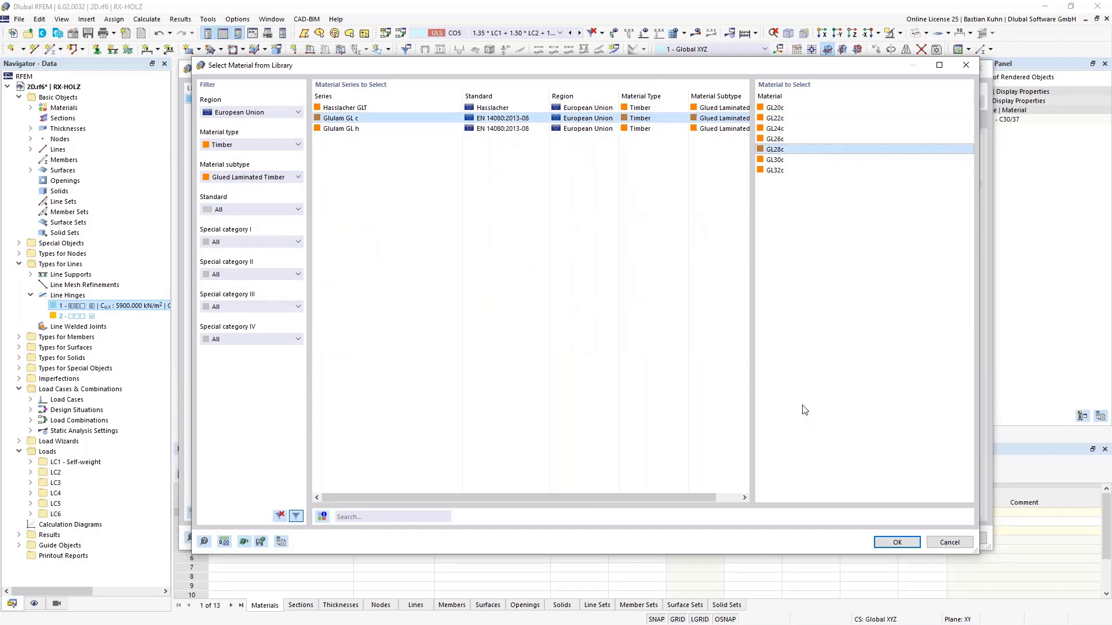
left_click(890, 542)
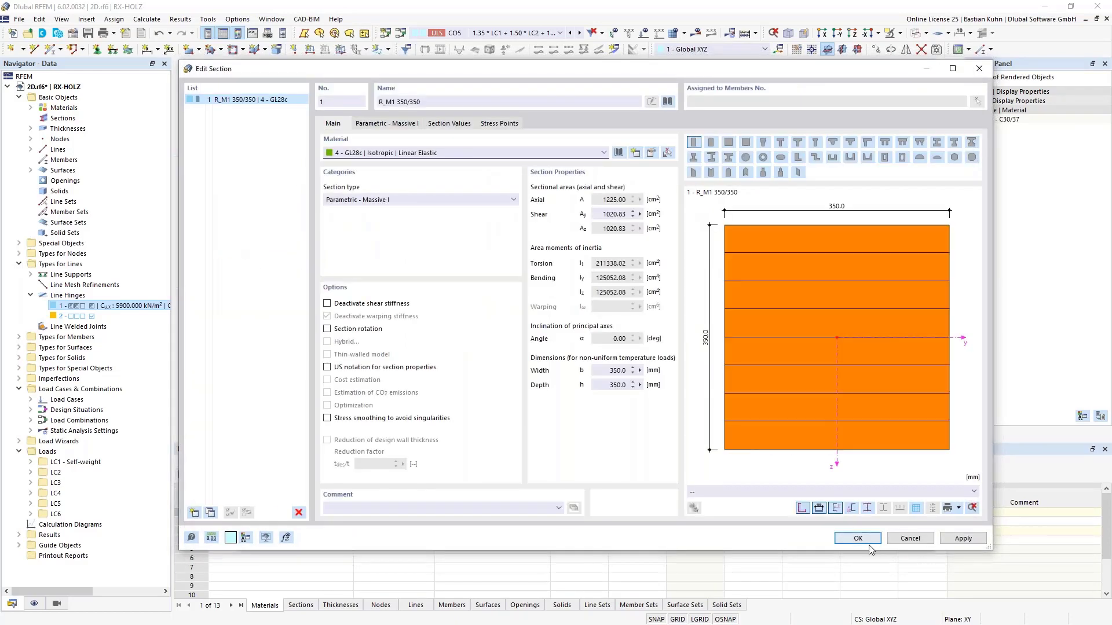
left_click(859, 539)
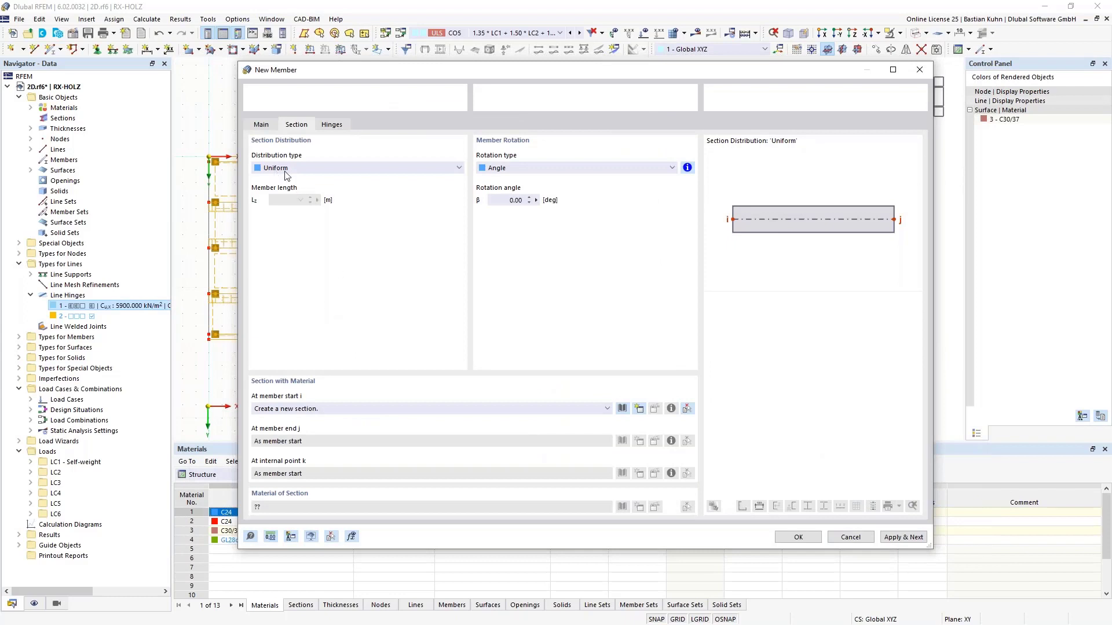
Step: Assign a new local xyz member hinge to both ends of the template member, then run the copy
left_click(328, 127)
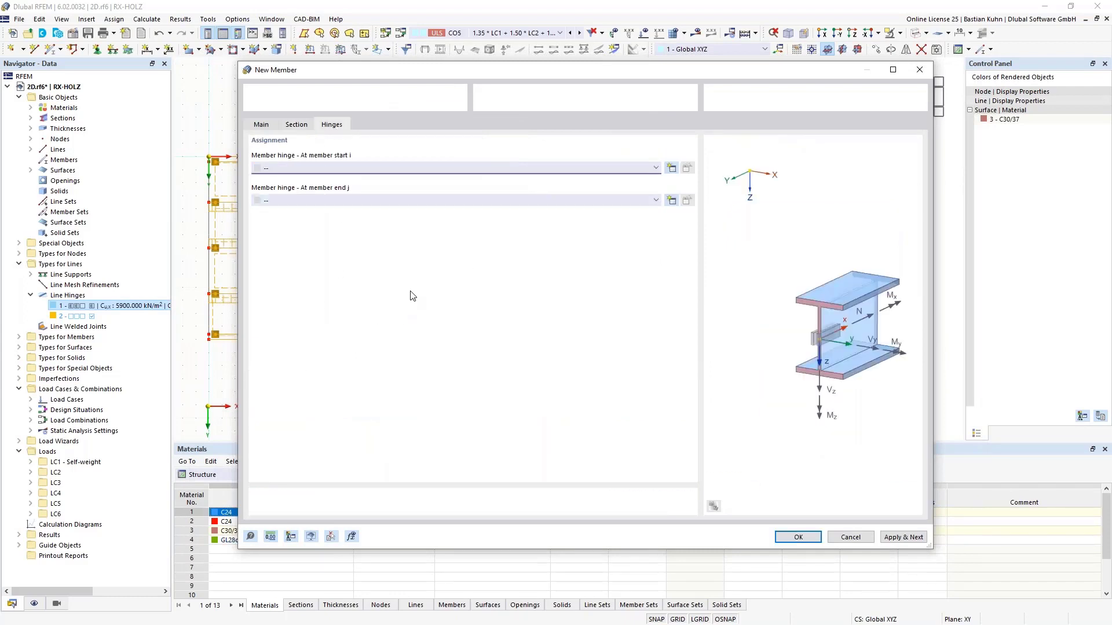
left_click(670, 168)
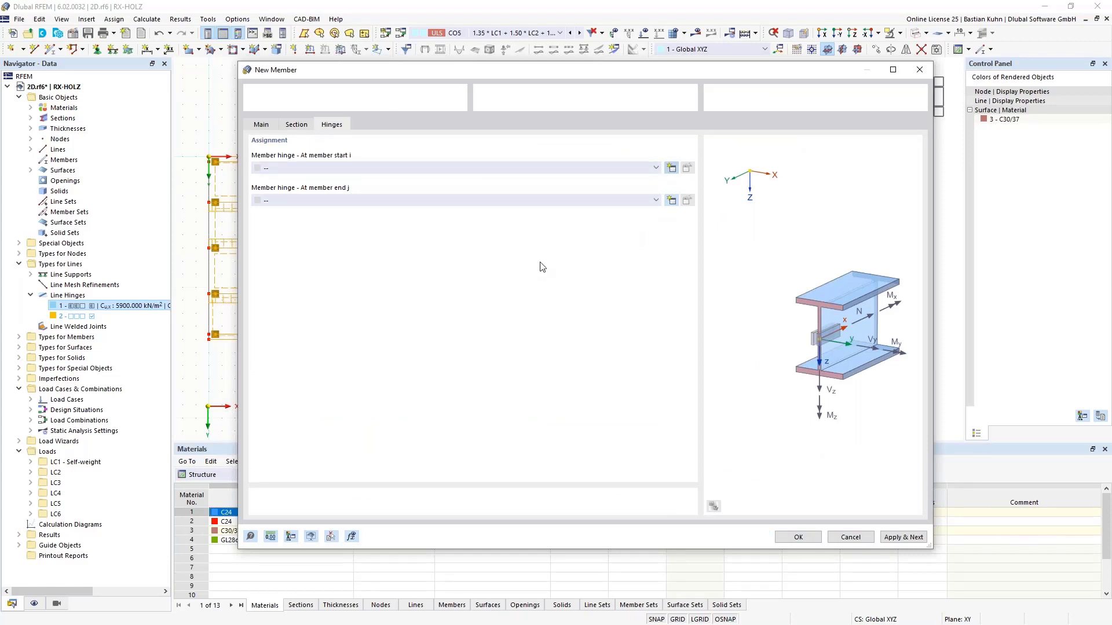
left_click(798, 533)
left_click(510, 203)
left_click(508, 218)
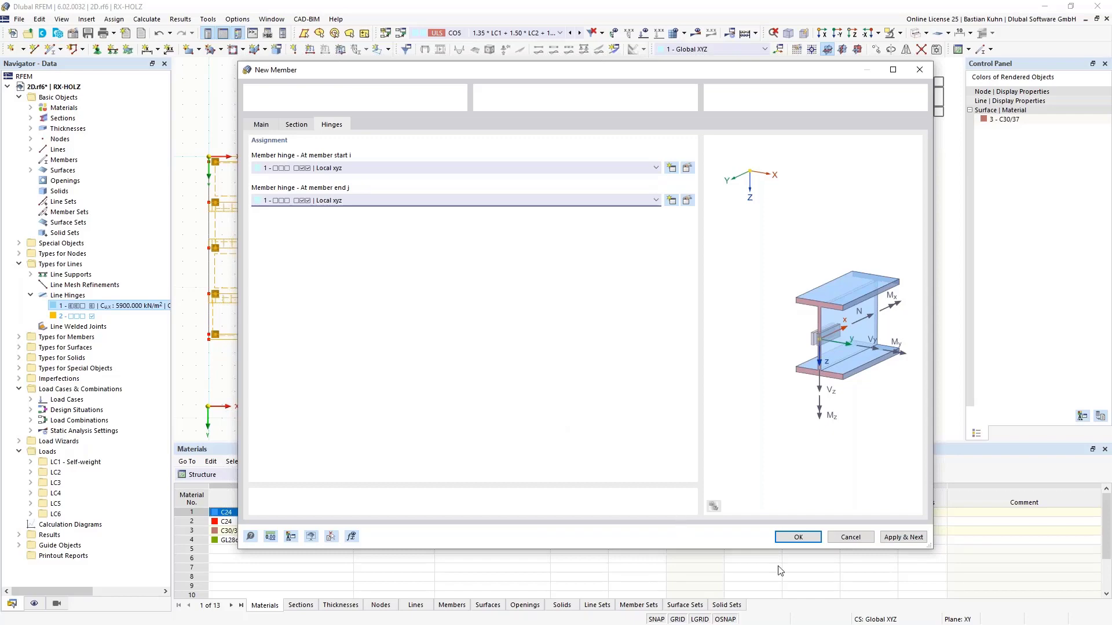
left_click(798, 536)
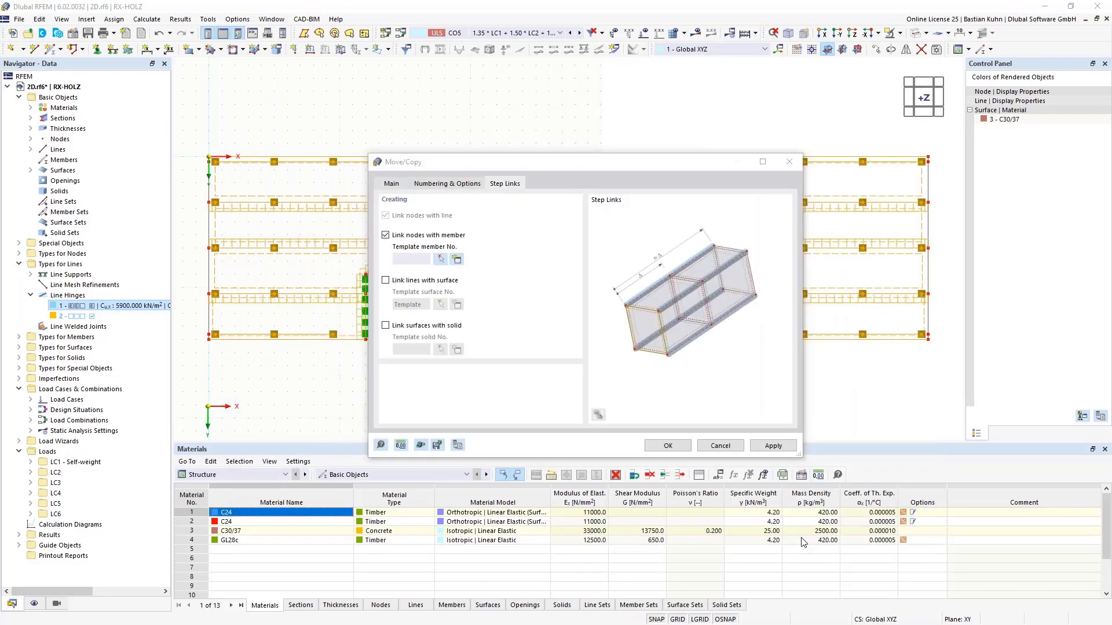
left_click(668, 446)
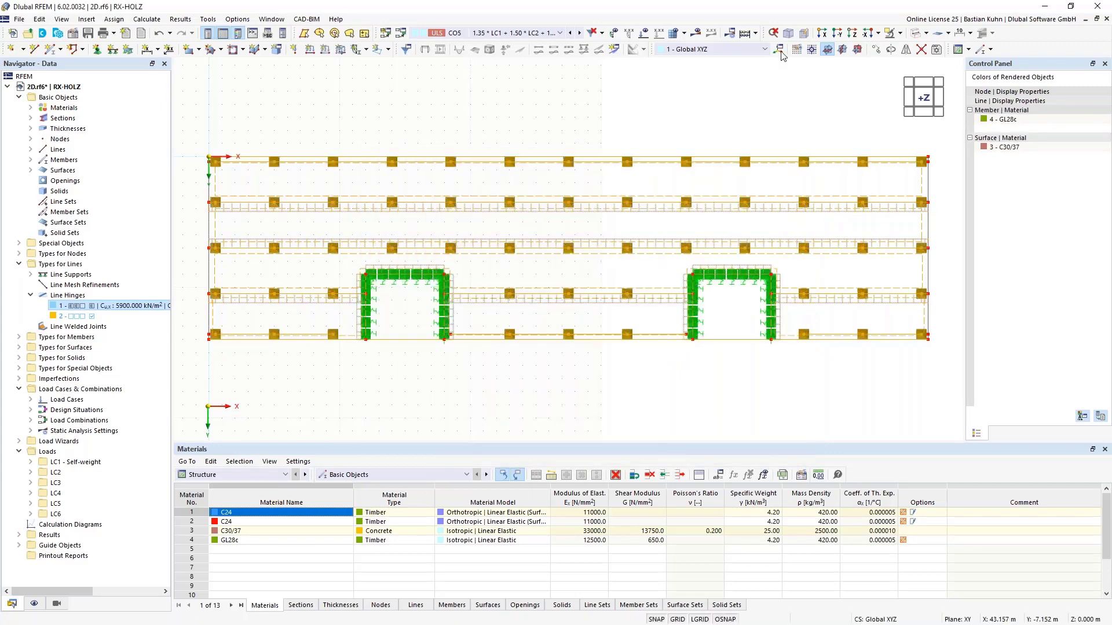
Step: Delete the concrete core walls projecting above the topmost timber slab
left_click(789, 33)
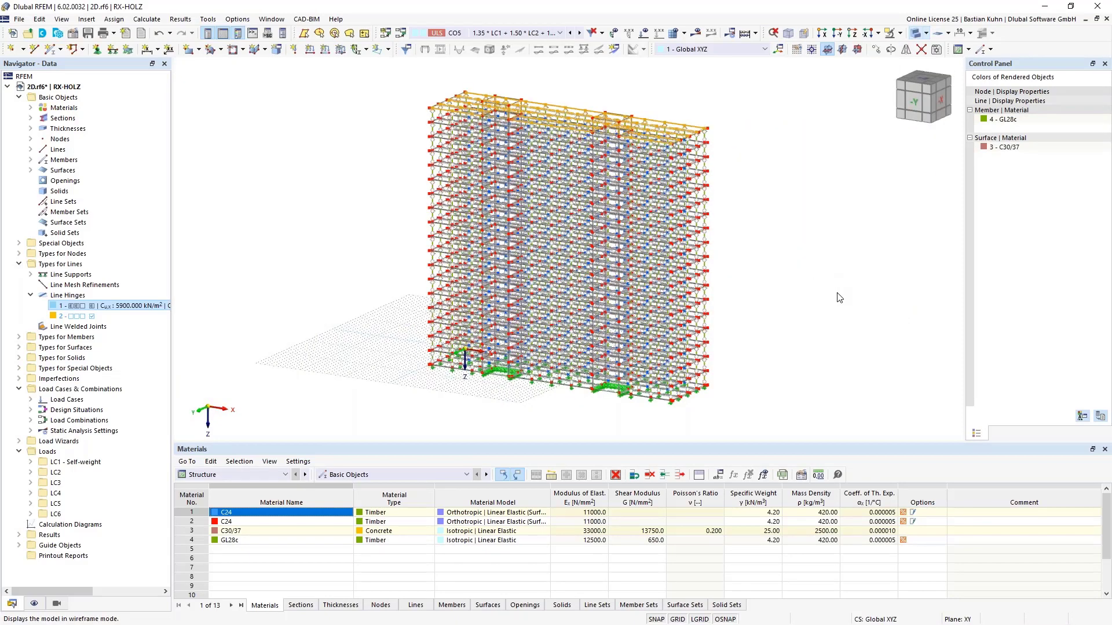
left_click(821, 356)
middle_click_drag(820, 355, 852, 350)
left_click_drag(433, 109, 623, 128)
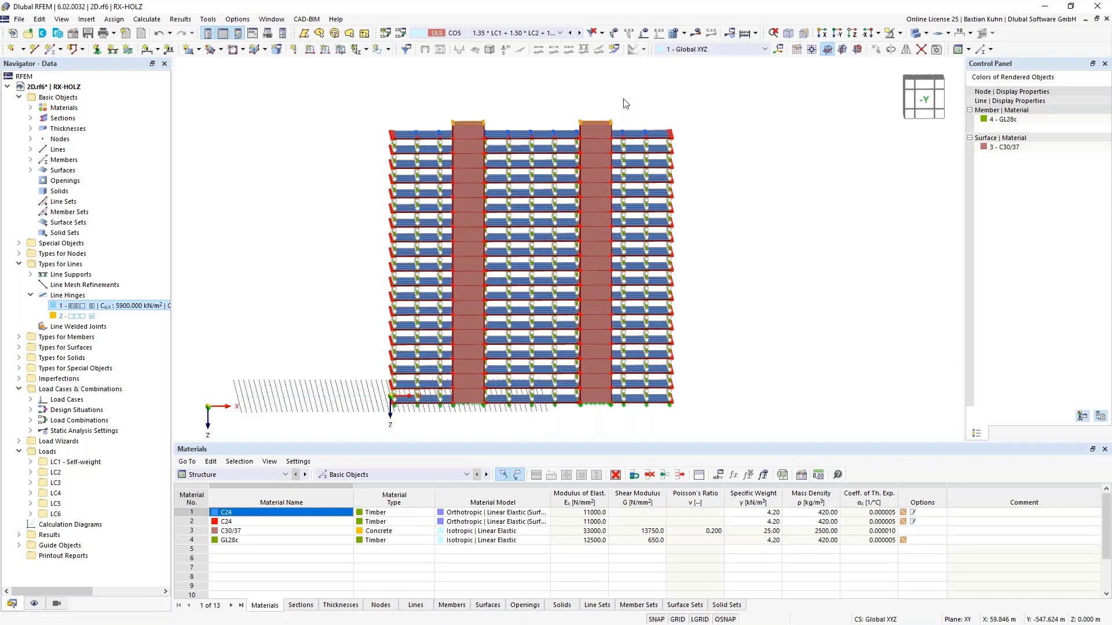
key("Delete")
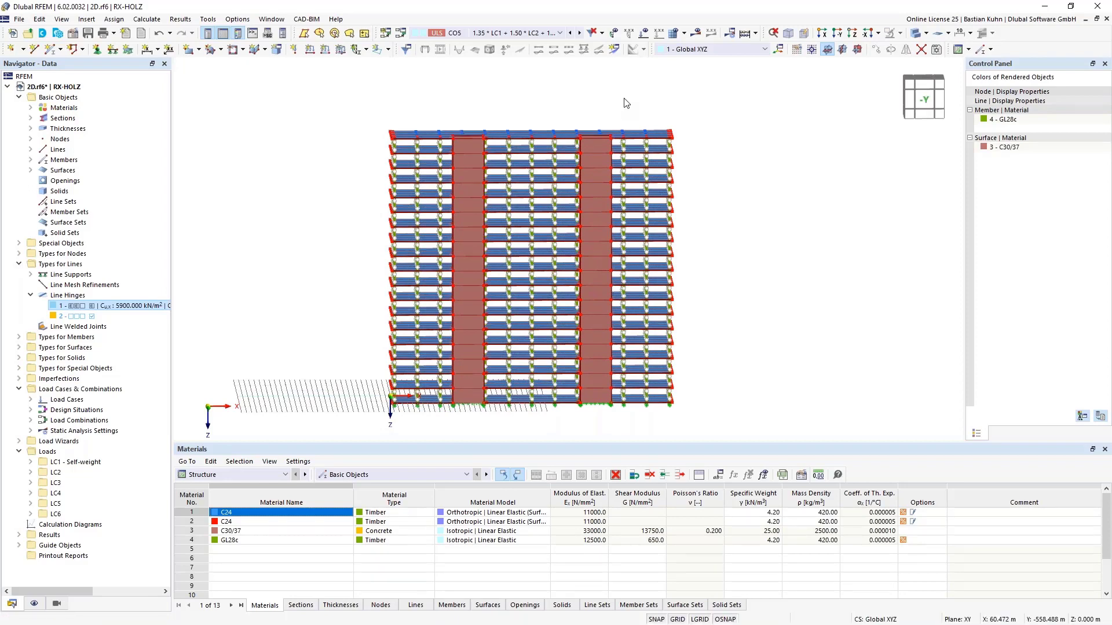
Step: In the reverse Y-direction view, remove the nodal support assignments from all storeys above the base level
middle_click_drag(736, 333, 658, 220, "ctrl")
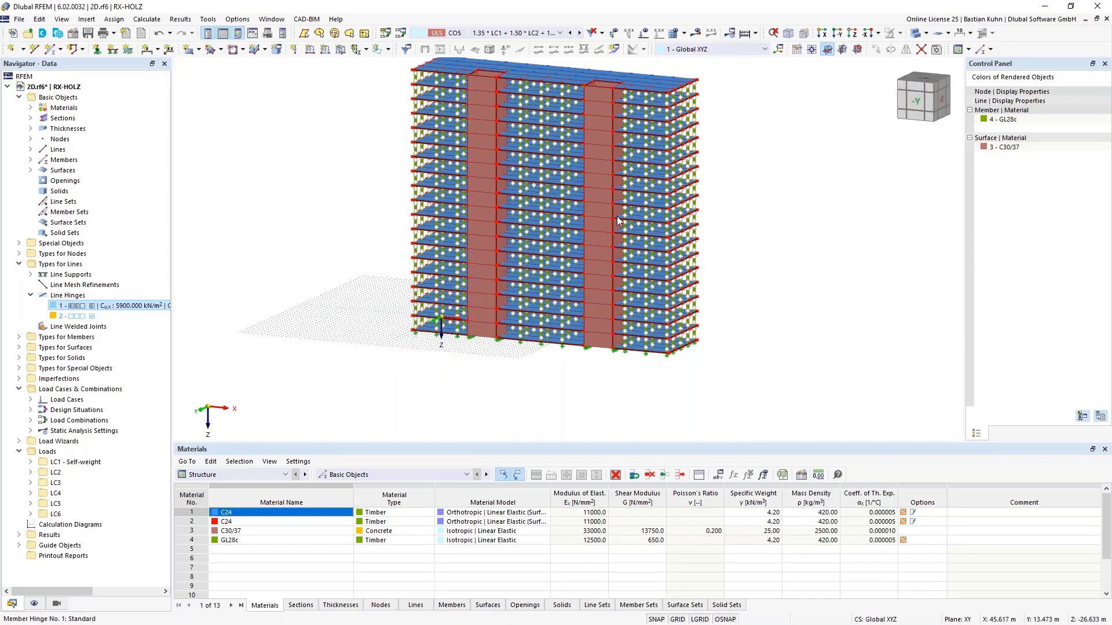
scroll(619, 220, "up", 3)
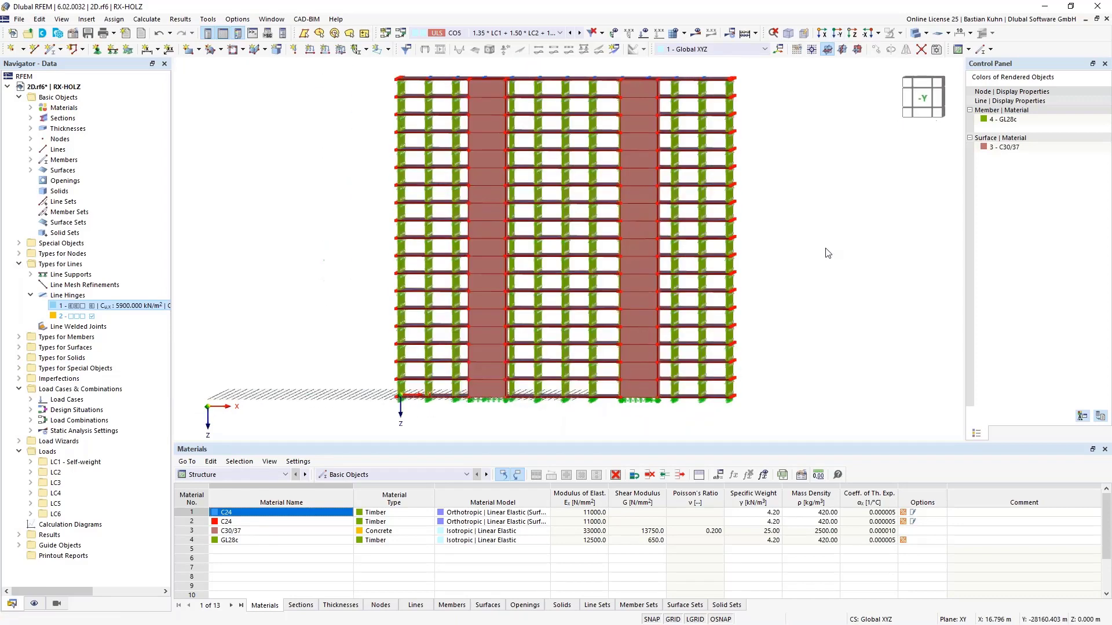
left_click_drag(385, 81, 747, 395)
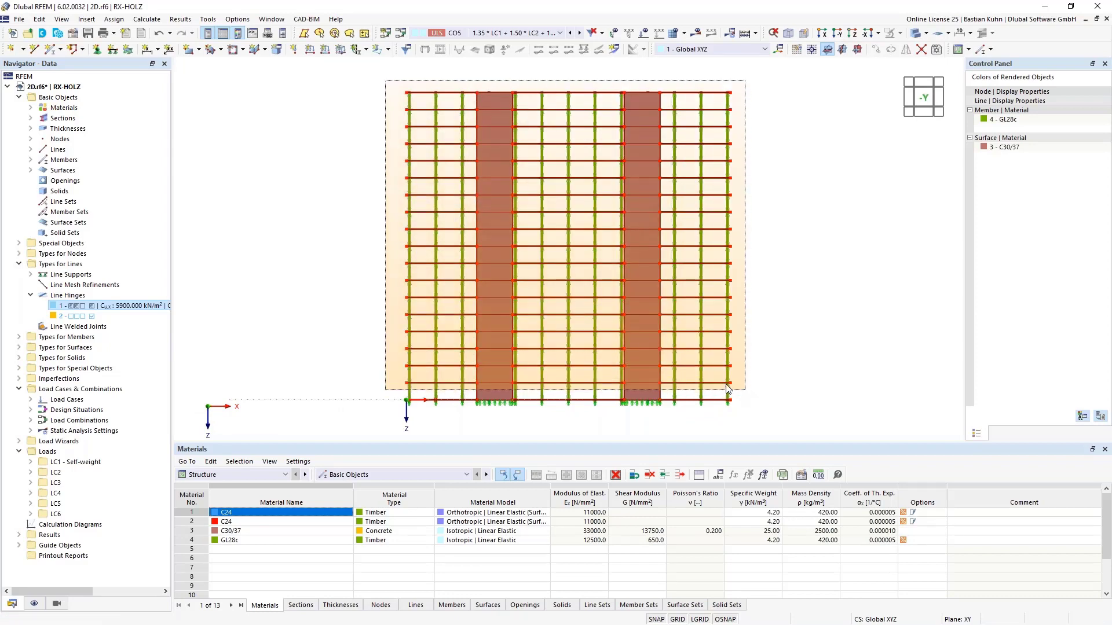
left_click_drag(728, 388, 728, 389)
right_click(728, 388)
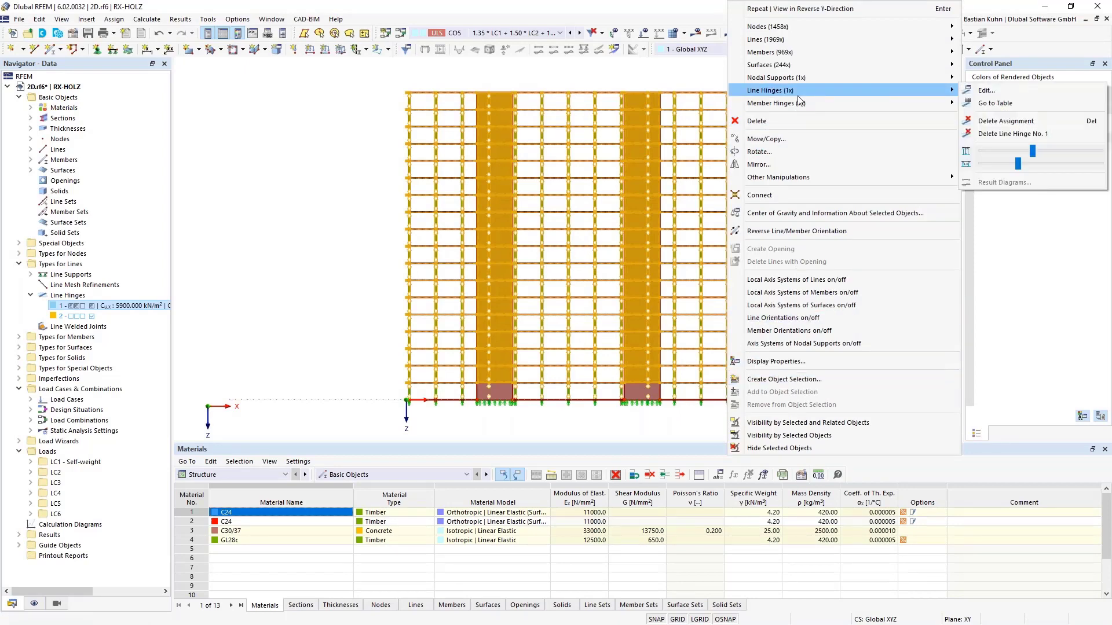
mouse_move(792, 81)
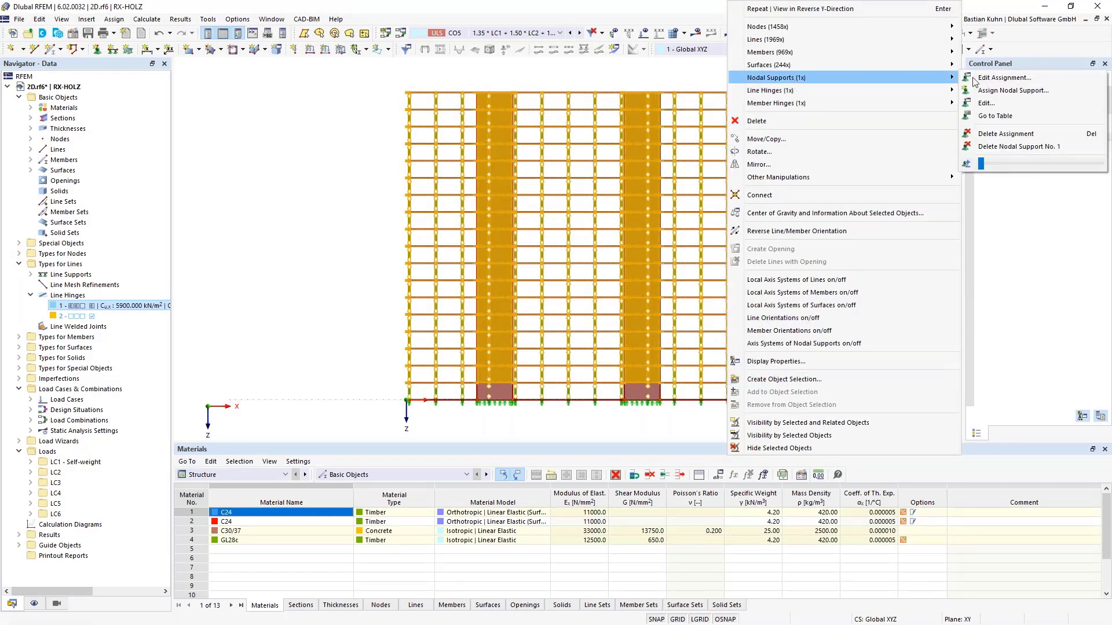
left_click(1010, 135)
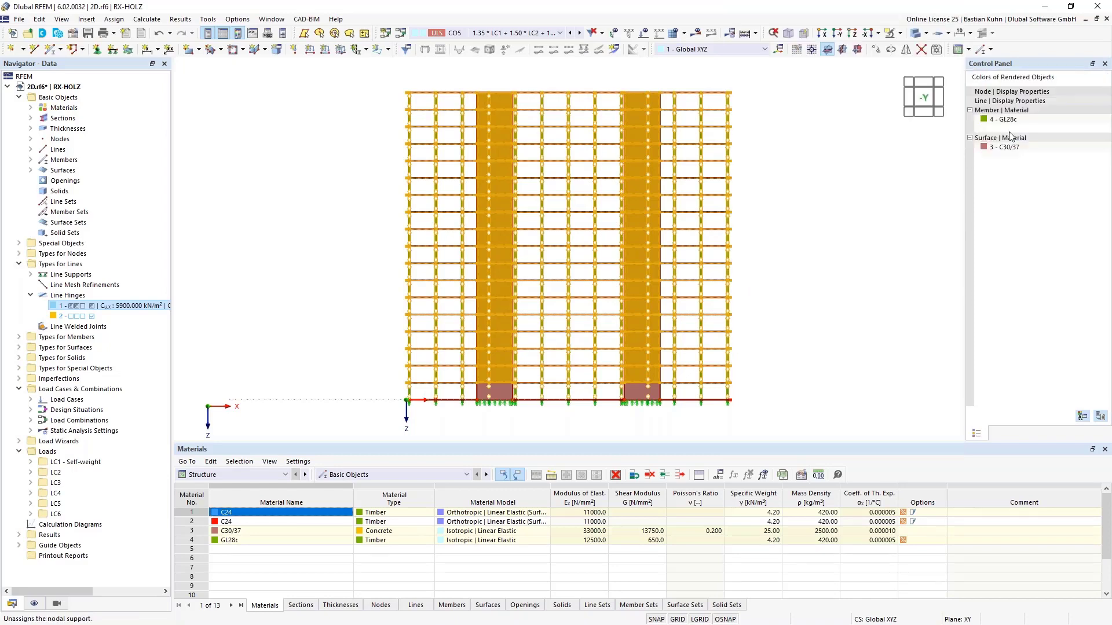
left_click(811, 341)
Step: Select the base level and change its hinged nodal supports to Fixed
middle_click_drag(722, 431, 731, 383, "ctrl")
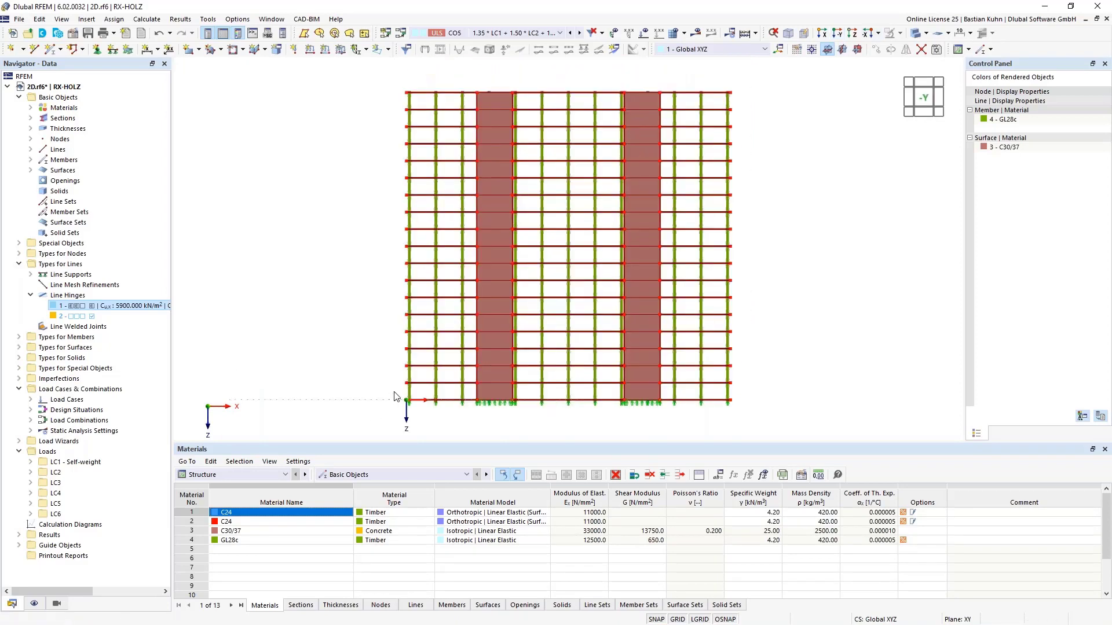
left_click_drag(393, 392, 746, 421)
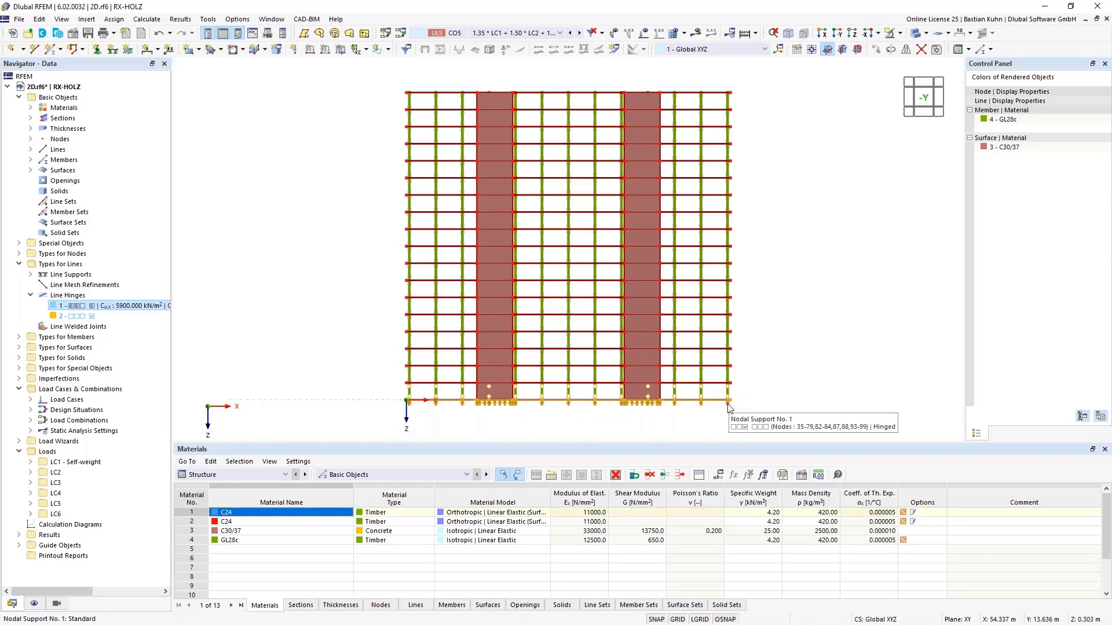
right_click(730, 408)
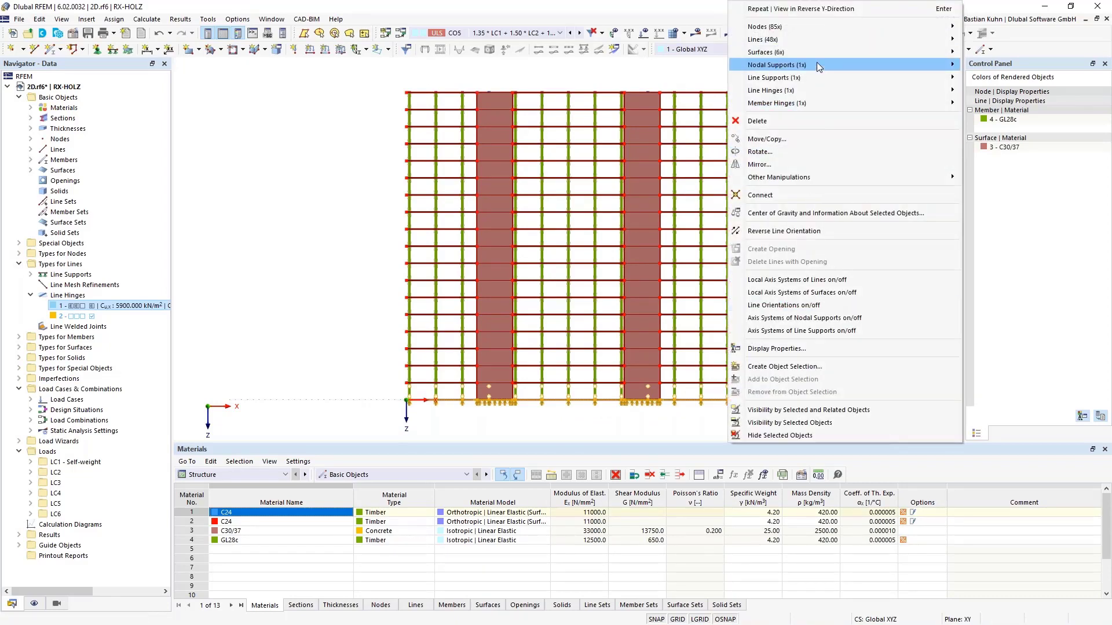
mouse_move(816, 62)
left_click(995, 68)
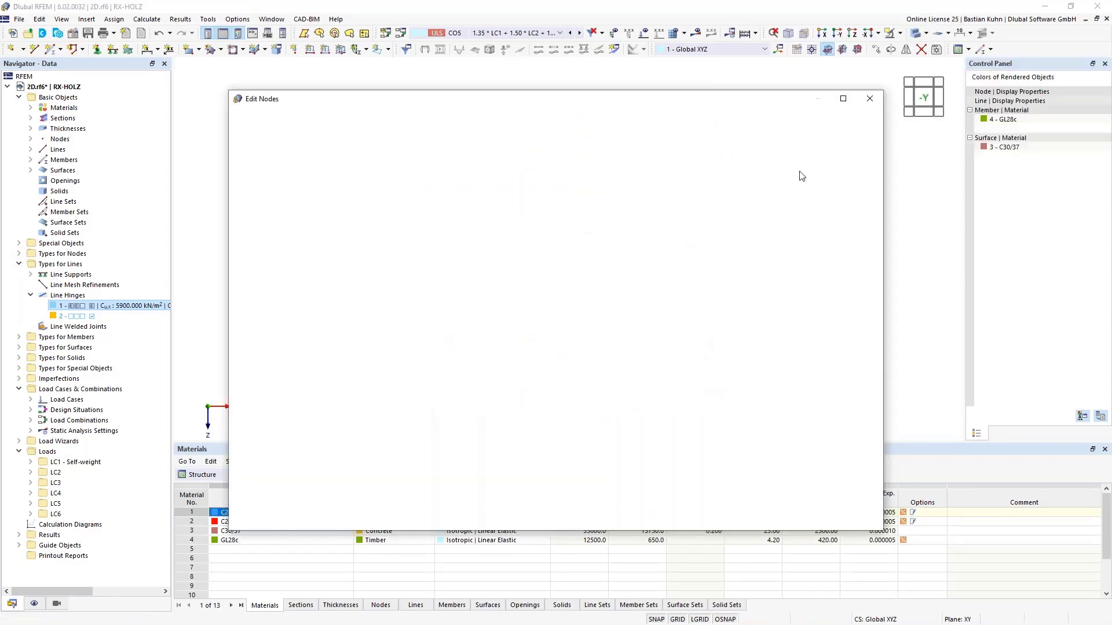
left_click(502, 198)
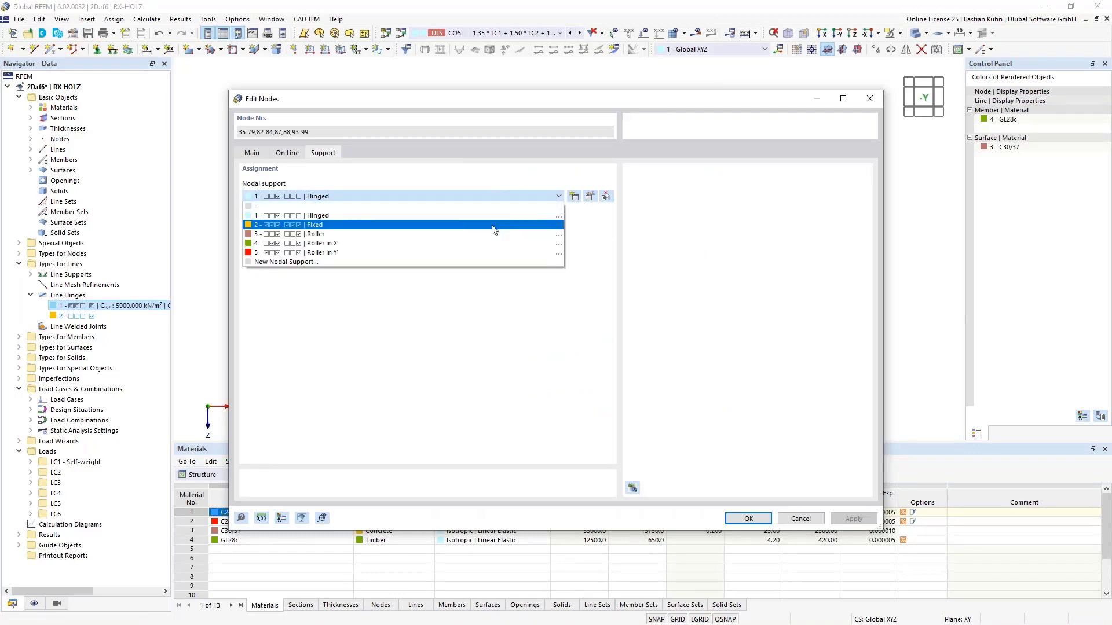
left_click(497, 225)
left_click(733, 520)
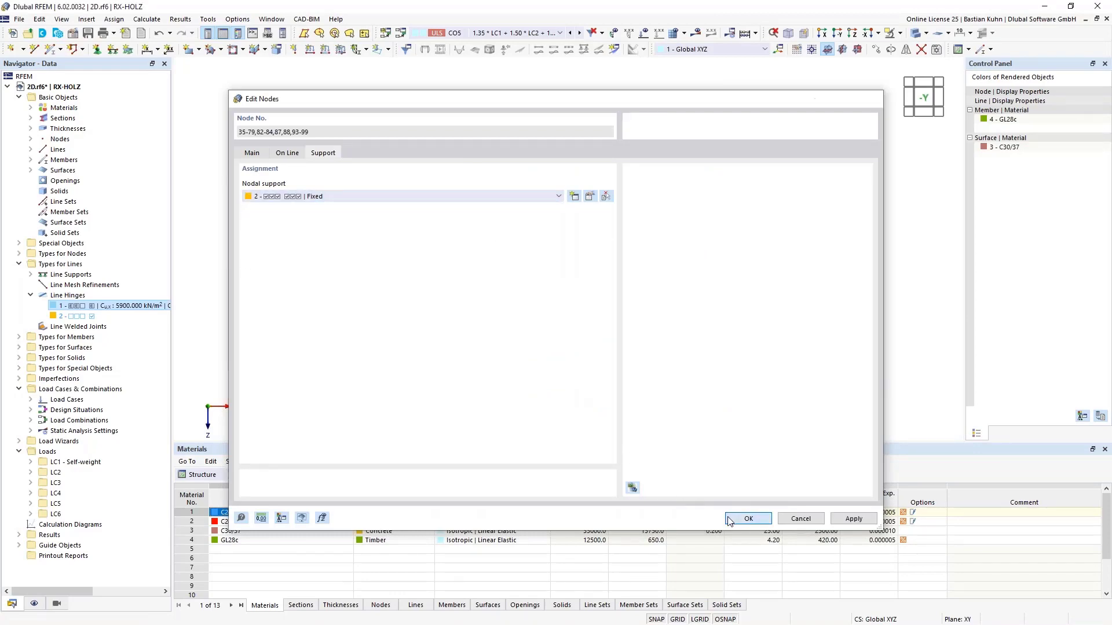
Step: Display the model in transparent mode and enlarge the symbols of the base-level nodal supports
scroll(706, 416, "up", 4)
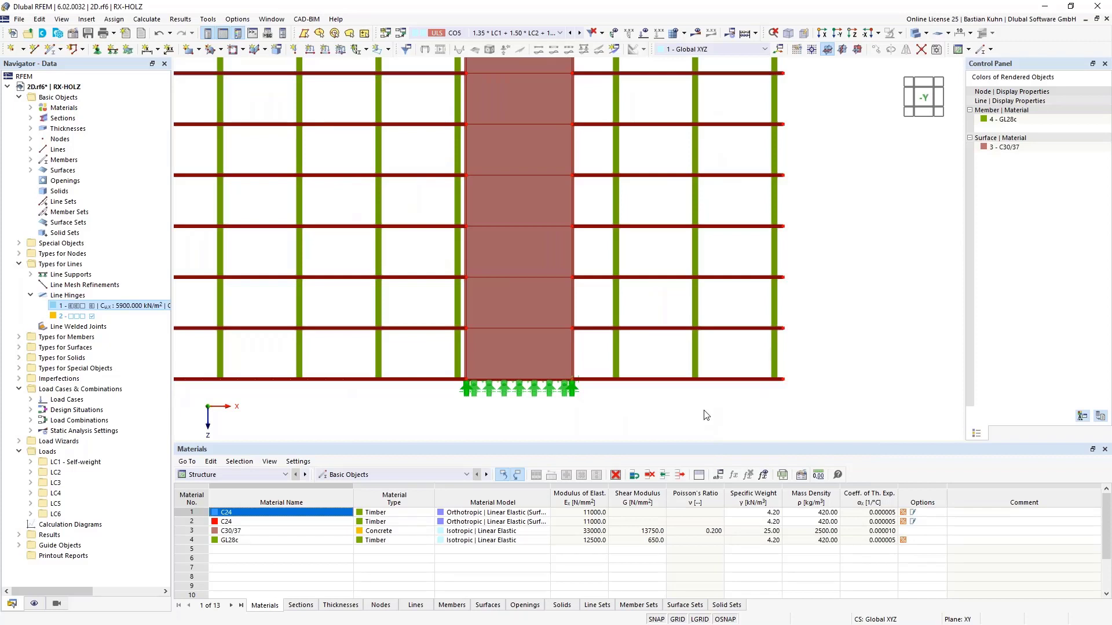
left_click(915, 33)
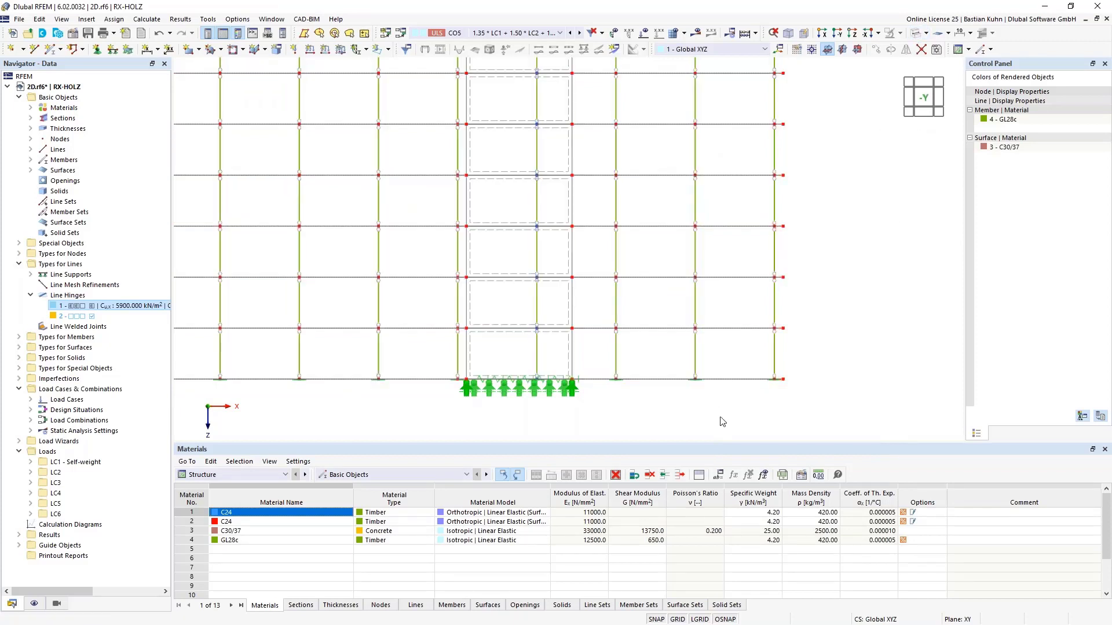
scroll(695, 387, "up", 3)
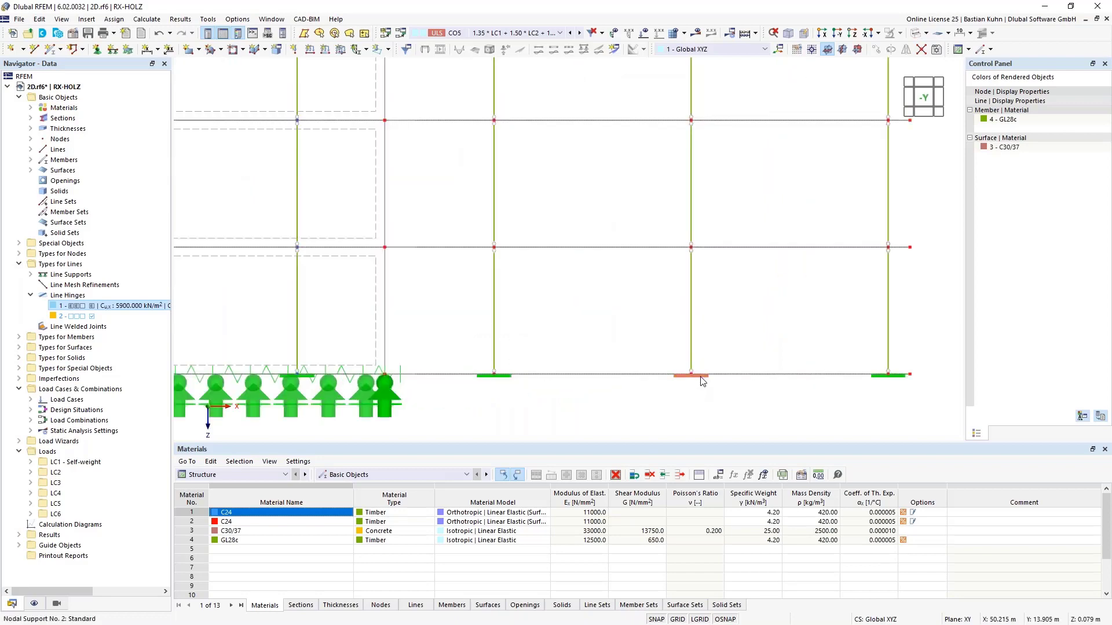
right_click(704, 381)
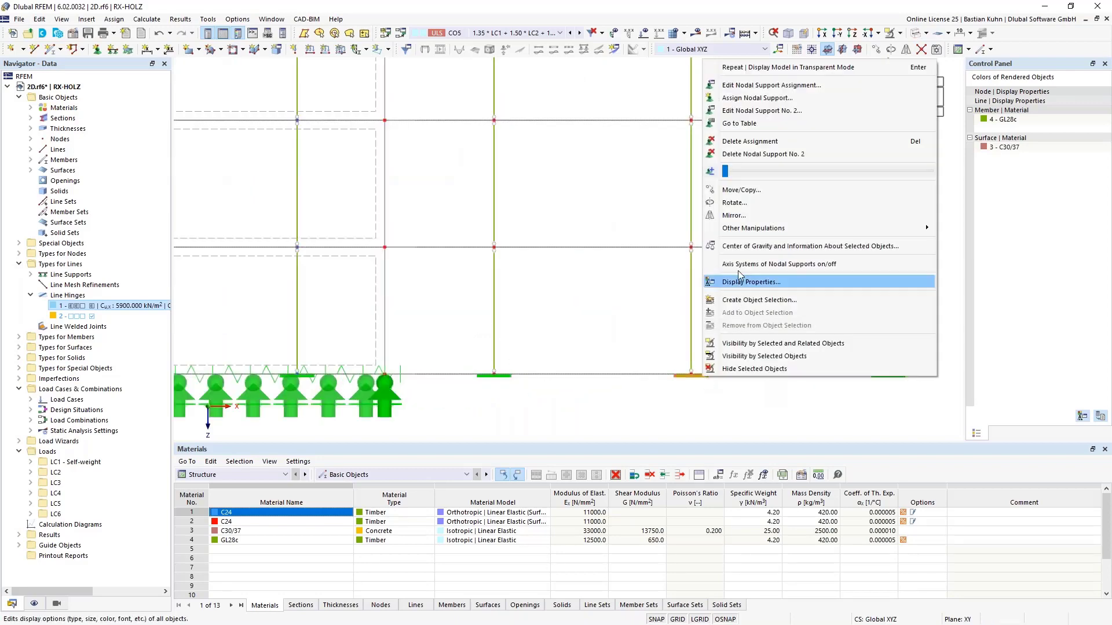
left_click_drag(734, 174, 768, 179)
left_click(656, 403)
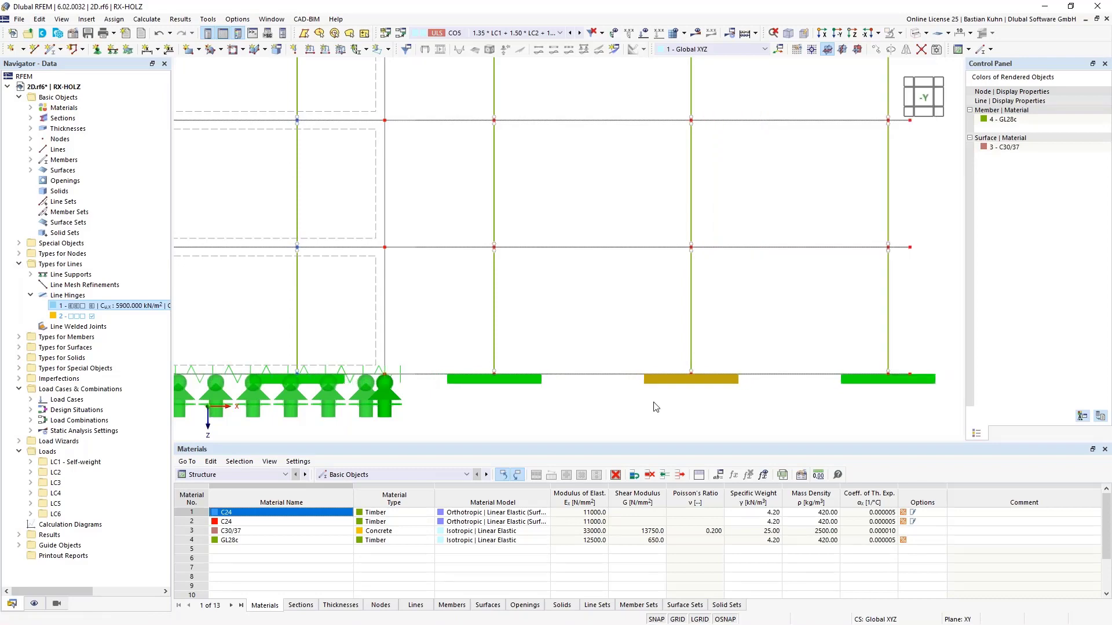
scroll(648, 416, "down", 4)
middle_click_drag(625, 416, 536, 335)
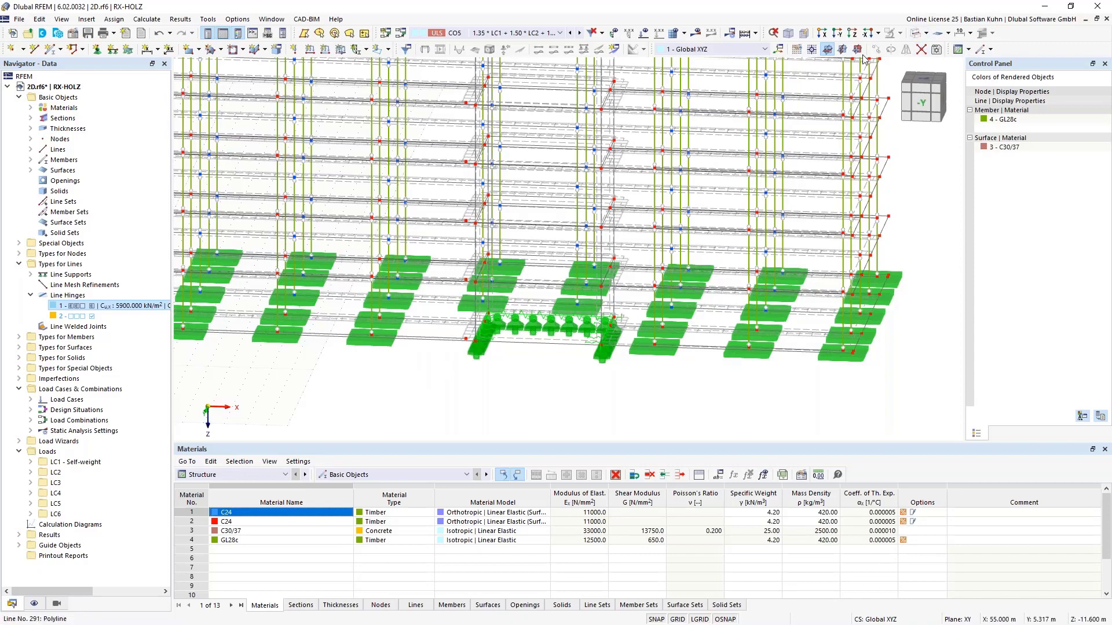
Step: In the reverse Y-direction view, select the base level and delete only its floor surfaces
left_click(837, 33)
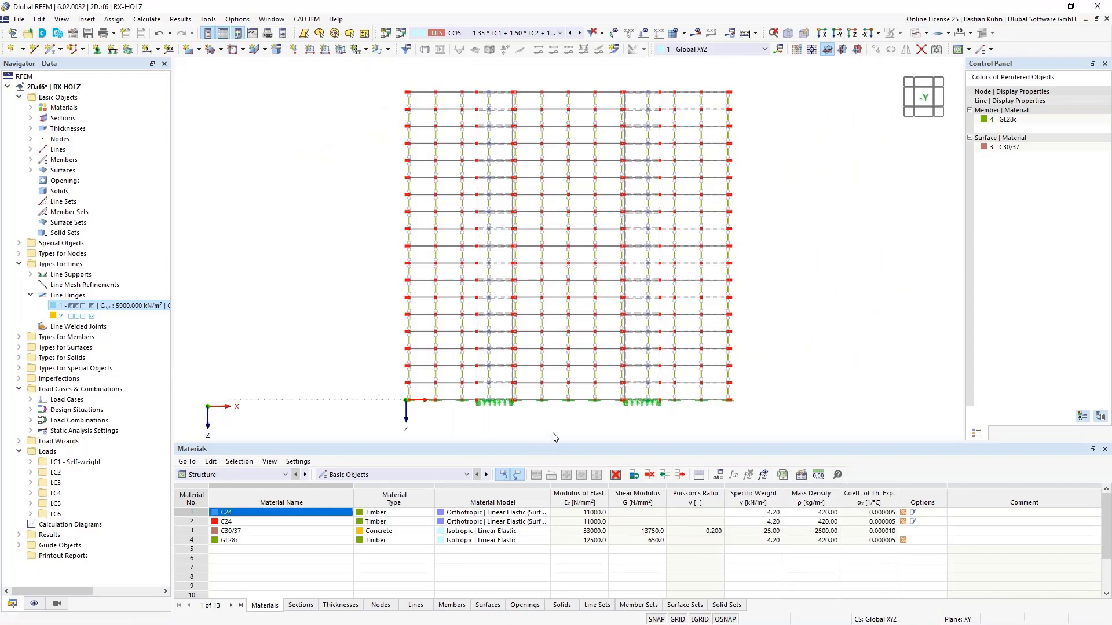
middle_click_drag(555, 401, 550, 345)
left_click_drag(743, 365, 720, 372)
left_click(371, 336)
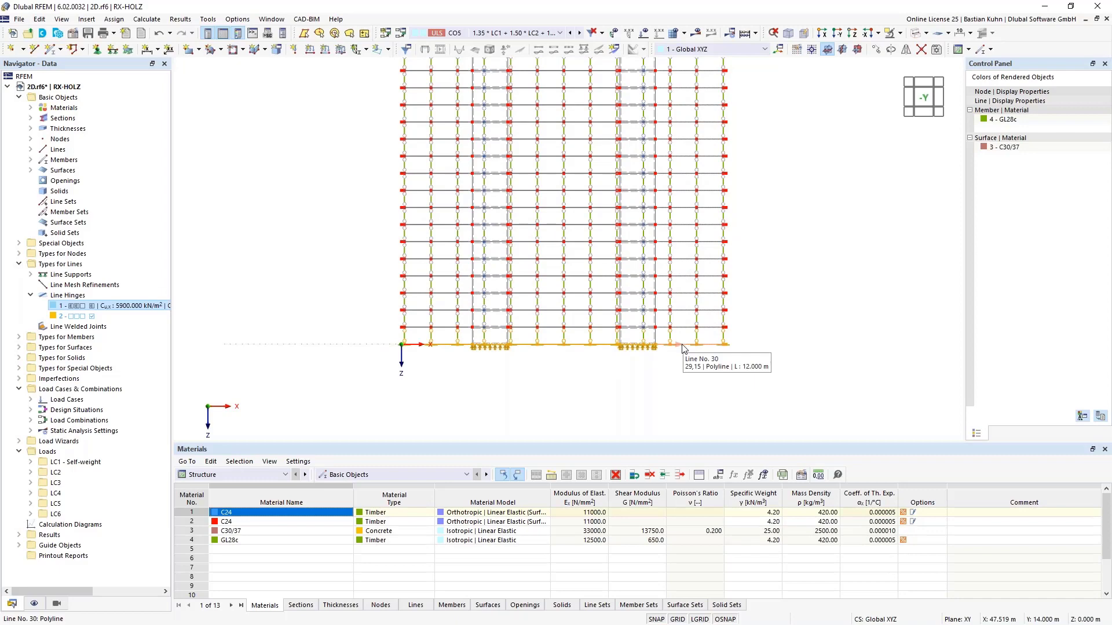
right_click(683, 348)
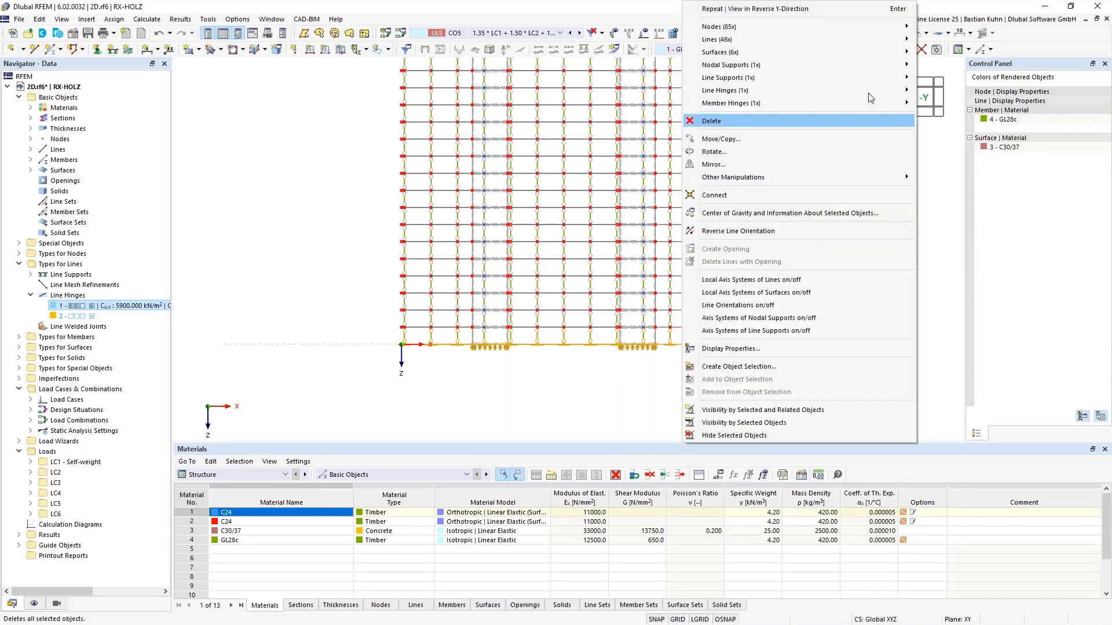
mouse_move(868, 50)
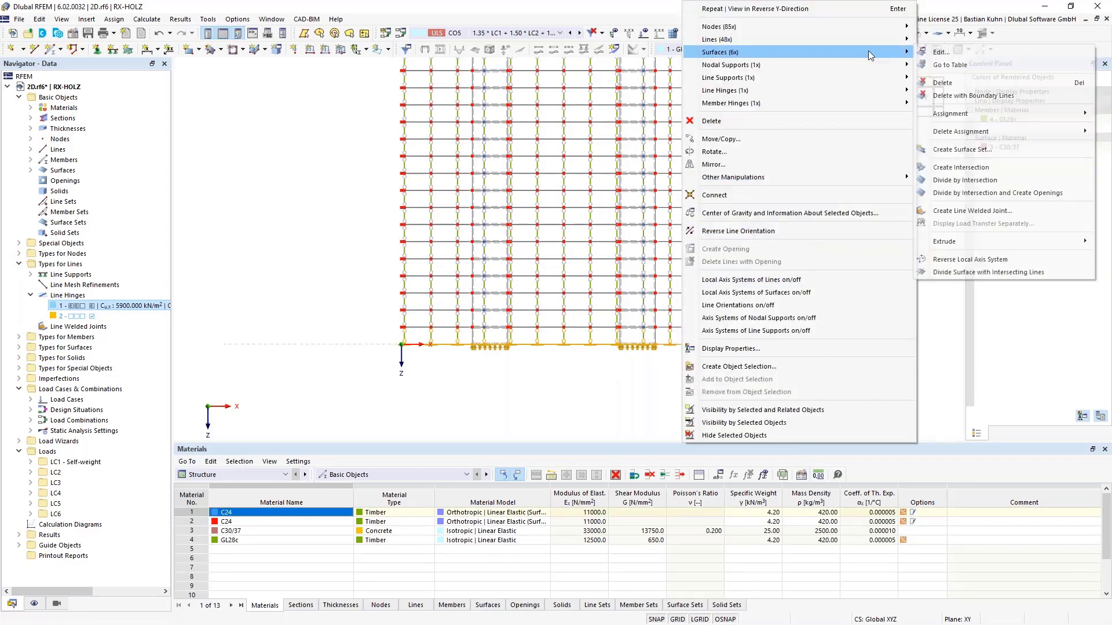
left_click(971, 88)
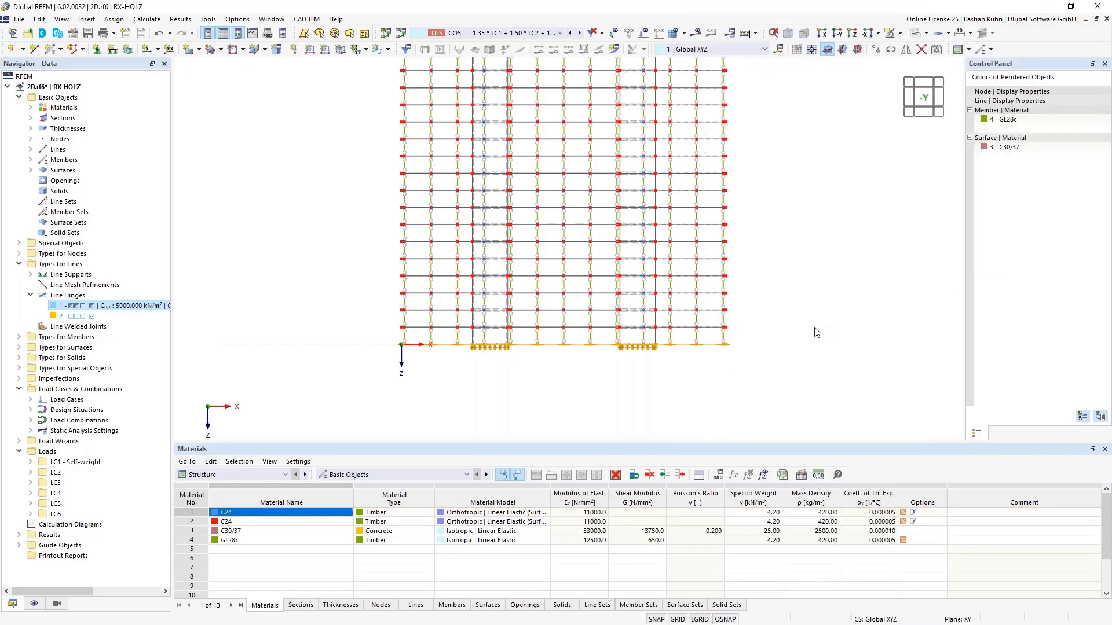
Step: Show the loads of load case LC6 in a 3D view and examine them on the lower storeys
middle_click_drag(802, 313, 666, 244)
left_click(559, 33)
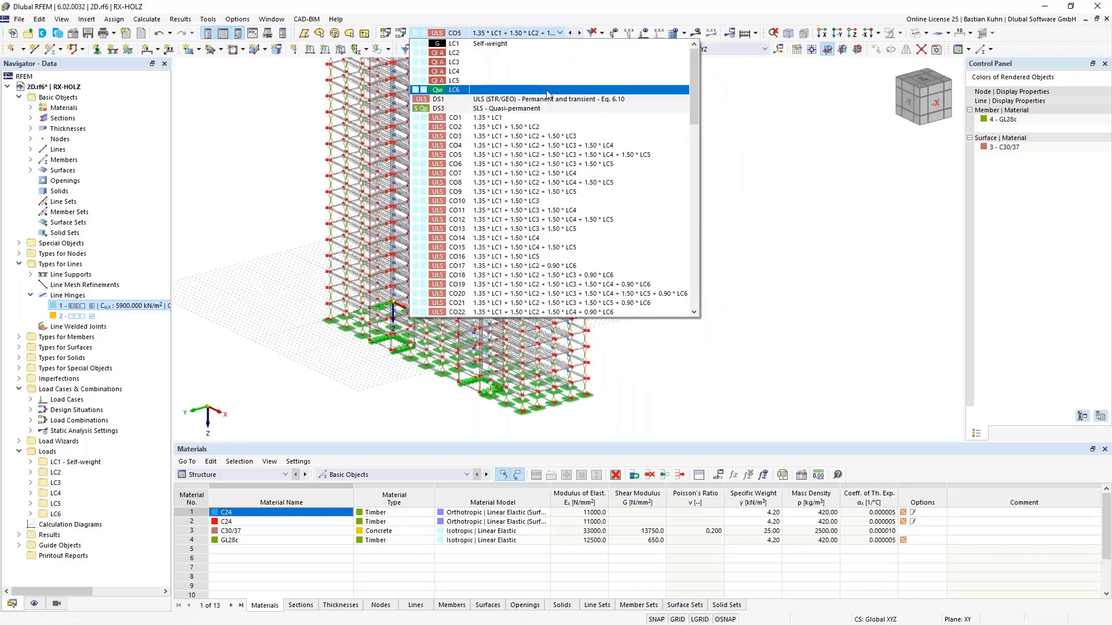
left_click(579, 101)
left_click(644, 33)
left_click(659, 33)
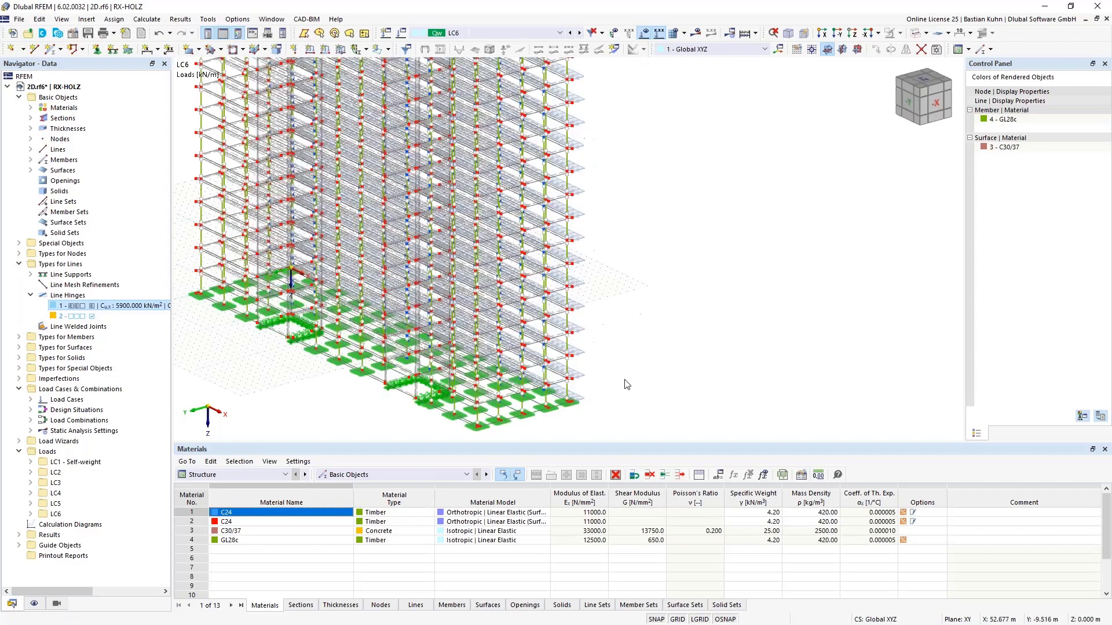
scroll(627, 381, "up", 3)
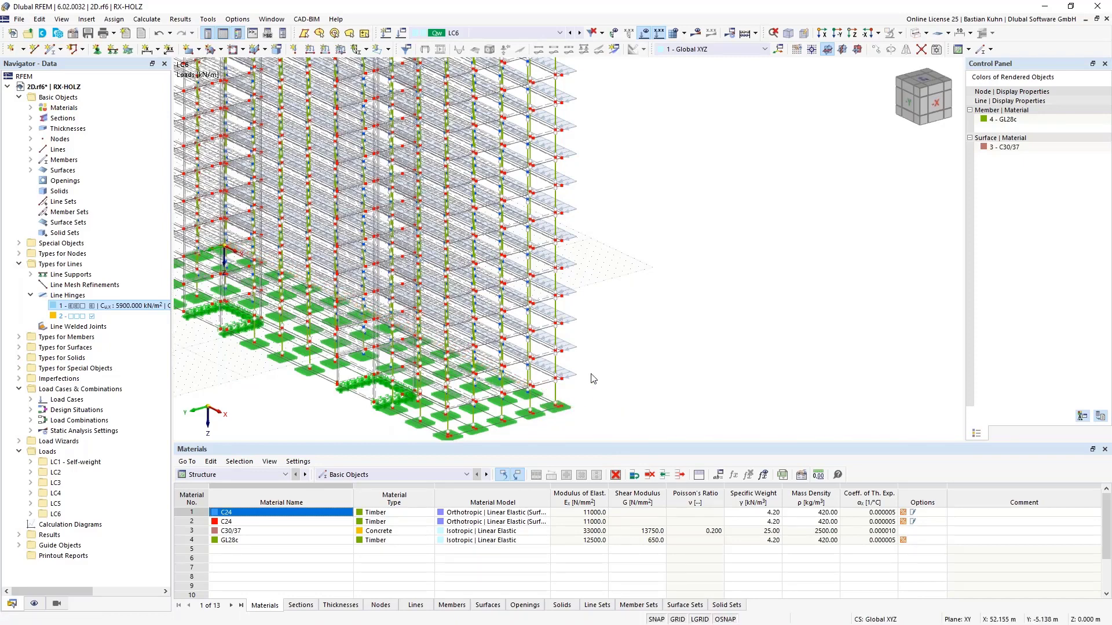
scroll(593, 374, "down", 3)
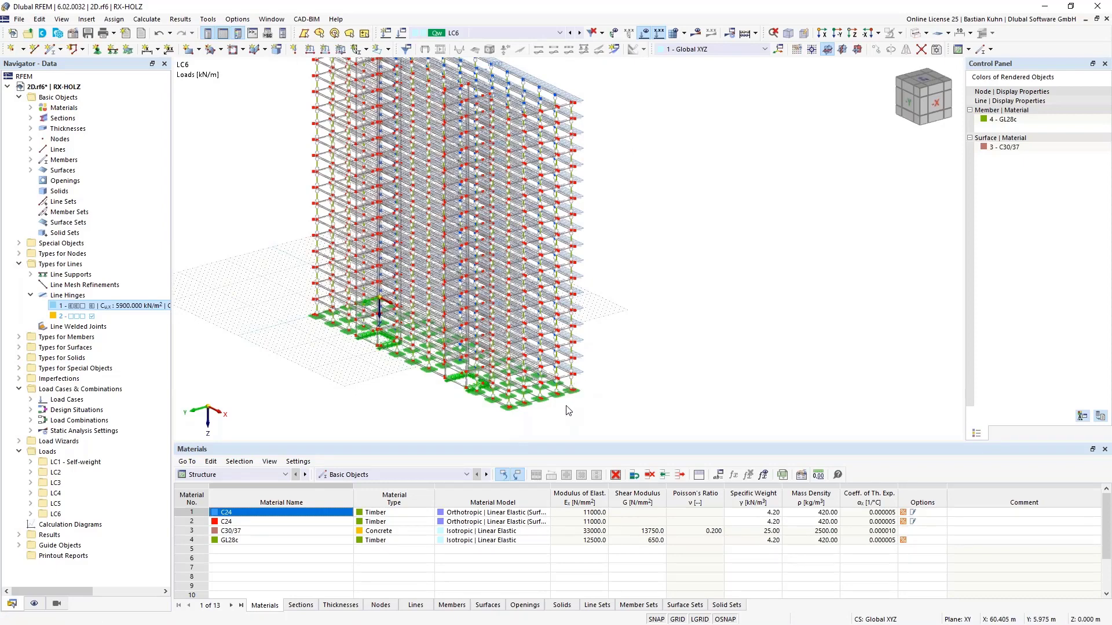
scroll(564, 390, "up", 5)
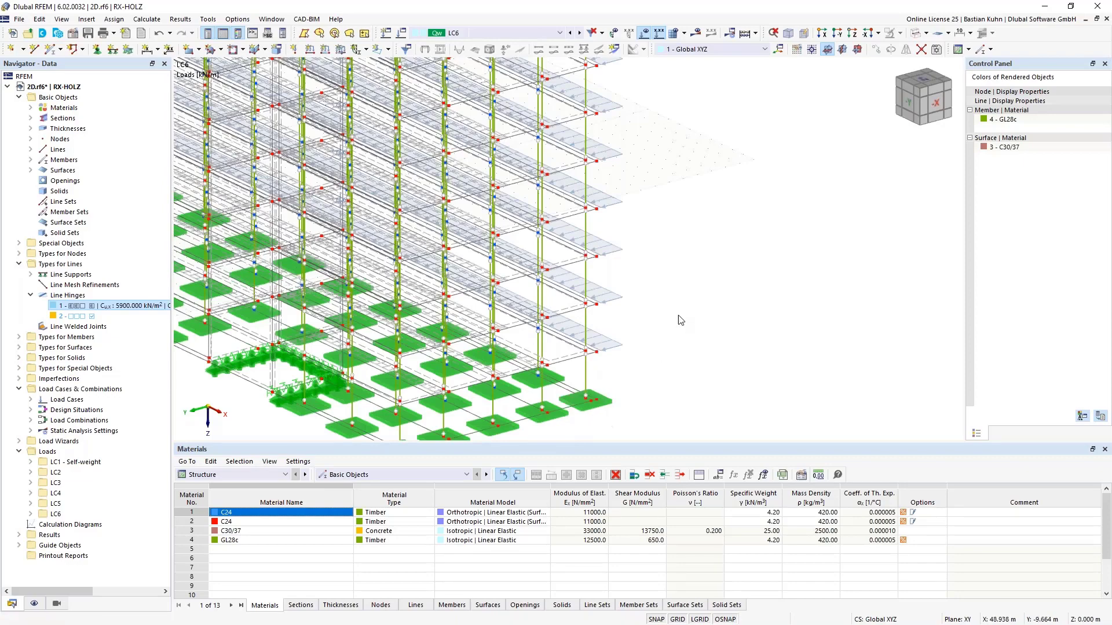
scroll(679, 317, "down", 8)
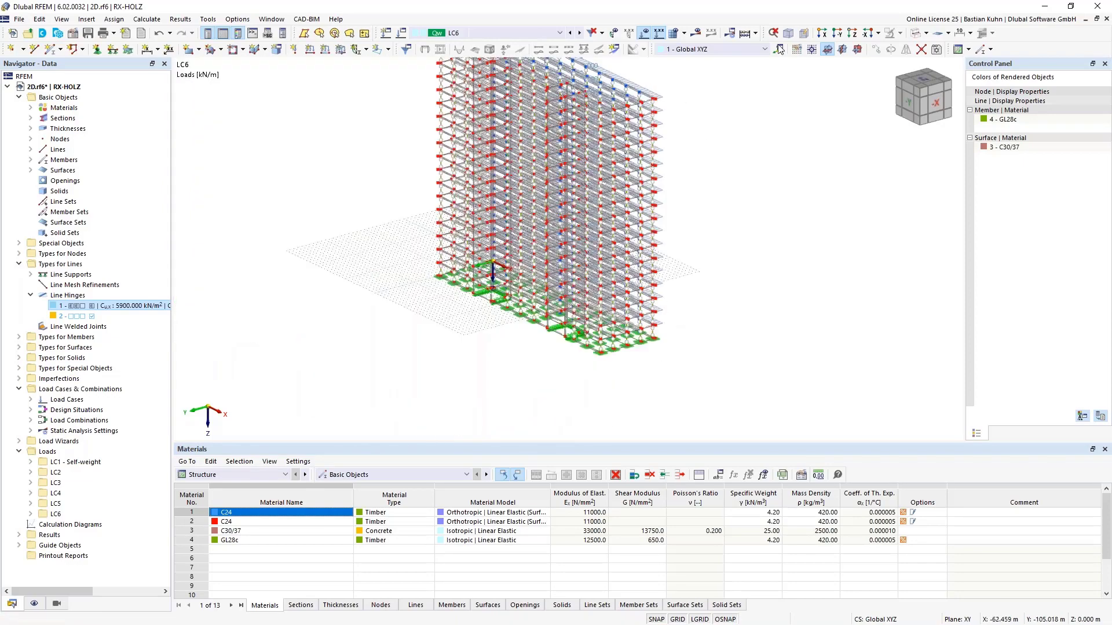
Step: In the reverse Y-direction view, select all ground-storey columns and open their member properties for editing
left_click(837, 33)
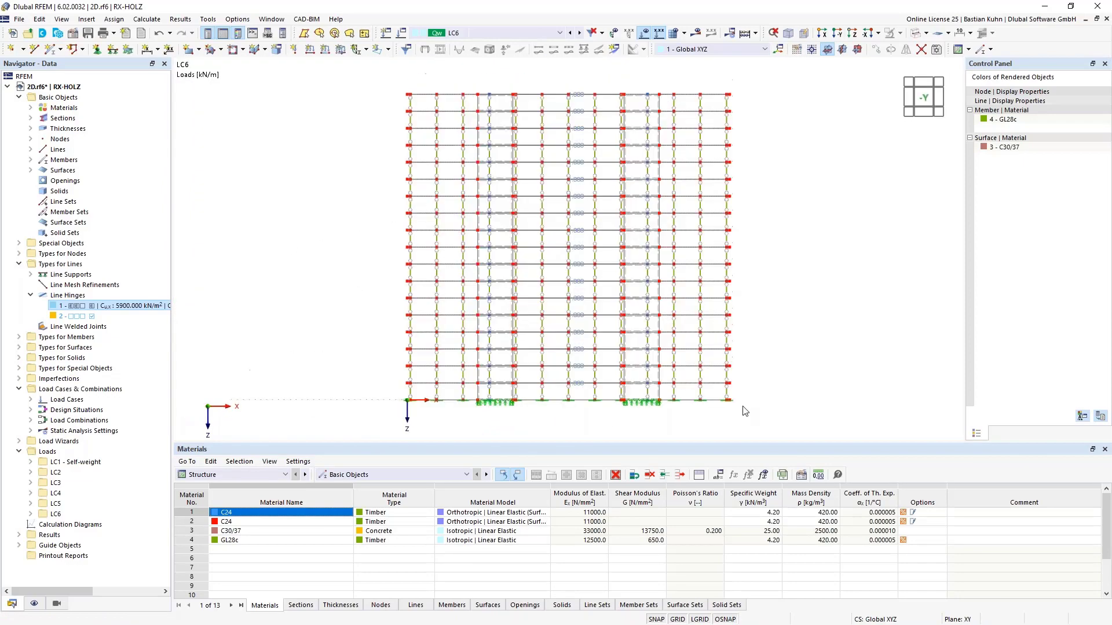
scroll(747, 398, "up", 3)
middle_click_drag(747, 398, 802, 360)
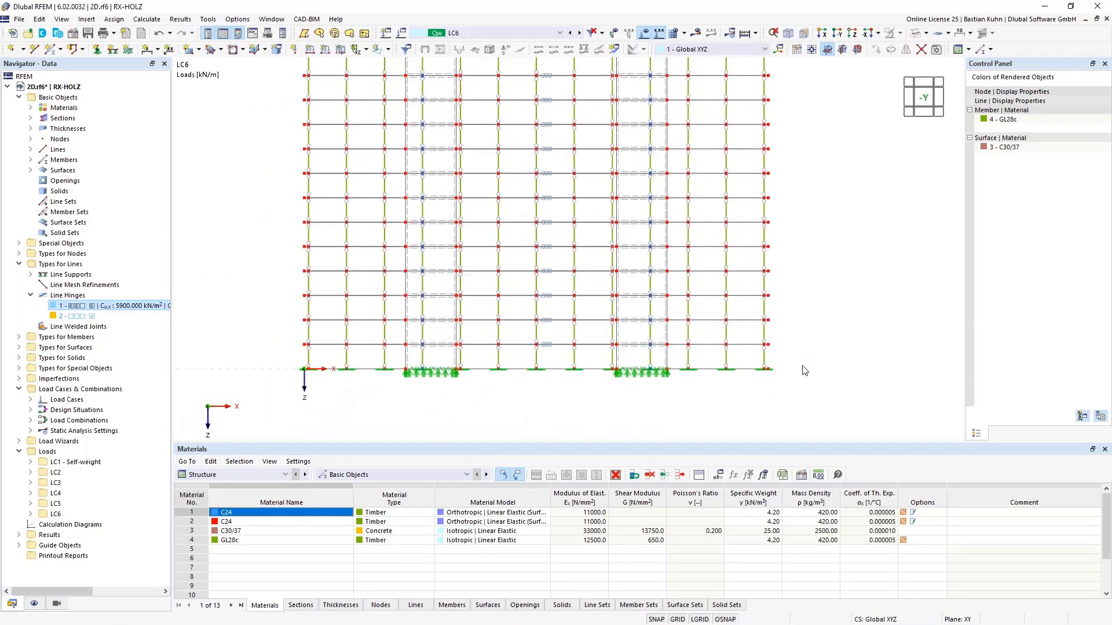
left_click_drag(802, 366, 195, 352)
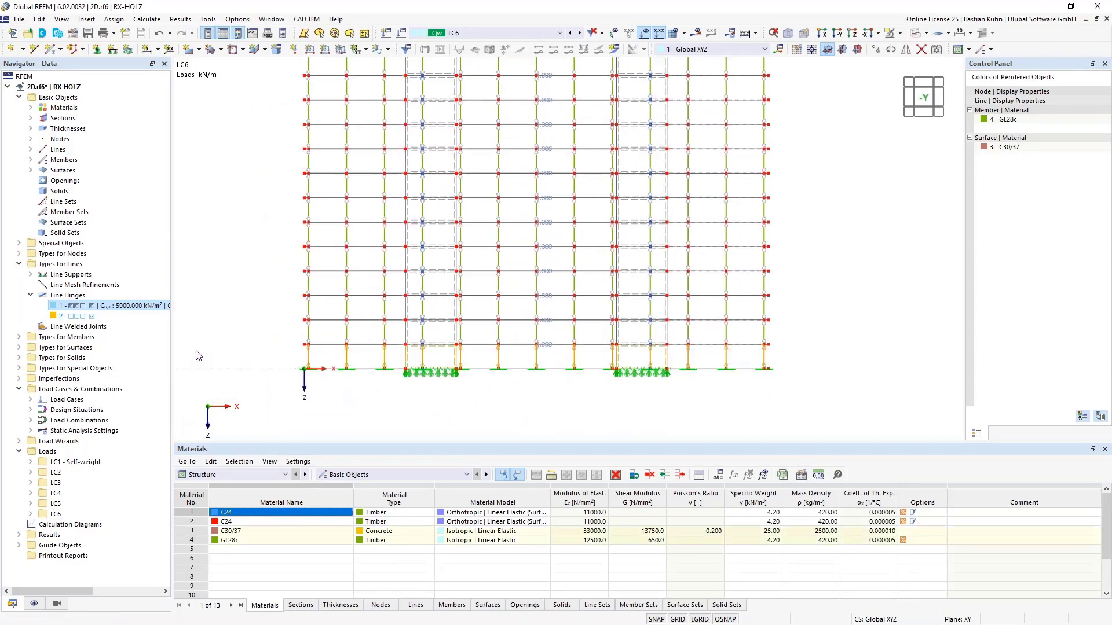
right_click(308, 362)
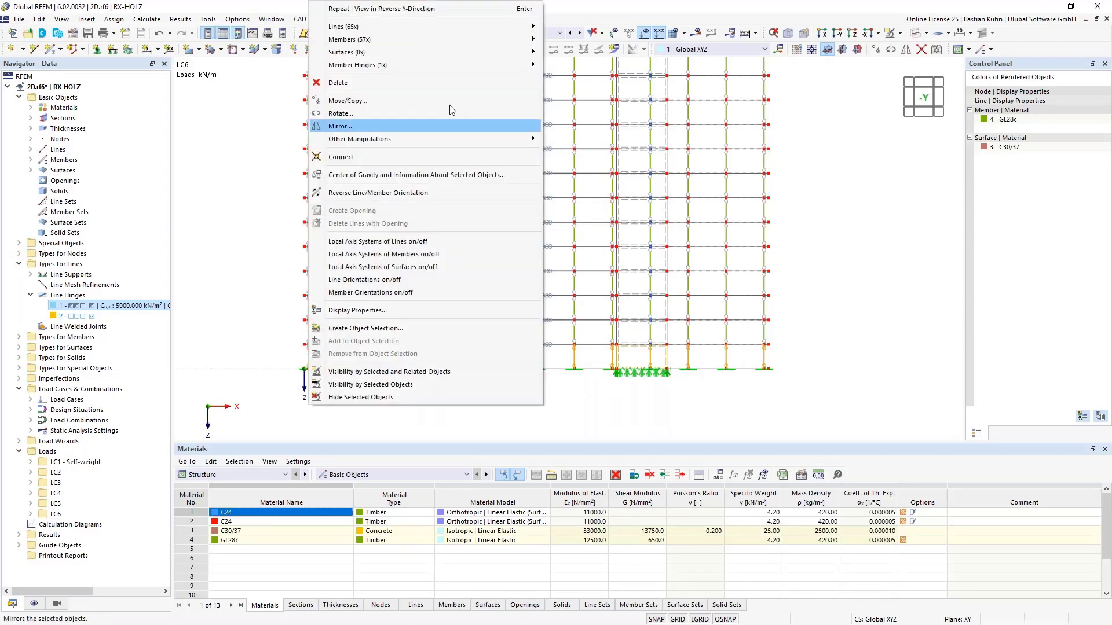
mouse_move(482, 42)
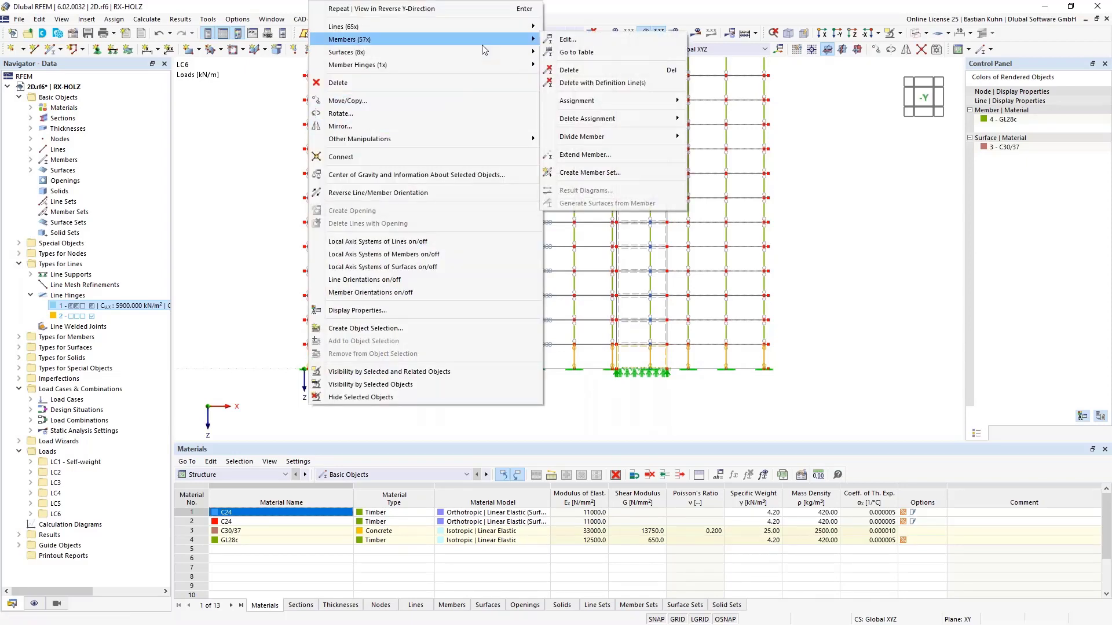
left_click(564, 40)
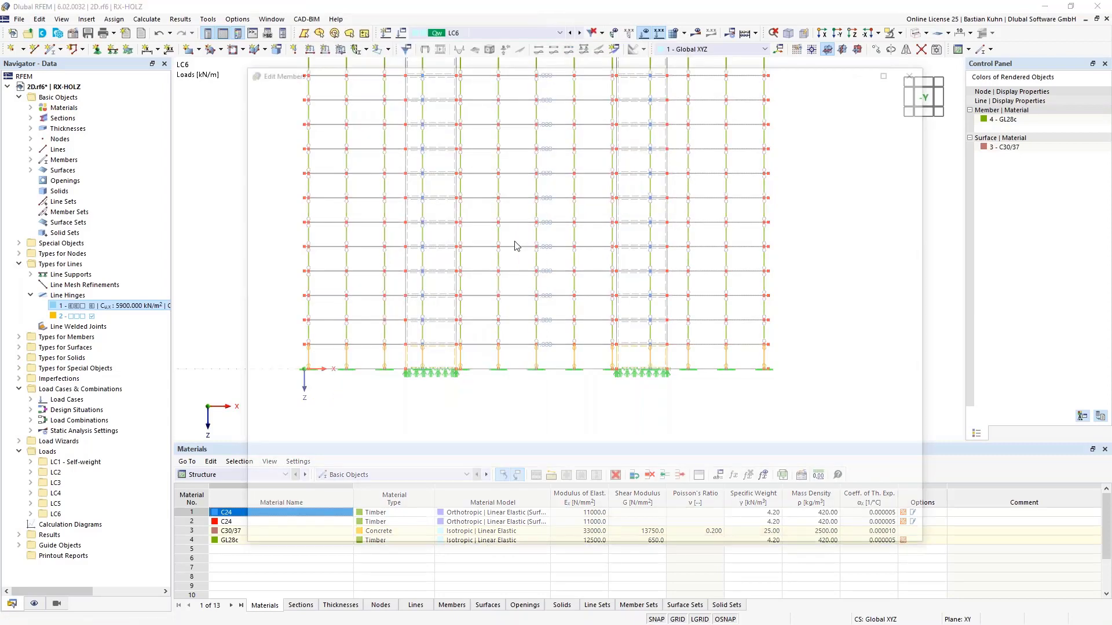
Step: Assign the ground-storey columns a new massive rectangular section R_M1 400/400 made of C30/37
left_click(303, 125)
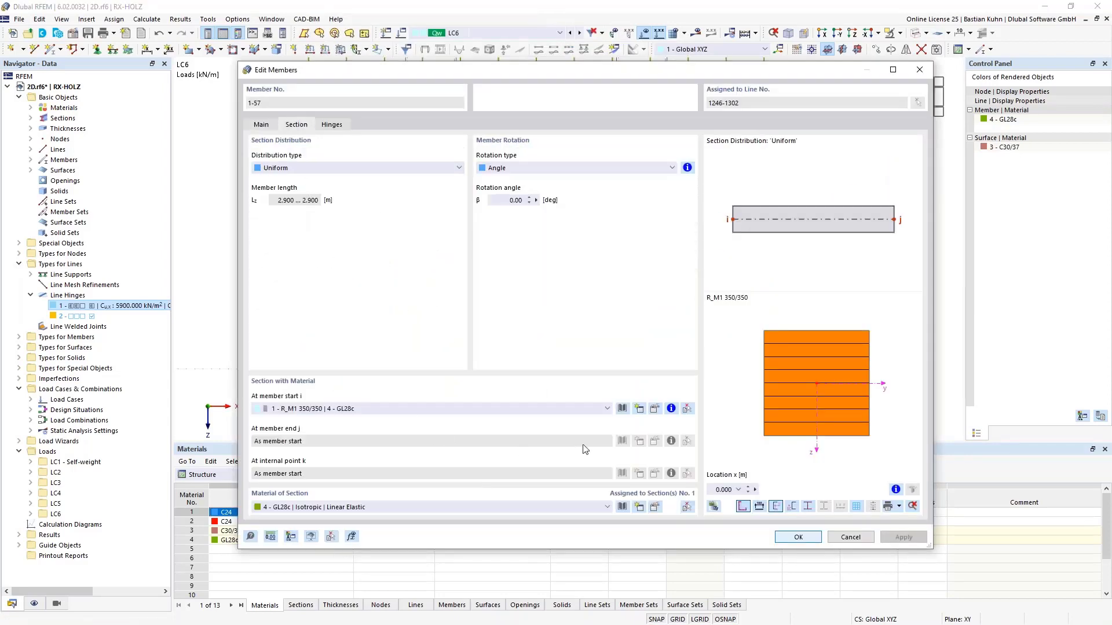
left_click(622, 408)
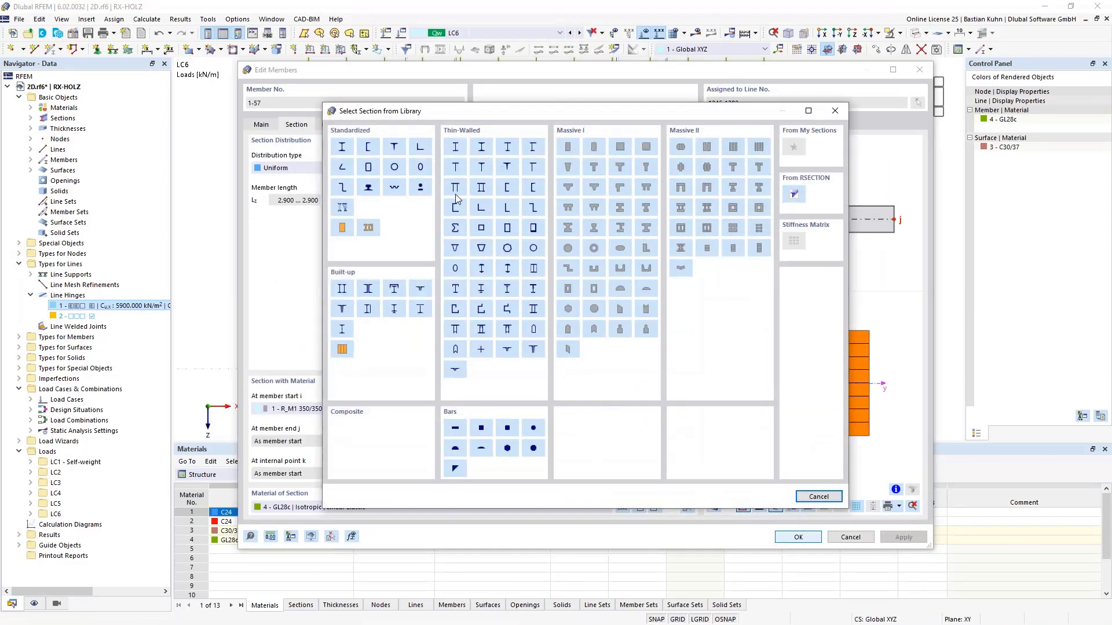
left_click(567, 152)
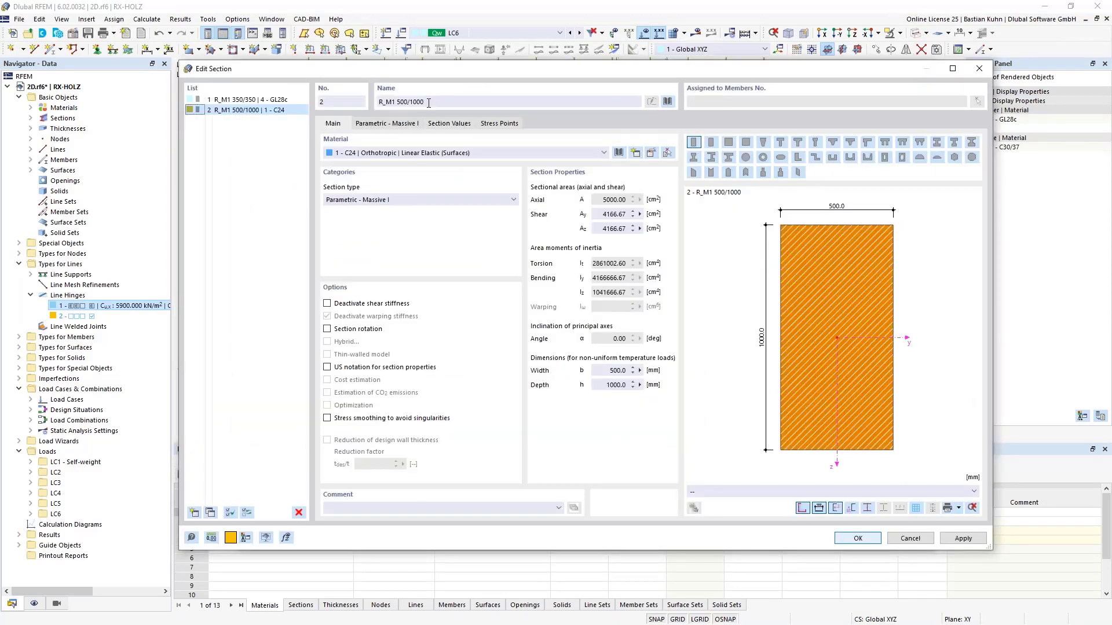
left_click_drag(429, 103, 396, 102)
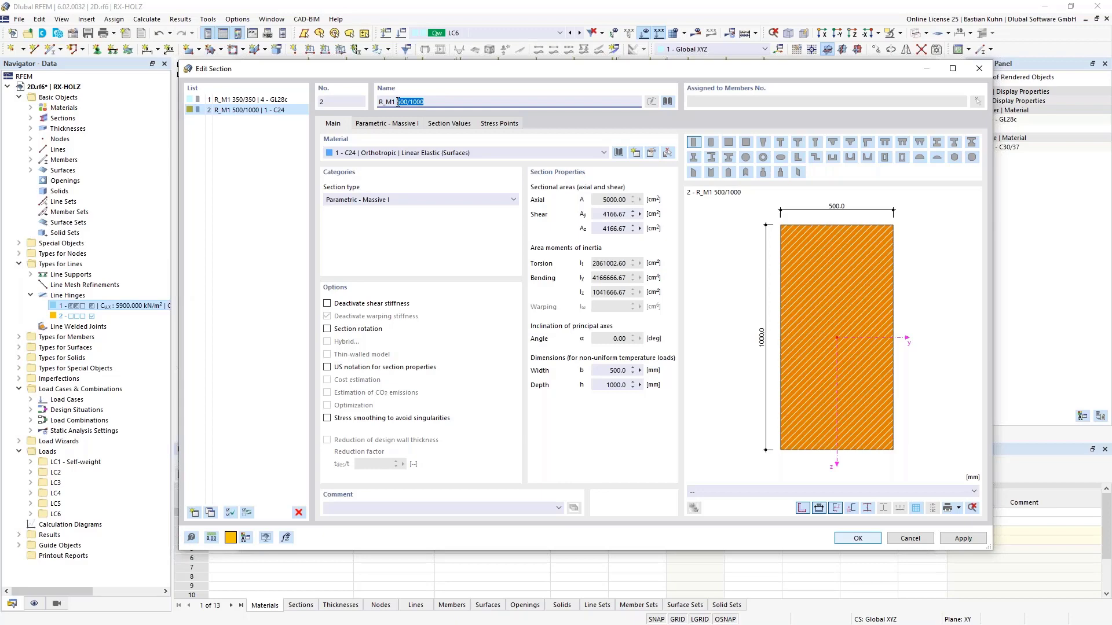
type("400")
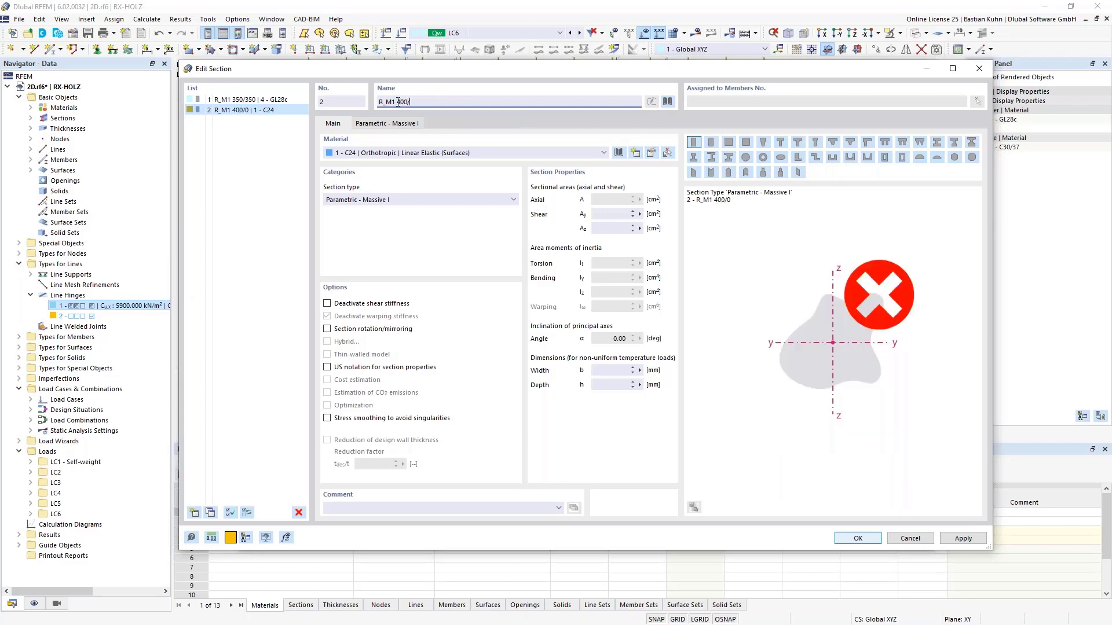
type("/400")
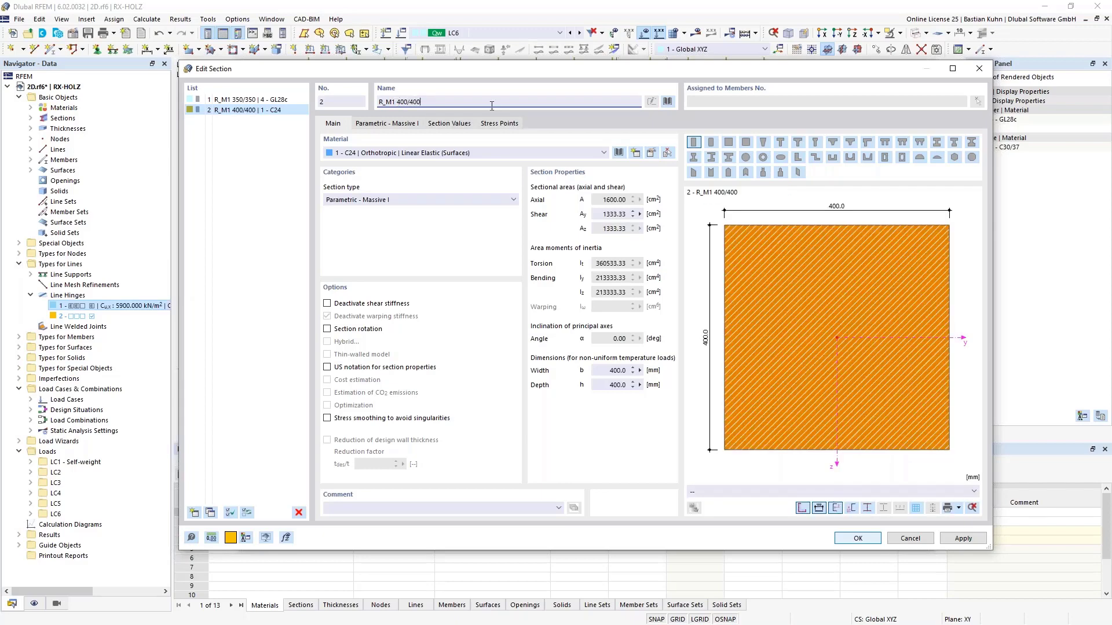
left_click(602, 154)
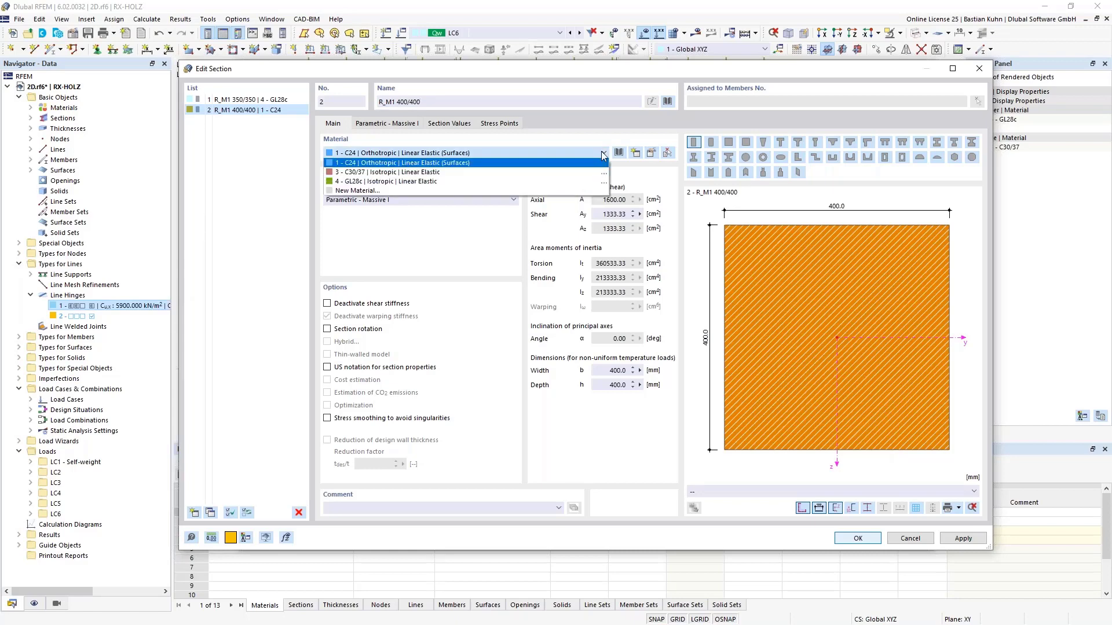
left_click(596, 172)
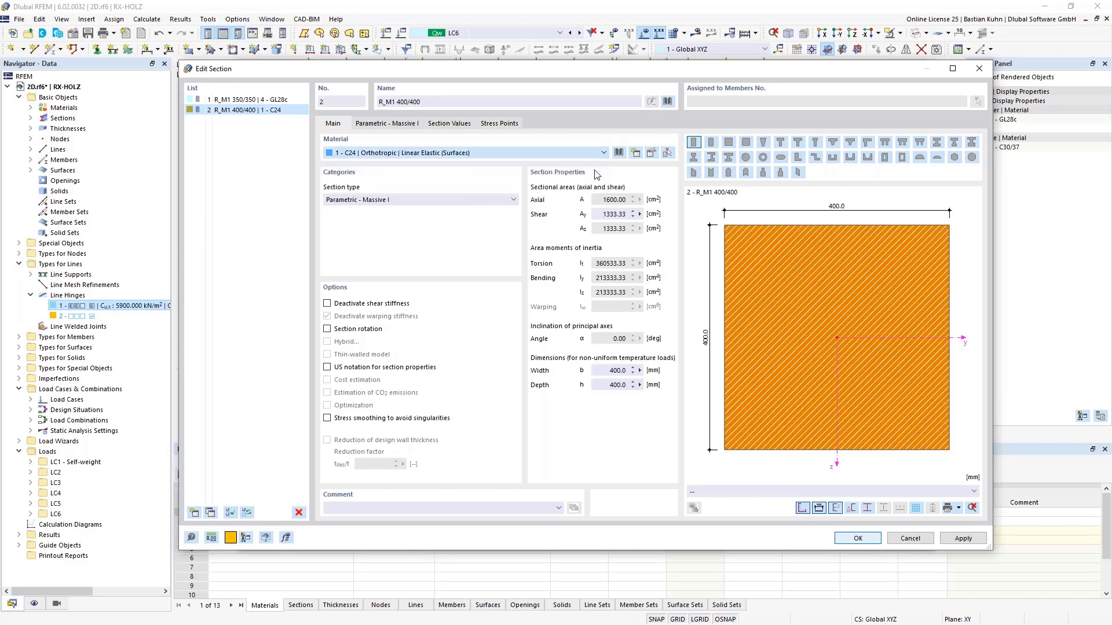
left_click(858, 538)
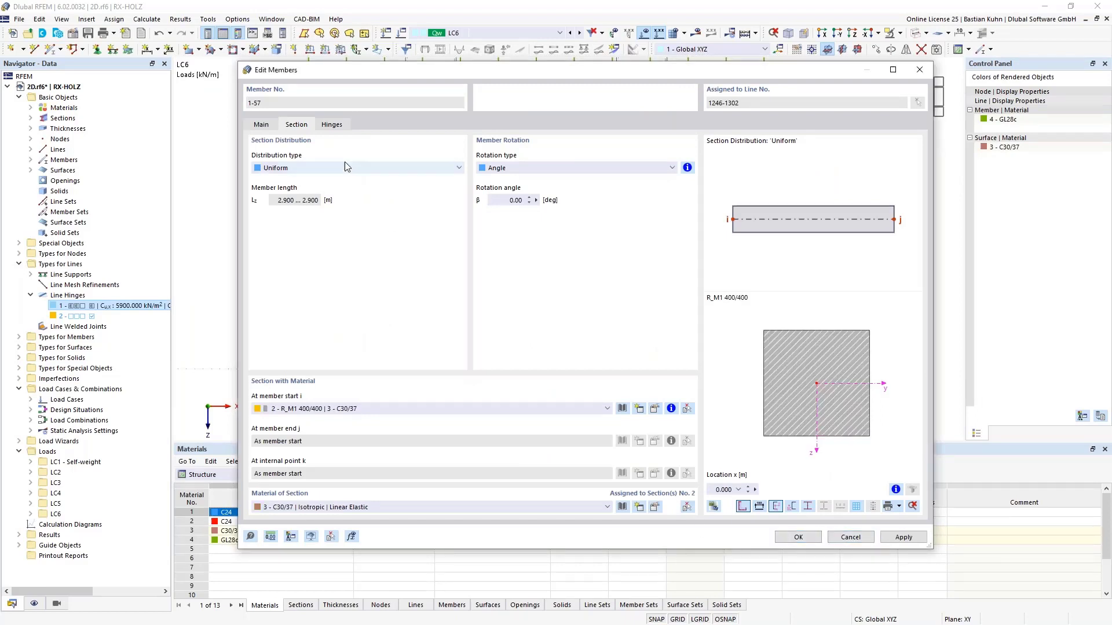
Step: Remove the member hinge at the start of the ground-storey columns, keep hinge 1 at their ends, and apply the member changes
left_click(332, 125)
left_click(404, 200)
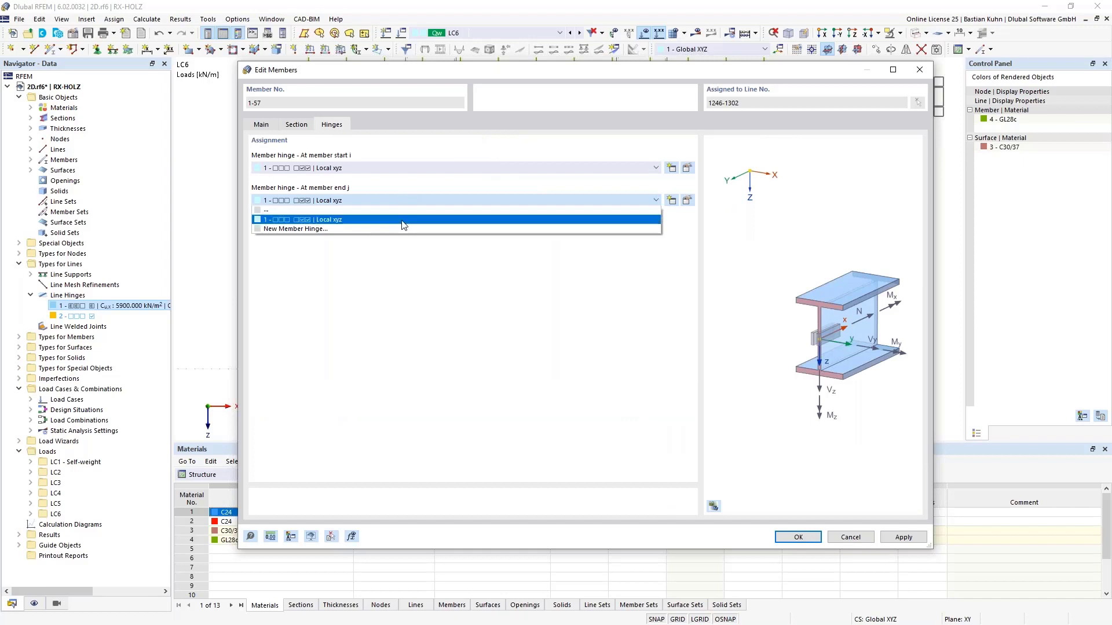
left_click(391, 167)
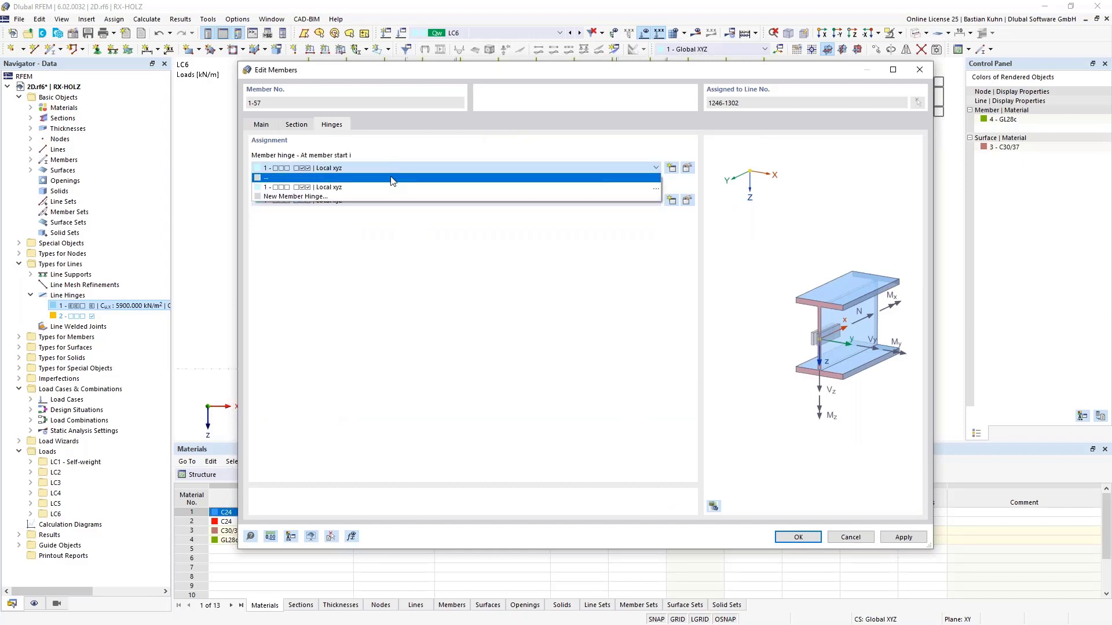
left_click(392, 179)
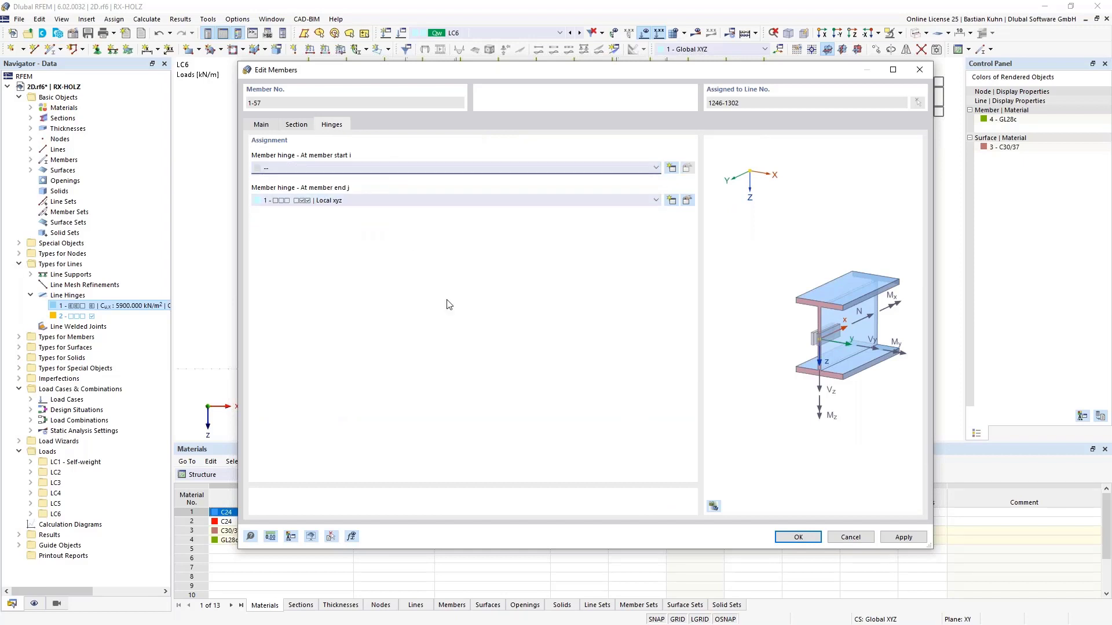
left_click(796, 539)
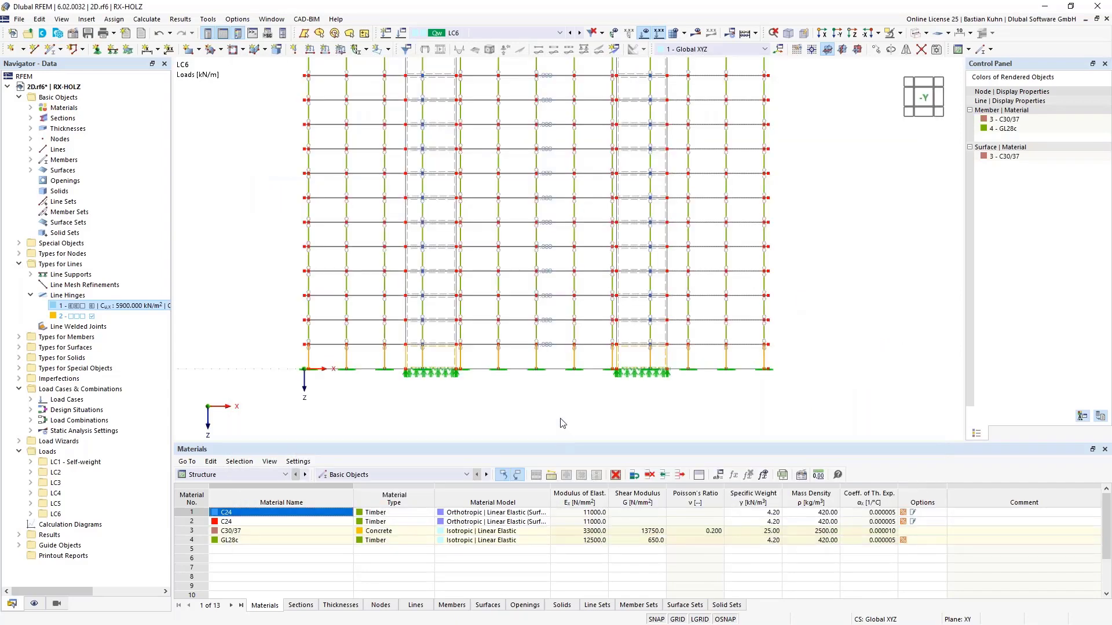
Step: Calculate load case LC6 and display its results on the whole building in a 3D view
scroll(550, 381, "up", 1)
scroll(551, 380, "up", 2)
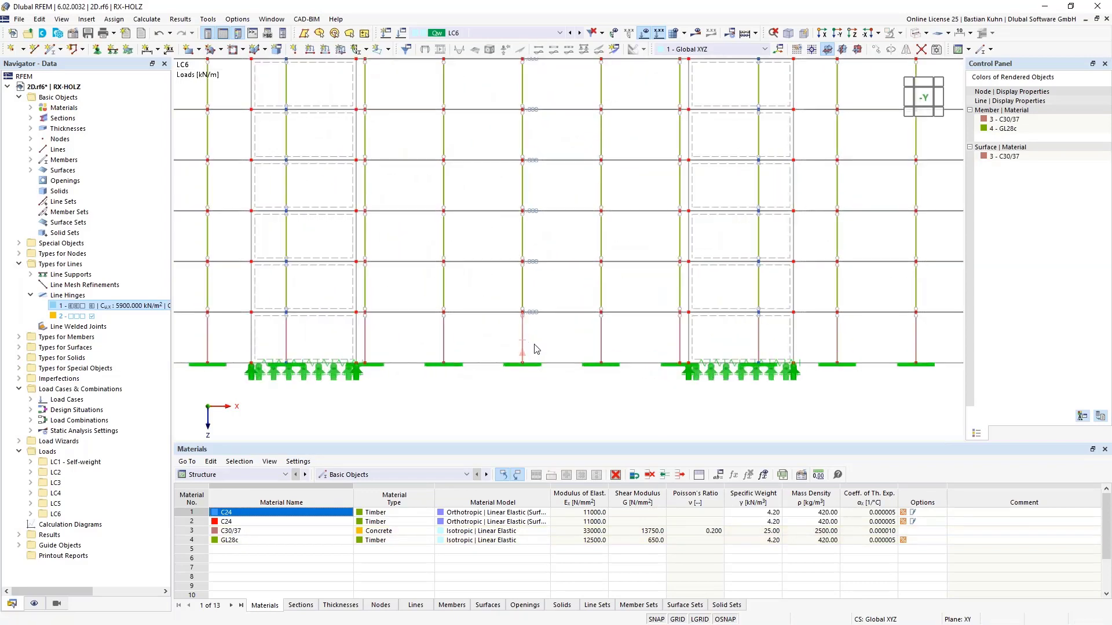
scroll(590, 371, "down", 3)
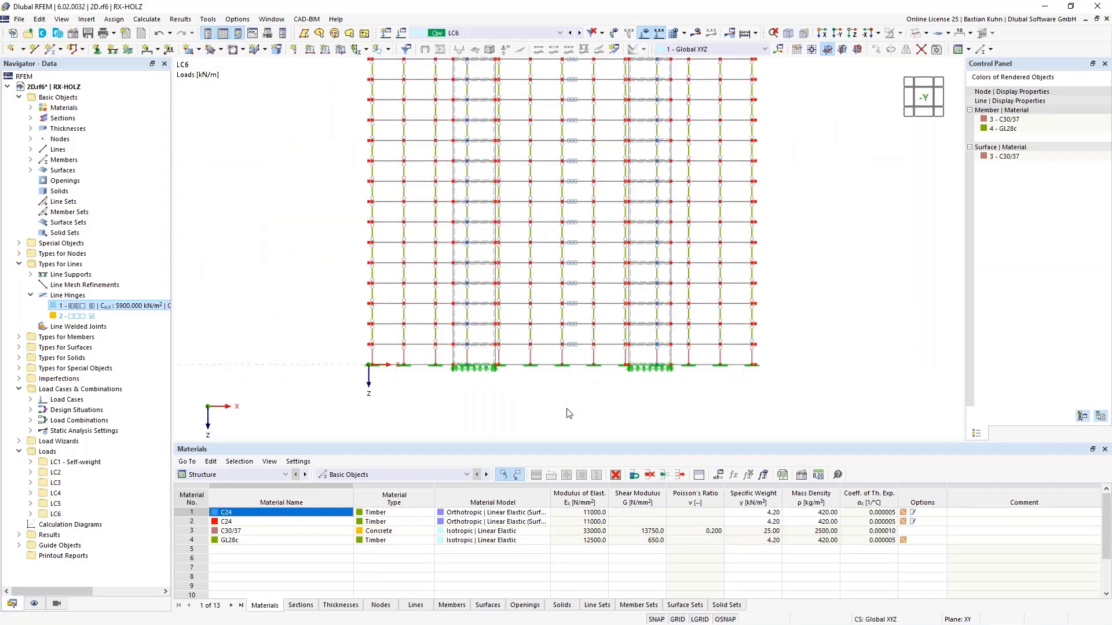
scroll(569, 414, "down", 2)
middle_click_drag(572, 416, 512, 418, "ctrl")
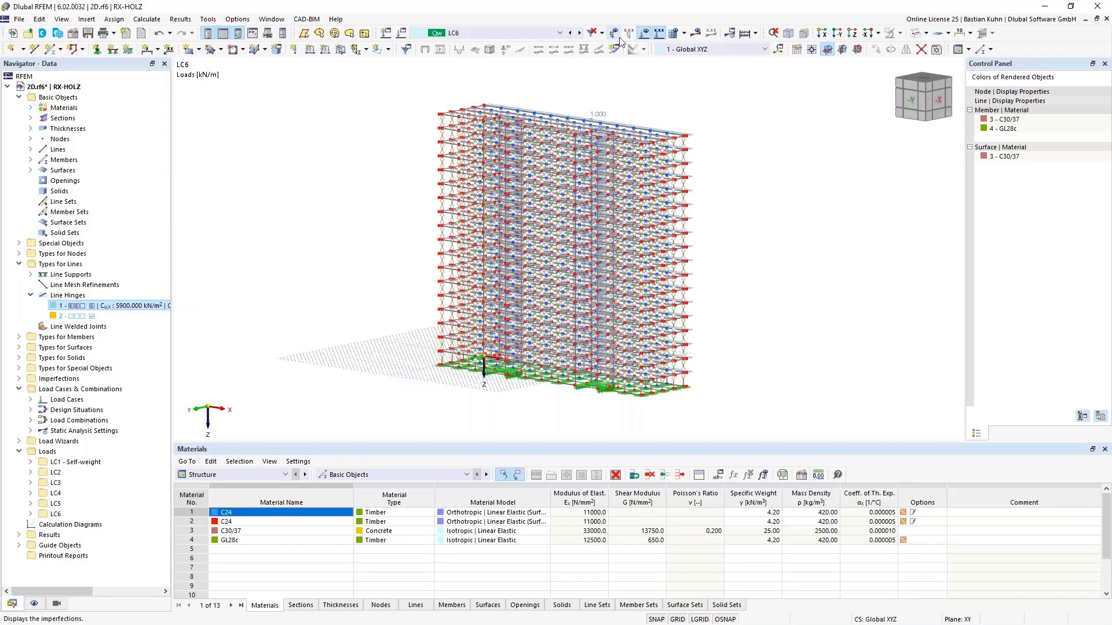
left_click(697, 33)
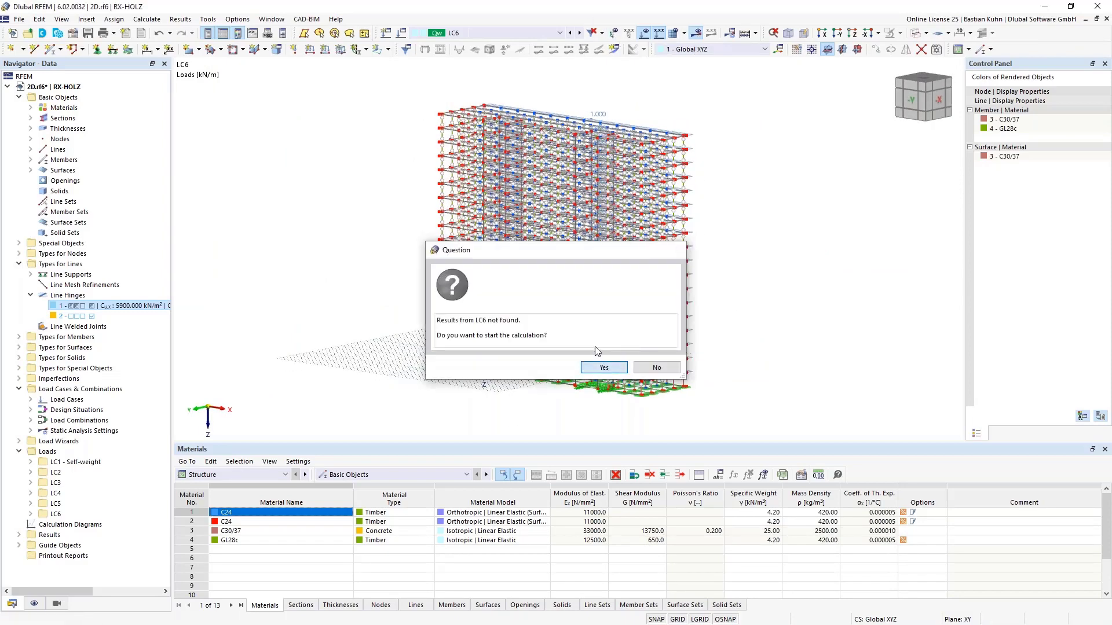
left_click(603, 367)
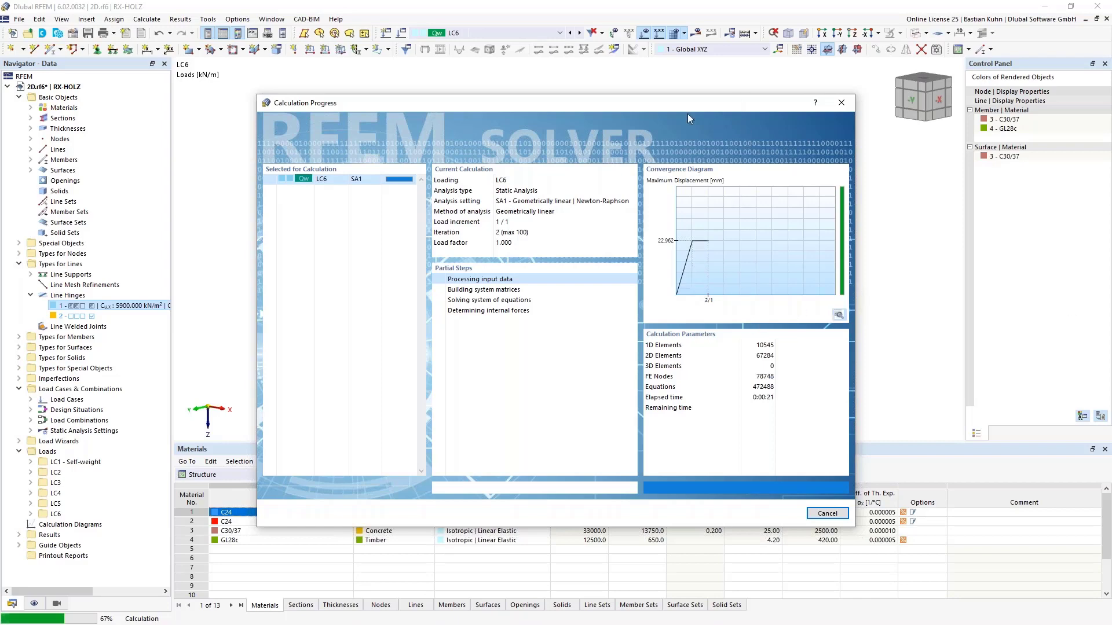
mouse_move(686, 104)
left_mouse_down()
mouse_move(370, 257)
mouse_move(382, 271)
mouse_move(415, 268)
mouse_move(634, 186)
mouse_move(703, 103)
left_mouse_up()
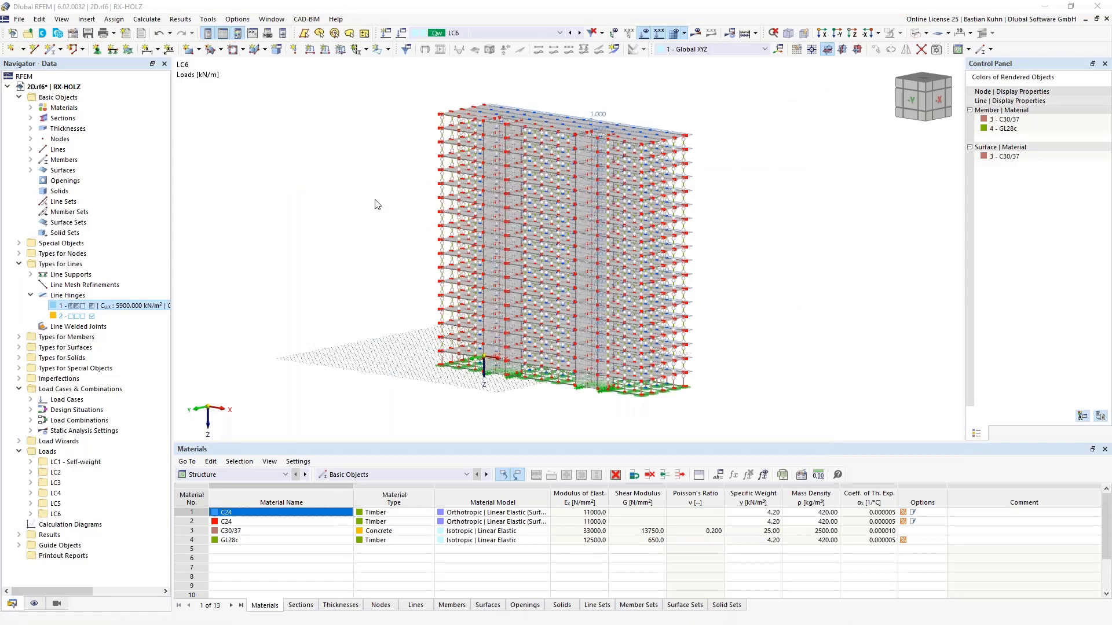
left_click(699, 34)
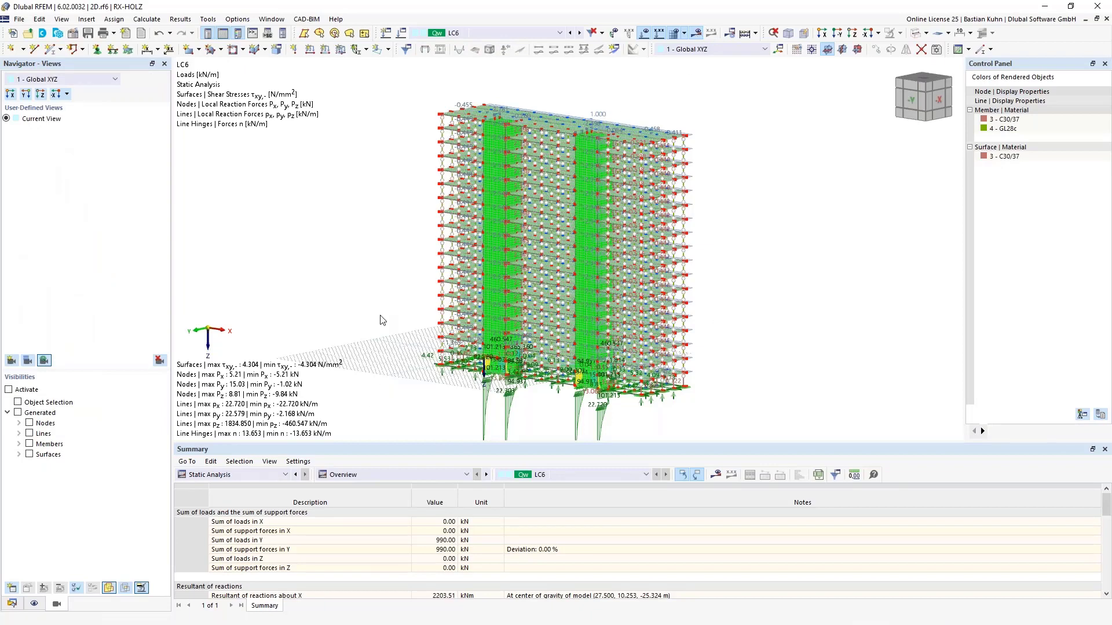
left_click(697, 34)
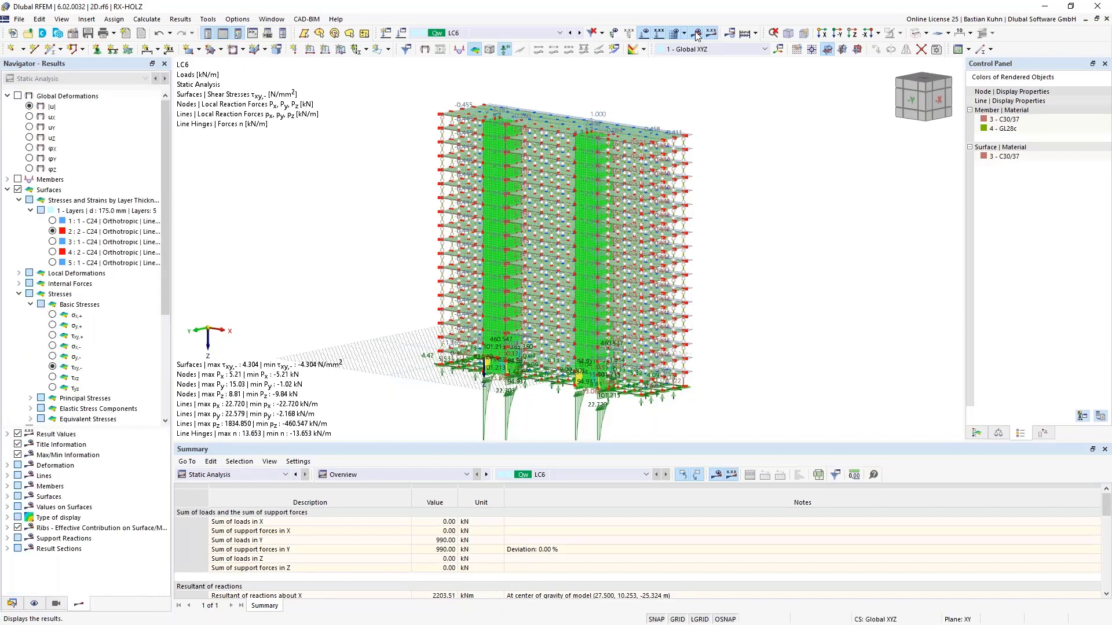
Step: Display the global deformations |u| for LC6 and examine the building's displacement in 3D
left_click(19, 97)
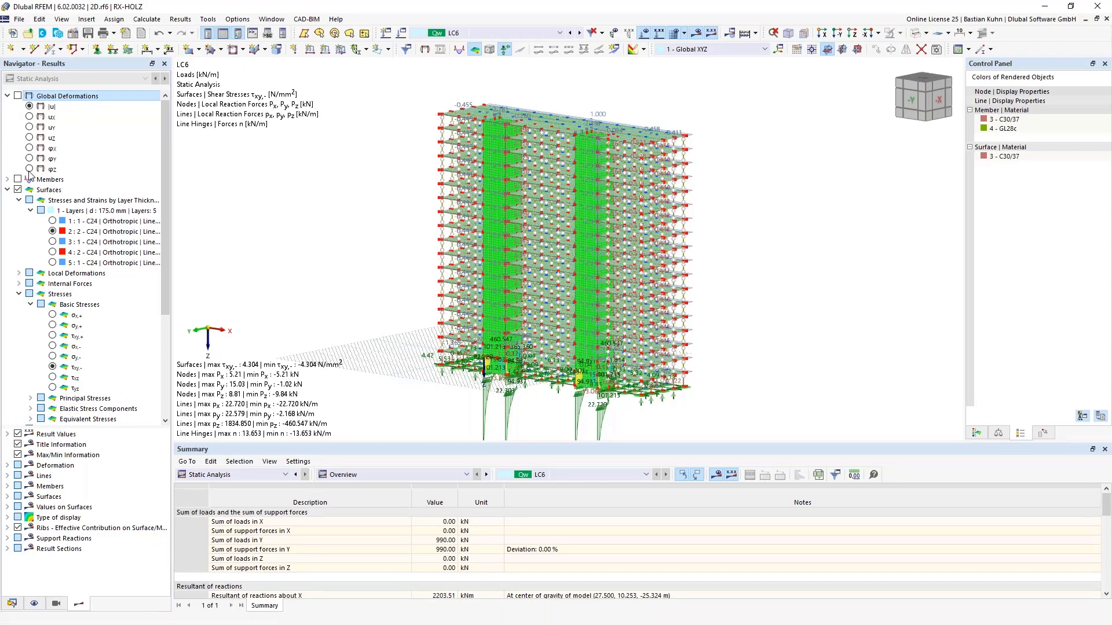
key("space")
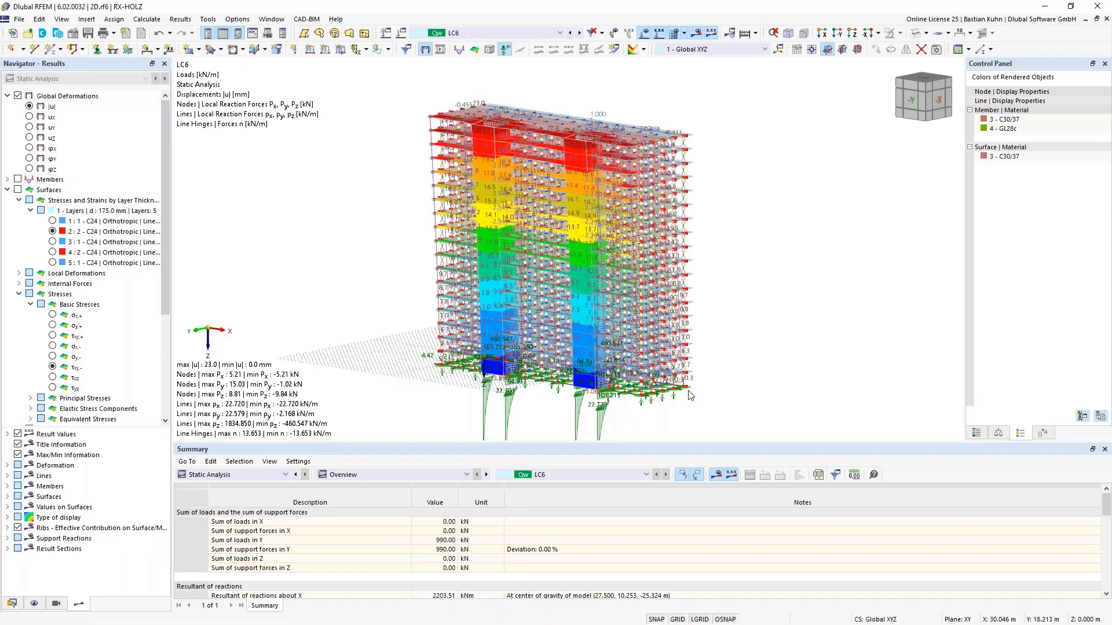
middle_click_drag(734, 315, 696, 316, "ctrl")
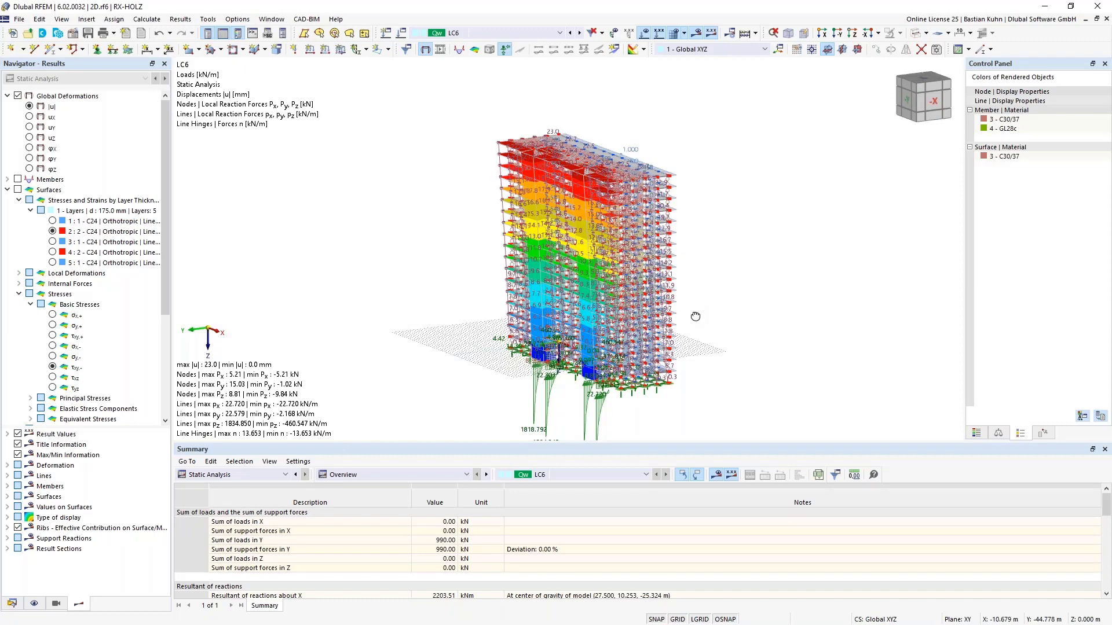
Step: Activate the Building Model add-on in the model's base data
double_click(283, 282)
left_click(368, 94)
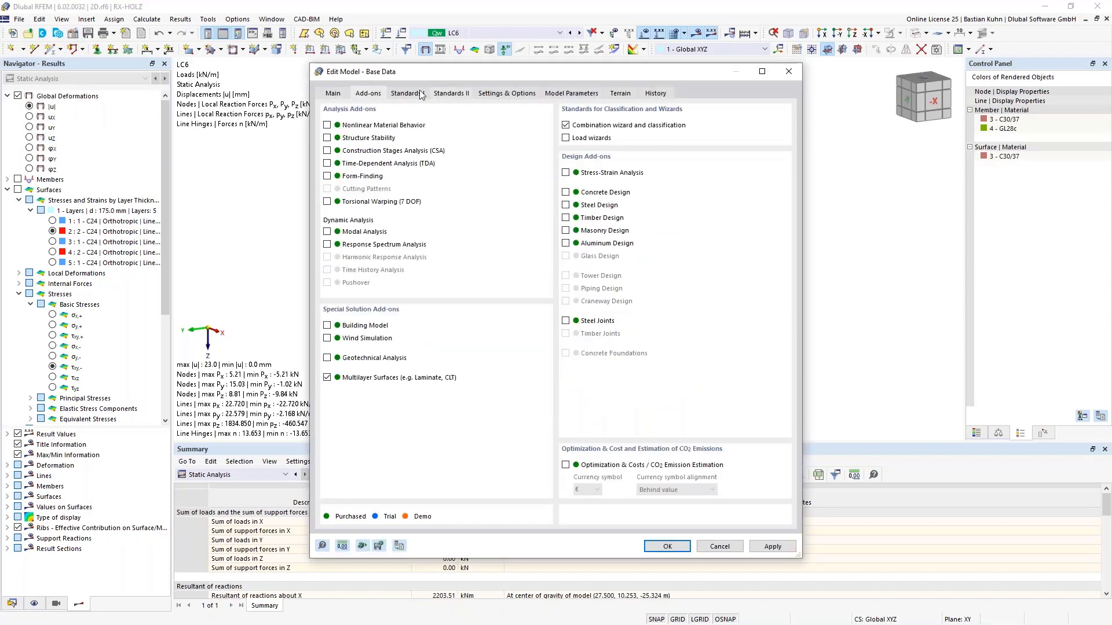
left_click(327, 326)
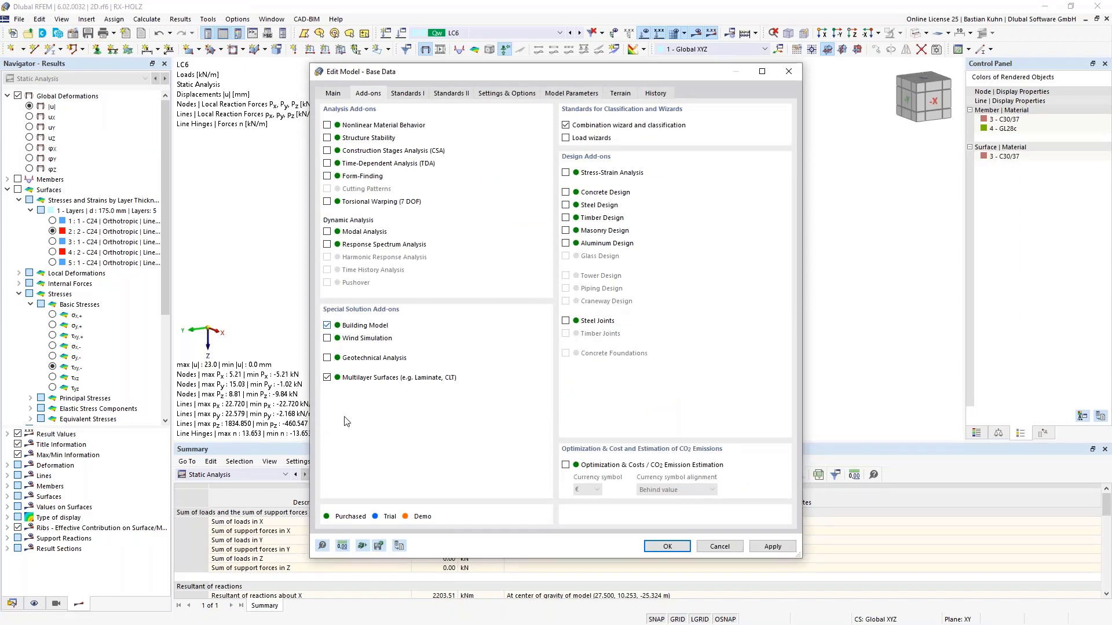
left_click(666, 546)
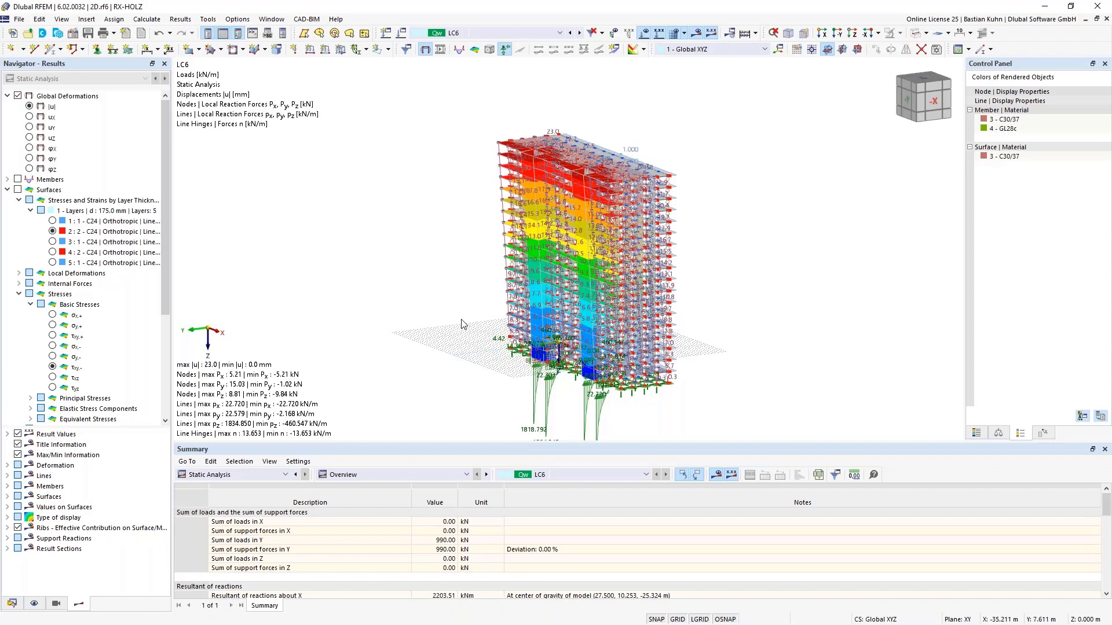
Step: Start a new building story and set its top elevation to -2.900 m by picking a node on the first floor level
left_click(12, 604)
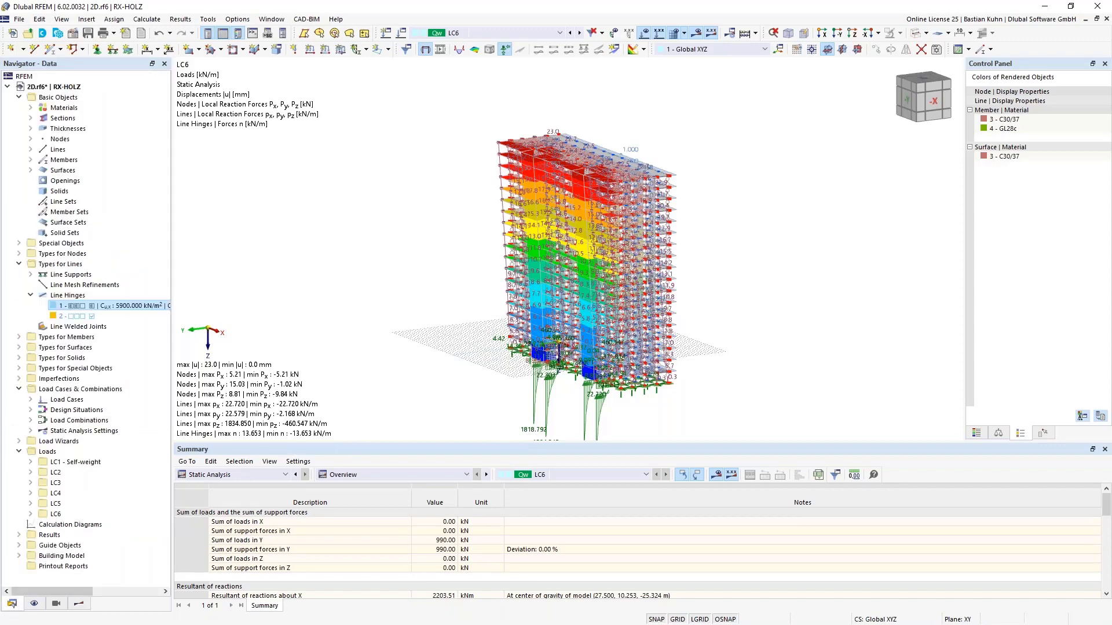
left_click(19, 556)
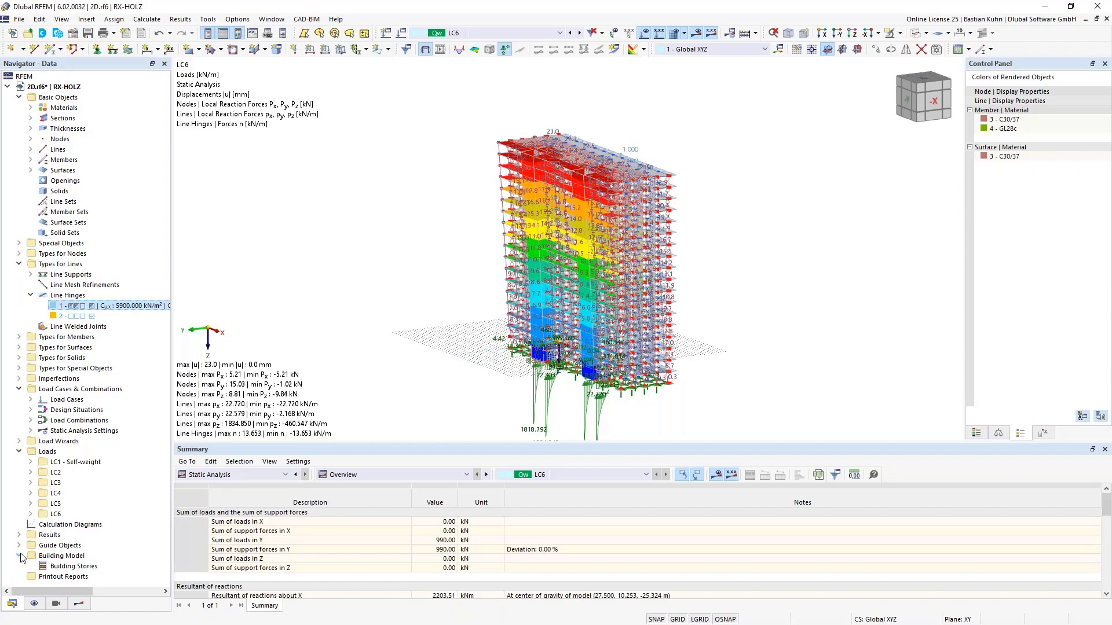
right_click(67, 570)
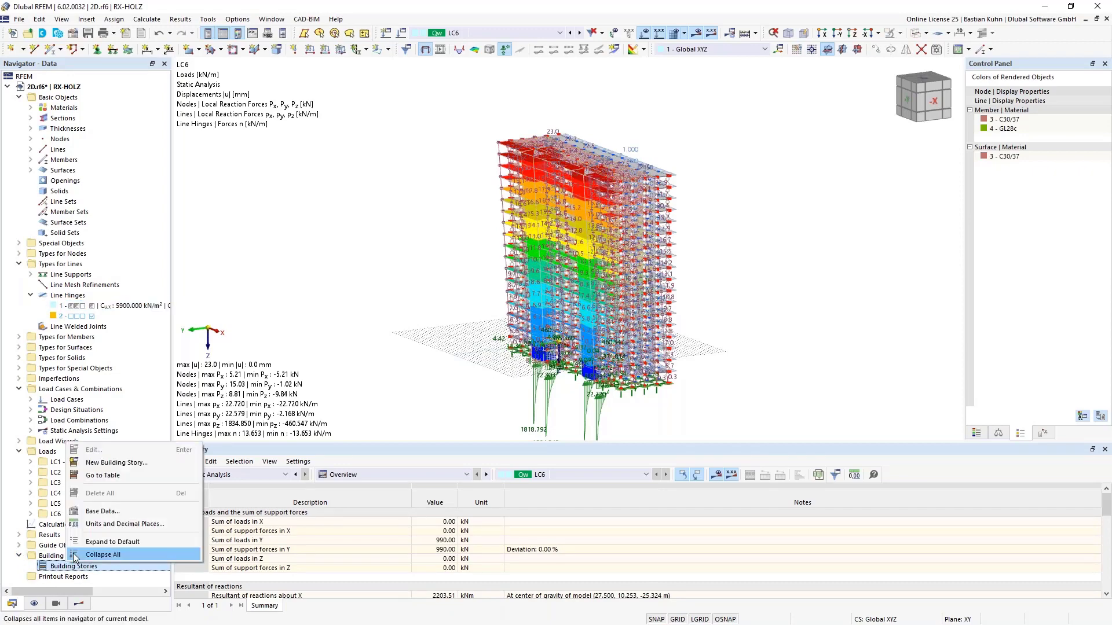
left_click(115, 466)
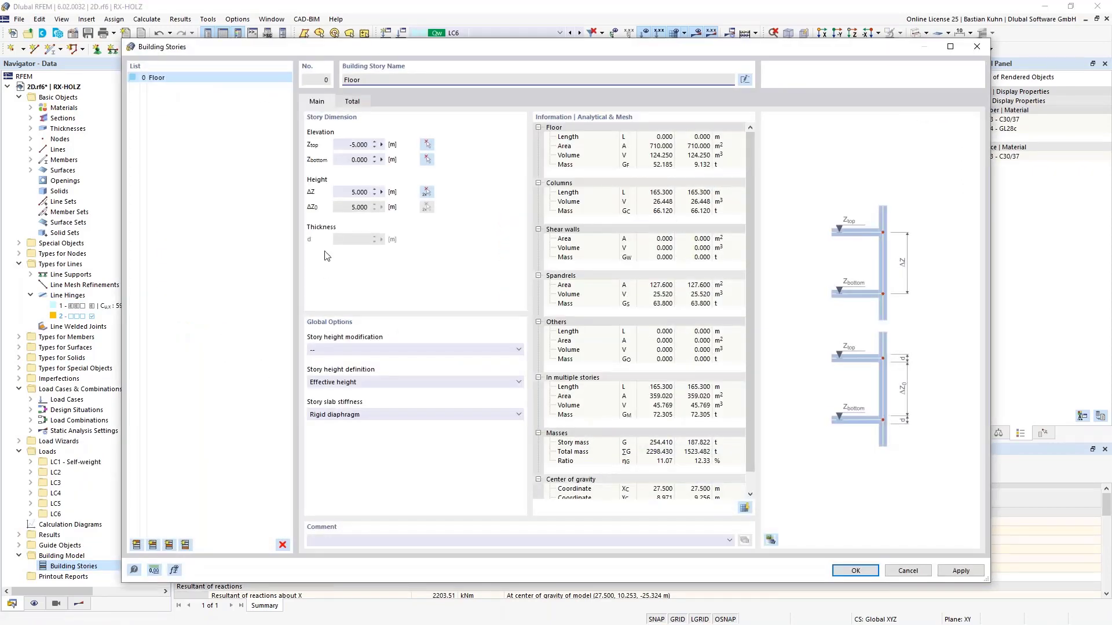
left_click(426, 146)
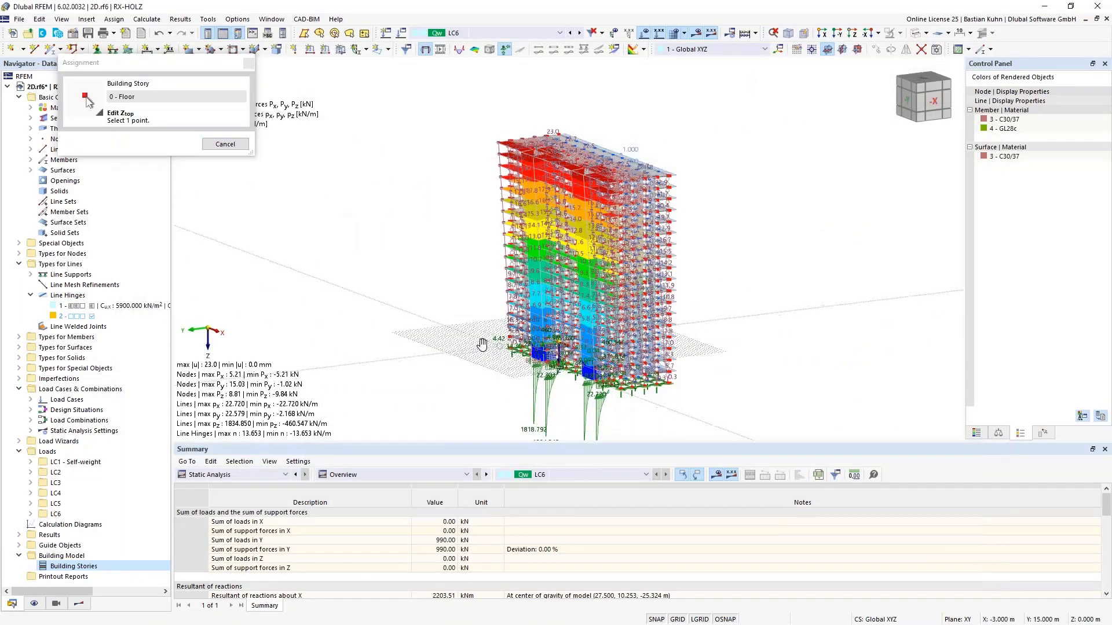
scroll(510, 319, "up", 5)
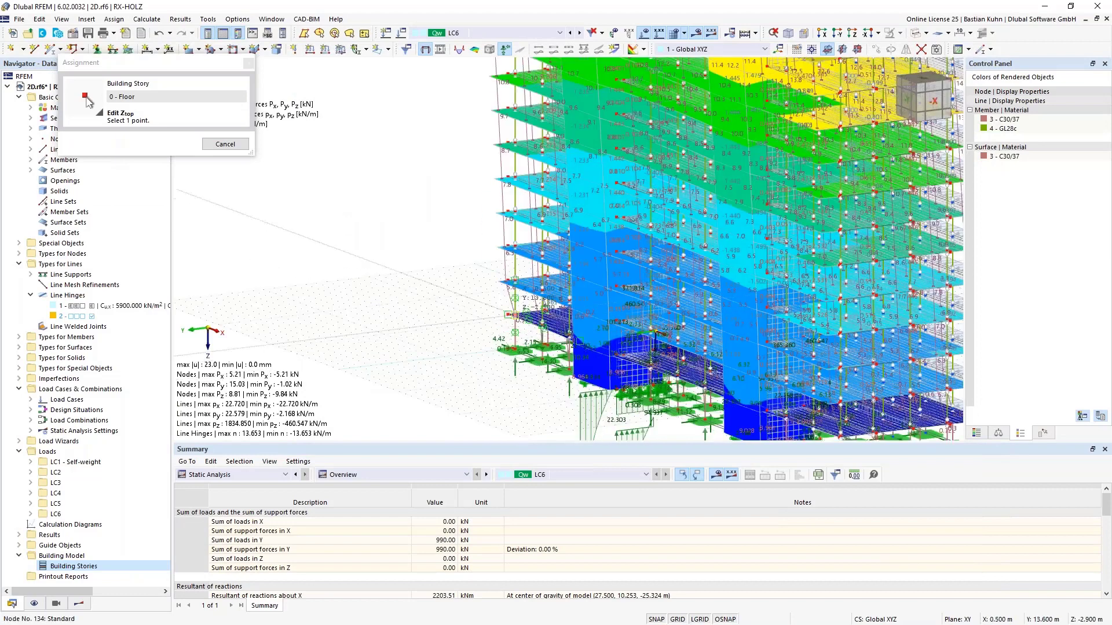
left_click(509, 315)
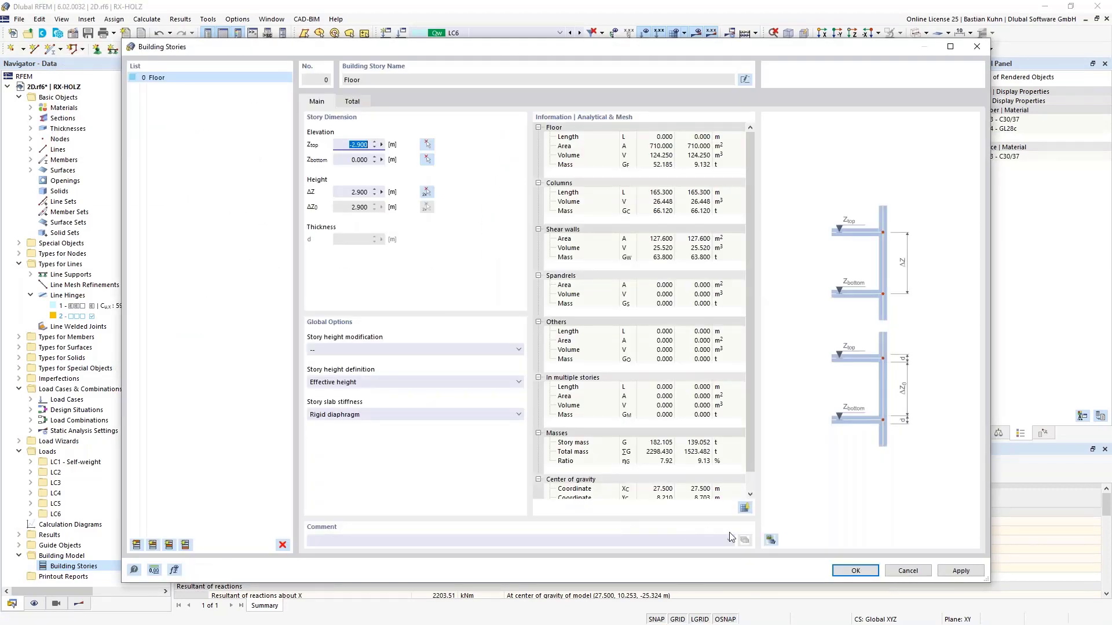
Step: Preview the new story in the rendered model, create it with rigid diaphragm slab stiffness, and accept deleting the existing results
left_click(769, 540)
left_click_drag(780, 46, 698, 31)
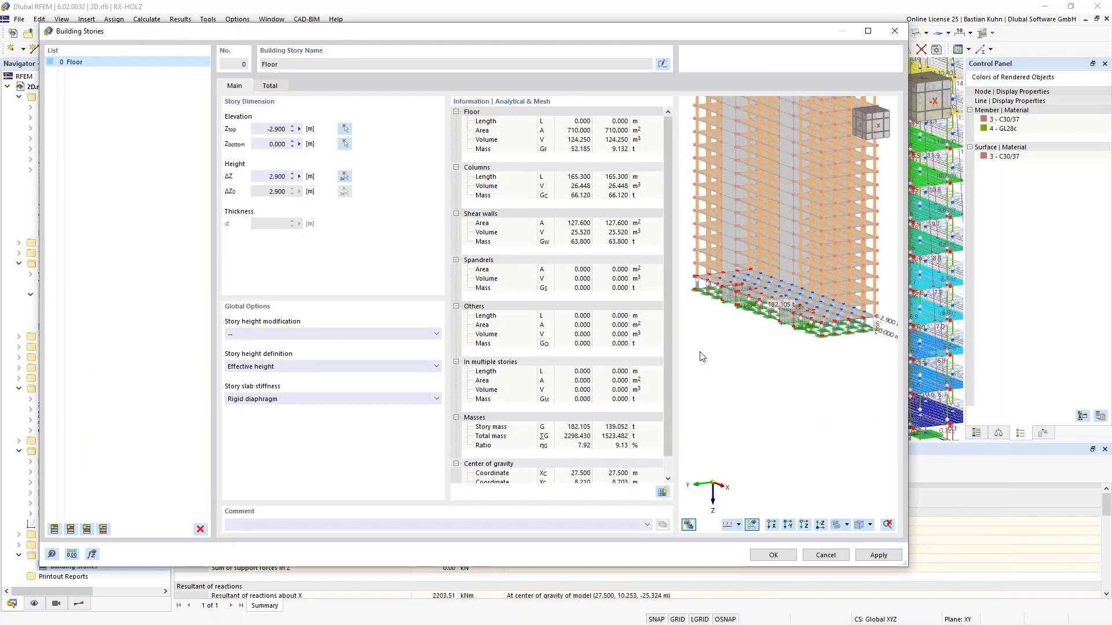
scroll(767, 298, "up", 3)
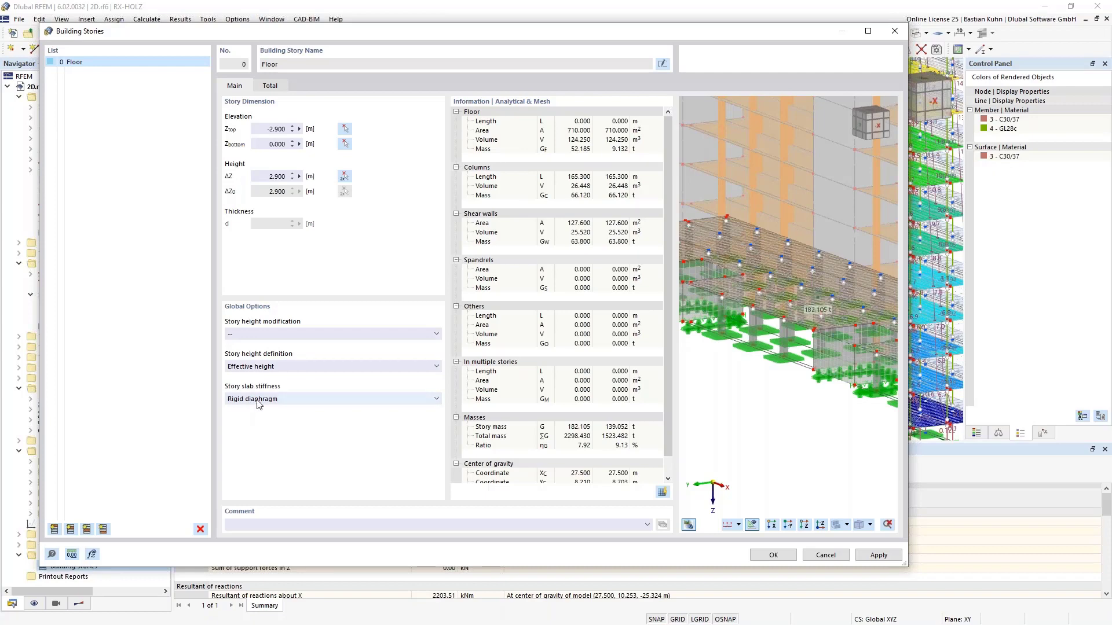
left_click(770, 556)
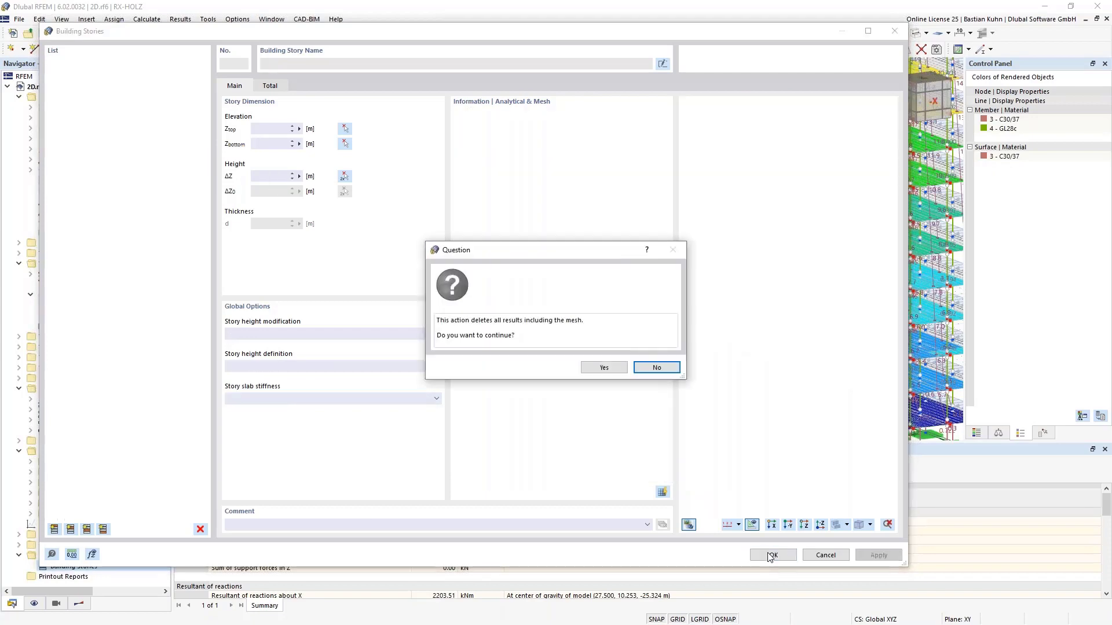
left_click(611, 369)
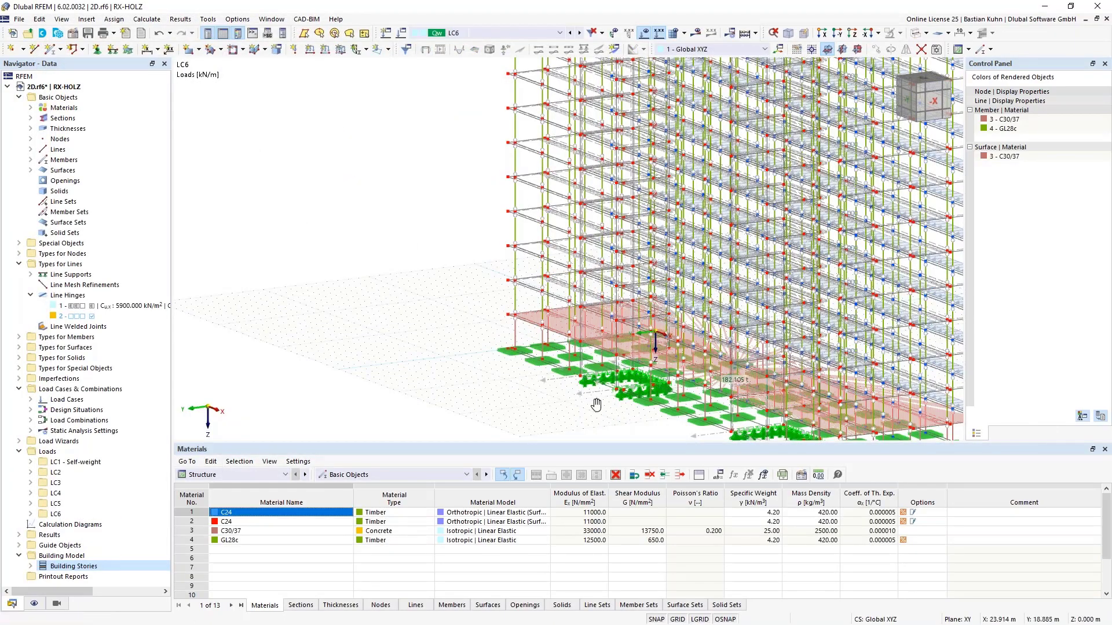
Step: Inspect the story's rigid diaphragm in the model, reopen the story for editing and set its slab stiffness to none (--)
middle_click_drag(595, 403, 571, 273)
scroll(614, 292, "down", 1)
scroll(572, 254, "up", 5)
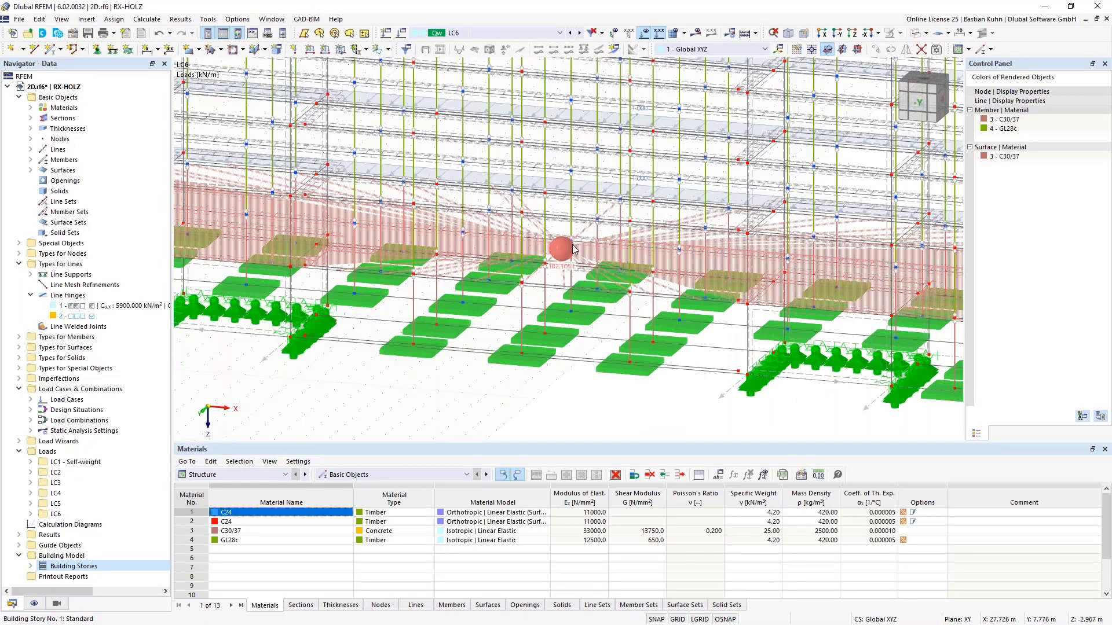
scroll(571, 254, "down", 1)
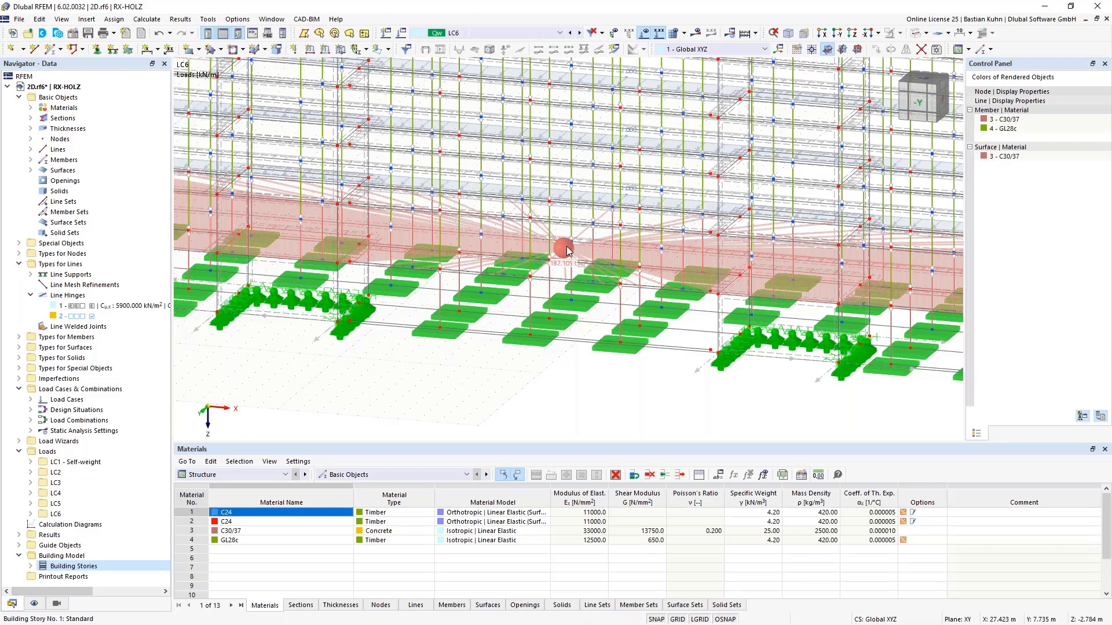
right_click(51, 567)
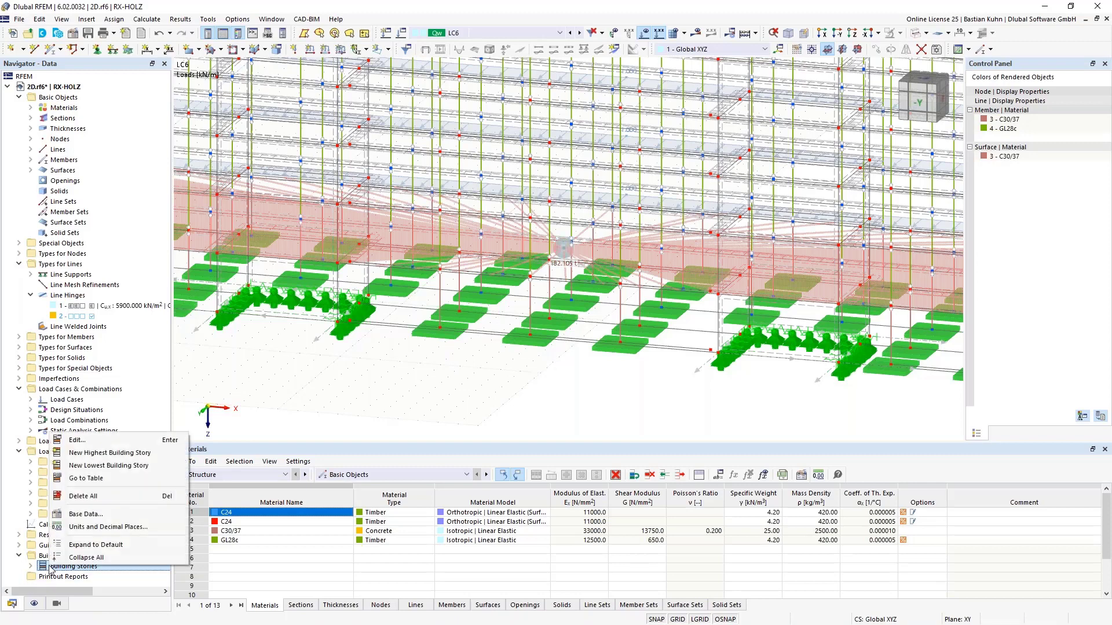
left_click(90, 445)
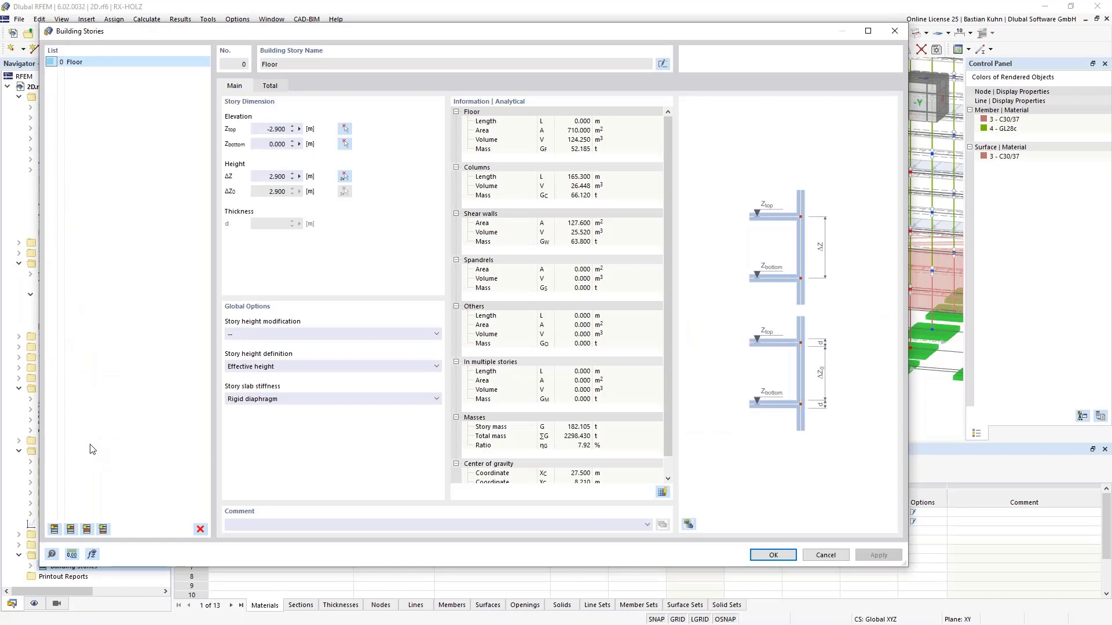
left_click(254, 399)
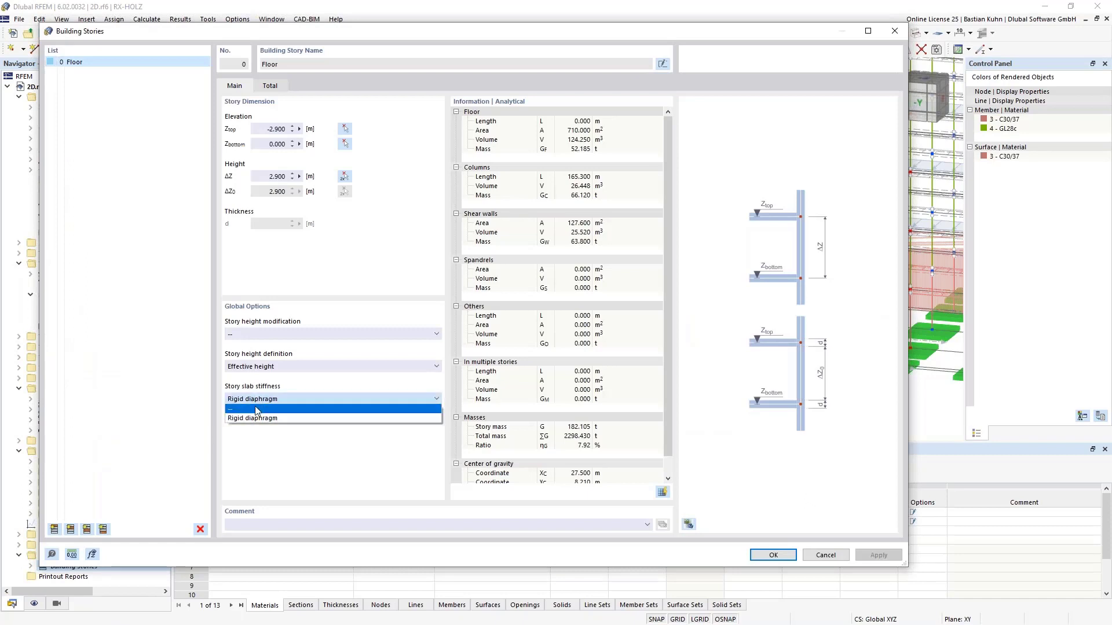
left_click(255, 409)
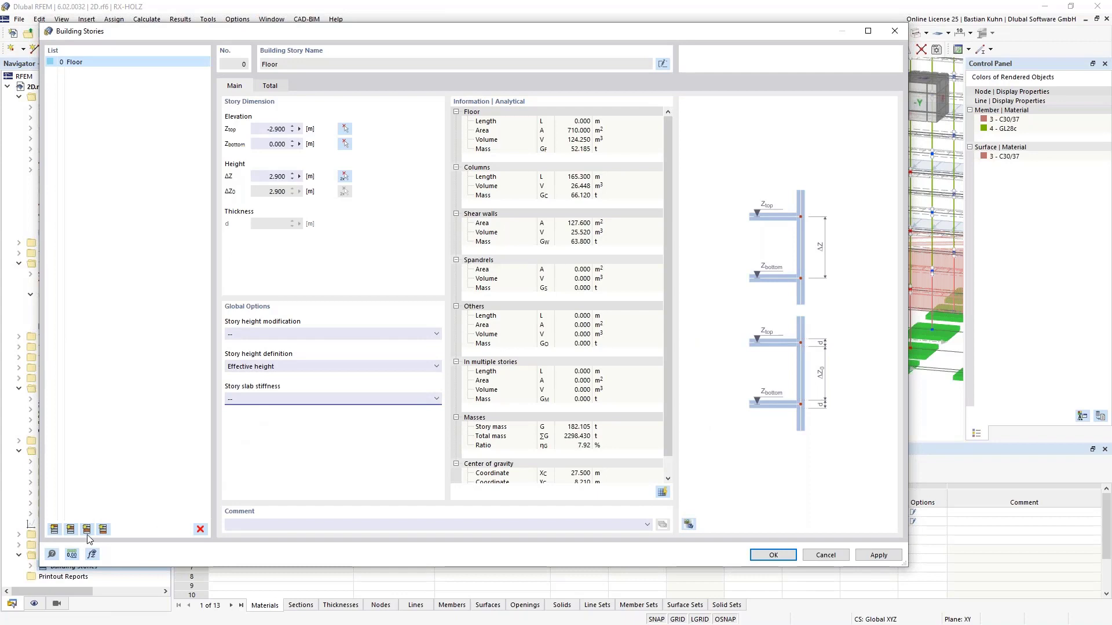
Step: Insert consecutive 2.900 m high building stories above the ground story, up to story 20
left_click(70, 530)
left_click(70, 530)
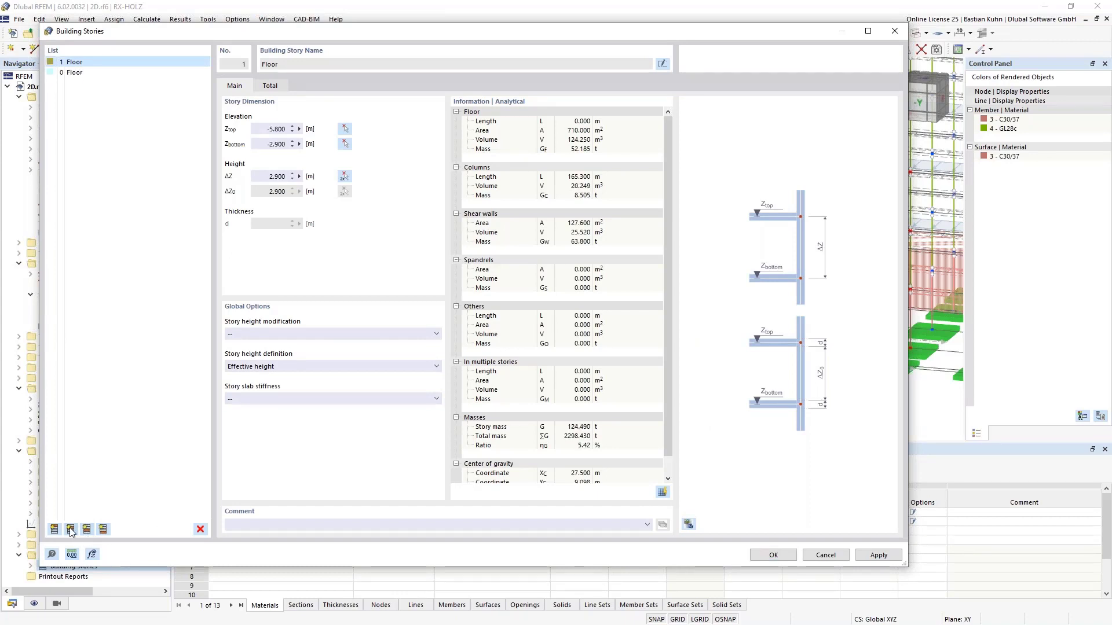
left_click(70, 530)
left_click(70, 530)
left_click(70, 530)
left_click(70, 529)
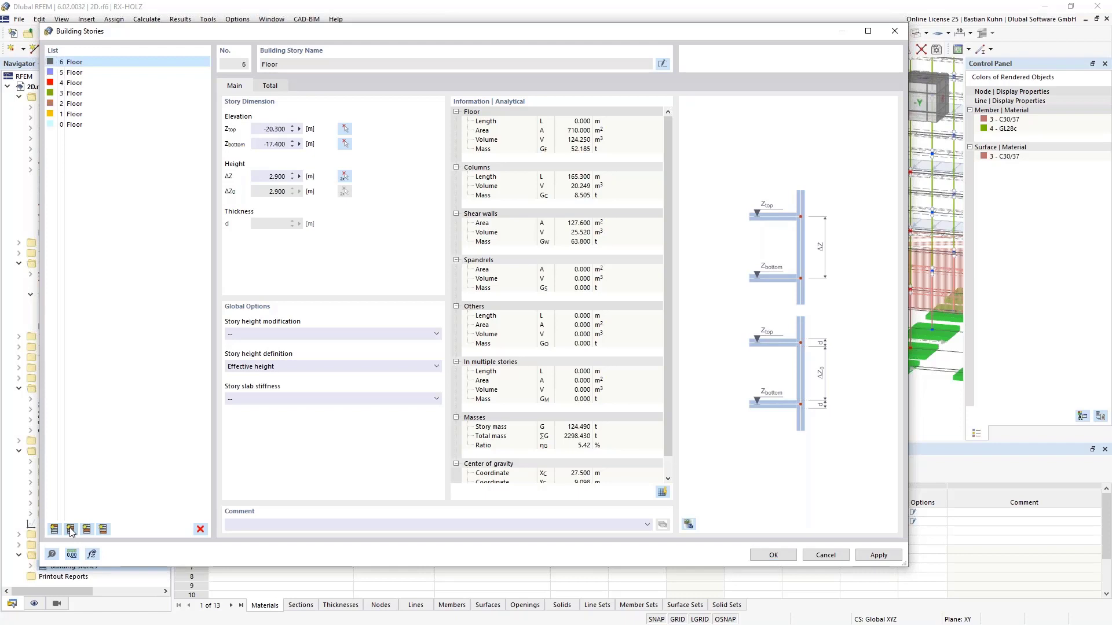
left_click(70, 530)
left_click(70, 530)
left_click(70, 530)
left_click(70, 530)
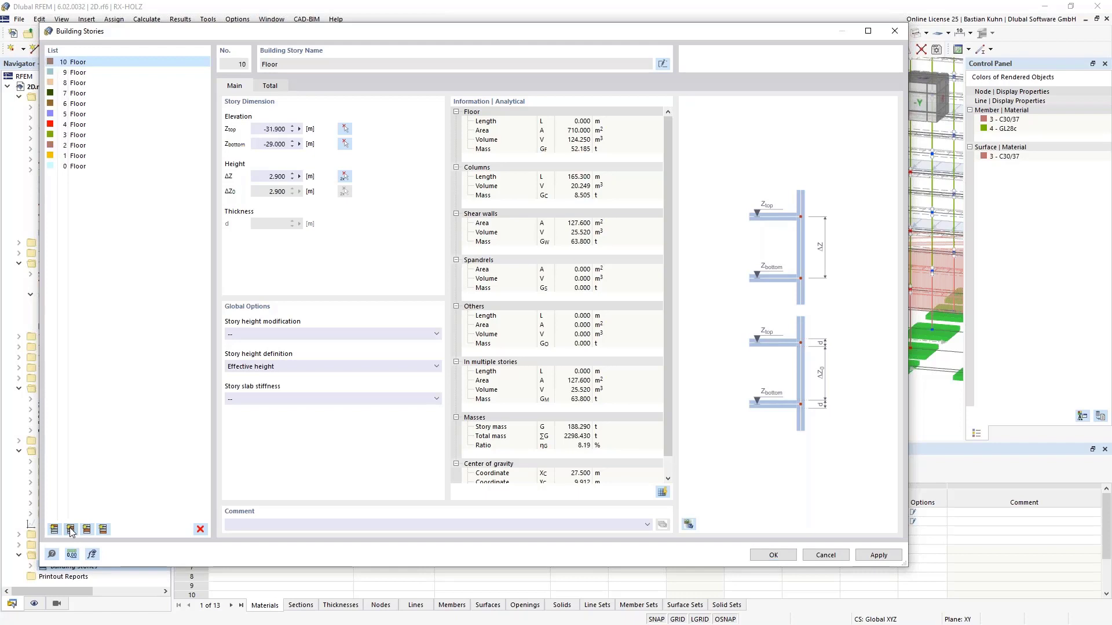
left_click(70, 530)
left_click(70, 530)
left_click(70, 530)
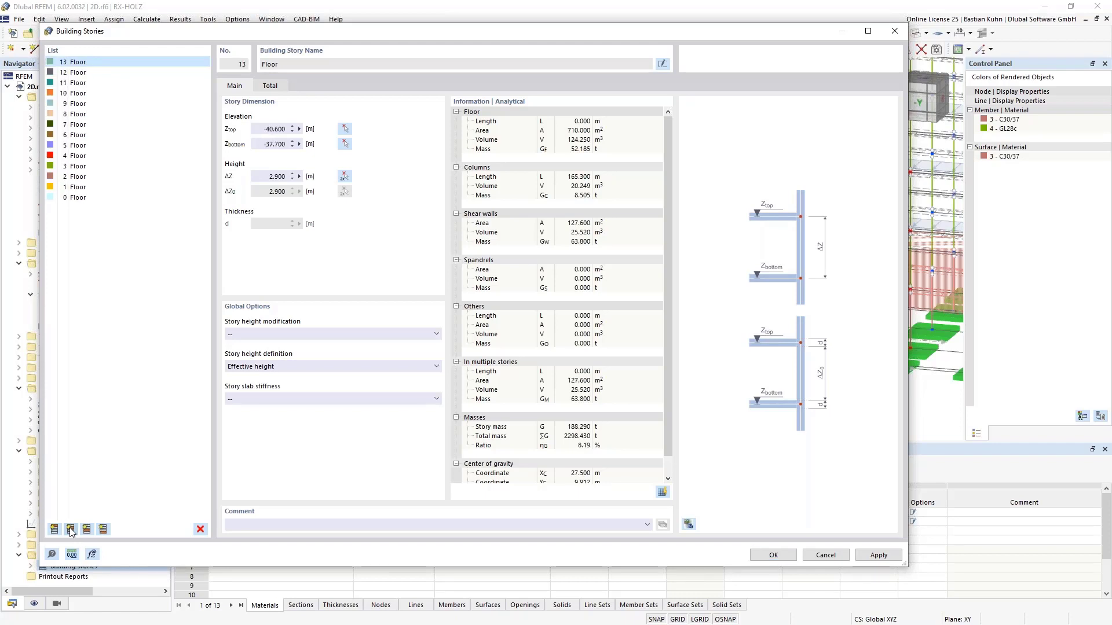
left_click(70, 530)
left_click(70, 530)
left_click(70, 530)
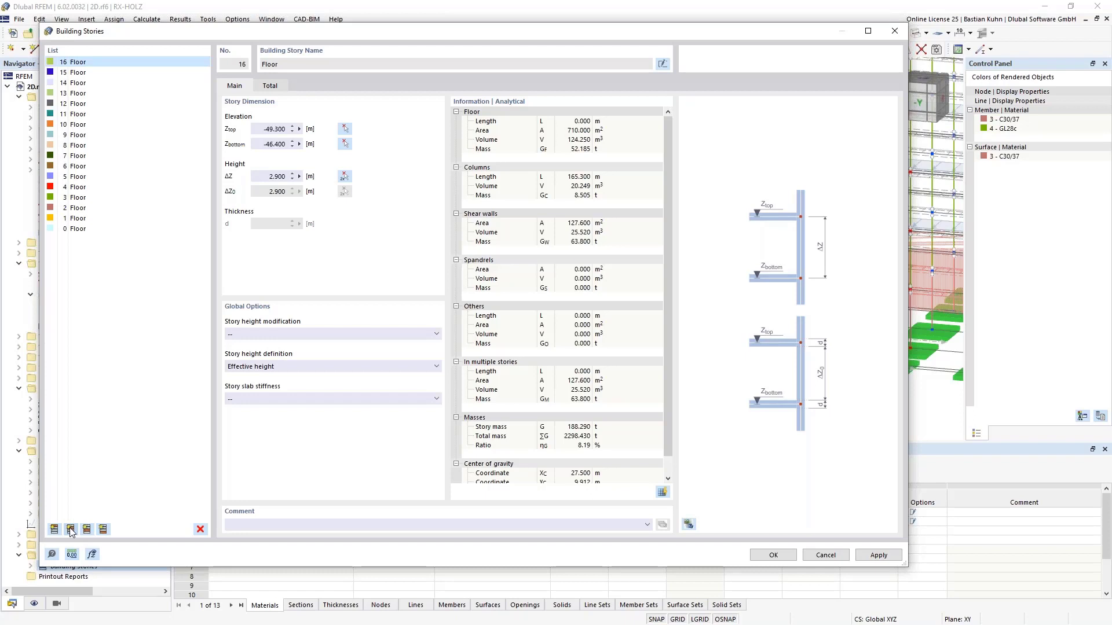
left_click(70, 530)
left_click(71, 530)
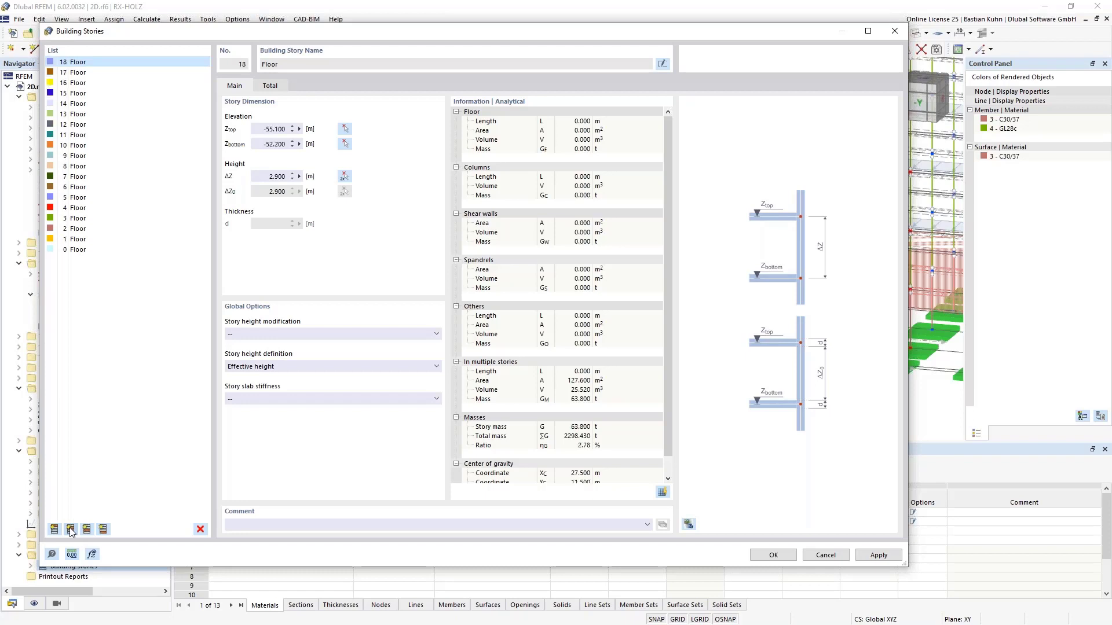
Step: Preview the stories in the rendered model and delete the surplus stories 18 to 20 above the roof
left_click(688, 524)
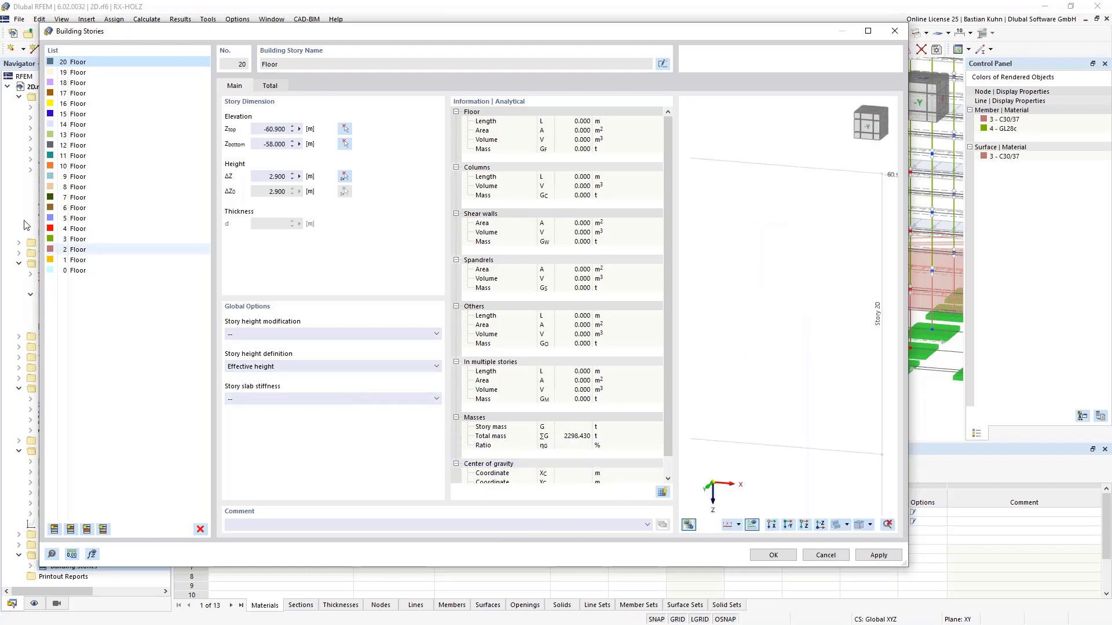
left_click(76, 83, "shift")
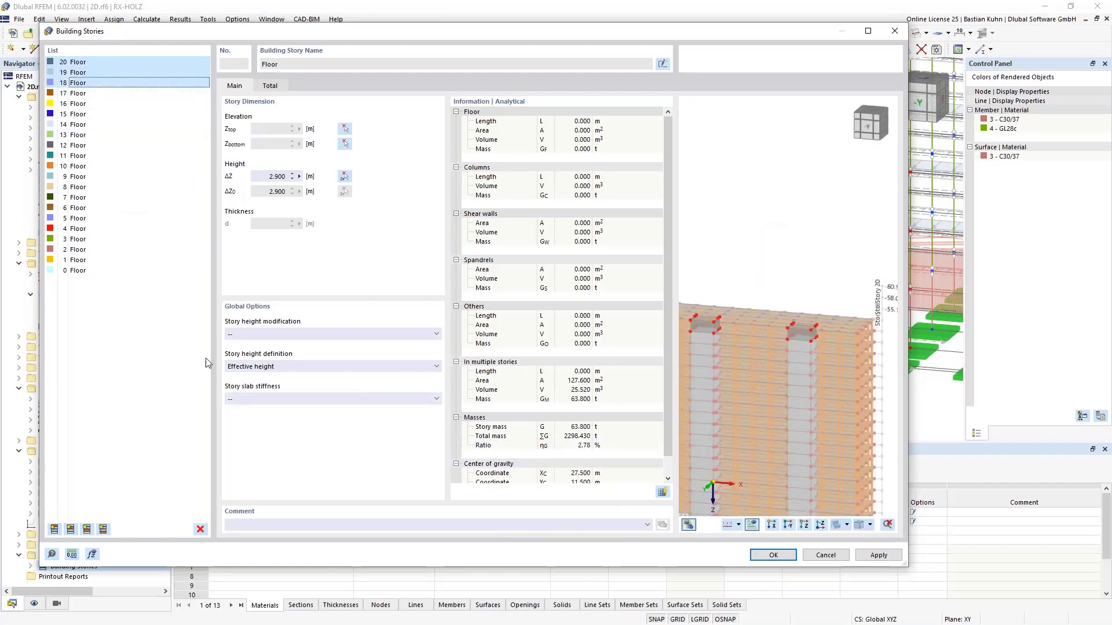
left_click(200, 529)
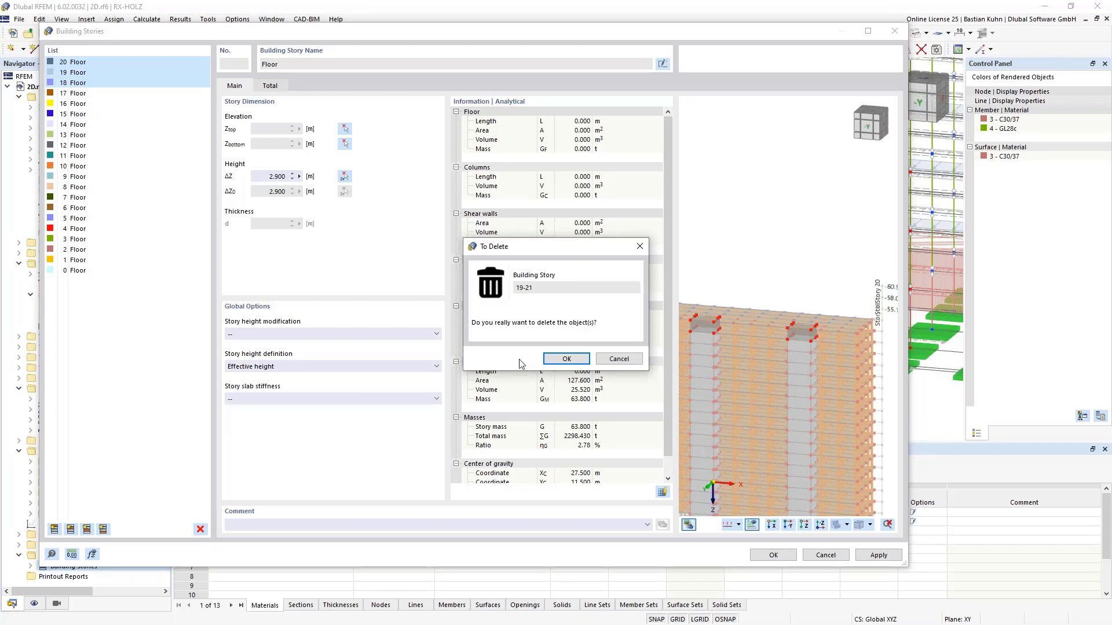
left_click(564, 359)
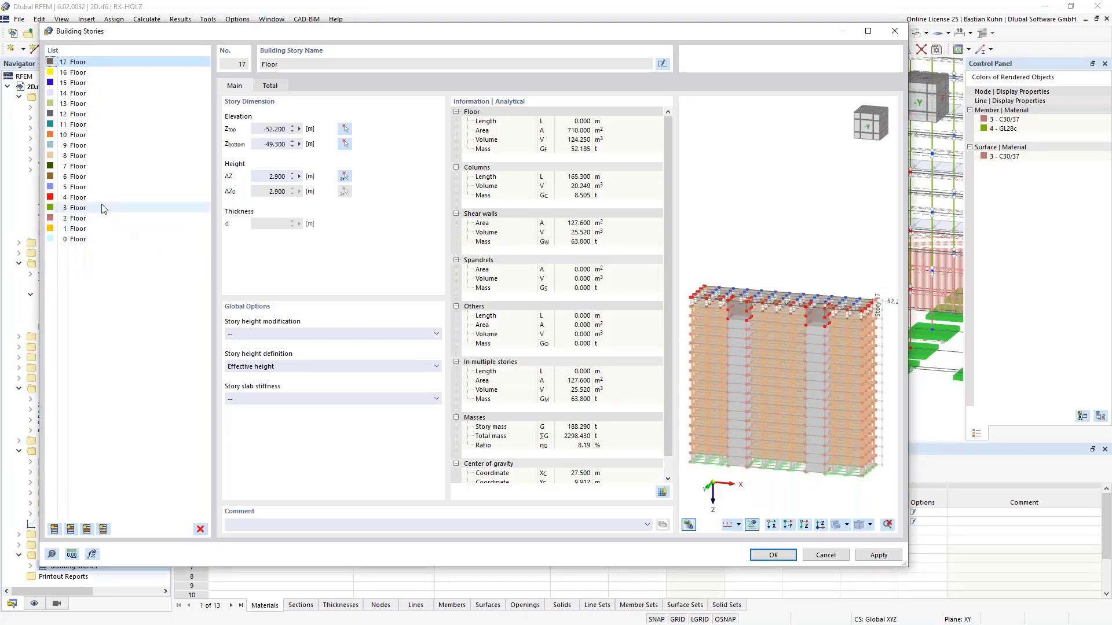
Step: Check story 6 in the preview, accept the building stories, and calculate load case LC6 with results shown
left_click(78, 177)
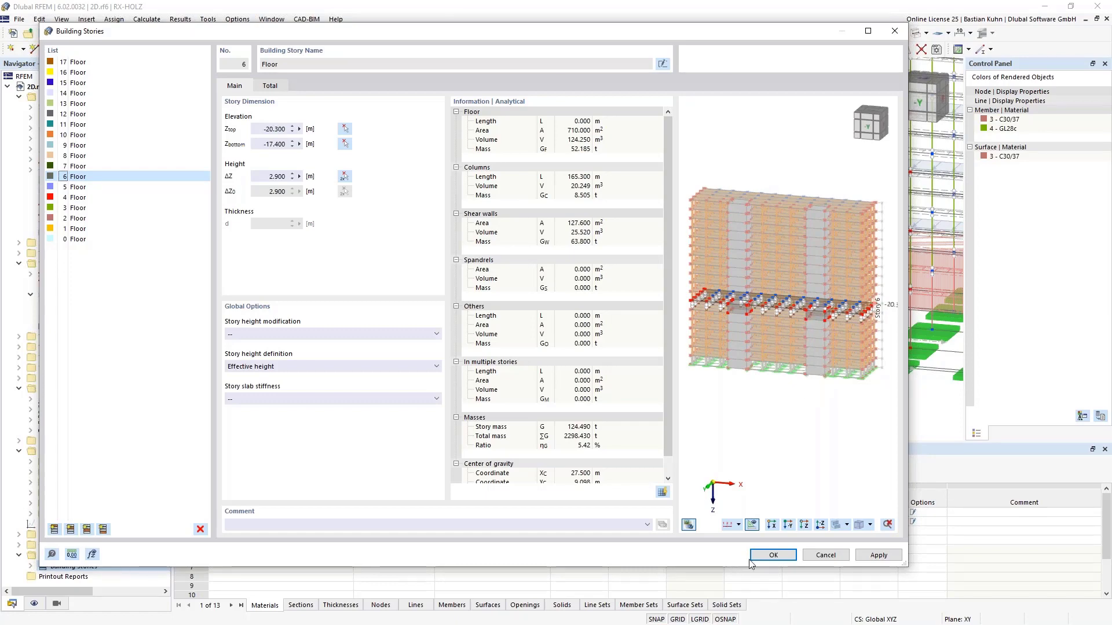
left_click(774, 556)
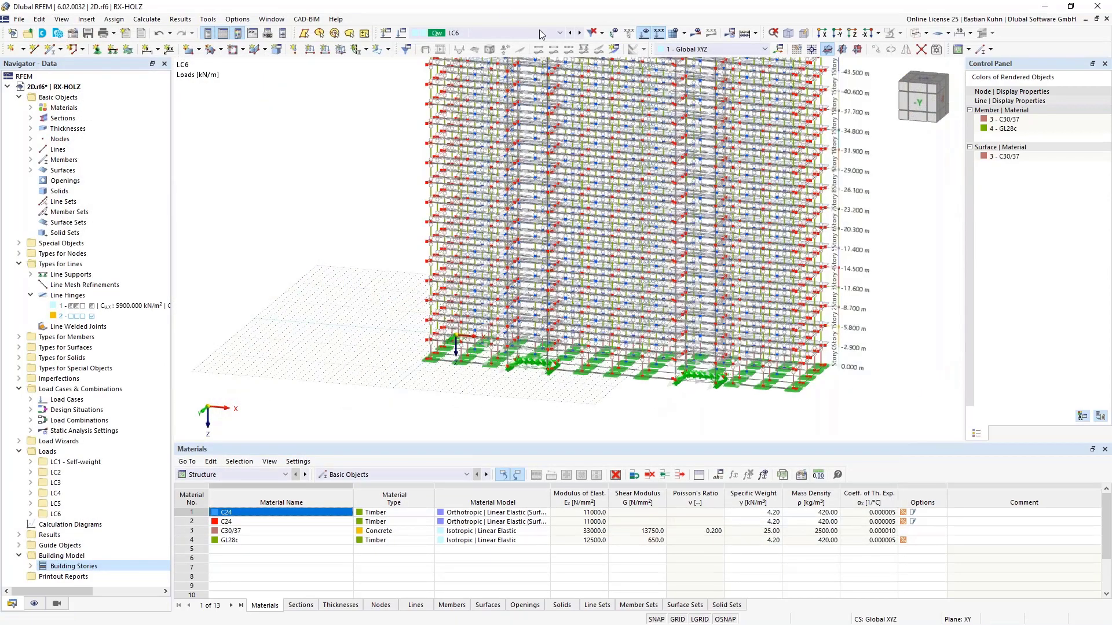
left_click(696, 33)
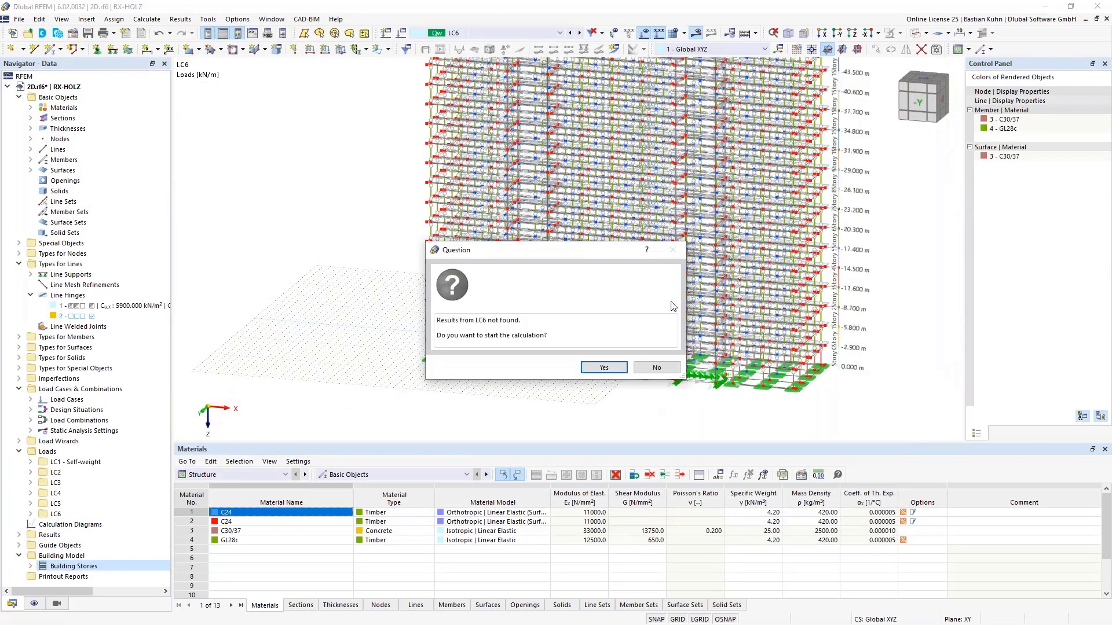
left_click(602, 367)
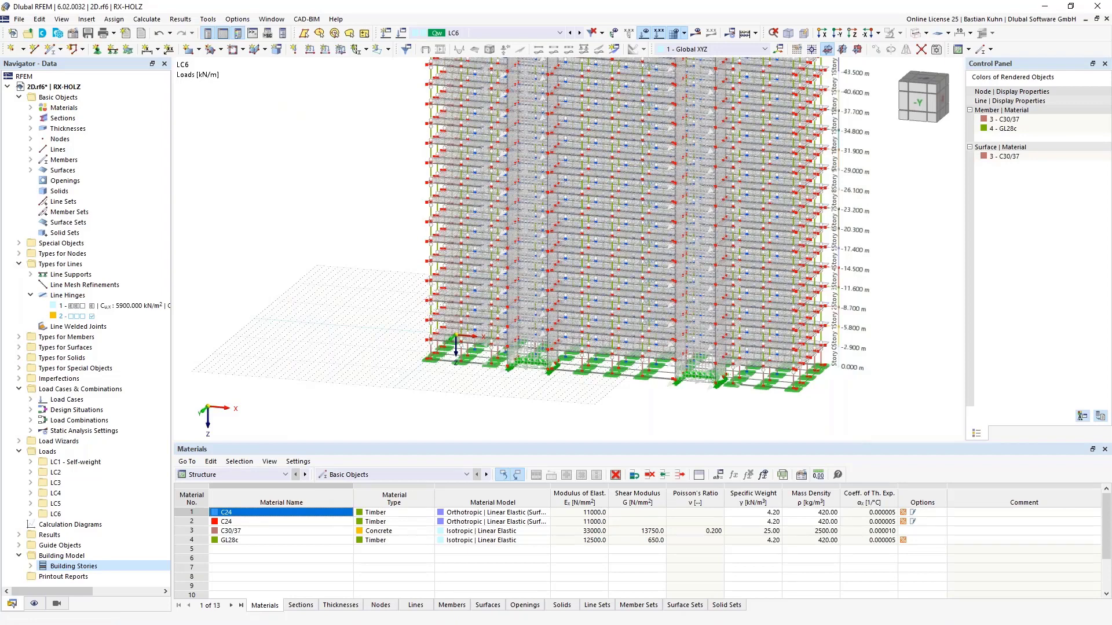
Step: Show the static analysis results by stories for LC6 in an enlarged table and examine the story forces
left_click(284, 476)
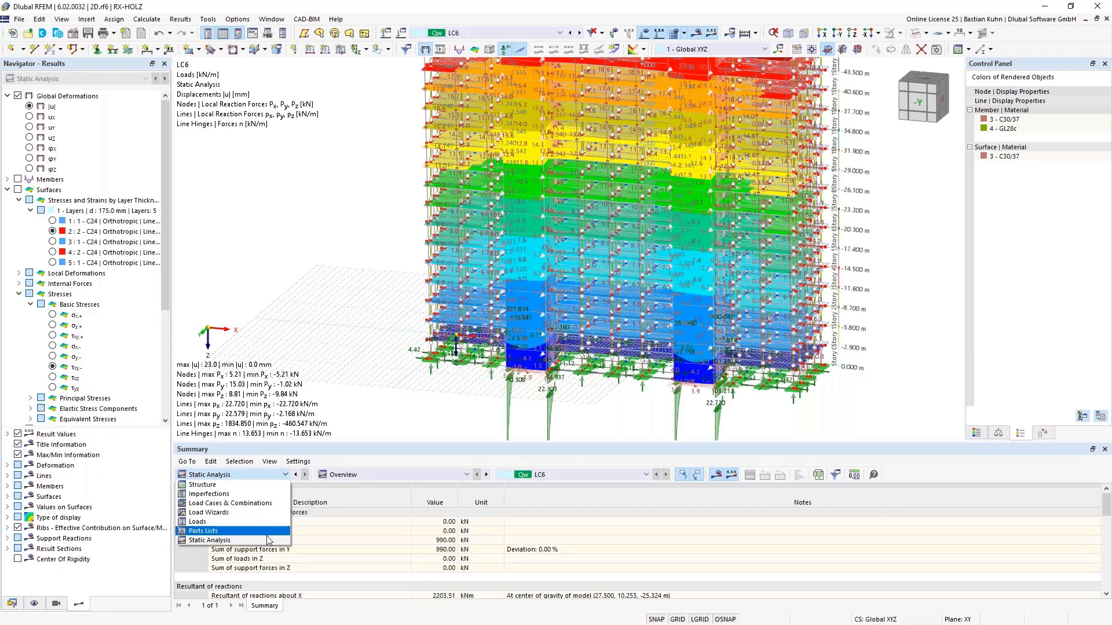
left_click(268, 540)
left_click(402, 474)
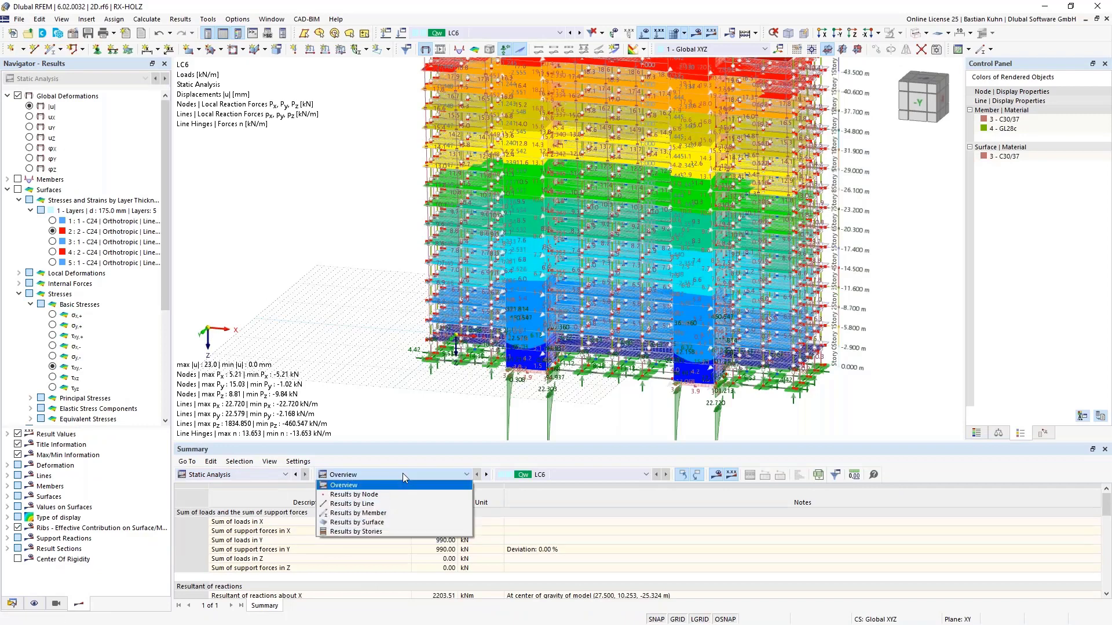
left_click(397, 531)
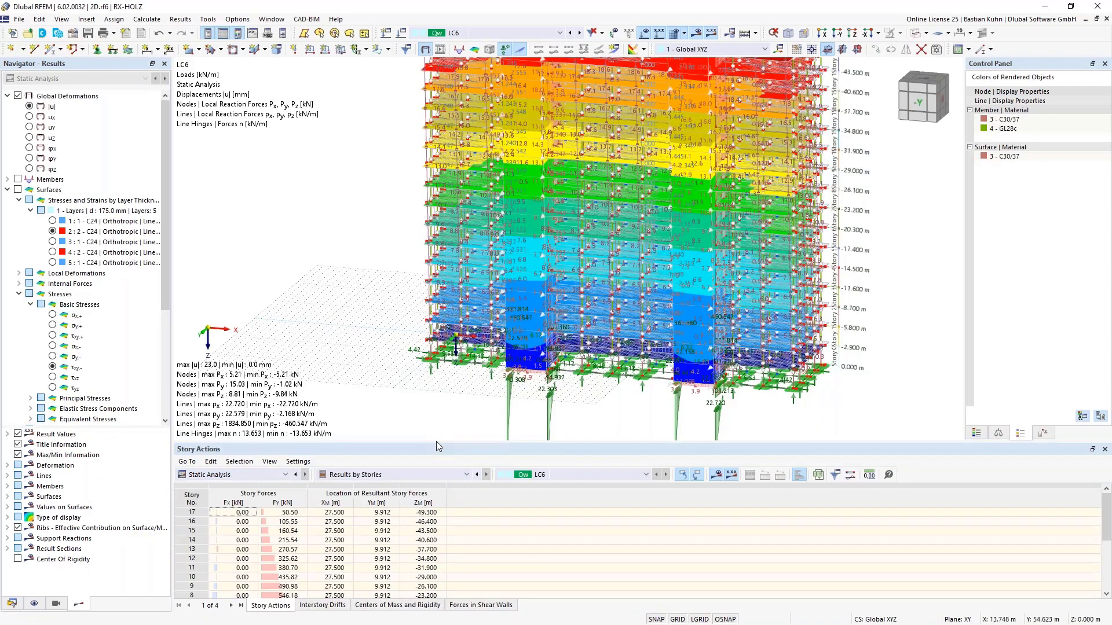
left_click_drag(437, 443, 433, 372)
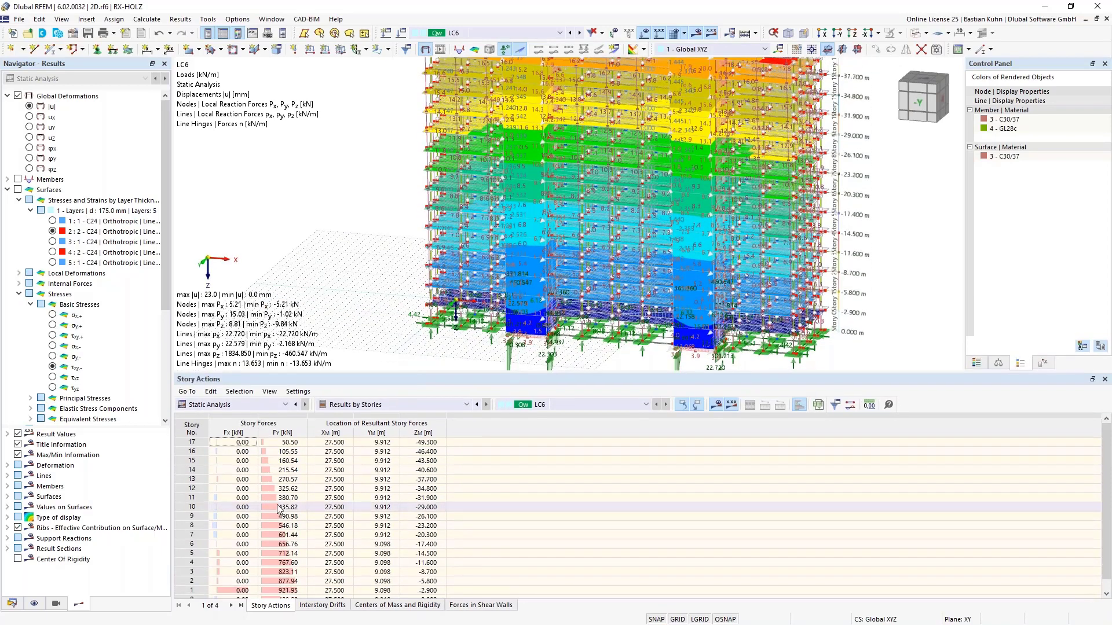
left_click(284, 451)
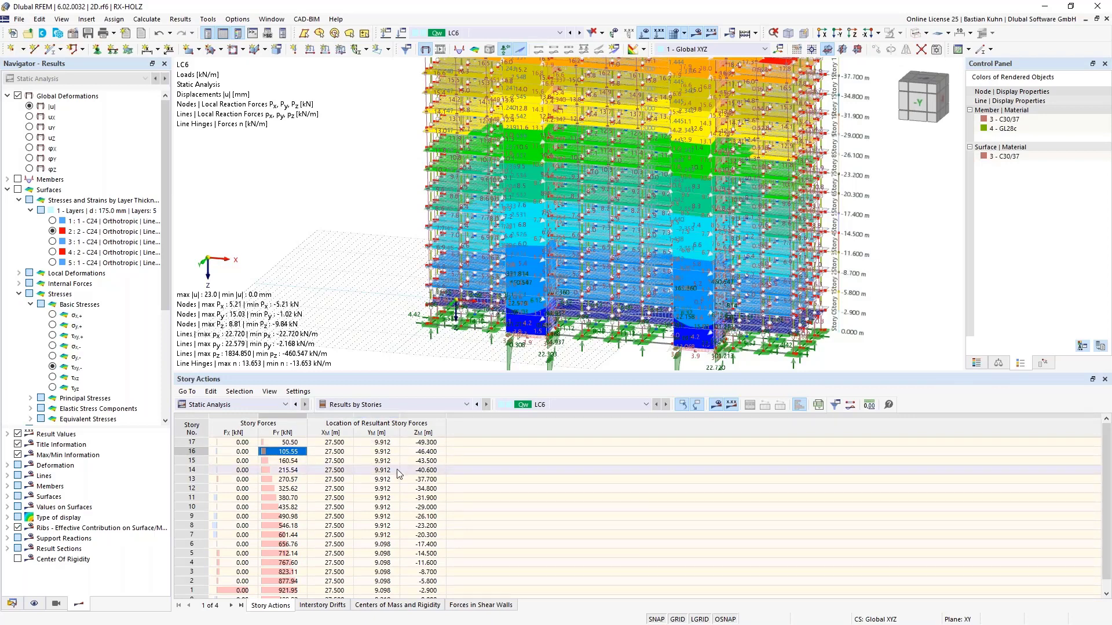
Step: Select story 1 - Floor among the building story visibilities
left_click(56, 605)
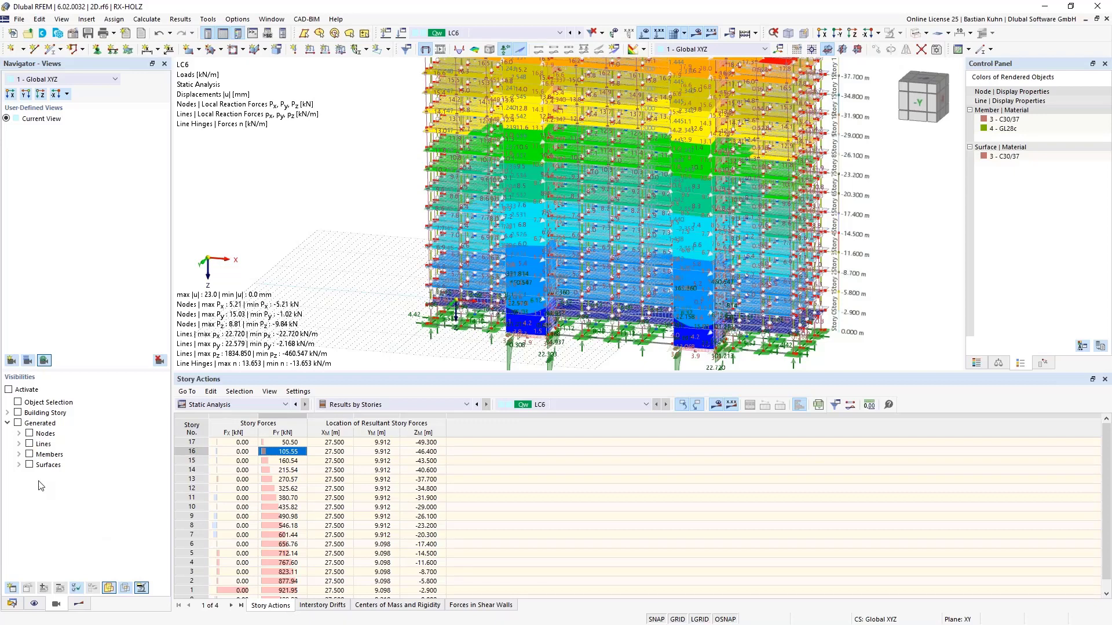
left_click(8, 413)
left_click_drag(162, 460, 163, 545)
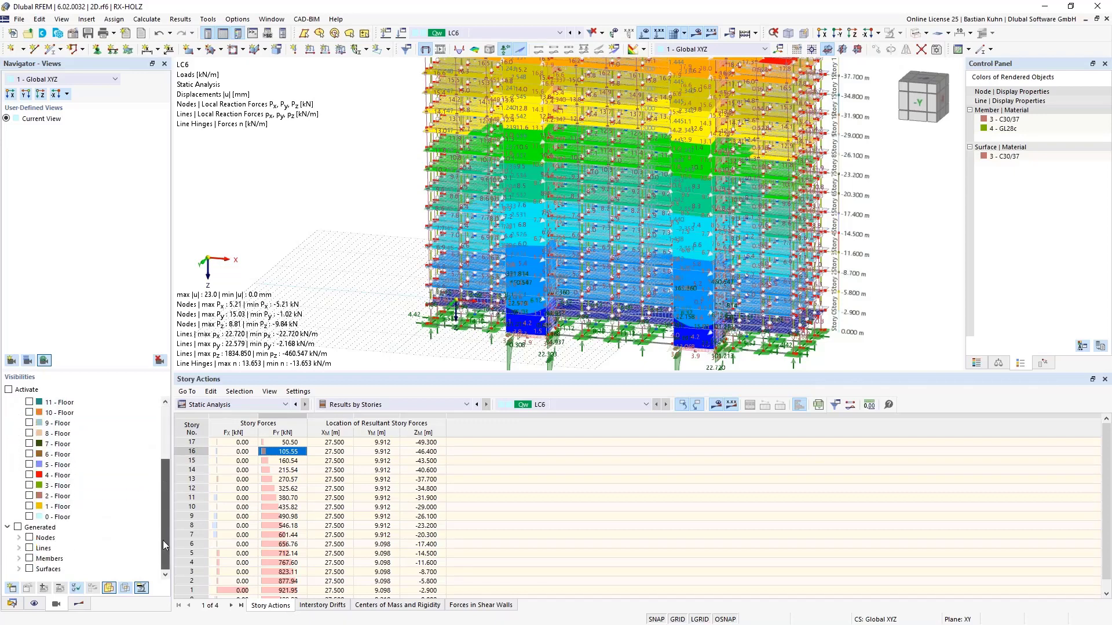
left_click(39, 507)
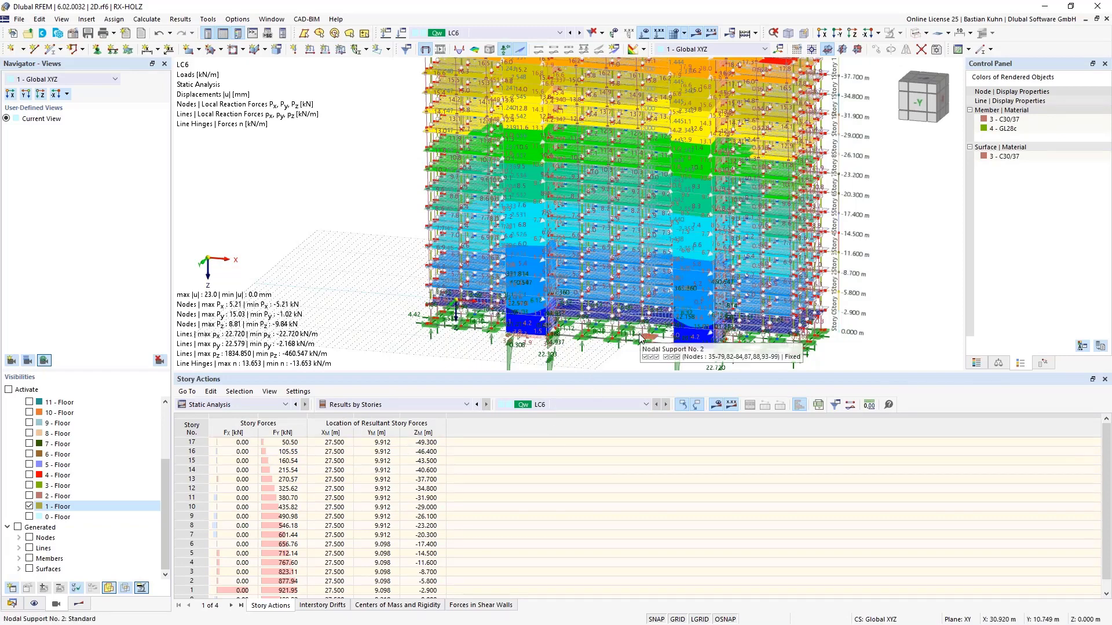
Step: Examine the displacements and interstory drifts of all stories, then bring up the centers of mass and rigidity
left_click(323, 605)
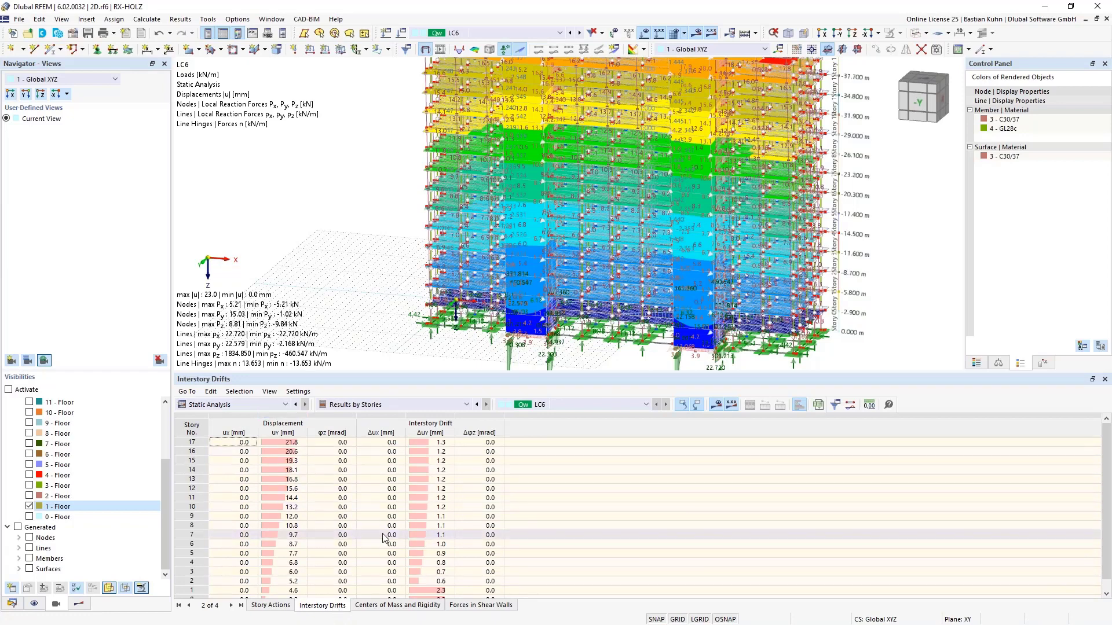
scroll(374, 513, "down", 1)
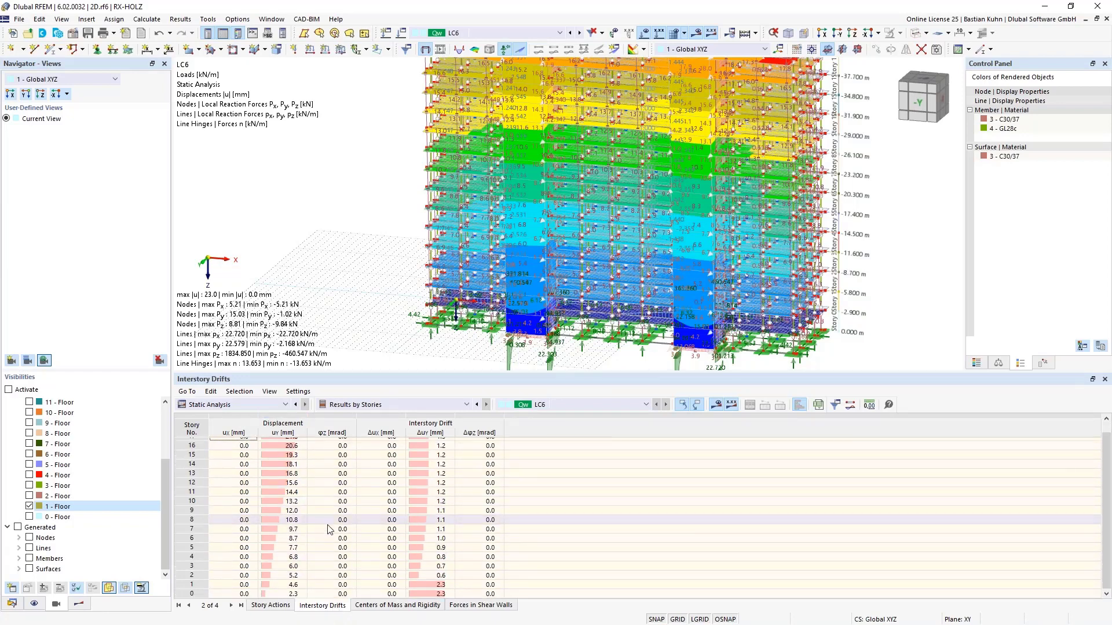
scroll(347, 516, "up", 1)
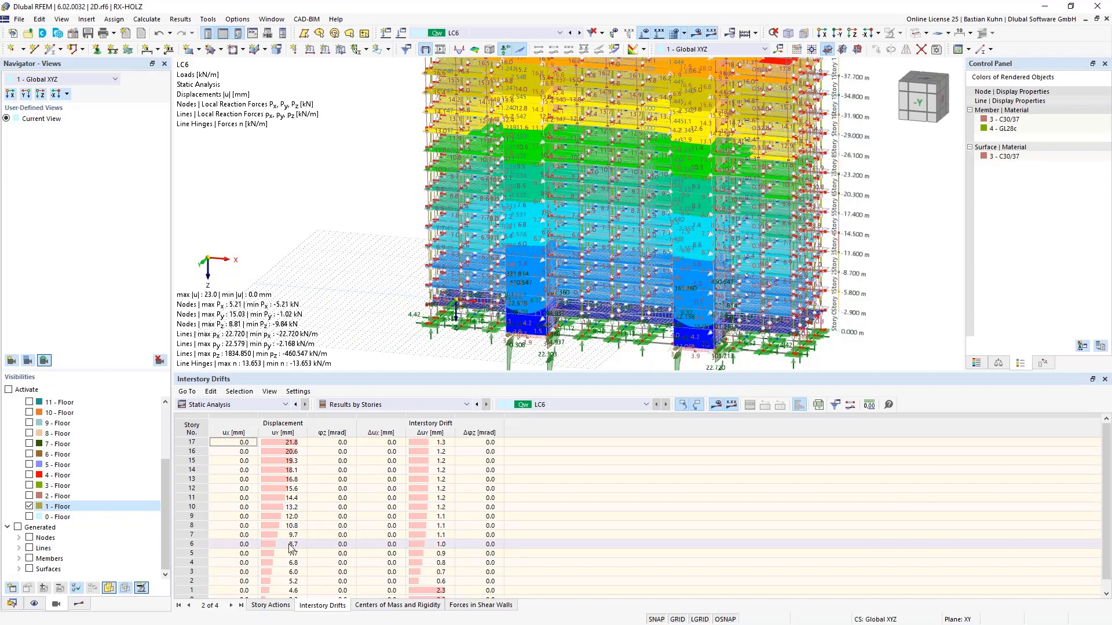
scroll(292, 542, "down", 1)
left_click(355, 605)
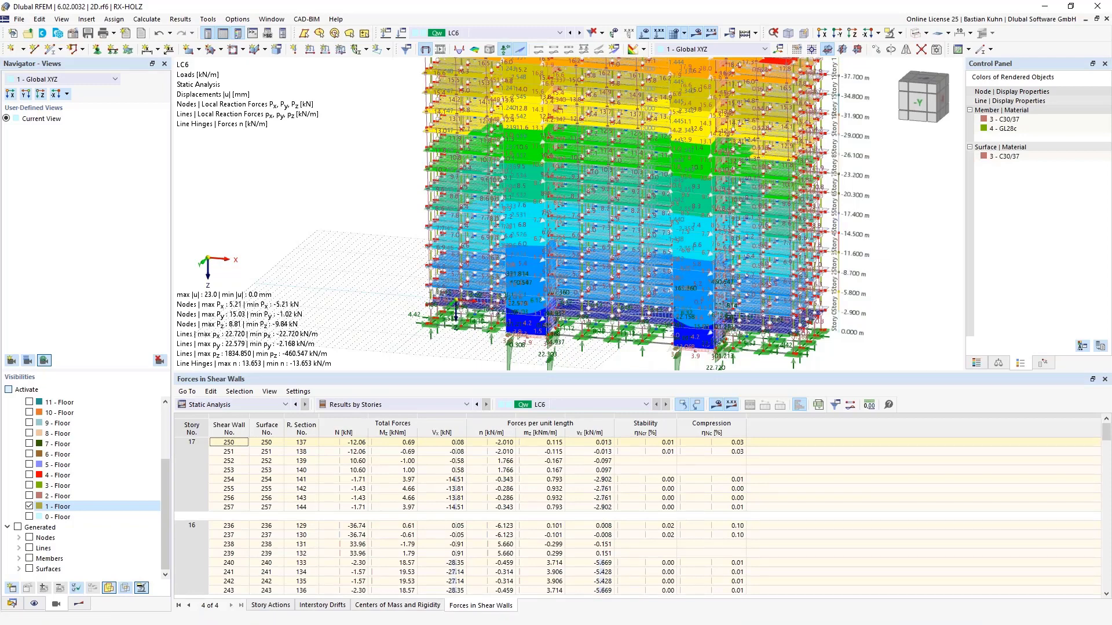
Step: Activate the visibility of story 1 and examine the forces in the shear walls, including wall 72's shear force in story 4
left_click(8, 390)
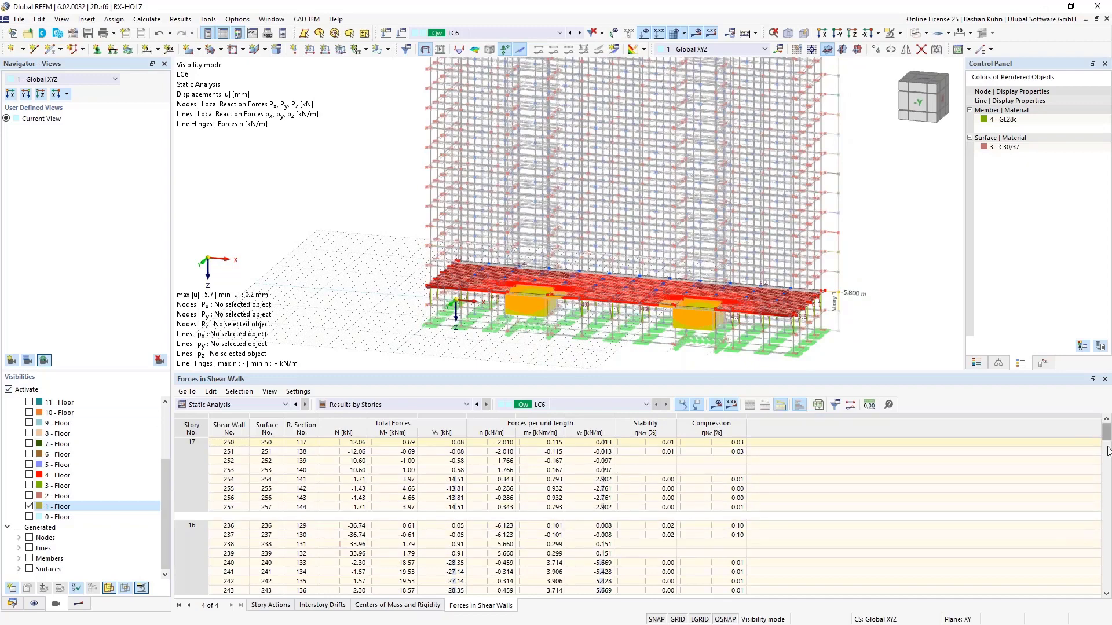
scroll(1108, 510, "down", 1)
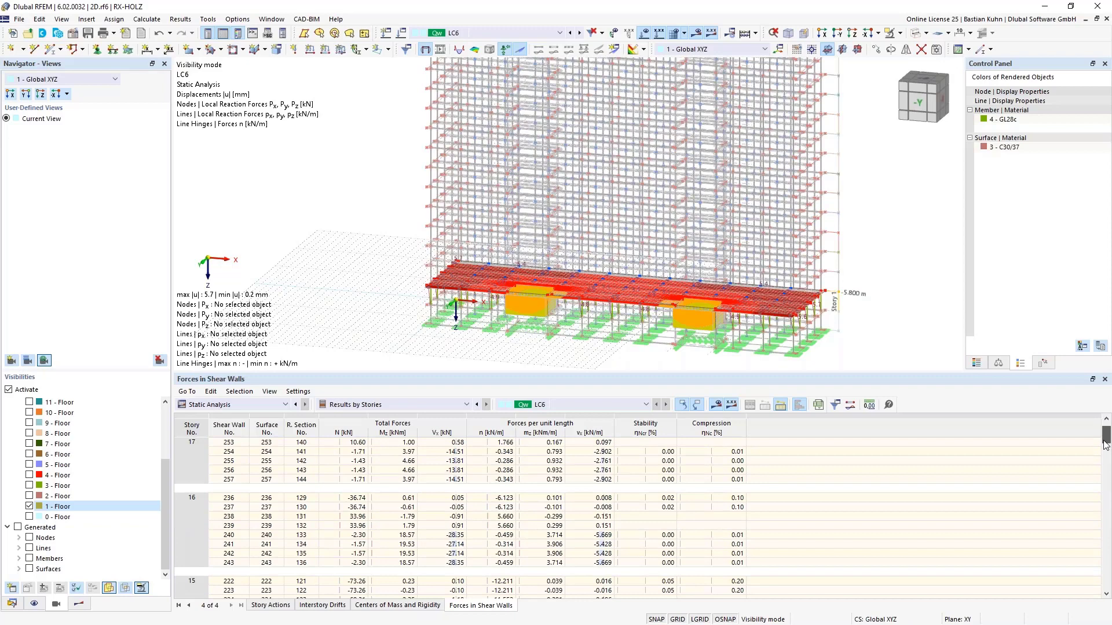
left_click_drag(1106, 444, 1106, 550)
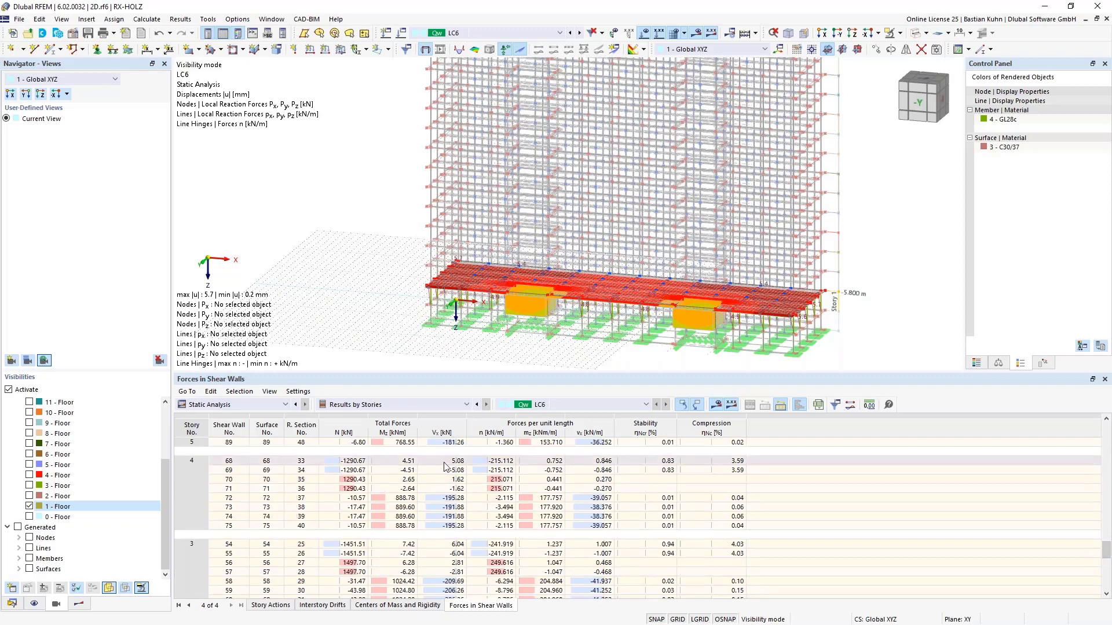
left_click(448, 499)
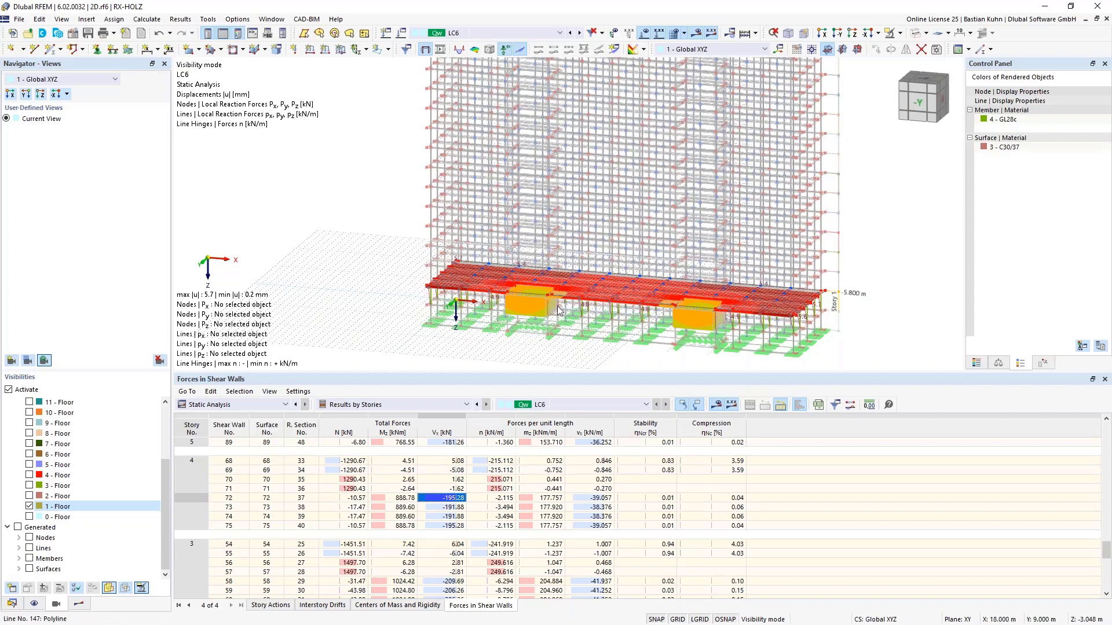
Step: List the shear wall result sections in the static analysis results, inspecting the story 1 core walls closely
scroll(559, 311, "up", 4)
scroll(559, 310, "down", 3)
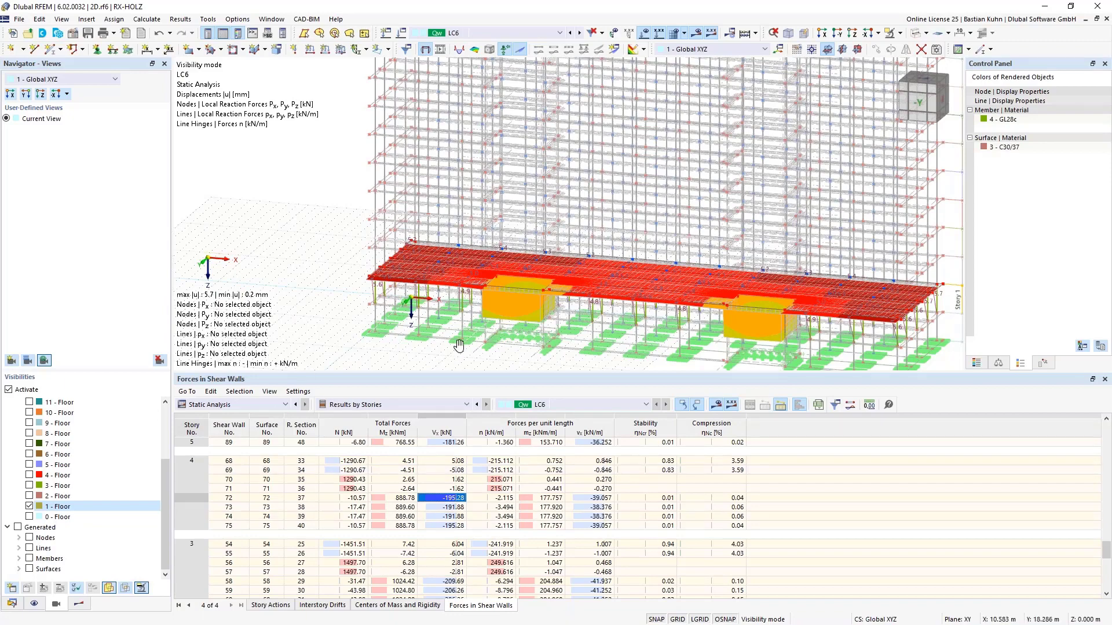
middle_click_drag(458, 345, 517, 225, "ctrl")
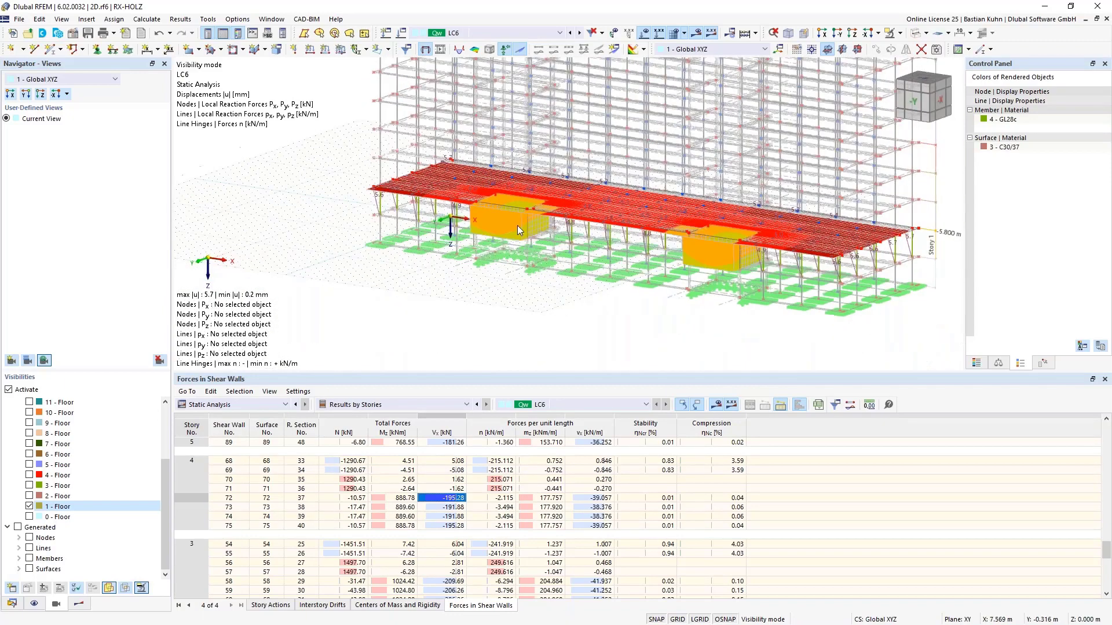
scroll(517, 225, "up", 4)
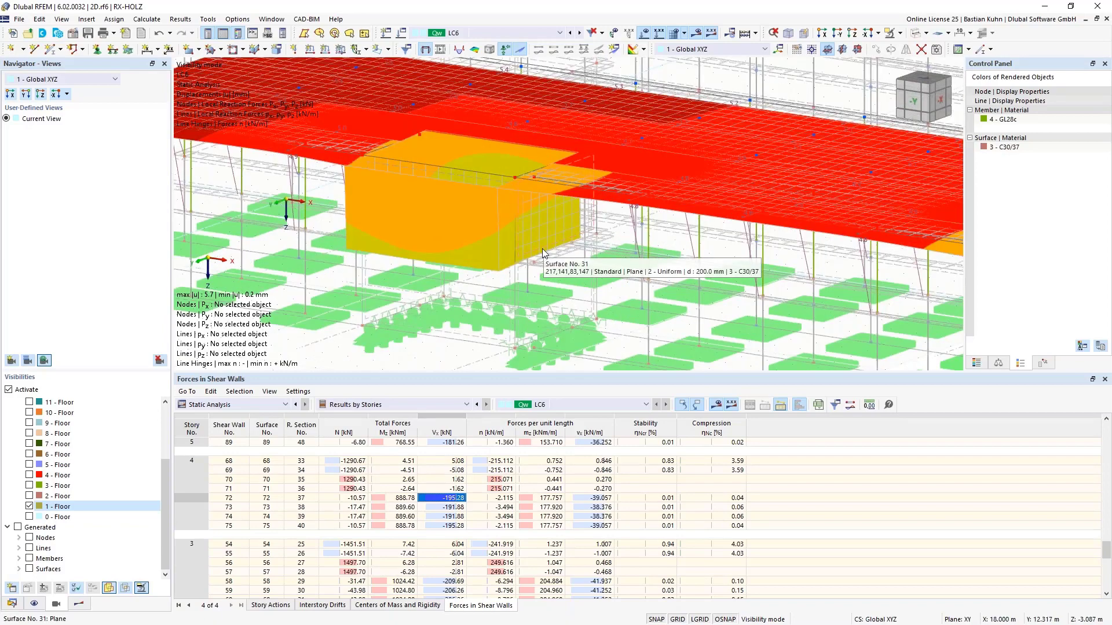
left_click(80, 604)
left_click_drag(167, 296, 181, 428)
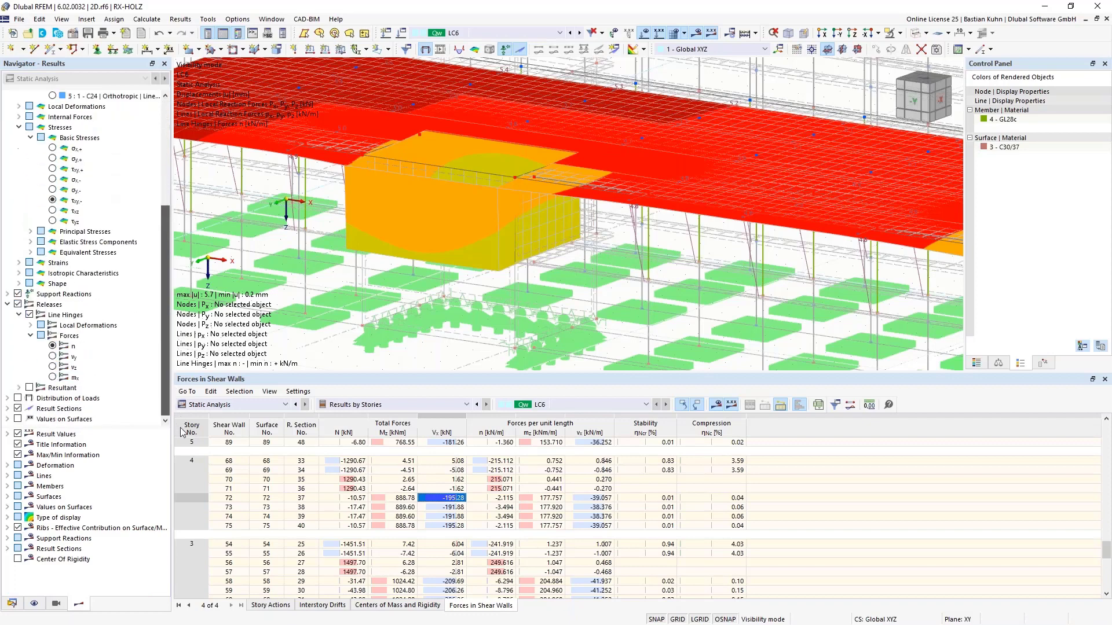
left_click(7, 409)
scroll(10, 413, "down", 6)
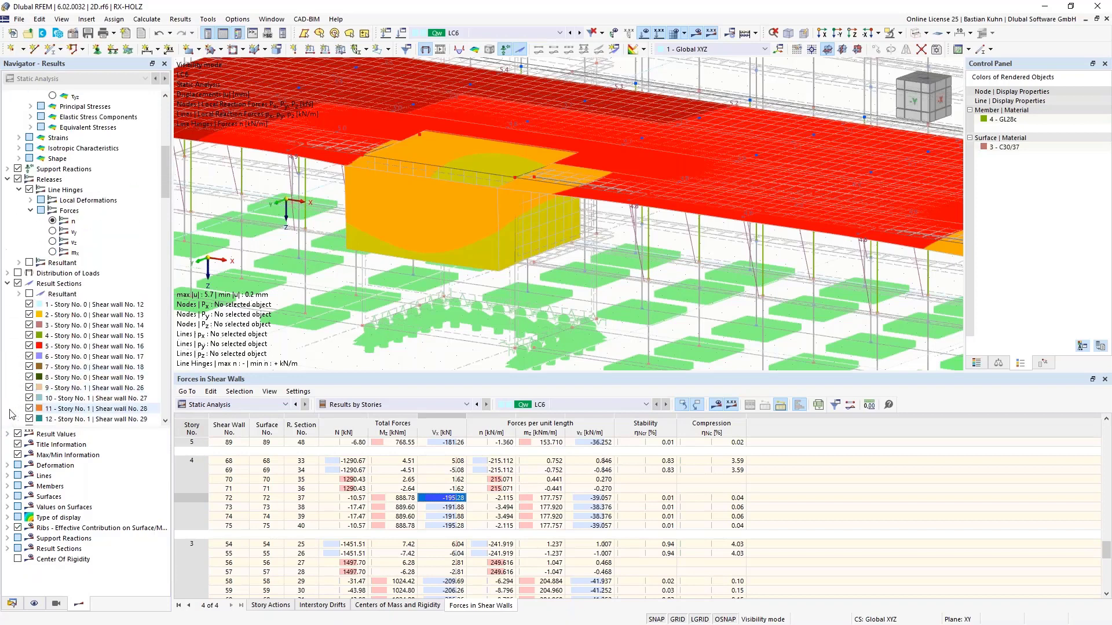
scroll(10, 413, "down", 1)
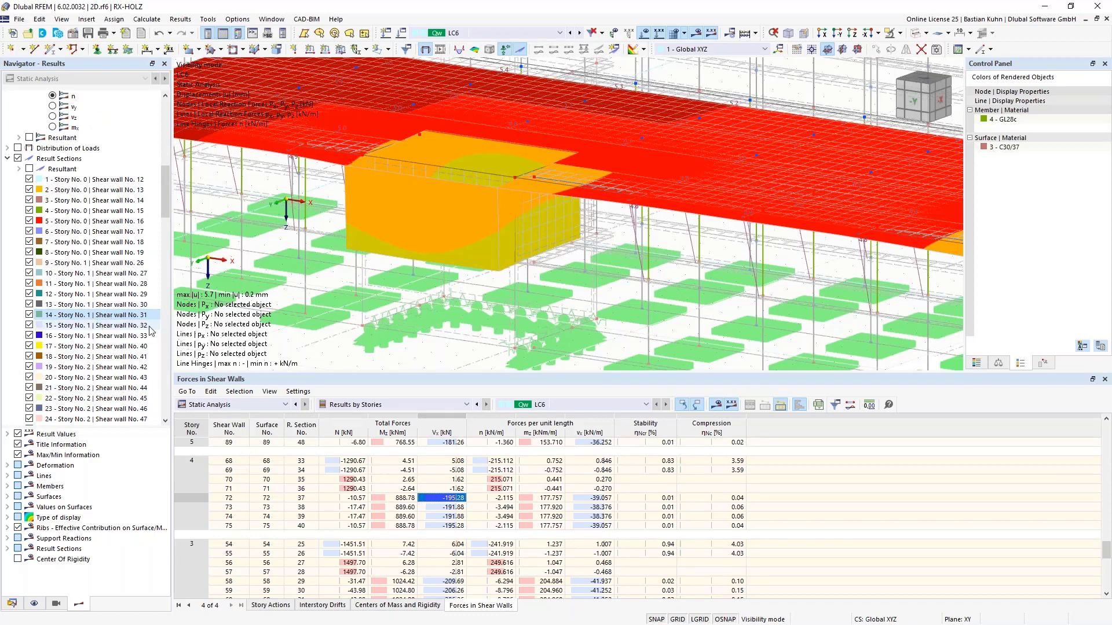
Step: Isolate story 1's shear wall No. 31 using Visibility by Selected and Related Objects
scroll(566, 254, "up", 3)
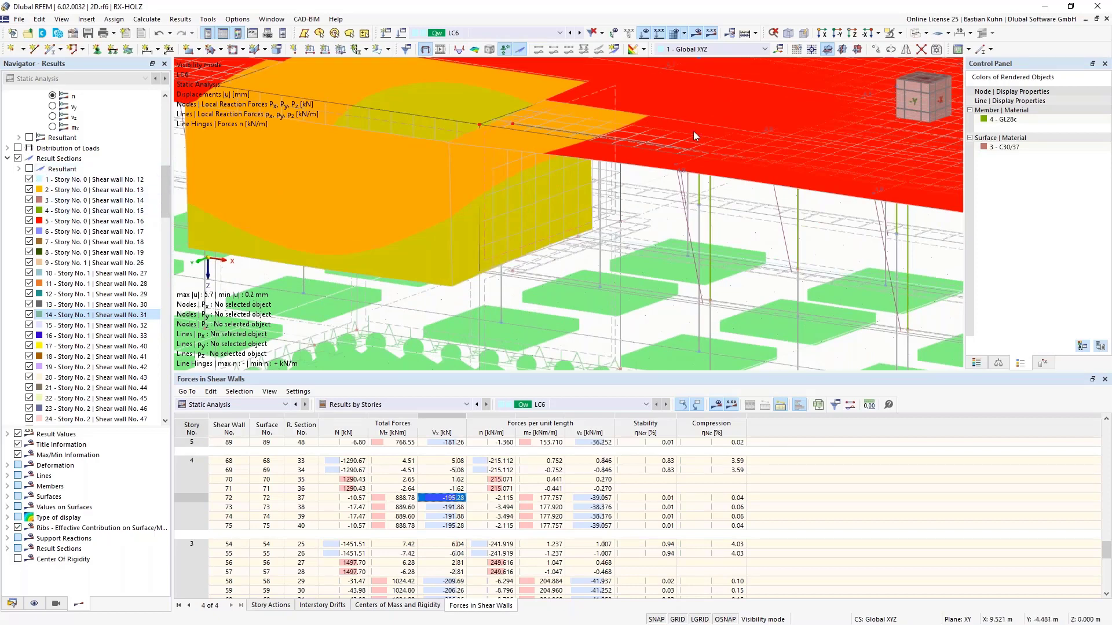
left_click(900, 33)
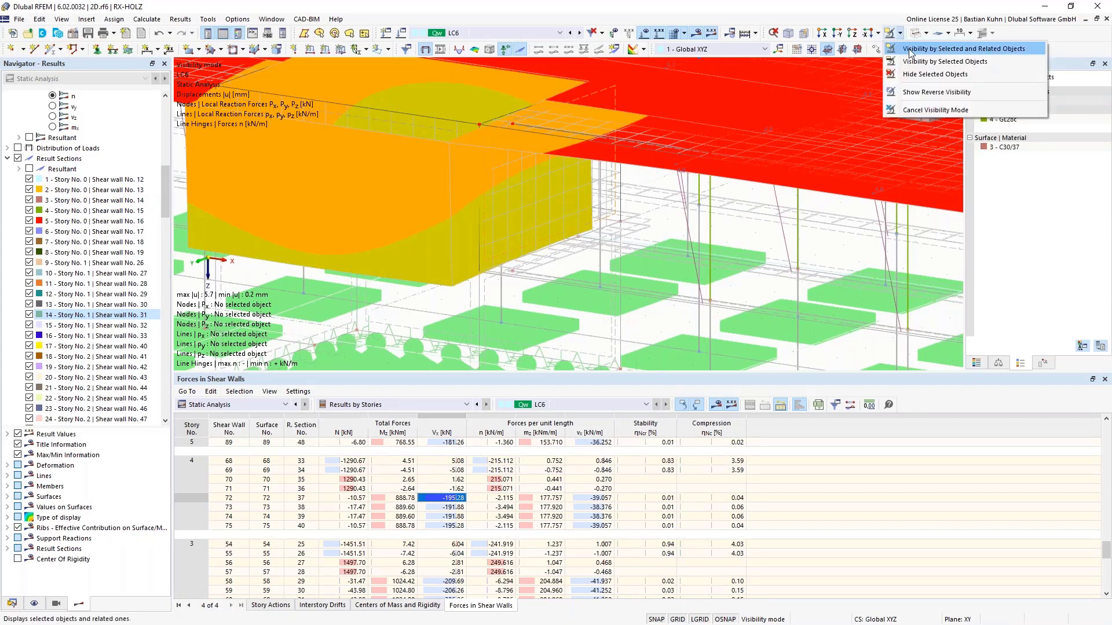
left_click(909, 50)
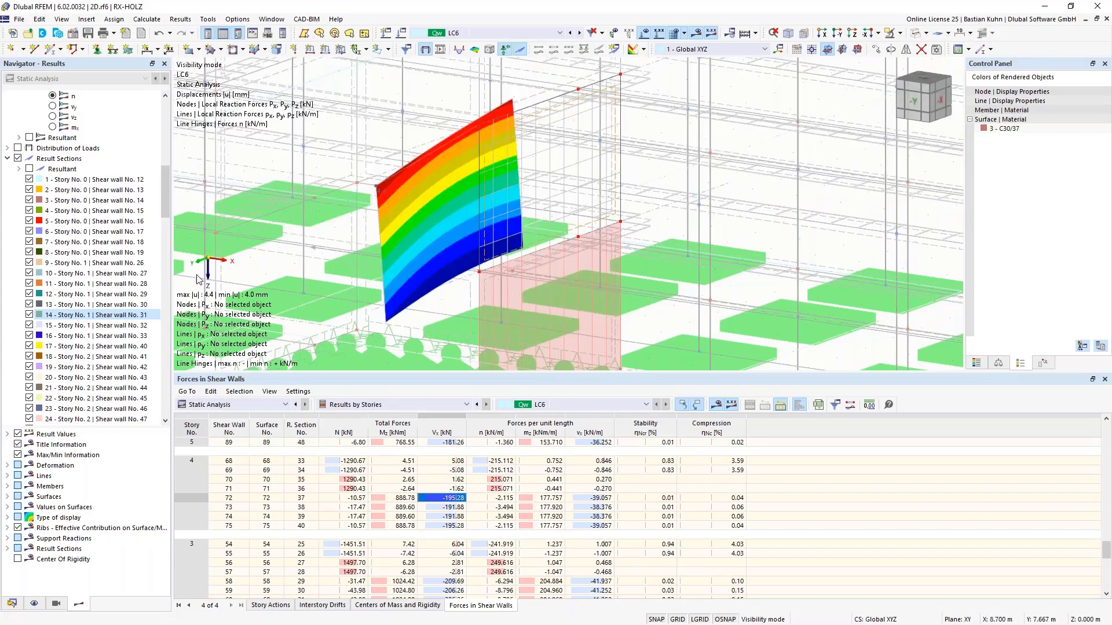
Step: Turn on the resultant display for the result sections and examine it at the isolated shear wall
left_click(29, 169)
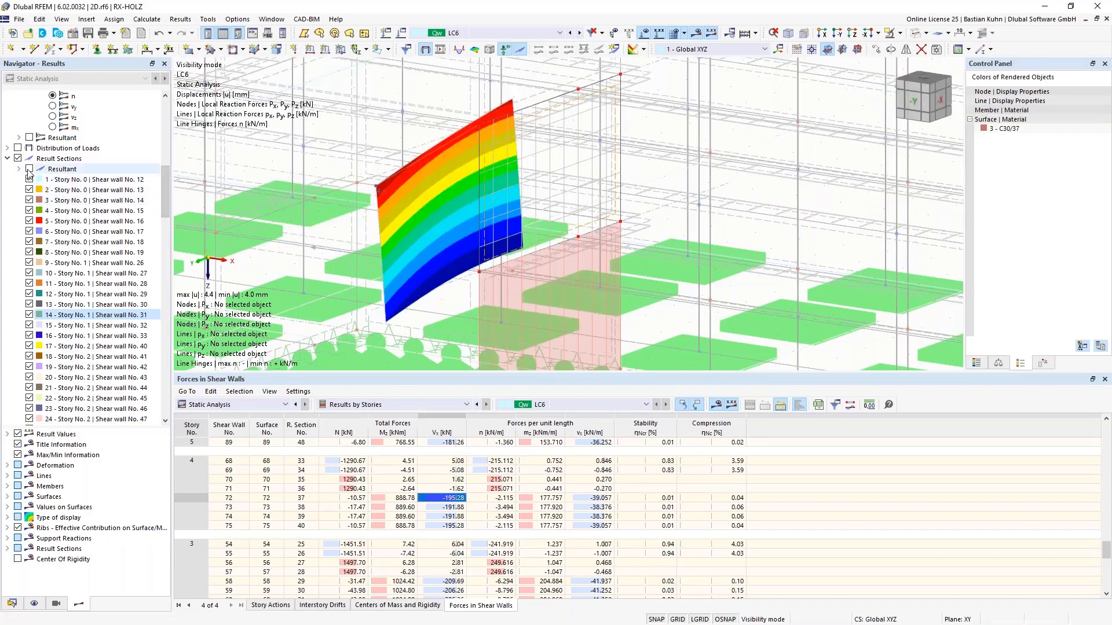
scroll(735, 215, "down", 3)
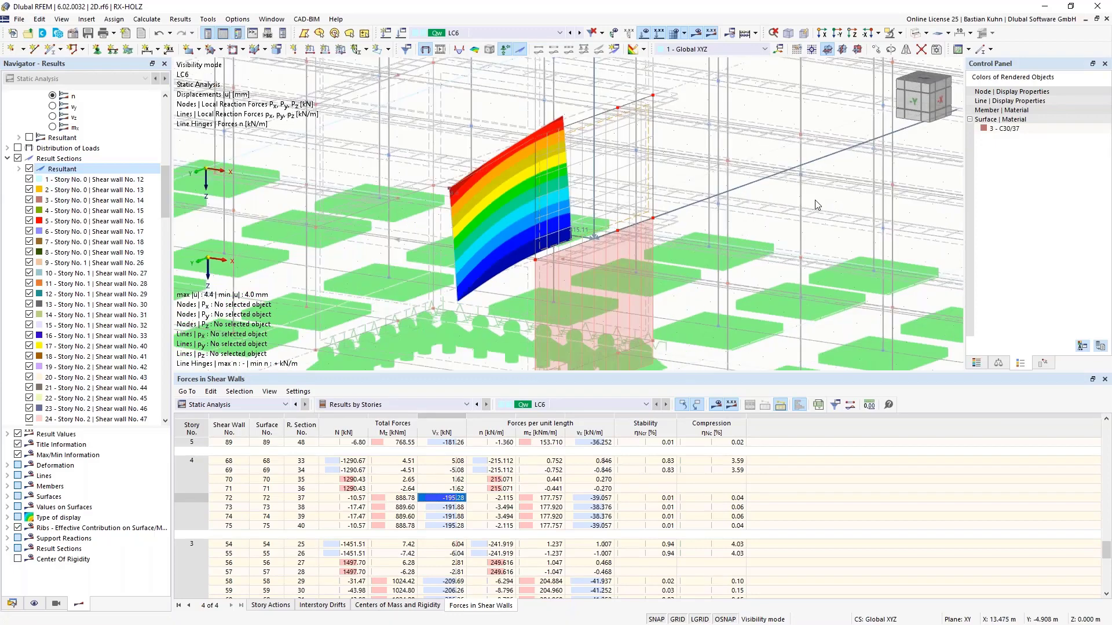
scroll(689, 225, "up", 4)
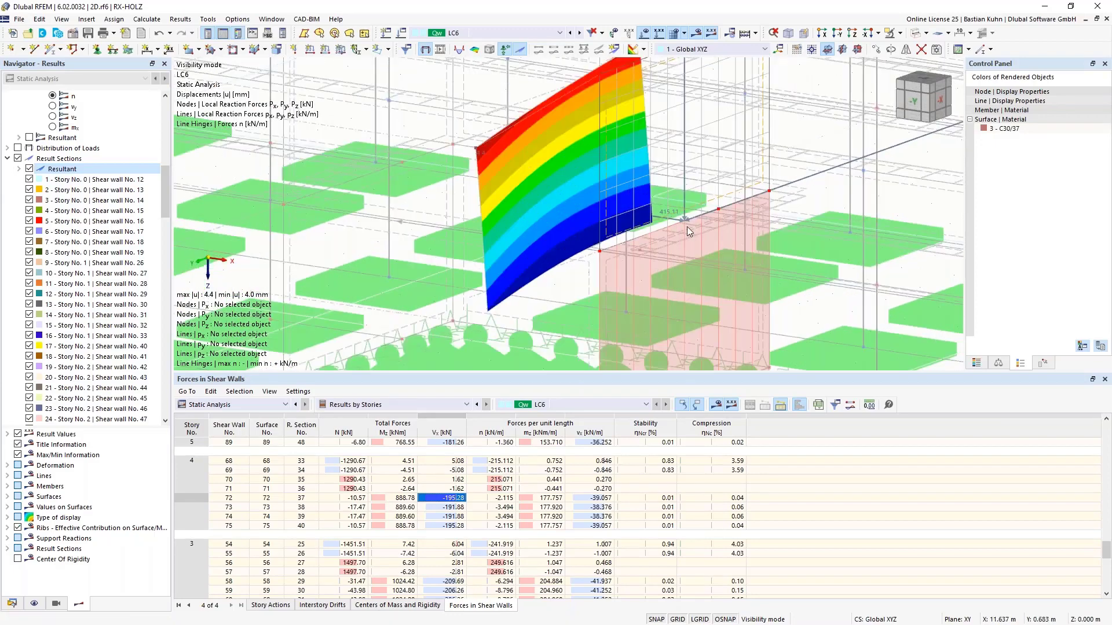
scroll(710, 229, "down", 2)
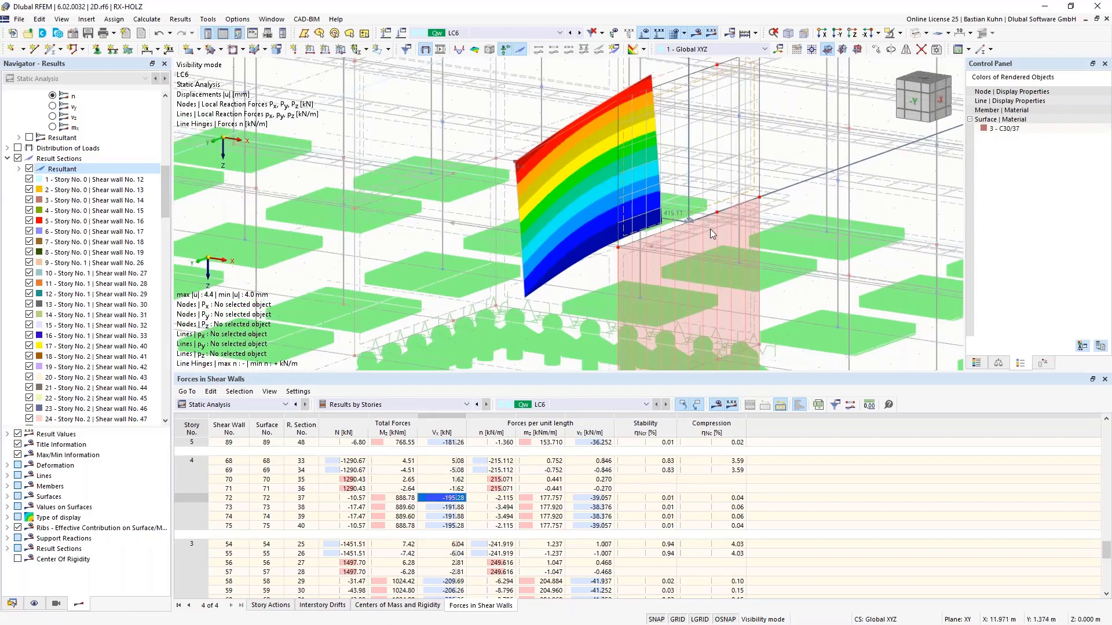
Step: Limit the displayed result section resultant to the PY component by hiding PX and PZ
left_click(19, 168)
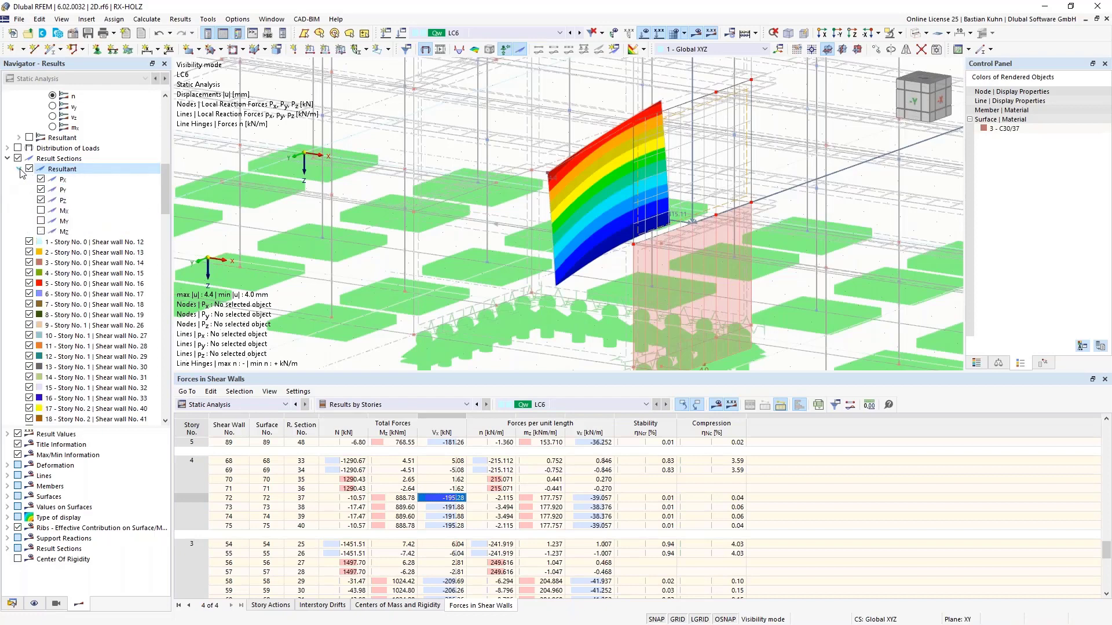
left_click(42, 200)
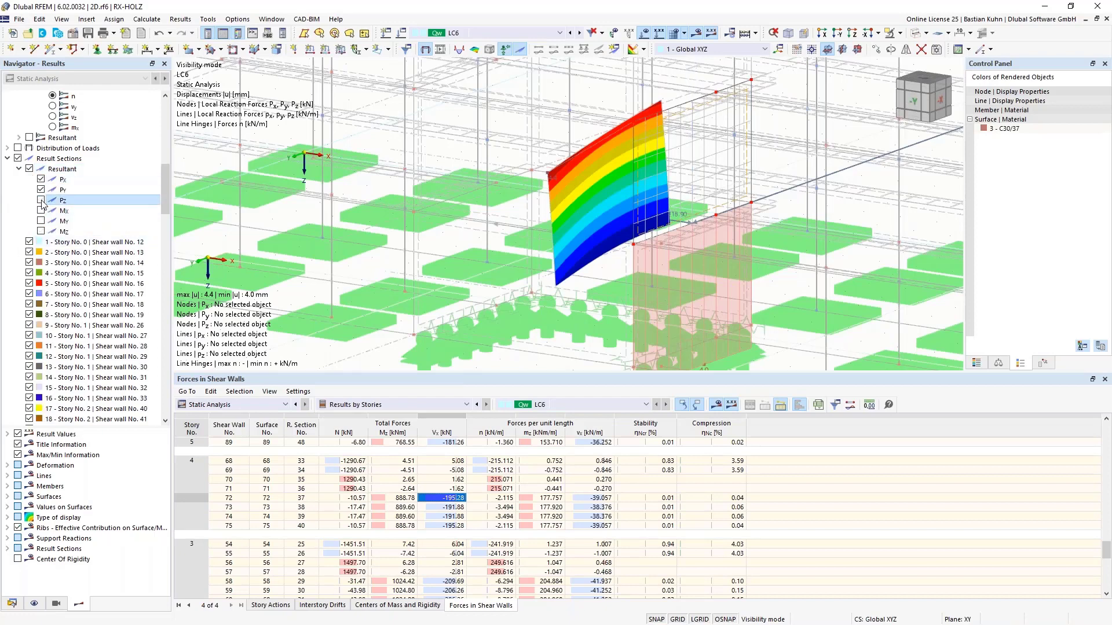
left_click(41, 179)
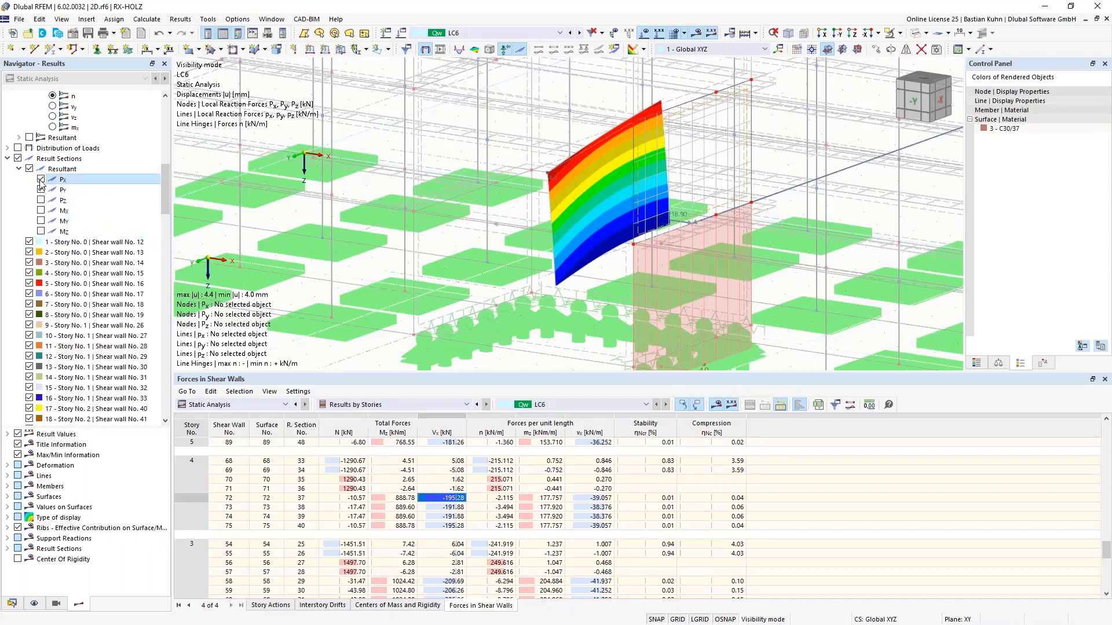
left_click(41, 190)
scroll(567, 227, "down", 4)
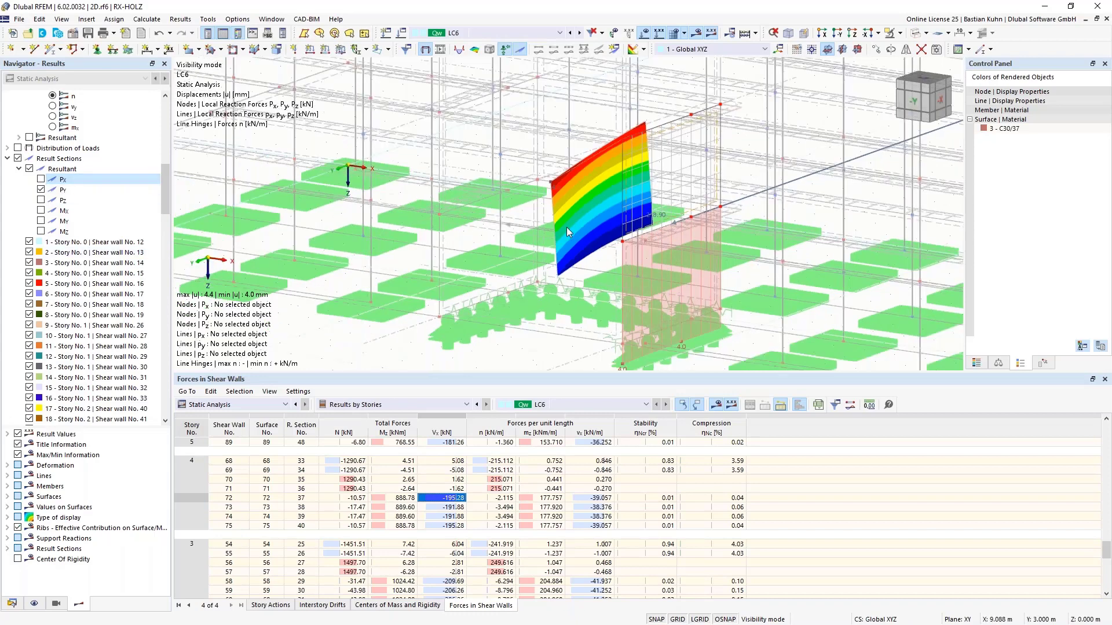
left_click_drag(166, 192, 161, 121)
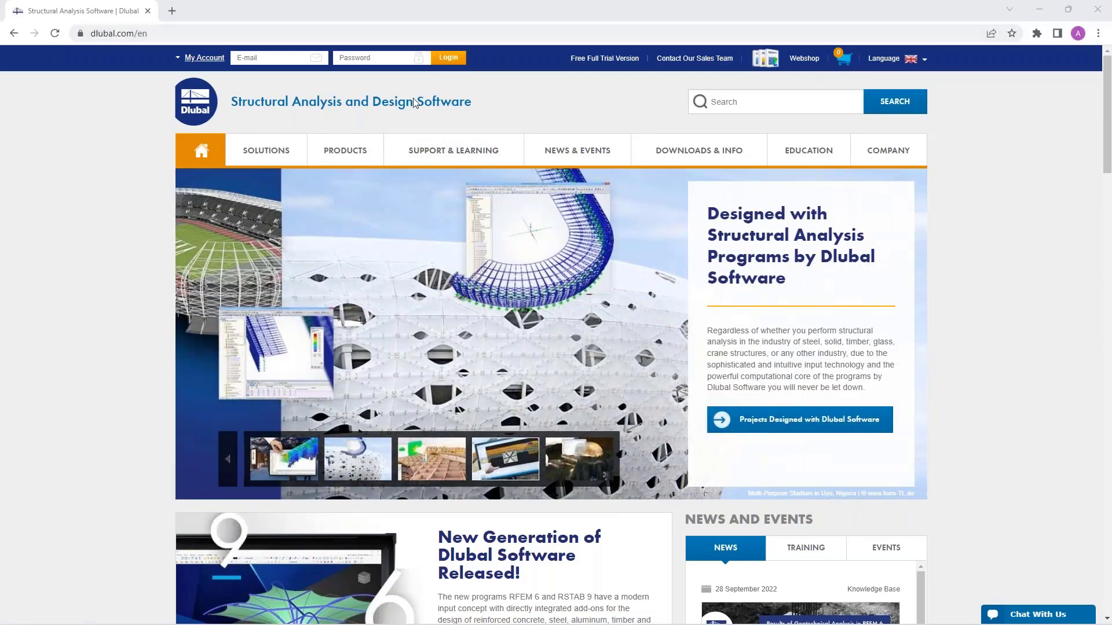
Step: Switch to the Dlubal website in the browser and open the webinar "Analysis of Multilayer Surfaces and Application of Building Models in RFEM 6"
mouse_move(569, 152)
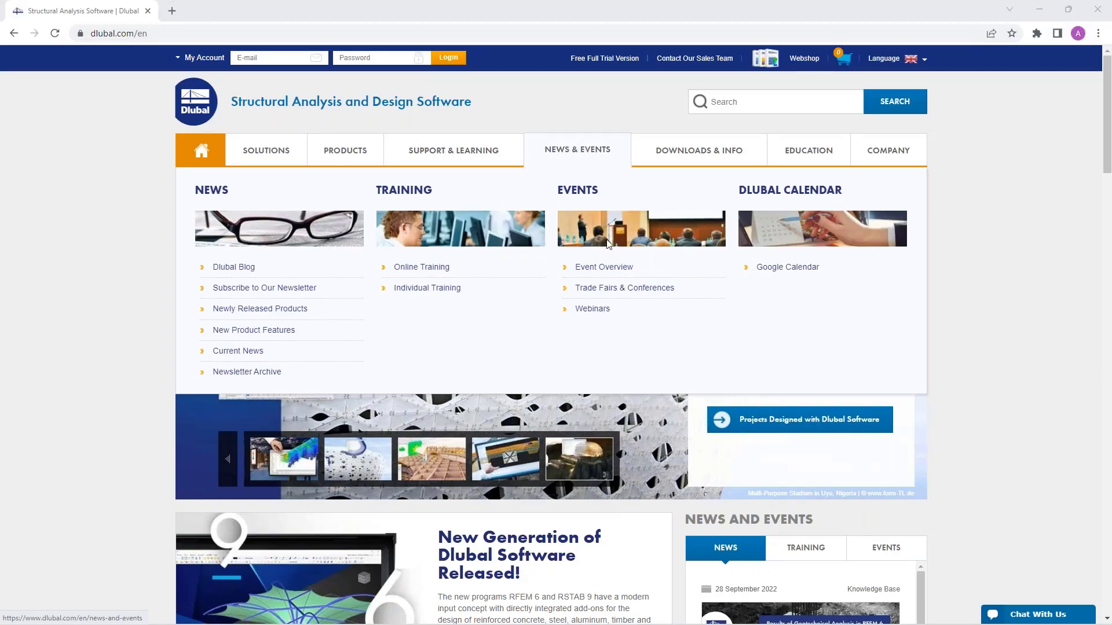
left_click(593, 311)
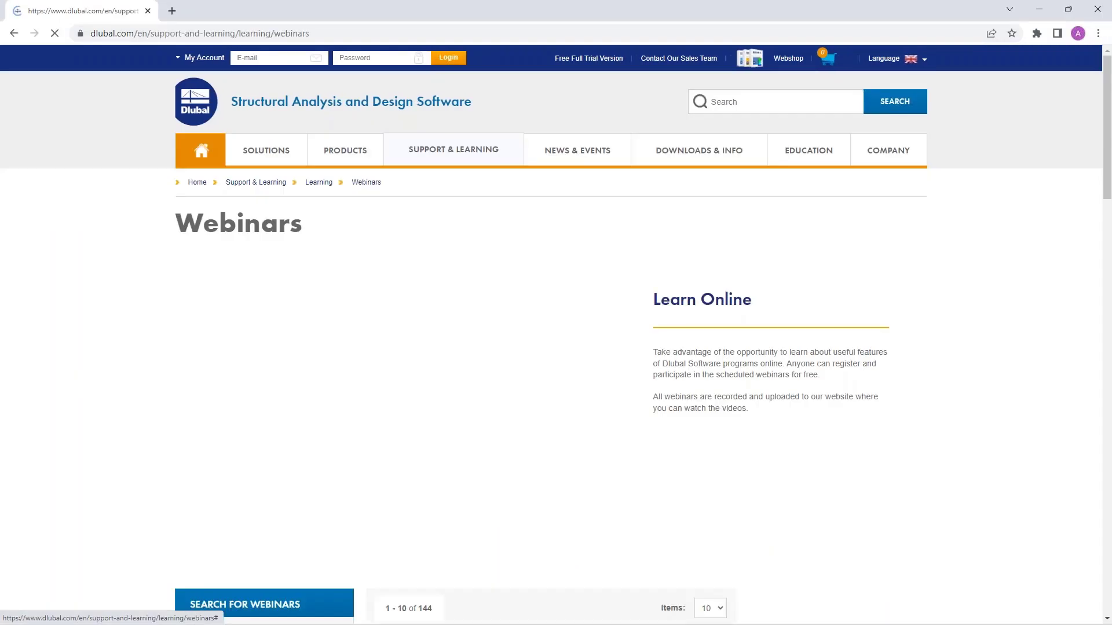
scroll(556, 347, "down", 7)
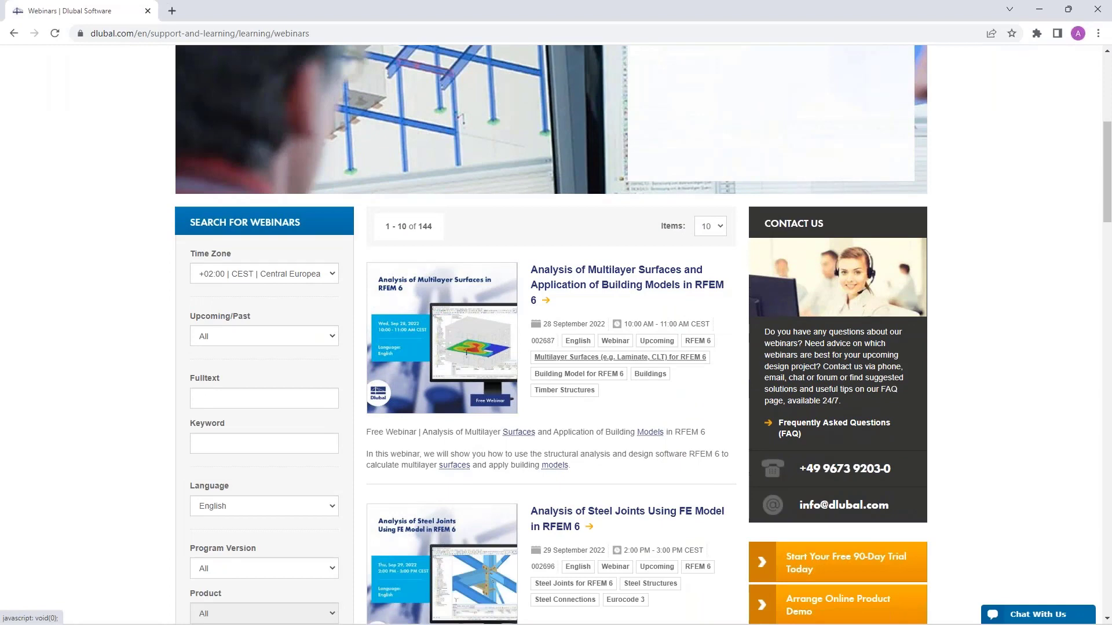
scroll(620, 357, "down", 4)
scroll(619, 357, "up", 3)
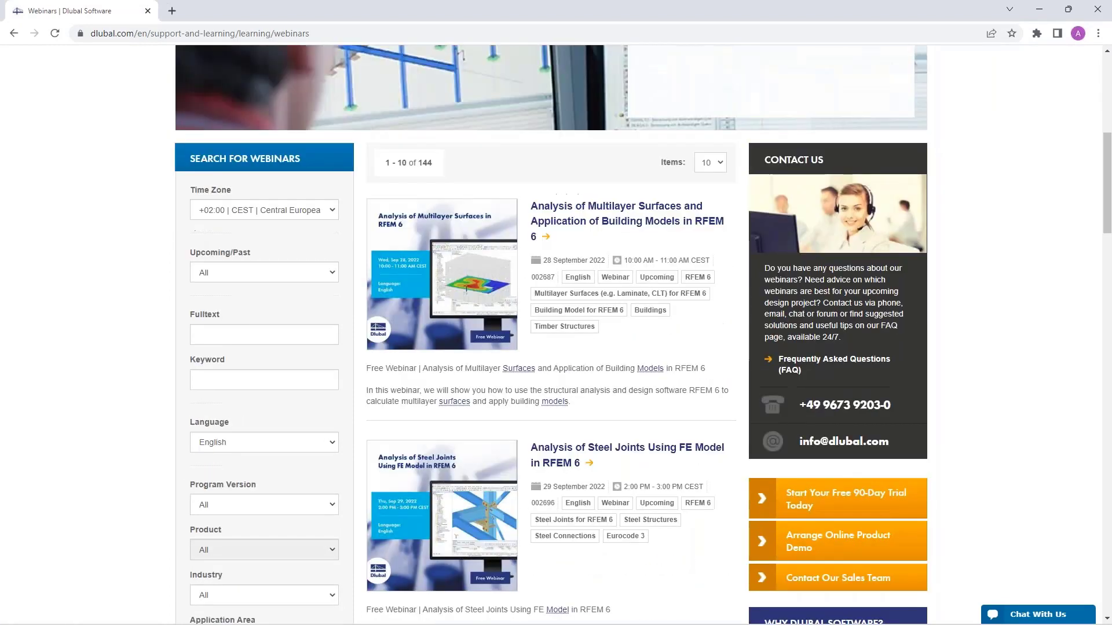
left_click(589, 221)
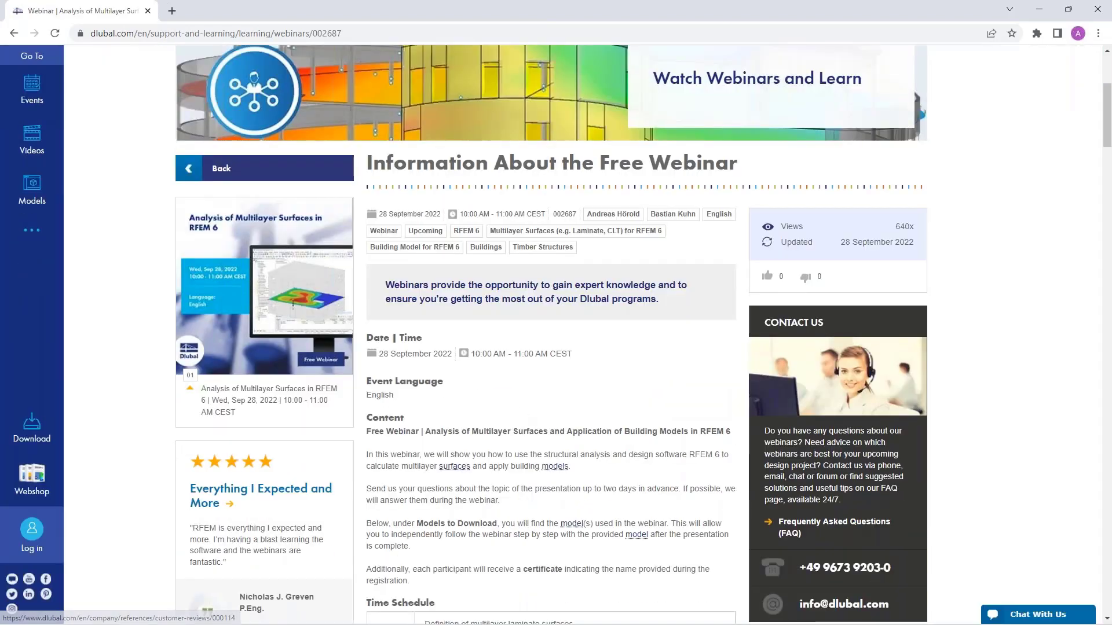
Step: Look through the webinar page for its downloadable models, including the High-Rise Building
scroll(489, 482, "down", 15)
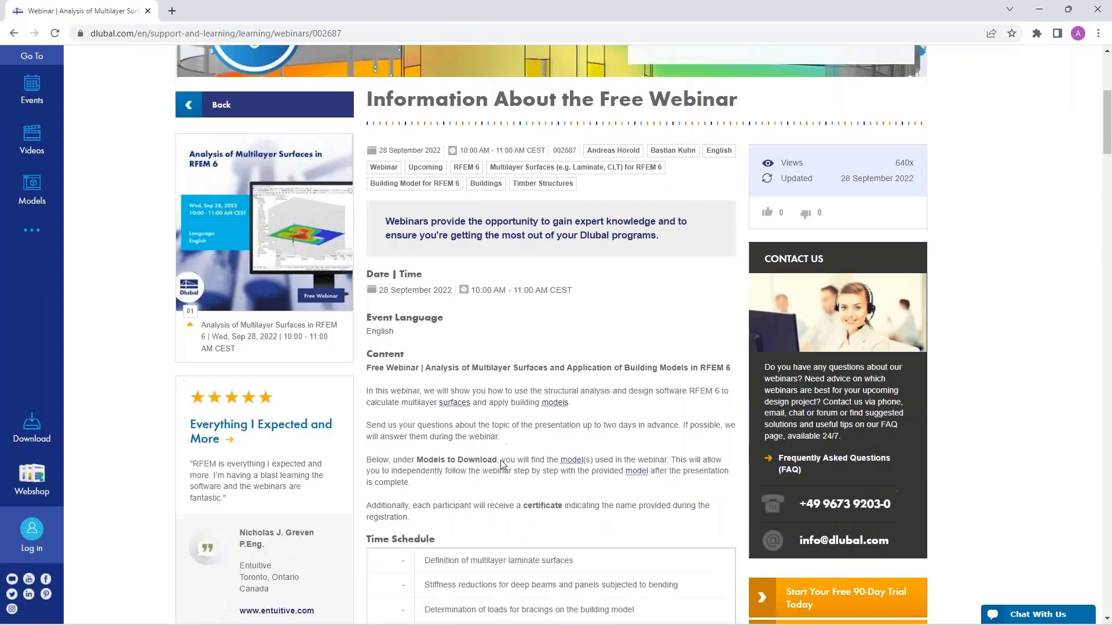
scroll(502, 459, "down", 15)
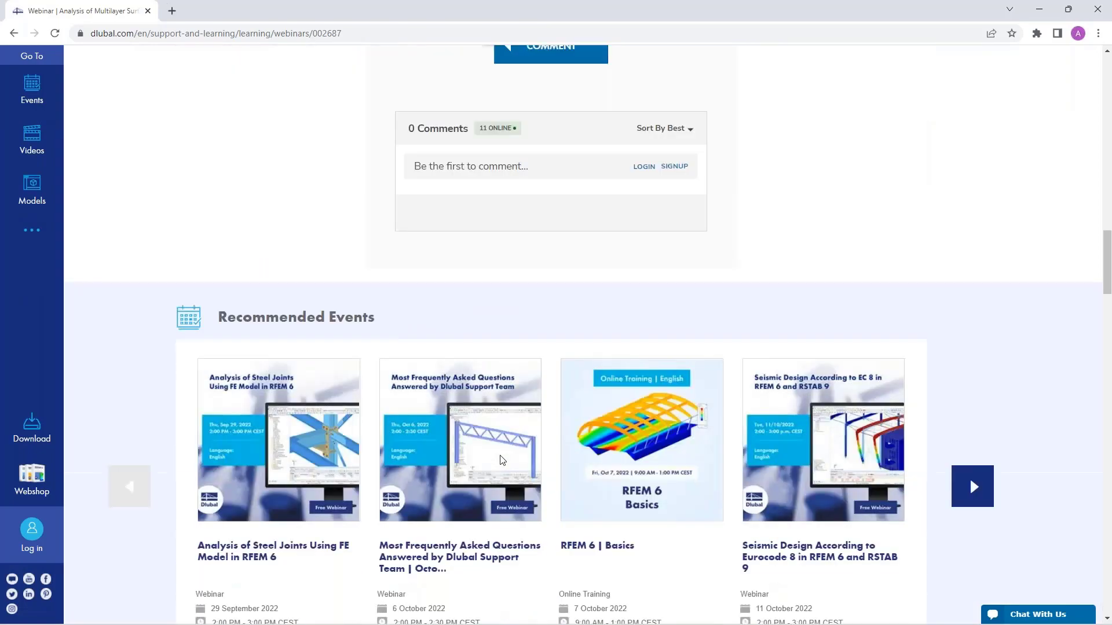
scroll(284, 391, "down", 1)
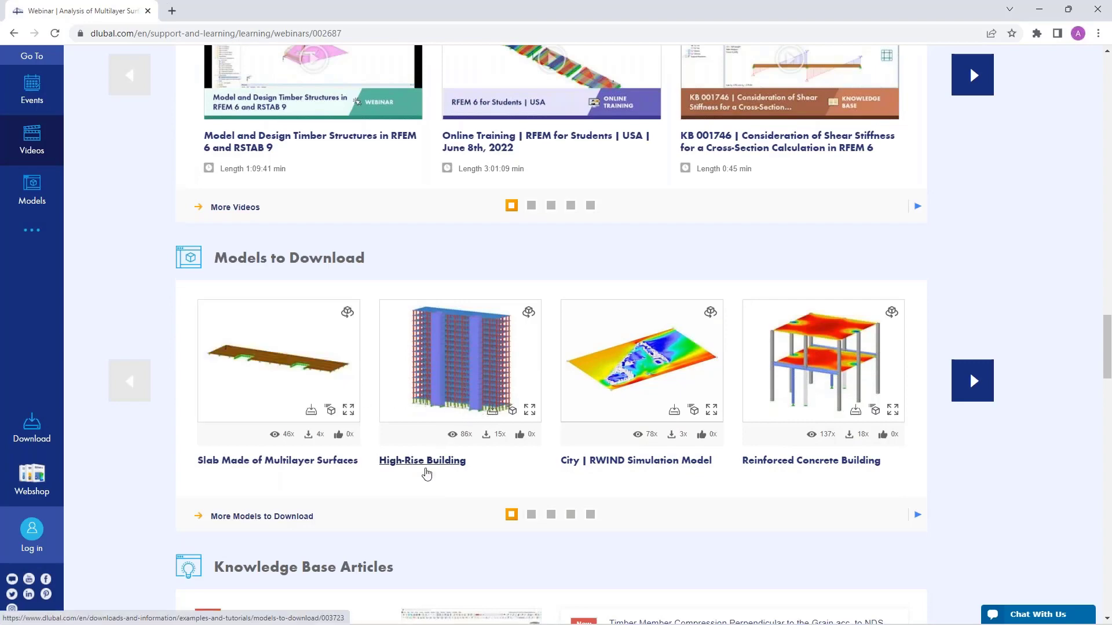
scroll(426, 472, "up", 14)
scroll(427, 469, "up", 20)
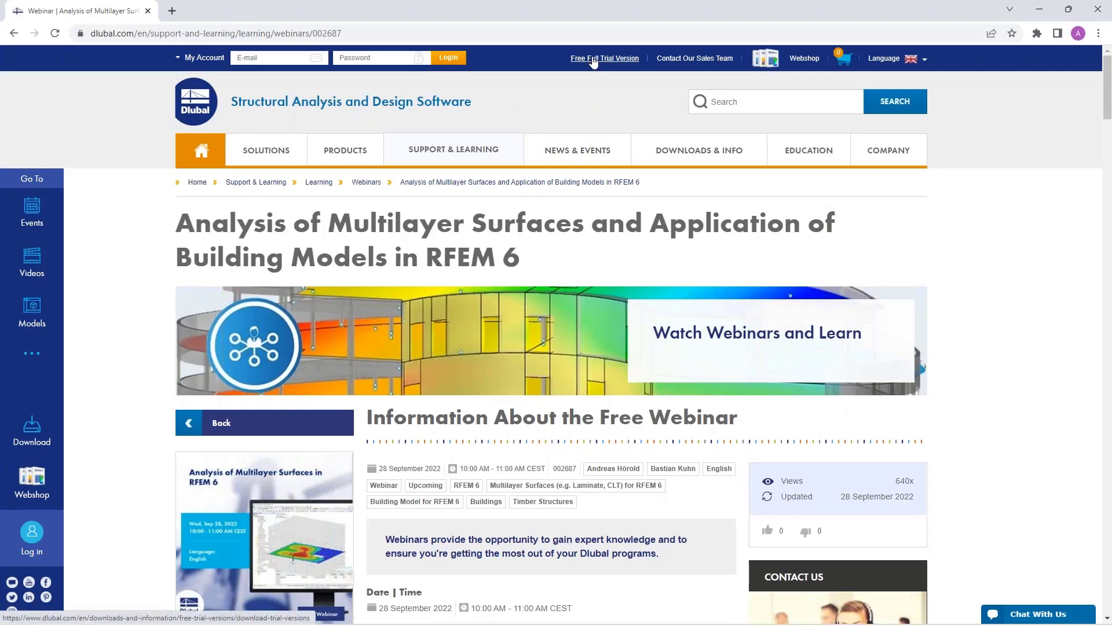
Step: Open the Free Full Trial Version page and review the RFEM 6, RSTAB 9, RSECTION 1 and RWIND 2 downloads
left_click(598, 60)
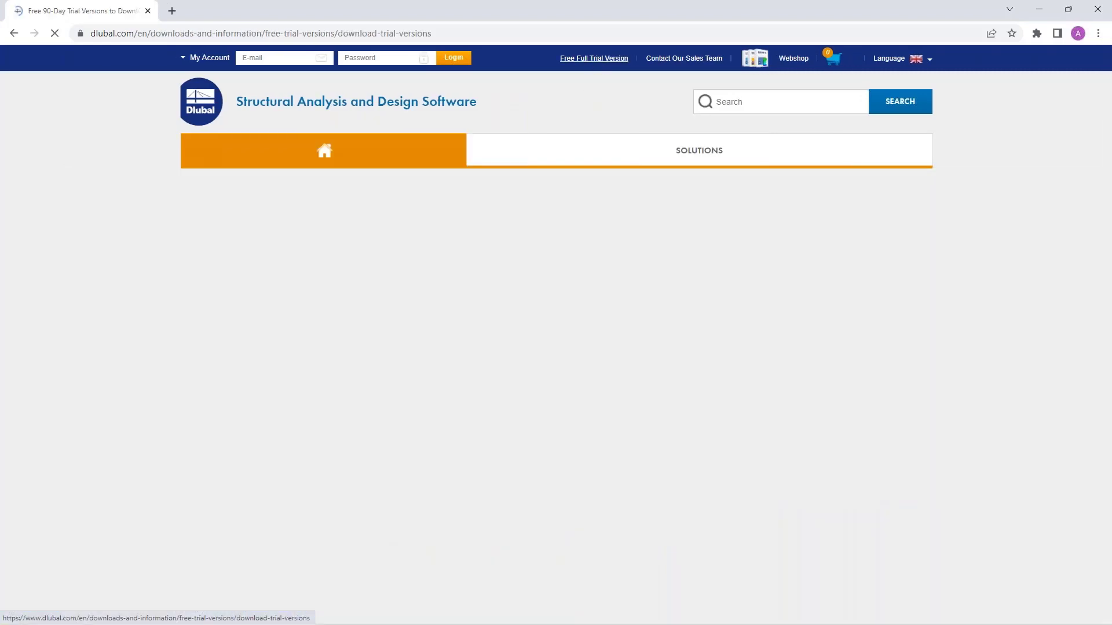
scroll(223, 295, "down", 1)
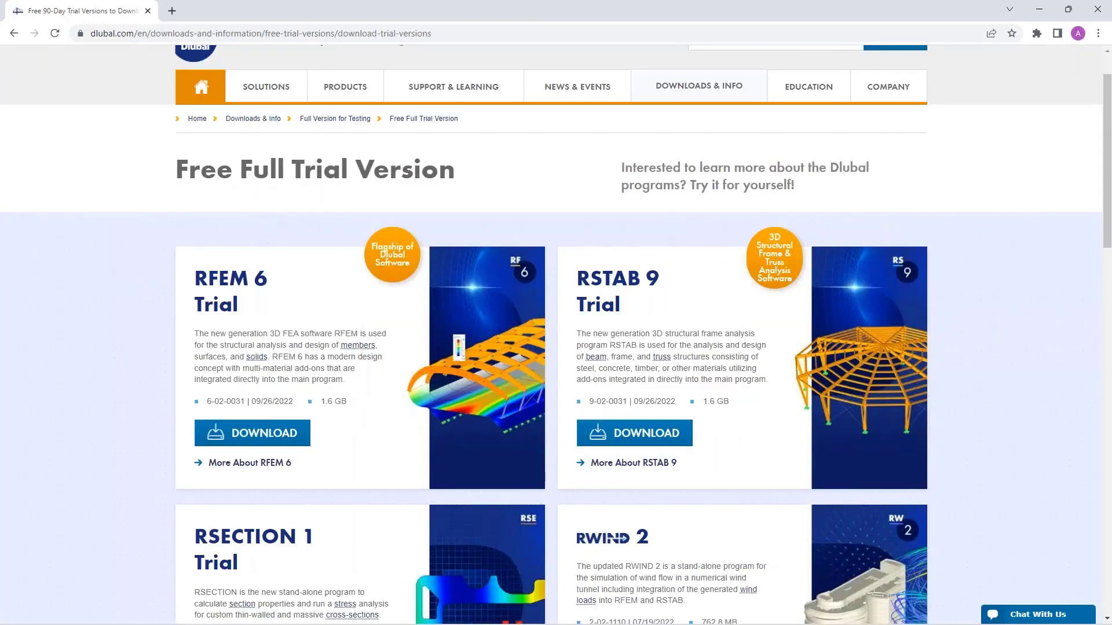
scroll(204, 264, "down", 1)
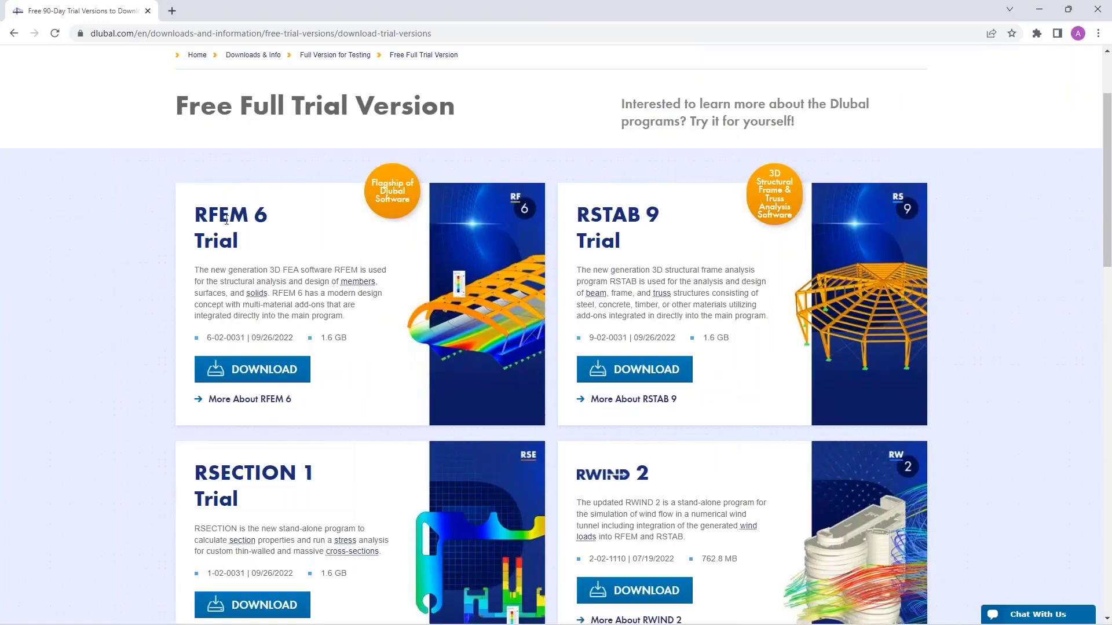
scroll(642, 274, "down", 1)
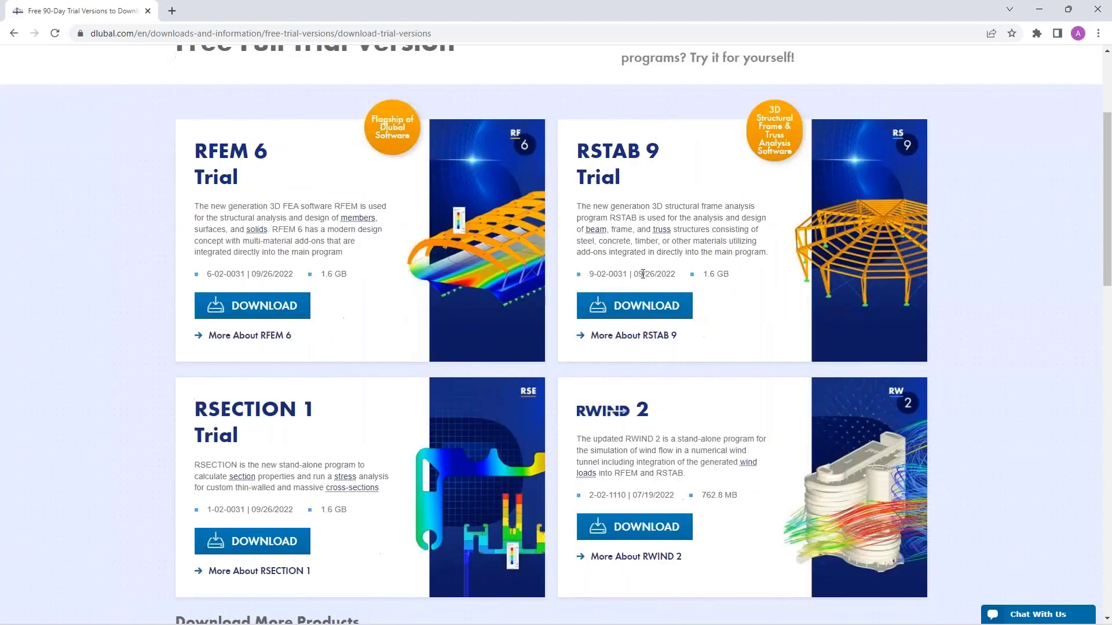
scroll(643, 274, "down", 1)
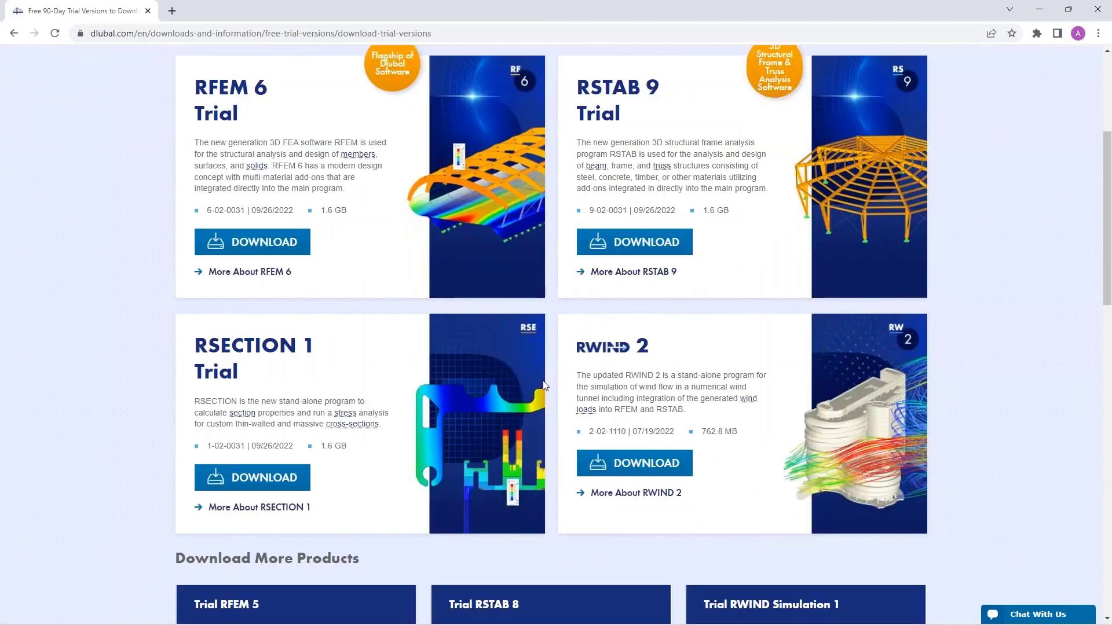
scroll(647, 373, "up", 4)
scroll(400, 392, "down", 2)
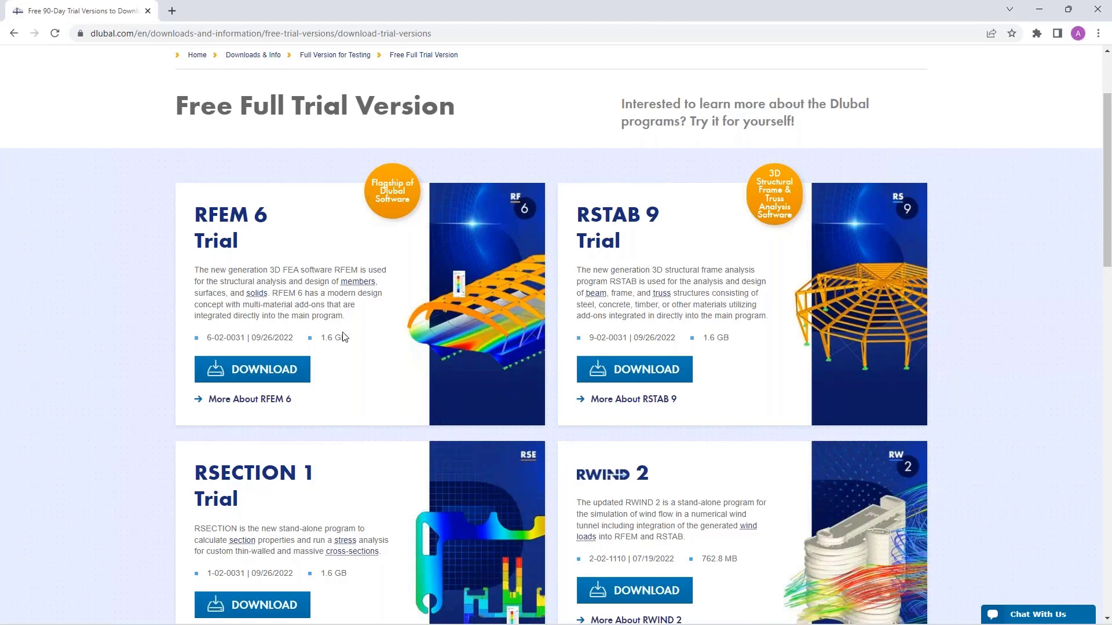
scroll(344, 337, "up", 1)
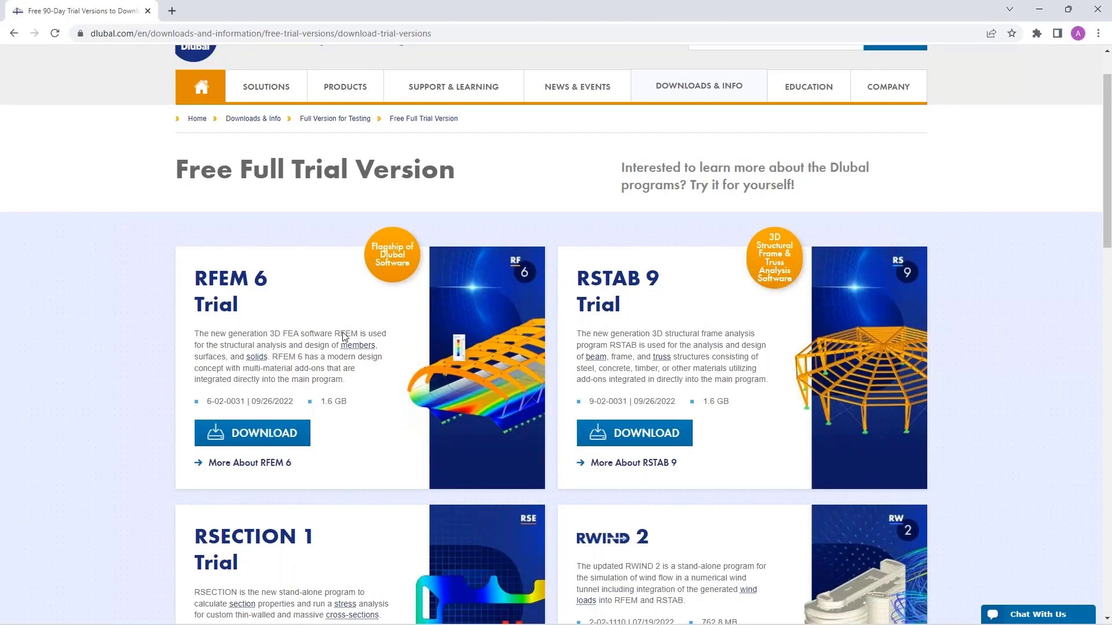